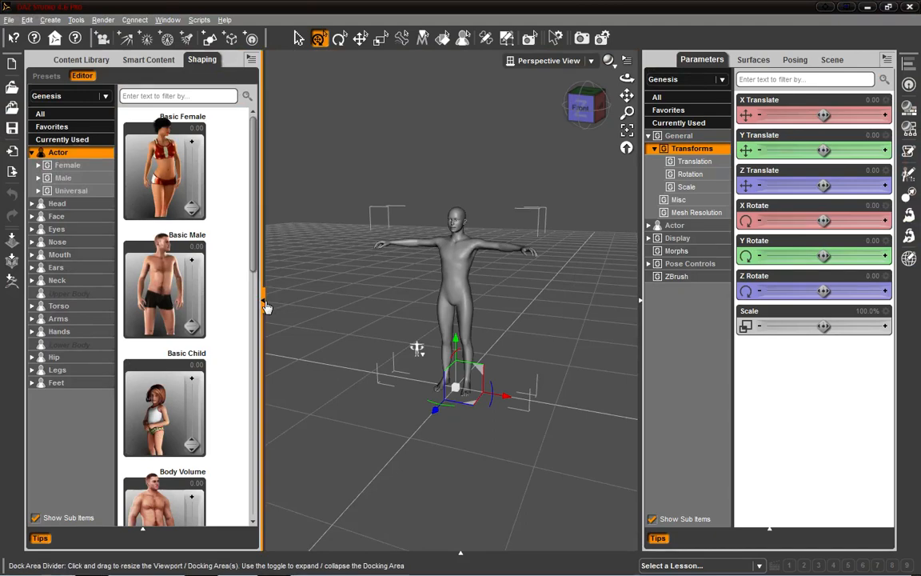
Collapse the docking areas on both sides of the viewport to enlarge the 3D view.
click(263, 304)
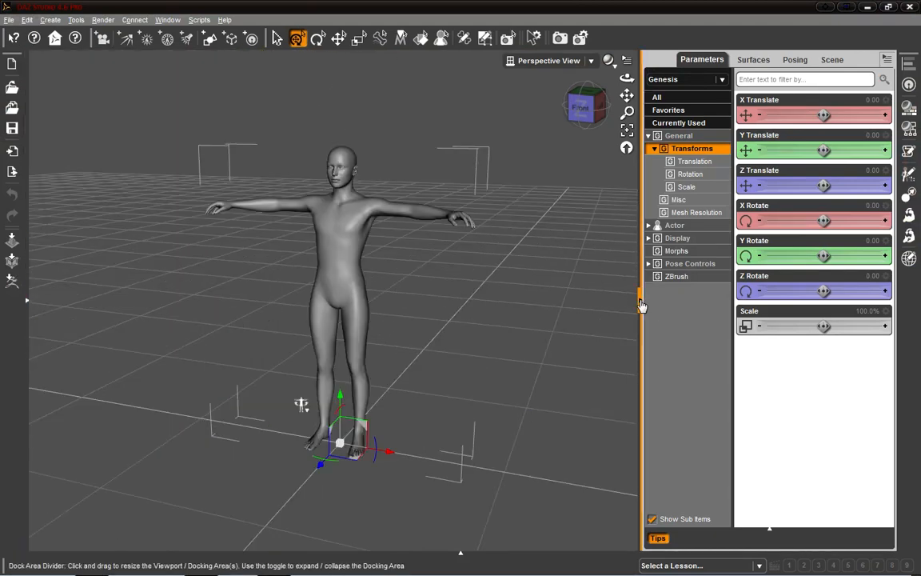
click(640, 301)
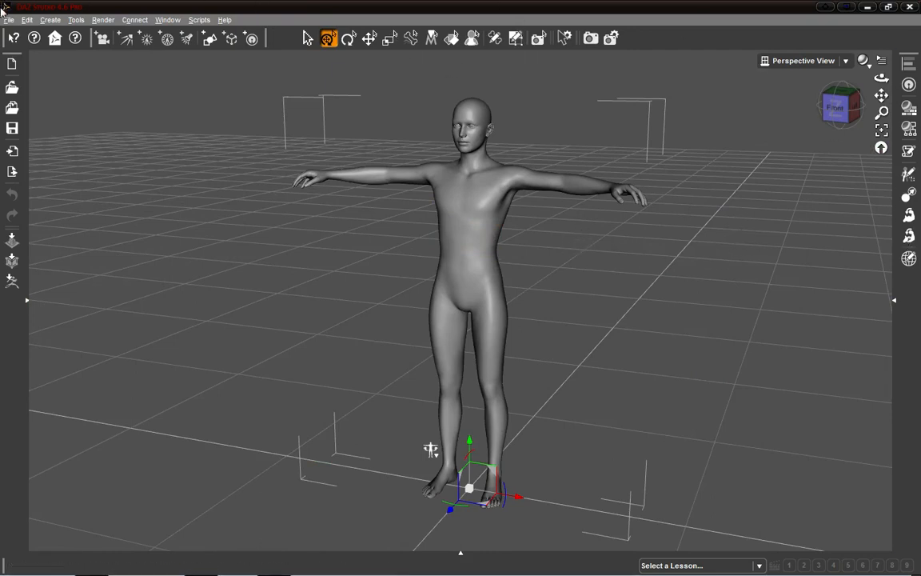
Review the available workspace layouts in the layout selection dialog and cancel without choosing one.
click(158, 20)
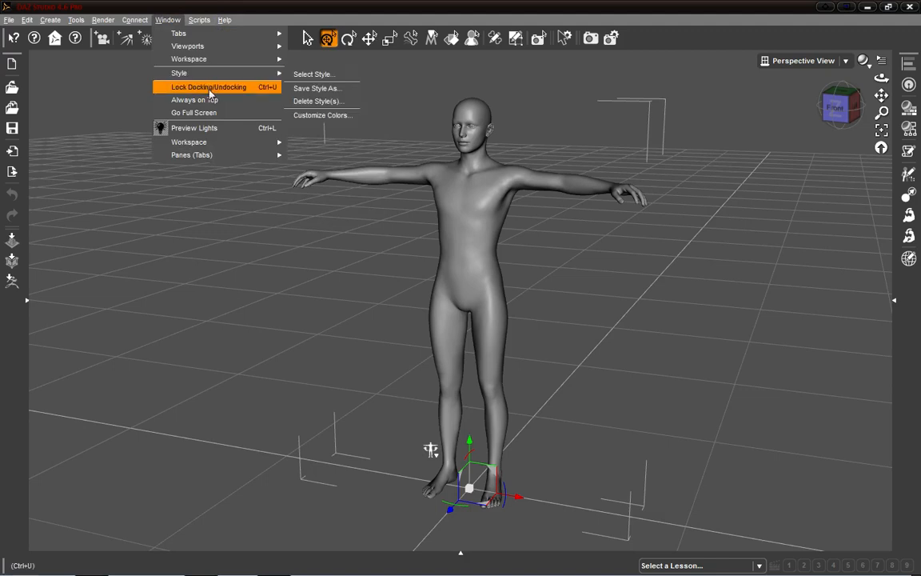
mouse_move(208, 59)
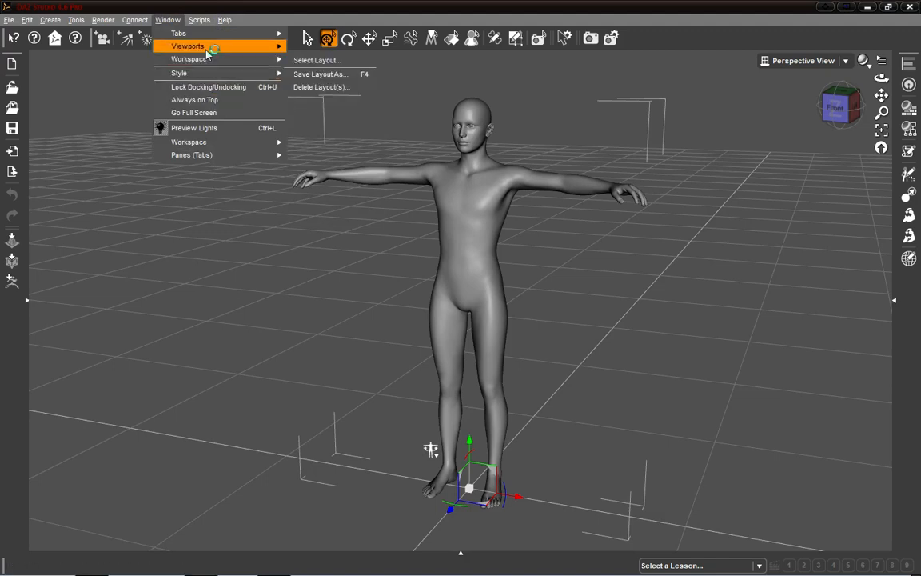
click(318, 66)
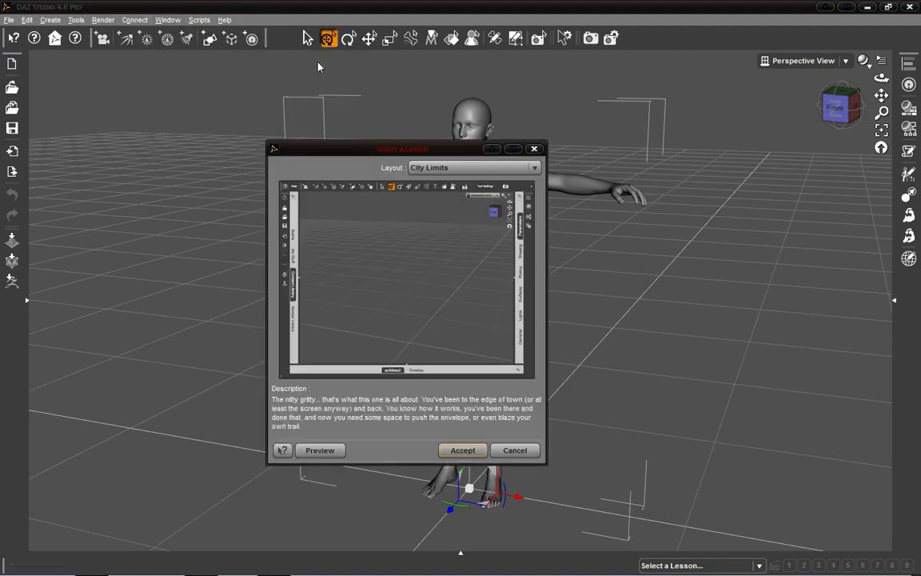
click(489, 168)
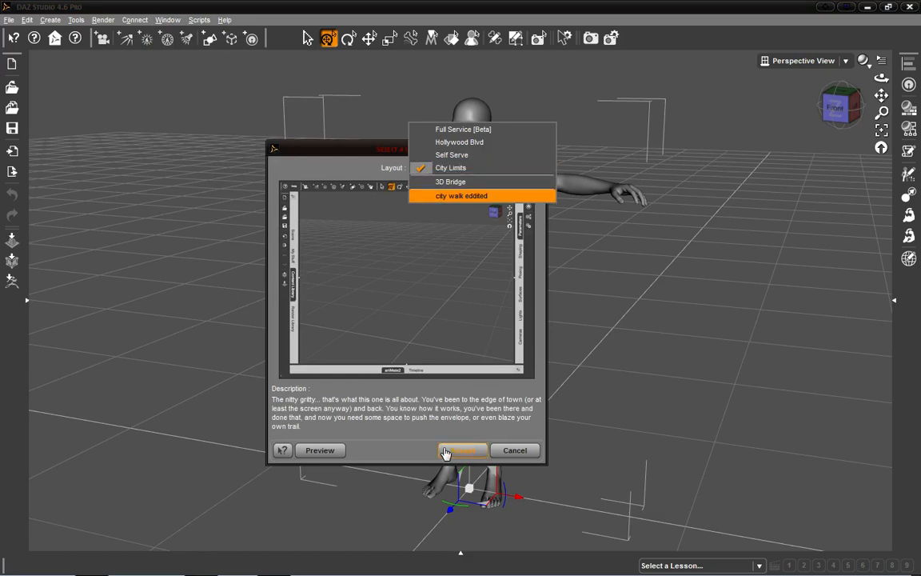
click(499, 452)
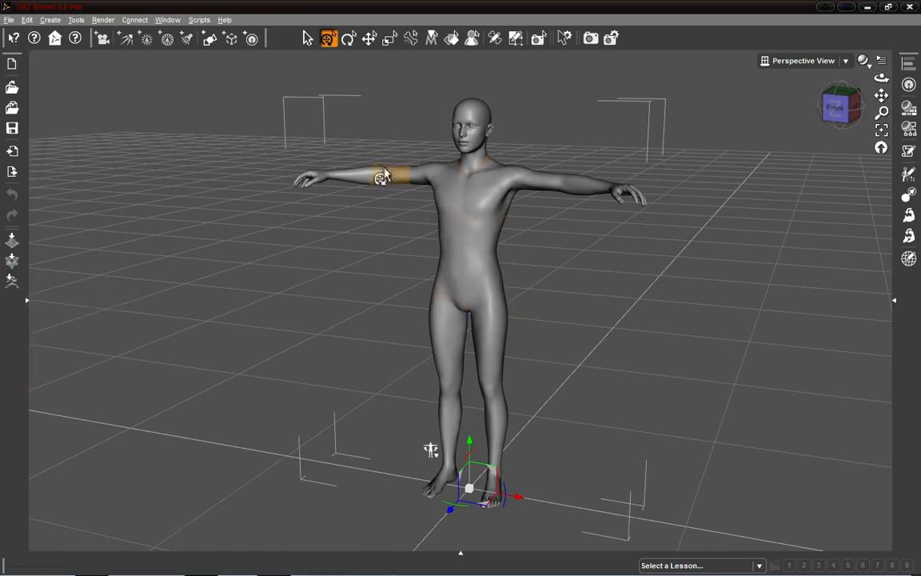
Look at the Genesis People category in Smart Content and collapse that docking area again.
click(28, 302)
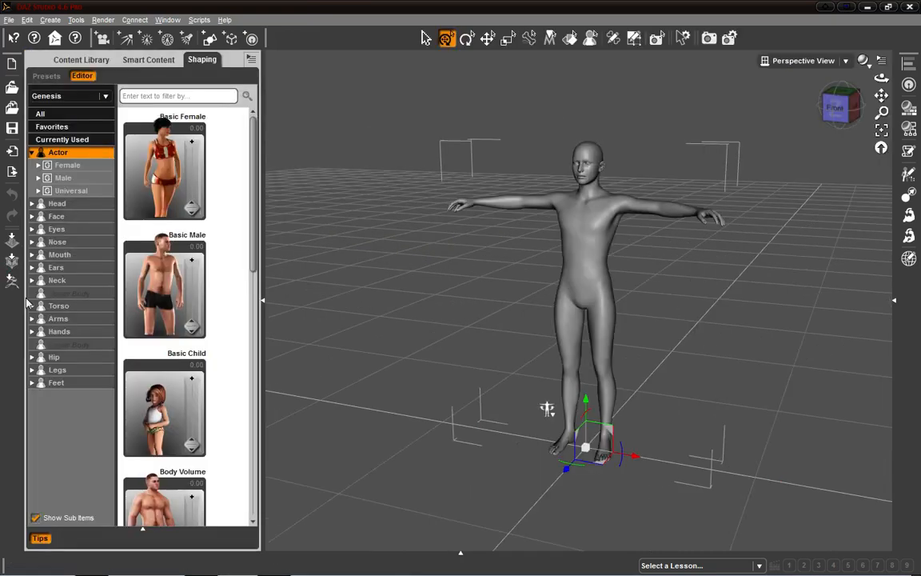
click(124, 61)
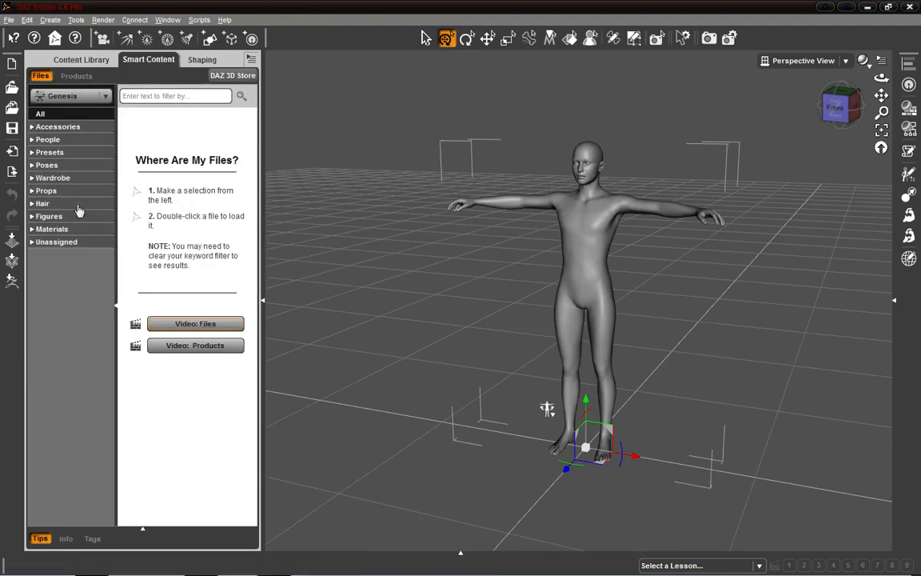
click(48, 140)
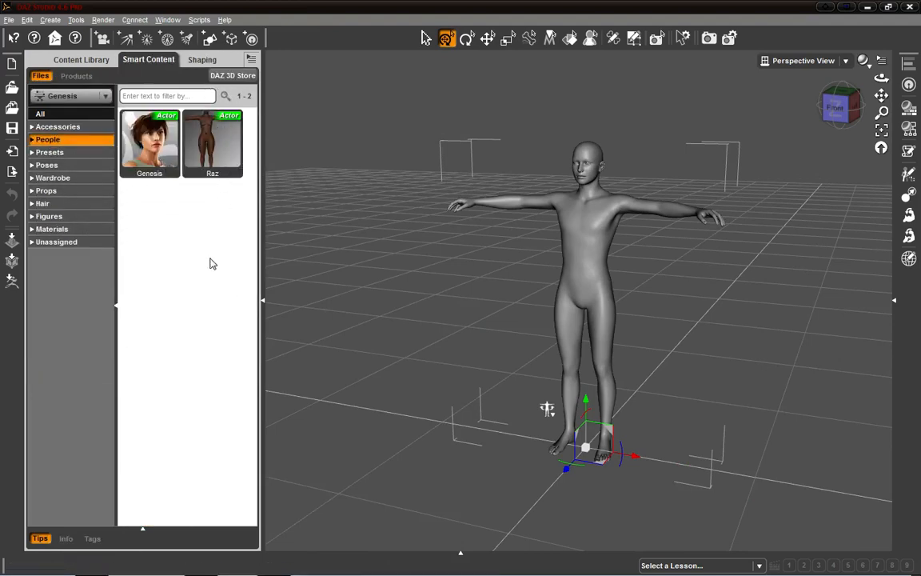
click(263, 303)
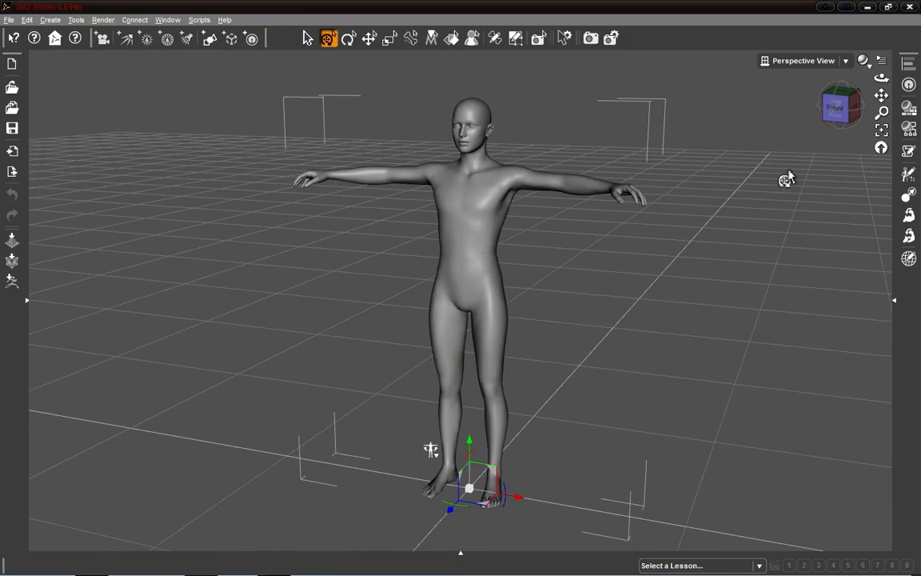
Orbit the view to examine the Genesis figure from behind and from the front, and undo the last change.
click(835, 117)
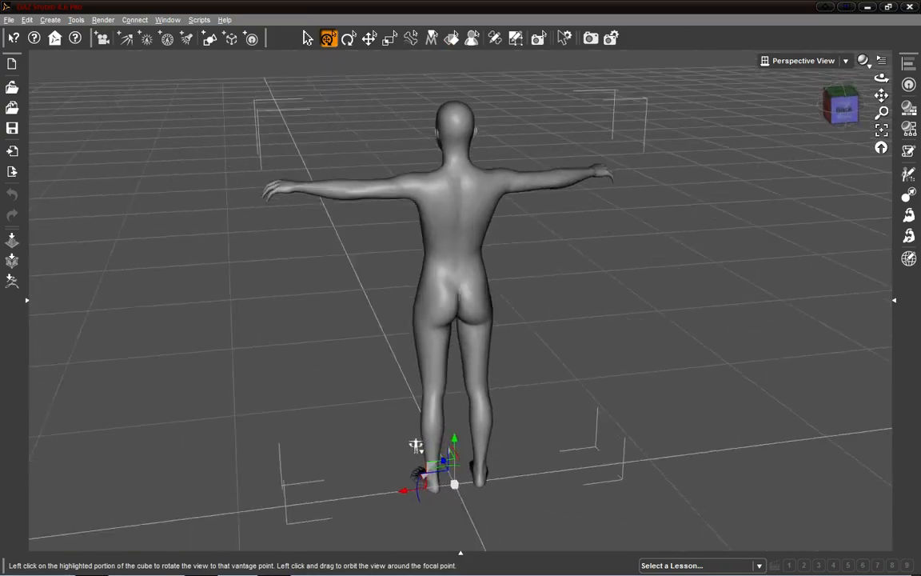
drag(837, 118, 794, 104)
middle_drag(420, 433, 429, 454)
drag(839, 119, 839, 109)
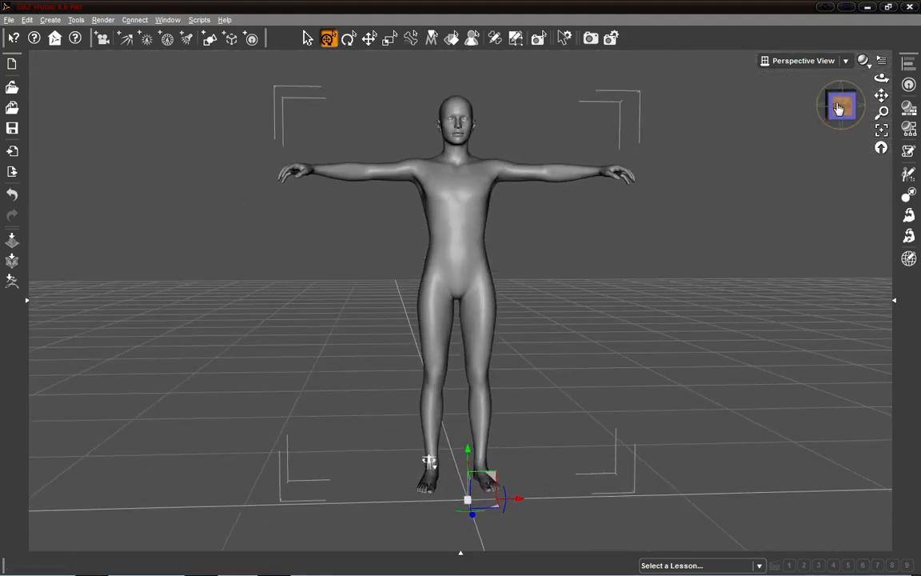
key(ctrl+z)
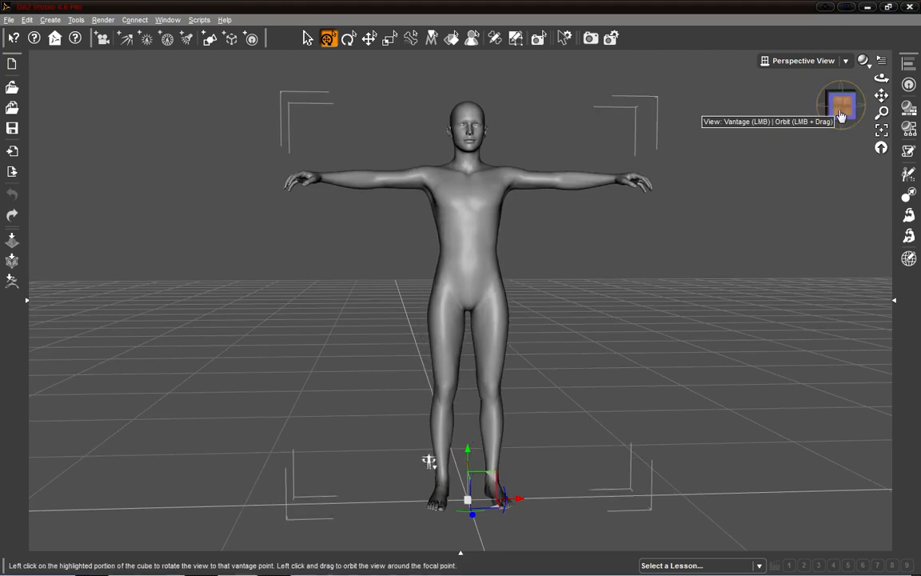
Examine the Genesis figure from the left side, from above and from the front at closer and farther distances.
drag(841, 116, 624, 106)
drag(841, 115, 914, 121)
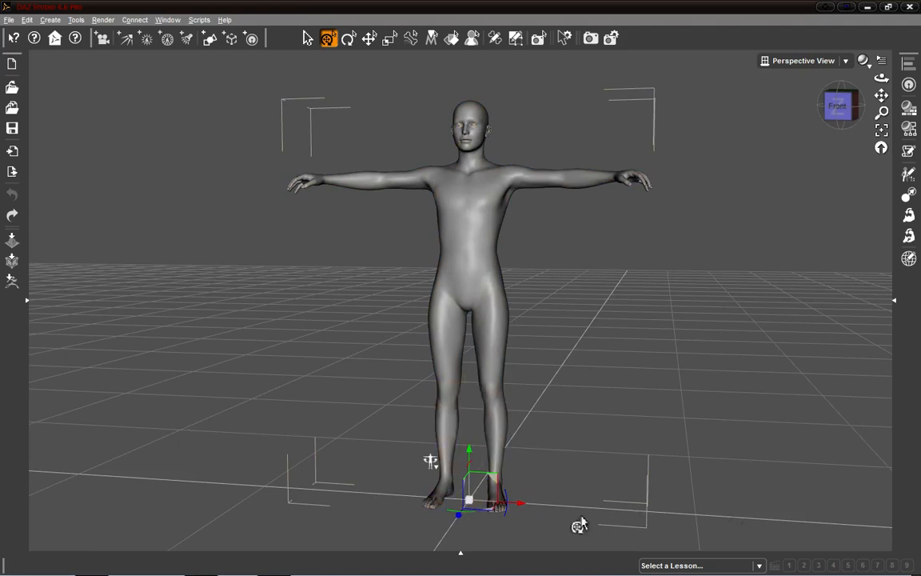
click(854, 105)
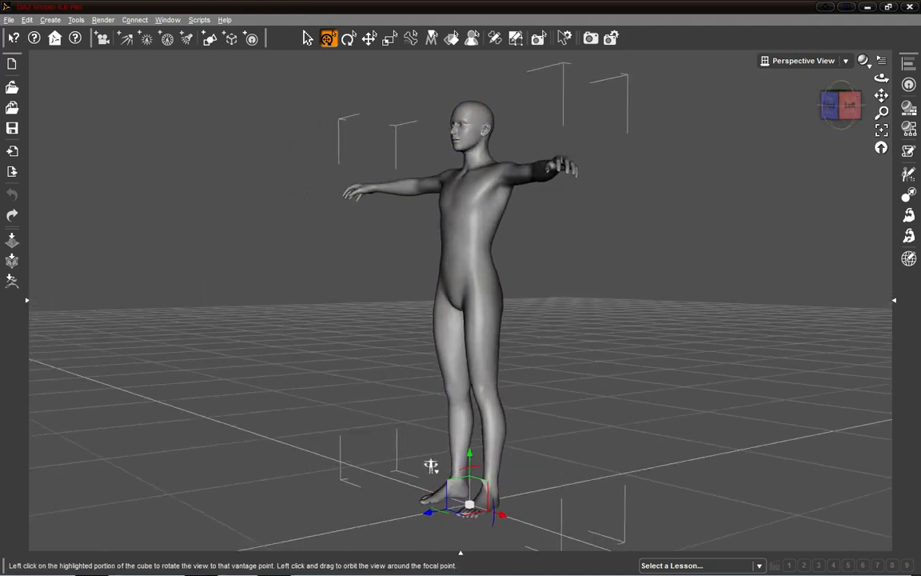
click(840, 106)
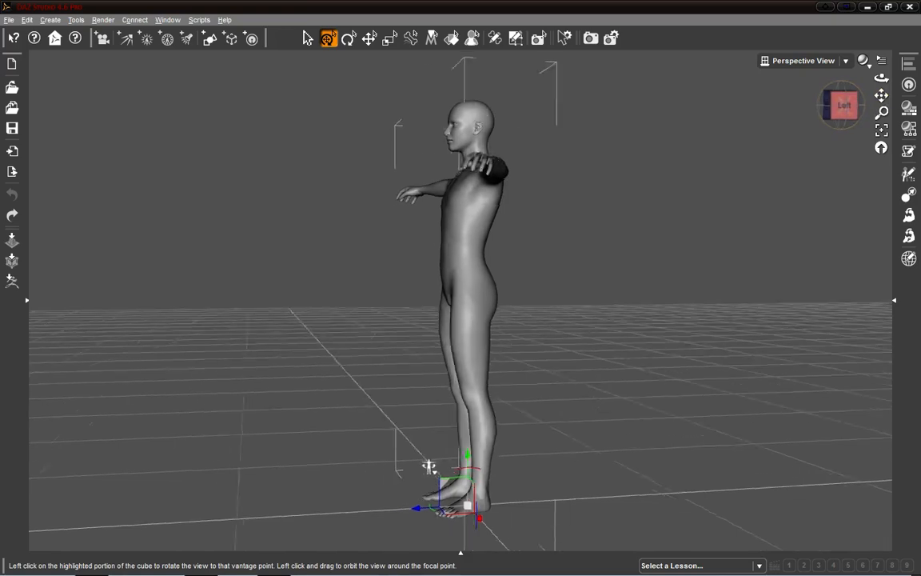
middle_drag(426, 466, 429, 264)
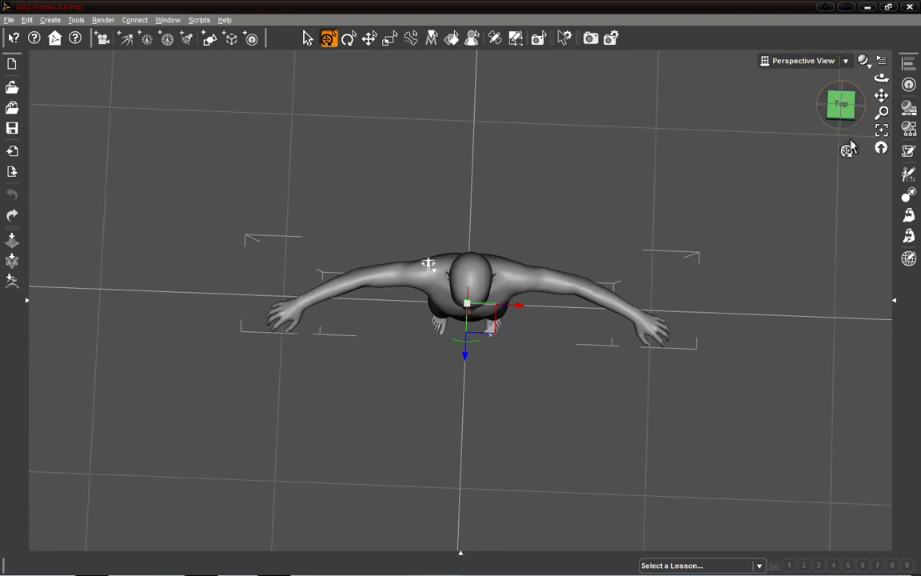
drag(846, 120, 845, 45)
drag(430, 350, 429, 445)
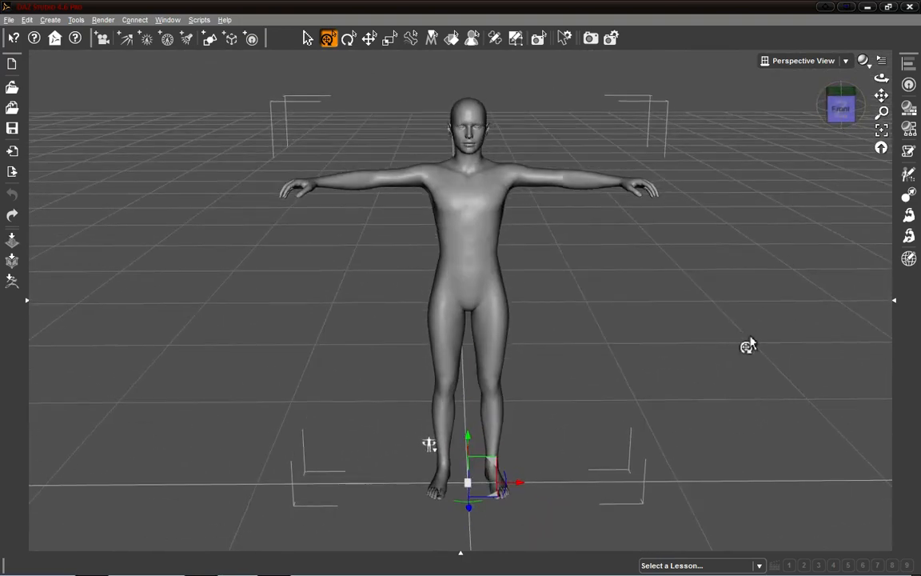
scroll(754, 324, up, 2)
scroll(754, 324, down, 5)
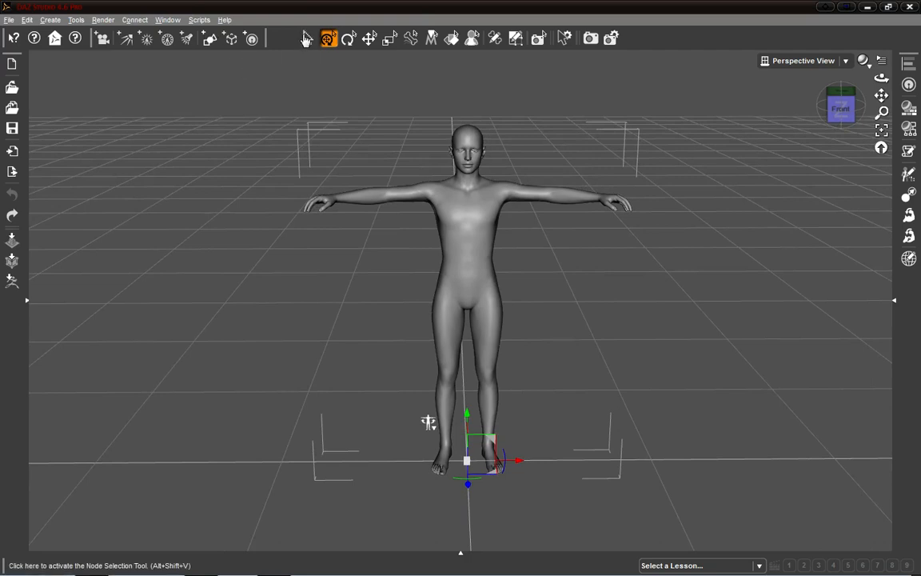
Switch to the Node Selection tool and return to the Universal tool with the figure selected.
click(307, 39)
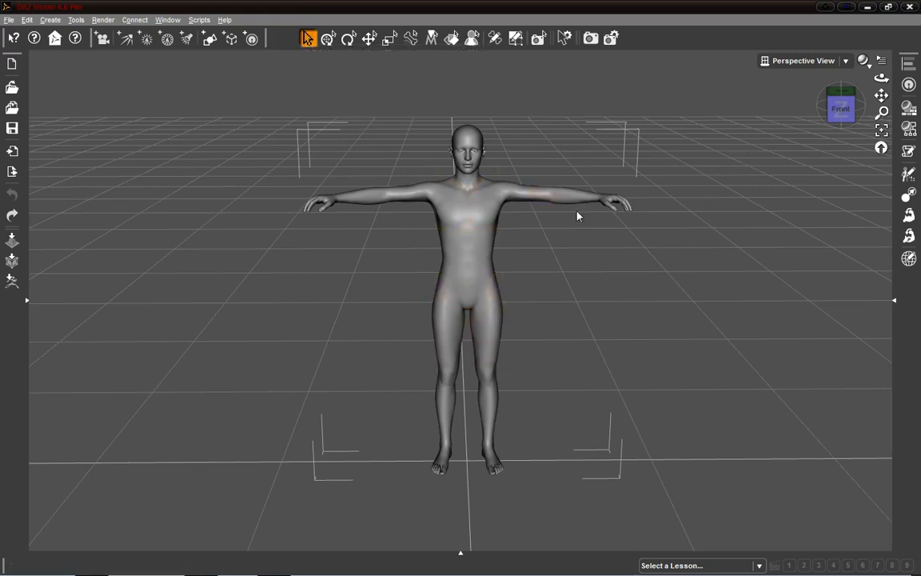
mouse_move(842, 112)
mouse_down()
mouse_move(804, 125)
mouse_move(845, 122)
mouse_up()
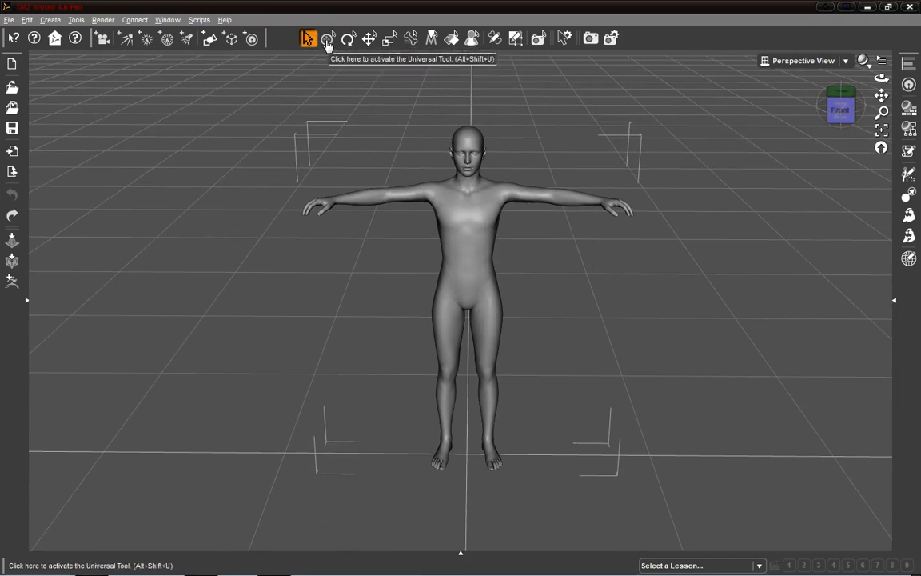
click(327, 38)
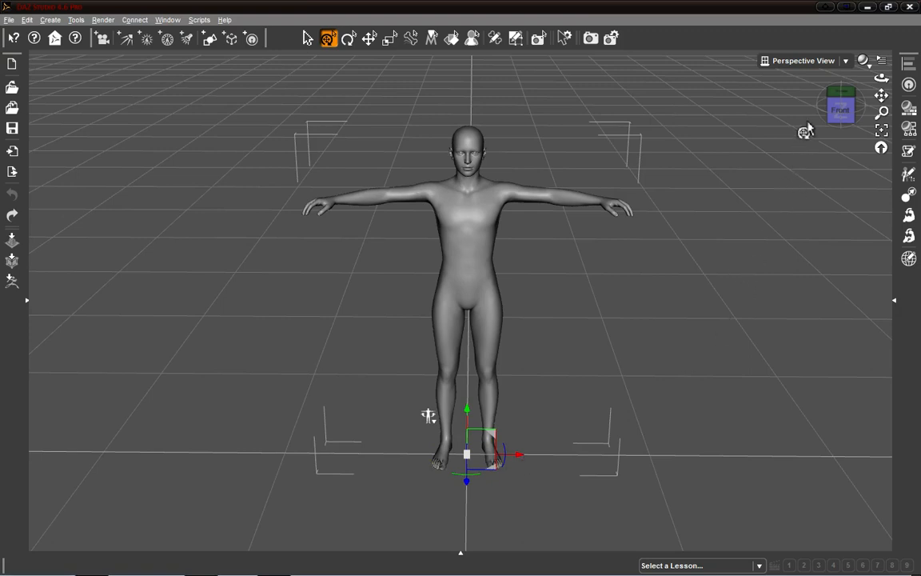
Move the Genesis figure backward and forward along the Z axis with the Universal tool, ending at a Z Translate of about -2.65.
drag(842, 113, 475, 541)
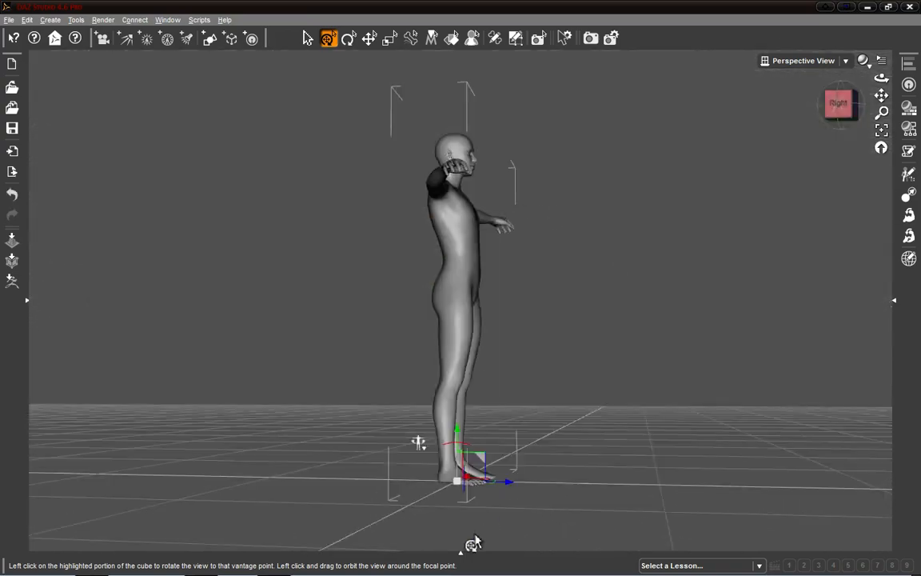
drag(872, 101, 840, 121)
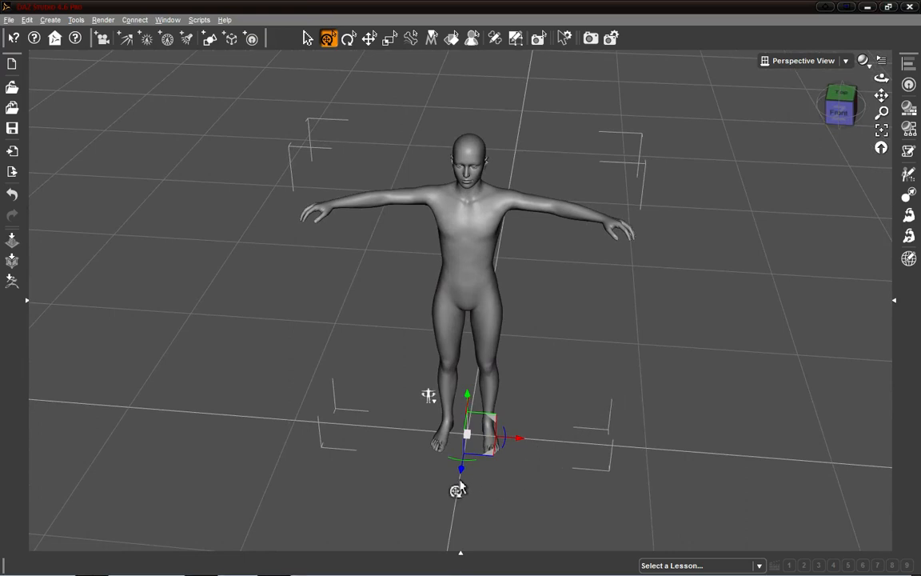
drag(462, 477, 480, 457)
scroll(548, 352, up, 2)
scroll(490, 340, down, 5)
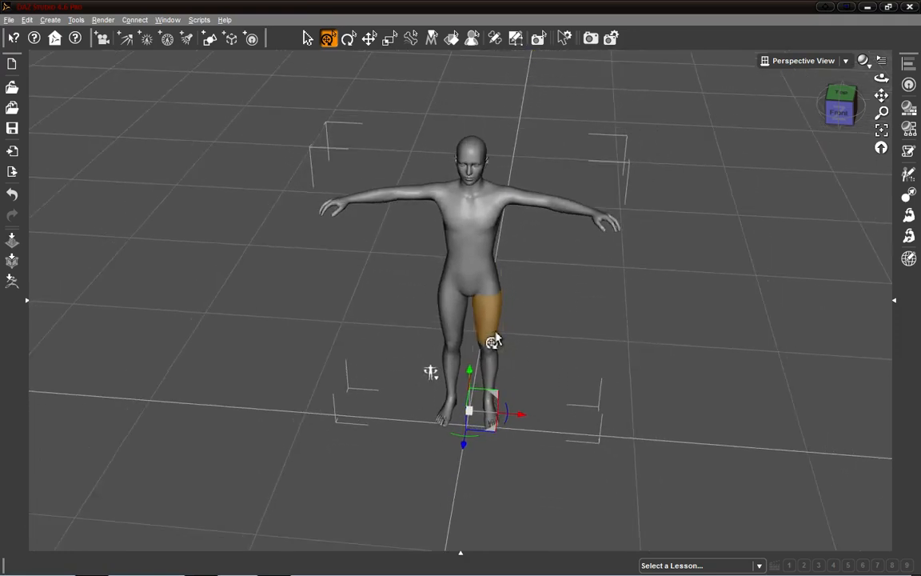
mouse_move(840, 111)
mouse_down()
mouse_move(834, 120)
mouse_move(837, 105)
mouse_up()
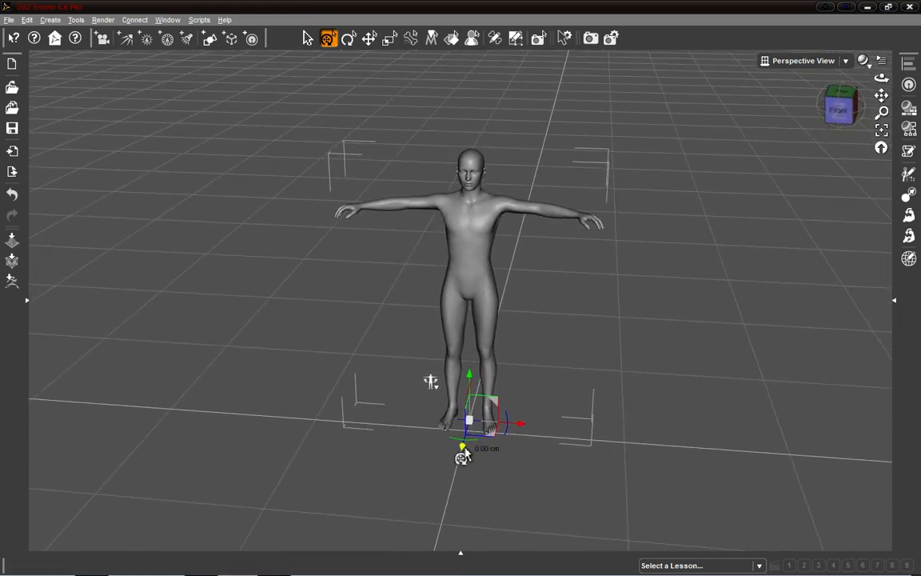
drag(463, 454, 488, 378)
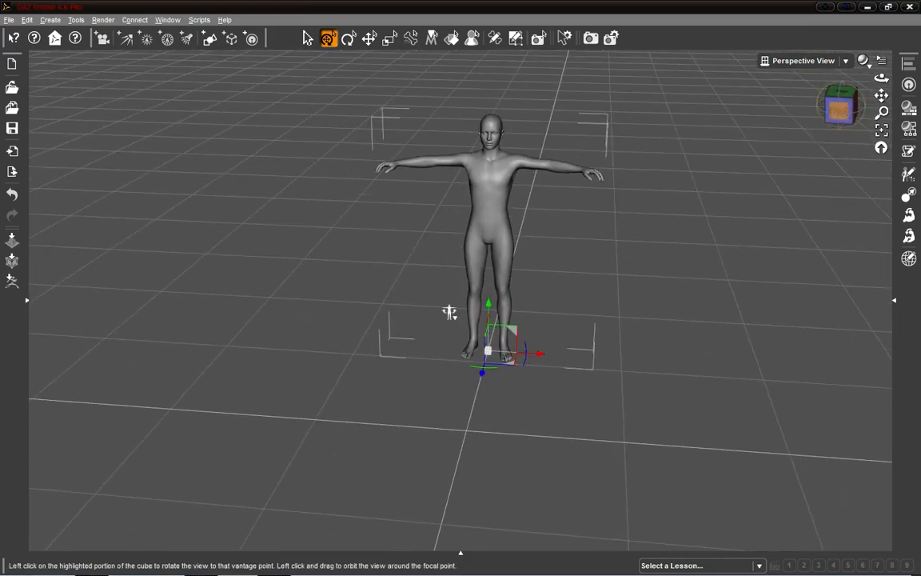
drag(839, 112, 849, 113)
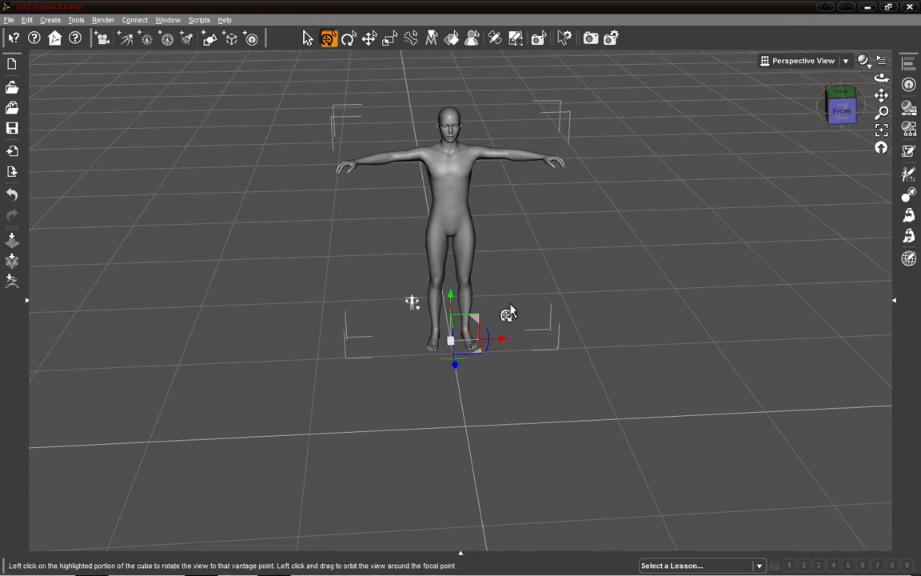
mouse_move(456, 373)
mouse_down()
mouse_move(397, 329)
mouse_move(444, 384)
mouse_move(446, 367)
mouse_up()
drag(460, 444, 467, 468)
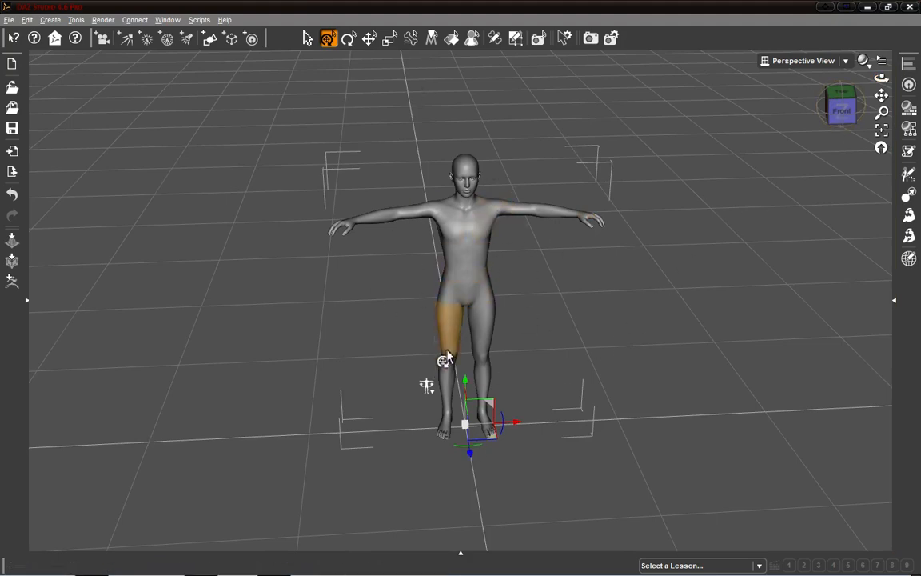
Expand the docking area holding the figure's Parameters and view the figure from the left side and straight from the front.
click(842, 112)
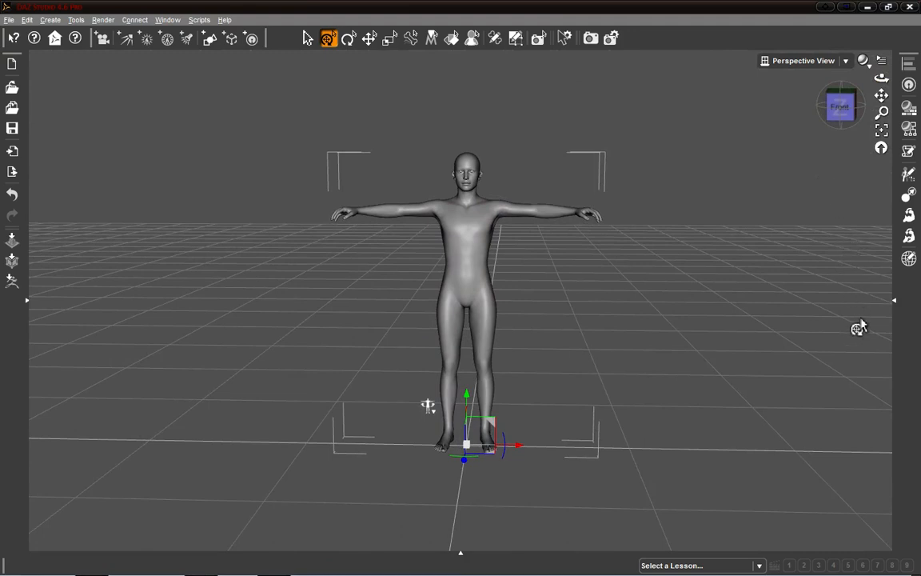
click(894, 302)
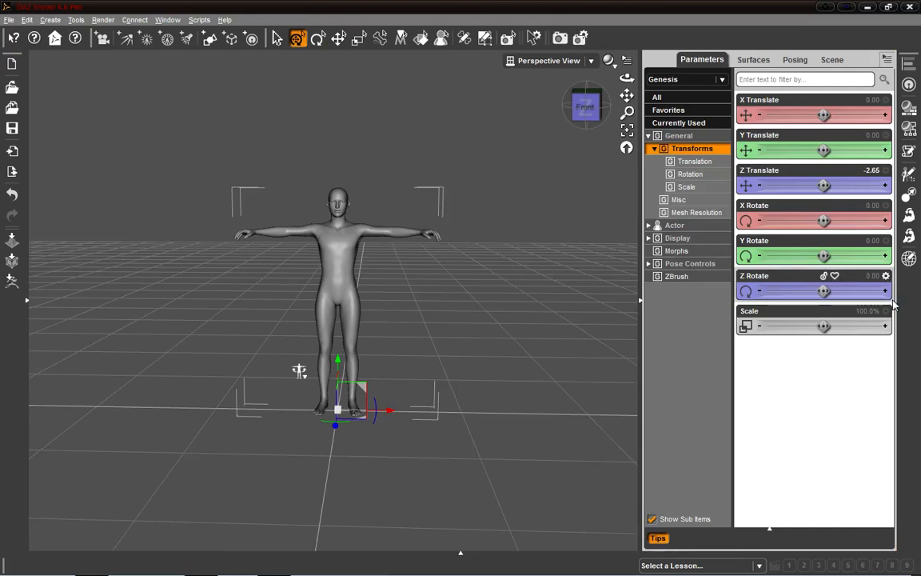
click(582, 107)
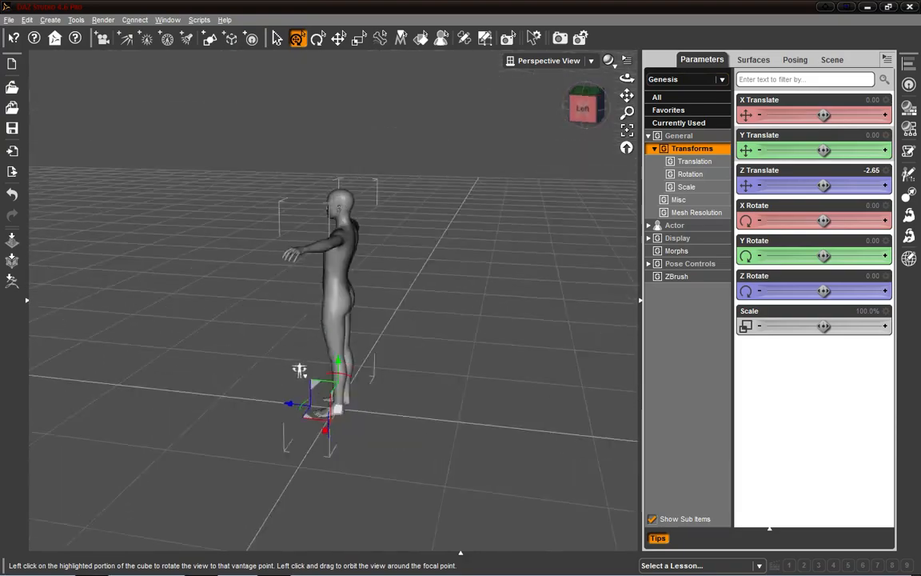
mouse_move(299, 370)
mouse_down()
mouse_move(301, 311)
mouse_move(303, 372)
mouse_move(303, 358)
mouse_move(299, 375)
mouse_move(287, 372)
mouse_move(304, 374)
mouse_move(296, 311)
mouse_move(298, 370)
mouse_up()
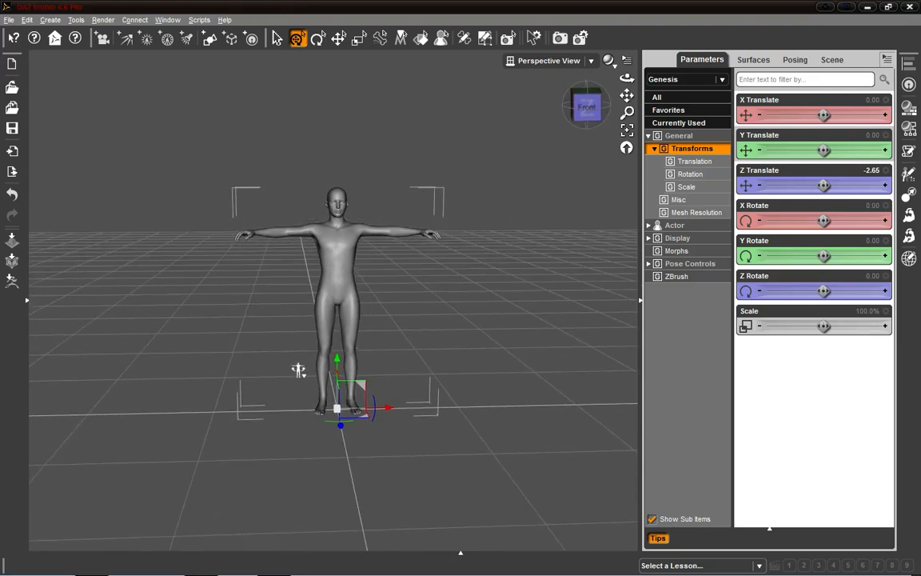
click(587, 114)
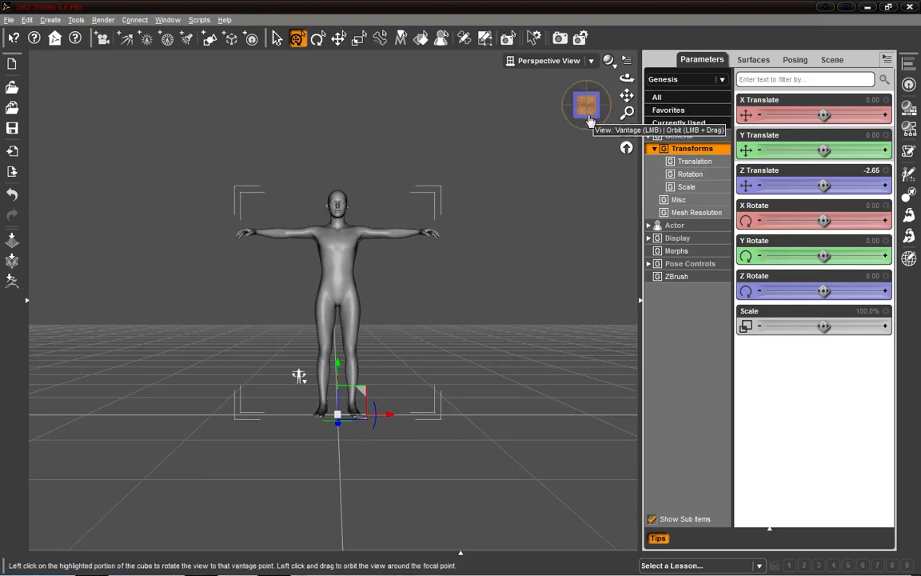
View the figure from the front and examine the list of available panes without opening any.
click(587, 102)
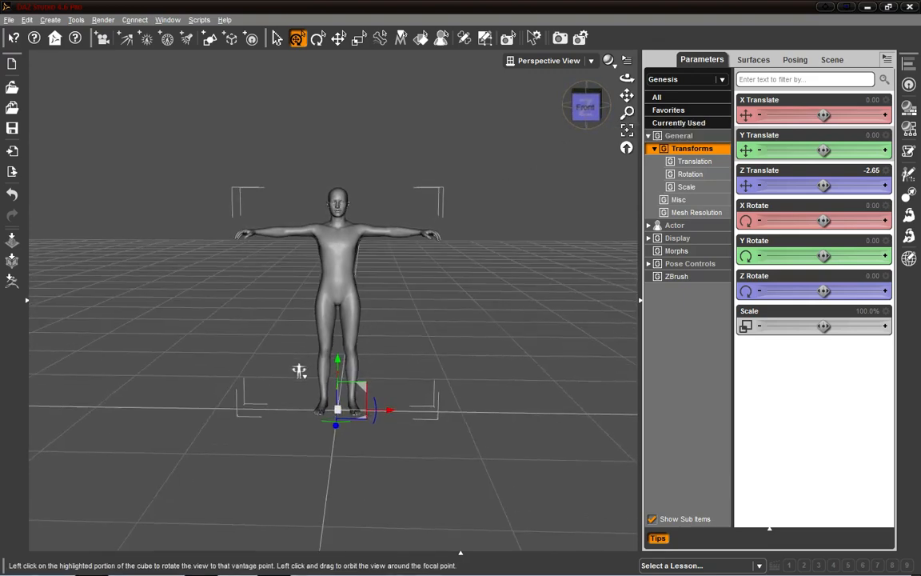
click(585, 112)
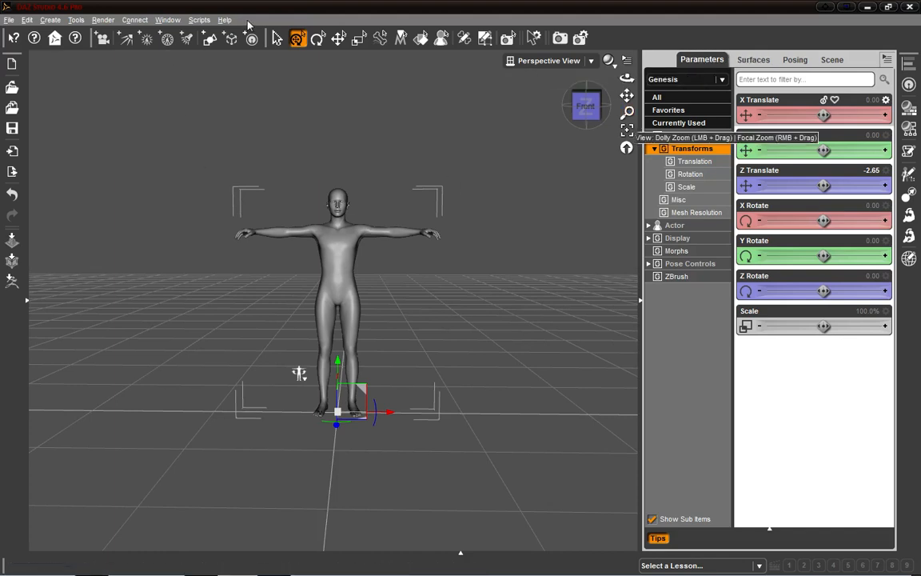
click(178, 23)
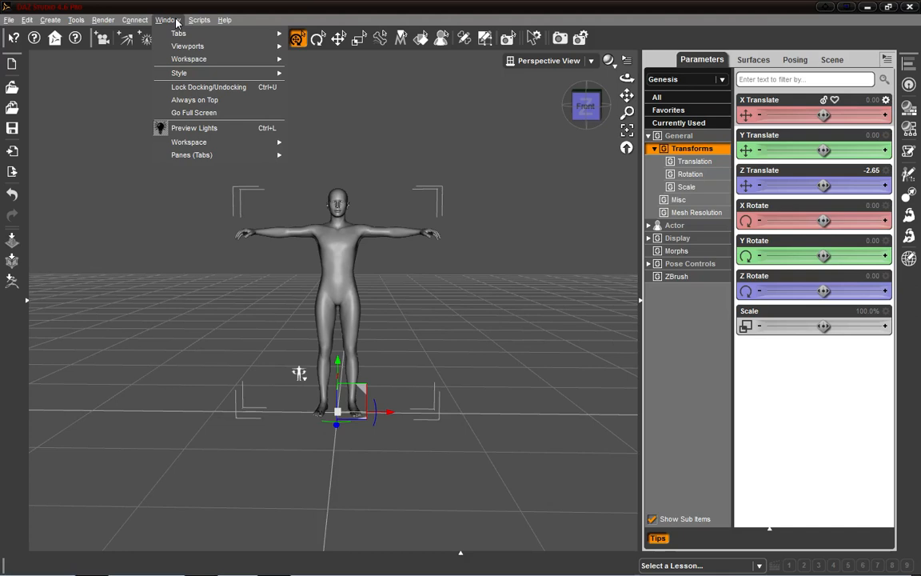
mouse_move(183, 35)
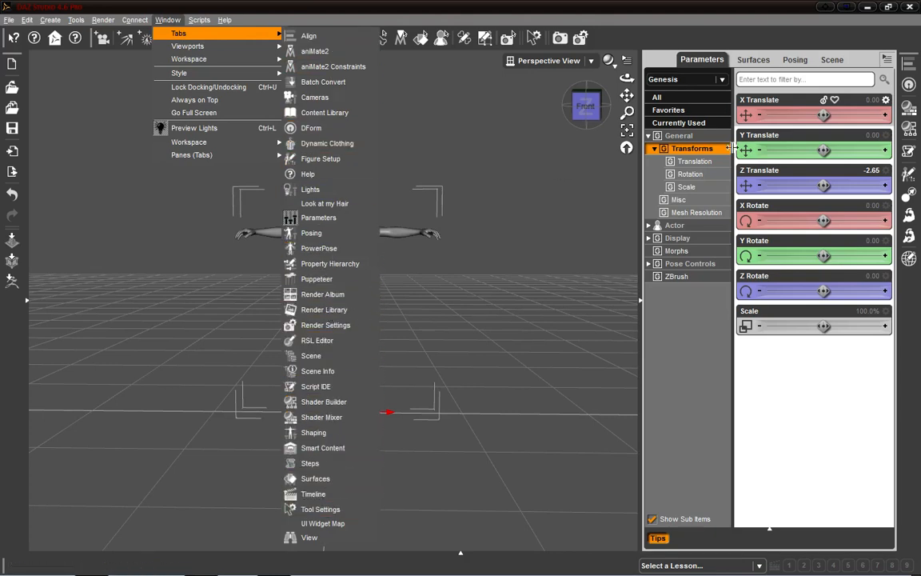
click(787, 393)
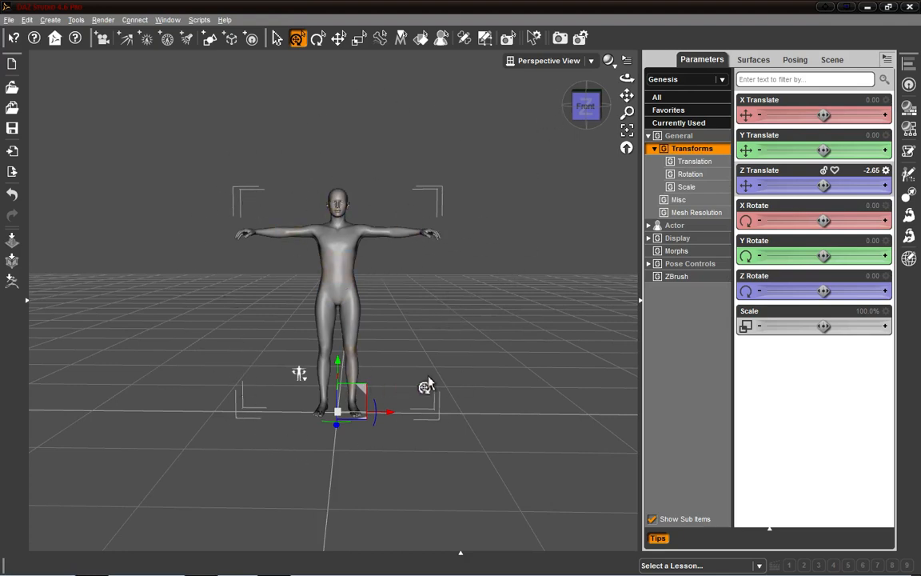
Select the figure's abdomen, expand the docking area holding Smart Content, and browse all content for Genesis.
click(335, 281)
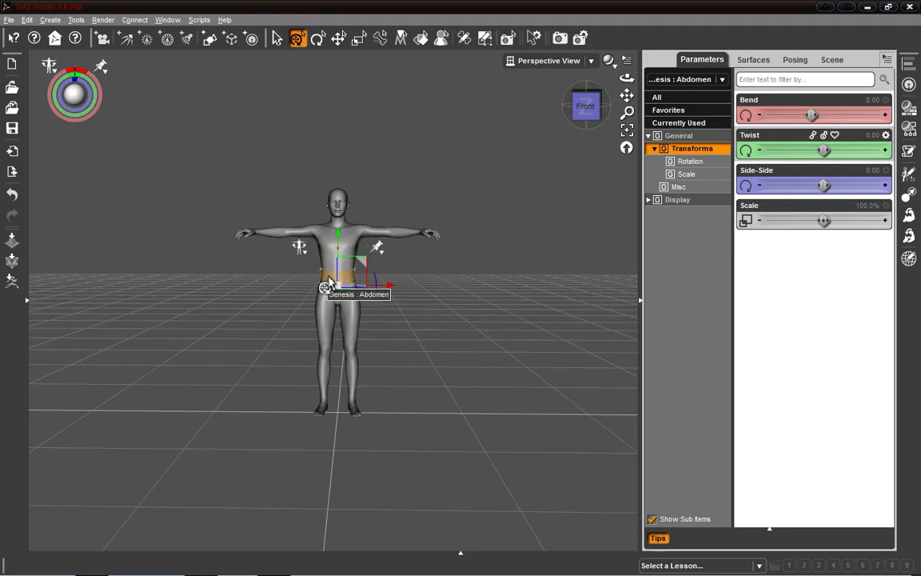
click(28, 300)
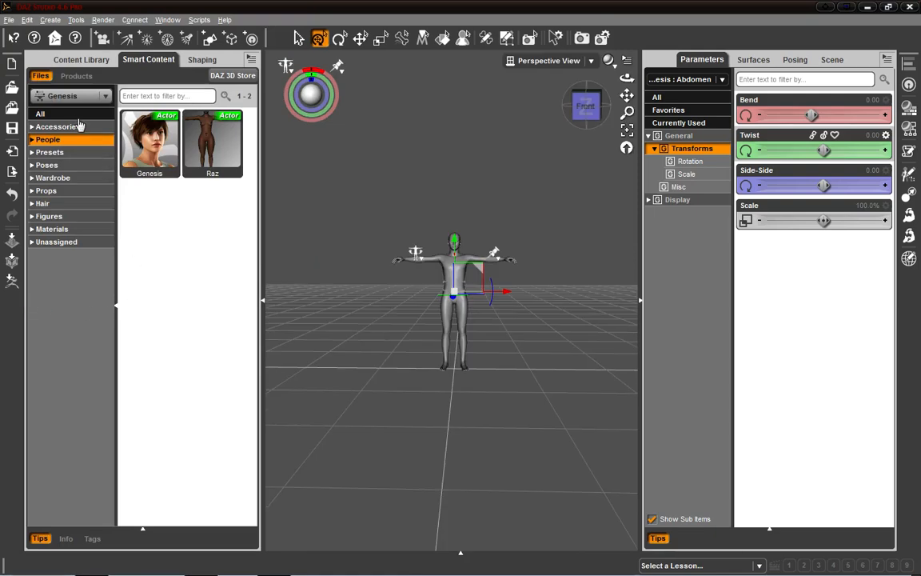
click(67, 118)
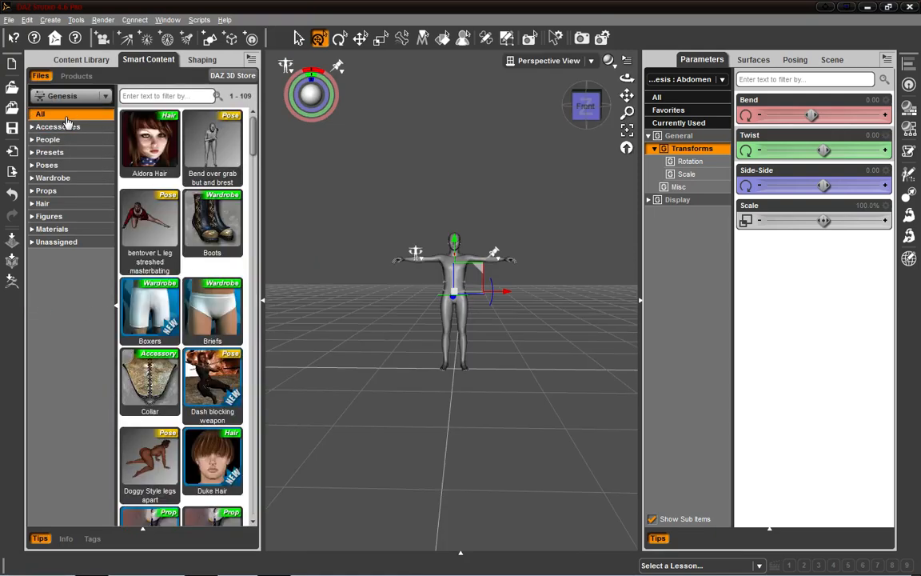
scroll(192, 272, down, 10)
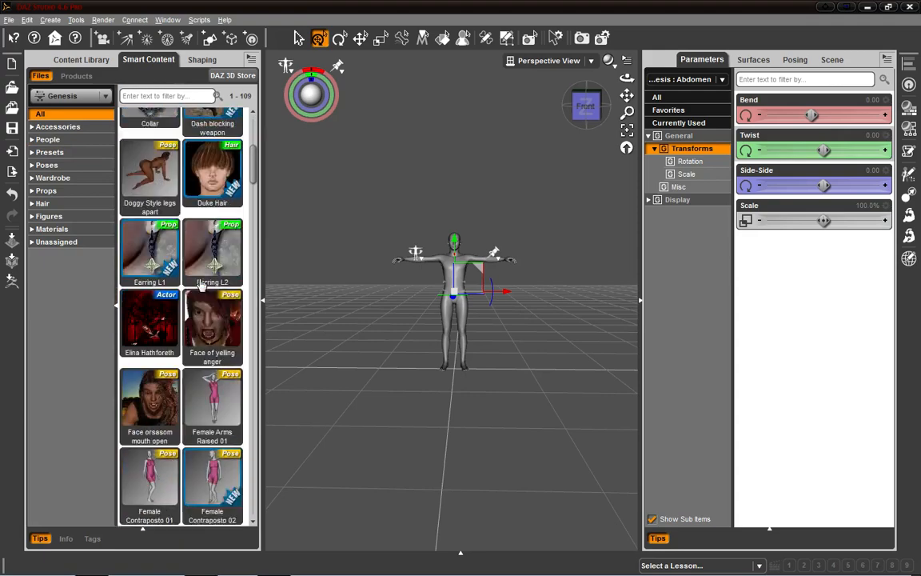
scroll(202, 285, down, 3)
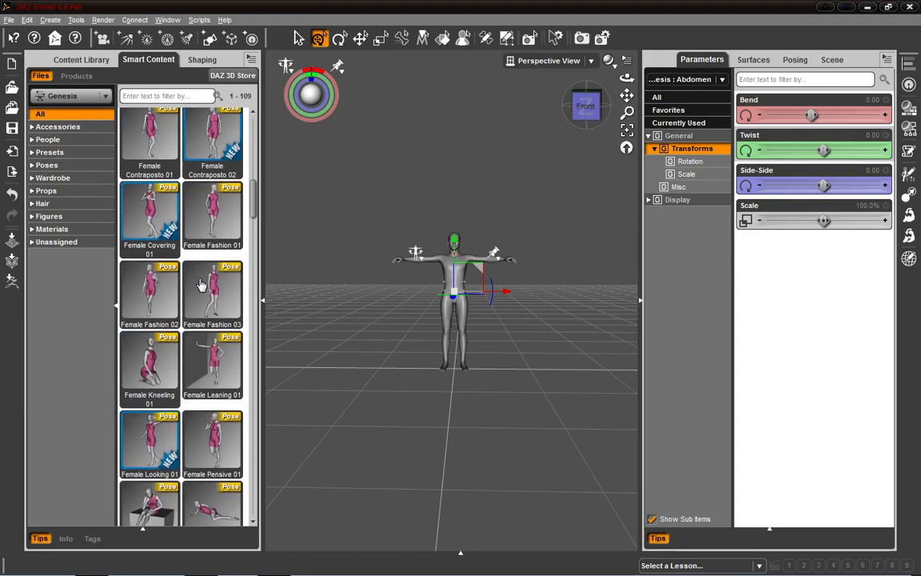
scroll(192, 210, up, 3)
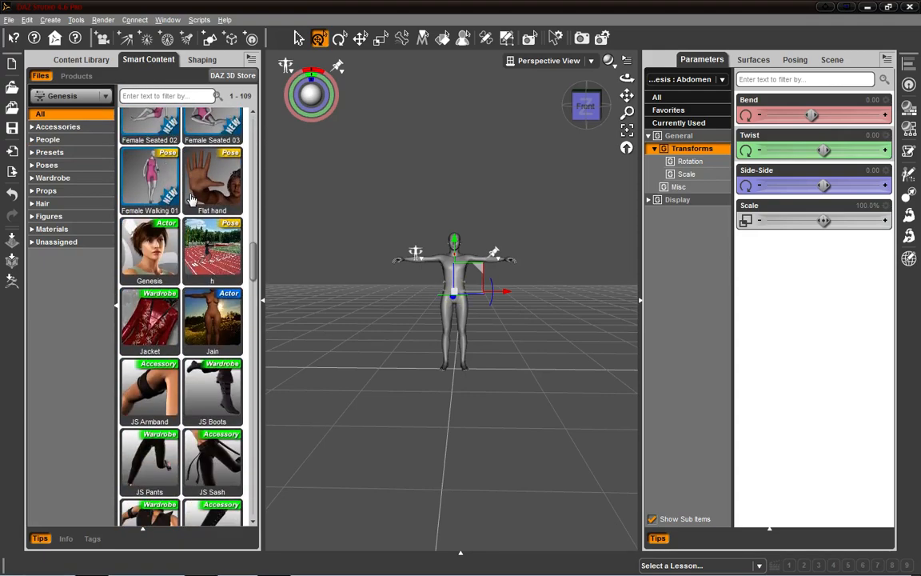
scroll(195, 199, down, 3)
Browse the Props, Hair, Figures, Materials, Poses and Accessories categories of the Smart Content for Genesis.
click(48, 190)
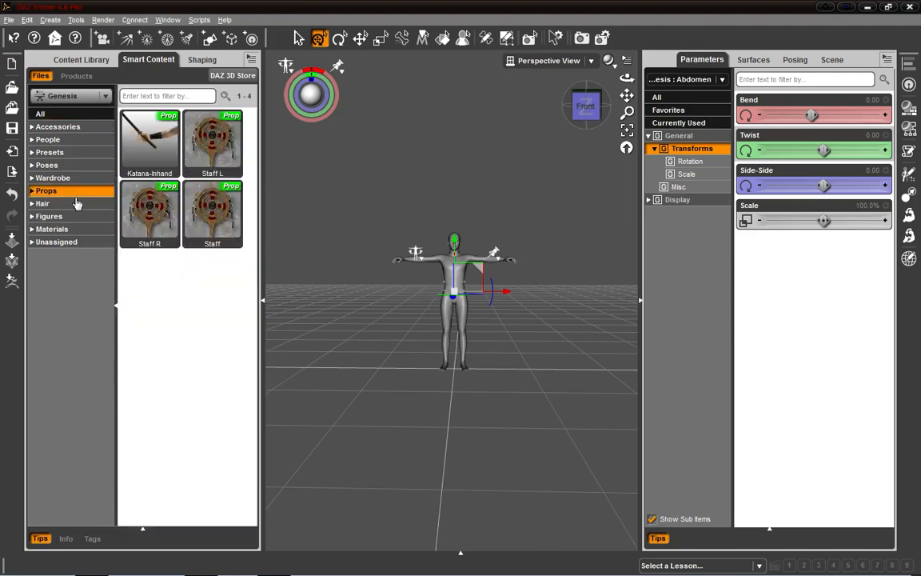
click(76, 204)
click(76, 216)
click(77, 229)
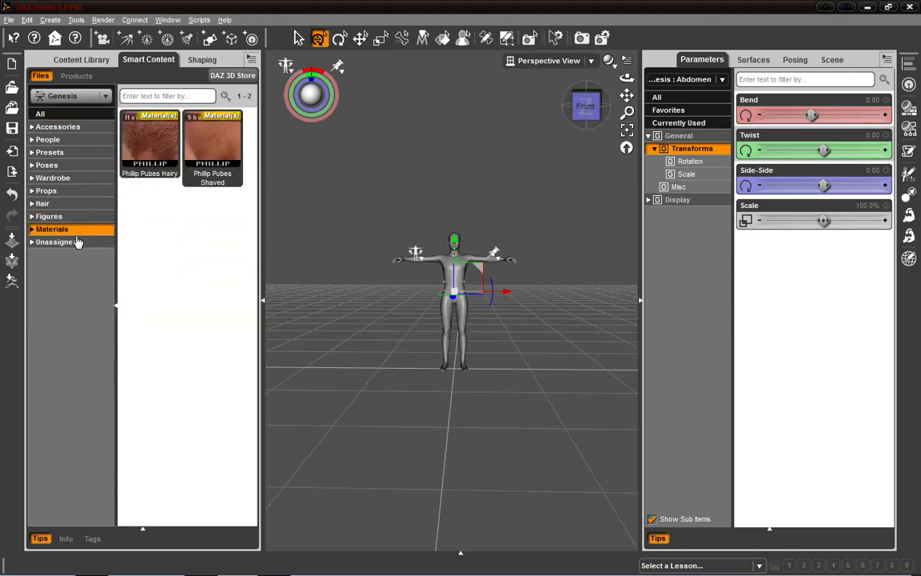
click(77, 192)
click(74, 164)
click(70, 127)
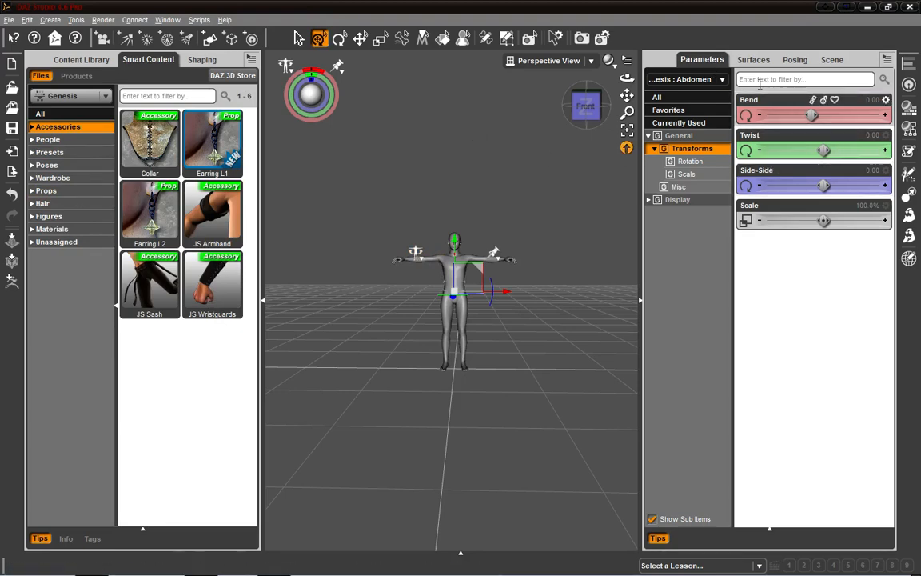
Deselect the figure and look through the accessories Smart Content offers with nothing selected.
drag(787, 114, 810, 96)
alt+click(783, 116)
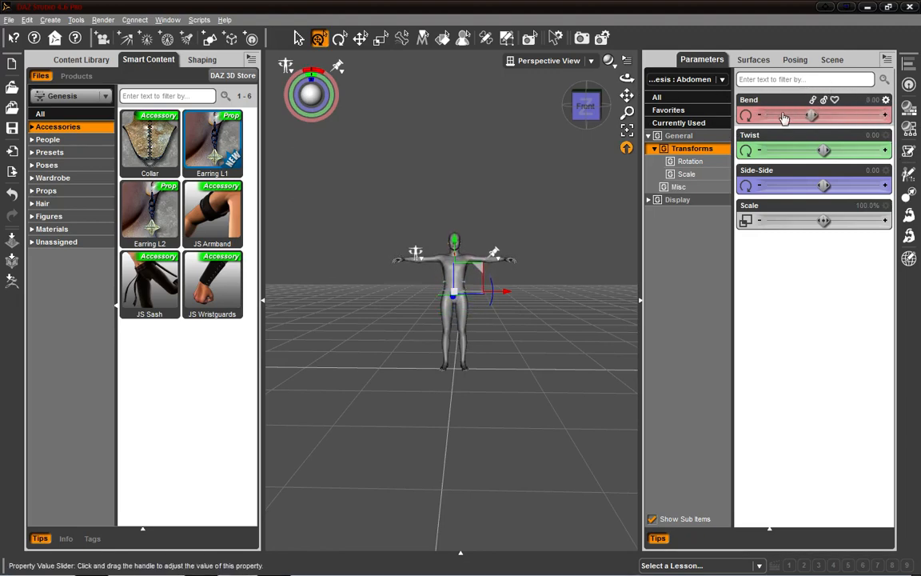
click(424, 163)
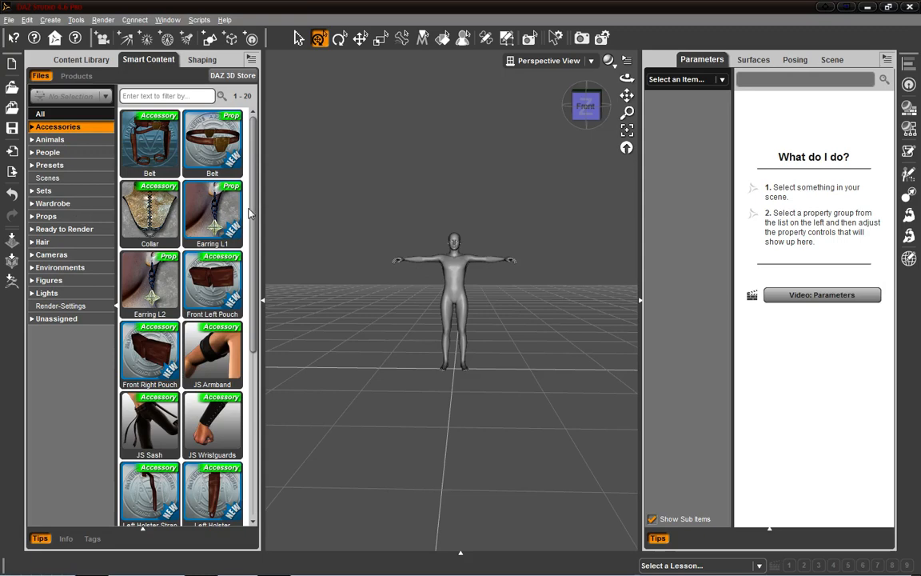
scroll(253, 221, down, 1)
scroll(253, 221, up, 1)
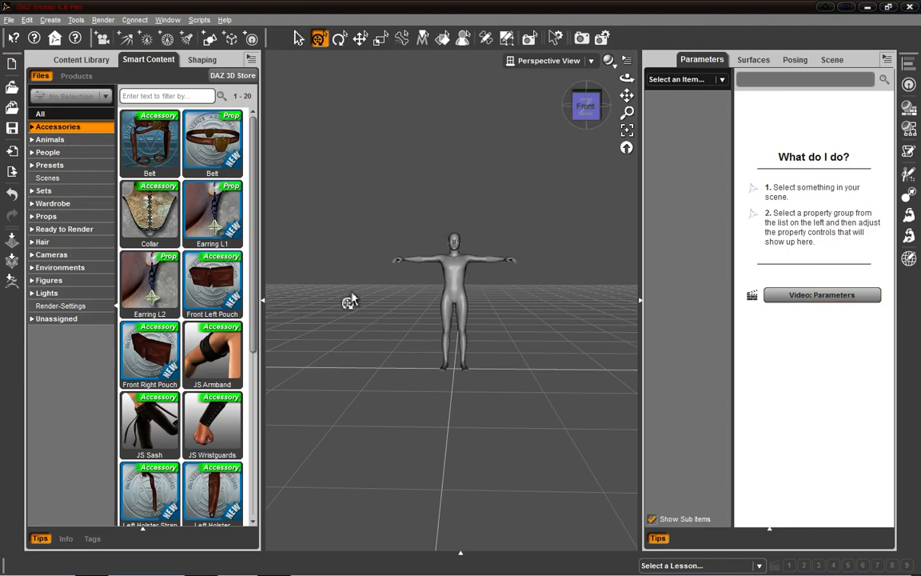
Select the whole Genesis figure and collapse the docking areas holding Smart Content and Parameters.
click(262, 301)
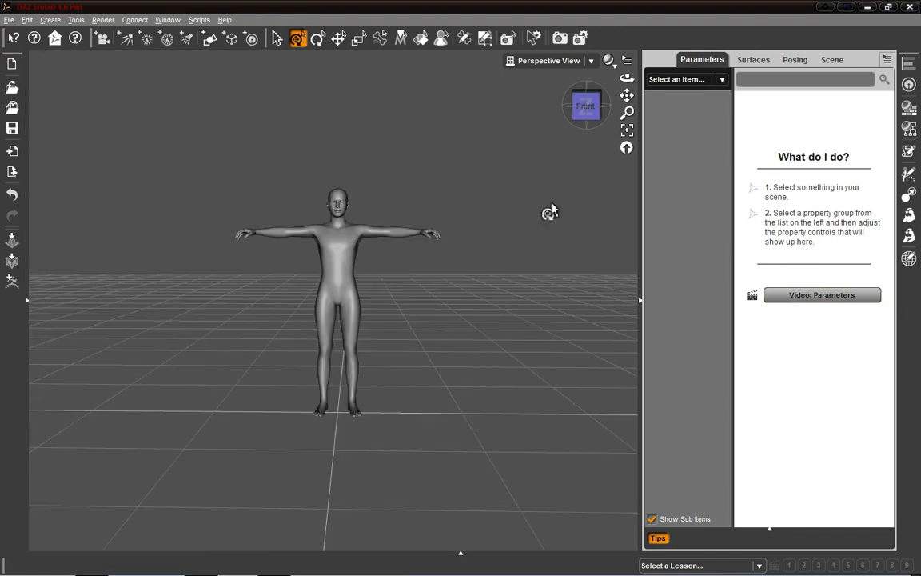
click(338, 236)
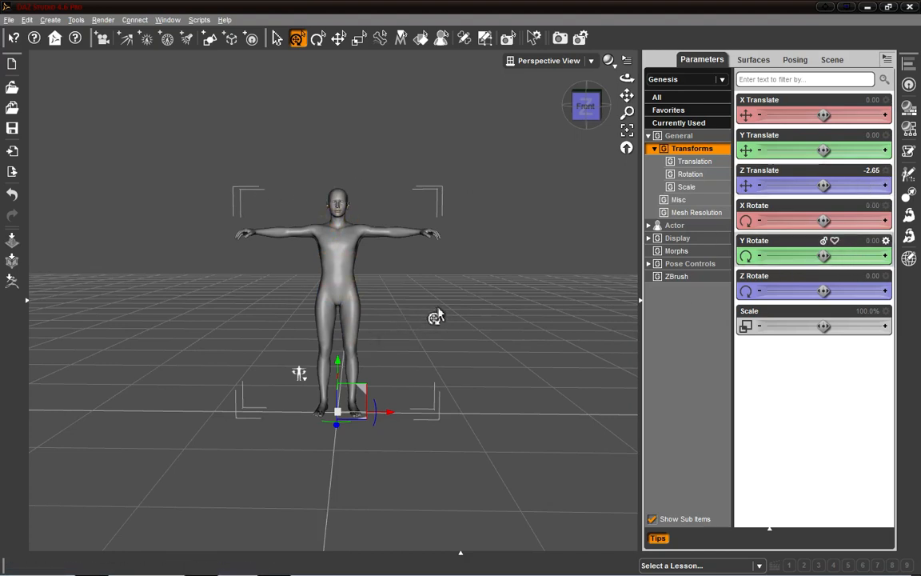
click(638, 308)
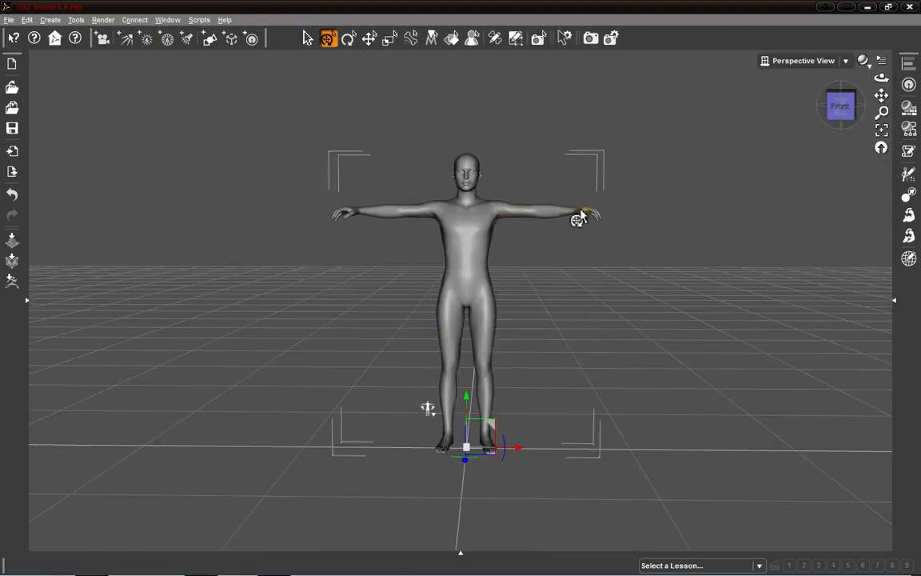
Lower the figure's left arm with the Universal tool and, viewed from the left side, pull the hand back beside the hip.
drag(572, 214, 543, 259)
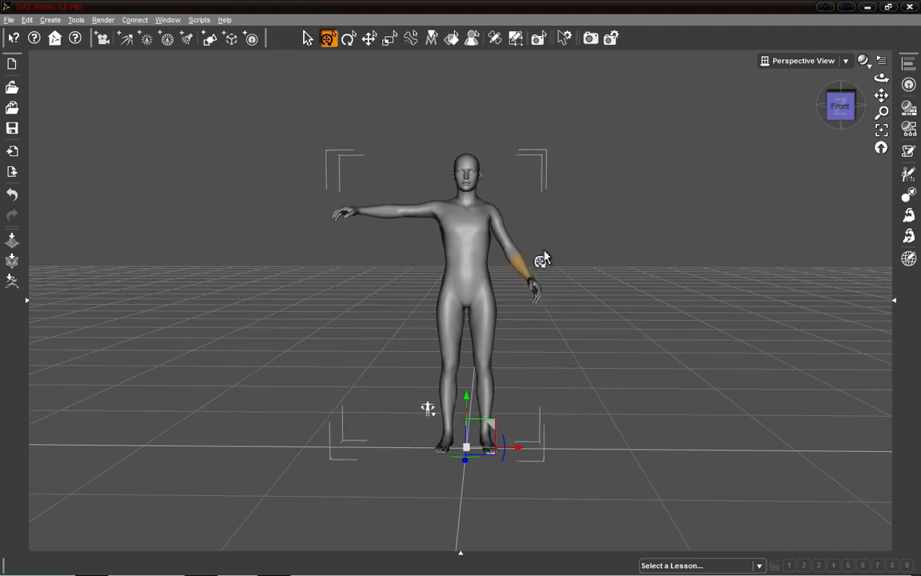
middle_drag(428, 409, 430, 409)
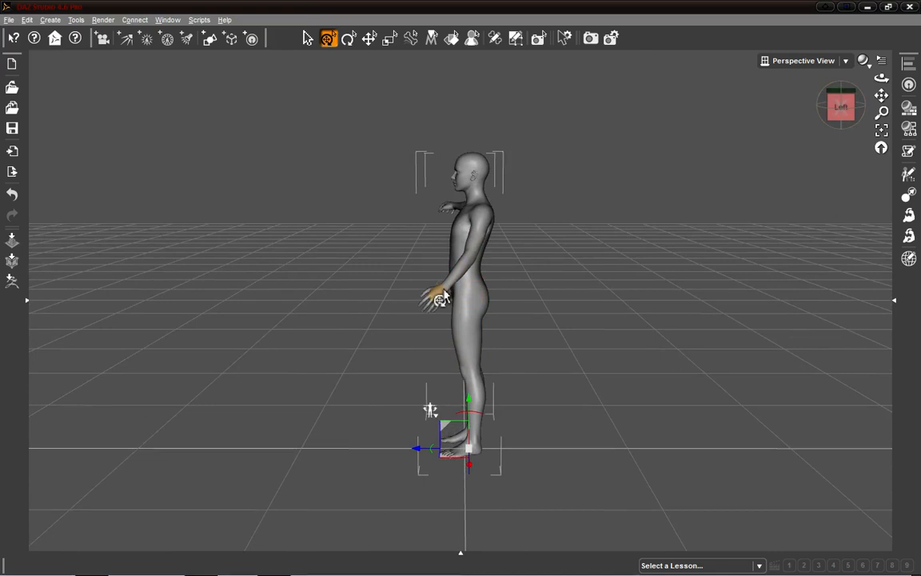
drag(443, 298, 486, 312)
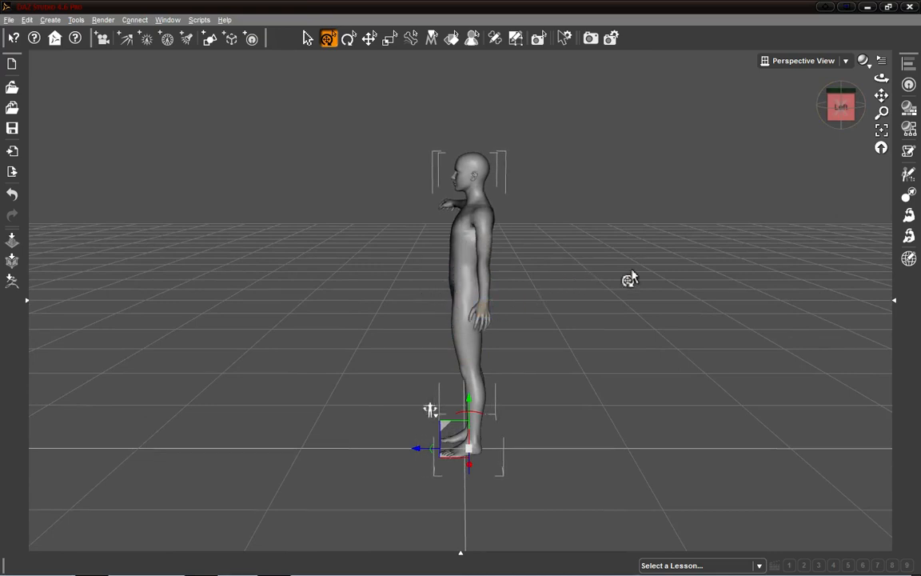
Check the arm pose from several angles and, from the front, bring the left forearm closer to the body.
drag(838, 107, 762, 118)
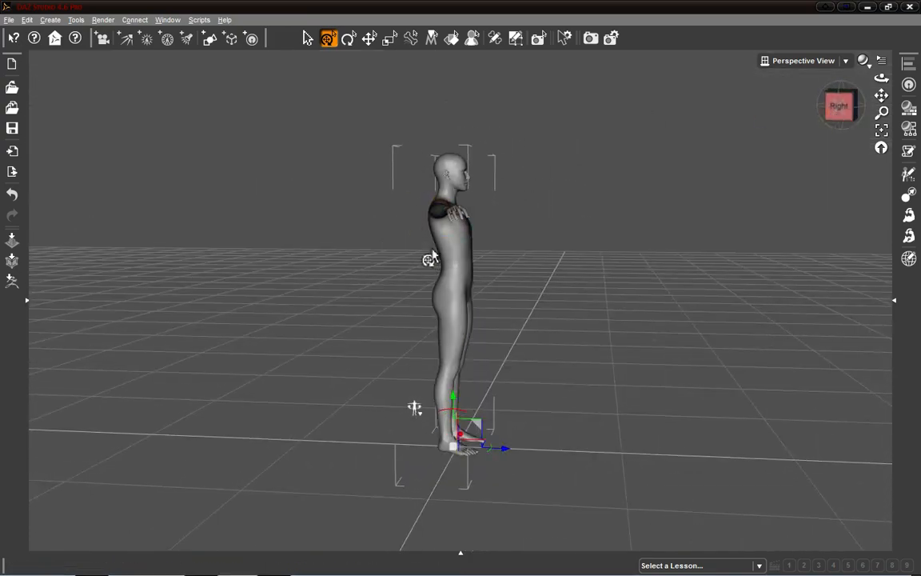
drag(841, 111, 777, 120)
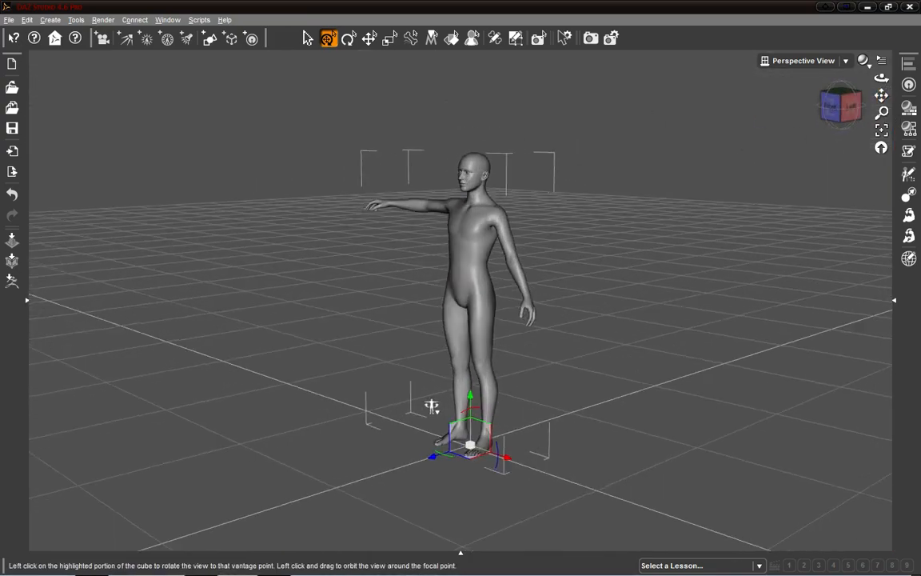
click(835, 118)
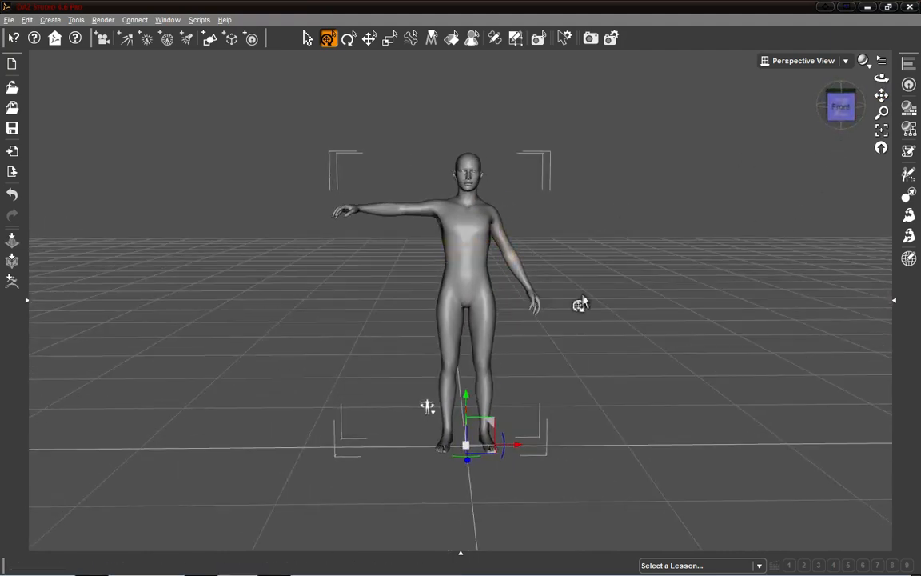
drag(526, 288, 512, 290)
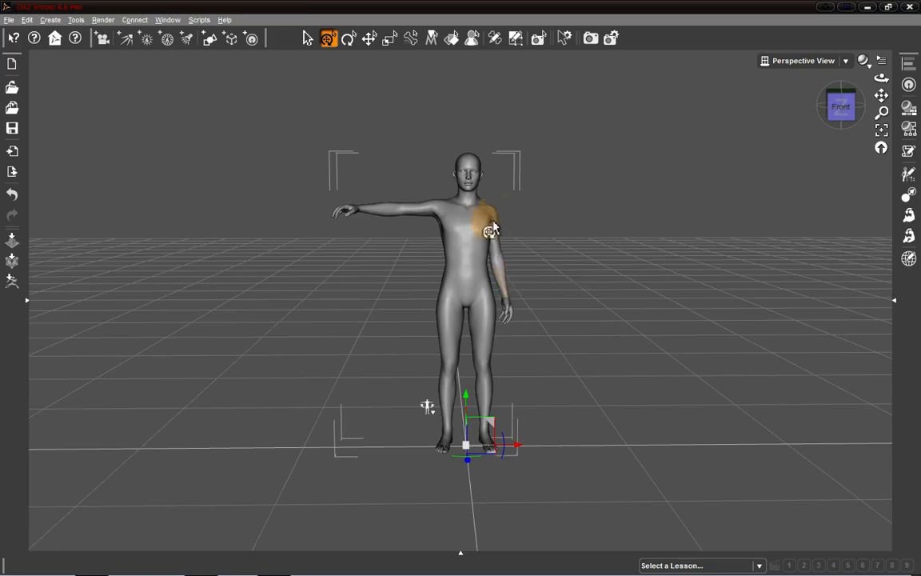
From the left side, pull the figure's upper body forward by the left arm and raise the left hand in front of the body.
drag(838, 107, 693, 217)
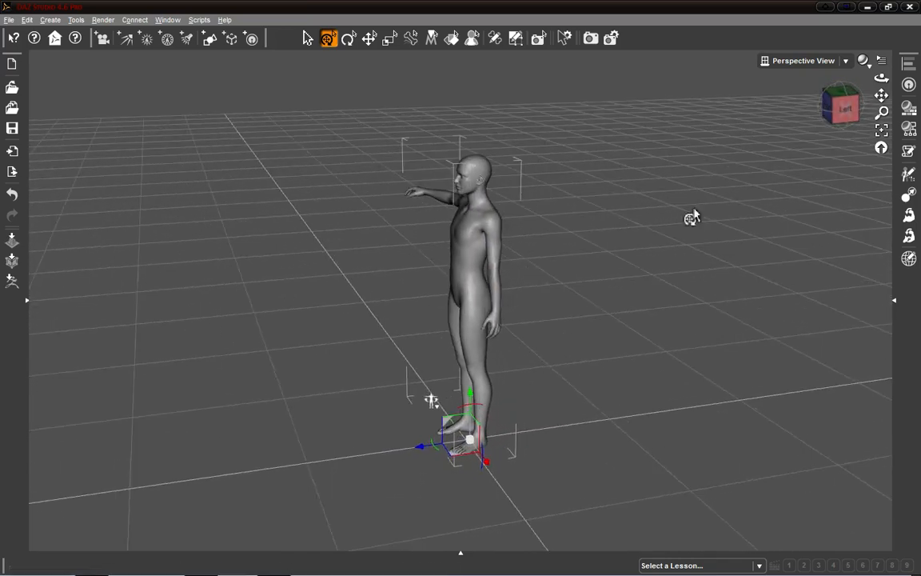
click(836, 111)
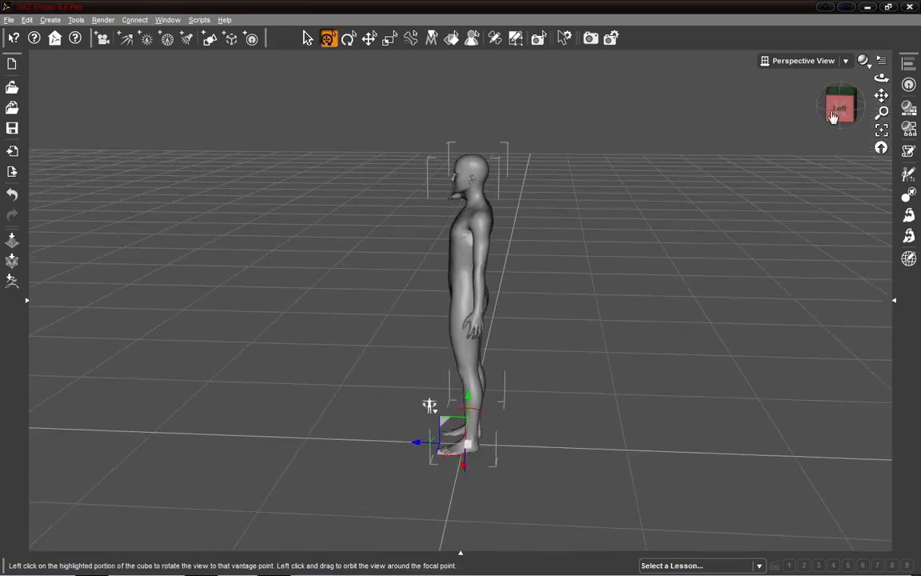
drag(484, 234, 463, 233)
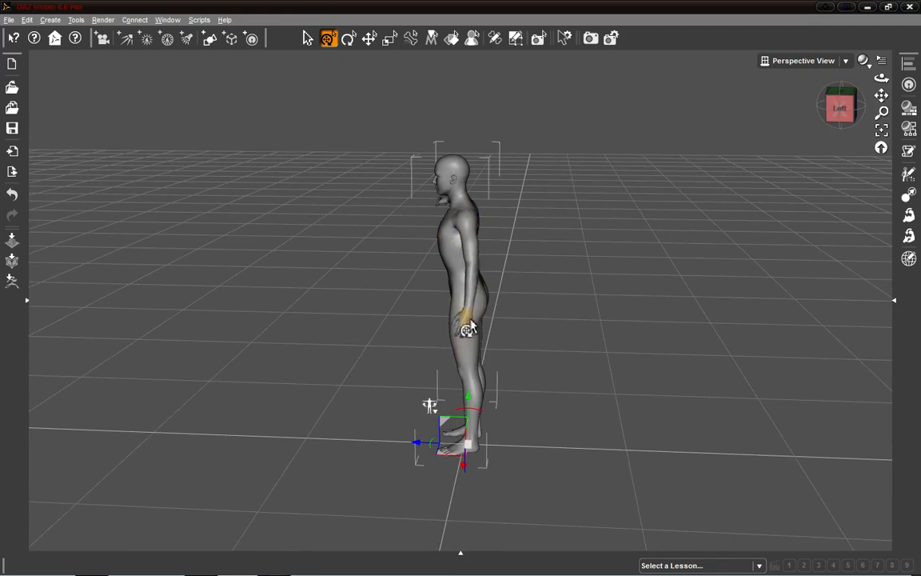
drag(469, 323, 393, 264)
drag(838, 110, 872, 112)
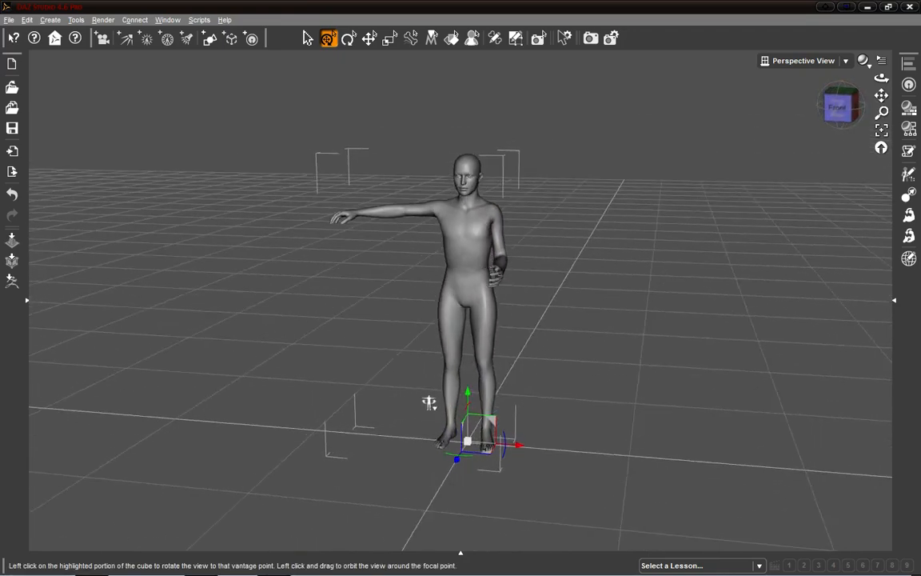
Stretch the figure toward its left by the left hand, try bending it the opposite way by the head, and undo that bend.
drag(503, 286, 851, 152)
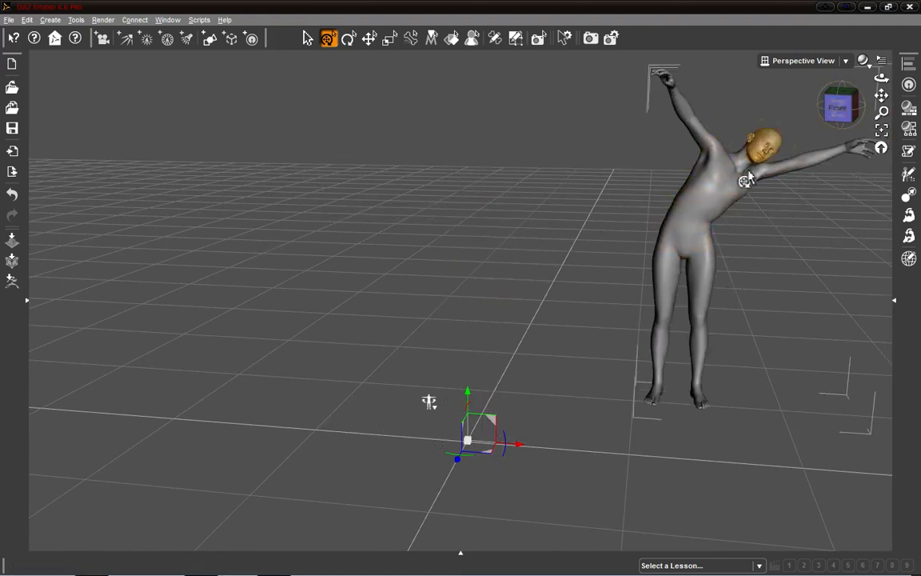
drag(755, 152, 328, 222)
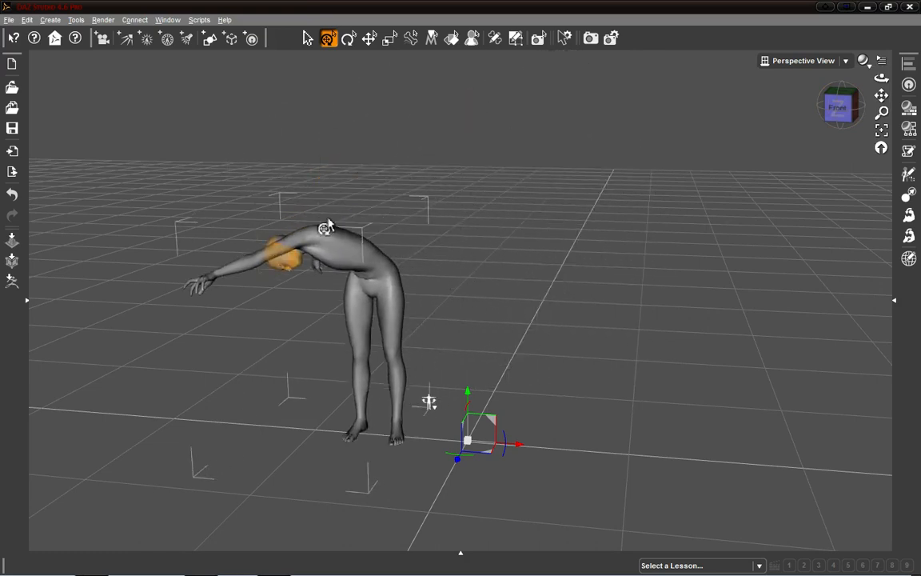
key(ctrl+z)
Pull the right lower leg out sideways to raise the leg to about hip height, and check the pose from the front.
drag(640, 319, 405, 273)
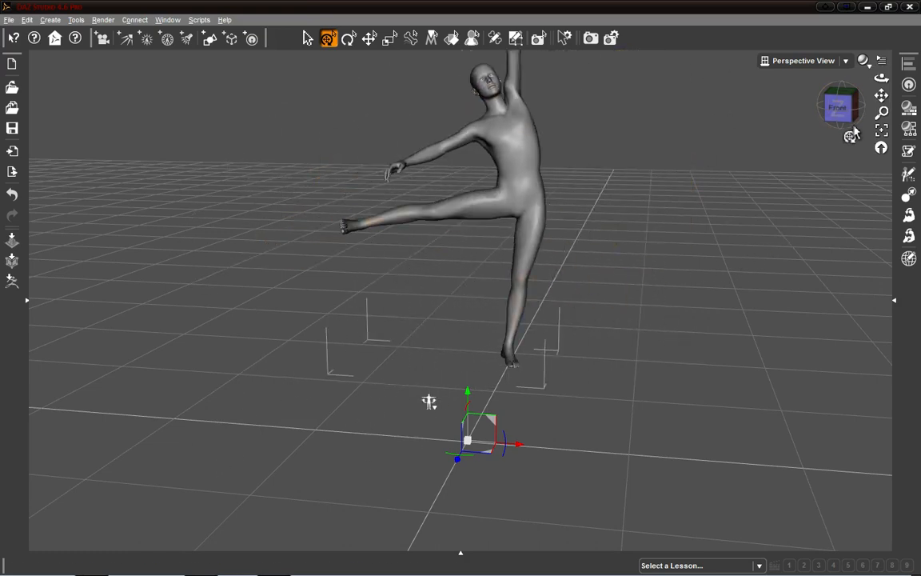
mouse_move(854, 103)
mouse_down()
mouse_move(865, 128)
mouse_move(903, 128)
mouse_move(912, 111)
mouse_move(884, 120)
mouse_move(849, 104)
mouse_move(860, 111)
mouse_up()
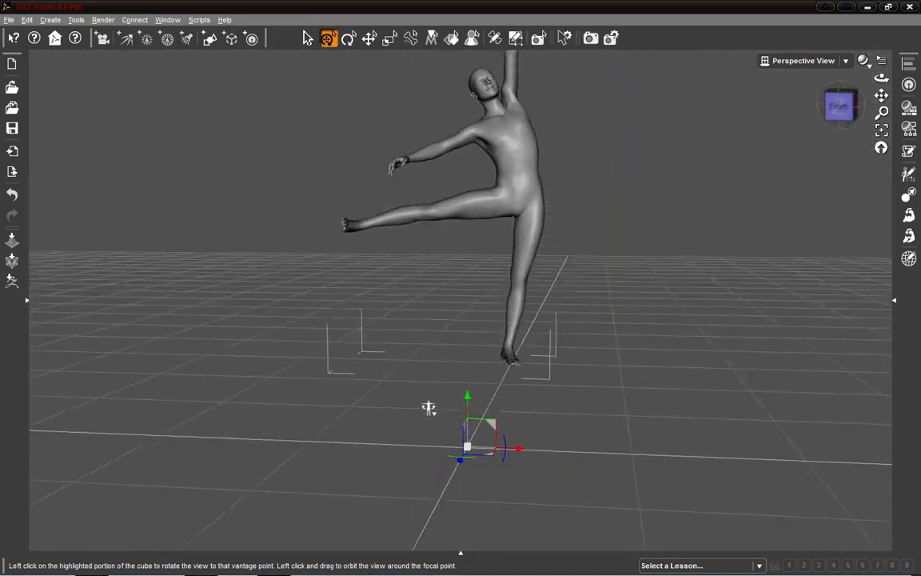
Reposition the standing left foot by pulling it slightly down and outward, and check the leg from the back and the front.
middle_drag(428, 408, 606, 338)
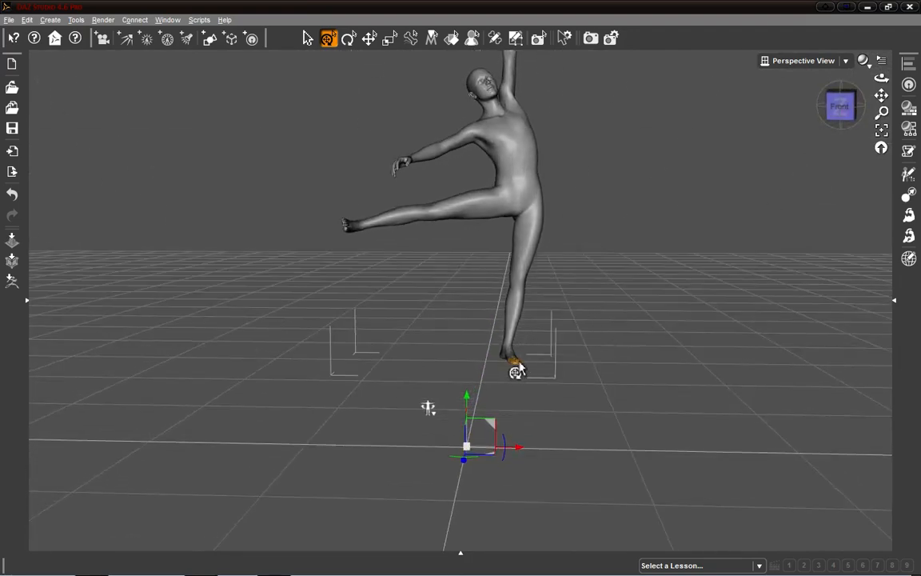
drag(517, 371, 509, 378)
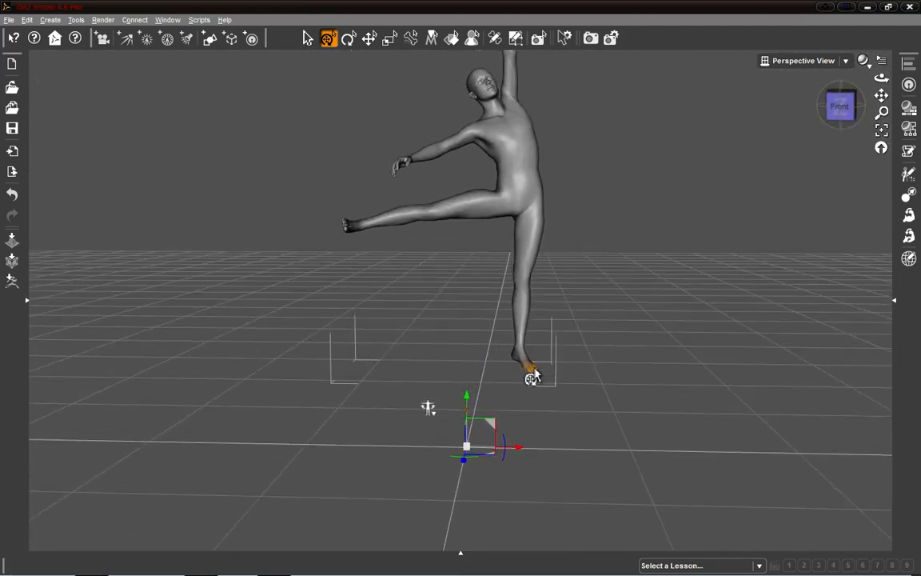
click(836, 103)
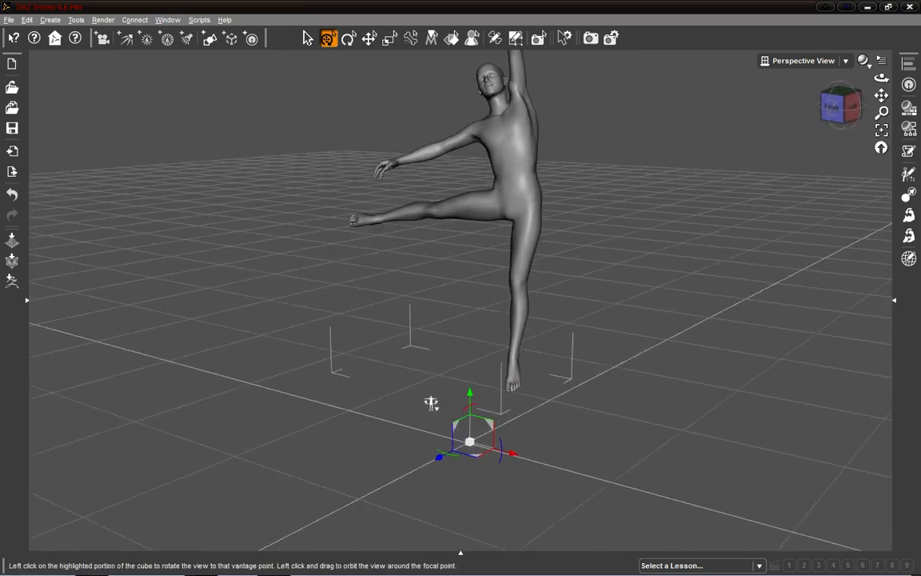
drag(509, 376, 528, 379)
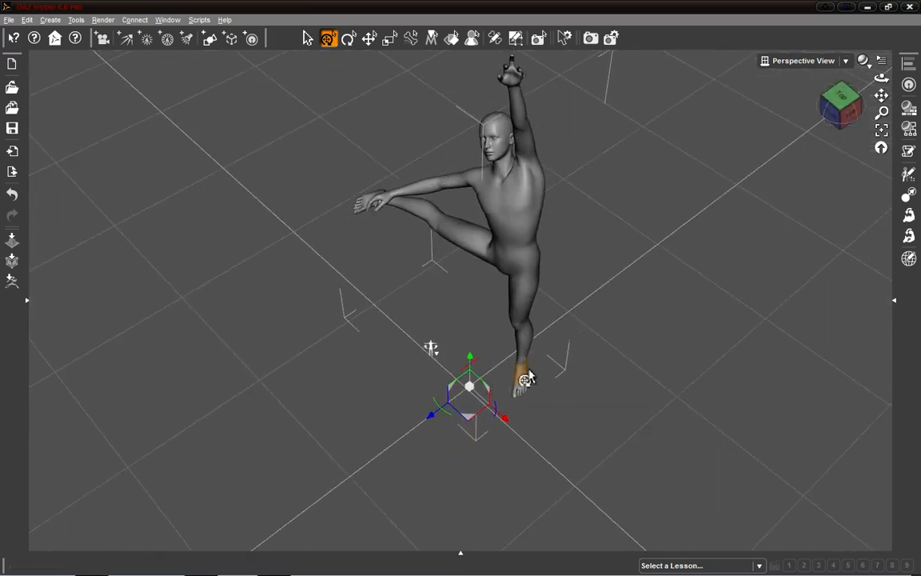
click(840, 105)
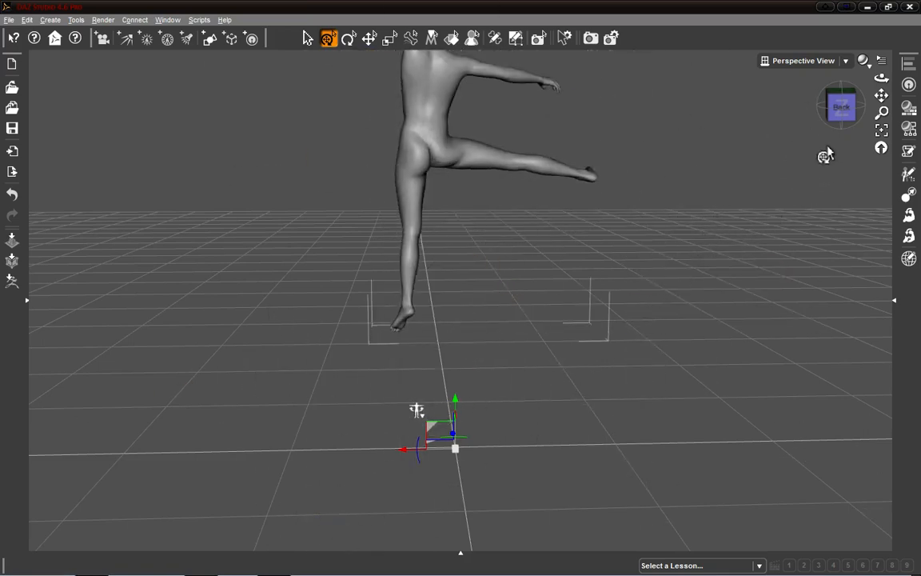
drag(832, 118, 850, 123)
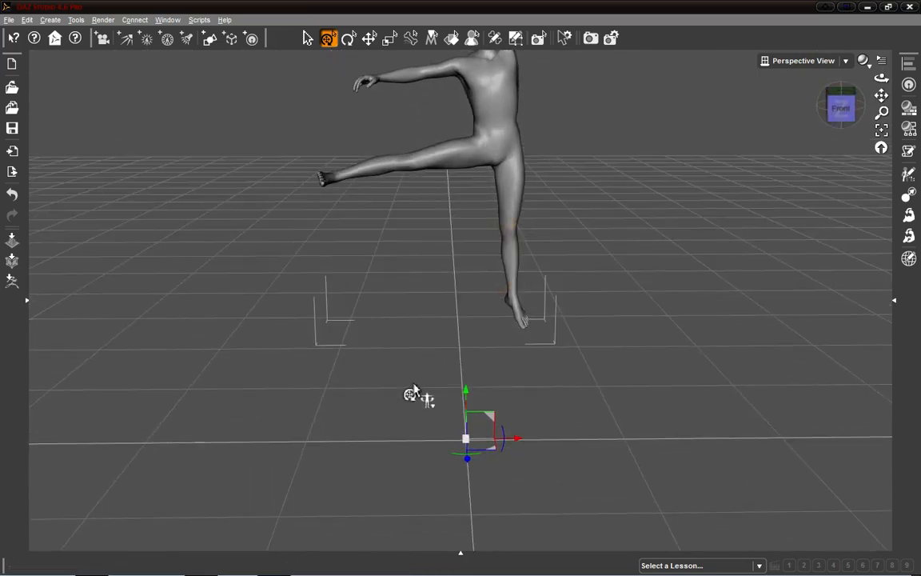
Review the figure's pose-restore options, and pull the right foot in and down to bend the raised right leg at the knee.
click(428, 404)
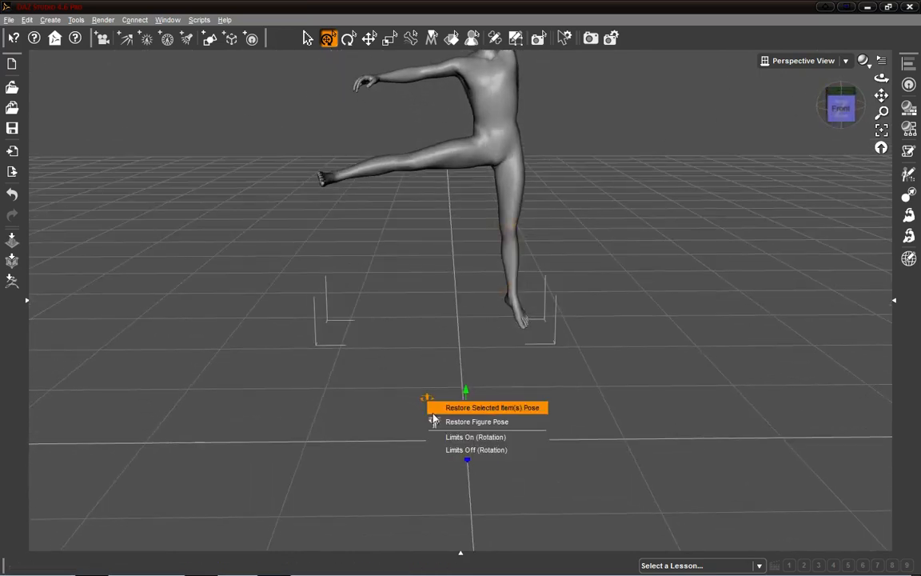
click(326, 42)
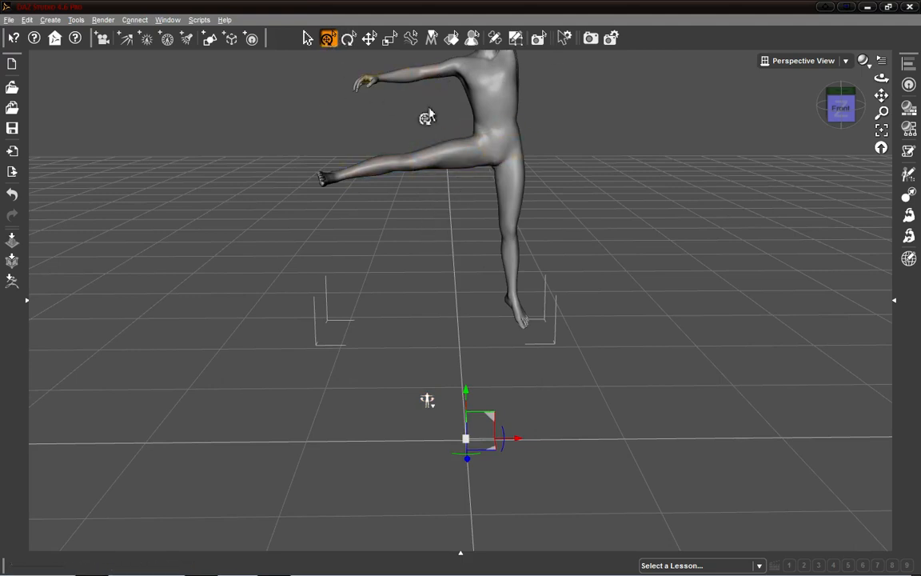
click(464, 220)
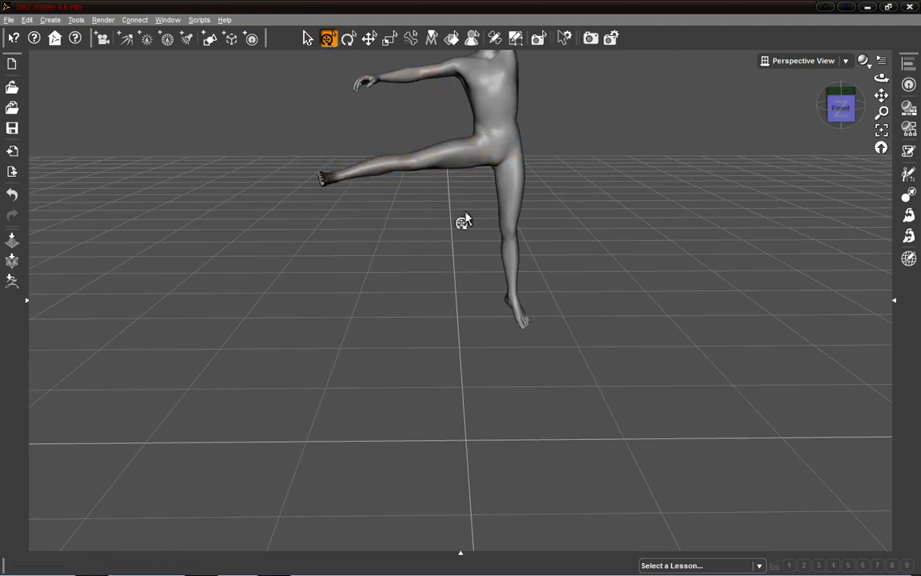
click(334, 184)
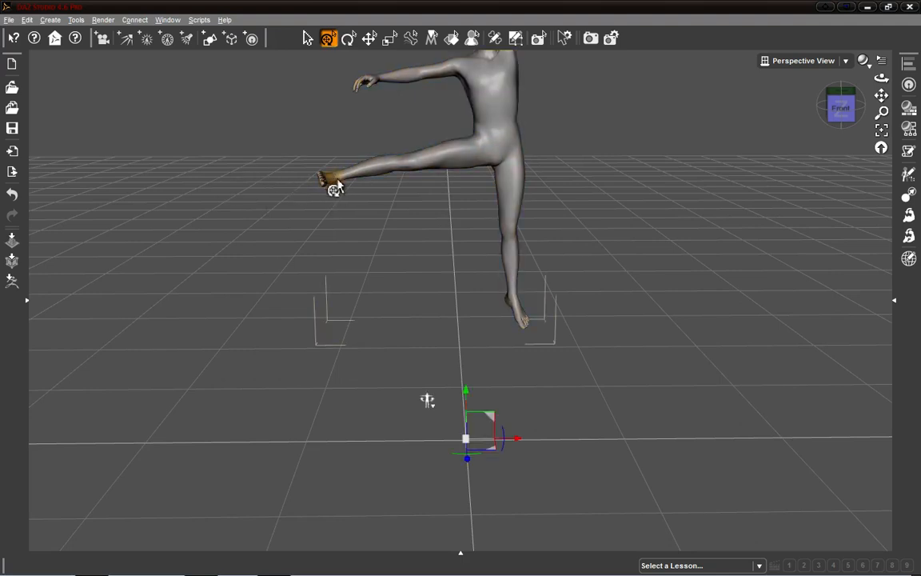
drag(336, 185, 418, 222)
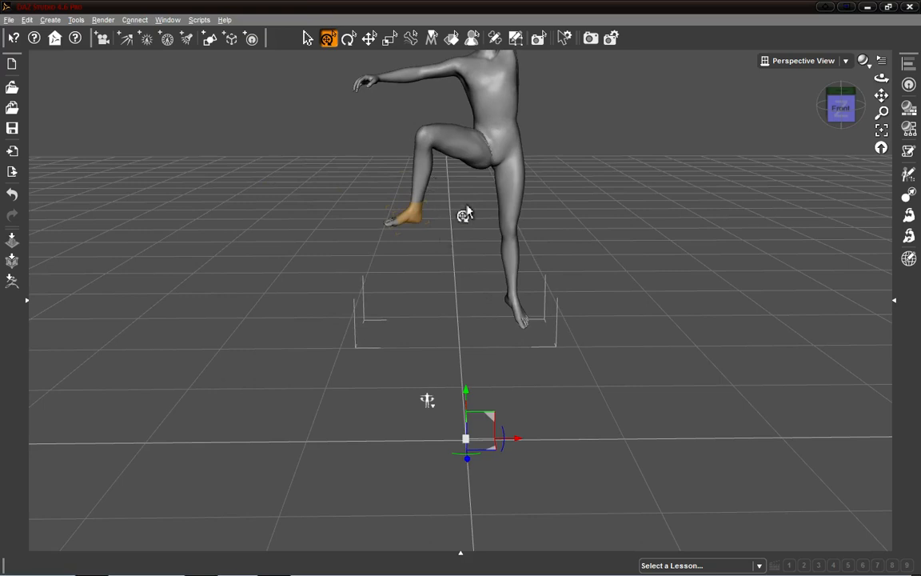
With the Node Selection tool, select individual body parts one after another: the right foot, thigh and shin, the left thigh and the hip area.
click(309, 40)
click(405, 224)
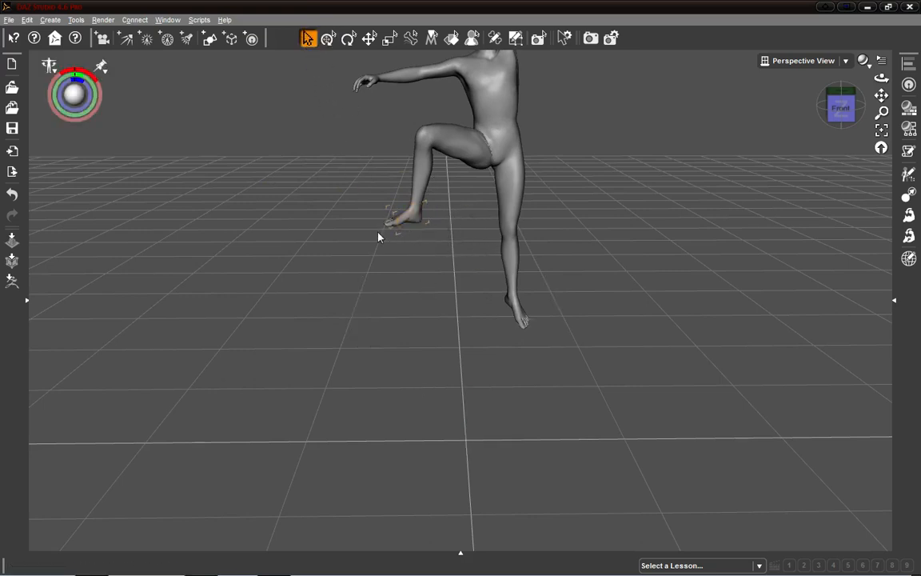
click(449, 150)
click(415, 189)
click(407, 227)
click(457, 144)
click(514, 206)
click(495, 127)
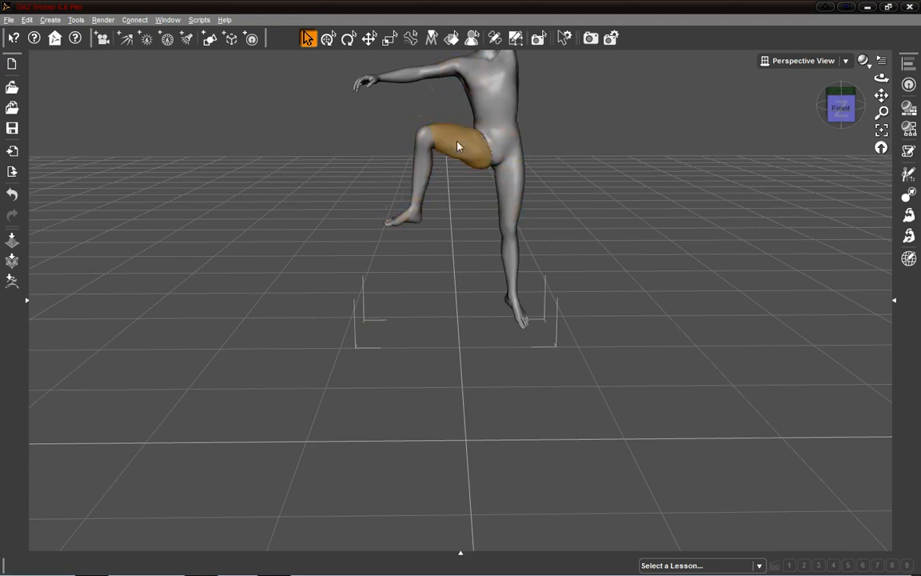
With the Universal tool, select the right thigh and restore only that part's default pose.
click(329, 37)
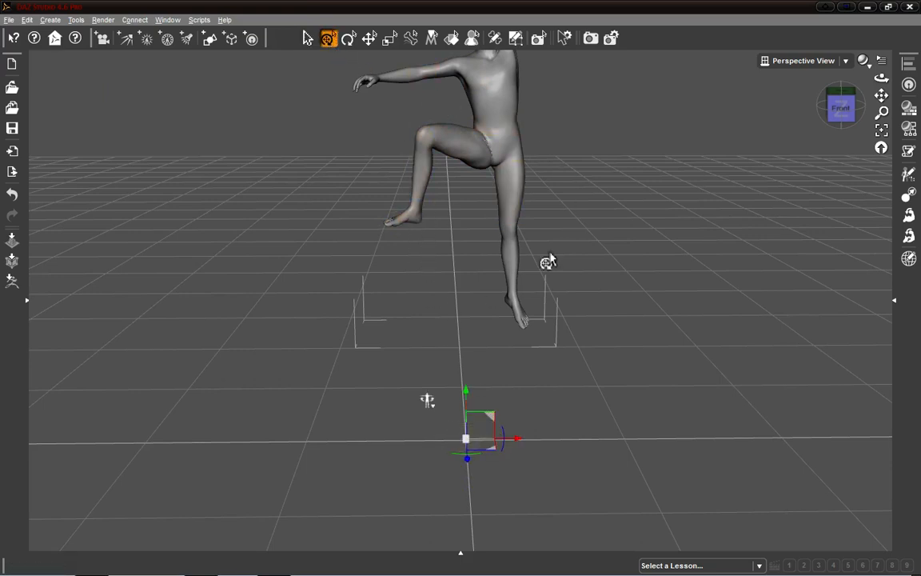
click(462, 147)
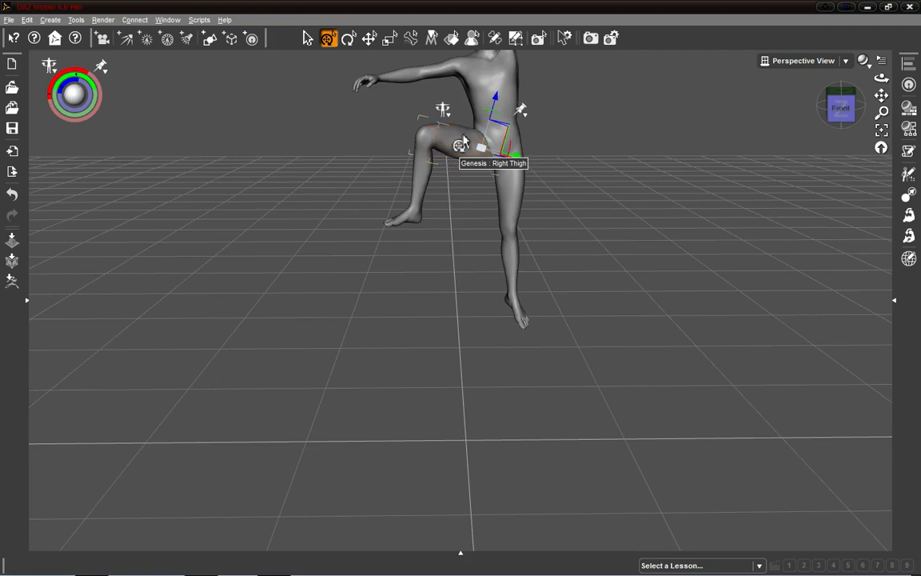
click(449, 122)
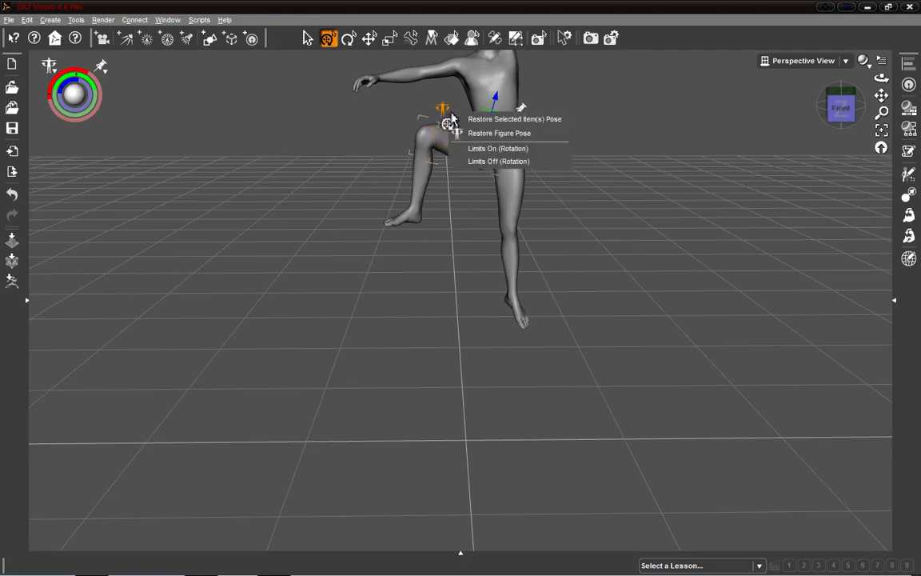
click(519, 124)
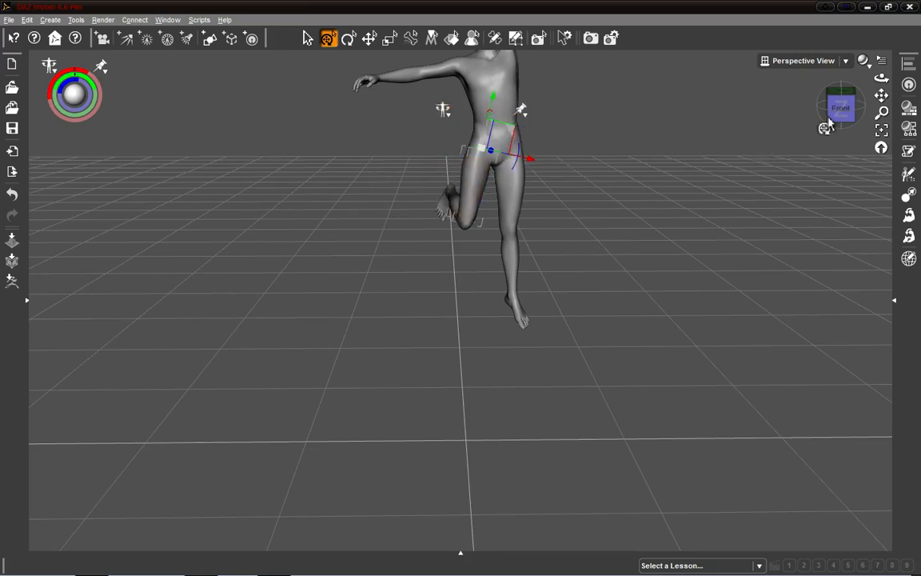
From the figure's right side, adjust the right arm and wrist by the hand, and select the right hand on its own.
drag(831, 120, 871, 129)
click(293, 193)
click(421, 150)
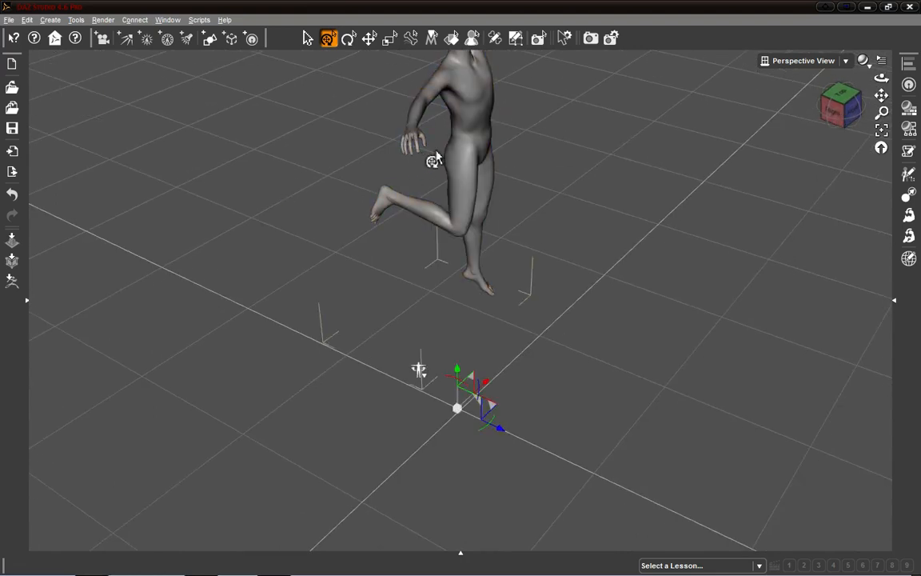
drag(421, 152, 401, 149)
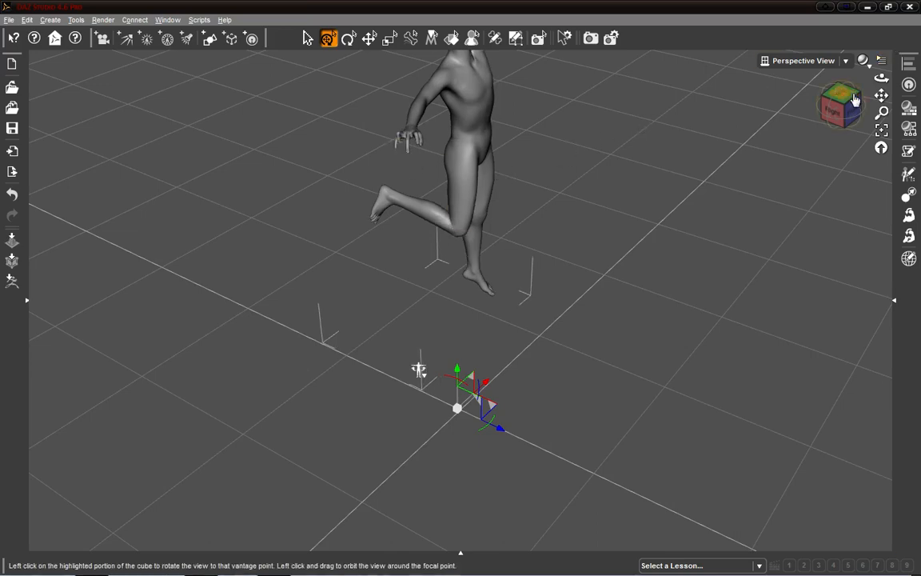
mouse_move(853, 96)
mouse_down()
mouse_move(843, 103)
mouse_move(841, 83)
mouse_up()
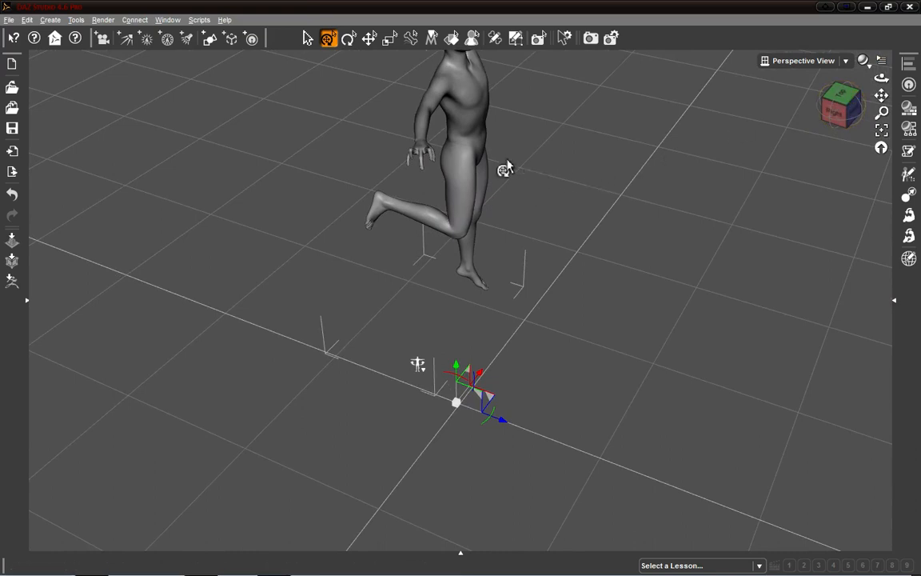
click(562, 160)
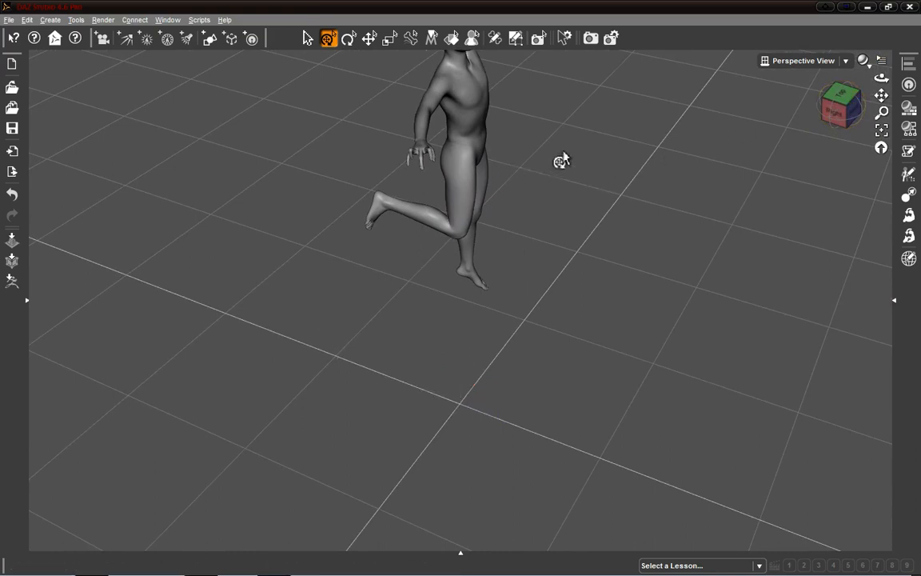
click(432, 167)
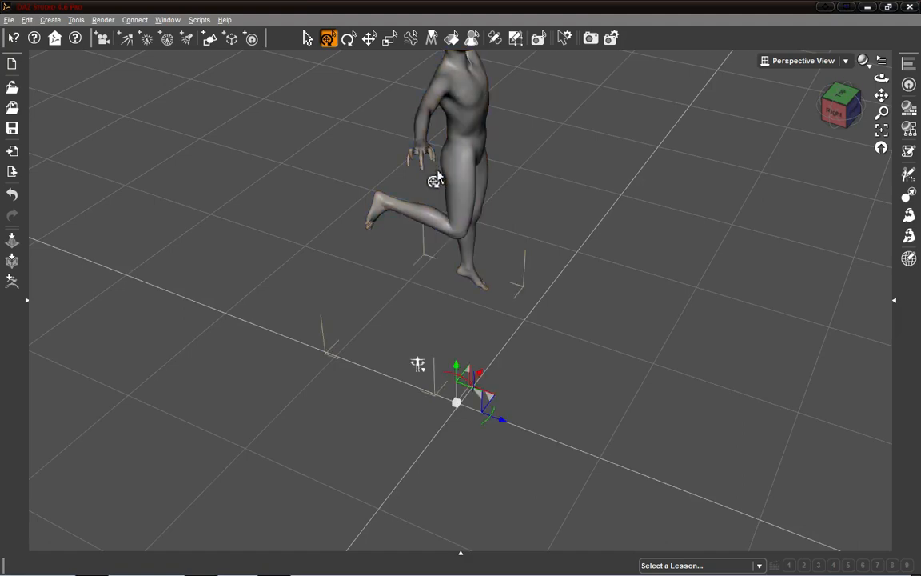
click(432, 166)
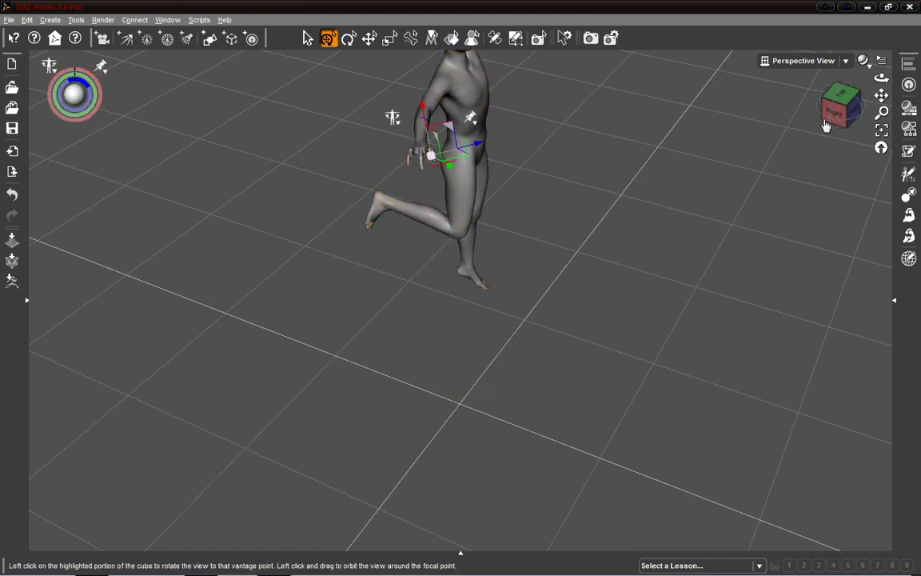
Dismiss the pop-up notification and, from the front, pull the bent right leg up toward the figure's left to swing the body.
drag(828, 123, 747, 80)
drag(842, 114, 843, 140)
click(905, 431)
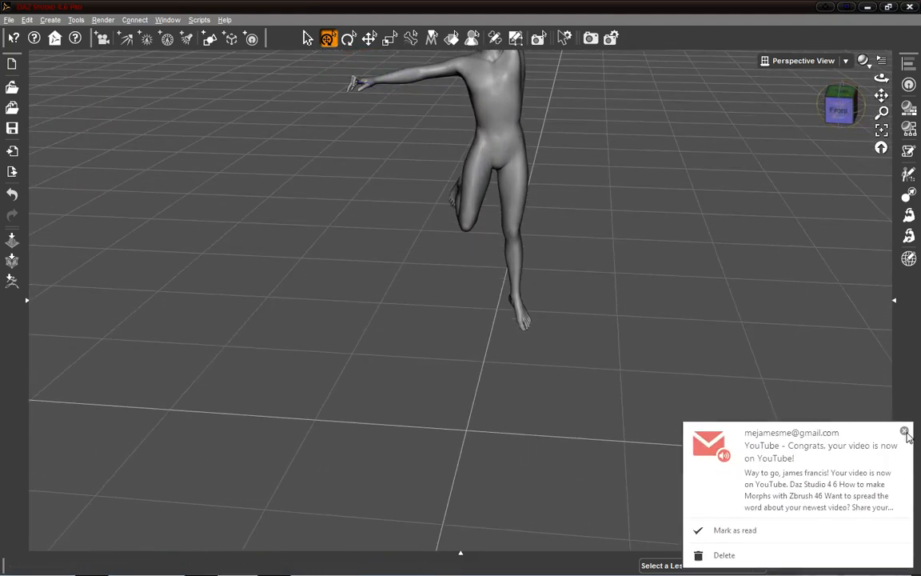
mouse_move(841, 110)
mouse_down()
mouse_move(833, 128)
mouse_move(839, 125)
mouse_up()
drag(881, 95, 876, 122)
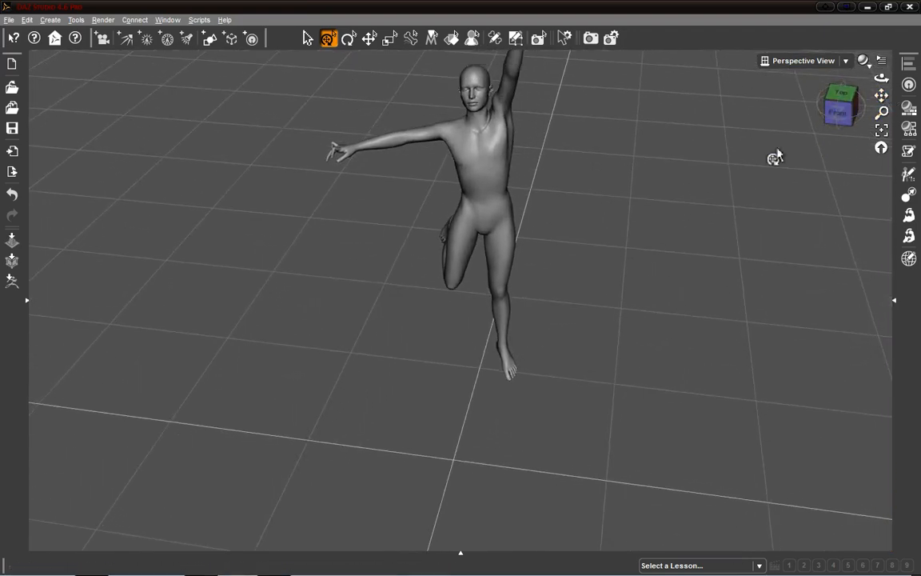
click(512, 367)
drag(461, 277, 562, 224)
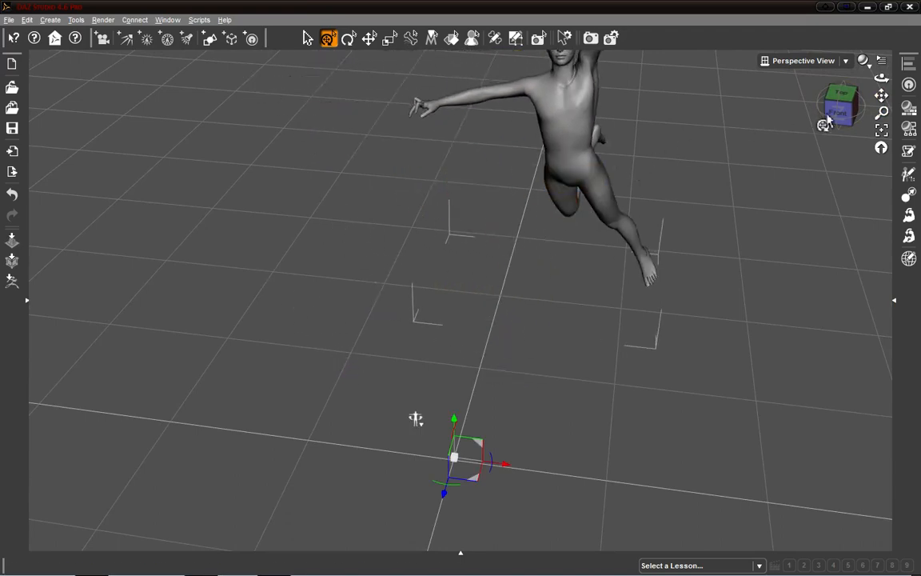
drag(839, 111, 792, 117)
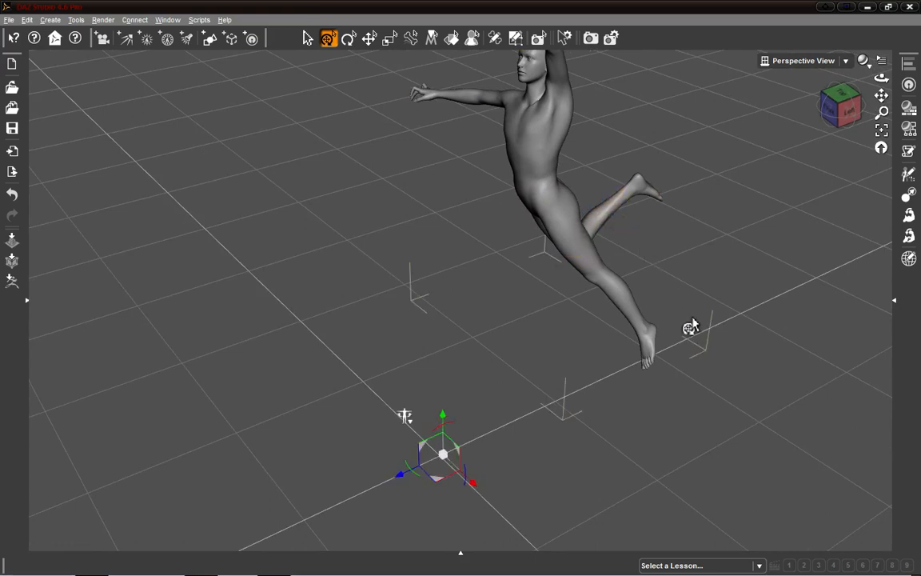
Select the left upper arm and the right shin together, and restore the default pose of only these selected parts.
click(556, 71)
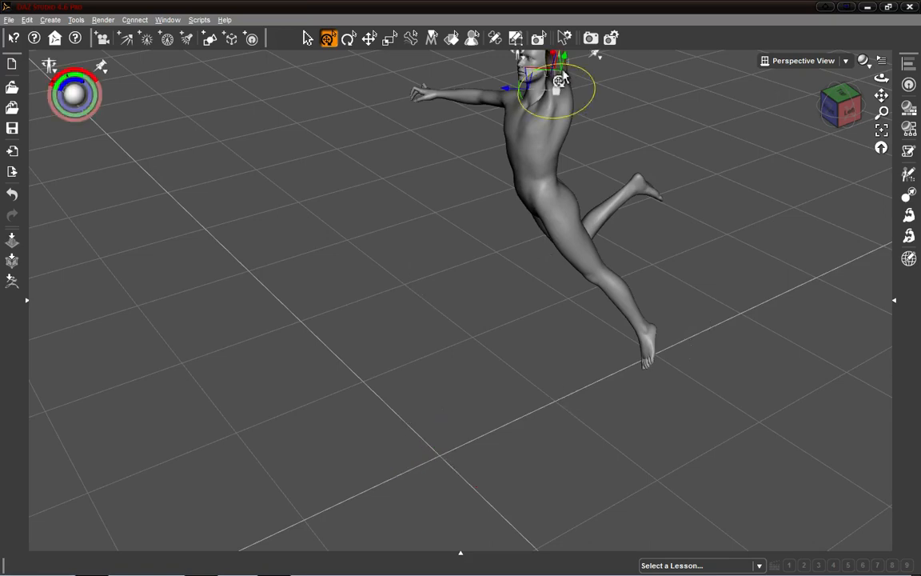
click(611, 215)
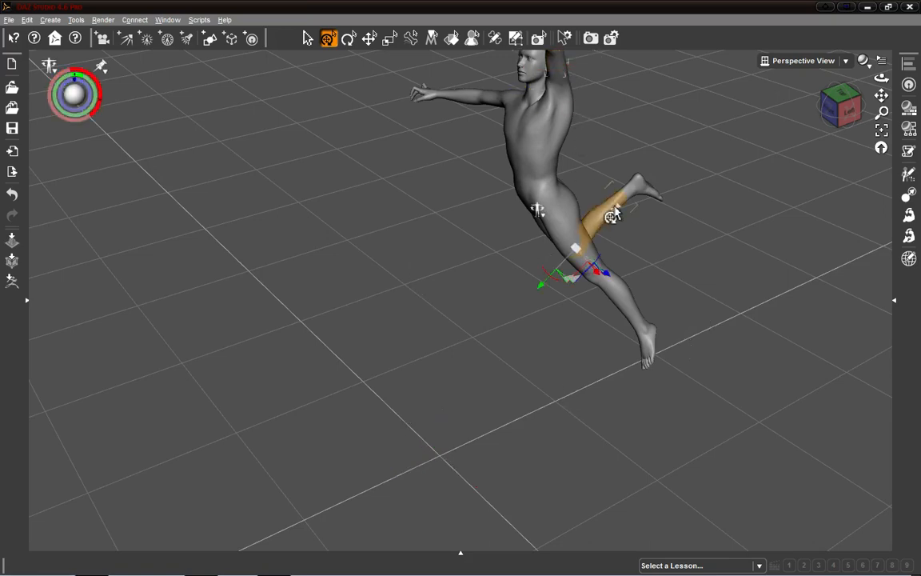
drag(838, 103, 825, 210)
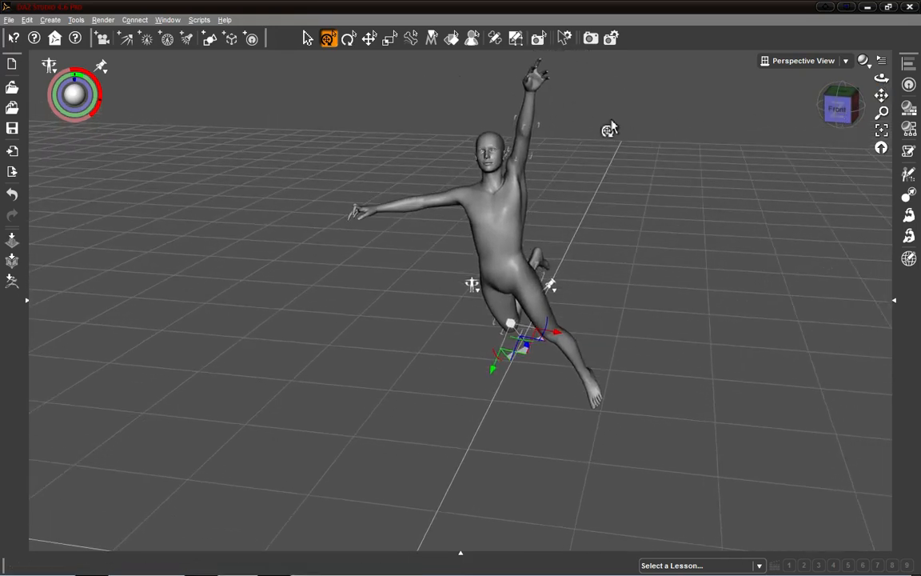
click(477, 296)
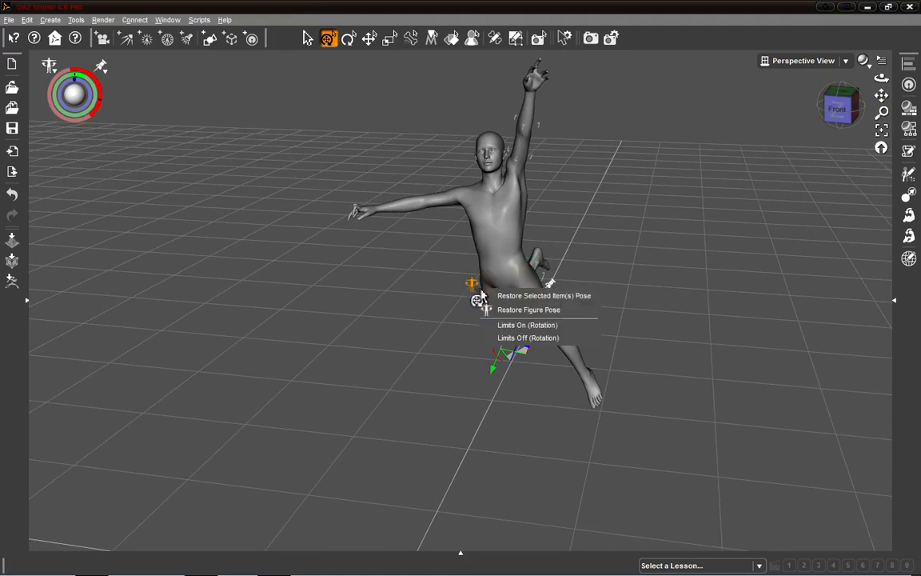
click(560, 298)
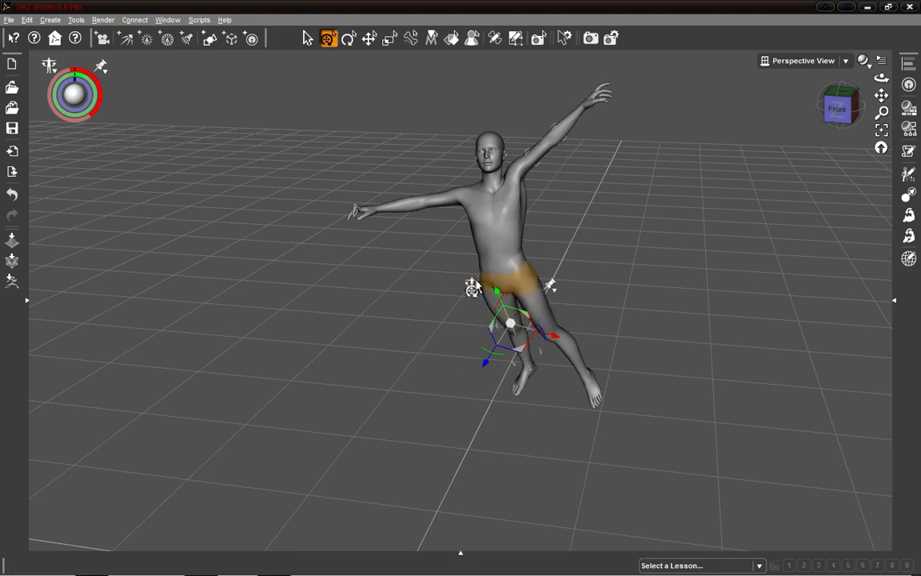
Restore the whole figure's default pose, and center the figure in a front view.
click(472, 283)
click(517, 309)
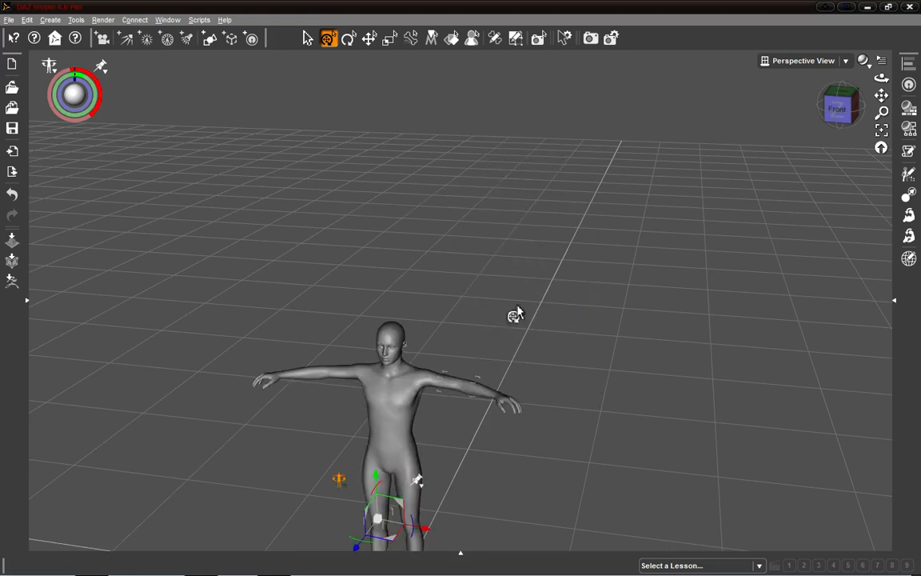
drag(880, 96, 702, 401)
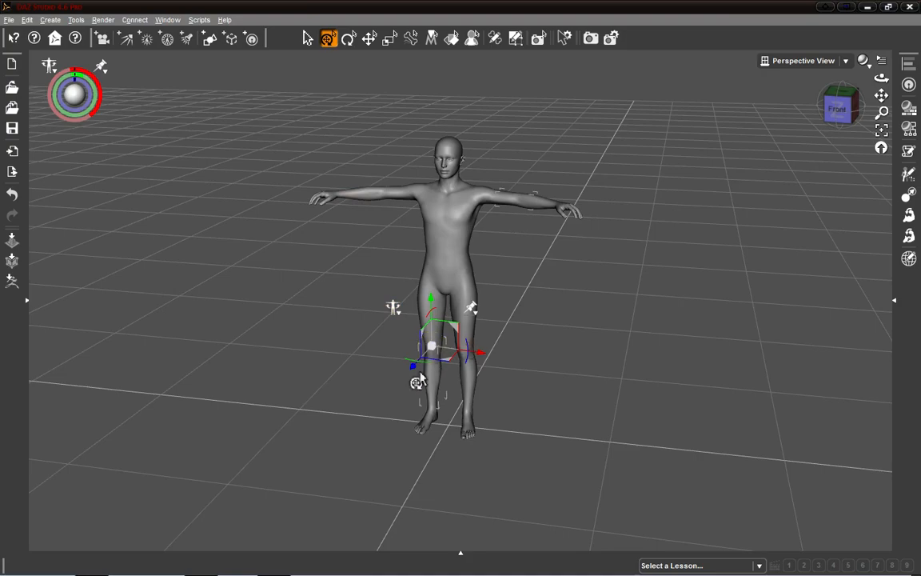
click(837, 109)
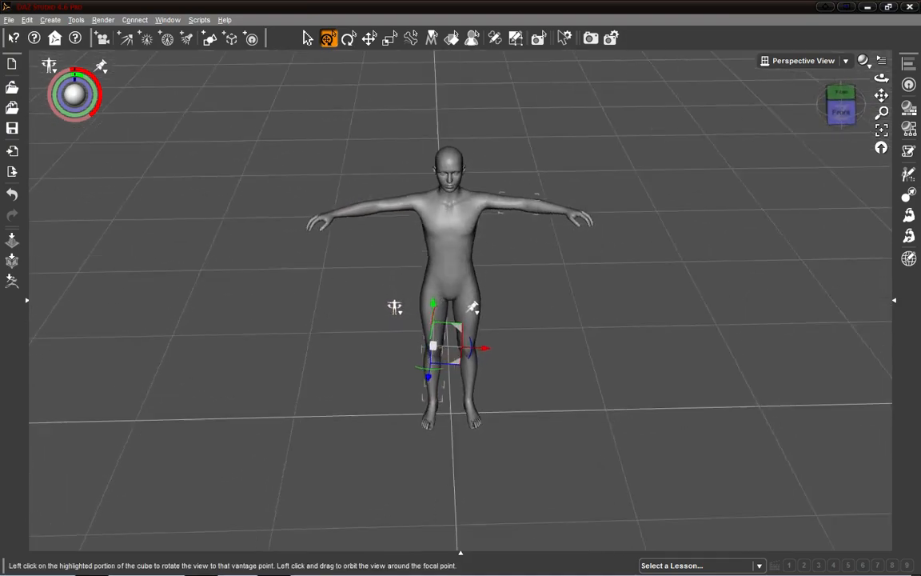
Orbit slightly around the figure, select the right upper arm, and extend the selection to the whole Genesis figure.
mouse_move(840, 108)
mouse_down()
mouse_move(848, 91)
mouse_move(817, 83)
mouse_move(833, 83)
mouse_move(835, 99)
mouse_up()
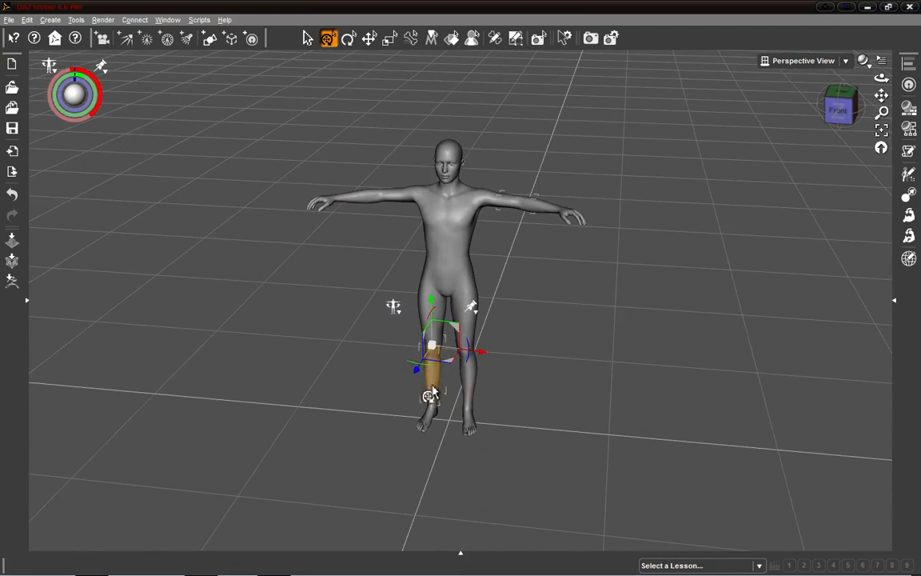
drag(421, 376, 465, 367)
click(403, 199)
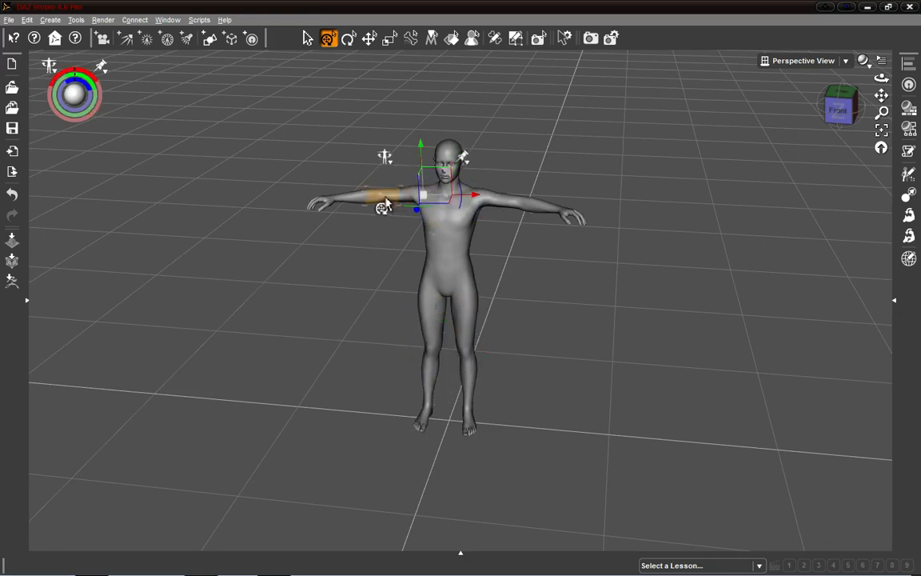
double_click(402, 201)
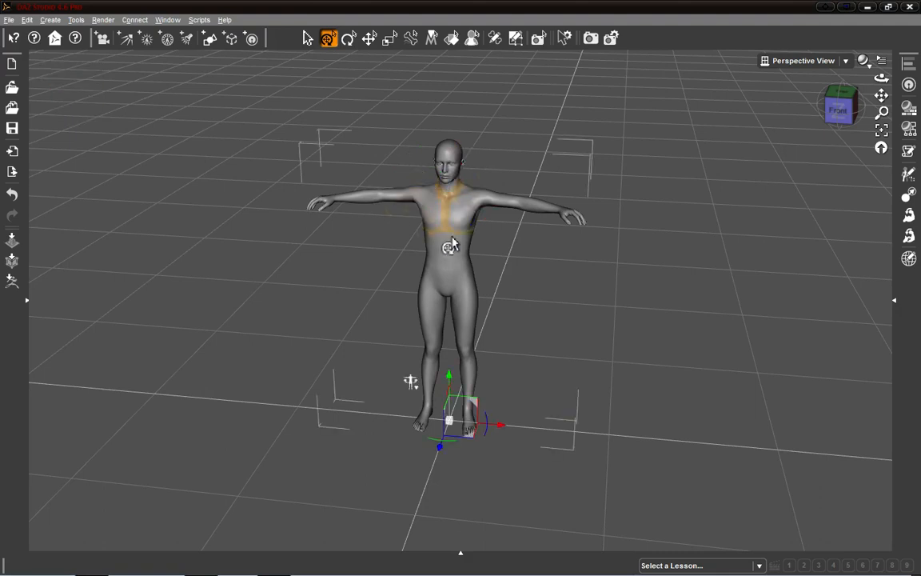
Rotate the whole figure freely about its axes with the Universal tool's manipulator, working from several viewing angles.
drag(448, 450, 354, 425)
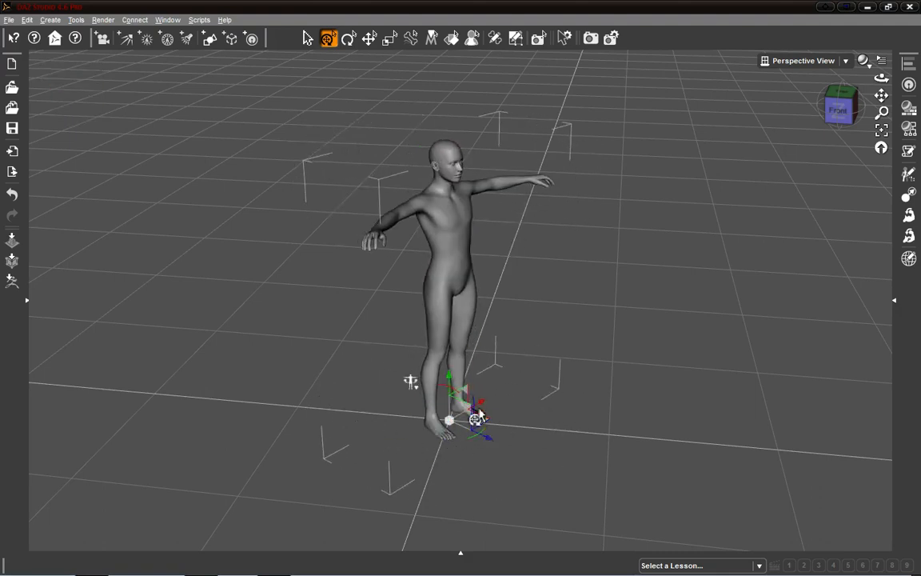
drag(459, 397, 418, 368)
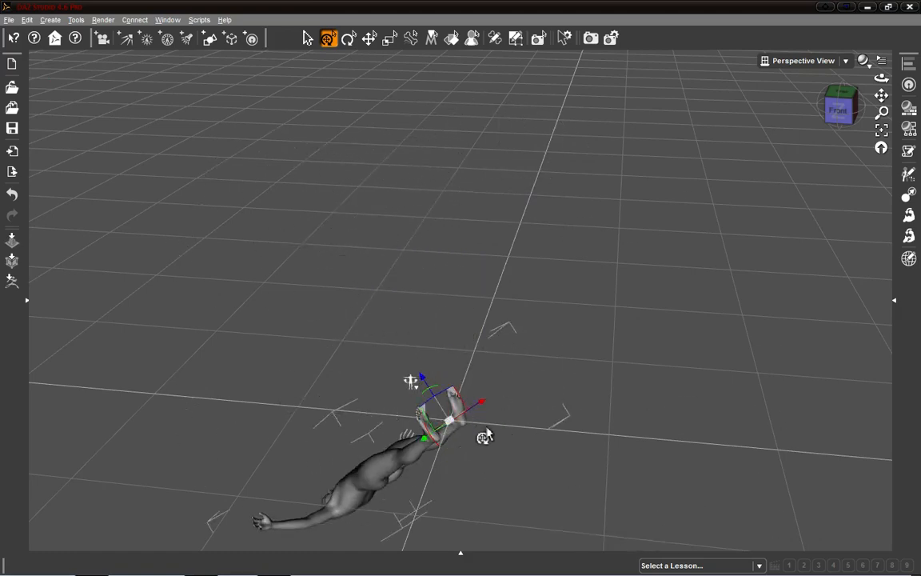
drag(838, 108, 756, 92)
drag(412, 322, 595, 168)
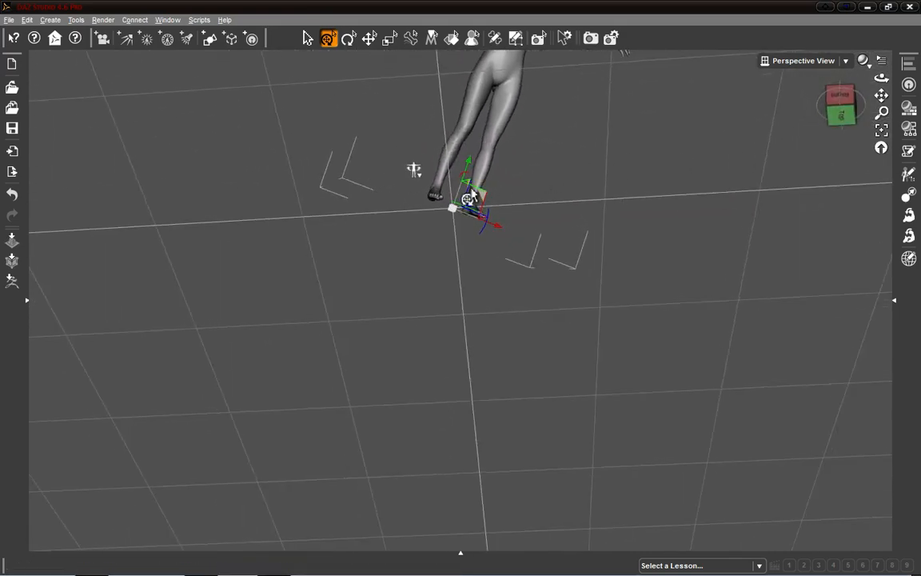
drag(457, 209, 720, 152)
drag(838, 117, 873, 60)
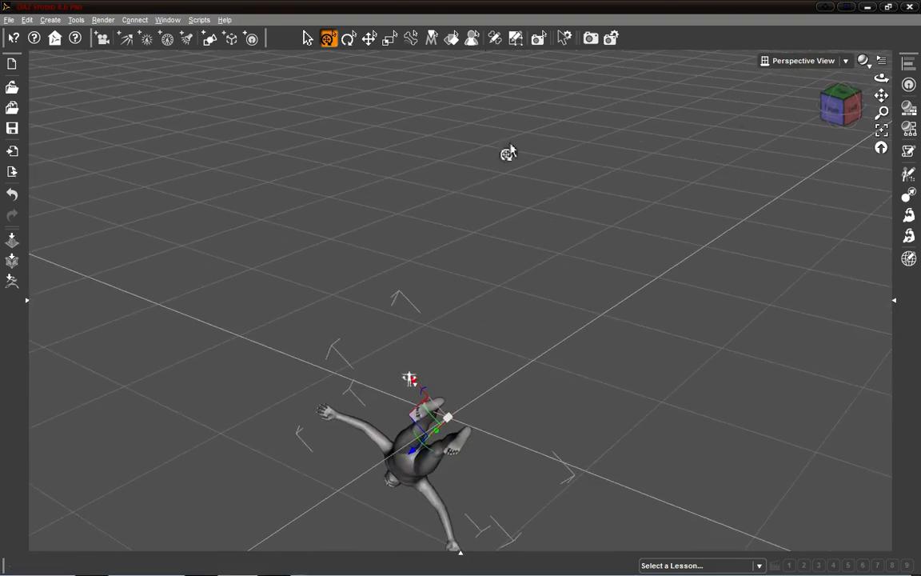
Compare the Node Selection and Universal tools, and restore the whole figure's pose using the Universal tool.
click(309, 40)
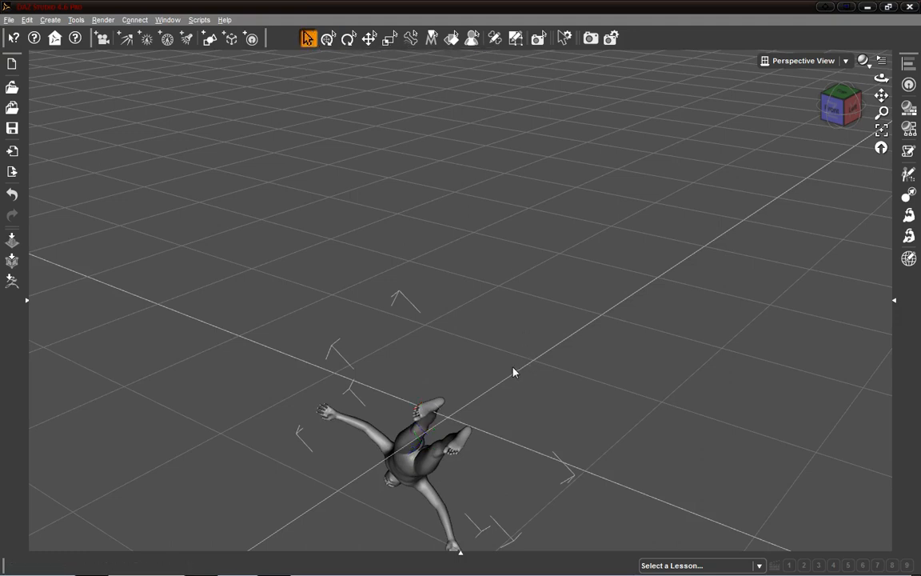
click(328, 39)
right_click(410, 392)
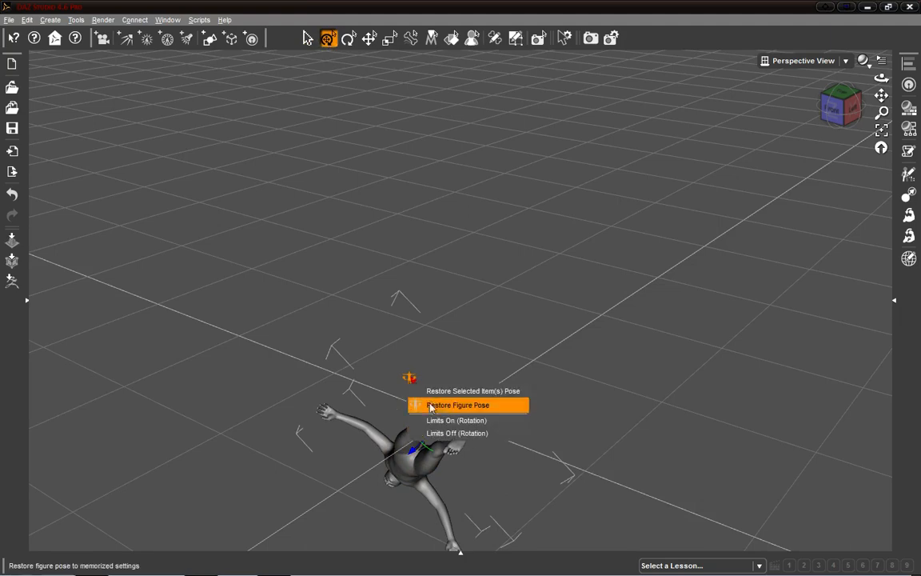
click(436, 405)
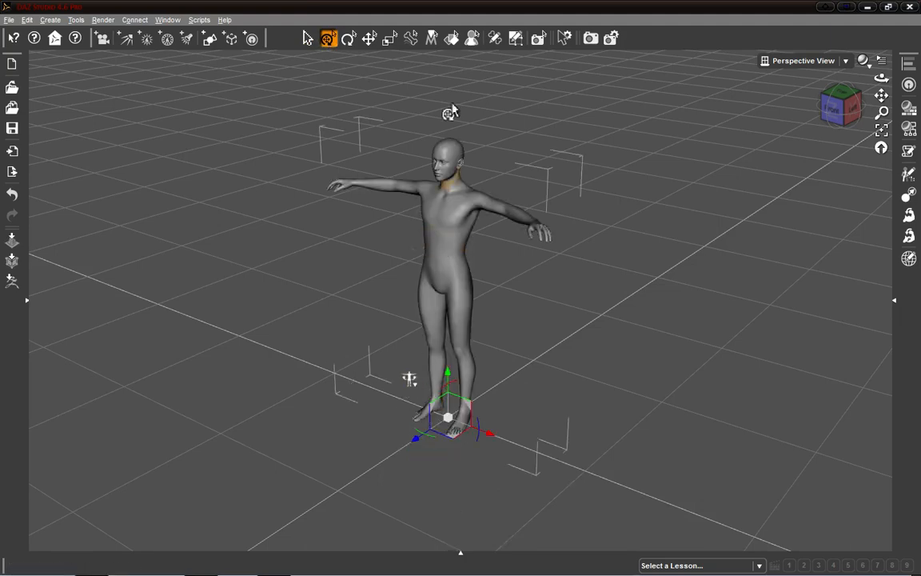
With the Node Selection tool active and the figure seen from the front, reveal its parameters and set X Translate to 0.60.
click(308, 39)
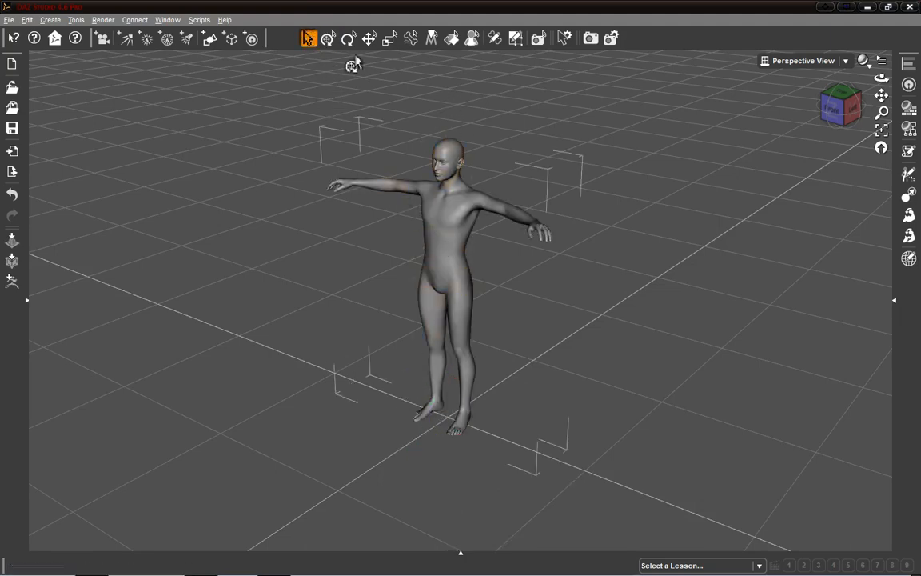
click(833, 110)
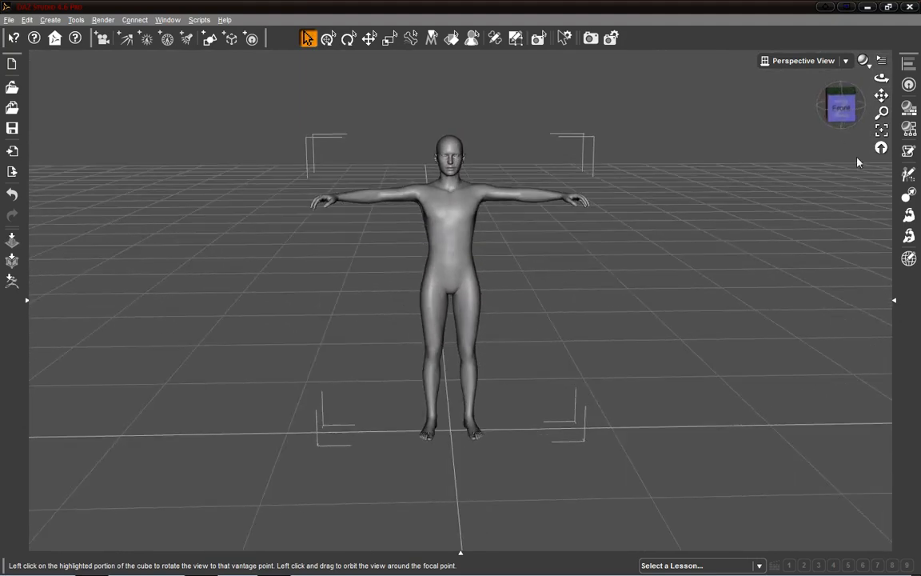
click(895, 299)
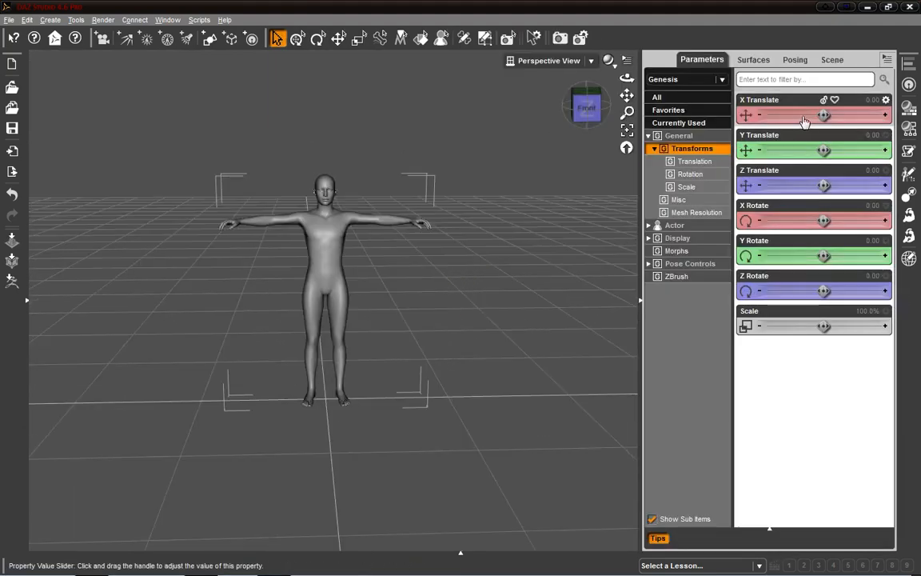
mouse_move(824, 115)
mouse_down()
mouse_move(841, 115)
mouse_move(756, 115)
mouse_move(872, 115)
mouse_move(824, 115)
mouse_up()
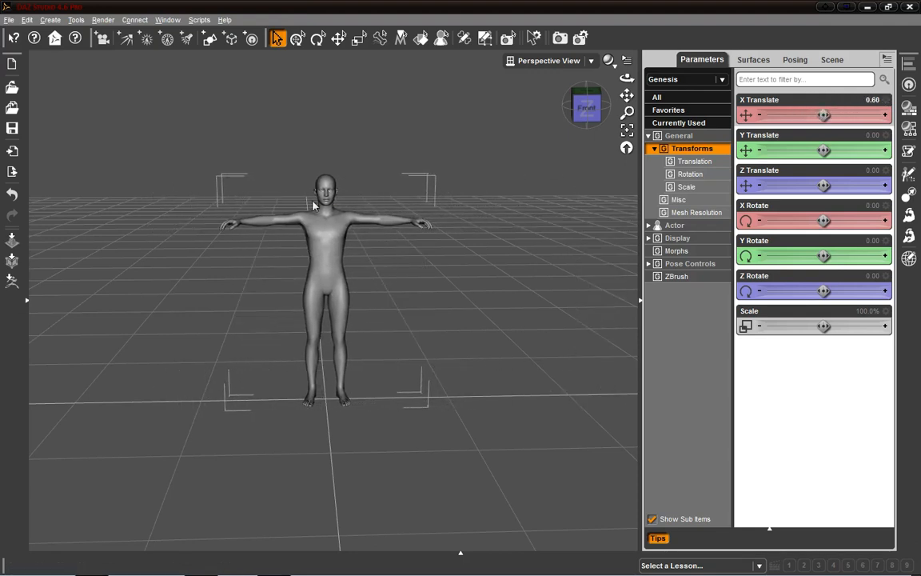
Examine the Basic Female shape slider in the Shaping pane, and hide the pane.
click(28, 304)
click(201, 61)
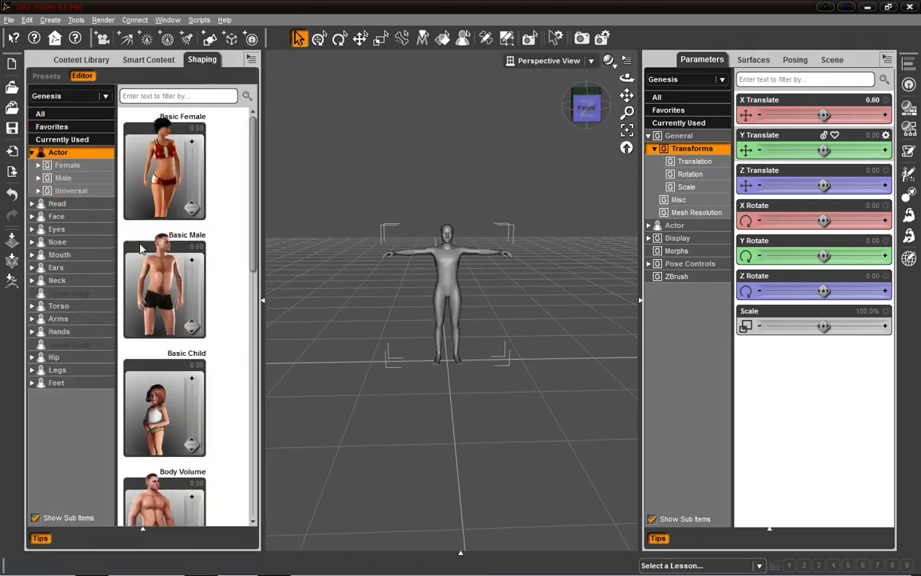
mouse_move(192, 206)
mouse_down()
mouse_move(193, 171)
mouse_move(201, 216)
mouse_up()
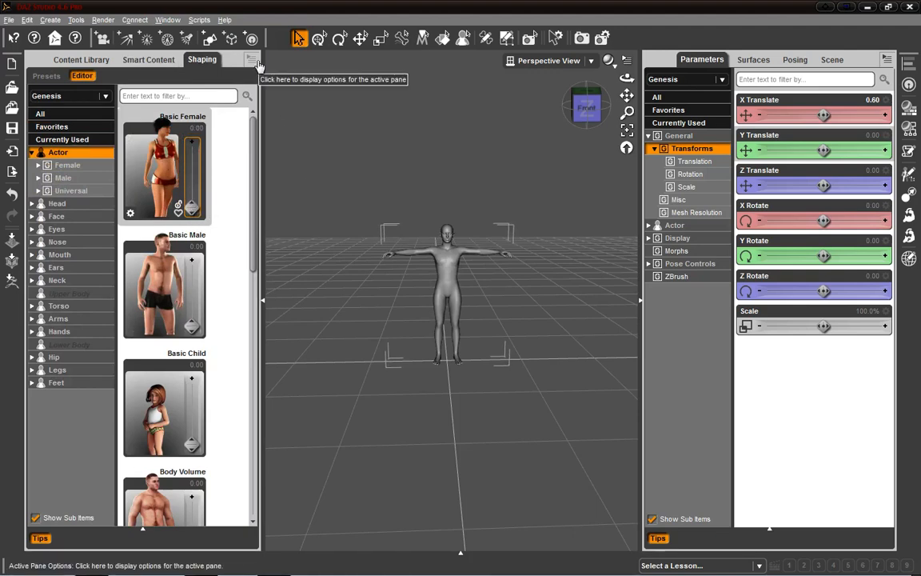
click(262, 304)
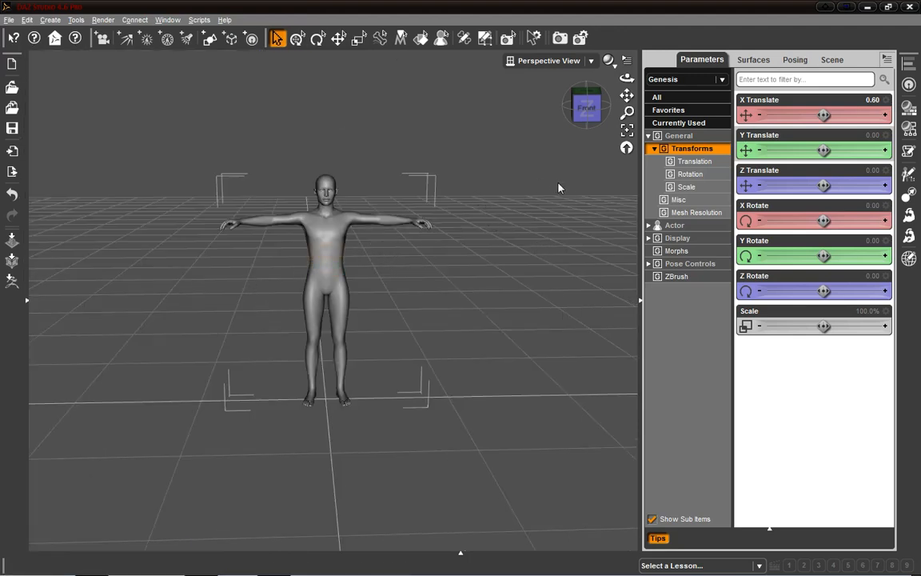
Set the figure's X Rotate to about 52, Y Rotate to about 42 and Z Rotate to about 1.4.
mouse_move(834, 281)
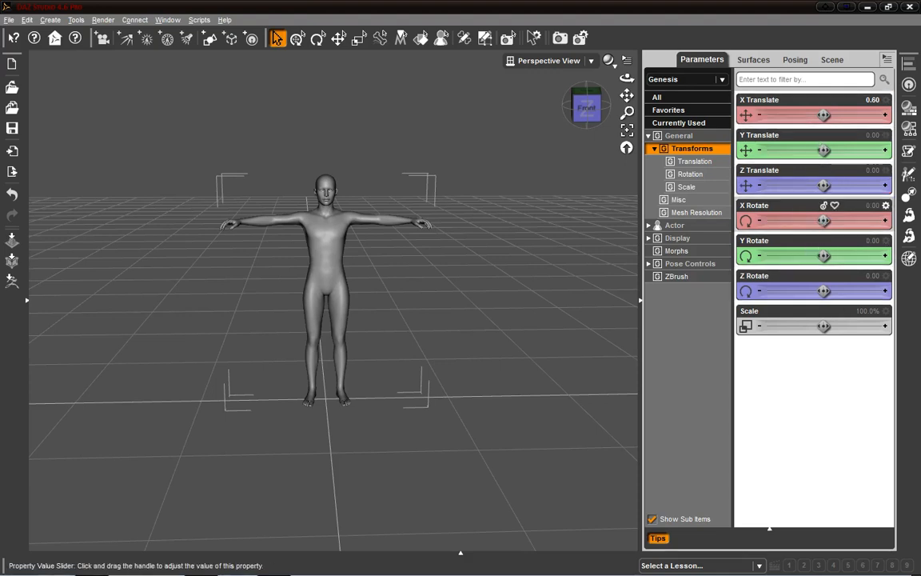
drag(824, 221, 863, 221)
drag(824, 256, 857, 256)
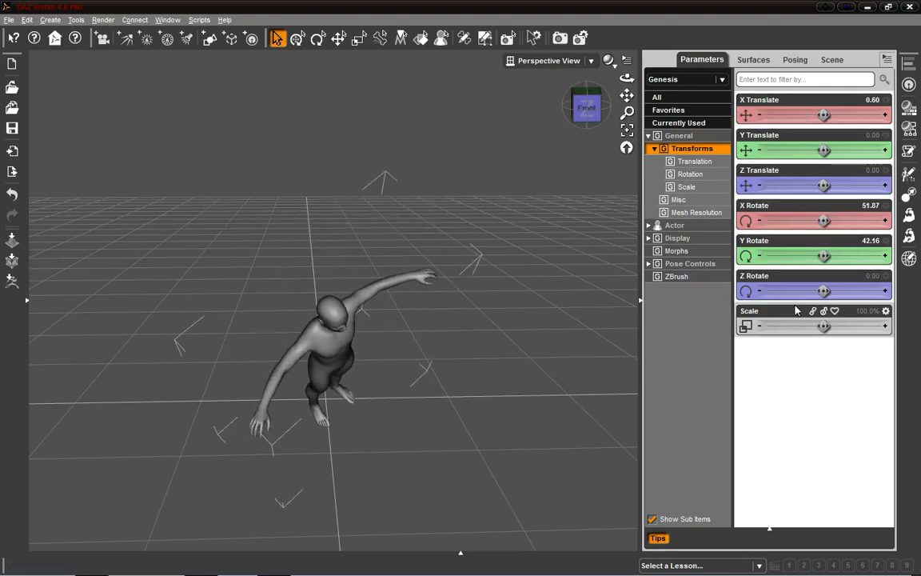
mouse_move(809, 292)
mouse_down()
mouse_move(768, 292)
mouse_move(810, 304)
mouse_up()
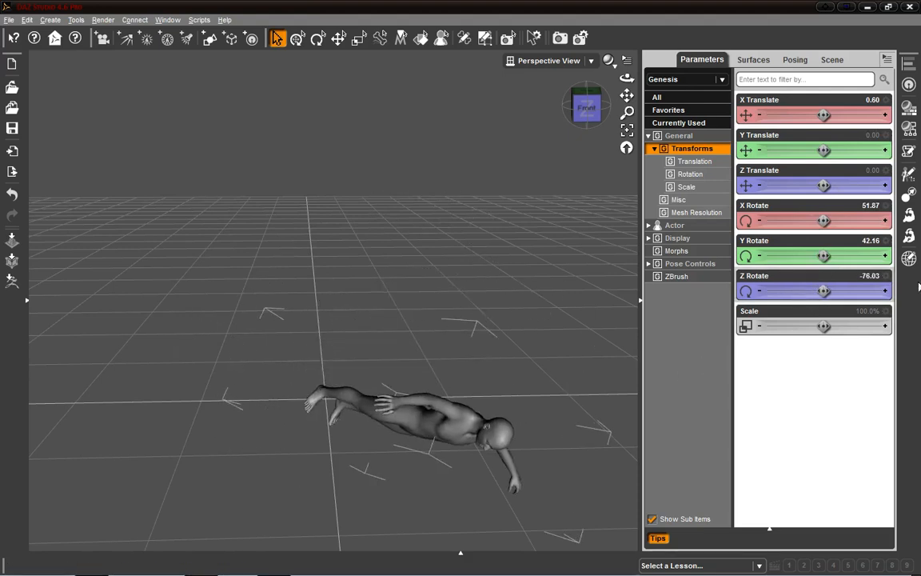
drag(825, 291, 853, 291)
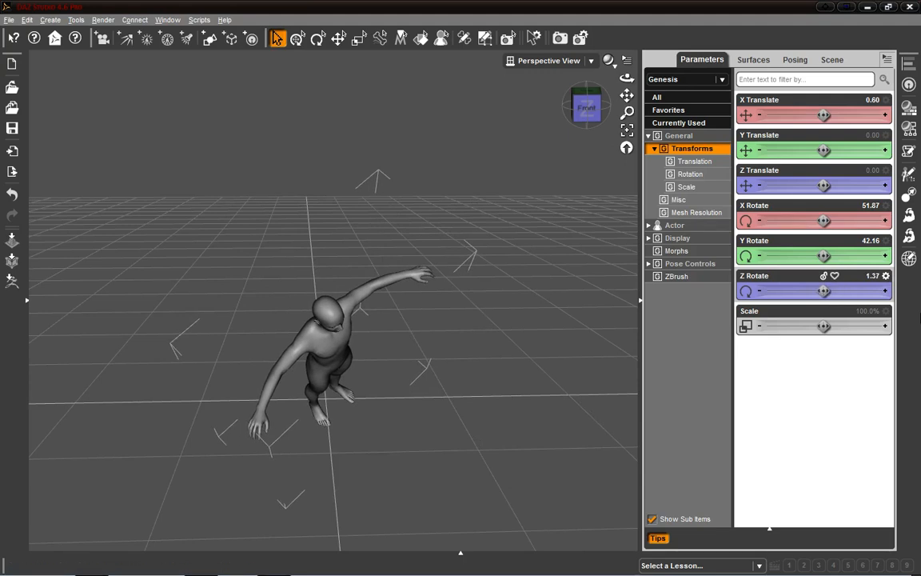
Reset the figure's Z Rotate, X Rotate and Y Rotate parameters one by one through their parameter options.
click(886, 276)
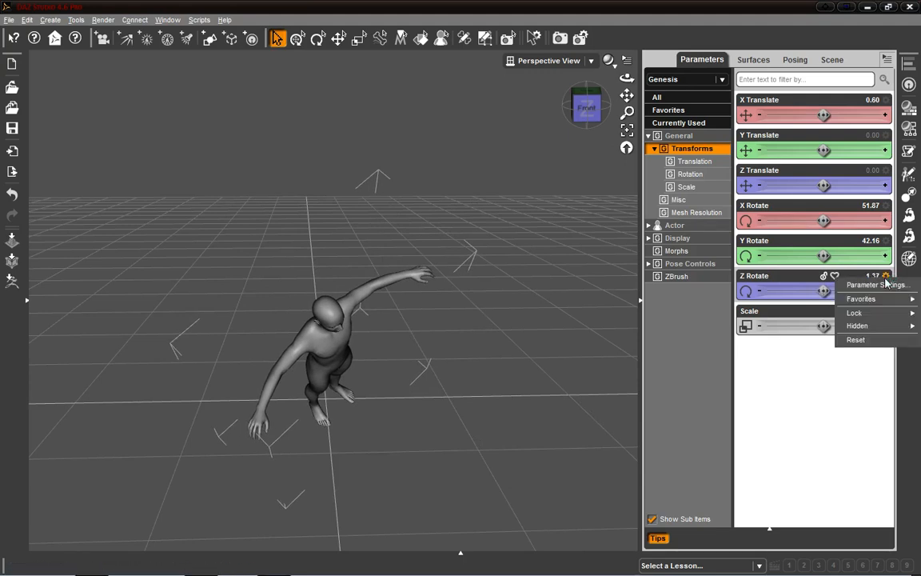
click(856, 339)
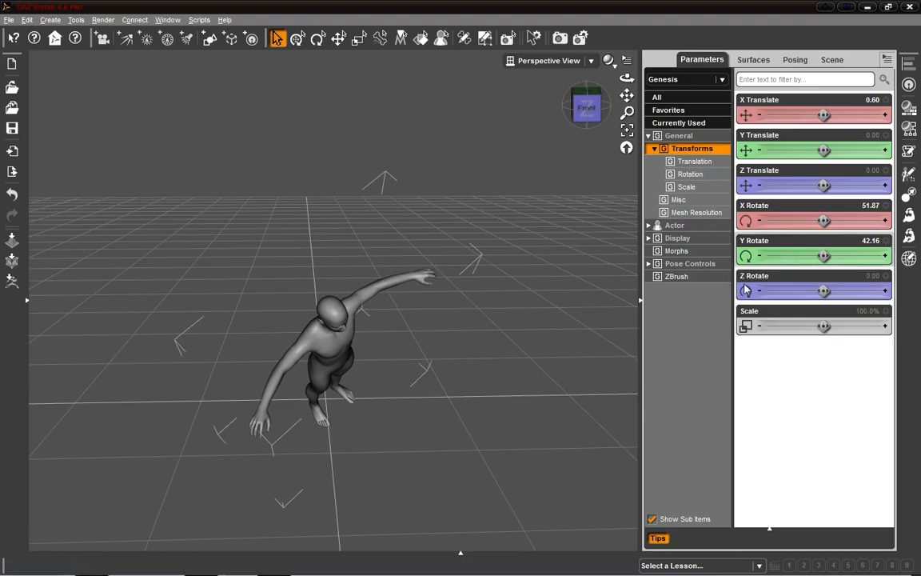
click(886, 208)
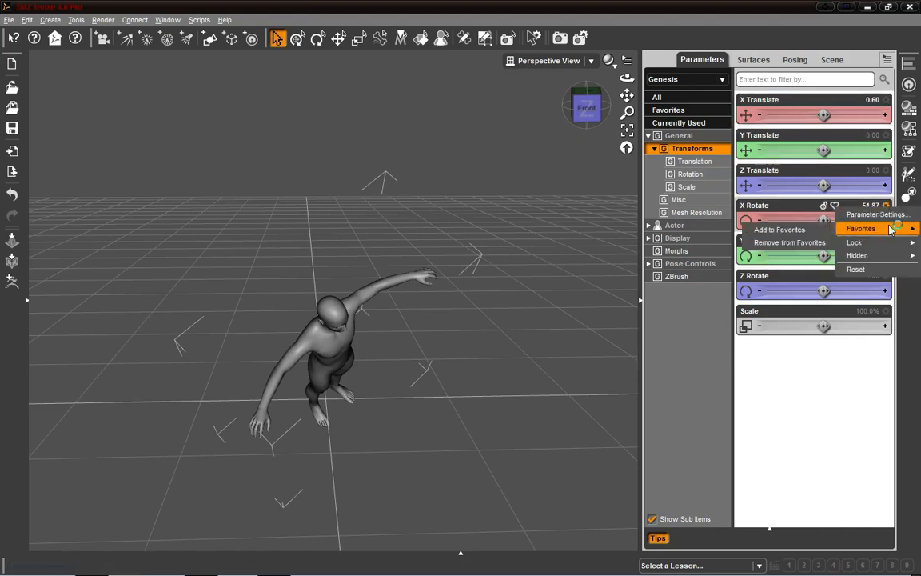
click(882, 270)
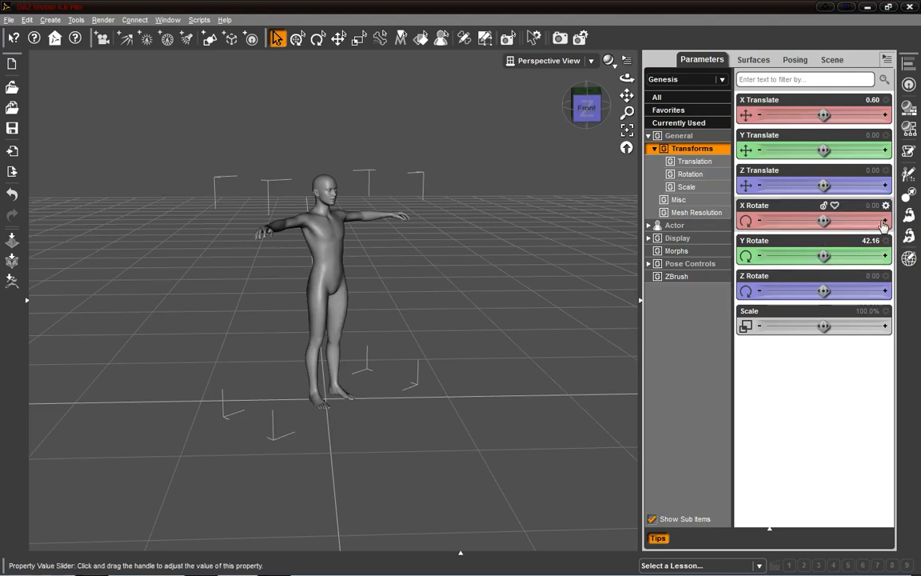
click(886, 241)
click(882, 304)
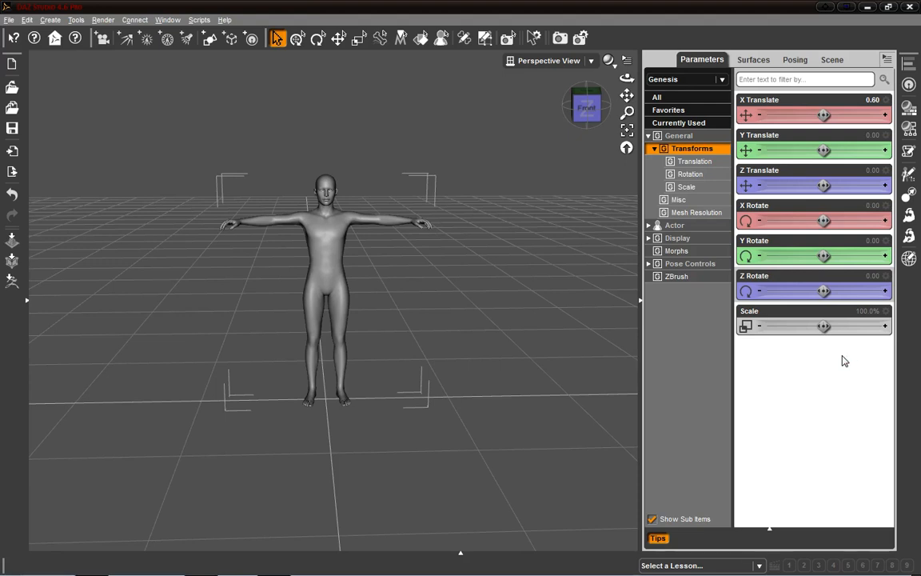
Rotate the figure to about 25 in Y and -46 in X, try Z Rotate, and quickly reset the rotations to zero.
drag(823, 256, 847, 256)
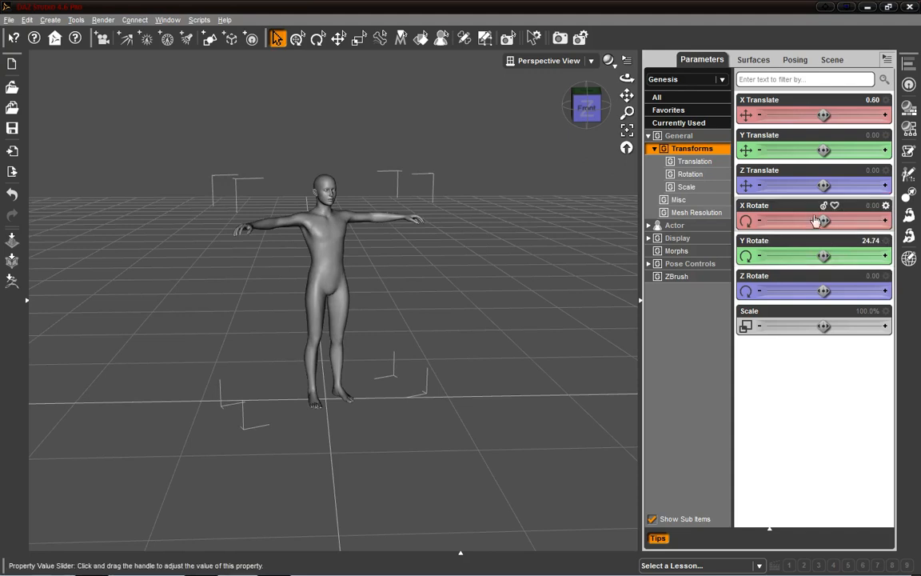
drag(823, 221, 788, 221)
drag(827, 292, 776, 292)
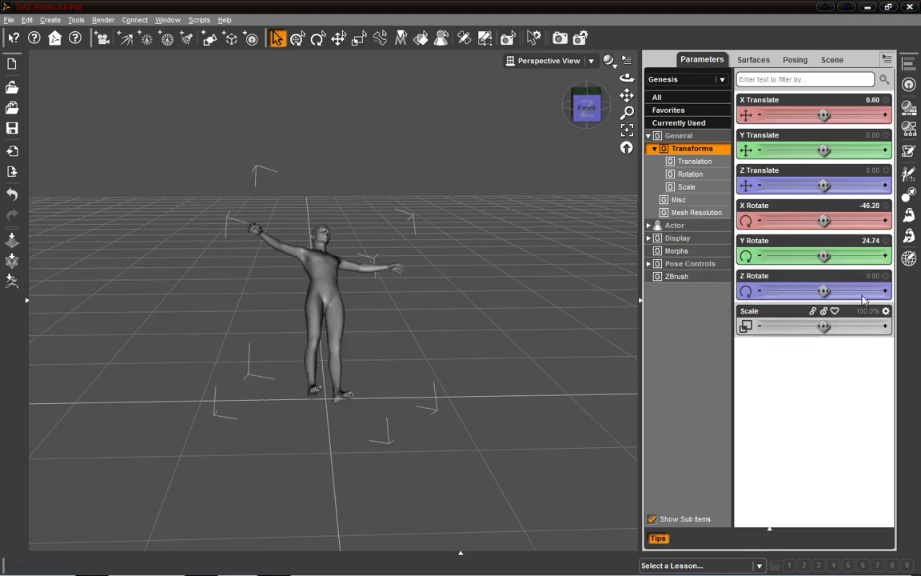
alt+click(804, 244)
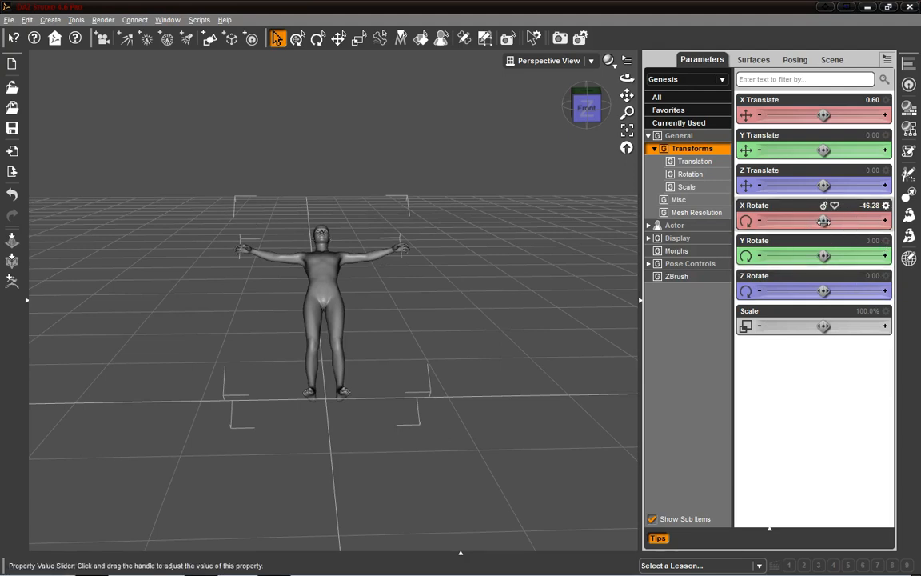
alt+click(823, 221)
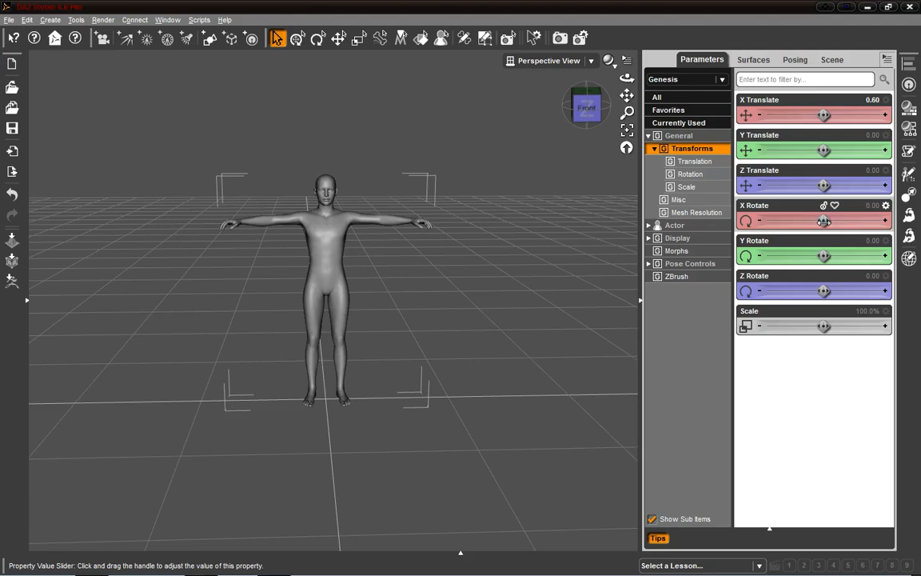
Look at the Basic Female slider in the reopened Shaping pane, and collapse the pane.
click(28, 301)
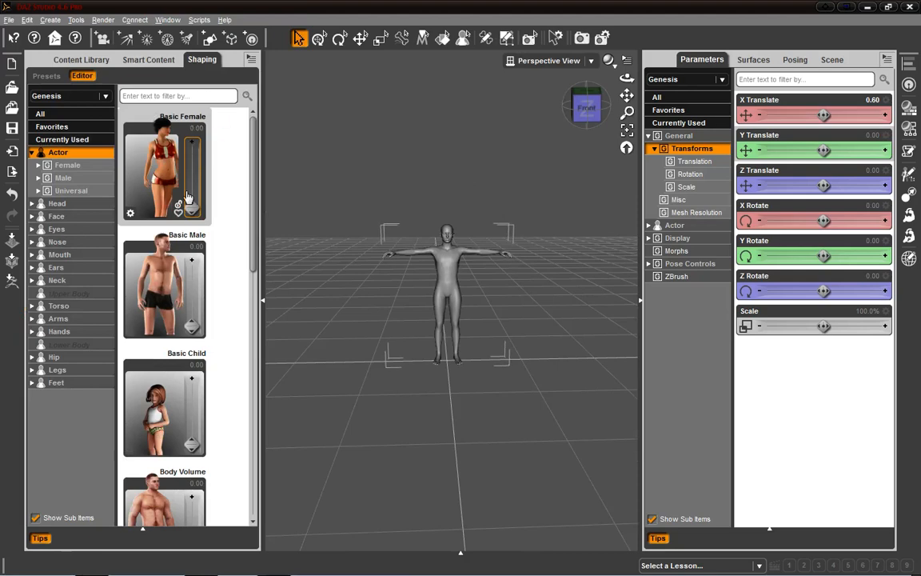
click(263, 299)
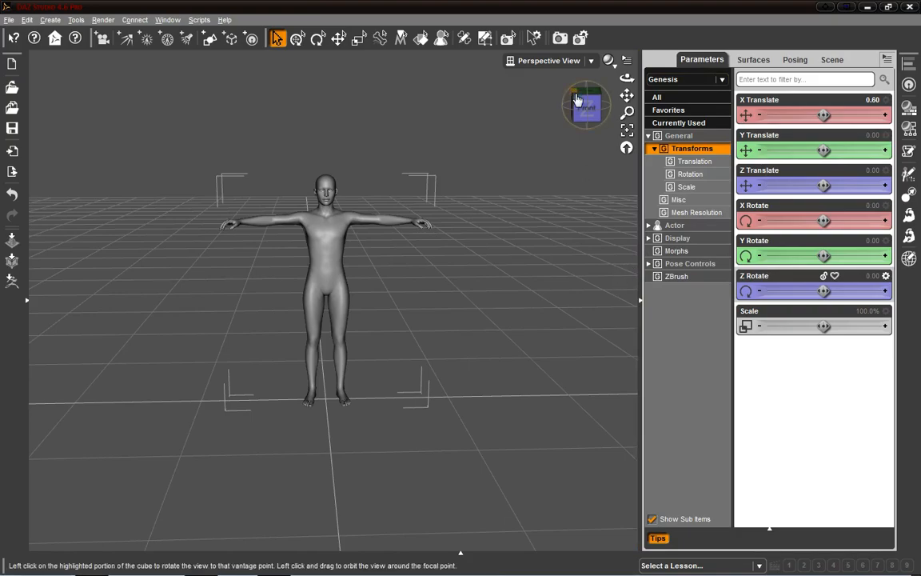
Orbit around to the figure's left front, and switch the viewport to the predefined Front View.
drag(581, 102, 560, 97)
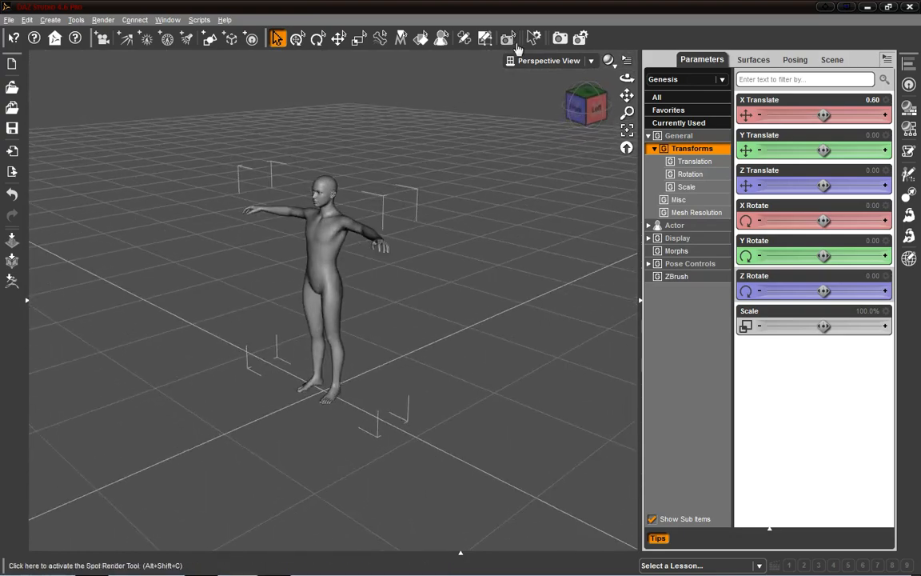
click(591, 61)
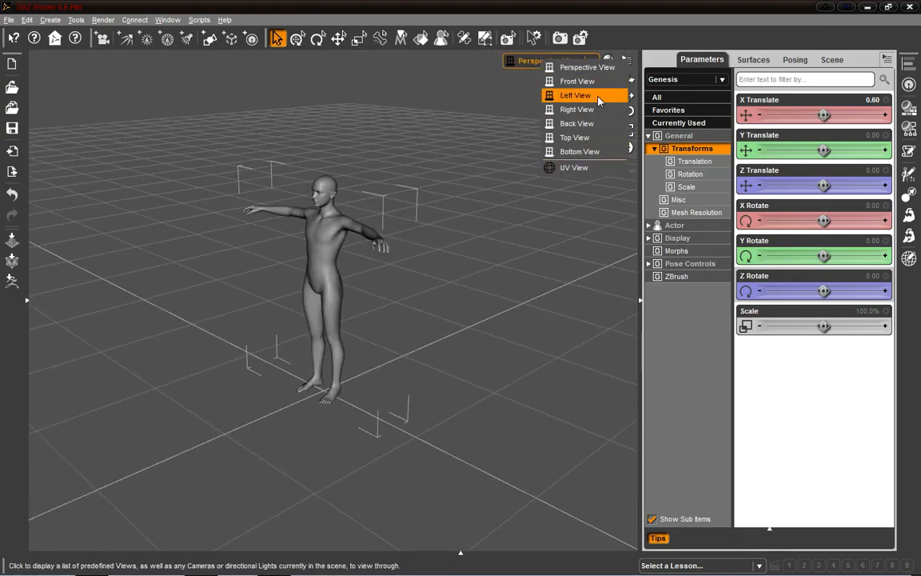
click(579, 81)
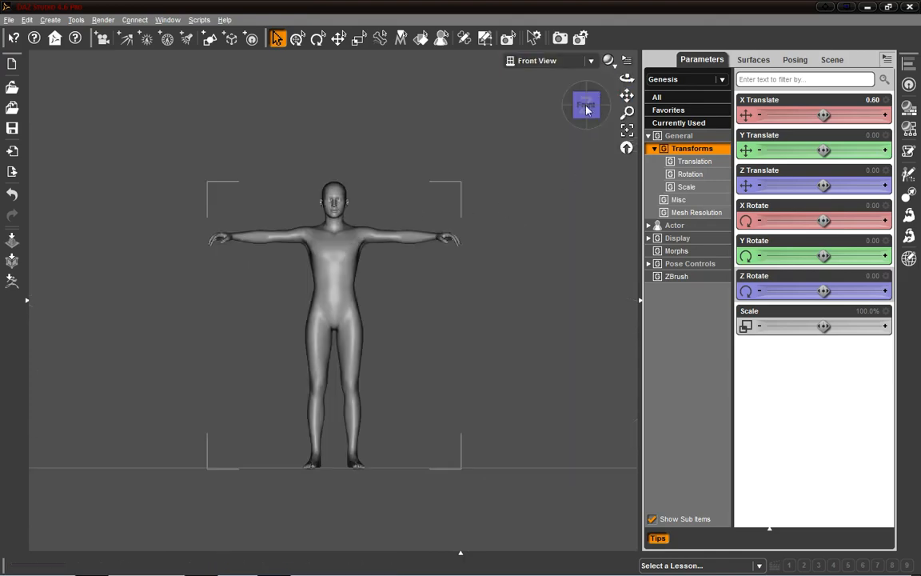
Deselect the figure and switch the viewport to the predefined Bottom View.
click(595, 127)
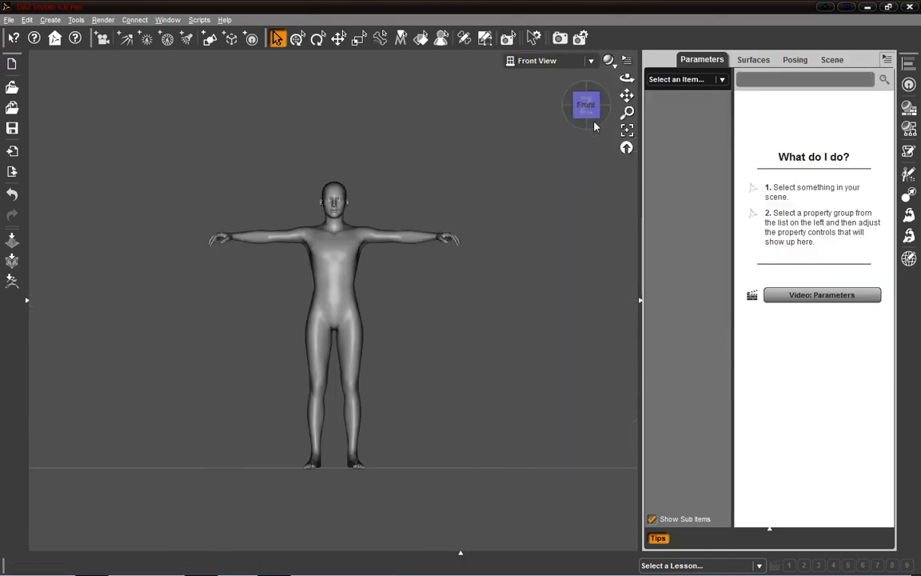
click(593, 62)
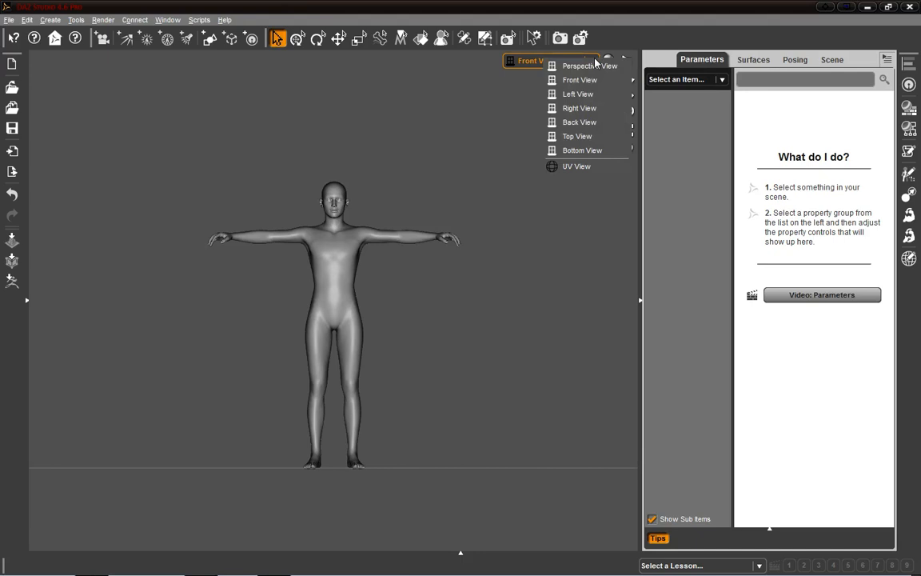
click(595, 150)
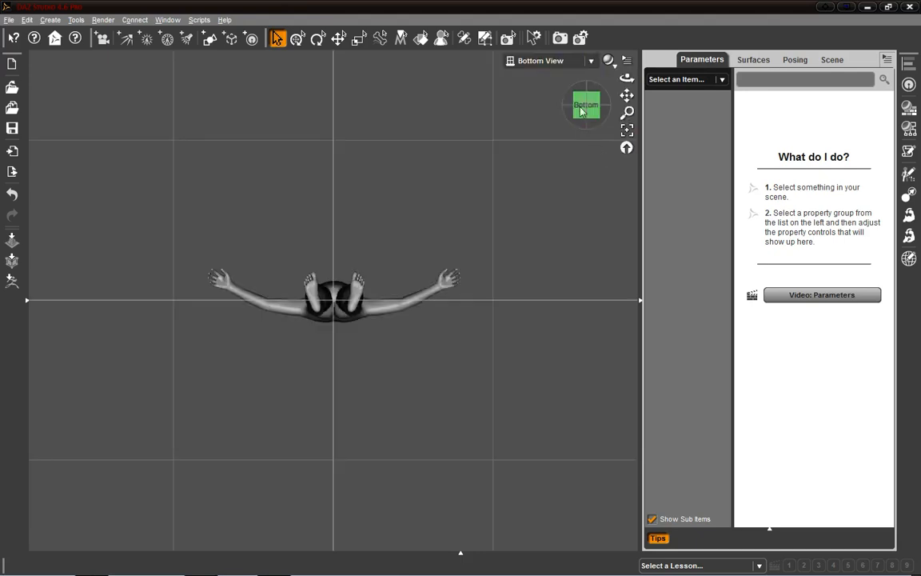
Switch the viewport to Perspective View, orbit around to the figure's front and frame the figure.
click(591, 61)
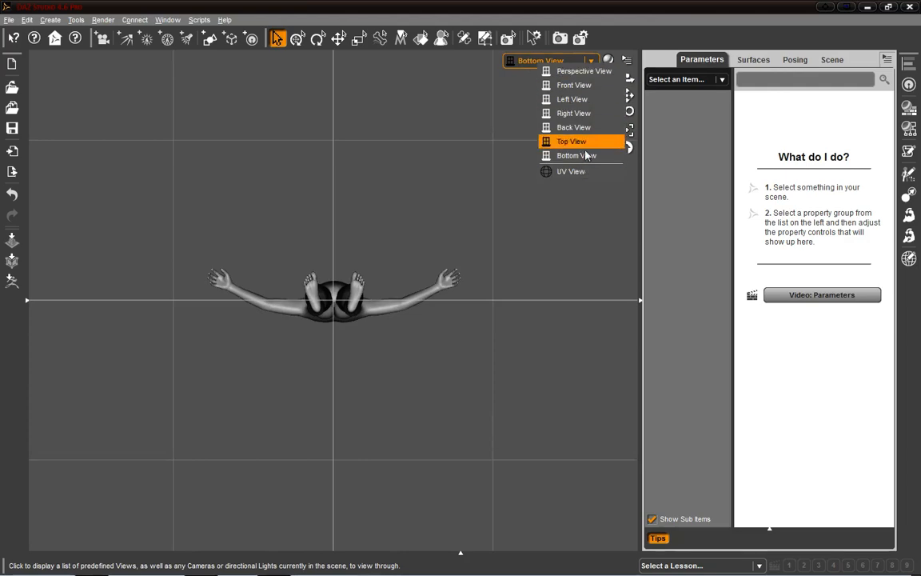
click(586, 71)
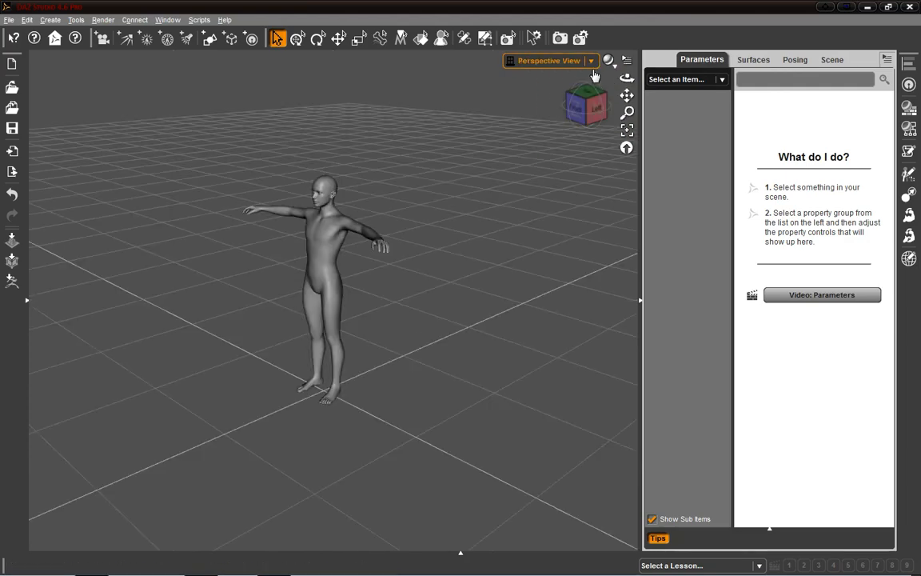
drag(586, 104, 627, 112)
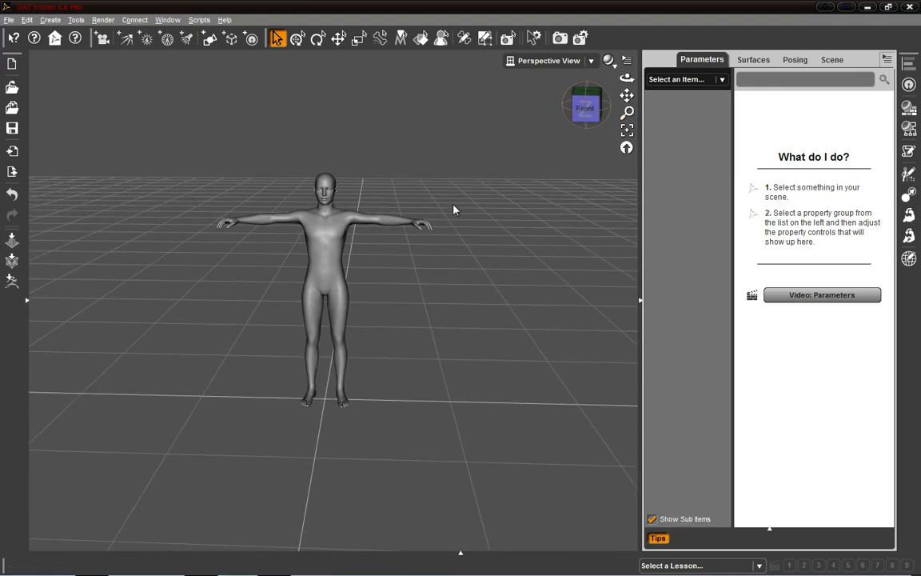
scroll(454, 210, up, 3)
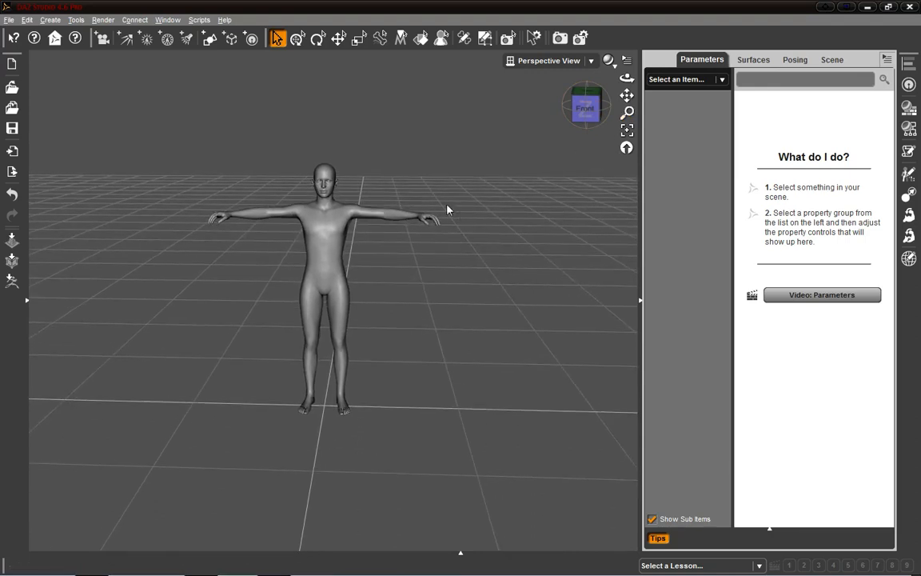
click(628, 130)
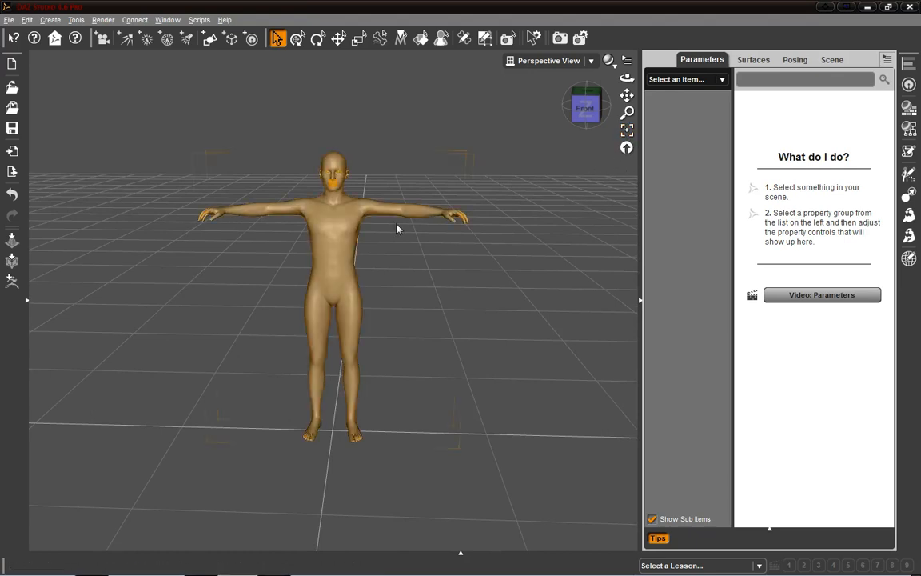
Select the figure's left shoulder and frame the view on it.
click(339, 238)
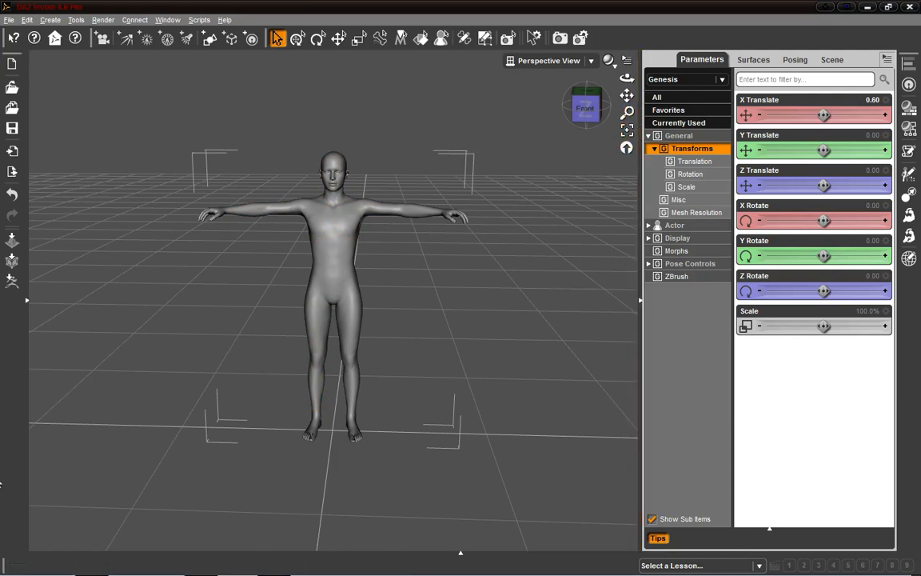
click(411, 214)
click(627, 130)
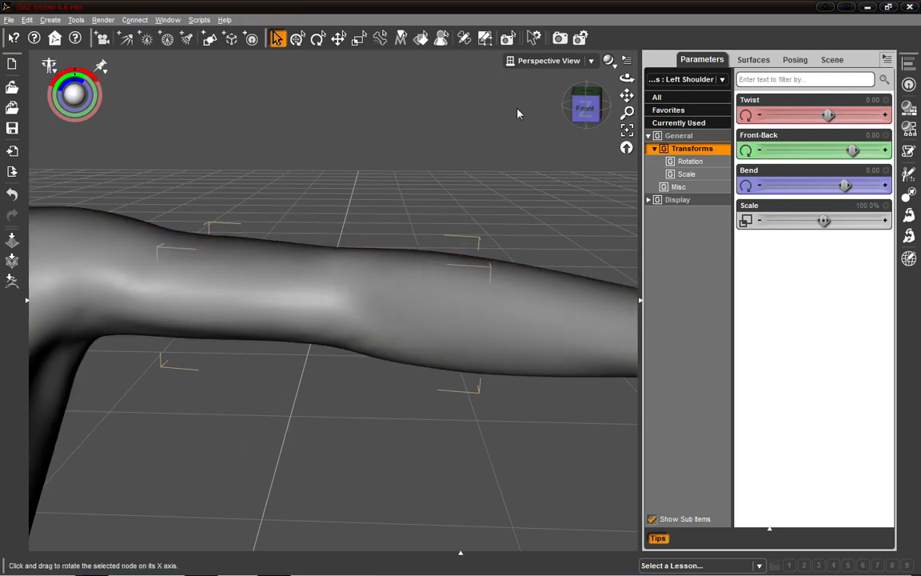
Reselect the whole Genesis figure, frame it in the view, and list all of its parameters.
click(397, 328)
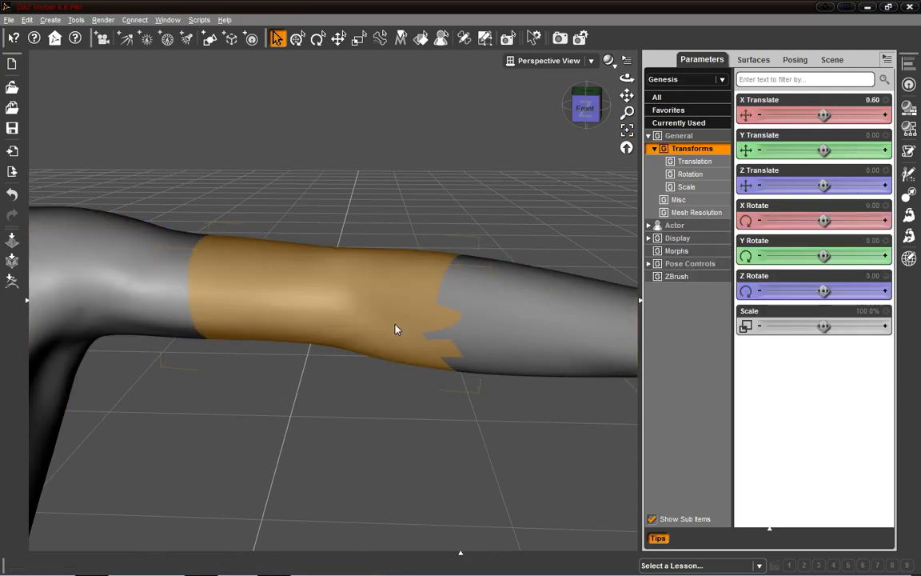
click(626, 132)
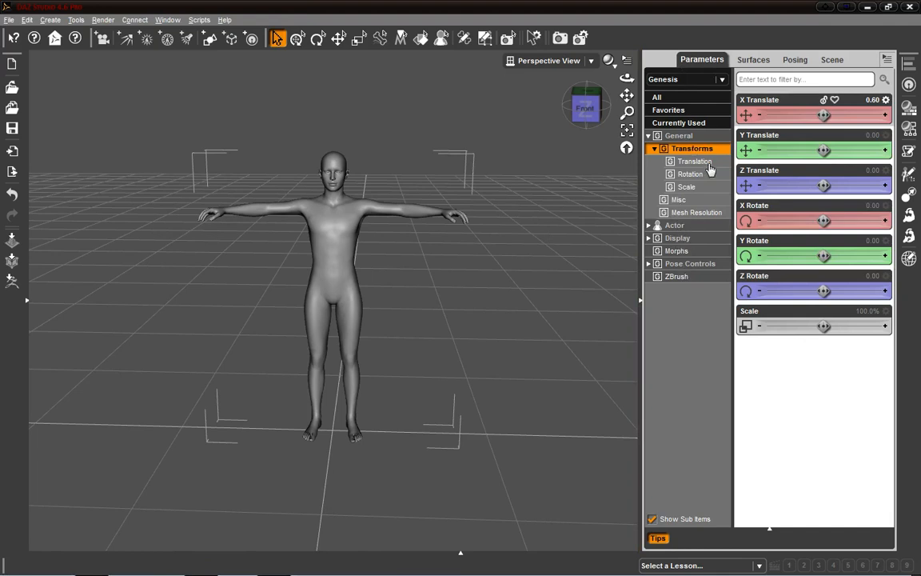
click(657, 97)
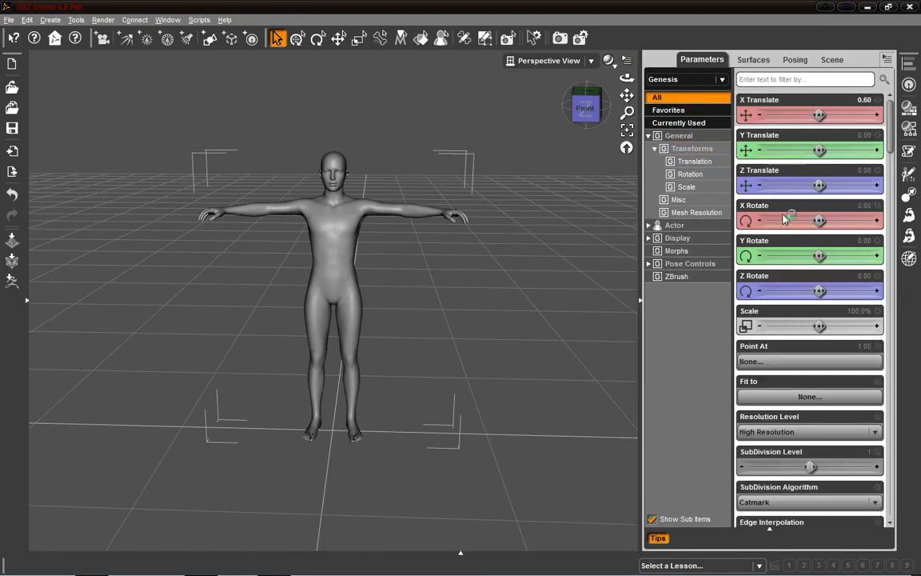
Select different parts of the figure's left arm one after another, including the forearm, and finish on the Left Shoulder.
click(390, 210)
click(439, 212)
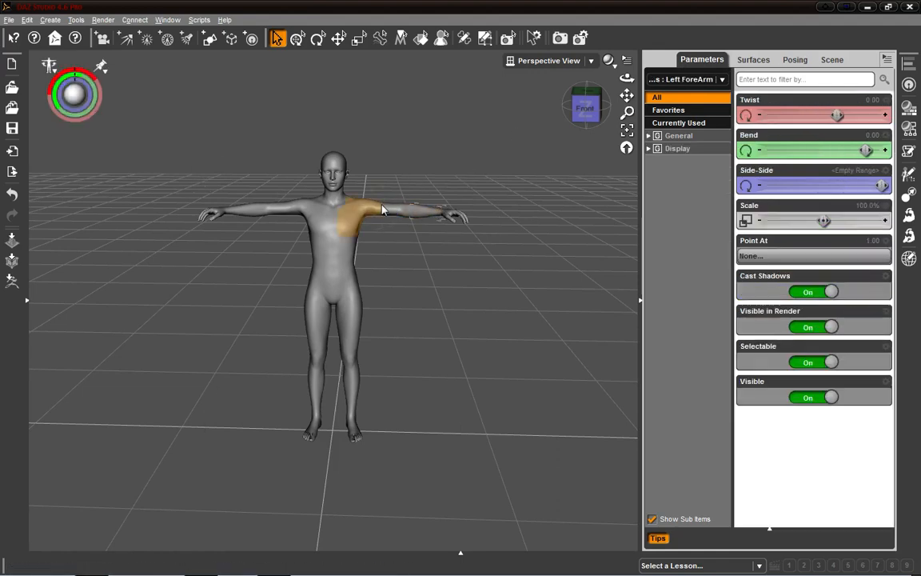
click(364, 210)
click(392, 209)
click(380, 210)
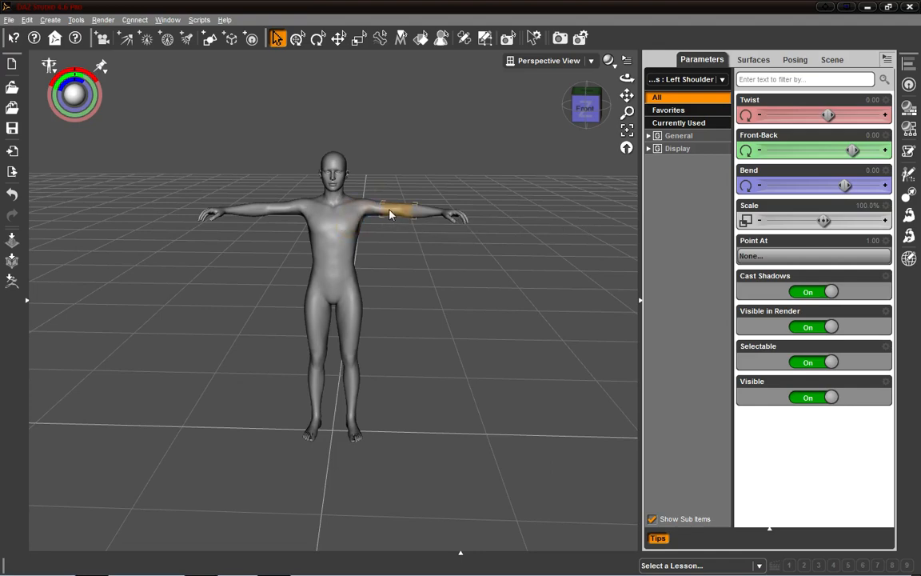
Display the figure's bones with the Joint Editor tool, set the draw style to Wire Texture Shaded, and examine the mesh up close.
click(464, 38)
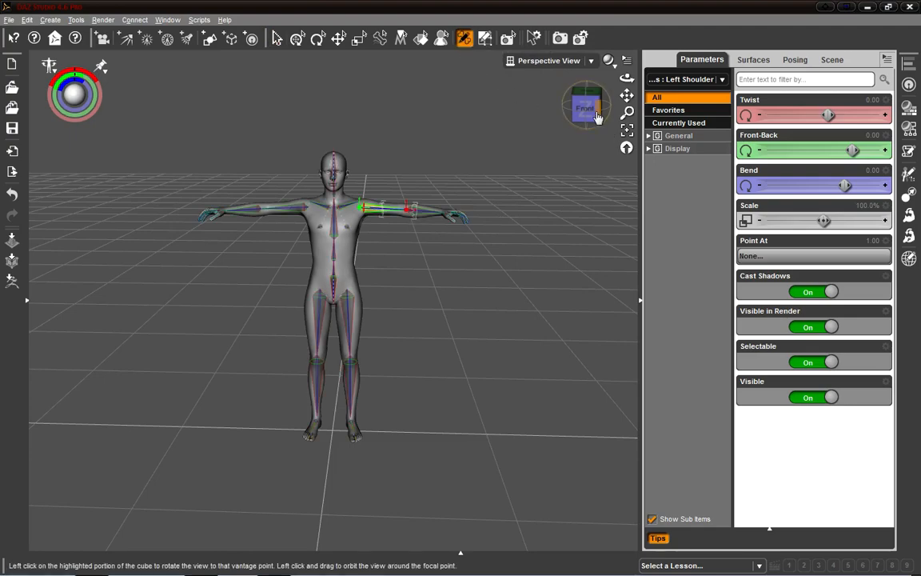
drag(597, 117, 601, 97)
click(609, 60)
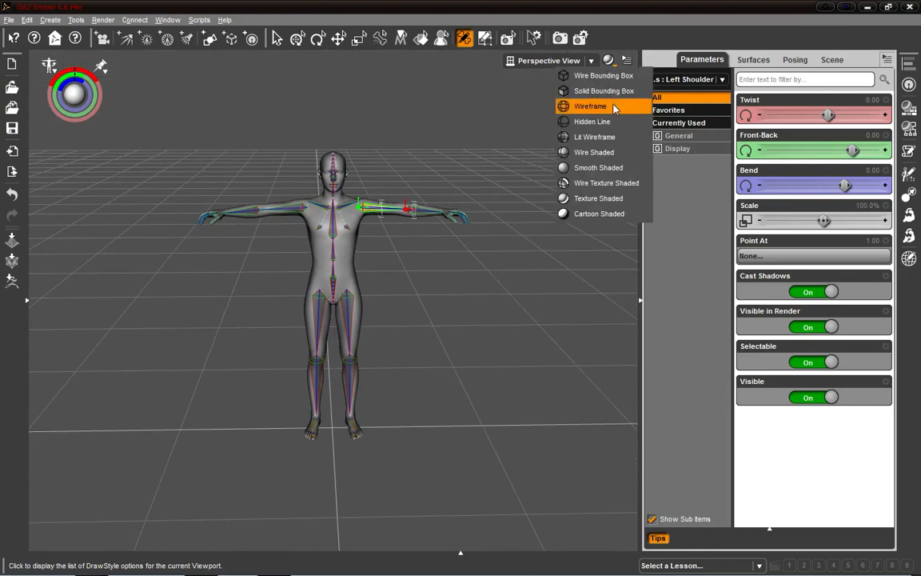
click(598, 183)
scroll(346, 254, up, 8)
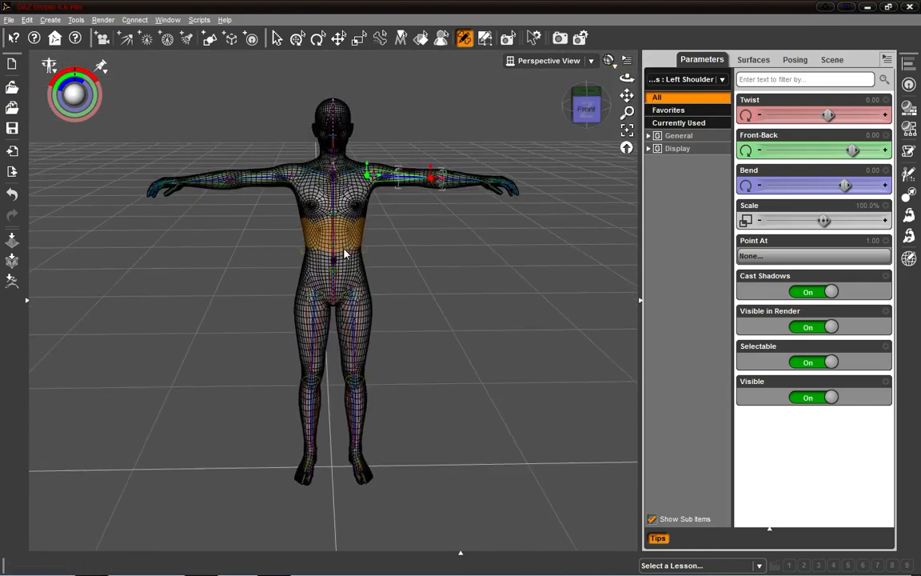
scroll(346, 254, up, 6)
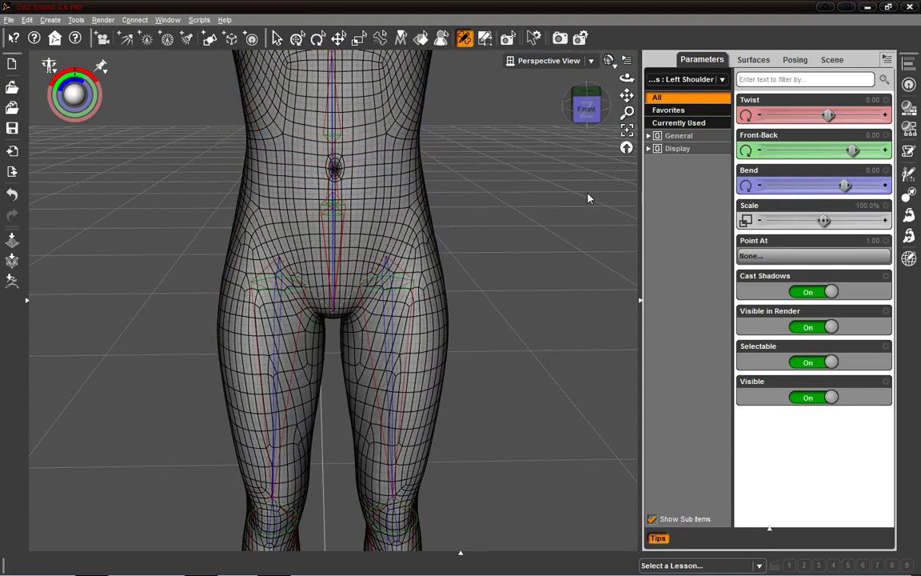
scroll(588, 198, down, 10)
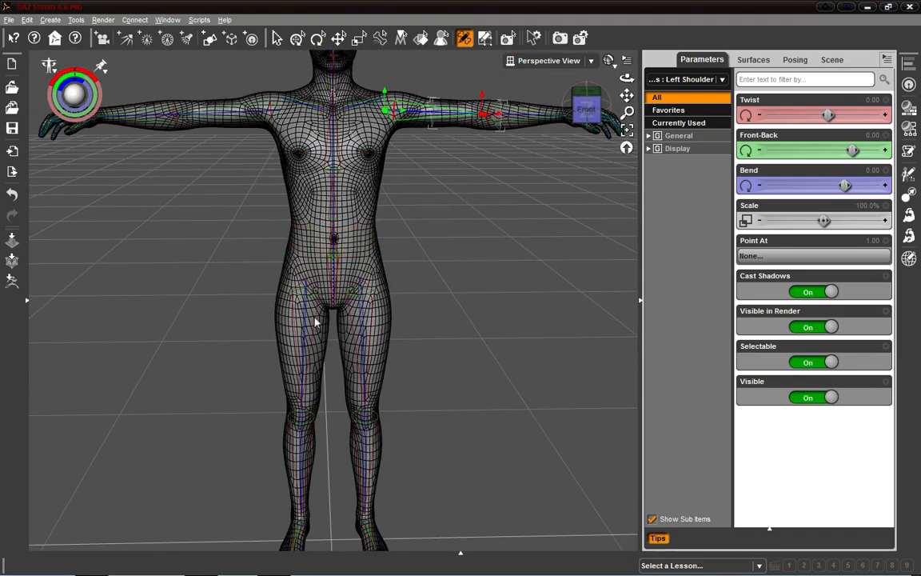
scroll(532, 225, down, 6)
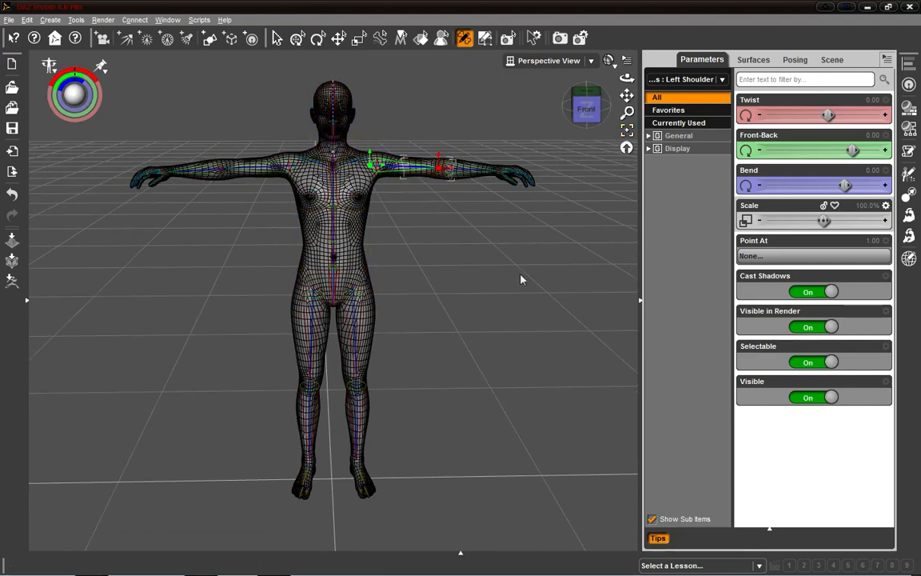
Set the viewport draw style to Texture Shaded, and leave the Joint Editor for the selection tool.
click(608, 62)
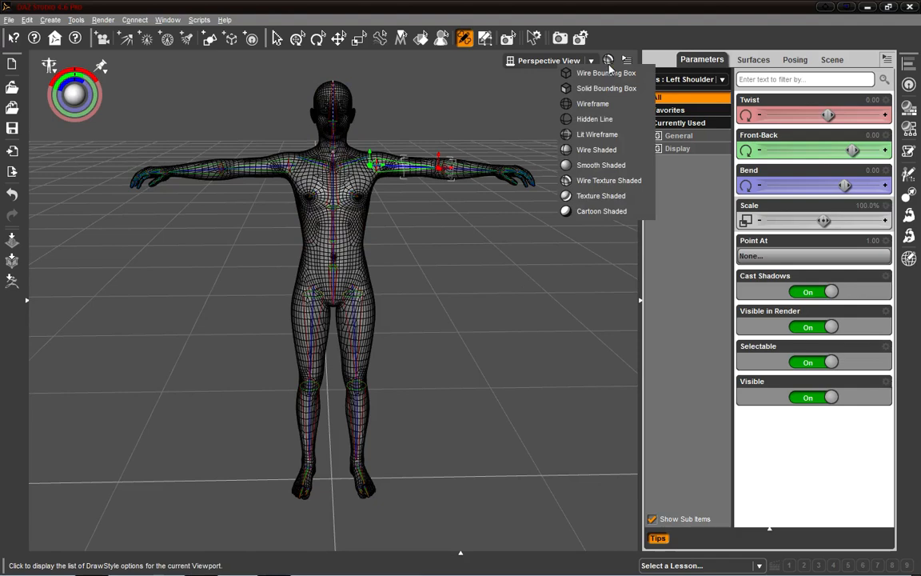
click(596, 196)
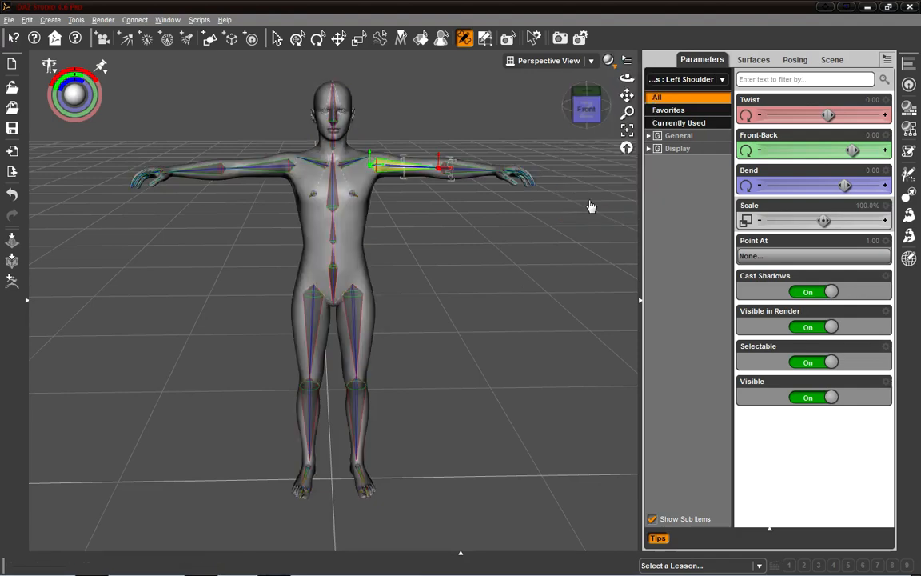
click(463, 41)
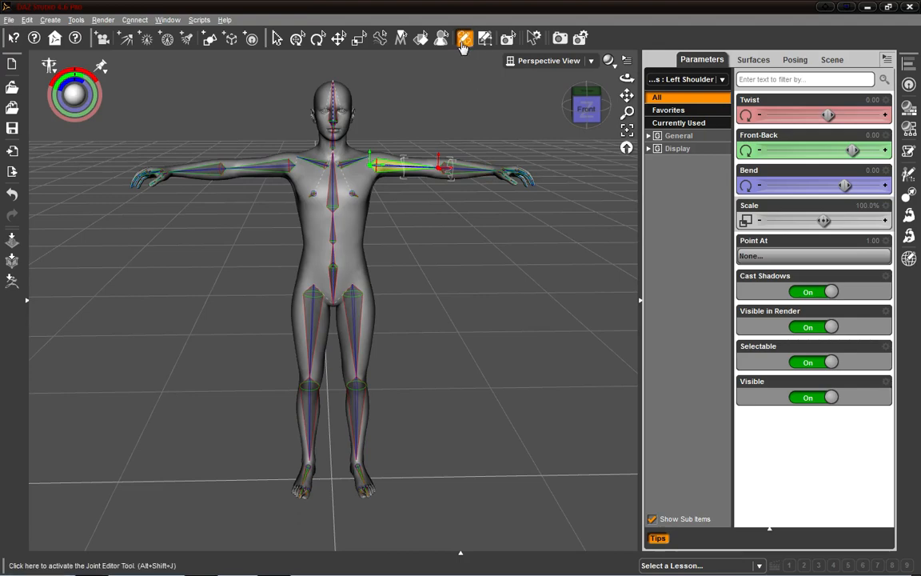
click(277, 40)
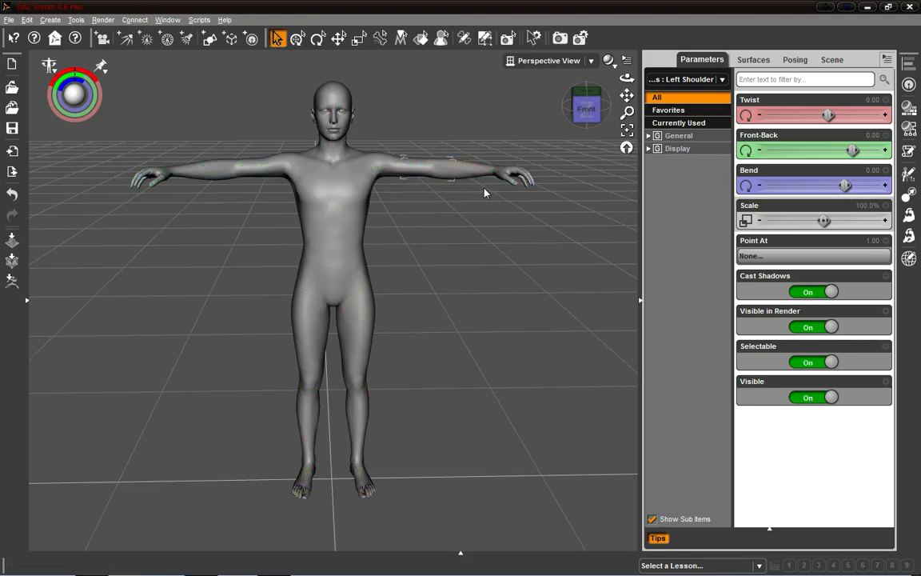
Try the Universal, Rotate and Translate tools on the left shoulder, and return to the selection tool.
click(299, 41)
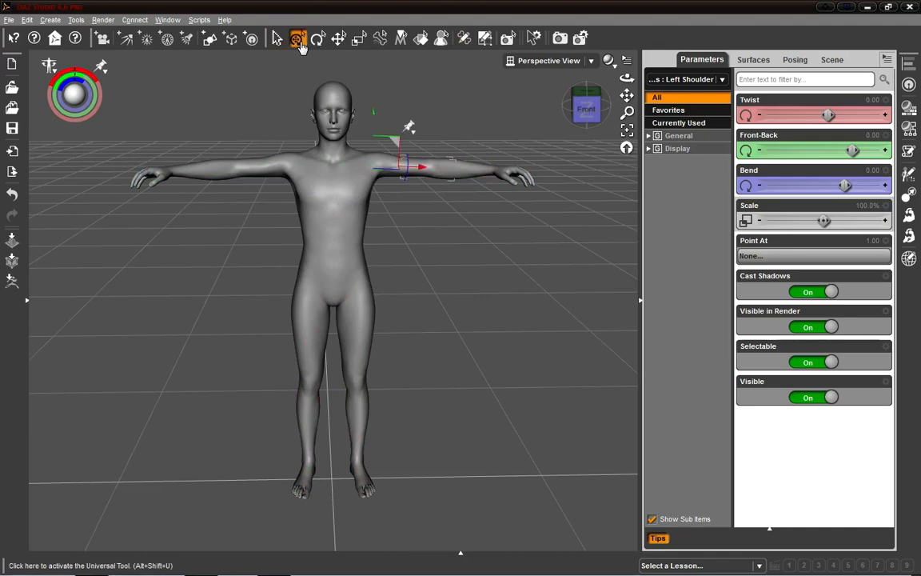
click(318, 40)
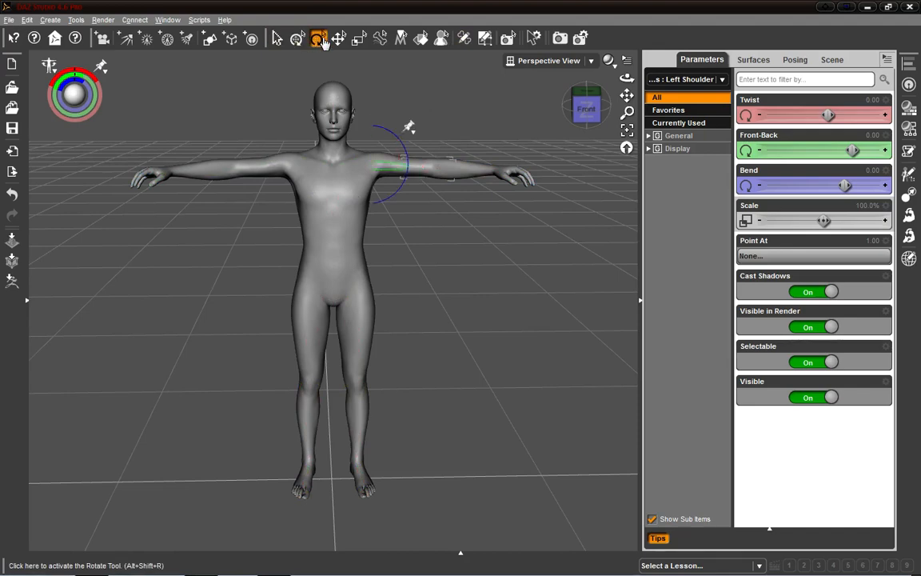
click(337, 40)
click(276, 39)
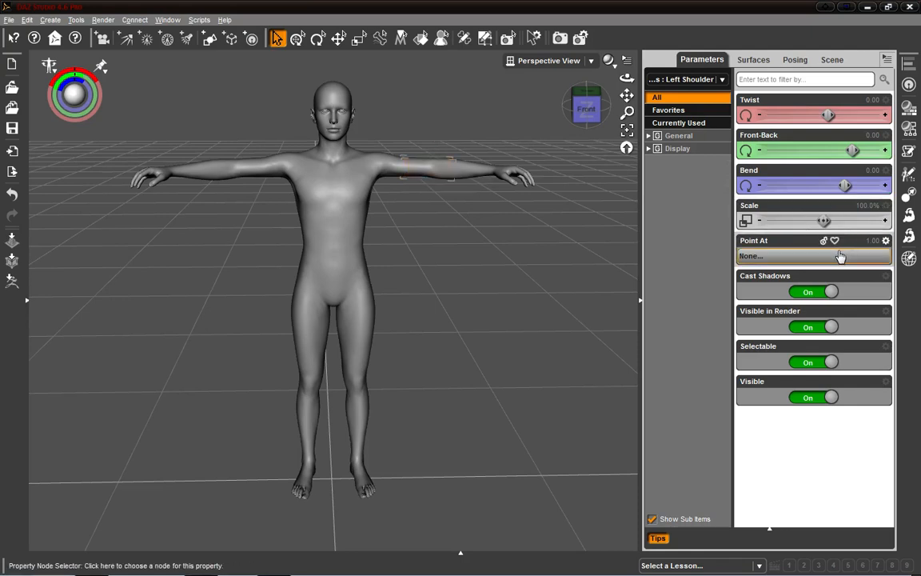
Set the left shoulder's Bend to -75, and swing its Front-Back to 25 and to about -18, viewed from the figure's left.
drag(845, 185, 766, 186)
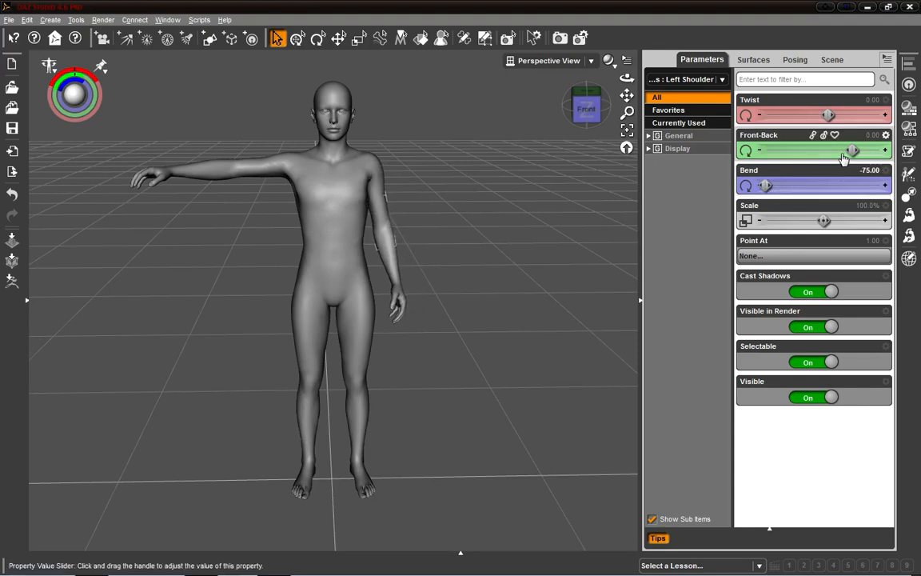
drag(851, 150, 882, 151)
drag(586, 108, 552, 112)
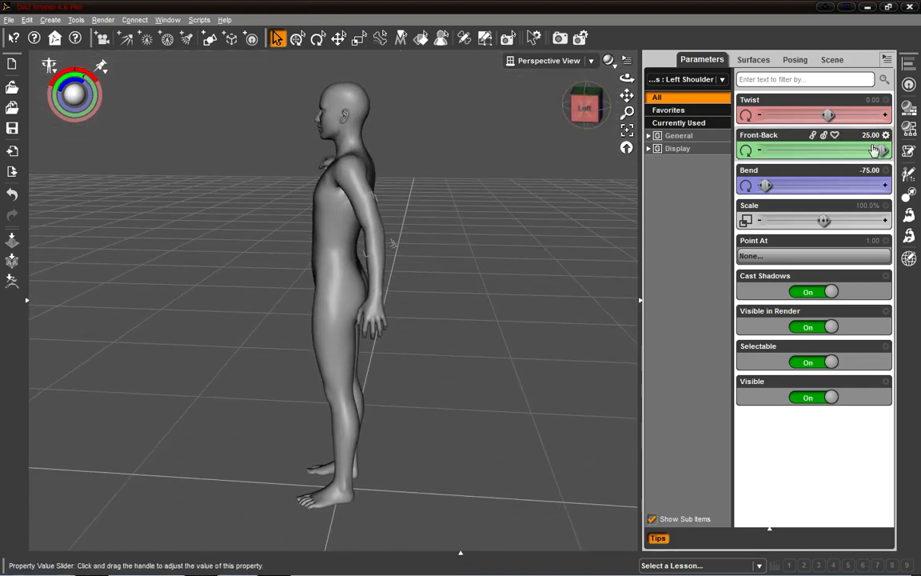
drag(881, 150, 833, 150)
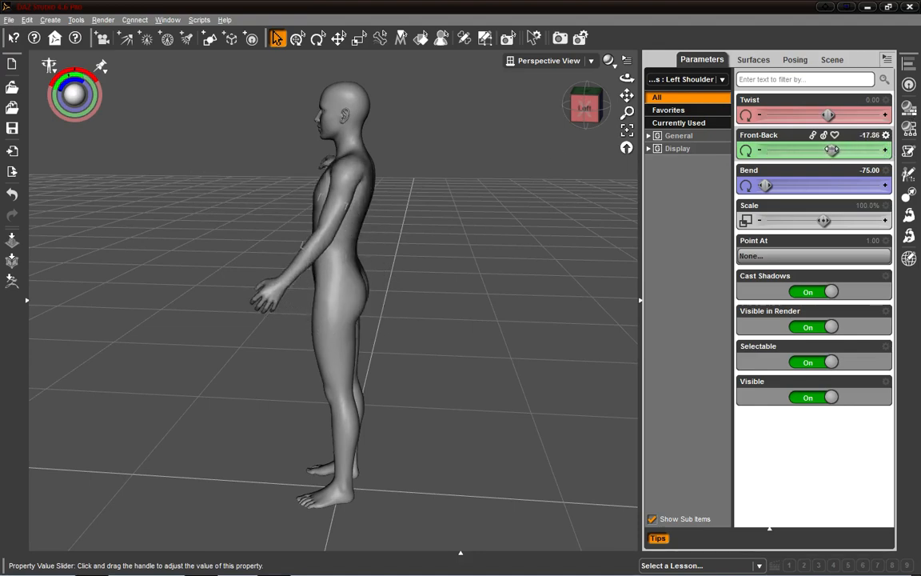
Reset the left shoulder's Bend and Front-Back parameters, and orbit back to the figure's front.
alt+click(797, 188)
alt+click(786, 154)
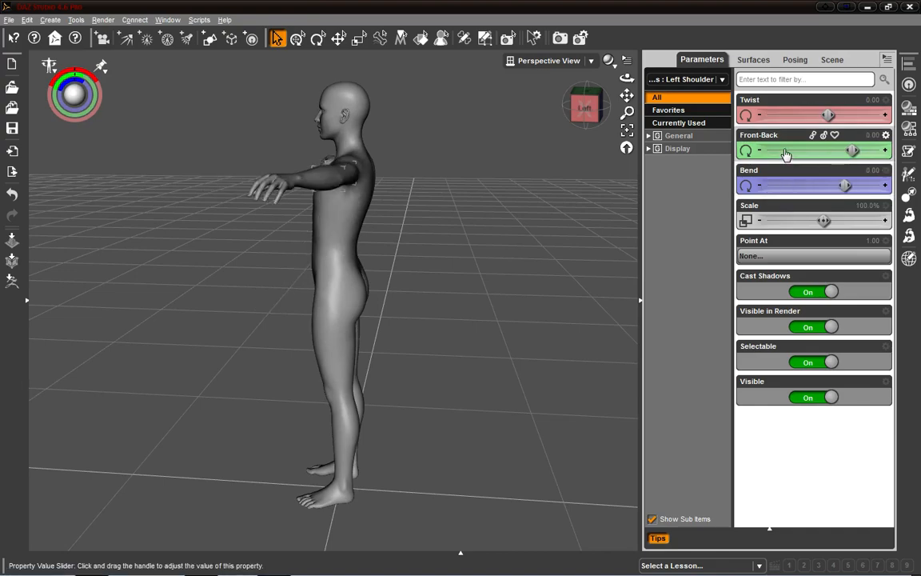
drag(581, 100, 588, 109)
drag(587, 106, 629, 112)
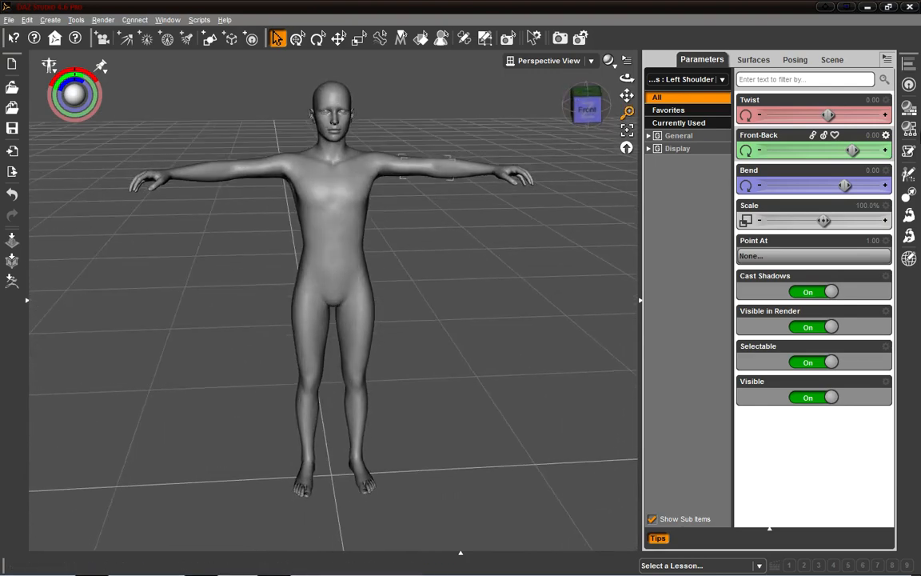
Turn off Use Limits in the parameter settings of the left shoulder's Front-Back rotation and accept the change.
click(885, 136)
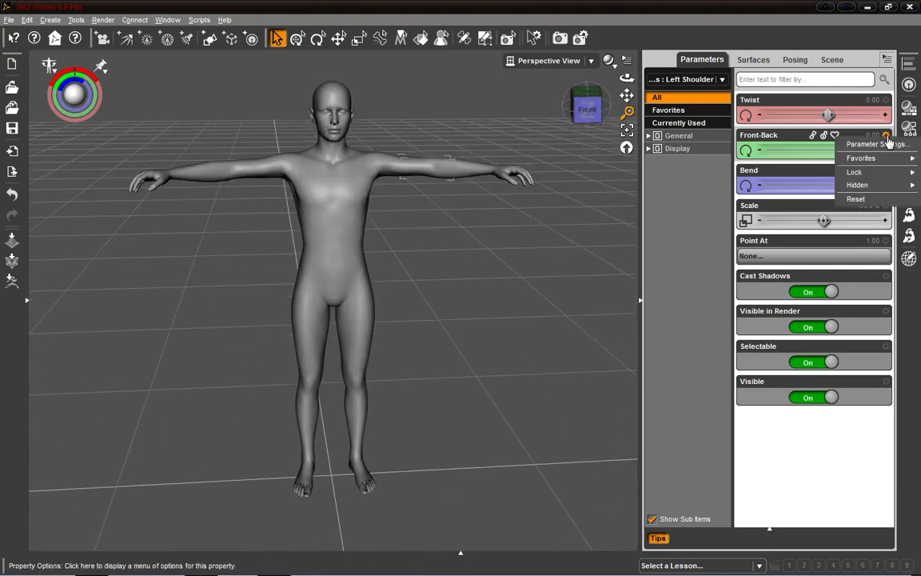
click(876, 144)
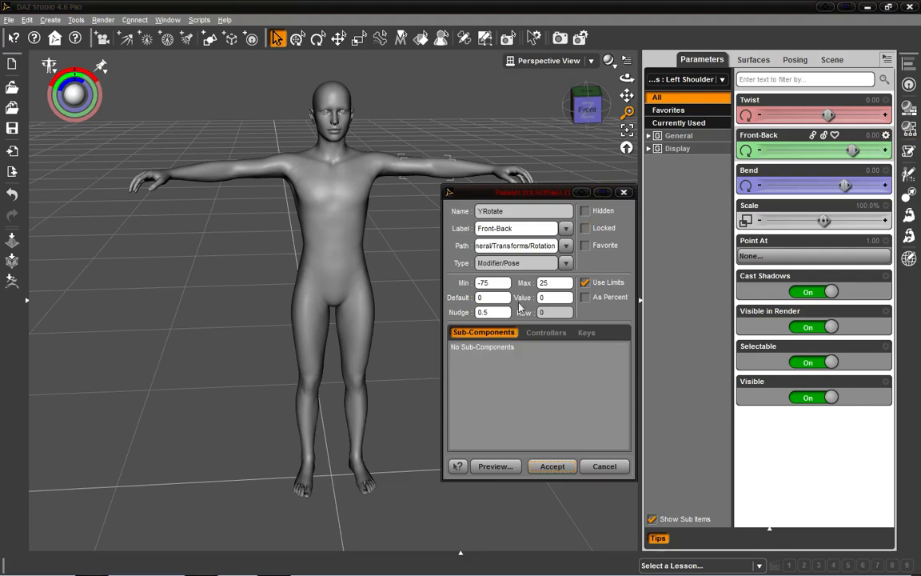
click(585, 288)
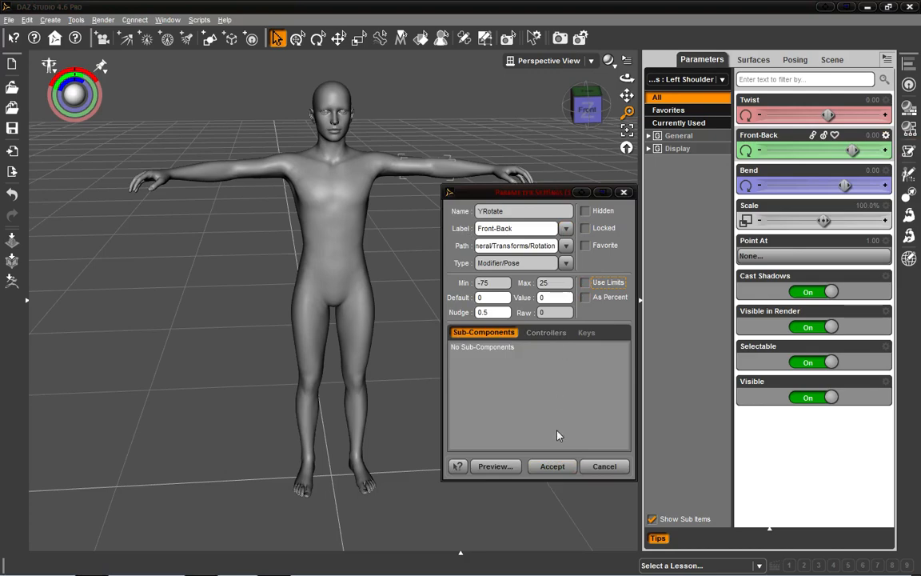
click(571, 467)
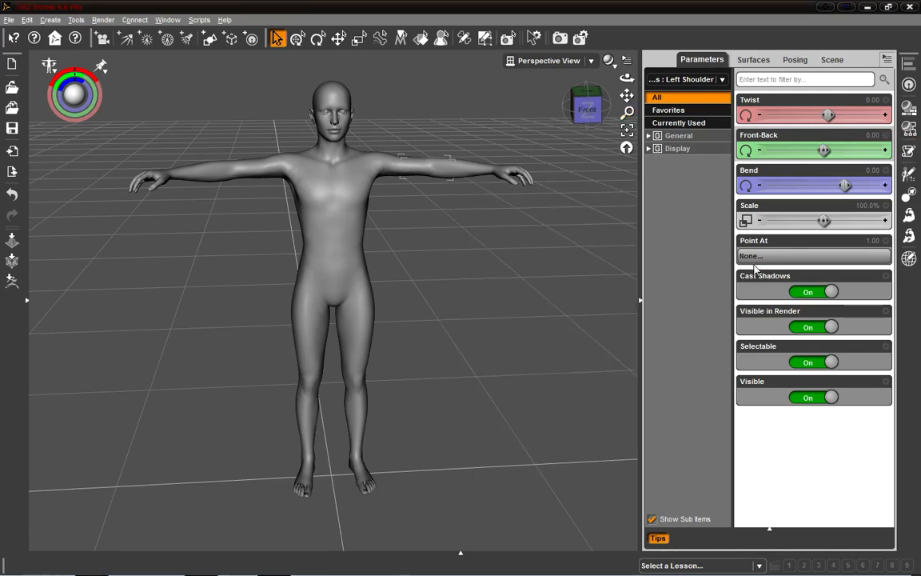
Set the left shoulder's Bend to -75 and swing its Front-Back to about 115, viewed from the figure's left.
click(588, 106)
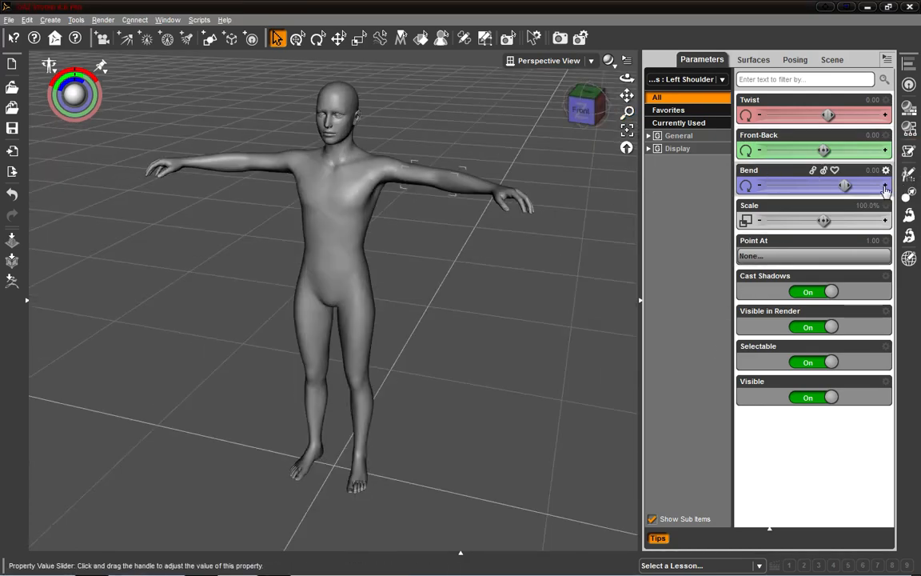
drag(844, 186, 764, 186)
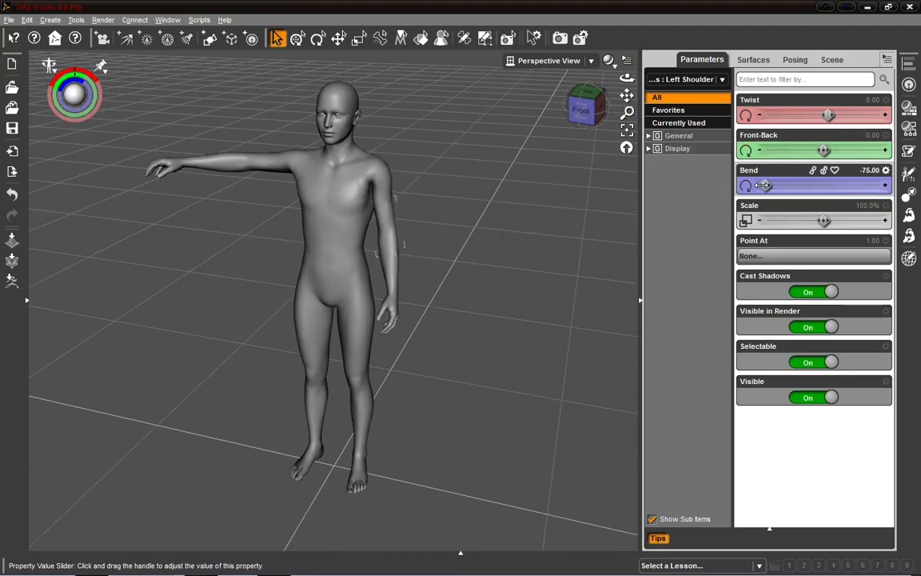
click(584, 118)
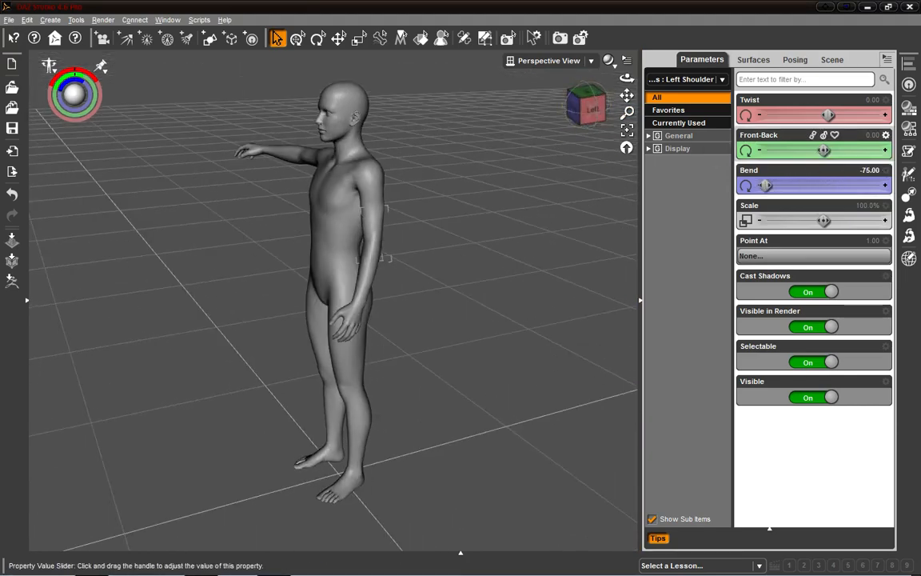
drag(823, 150, 854, 151)
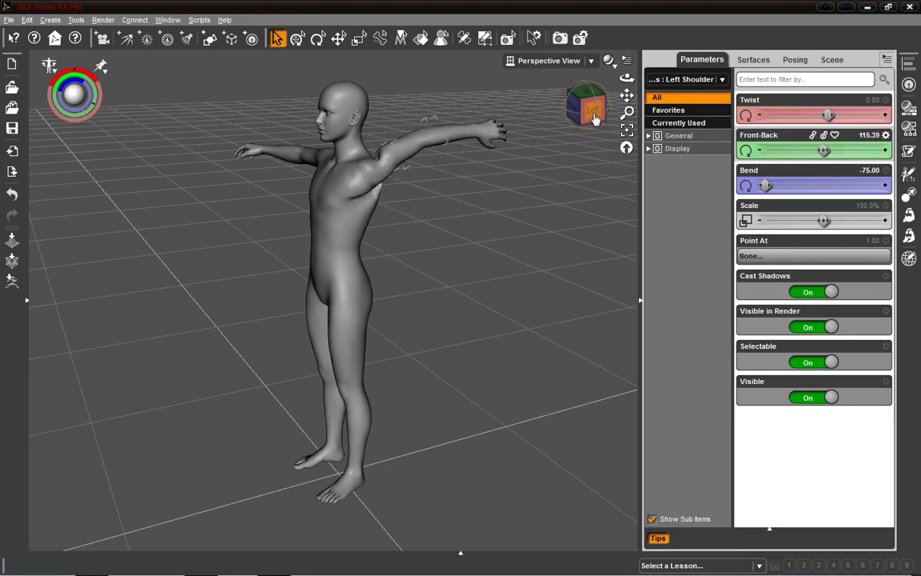
Swing the left shoulder's Front-Back rotation far past its former limits, to about 1717.
mouse_move(596, 119)
mouse_down()
mouse_move(663, 152)
mouse_move(595, 119)
mouse_up()
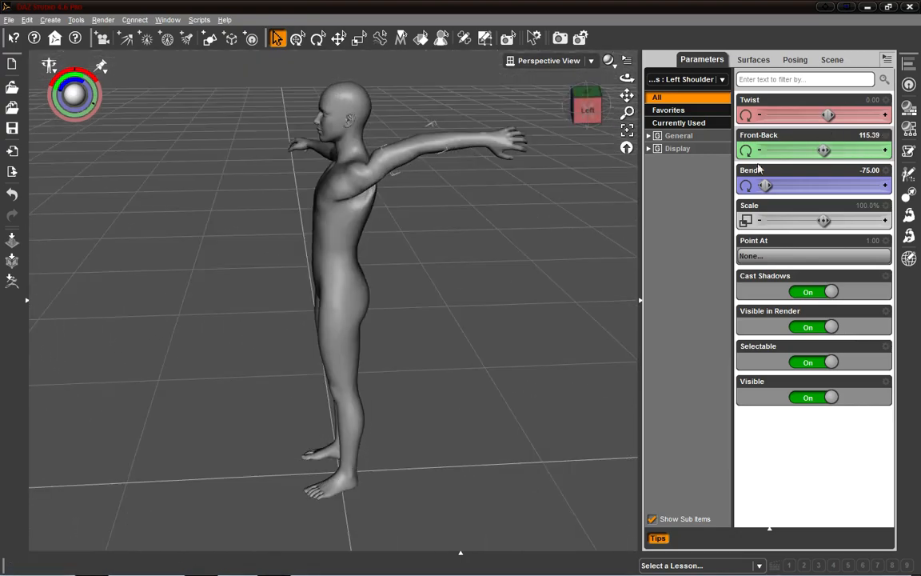
drag(823, 151, 870, 150)
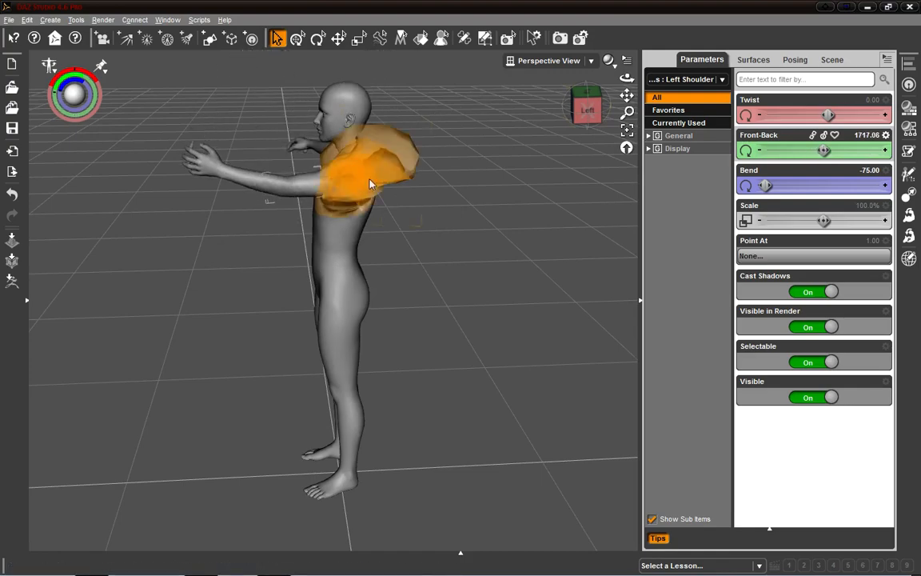
mouse_move(582, 126)
mouse_down()
mouse_move(652, 126)
mouse_move(532, 128)
mouse_move(572, 126)
mouse_up()
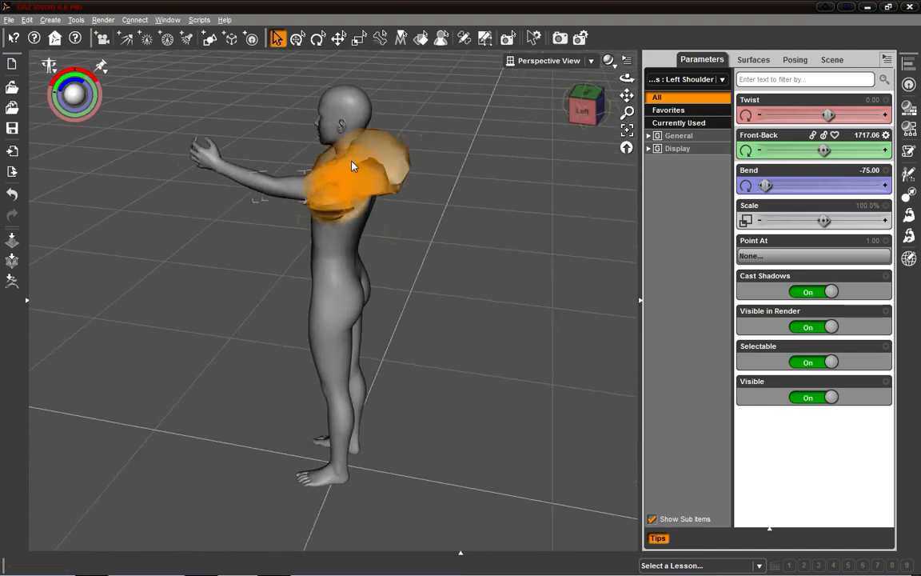
Set the viewport draw style to Wire Texture Shaded and examine the left shoulder and collar mesh from several angles.
click(608, 60)
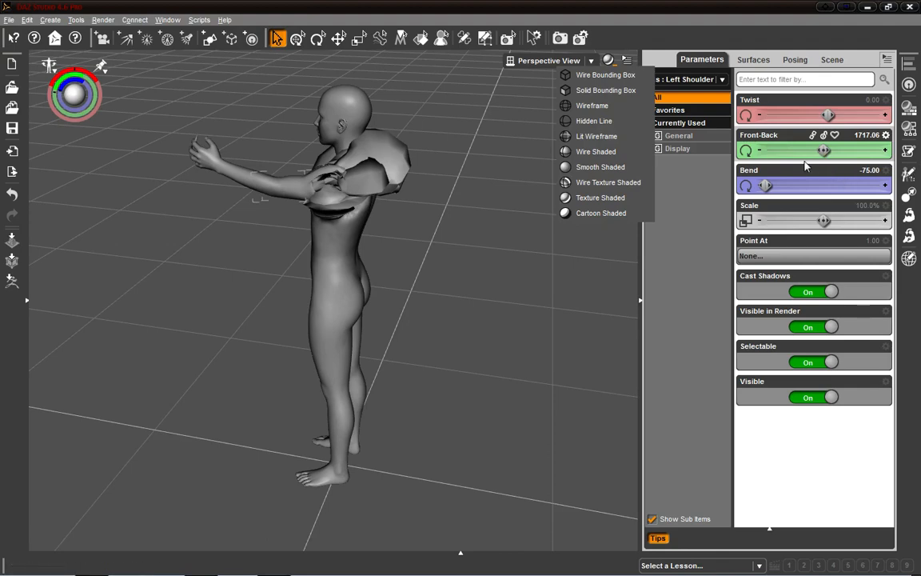
click(616, 182)
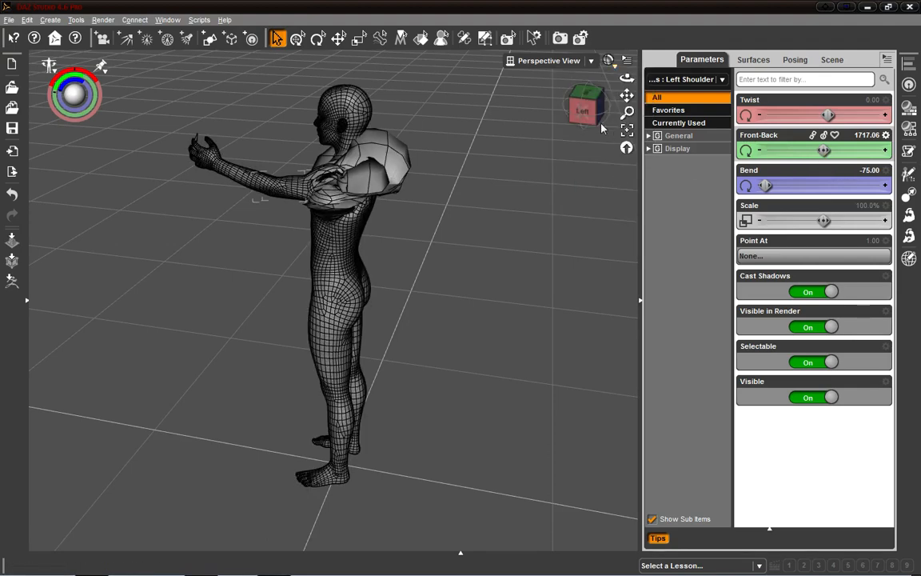
mouse_move(597, 118)
mouse_down()
mouse_move(548, 151)
mouse_move(585, 138)
mouse_move(590, 117)
mouse_up()
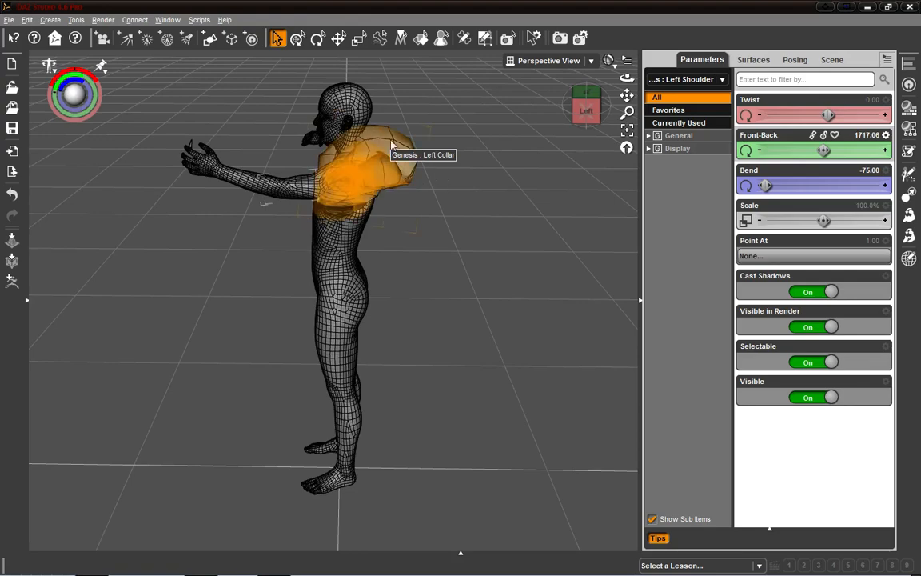
mouse_move(593, 116)
mouse_down()
mouse_move(590, 147)
mouse_move(630, 123)
mouse_move(592, 115)
mouse_up()
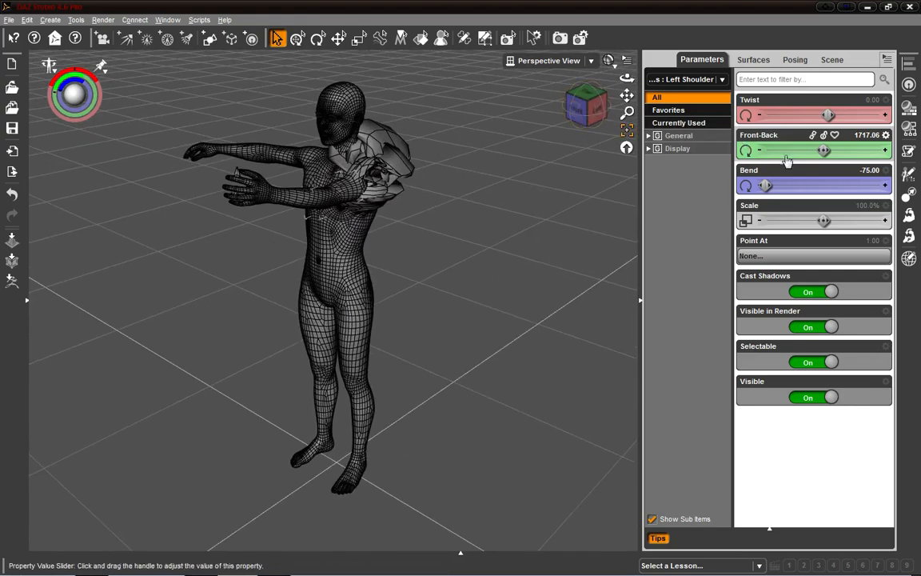
Reset the left shoulder's Front-Back rotation and set the viewport draw style back to Texture Shaded.
drag(823, 150, 772, 151)
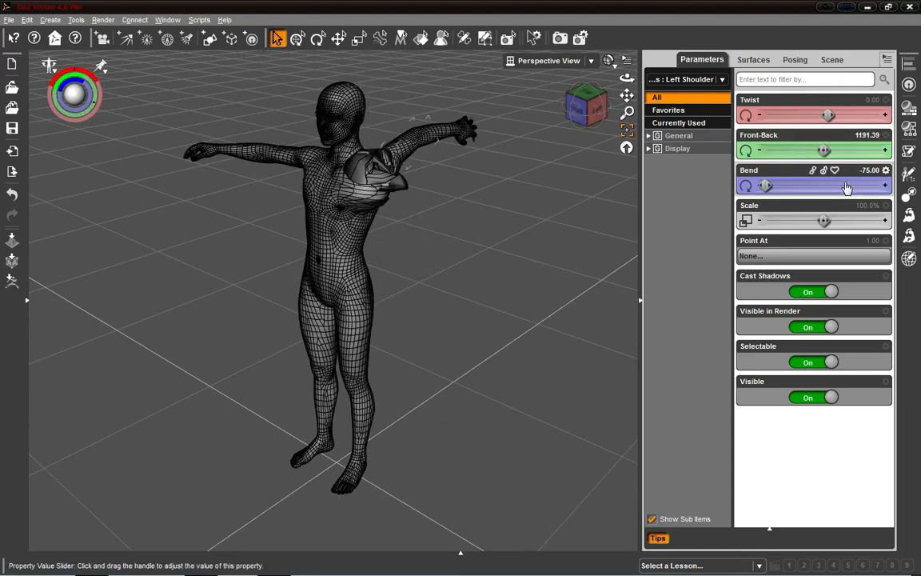
alt+click(857, 150)
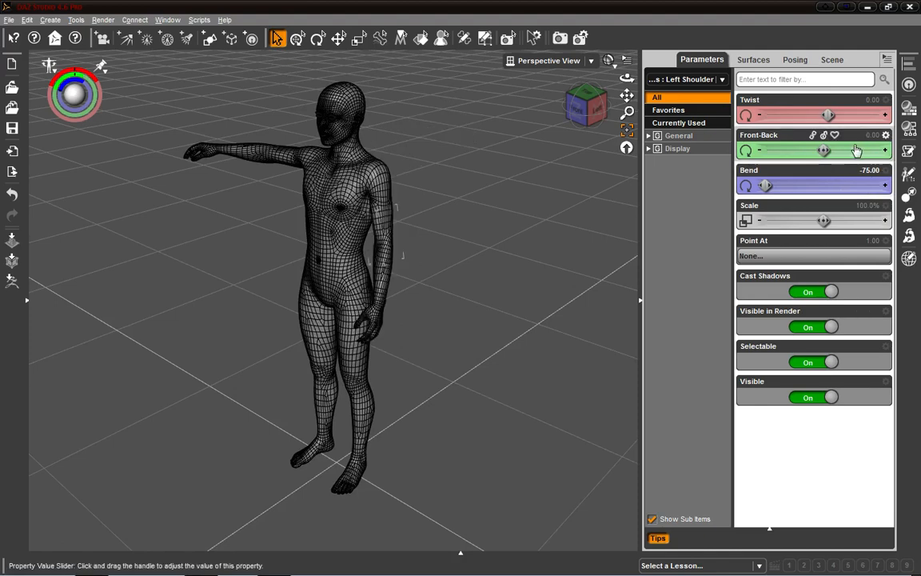
click(608, 60)
click(601, 193)
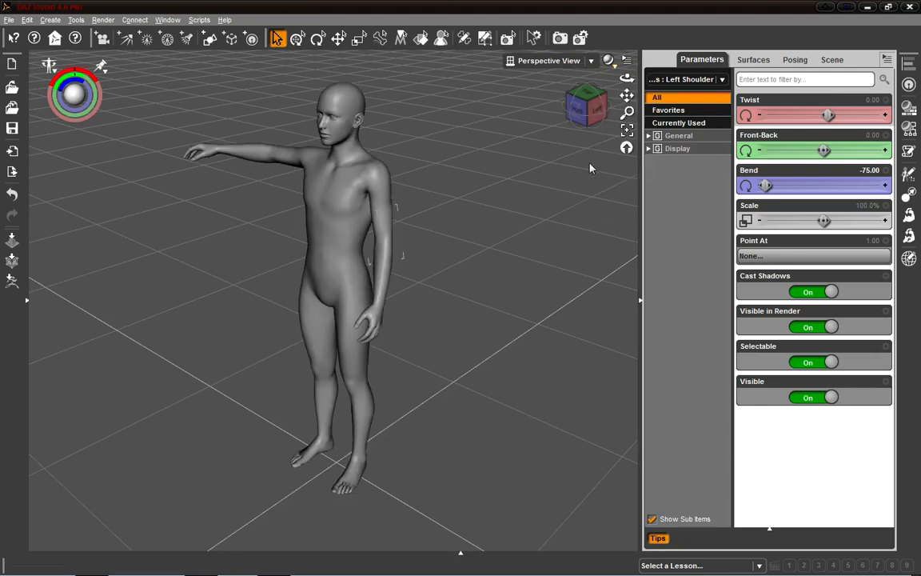
Set the left shoulder's Twist to 60 while viewing the figure from the front.
click(588, 113)
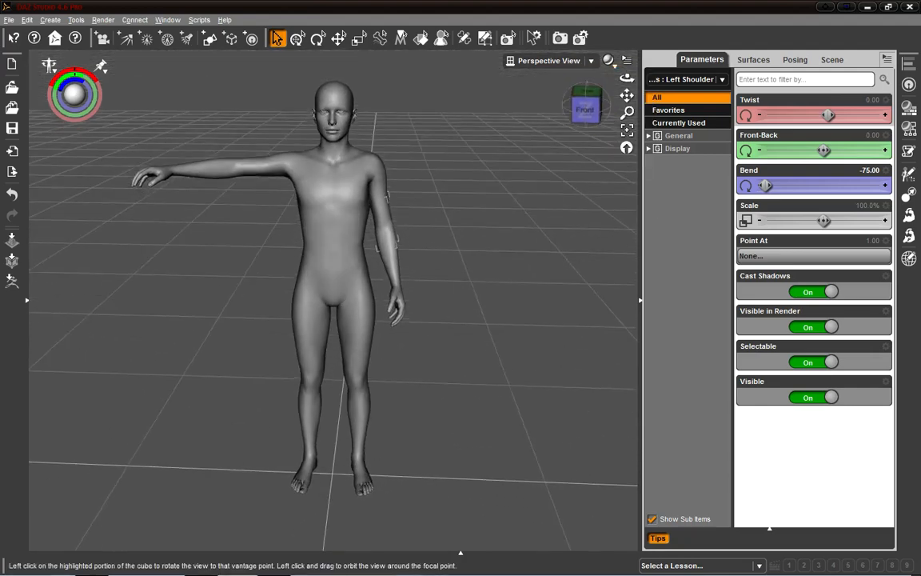
drag(588, 113, 564, 120)
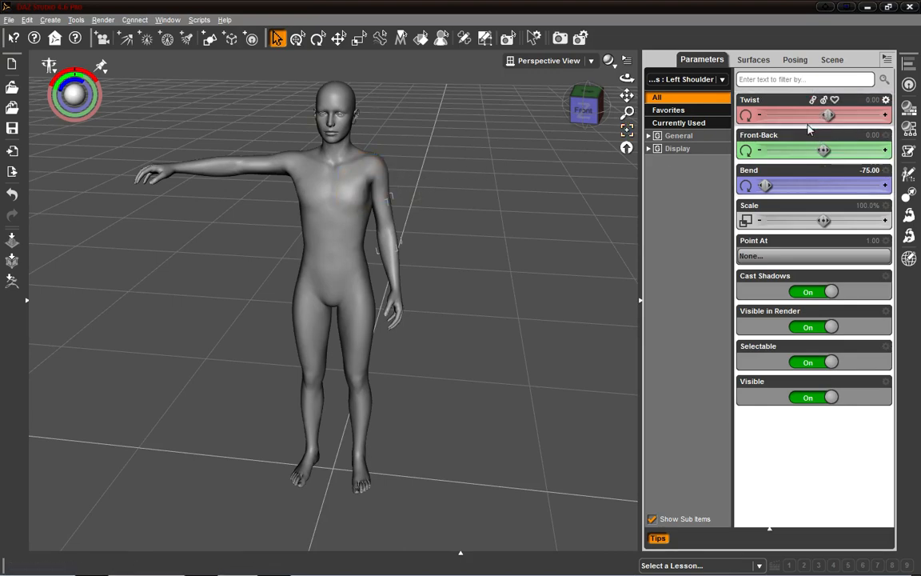
drag(820, 119, 888, 139)
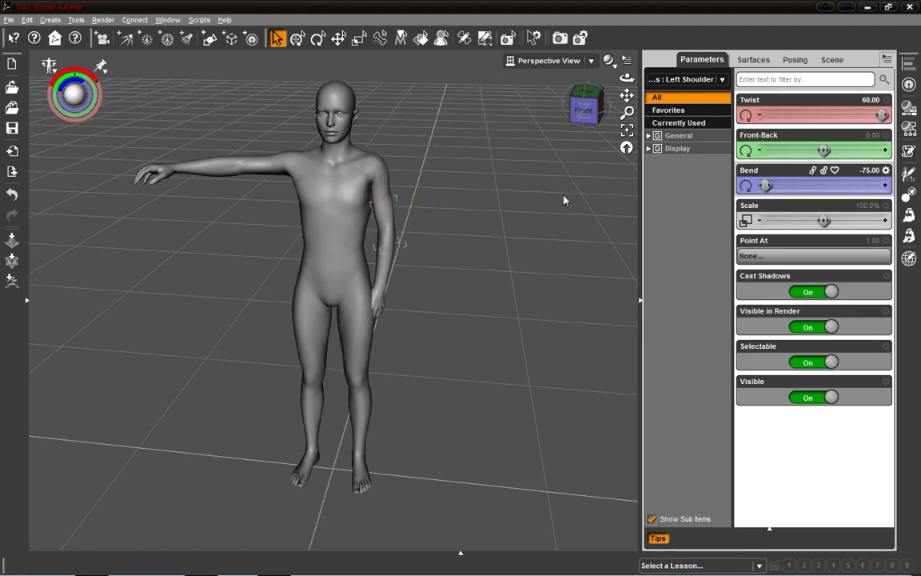
Display the figure in Wire Texture Shaded style and examine the mesh of the hips up close.
click(608, 60)
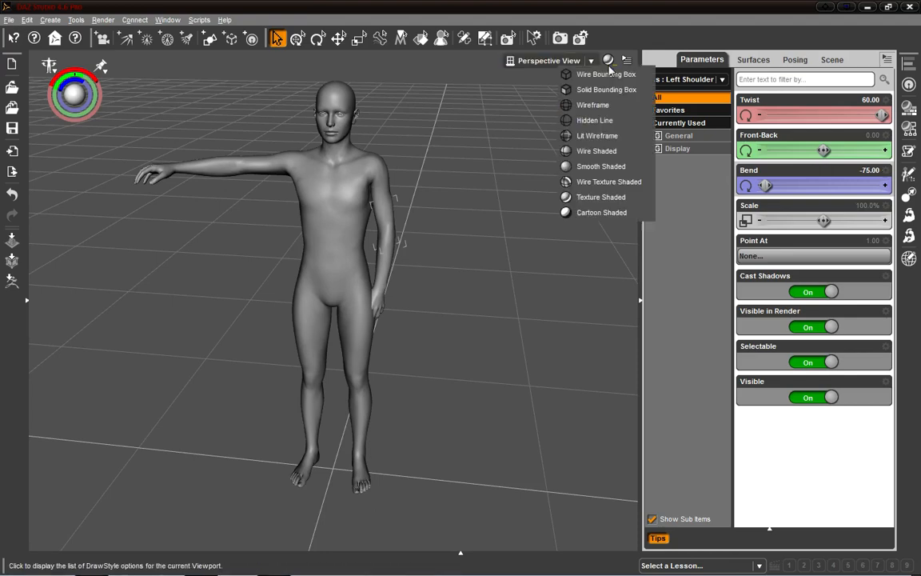
click(610, 182)
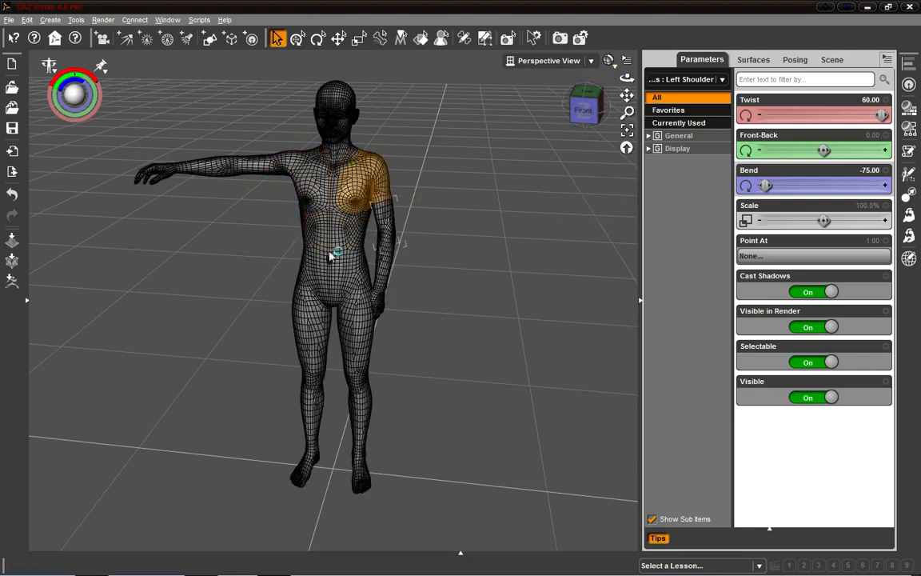
scroll(497, 183, up, 10)
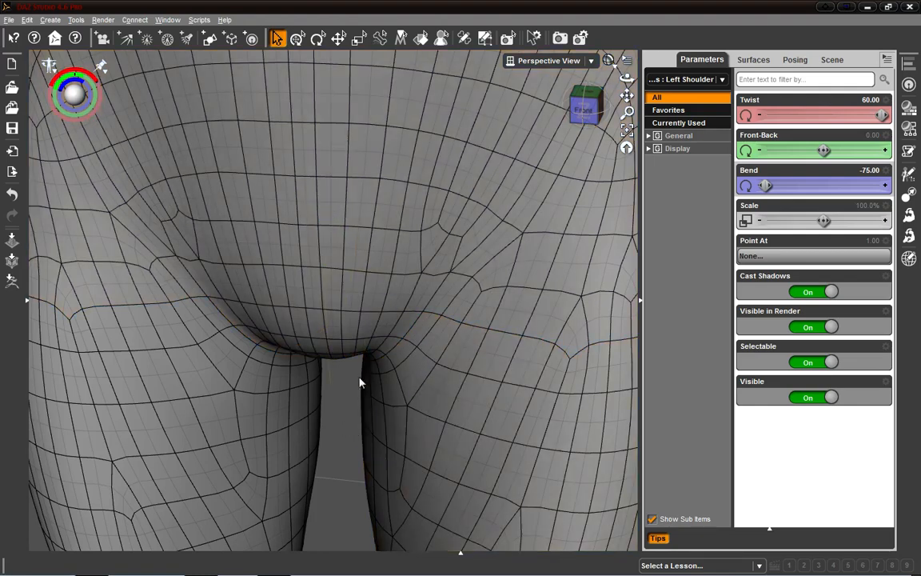
Activate the Spot Render tool and examine the wireframe of the pelvis, torso and legs from several angles and distances.
click(507, 38)
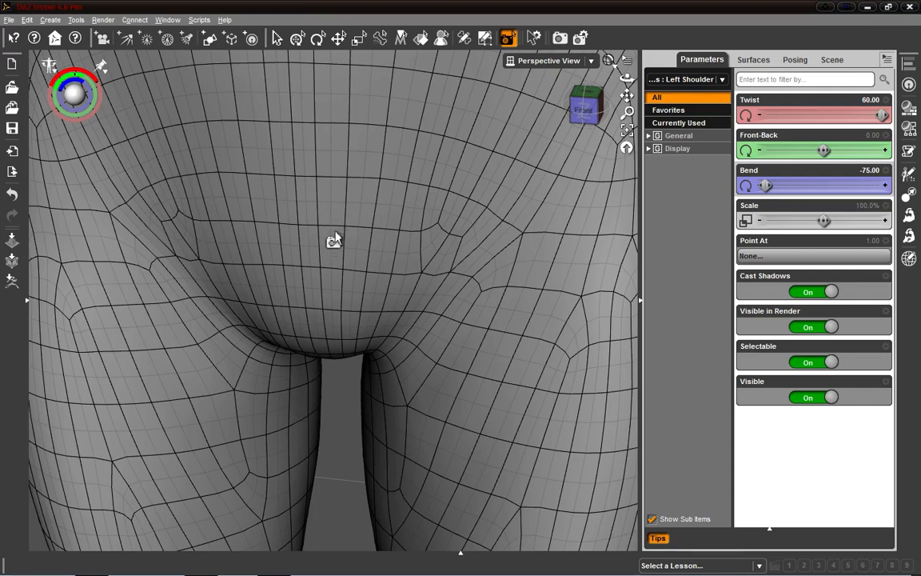
mouse_move(597, 117)
mouse_down()
mouse_move(640, 116)
mouse_move(586, 108)
mouse_up()
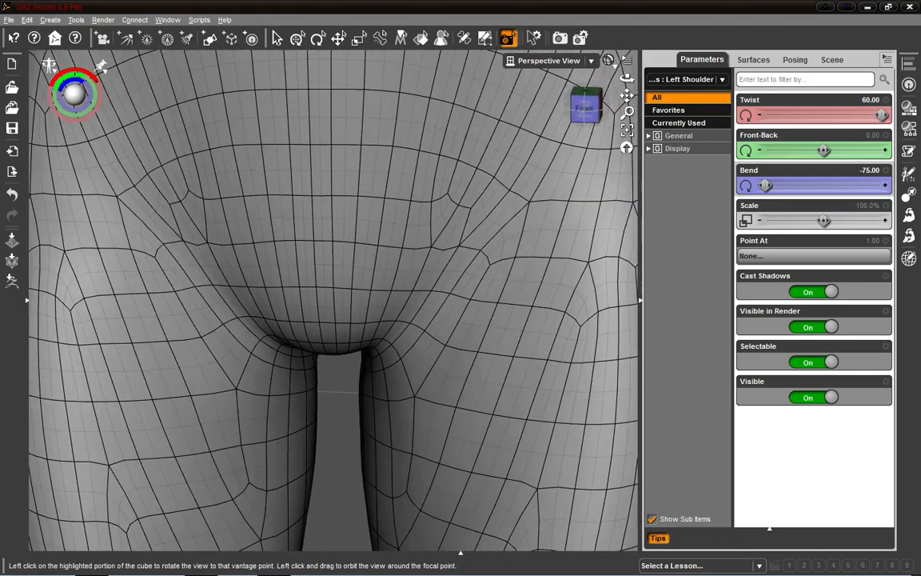
click(586, 108)
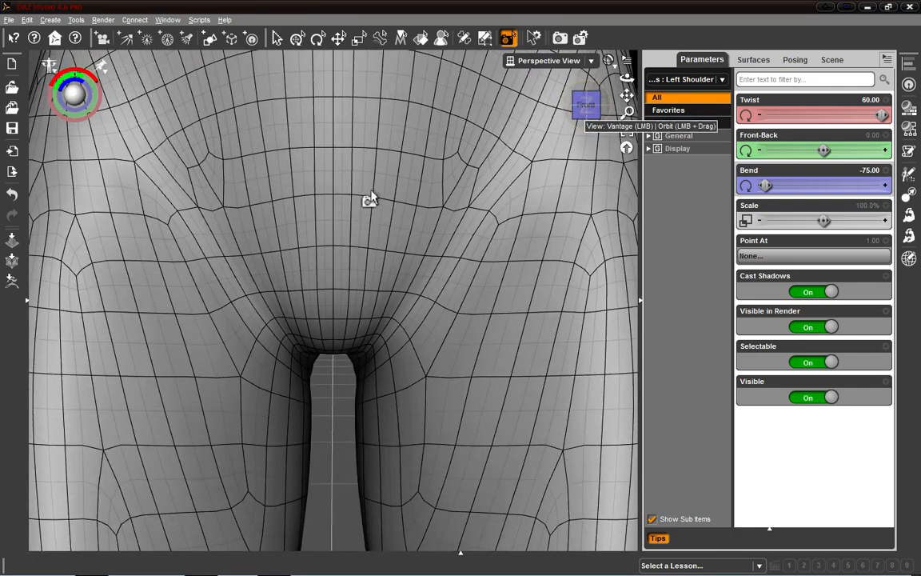
drag(592, 111, 580, 130)
drag(627, 78, 440, 181)
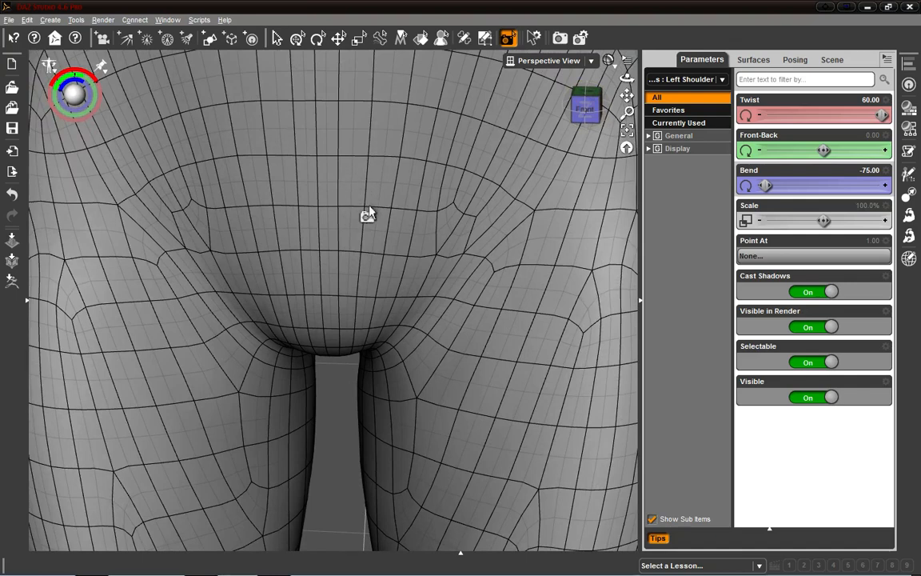
scroll(368, 214, up, 2)
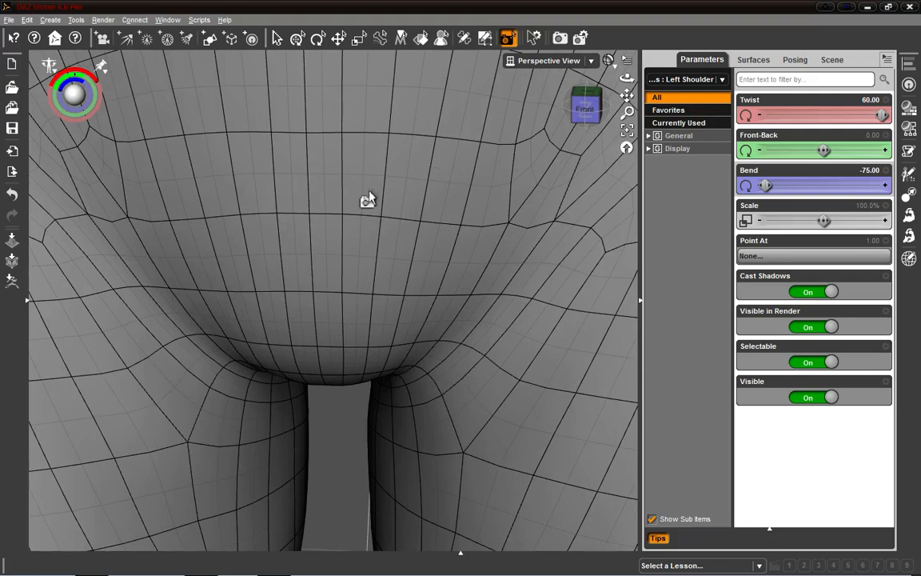
scroll(365, 188, down, 8)
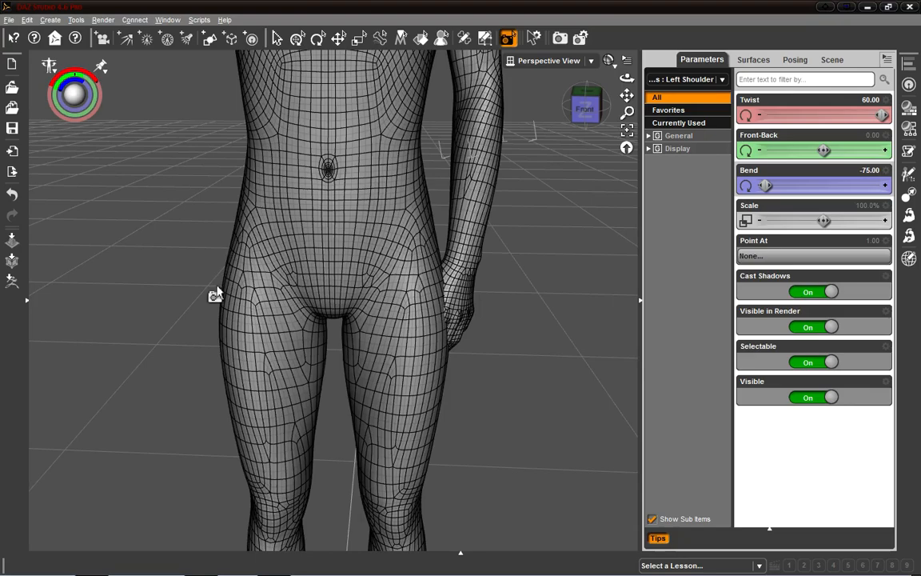
drag(588, 110, 732, 105)
drag(252, 182, 504, 122)
mouse_move(627, 78)
mouse_down()
mouse_move(636, 53)
mouse_move(628, 70)
mouse_up()
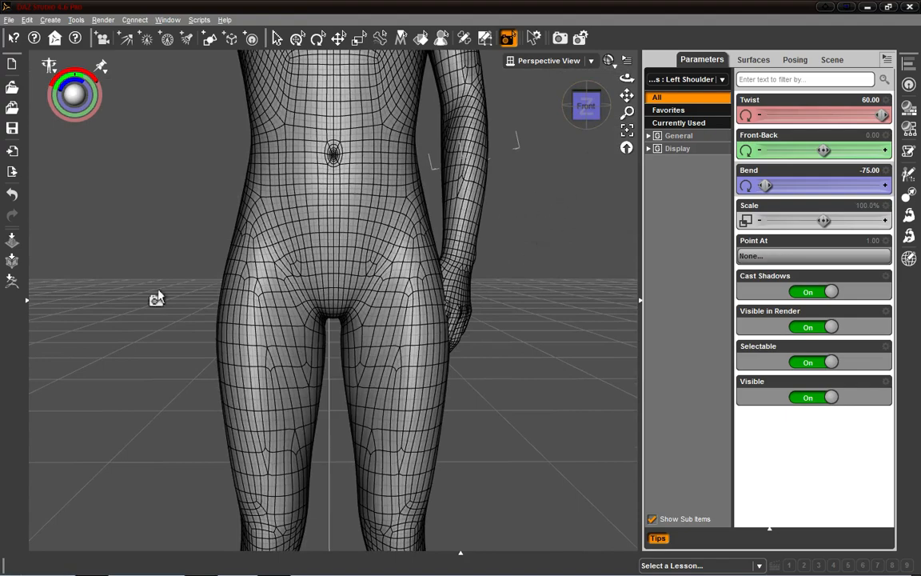
scroll(521, 293, down, 5)
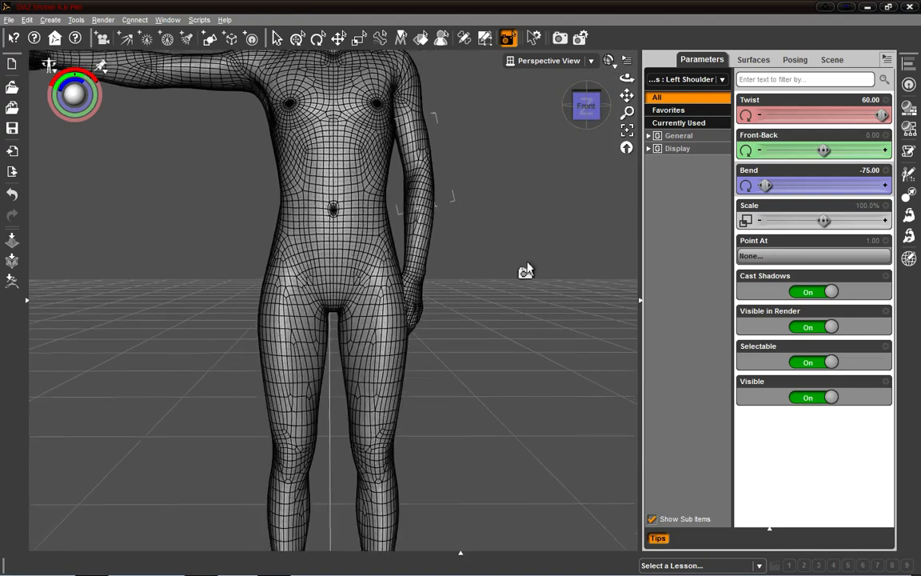
mouse_move(586, 105)
mouse_down()
mouse_move(516, 108)
mouse_move(587, 106)
mouse_up()
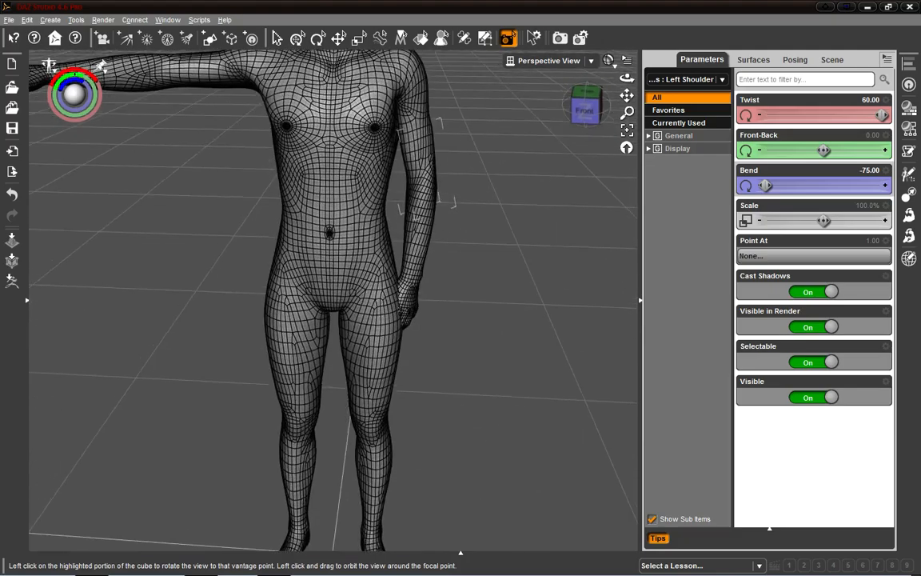
Return to the selection tool and set the viewport draw style to Texture Shaded.
click(277, 37)
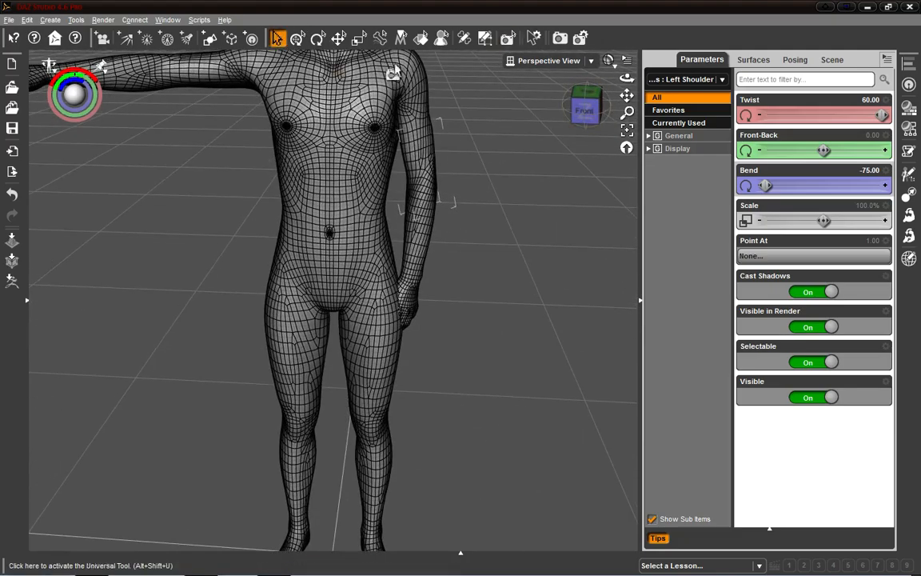
click(609, 61)
click(601, 190)
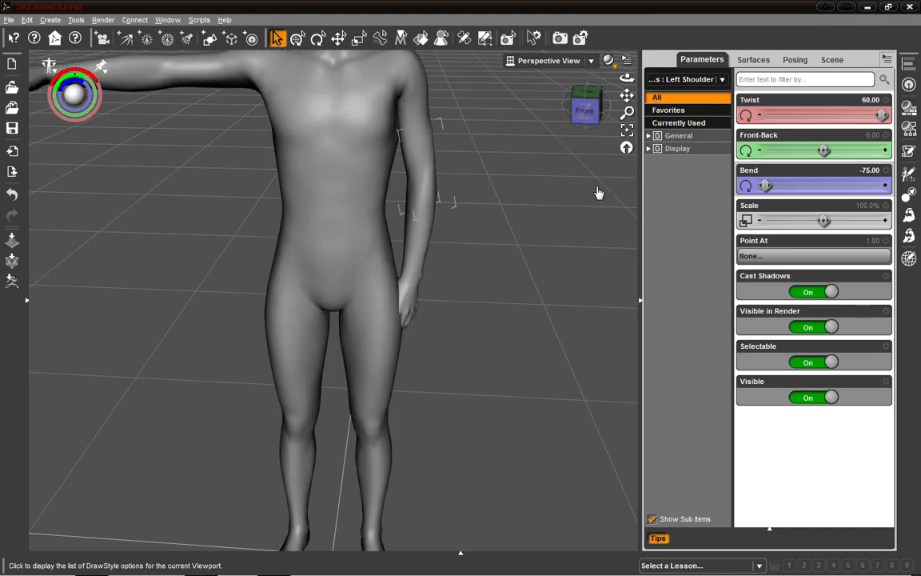
Reset the left shoulder's Twist and Bend to 0.
mouse_move(588, 115)
mouse_down()
mouse_move(585, 98)
mouse_move(590, 115)
mouse_move(582, 110)
mouse_up()
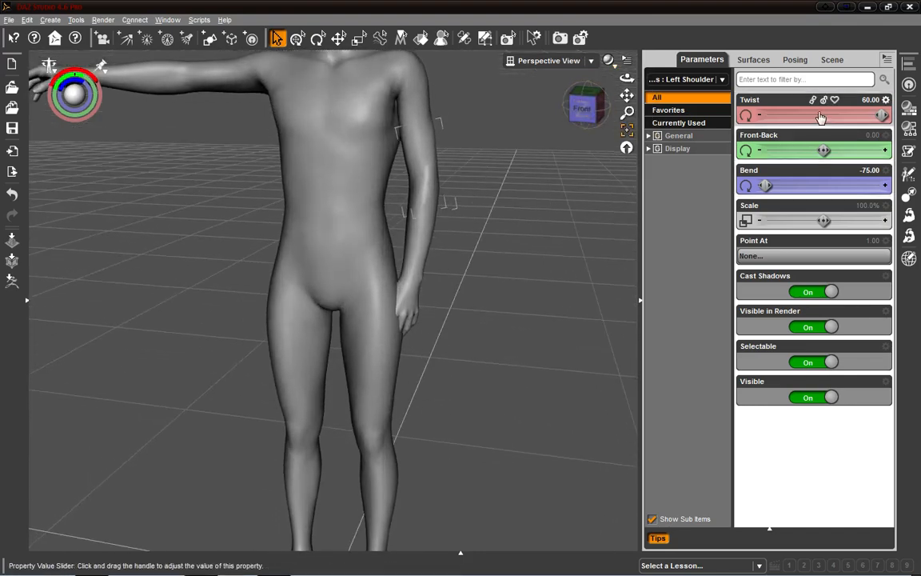
drag(820, 118, 800, 120)
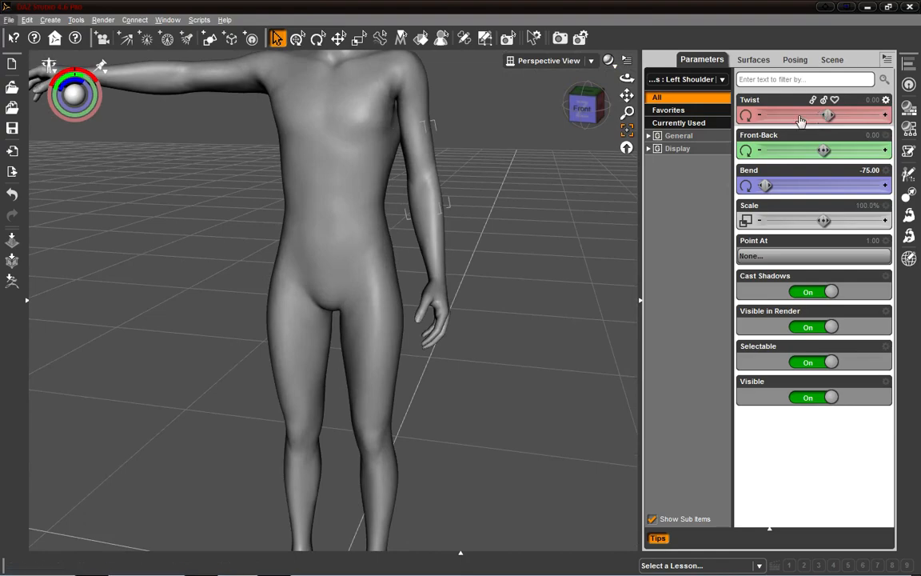
alt+click(783, 182)
drag(582, 113, 589, 109)
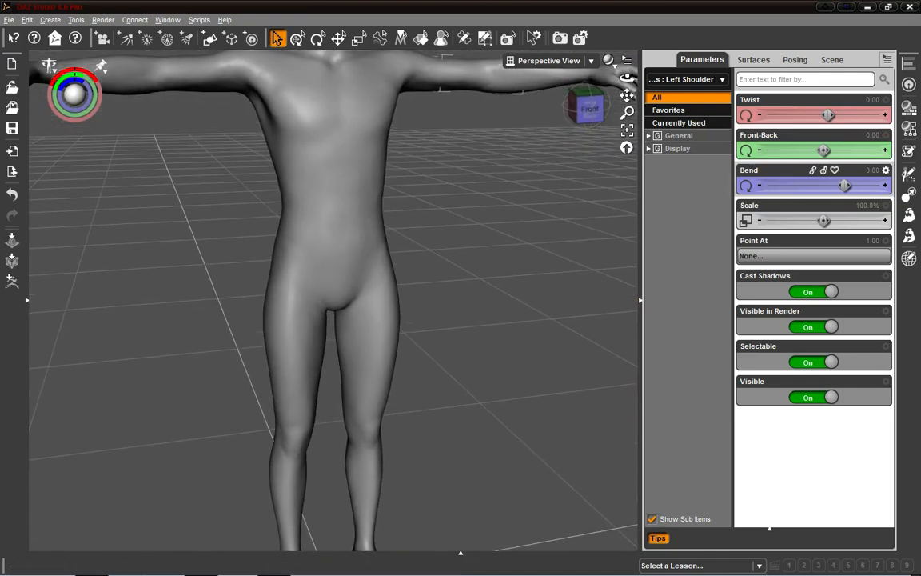
Set the right thigh's Bend to about -61.56 with the whole figure in view.
scroll(502, 218, up, 1)
scroll(504, 219, down, 5)
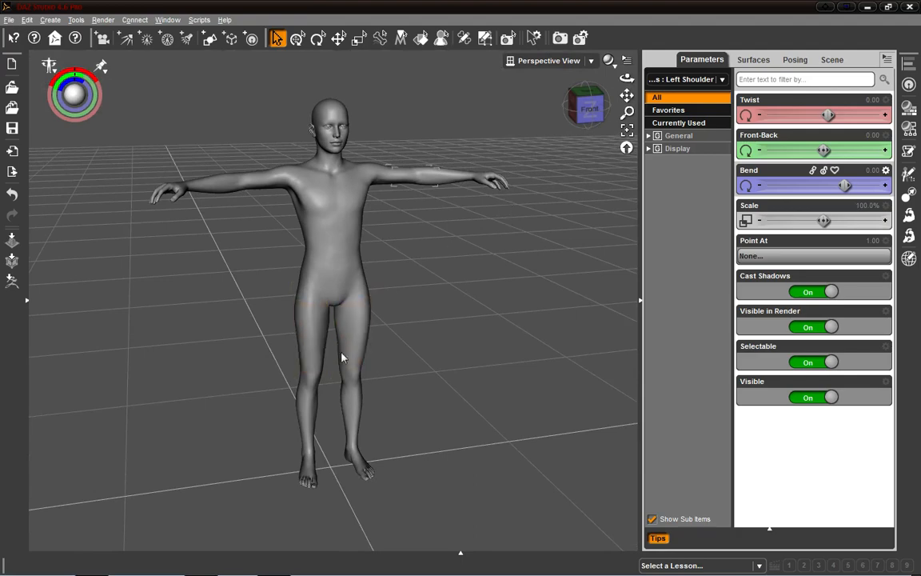
click(311, 335)
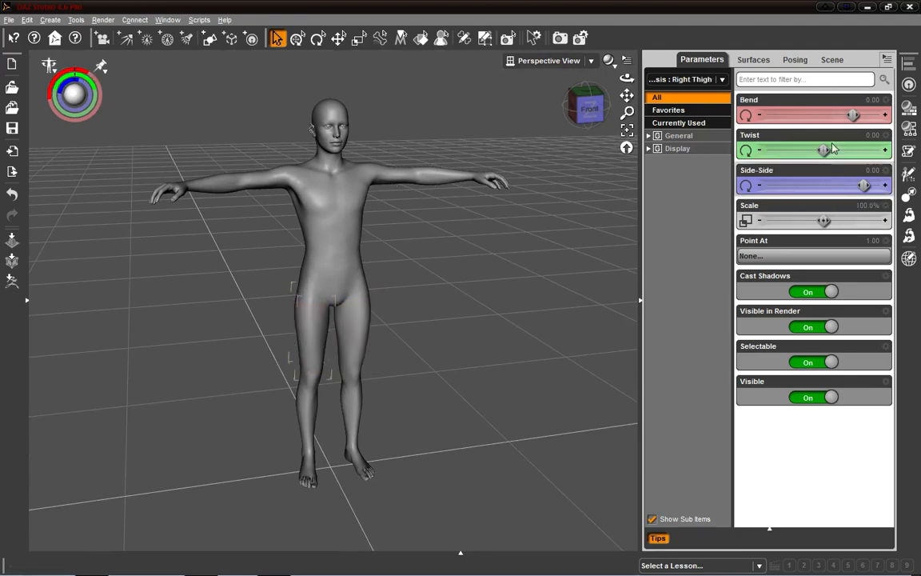
drag(853, 115, 803, 130)
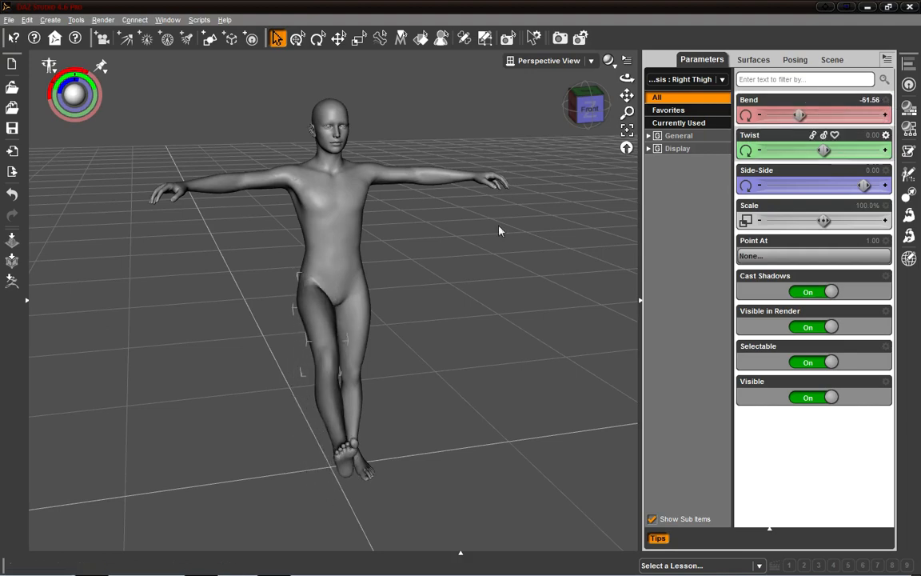
Lower the abdomen's Bend to -20 and the pelvis's Bend to -15, checking the pose from the figure's right side.
click(315, 263)
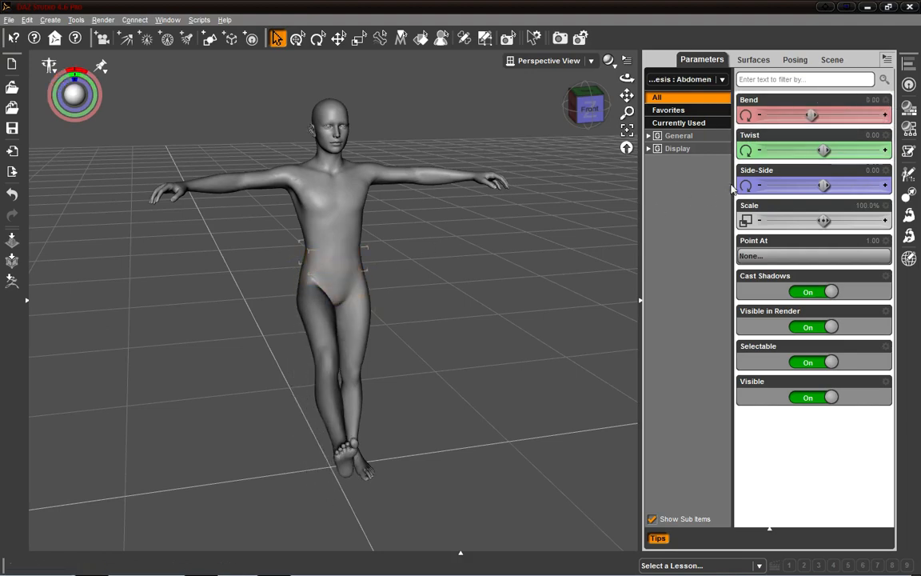
drag(812, 115, 682, 109)
click(305, 262)
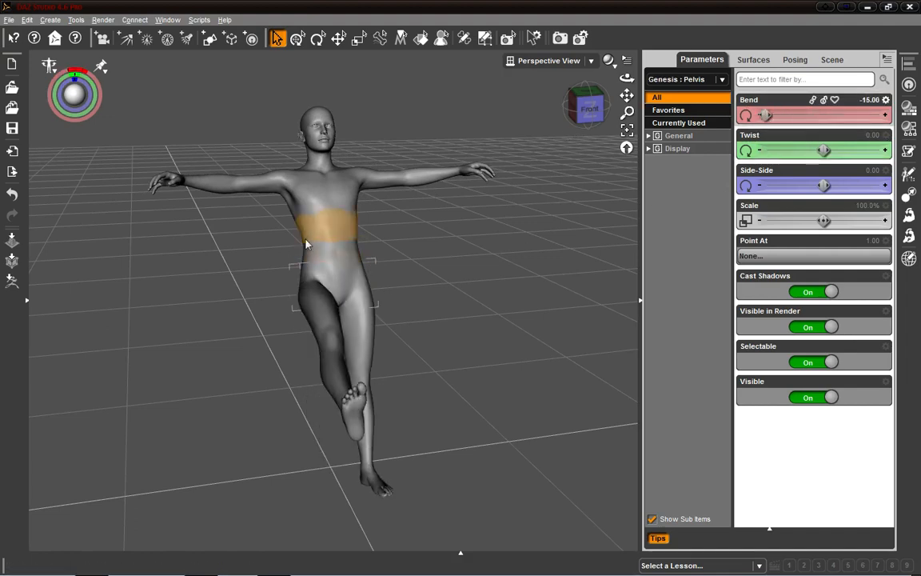
click(589, 108)
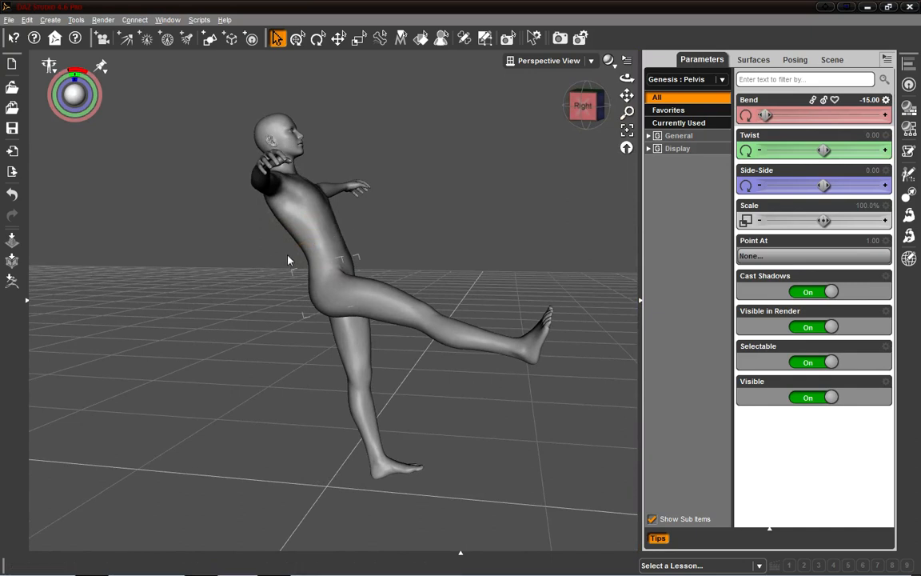
click(309, 236)
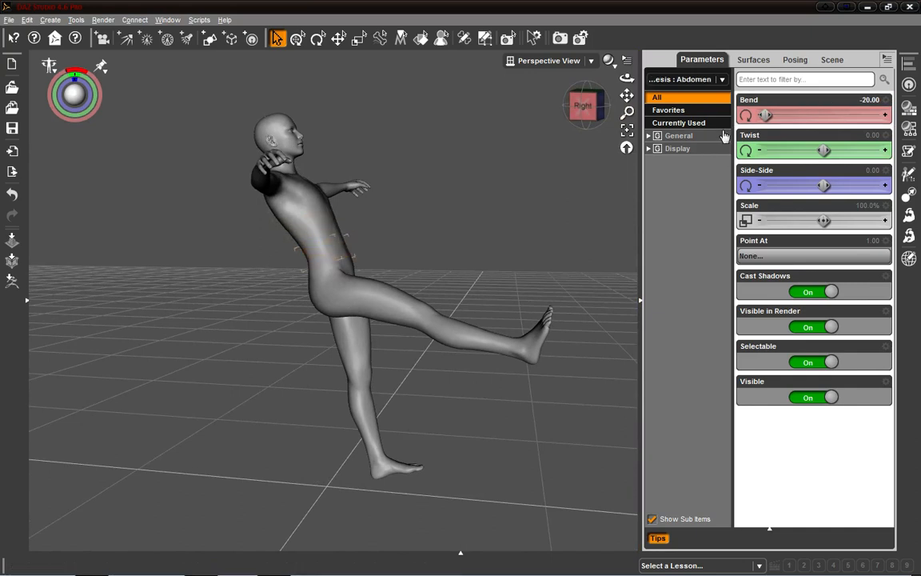
mouse_move(755, 115)
mouse_down()
mouse_move(834, 116)
mouse_move(765, 116)
mouse_up()
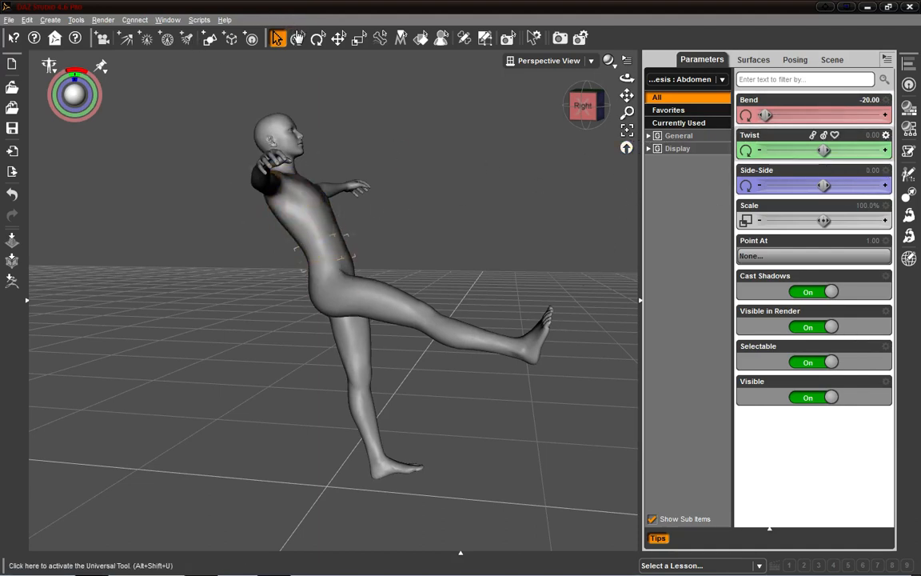
Restore the whole figure's default pose and view it from the front with the chest selected.
click(48, 74)
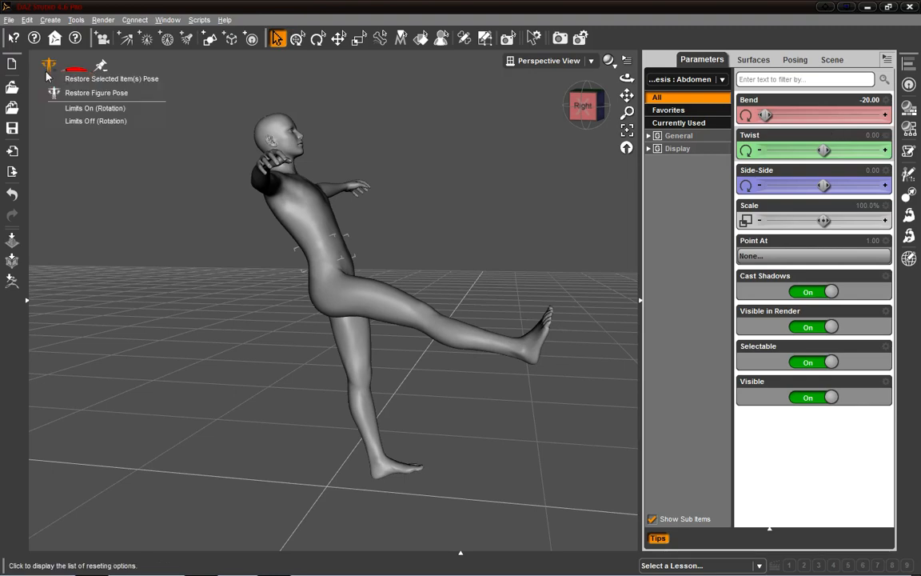
click(91, 93)
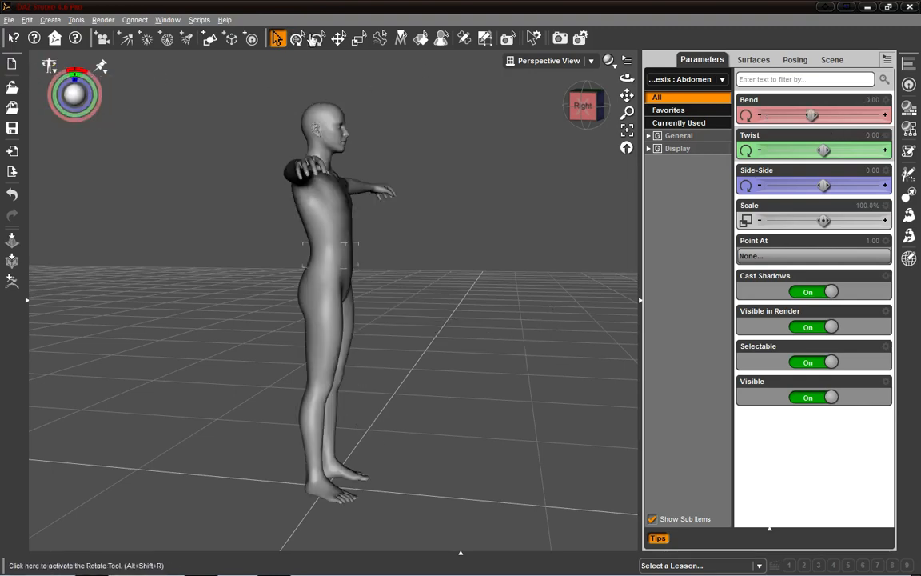
click(322, 217)
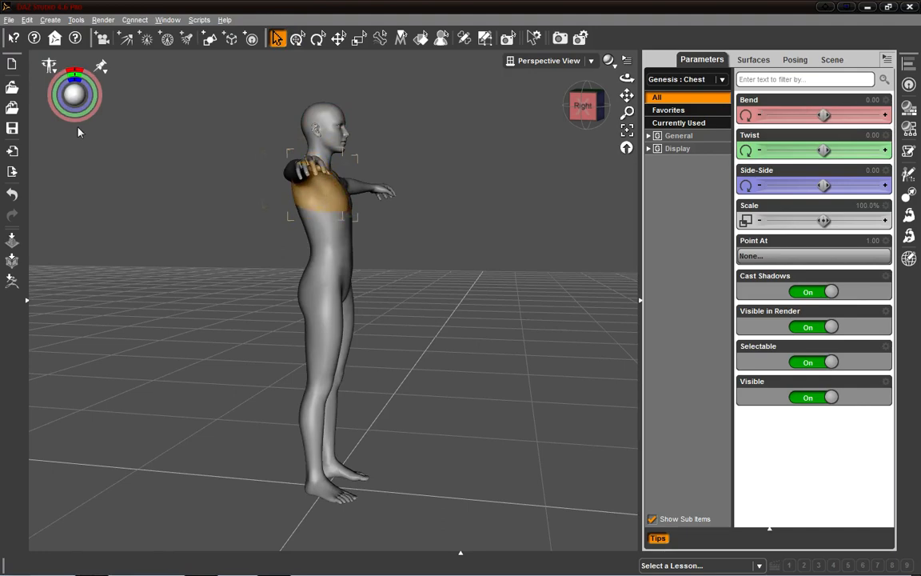
click(587, 109)
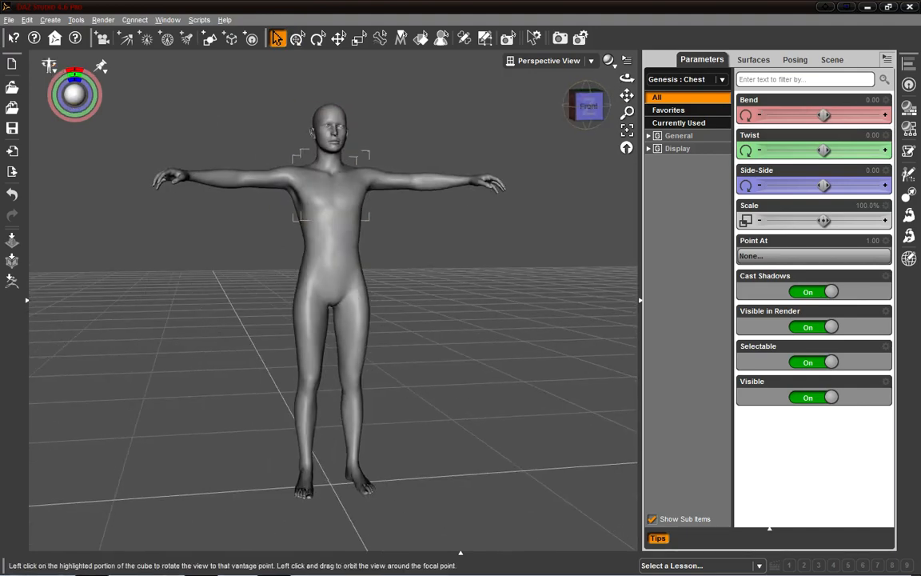
Rotate the right forearm on its X axis and nudge its Twist up in increments to 4.57.
click(225, 188)
click(213, 185)
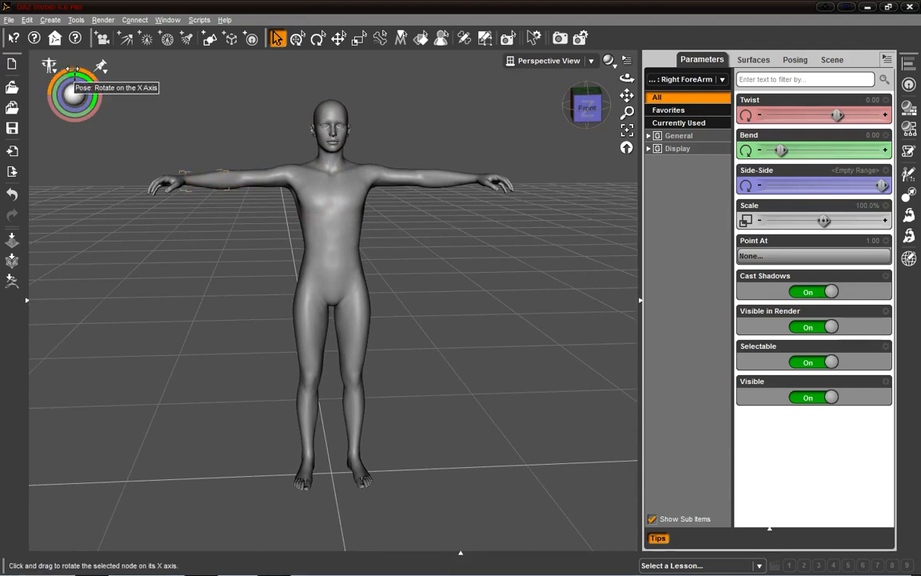
mouse_move(73, 72)
mouse_down()
mouse_move(84, 76)
mouse_move(71, 69)
mouse_up()
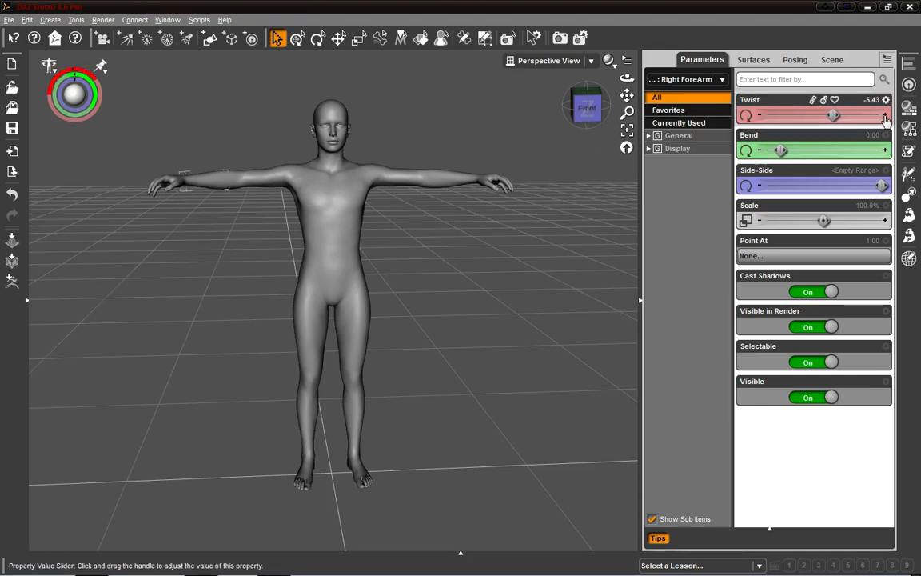
click(886, 117)
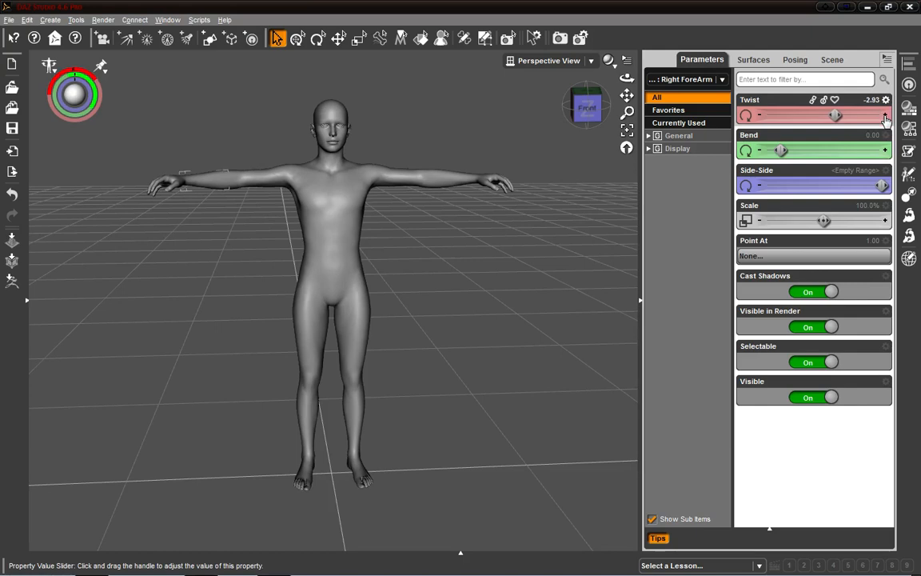
click(885, 117)
click(886, 117)
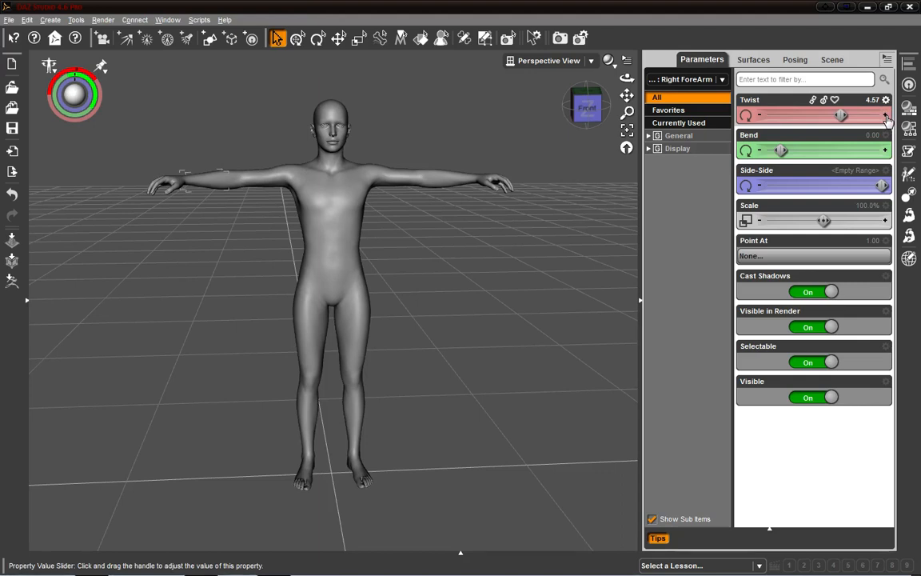
Fine-tune the right forearm's Twist and enter an exact value of 5.81.
drag(844, 118, 842, 119)
click(885, 115)
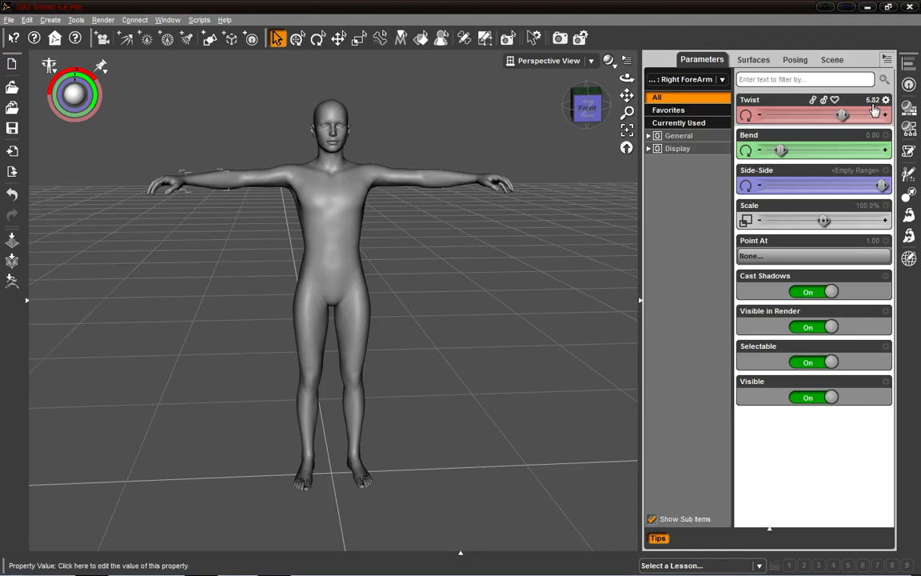
click(873, 101)
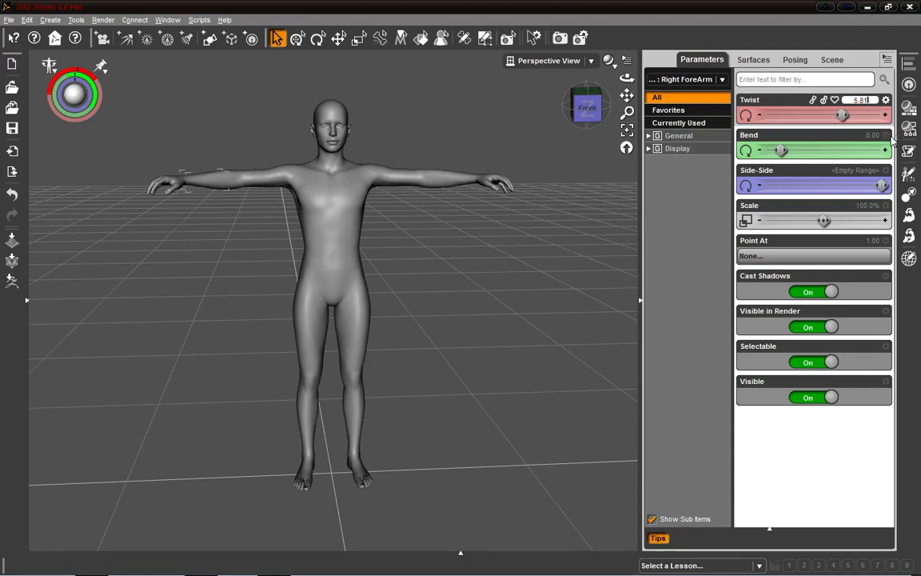
text(5.81)
key(Return)
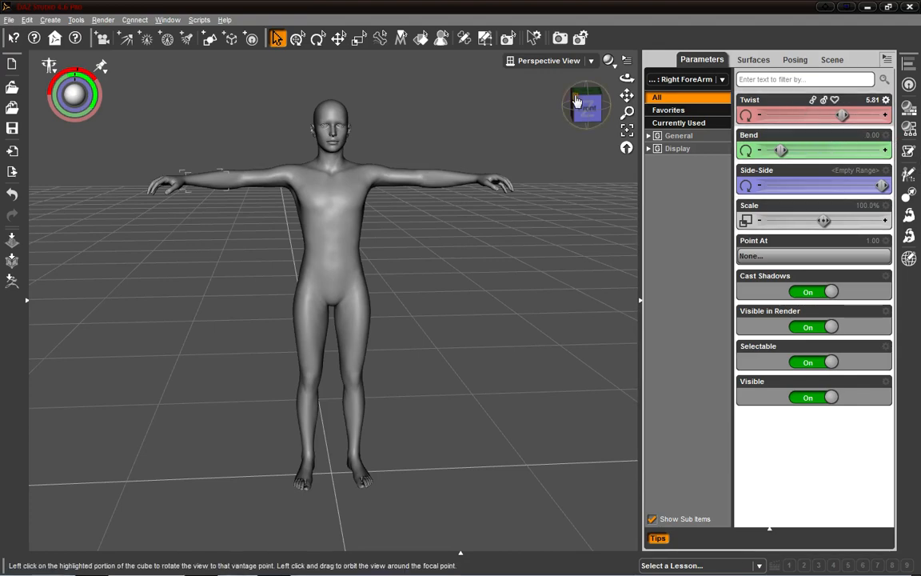
Examine the figure's torso, left arm and hand from several angles and distances by orbiting, panning and zooming.
mouse_move(584, 111)
mouse_down()
mouse_move(627, 114)
mouse_move(588, 112)
mouse_up()
scroll(507, 212, up, 5)
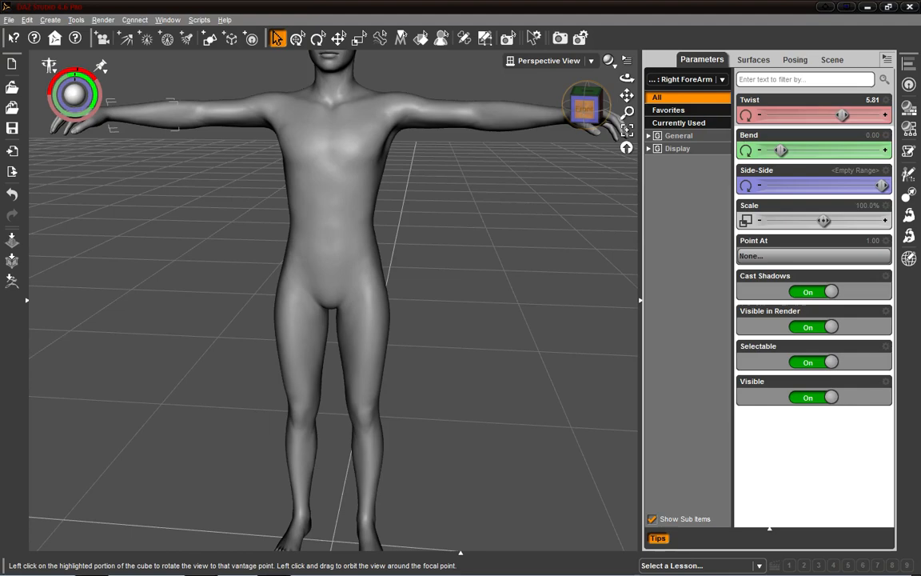
click(588, 110)
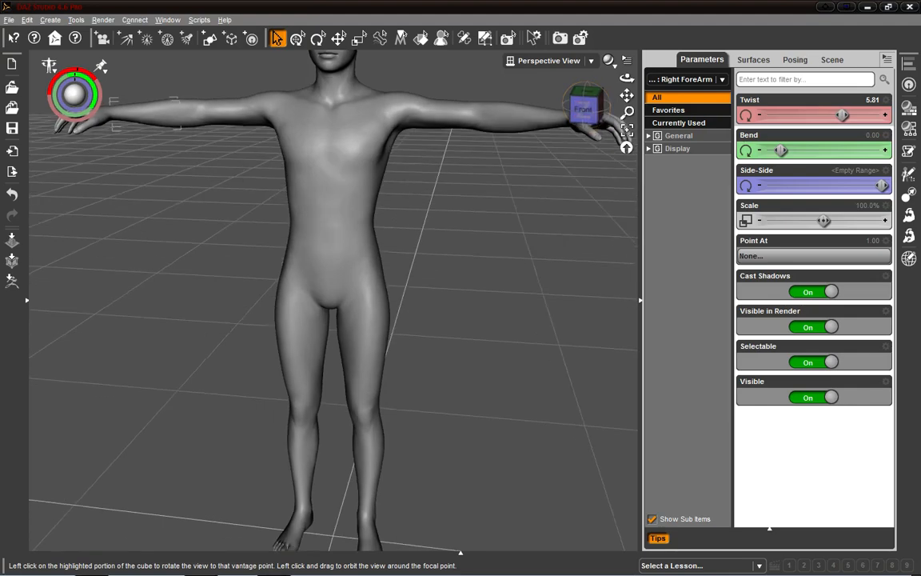
drag(627, 95, 621, 98)
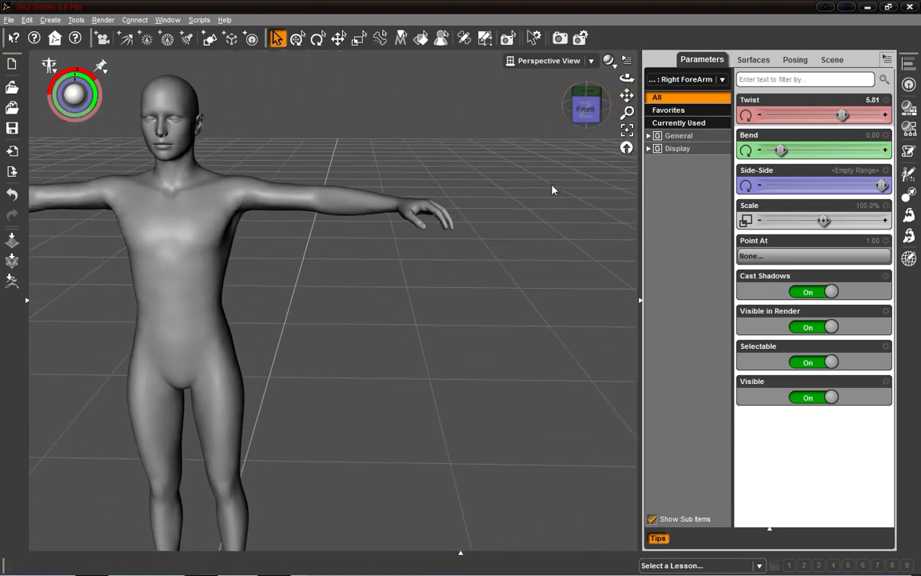
scroll(551, 190, up, 3)
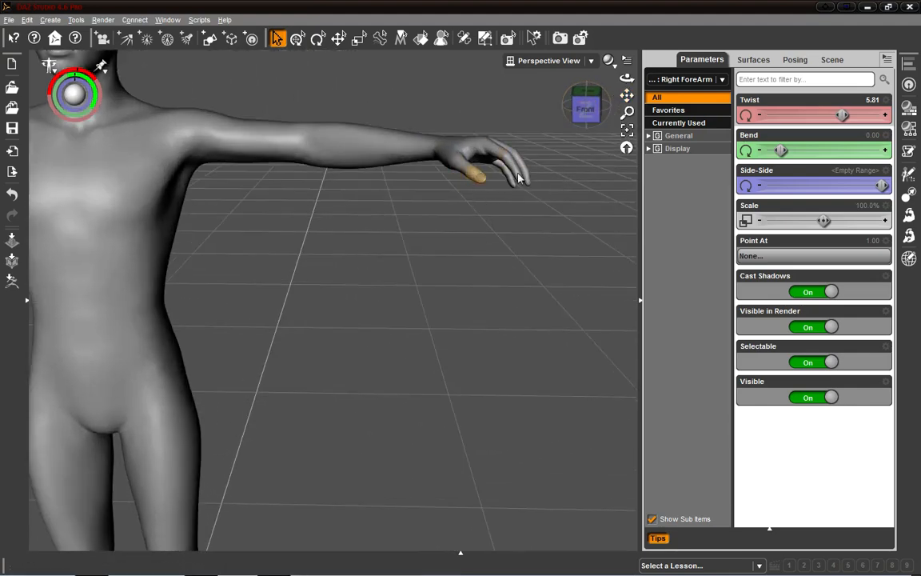
drag(586, 109, 514, 76)
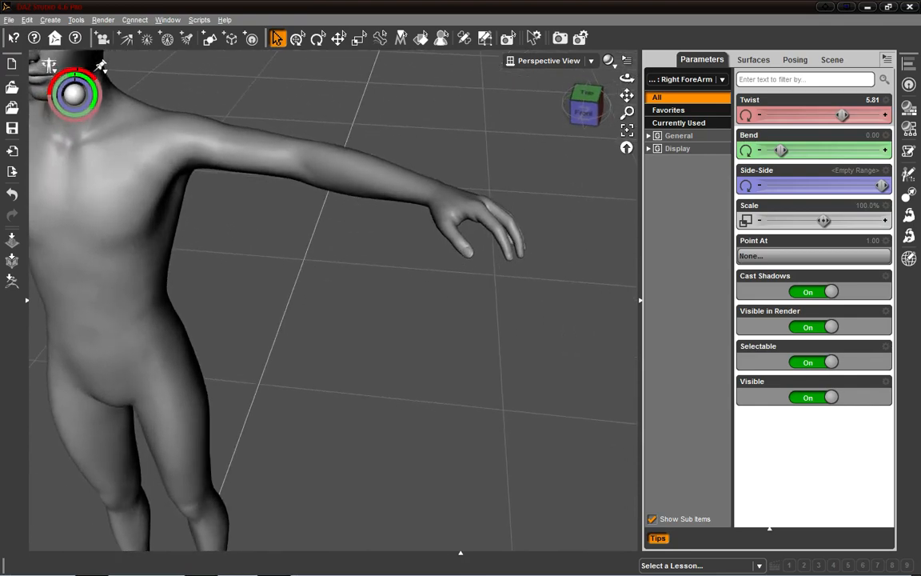
drag(627, 78, 617, 38)
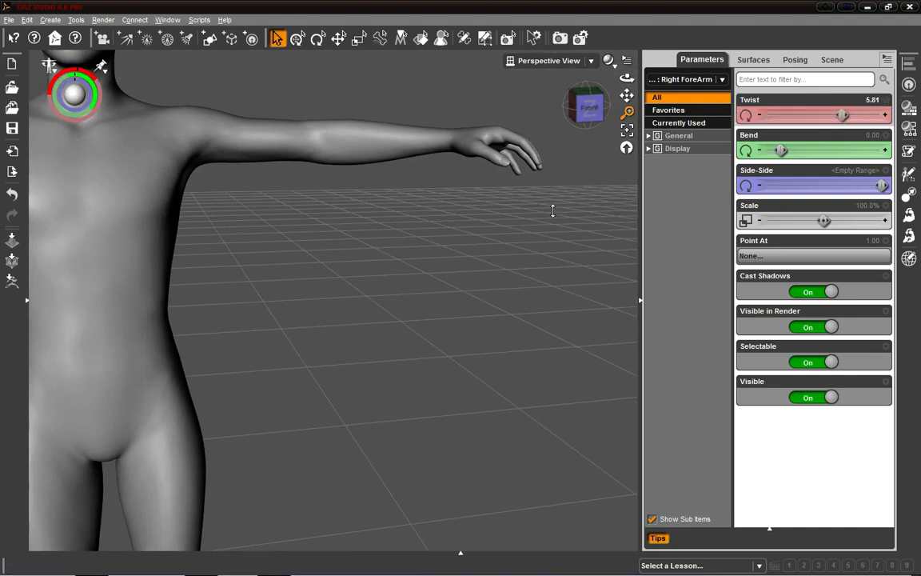
scroll(492, 257, up, 5)
scroll(493, 258, down, 8)
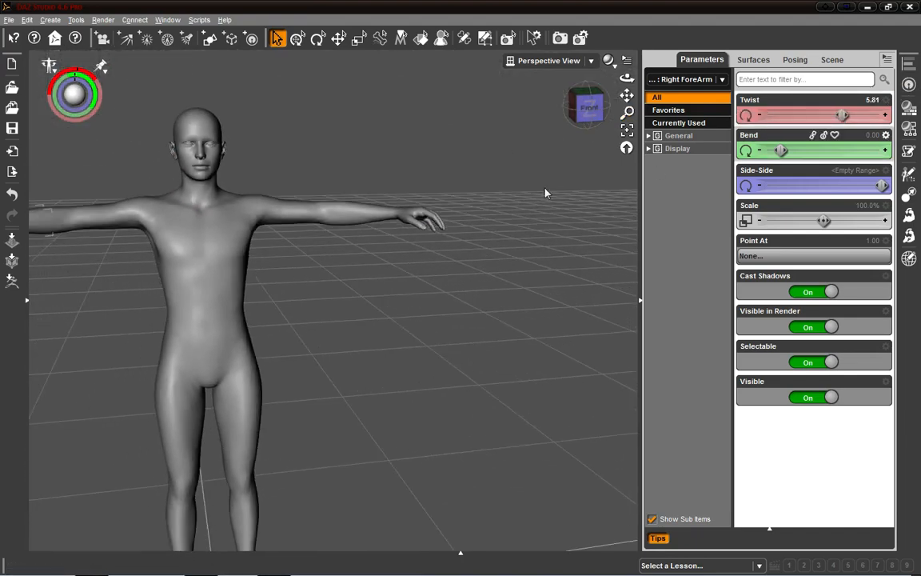
Select the whole Genesis figure and frame it in the viewport, seen from the front and slightly above.
click(217, 239)
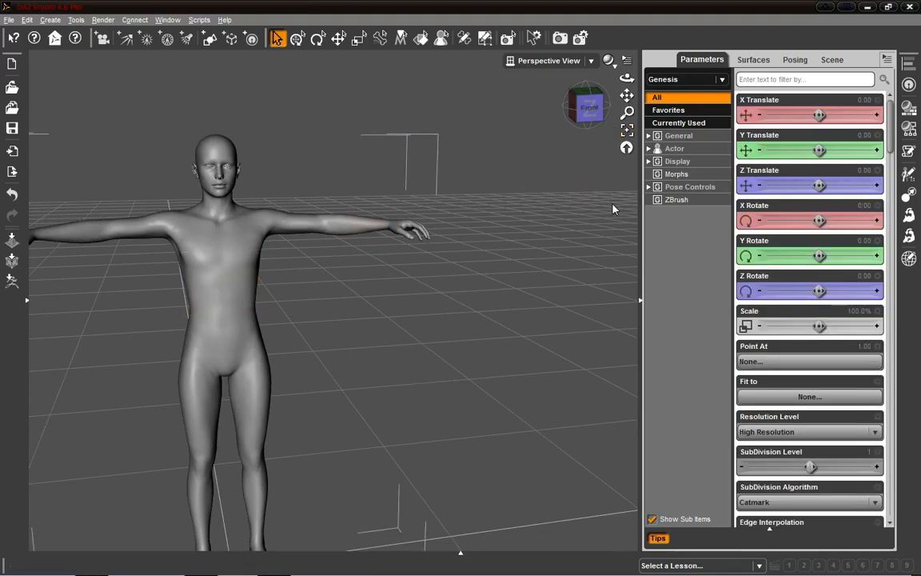
click(627, 129)
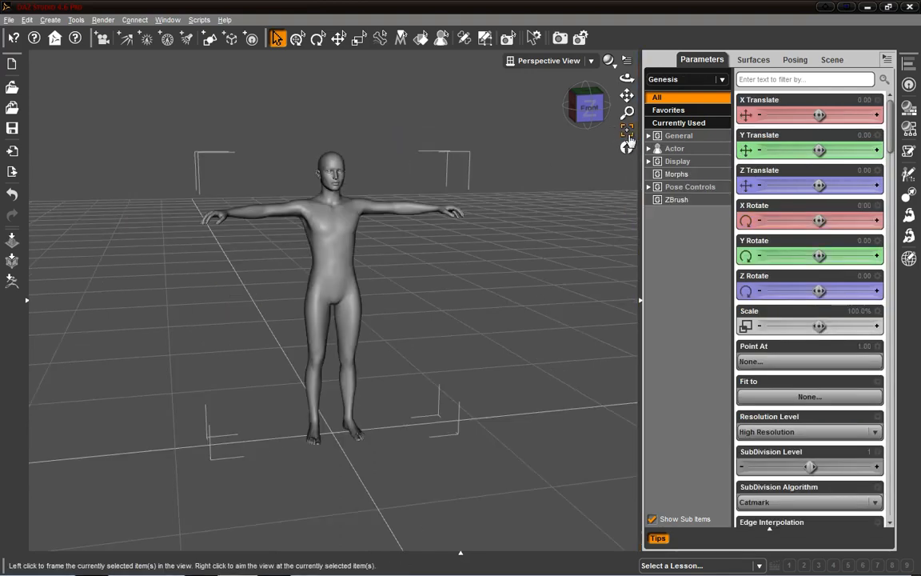
click(589, 108)
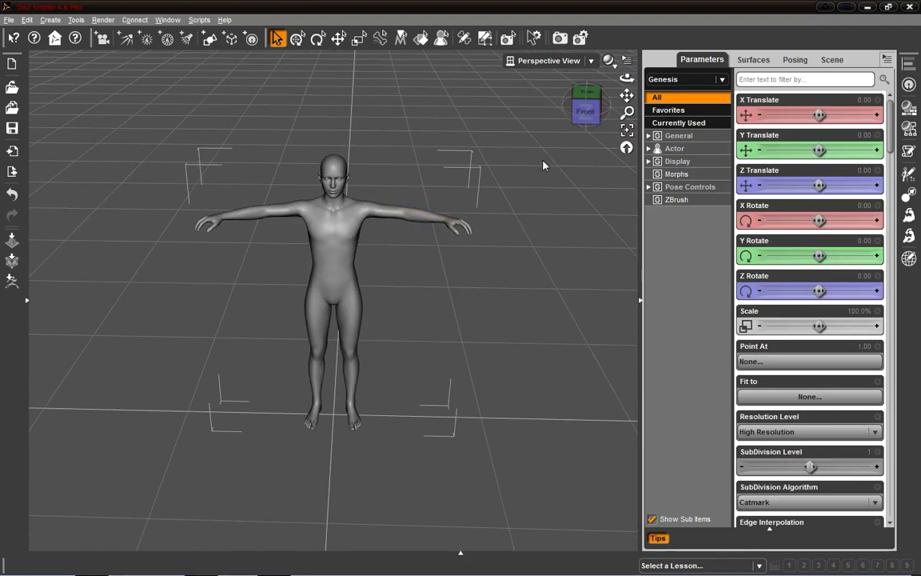
Rotate the right forearm on its X axis to a Twist of 7.24, deselect it and select the whole Genesis figure.
click(232, 227)
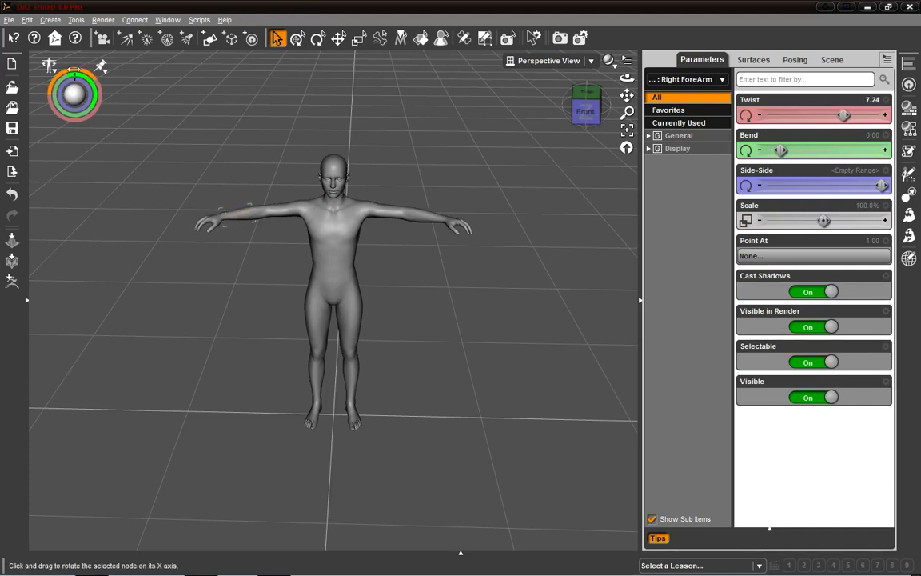
click(73, 70)
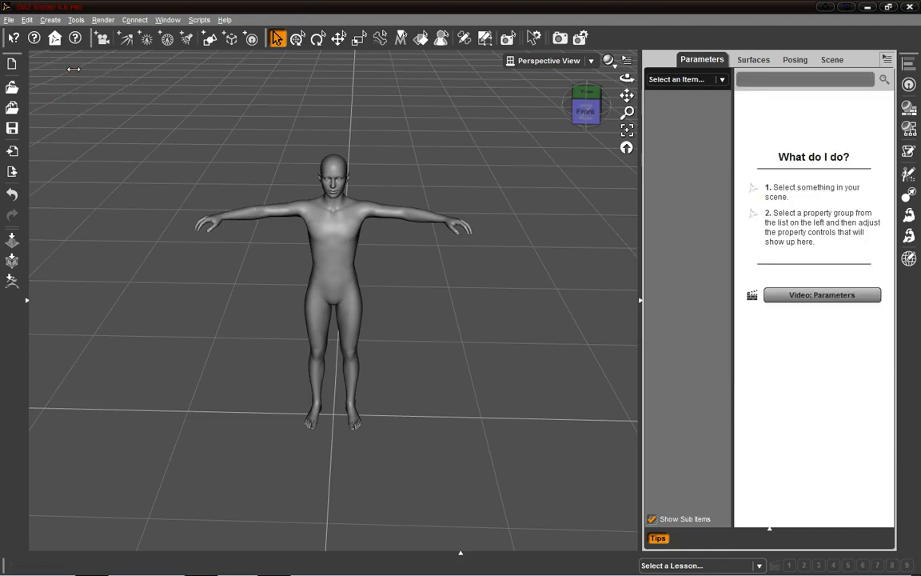
click(243, 226)
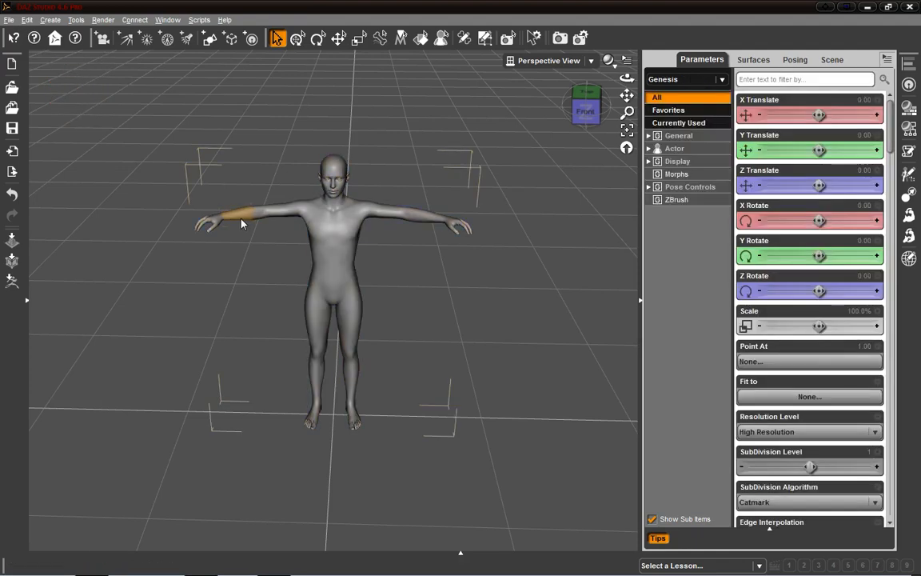
Select the right collar, rotate its Front-Back to the 26.00 limit, and reset that value to its default.
mouse_move(819, 115)
mouse_down()
mouse_move(787, 115)
mouse_move(819, 115)
mouse_up()
click(293, 213)
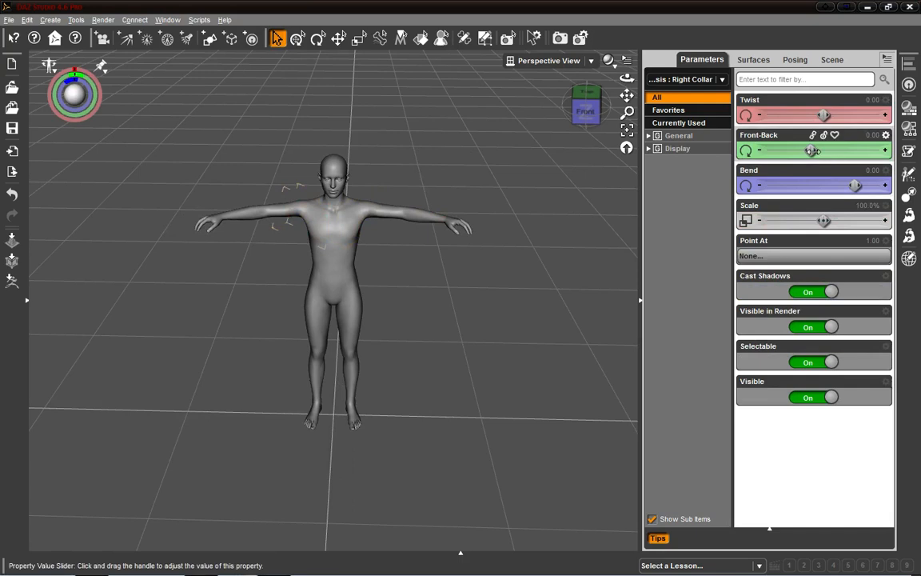
drag(811, 150, 892, 149)
key(ctrl+y)
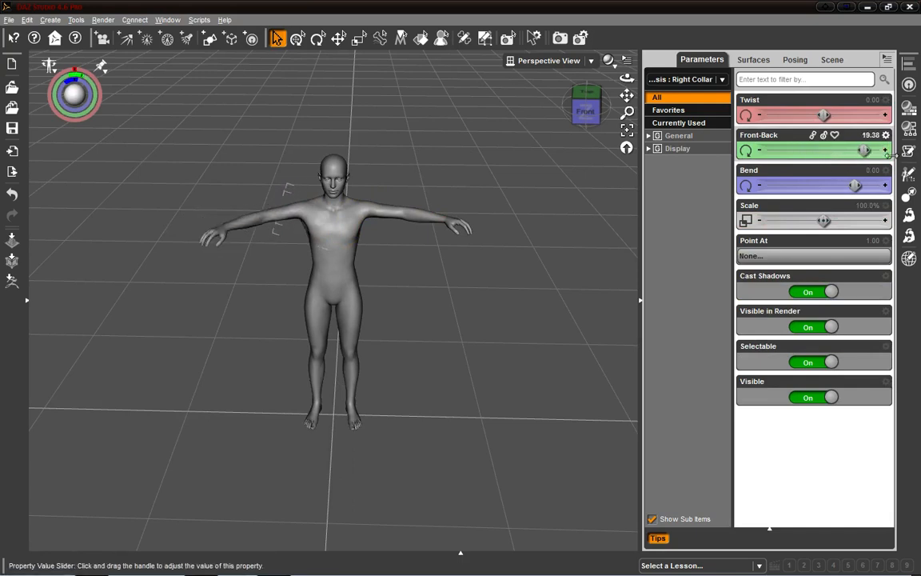
right_click(808, 155)
click(802, 156)
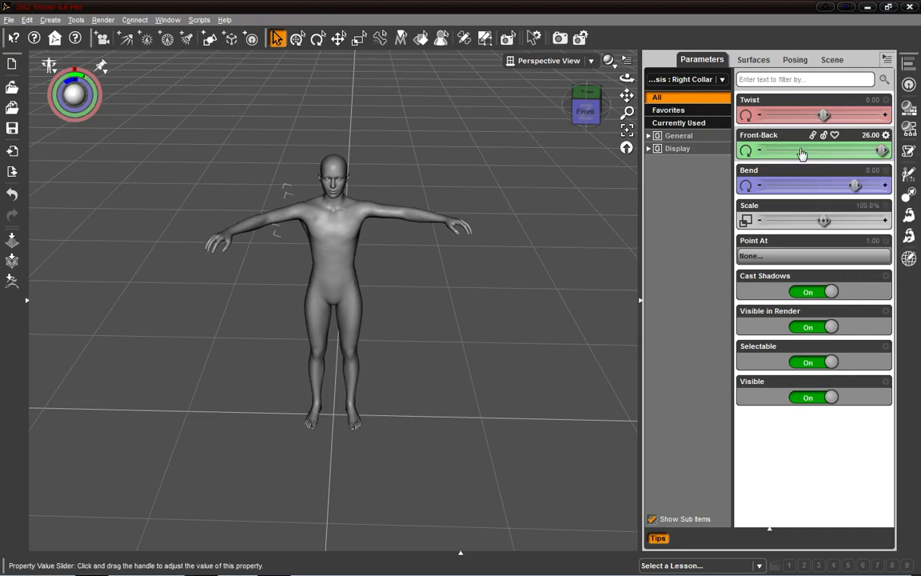
alt+click(802, 154)
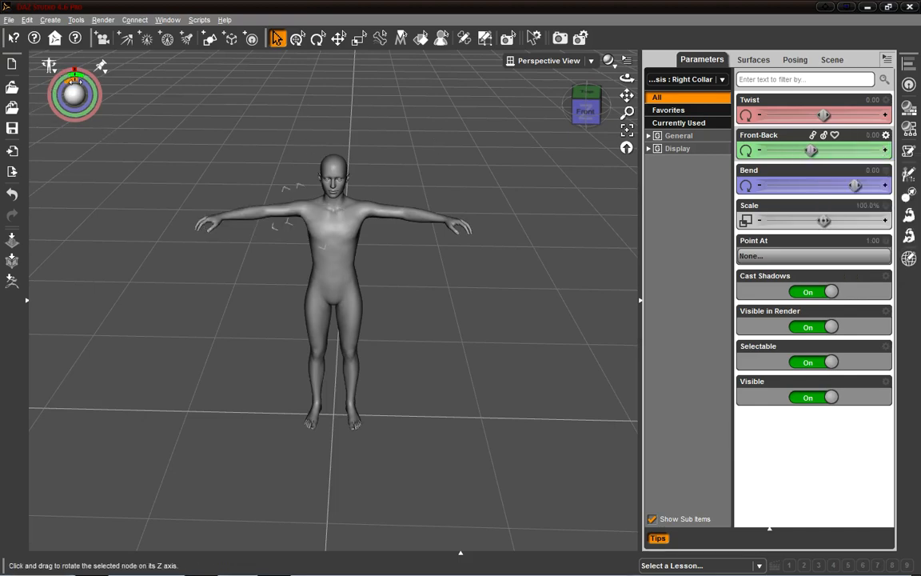
Rotate the right collar on its Z axis to a Bend of -17.52 with the rotation widget, and restore its pose.
drag(74, 80, 75, 72)
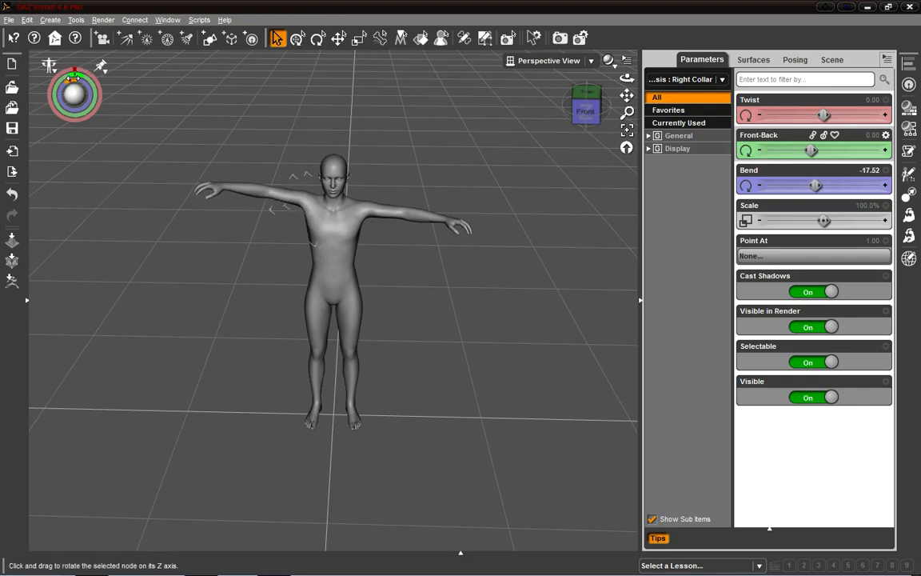
click(72, 78)
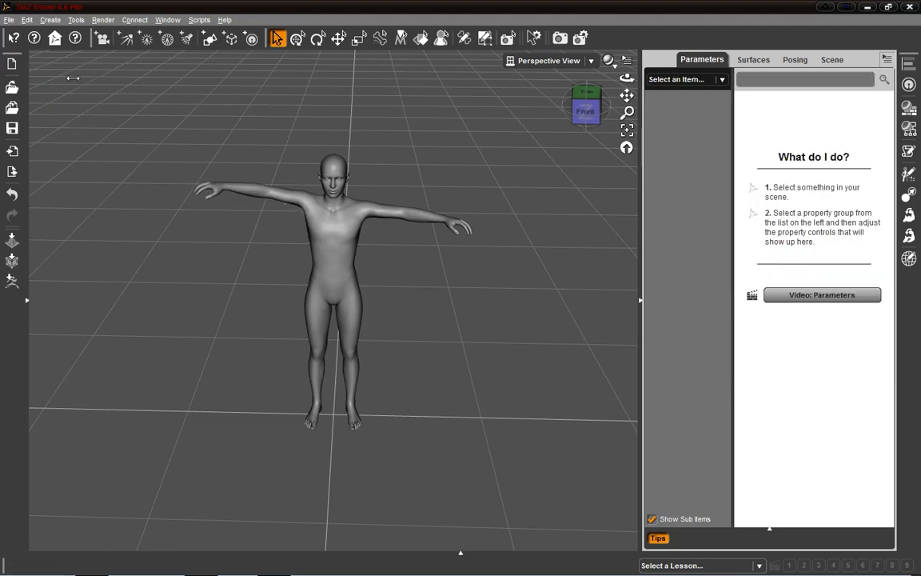
click(290, 197)
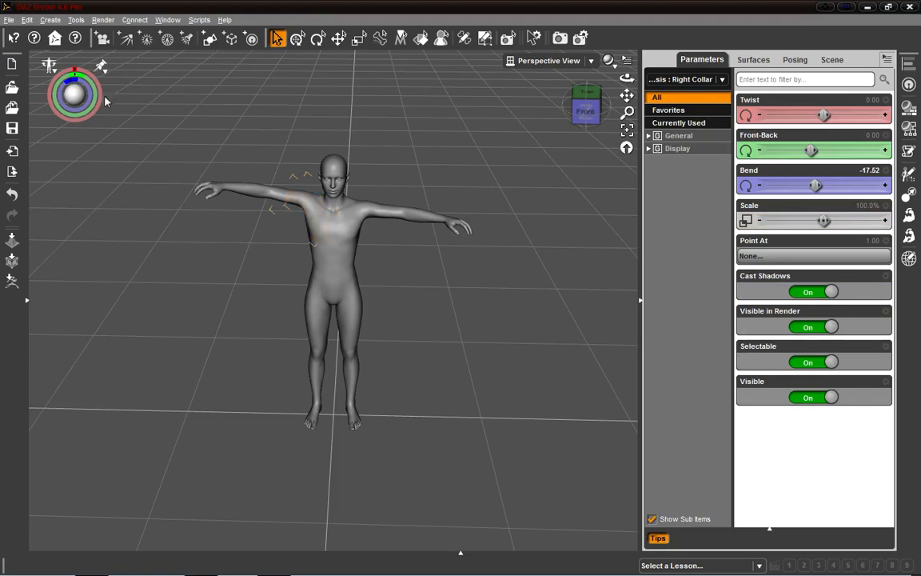
click(49, 66)
click(52, 72)
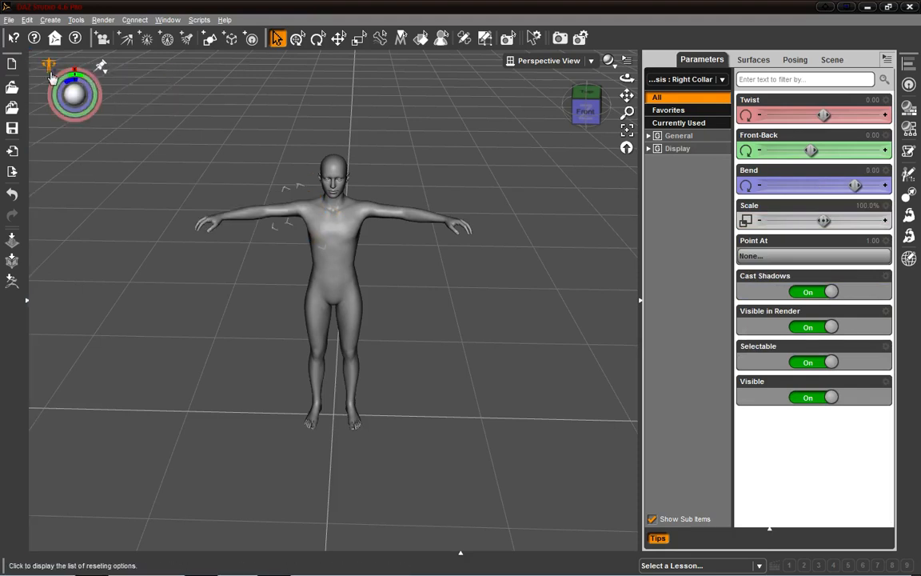
Rotate the right collar freely on all axes with the rotation widget, and reset its Front-Back, Bend and Twist.
mouse_move(74, 95)
mouse_down()
mouse_move(96, 113)
mouse_move(62, 83)
mouse_move(75, 82)
mouse_move(76, 96)
mouse_up()
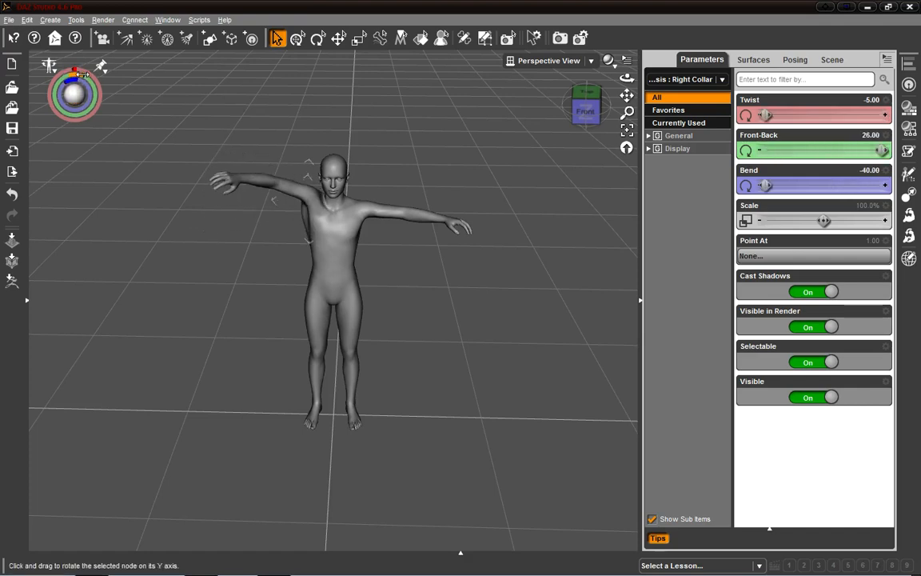
drag(73, 94, 74, 95)
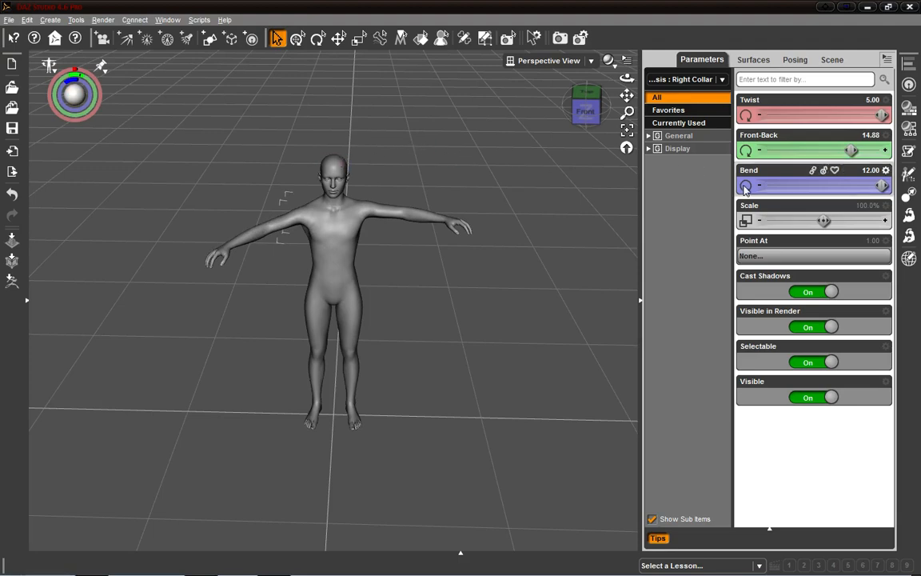
alt+click(803, 148)
alt+click(802, 183)
alt+click(796, 115)
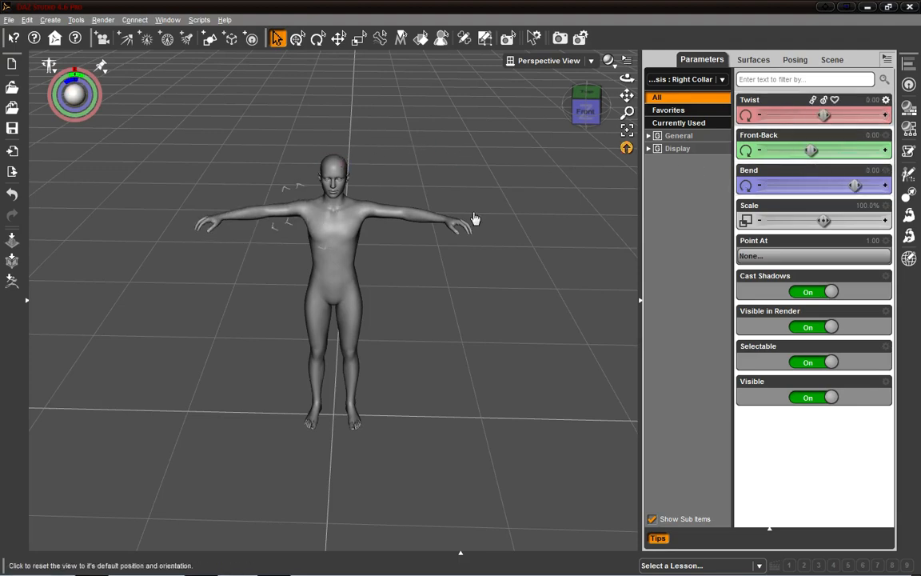
Try the Universal tool on the right collar and return to the Node Selection tool.
click(297, 38)
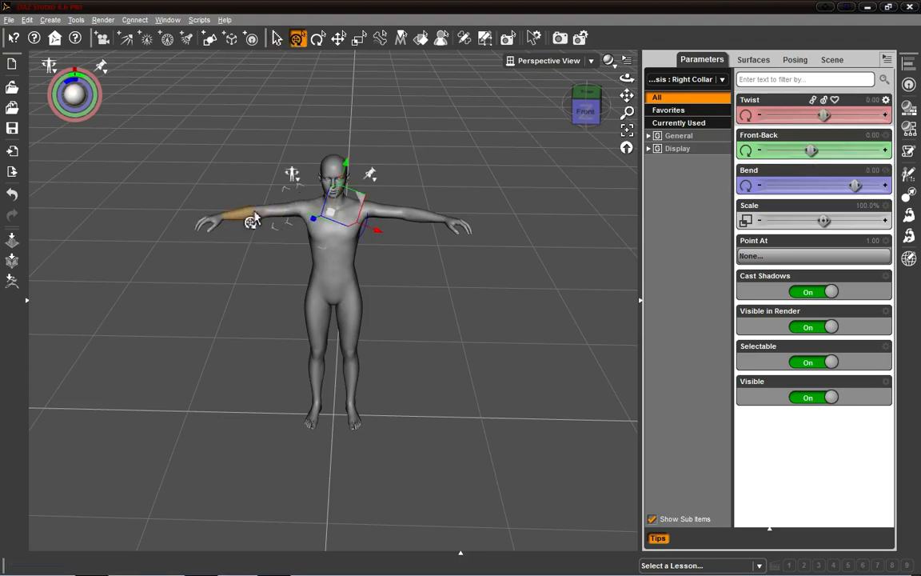
click(278, 39)
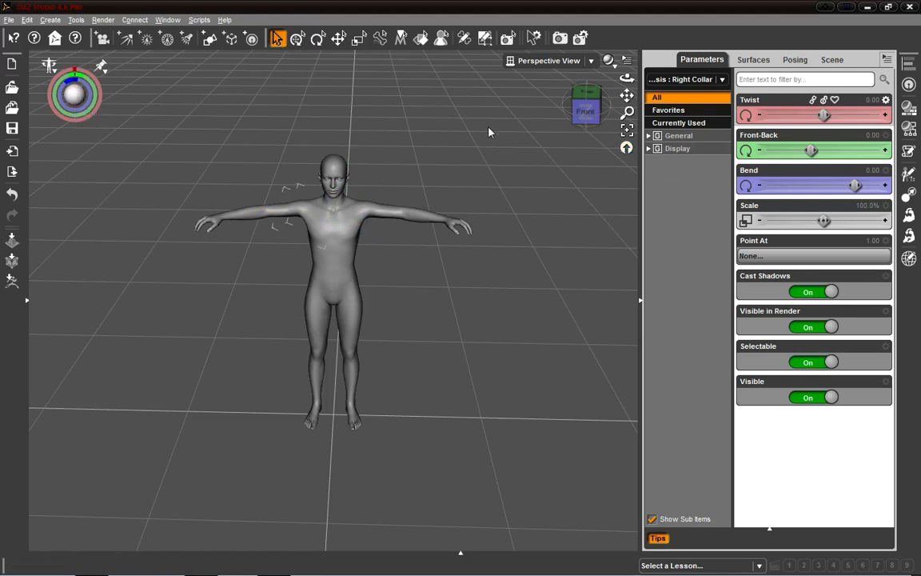
Select the head, rotate it freely on all axes with the rotation widget, and restore only the selected item's pose.
click(337, 169)
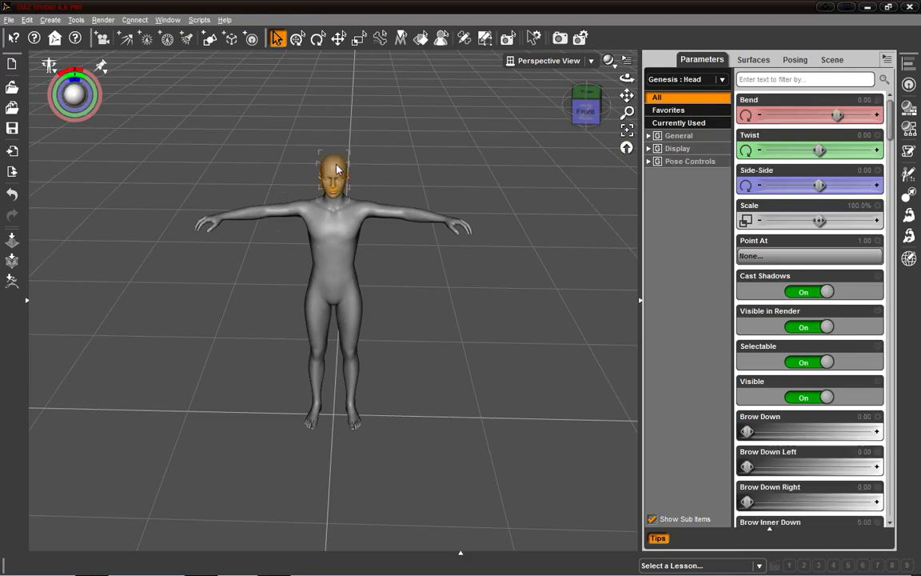
drag(316, 168, 297, 158)
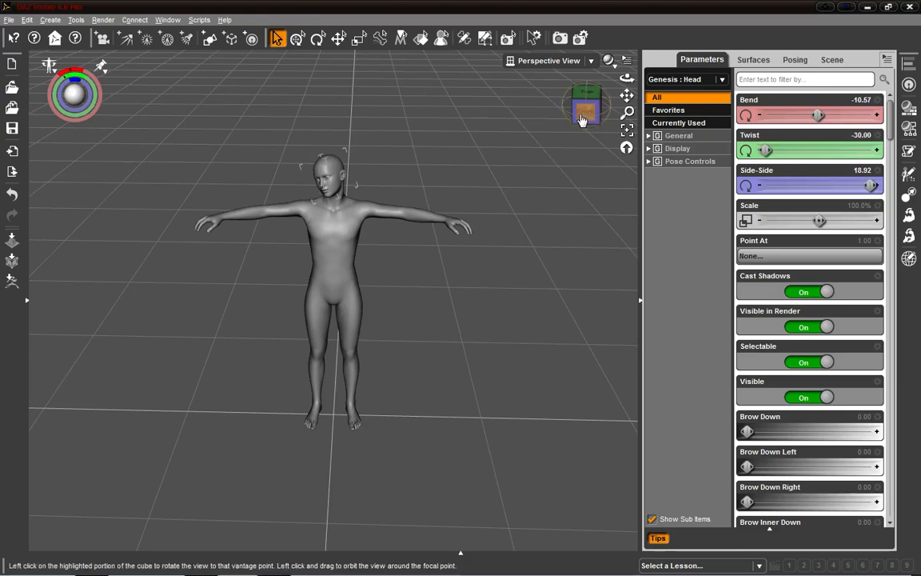
drag(582, 119, 606, 119)
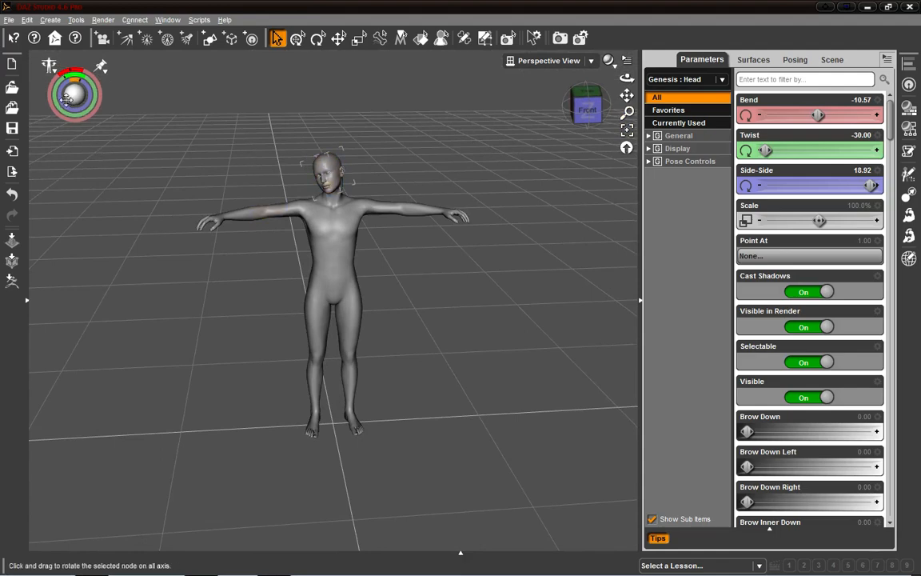
drag(74, 93, 68, 95)
click(49, 65)
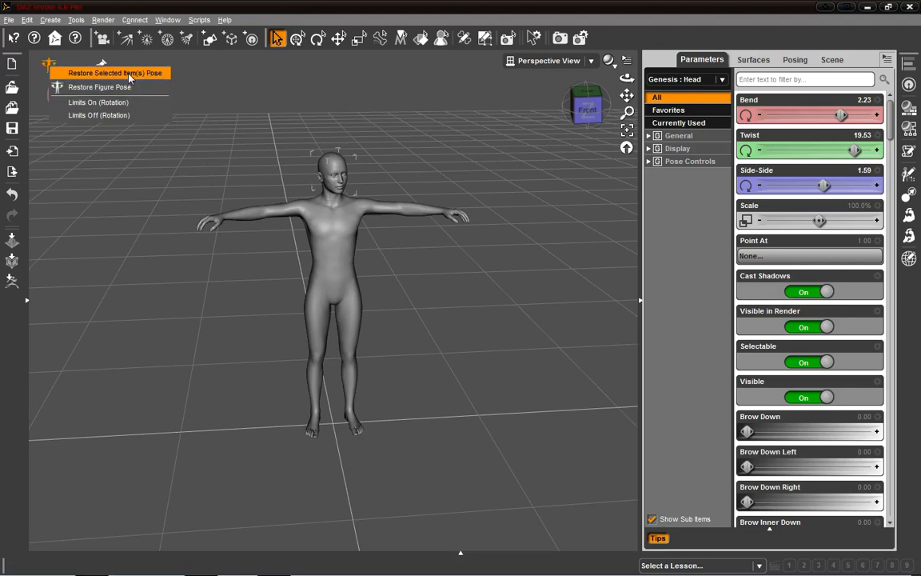
click(129, 74)
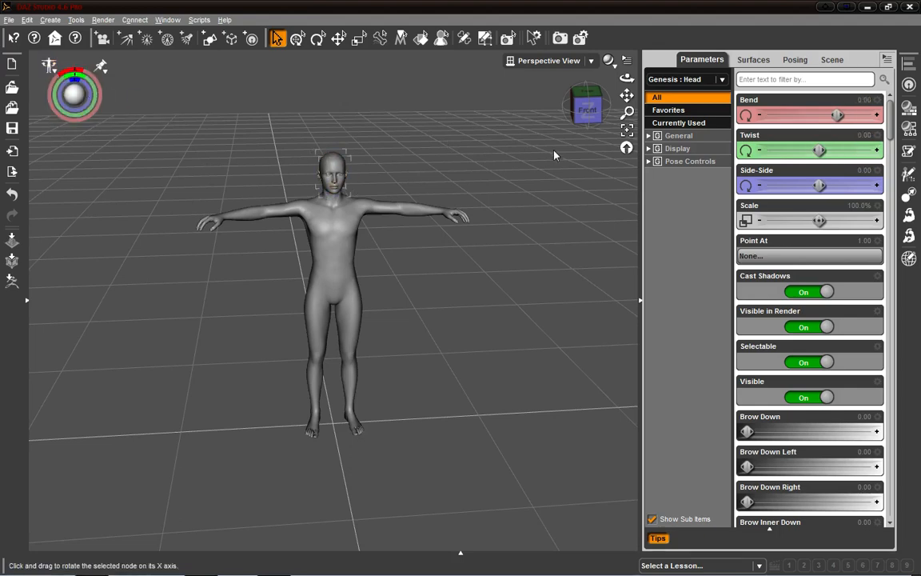
Pose the head with Bend -4.50, Twist 7.63 and Side-Side -11.24, and restore the whole figure's pose.
scroll(548, 152, up, 4)
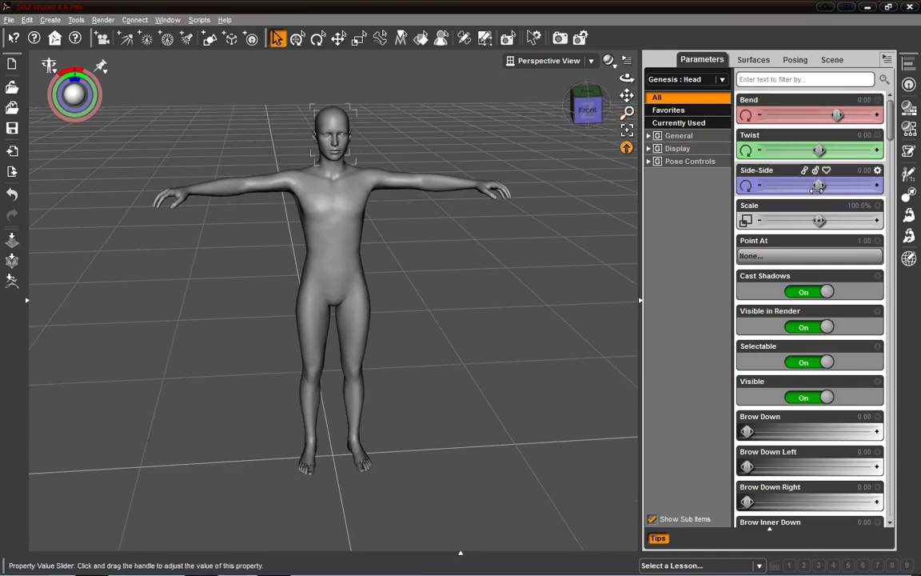
drag(816, 185, 688, 168)
drag(824, 112, 816, 151)
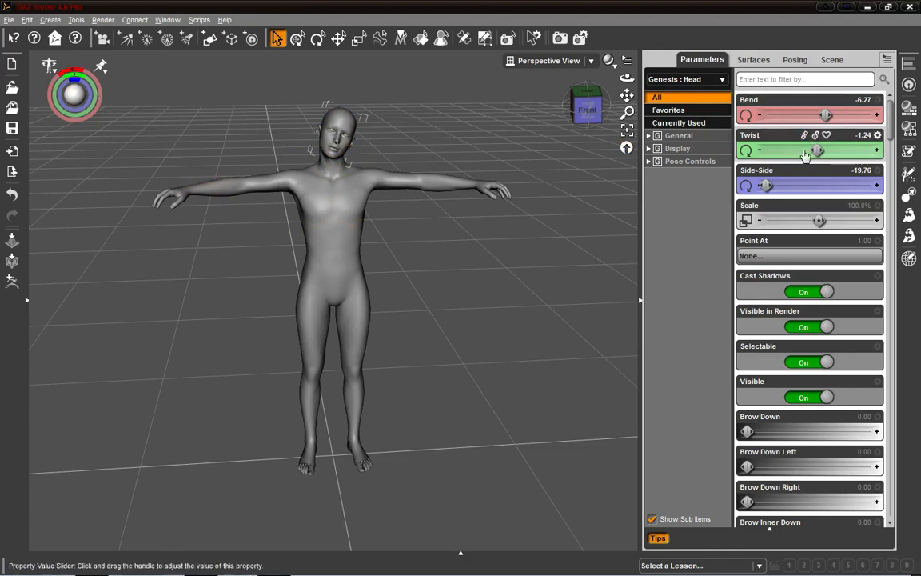
drag(830, 112, 832, 116)
mouse_move(819, 150)
mouse_down()
mouse_move(765, 151)
mouse_move(834, 150)
mouse_up()
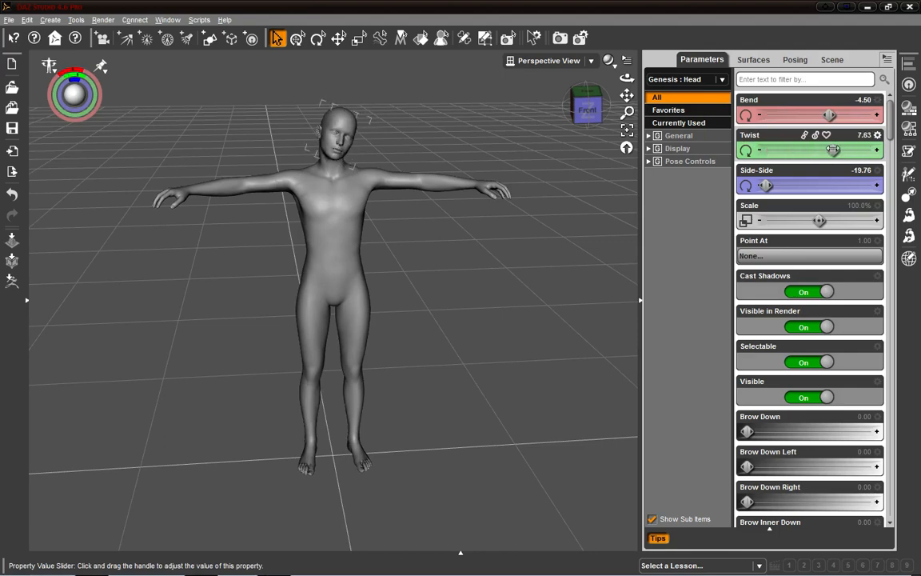
drag(766, 184, 790, 184)
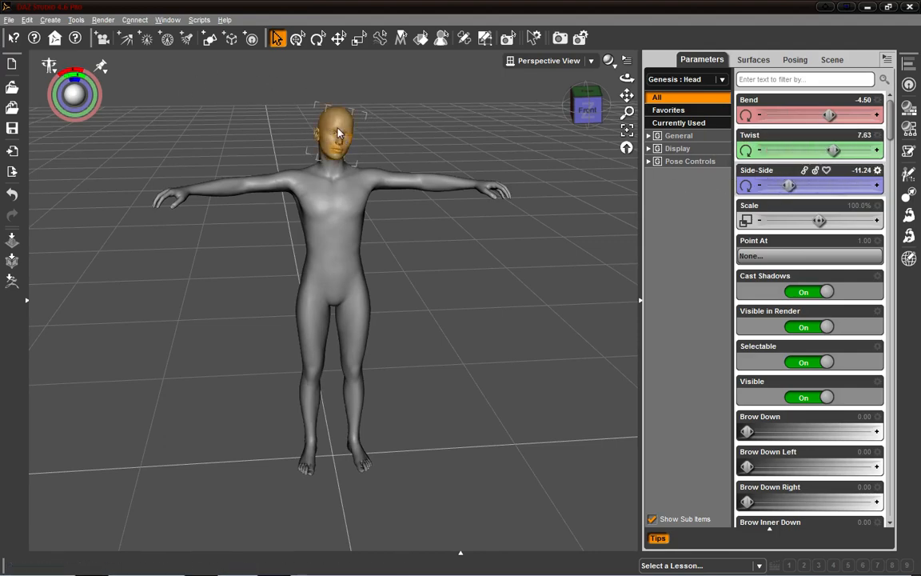
click(48, 70)
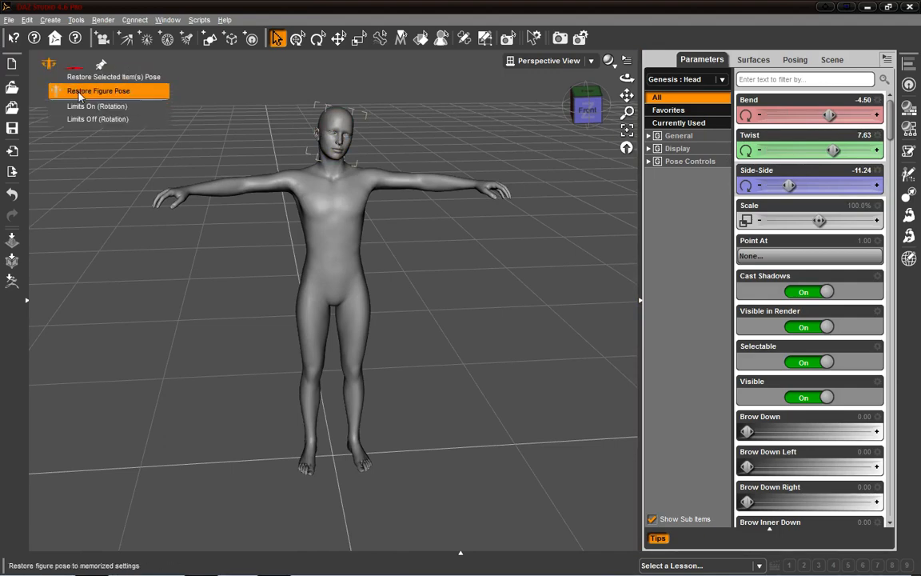
click(80, 91)
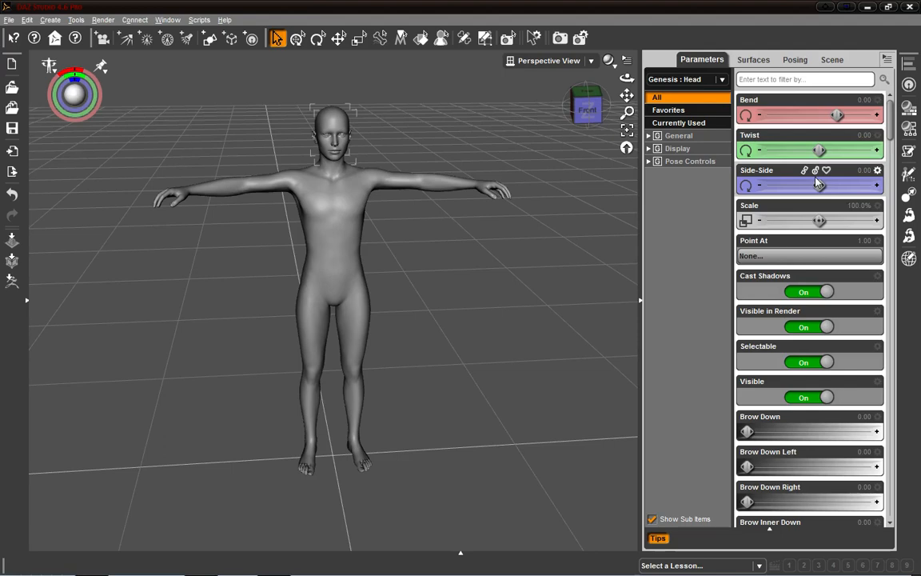
Bend the head forward to 20.00 and reset its Bend to the default.
click(576, 110)
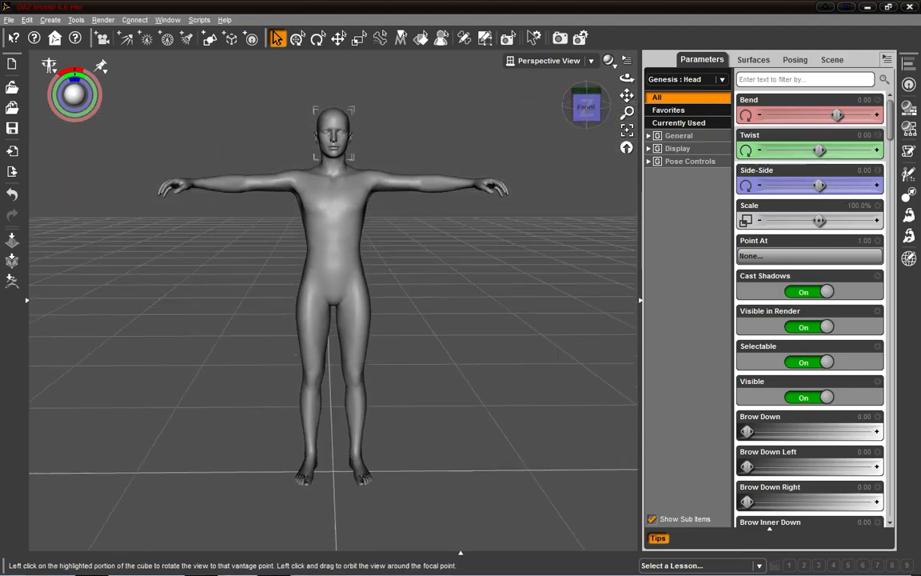
mouse_move(582, 106)
mouse_down()
mouse_move(520, 106)
mouse_move(624, 128)
mouse_move(602, 111)
mouse_move(583, 117)
mouse_up()
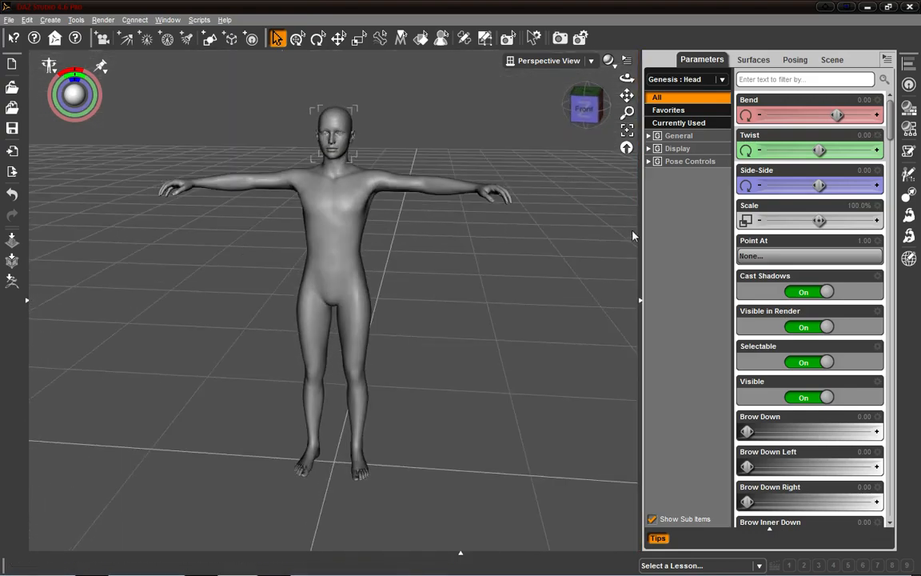
click(576, 118)
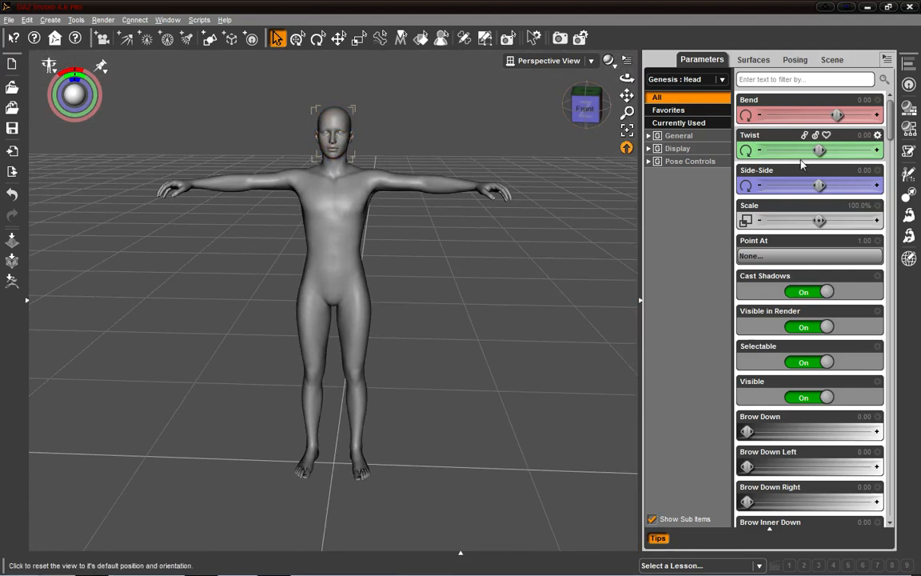
drag(819, 151, 821, 149)
drag(836, 115, 875, 116)
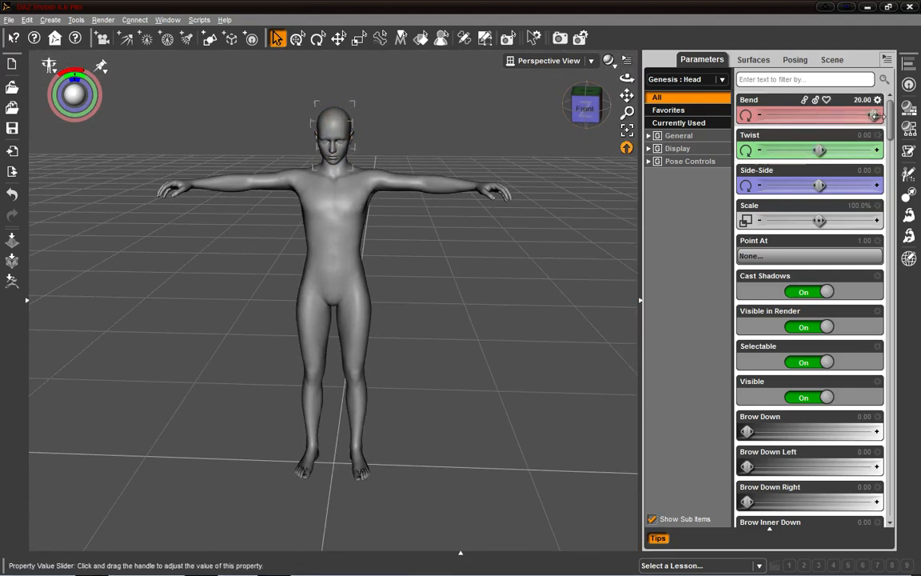
alt+click(822, 120)
Tilt the head to a Side-Side of about -16 and the neck to a Side-Side of 19.78.
drag(815, 186, 697, 168)
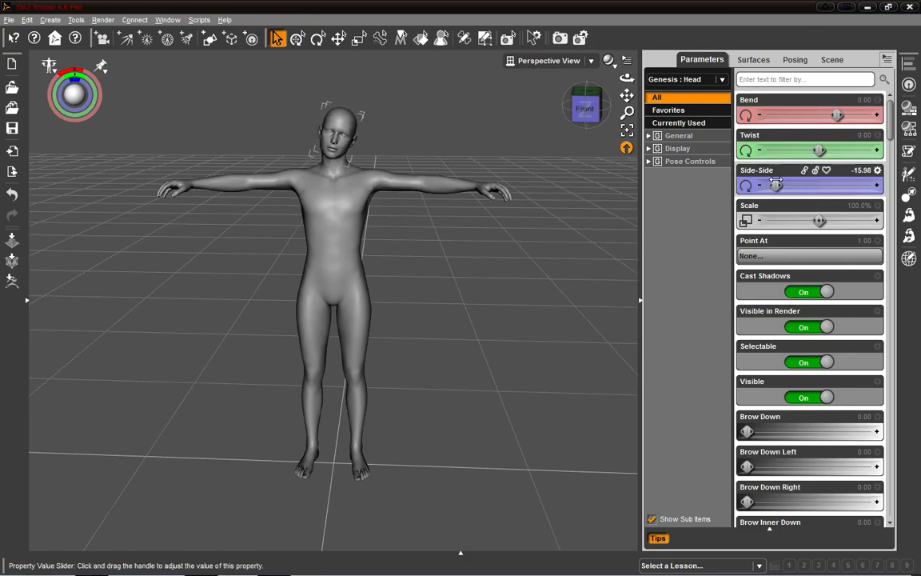
click(339, 169)
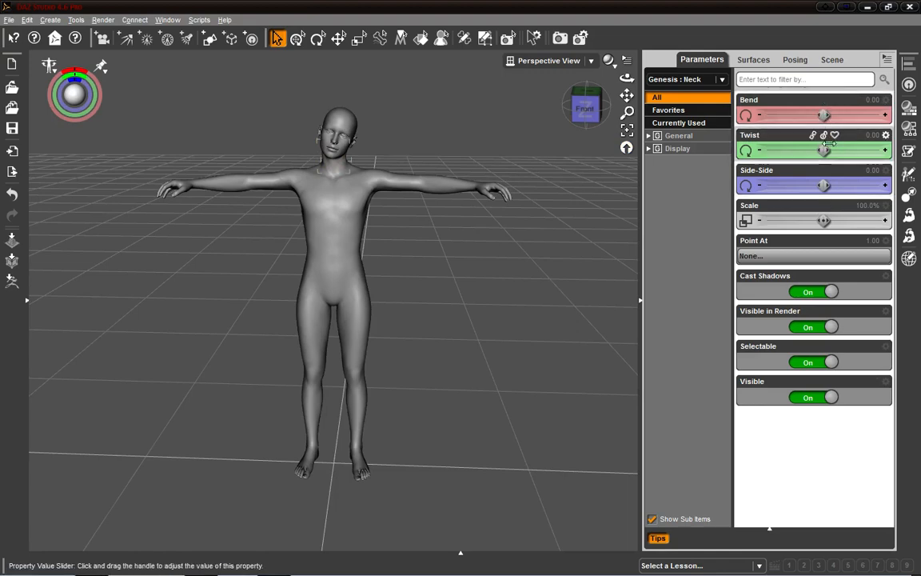
drag(827, 148, 818, 147)
key(ctrl+z)
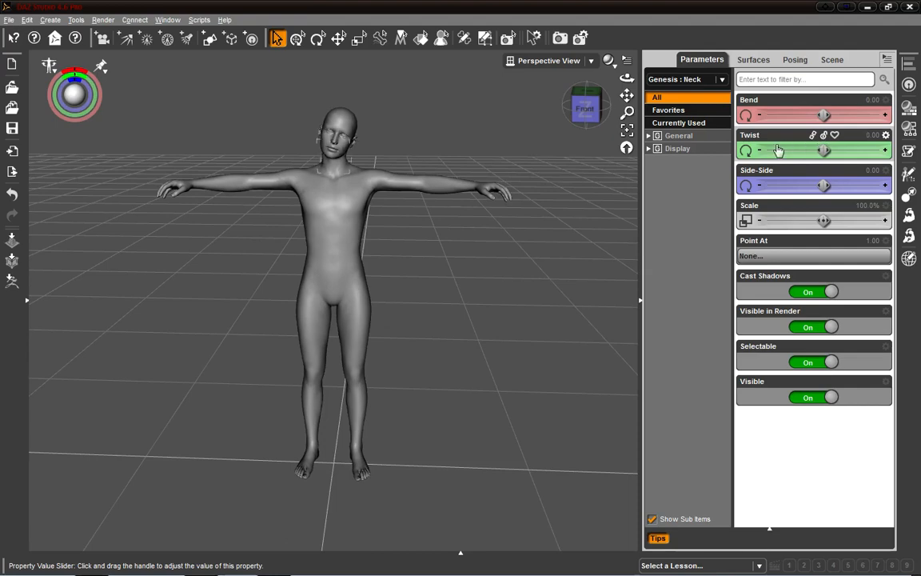
drag(832, 184, 870, 199)
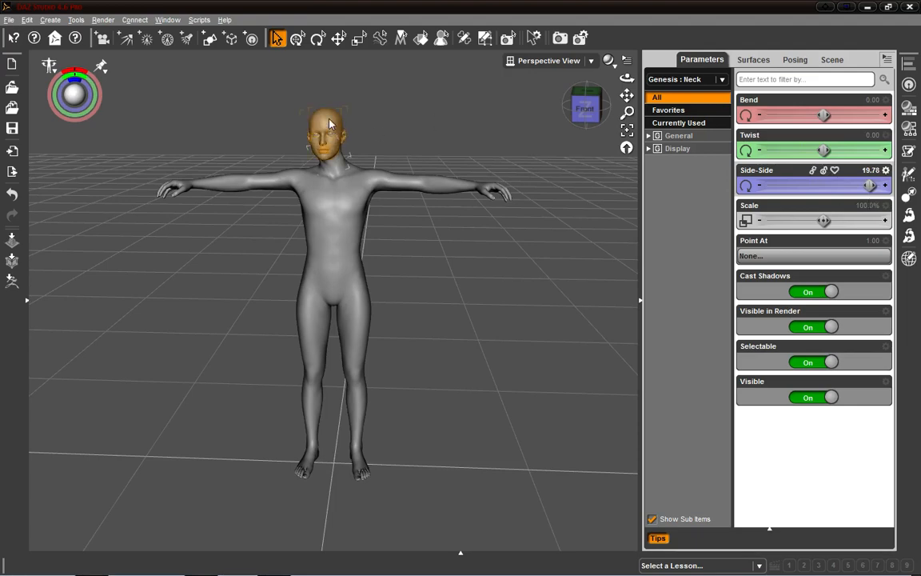
Select the head and set its Side-Side to -20.00 to counter the neck's tilt.
click(329, 123)
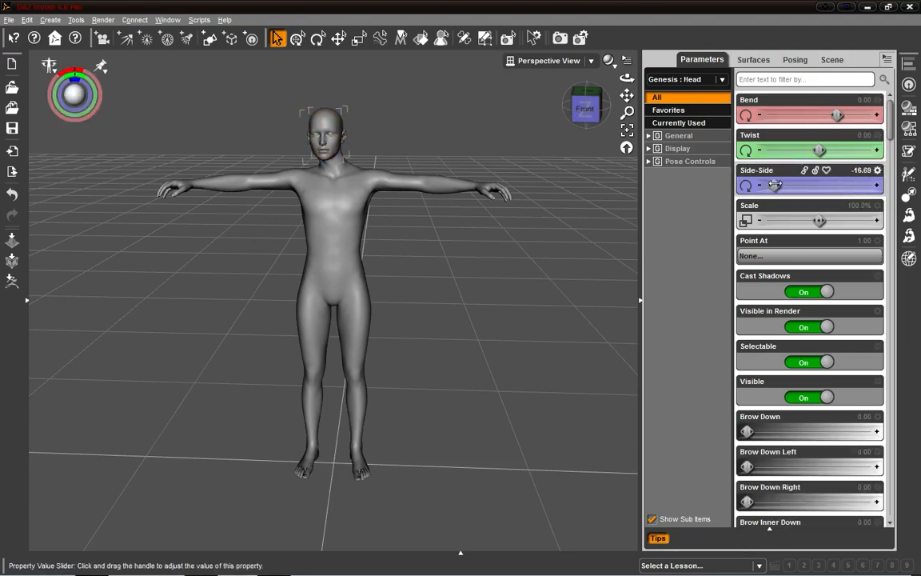
drag(774, 184, 658, 202)
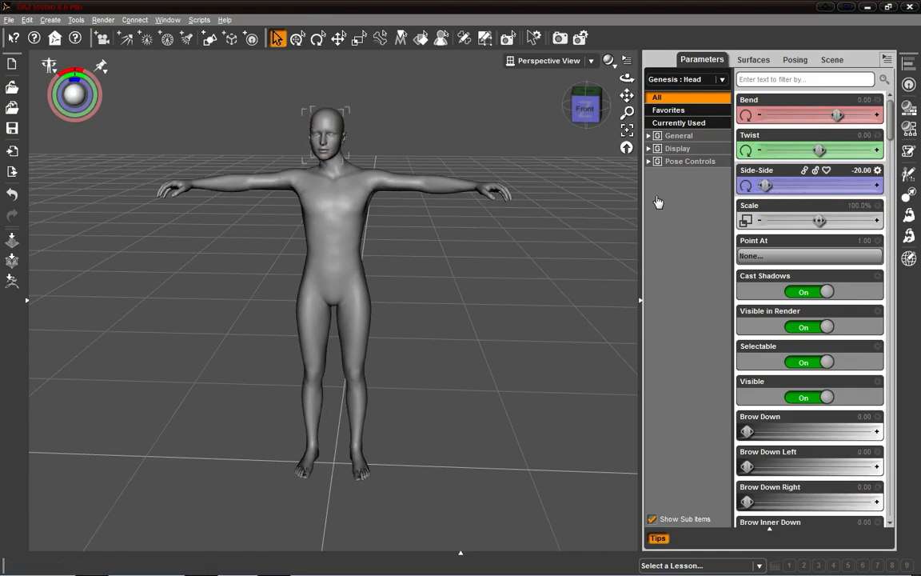
drag(585, 117, 664, 110)
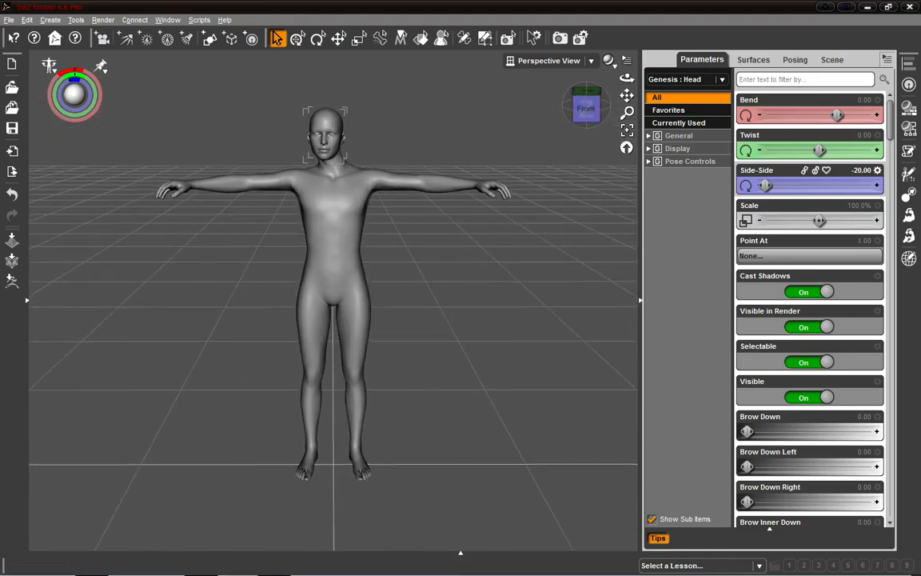
Twist the head to 7.28 and tilt the neck sideways with its Side-Side rotation.
mouse_move(766, 185)
mouse_down()
mouse_move(812, 185)
mouse_move(766, 183)
mouse_up()
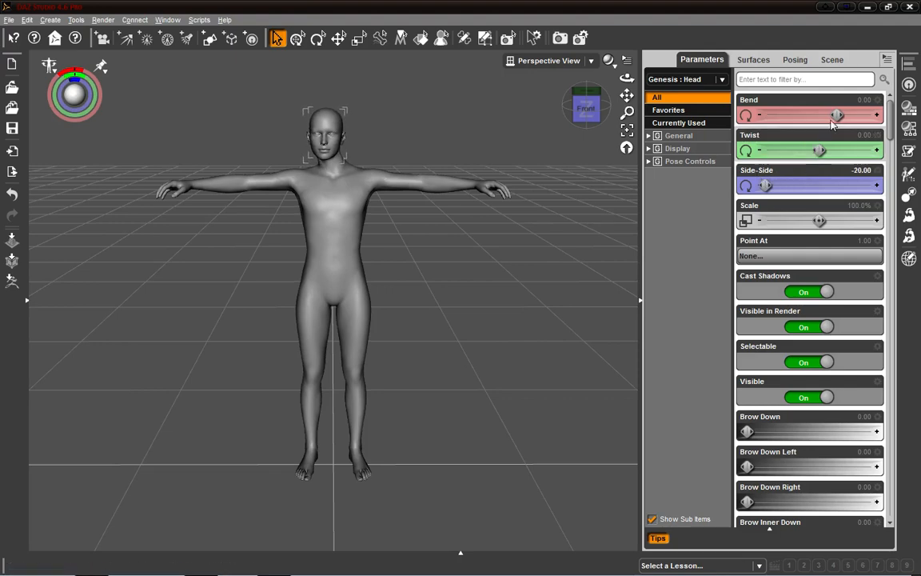
mouse_move(820, 150)
mouse_down()
mouse_move(849, 150)
mouse_move(803, 149)
mouse_move(834, 149)
mouse_up()
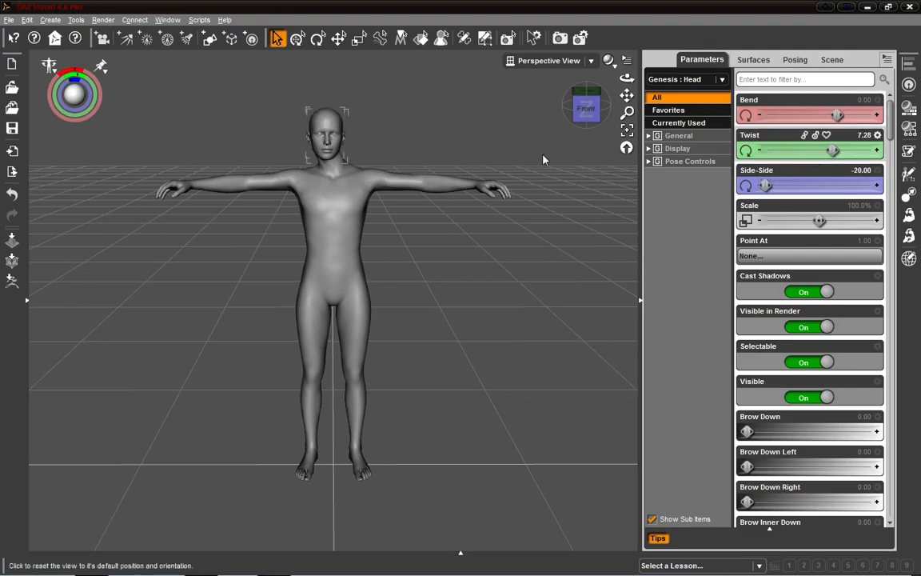
click(326, 169)
drag(823, 185, 699, 191)
Select the head and set its Twist to -2.31 and Side-Side to 20.00.
click(339, 147)
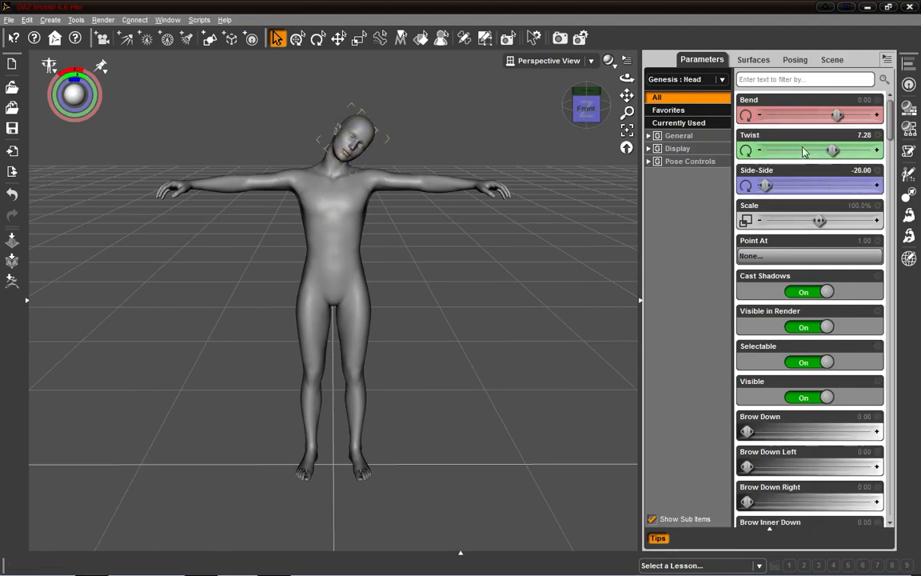
drag(835, 149, 815, 149)
drag(765, 186, 914, 192)
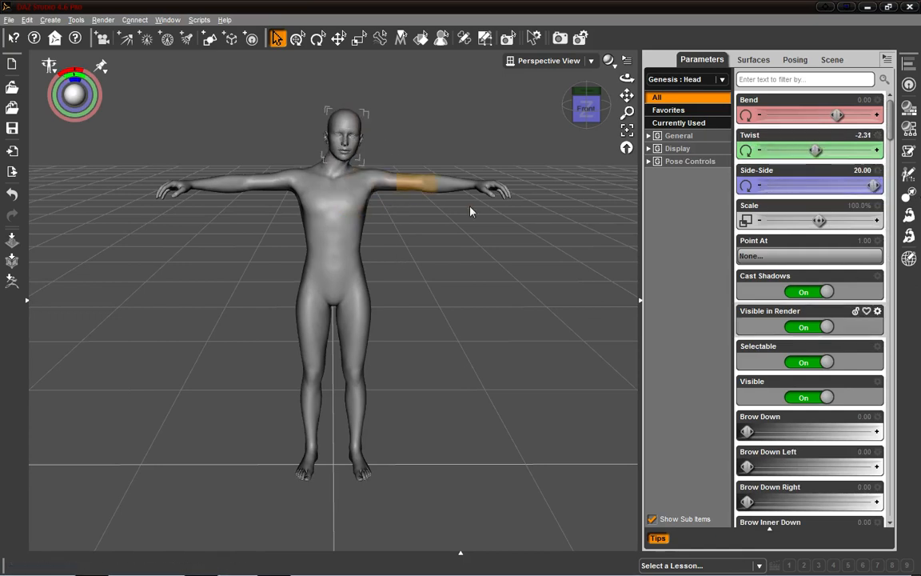
Reset the head's Twist and Side-Side to their defaults and restore the whole figure's pose.
alt+click(790, 149)
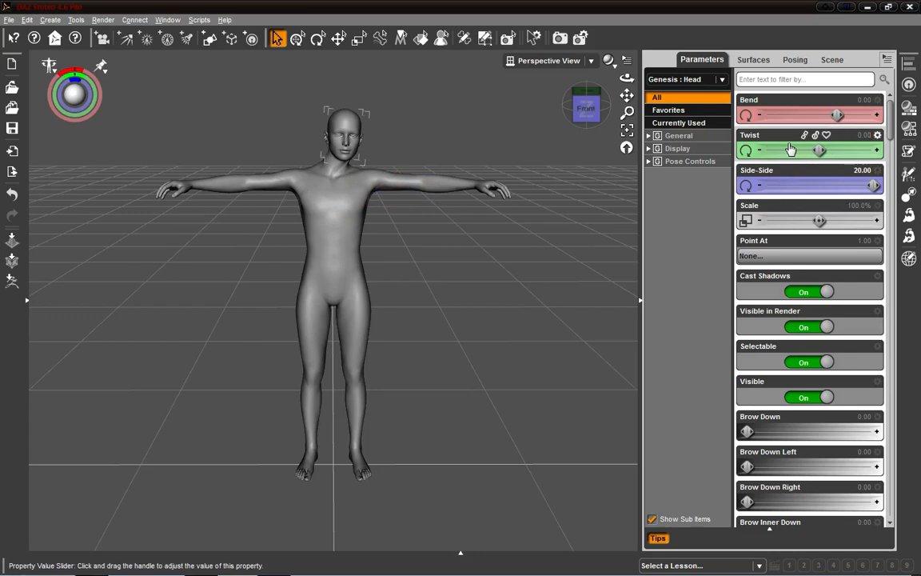
alt+click(801, 190)
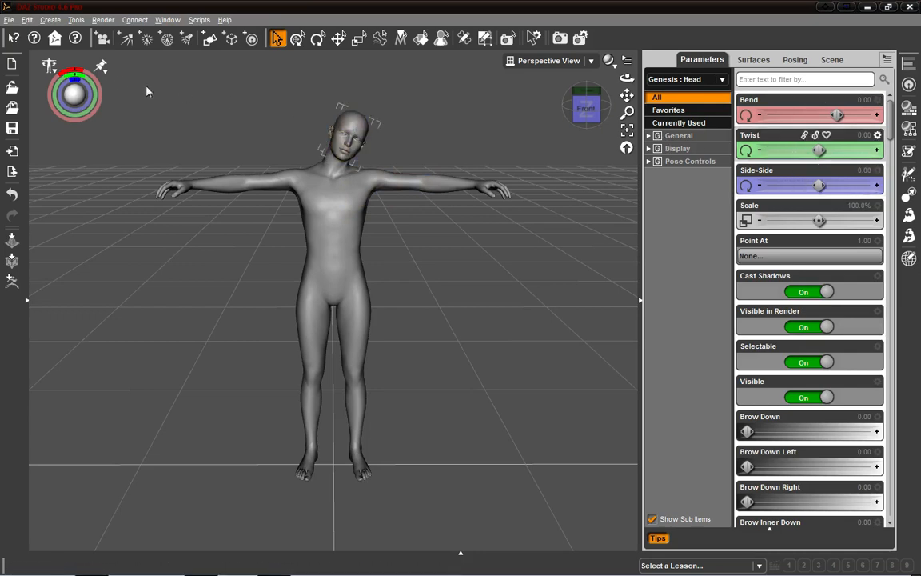
click(48, 66)
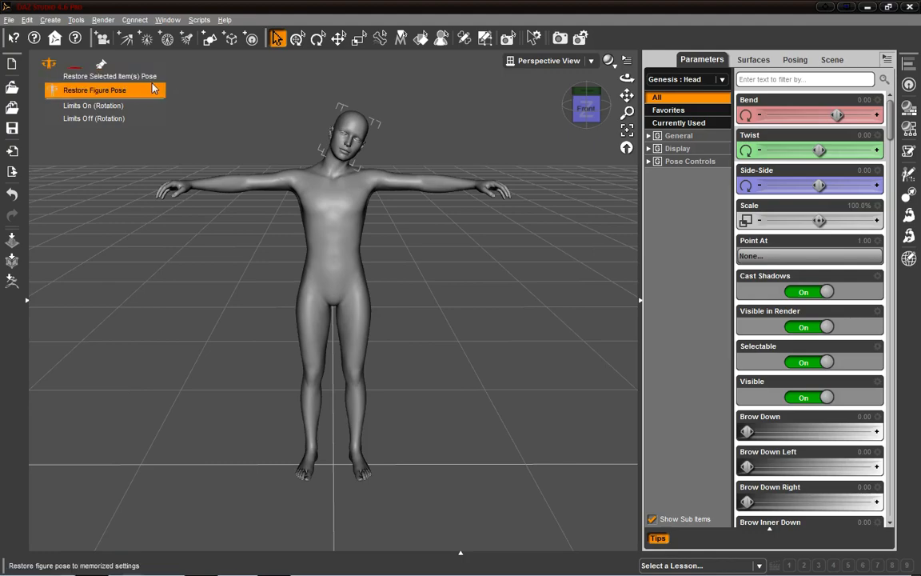
click(104, 90)
Select the right thigh while viewing the figure from its right side.
mouse_move(587, 108)
mouse_down()
mouse_move(556, 112)
mouse_move(588, 110)
mouse_move(582, 120)
mouse_up()
scroll(528, 209, up, 2)
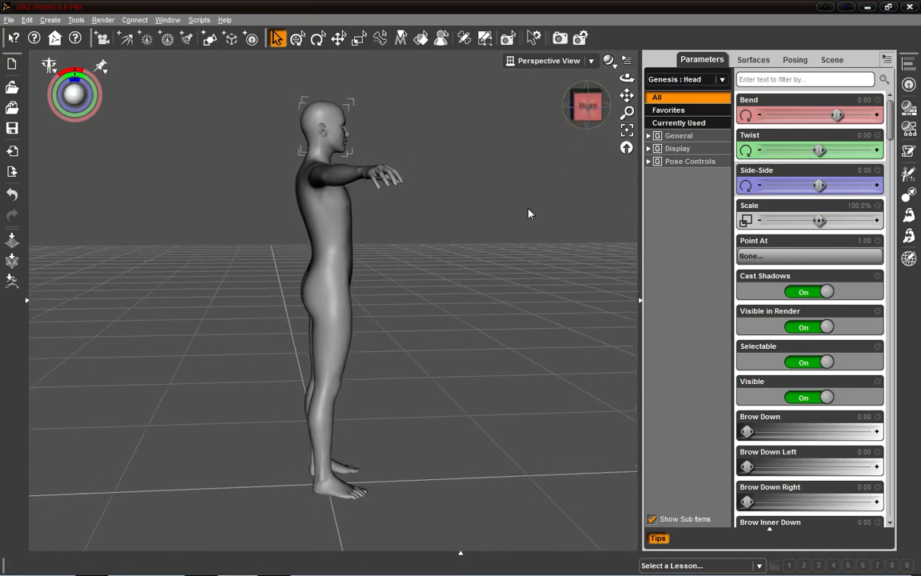
scroll(529, 209, down, 3)
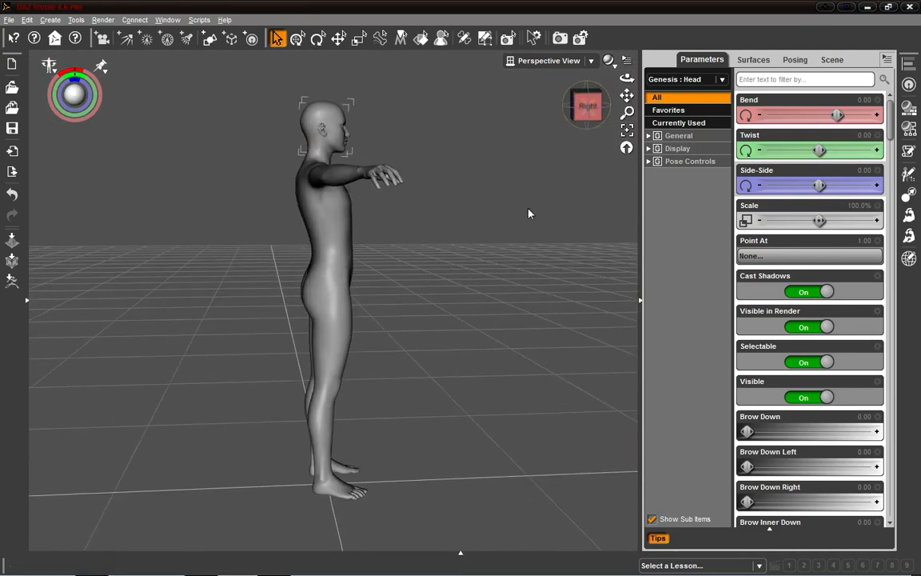
click(342, 331)
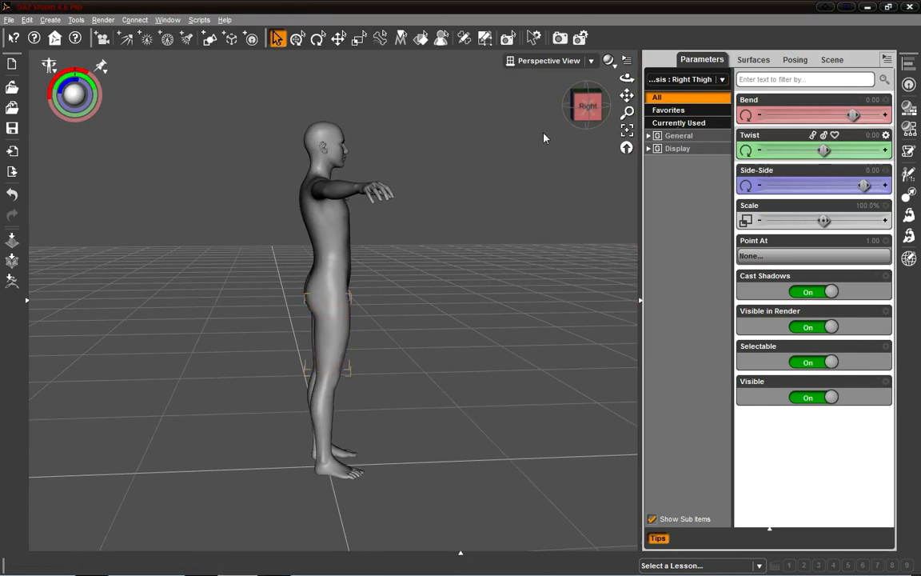
Lower the left arm by setting the left shoulder's Bend to -66.54.
drag(587, 109, 440, 276)
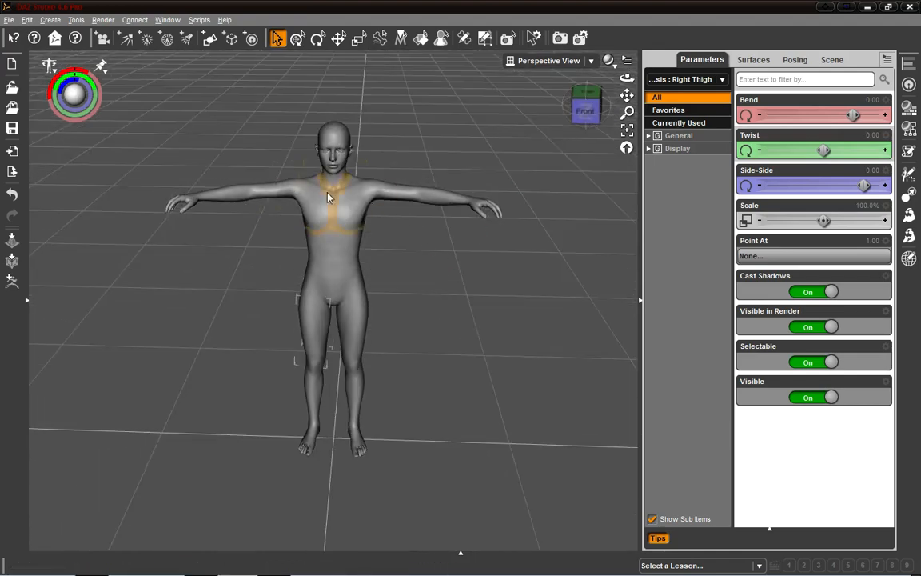
click(373, 194)
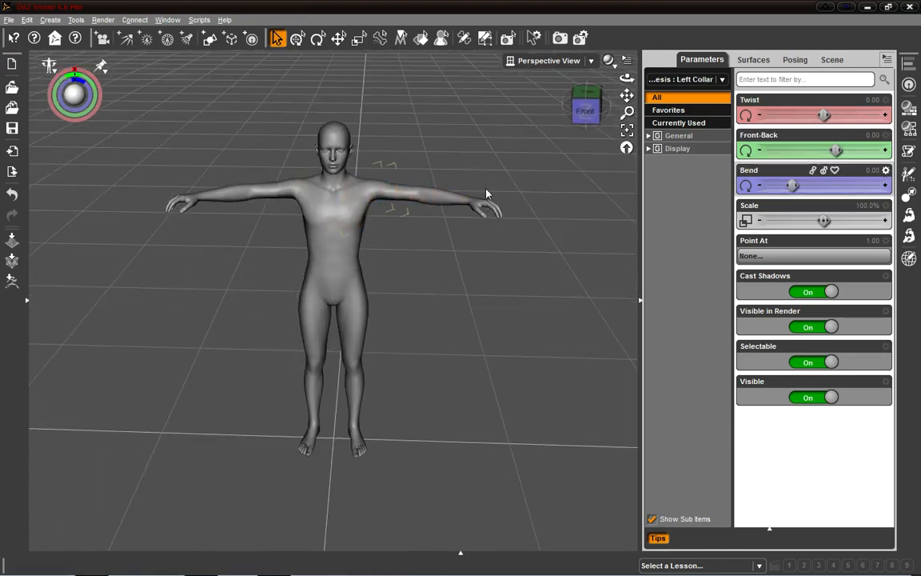
click(423, 198)
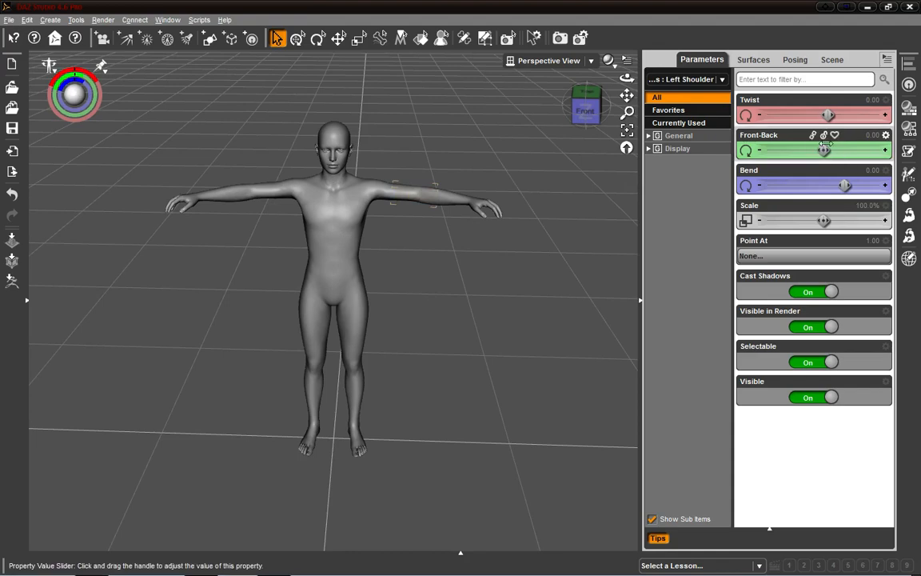
drag(845, 185, 773, 185)
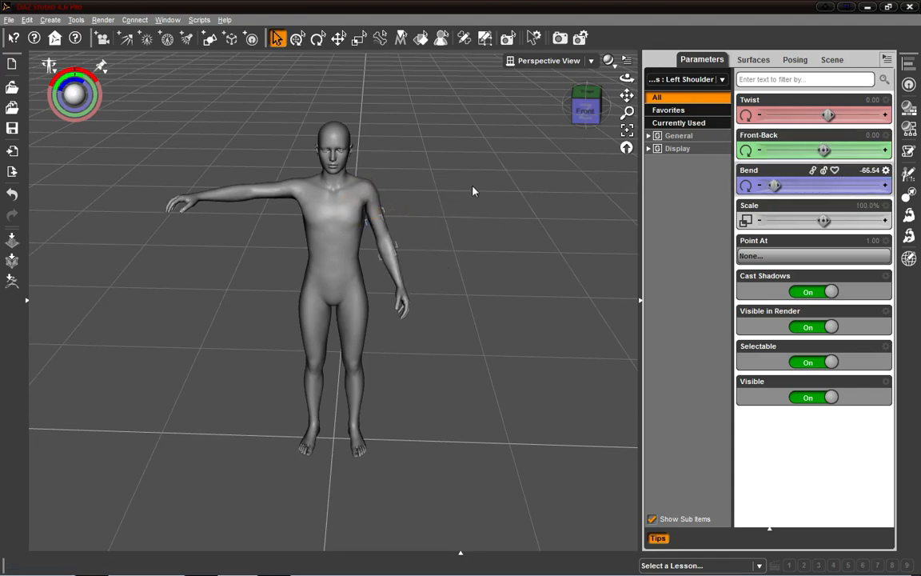
Set the left collar's Front-Back to 1.41 and Bend to 19.71, and try out its Twist.
click(356, 201)
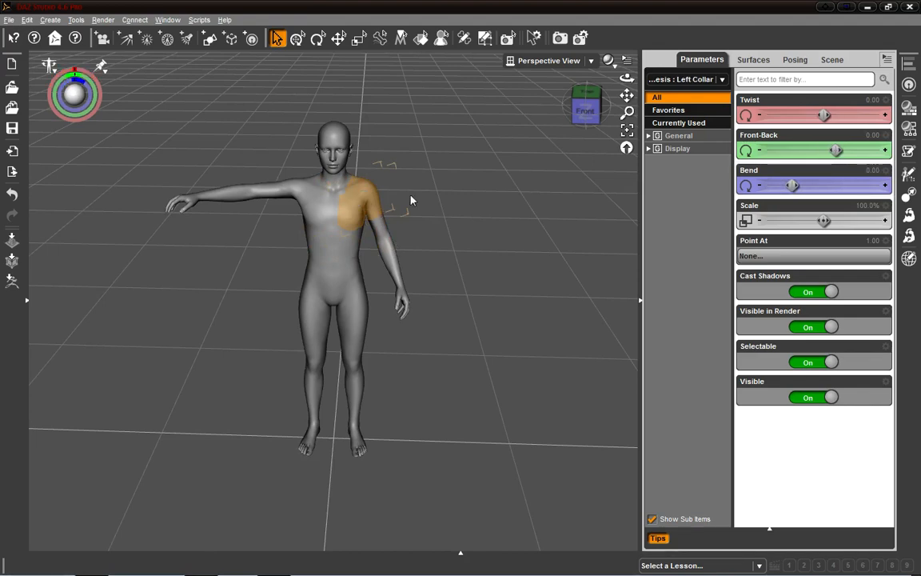
drag(833, 151, 836, 162)
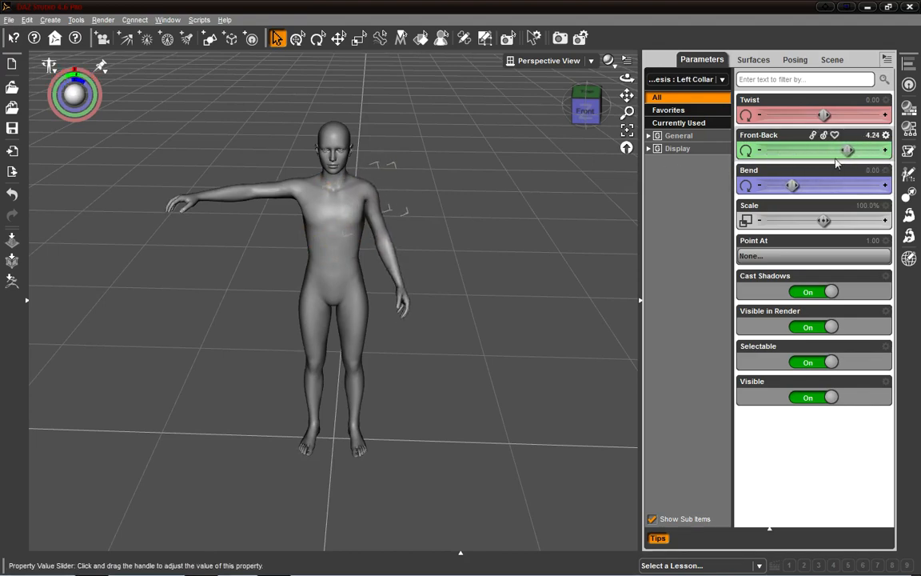
drag(791, 187, 834, 177)
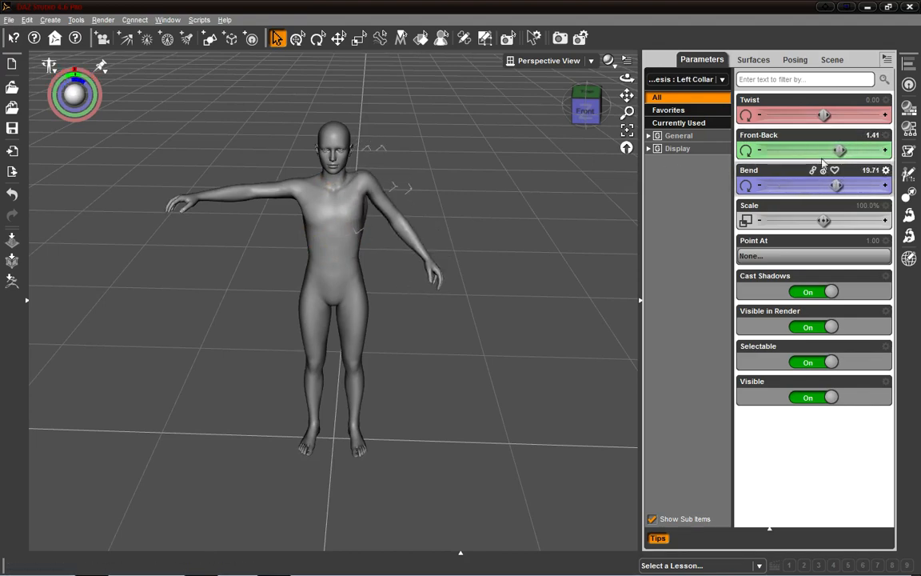
drag(816, 120, 800, 122)
Reset the left collar's Twist, Front-Back and Bend to their default values.
alt+click(798, 120)
alt+click(794, 152)
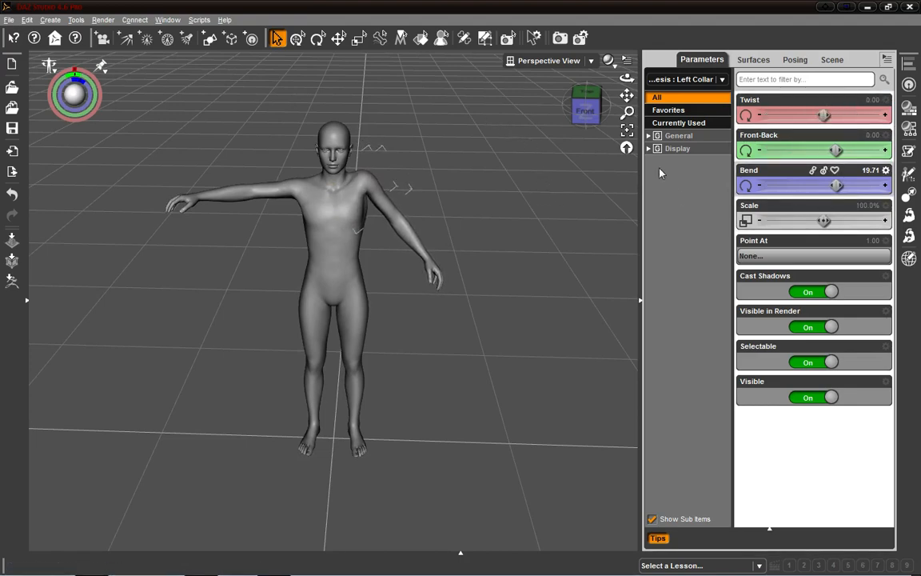
alt+click(789, 185)
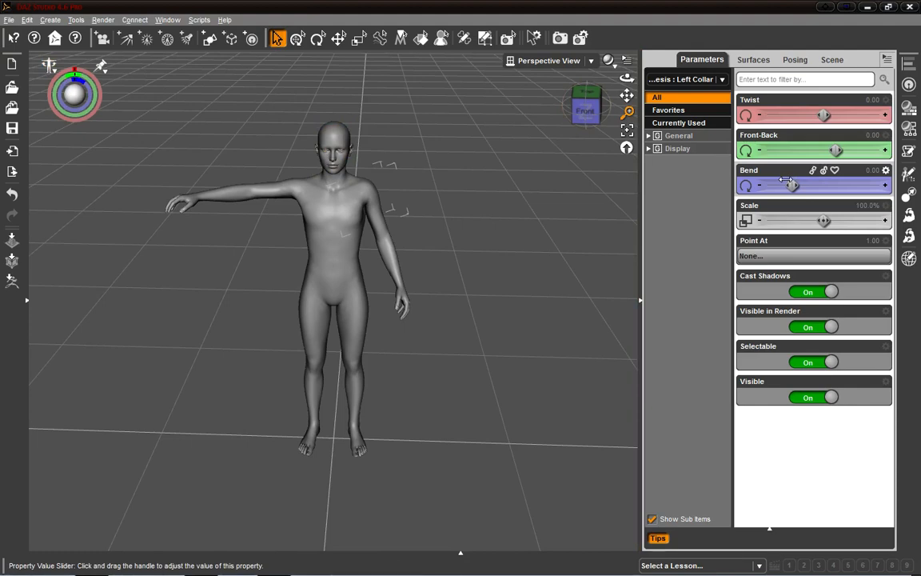
Select the whole Genesis figure and look through its full list of parameters.
drag(587, 113, 366, 107)
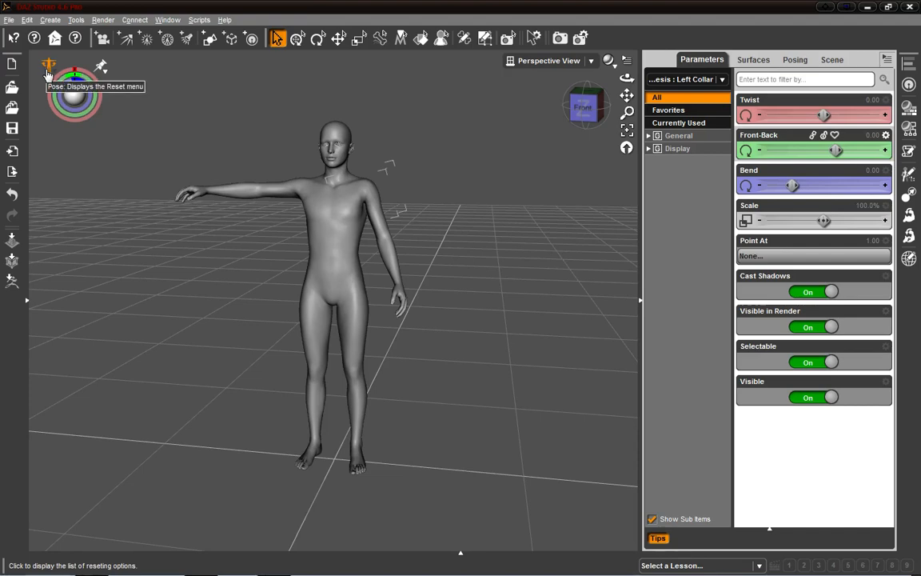
drag(583, 106, 628, 124)
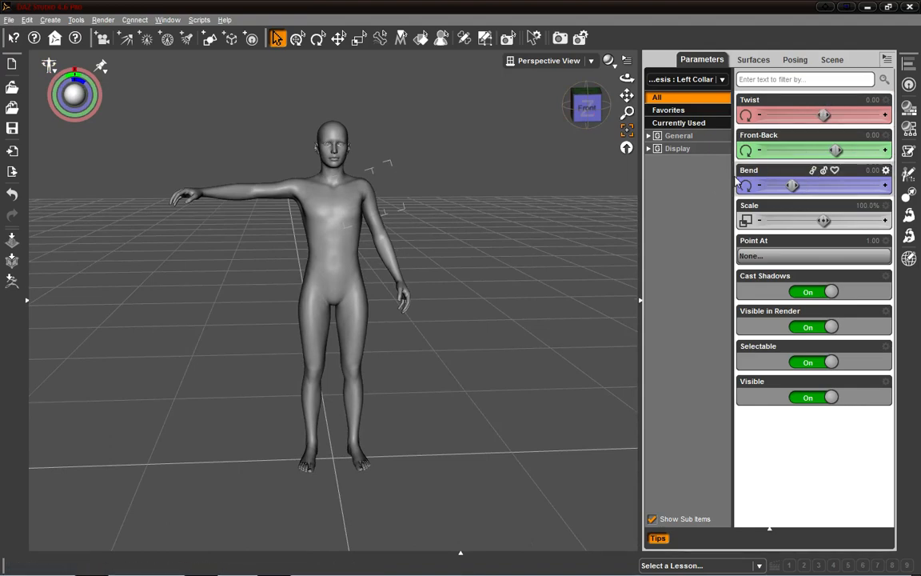
click(582, 116)
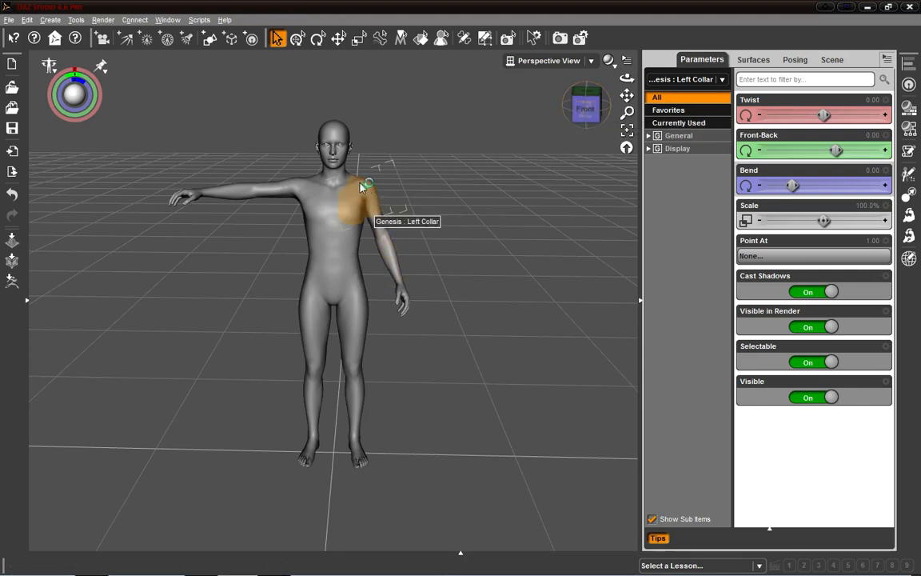
click(326, 229)
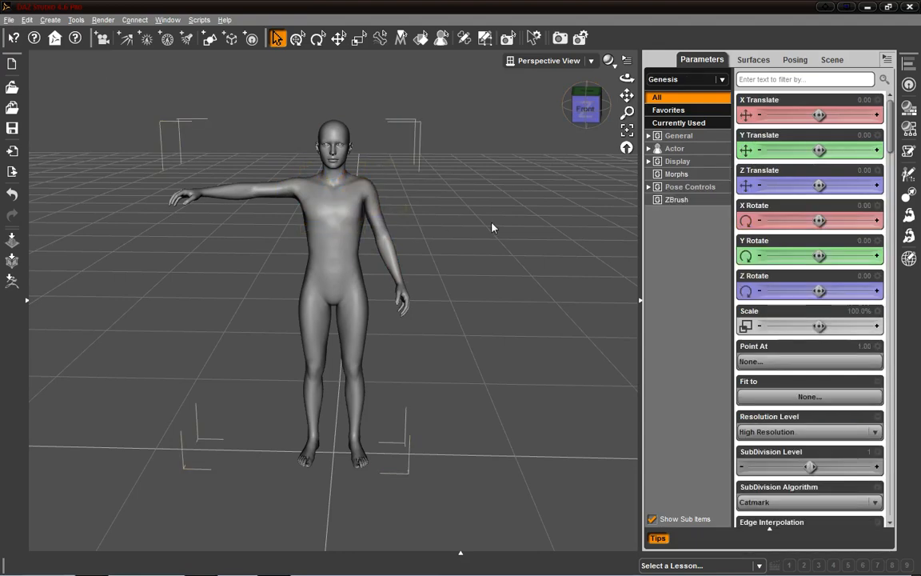
scroll(854, 296, down, 3)
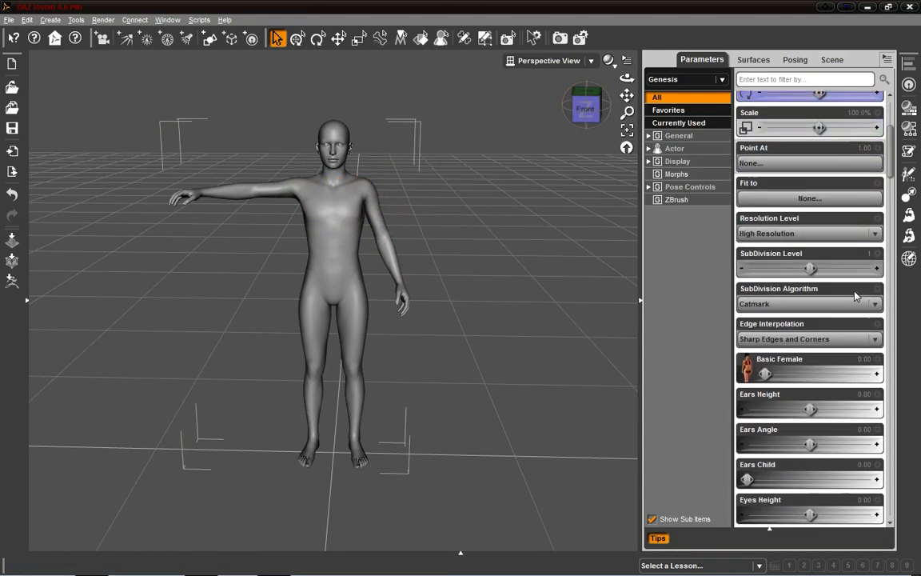
scroll(854, 296, down, 5)
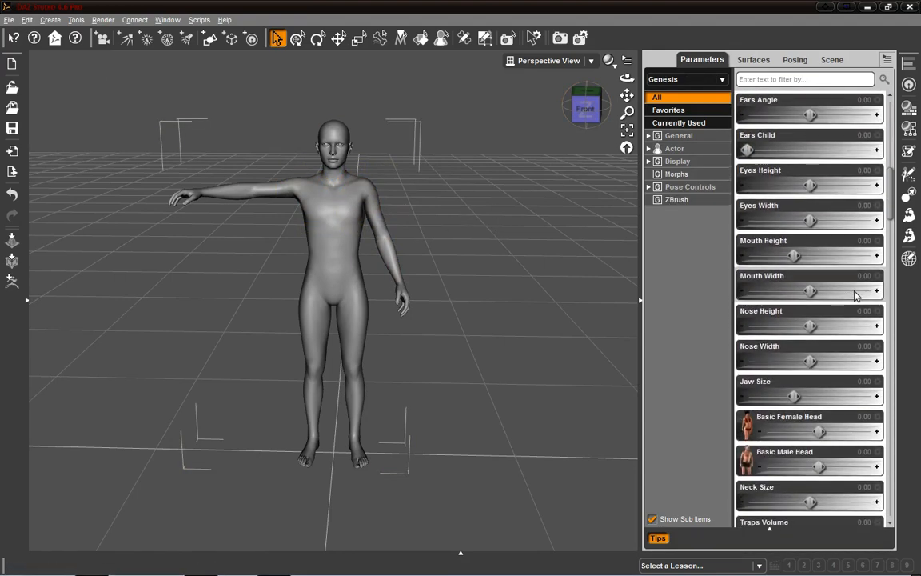
scroll(854, 296, down, 6)
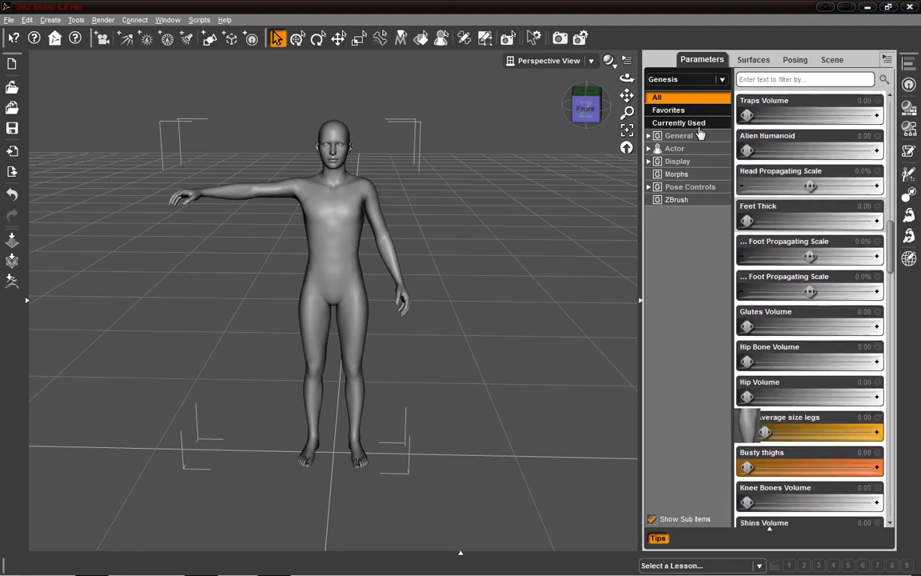
Expand the Actor group and show the Universal body morphs and the Universal arm morphs under Upper Body.
click(649, 148)
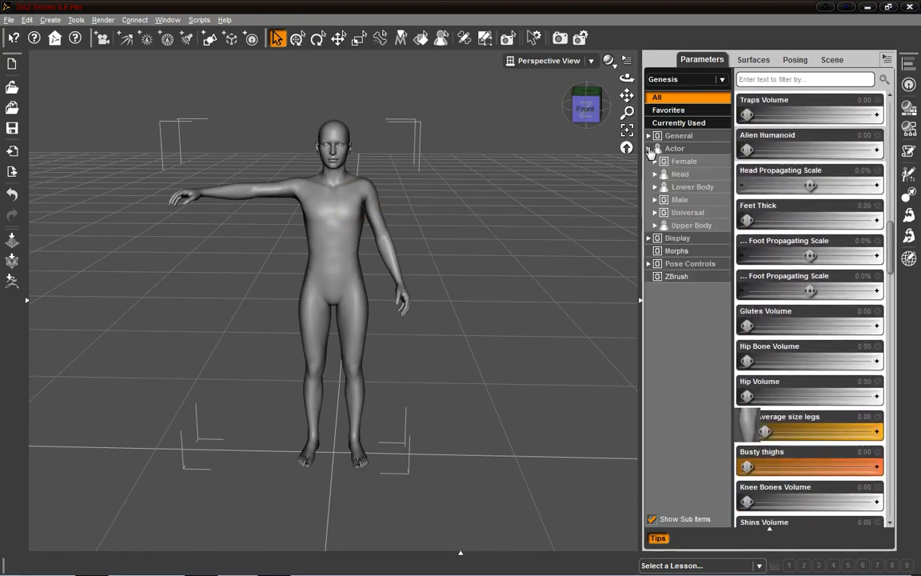
click(654, 212)
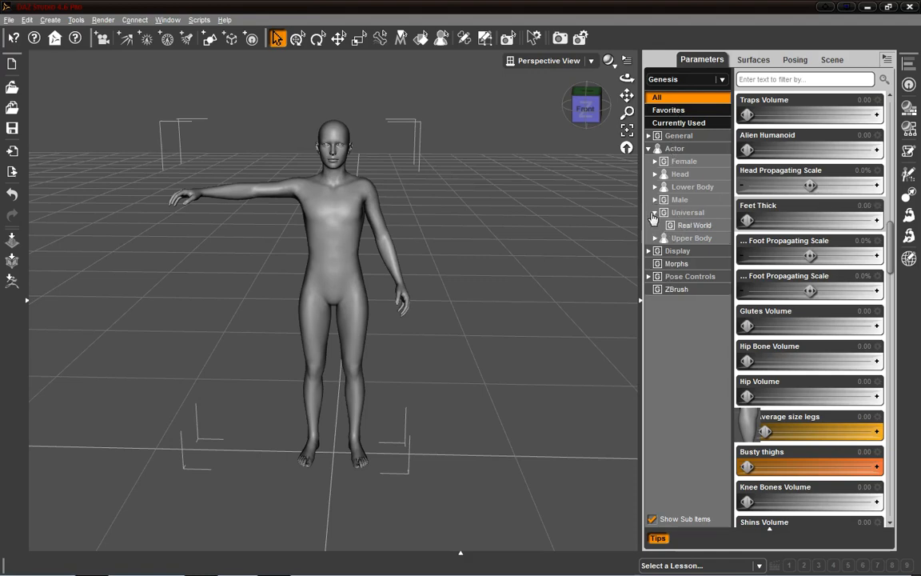
click(655, 213)
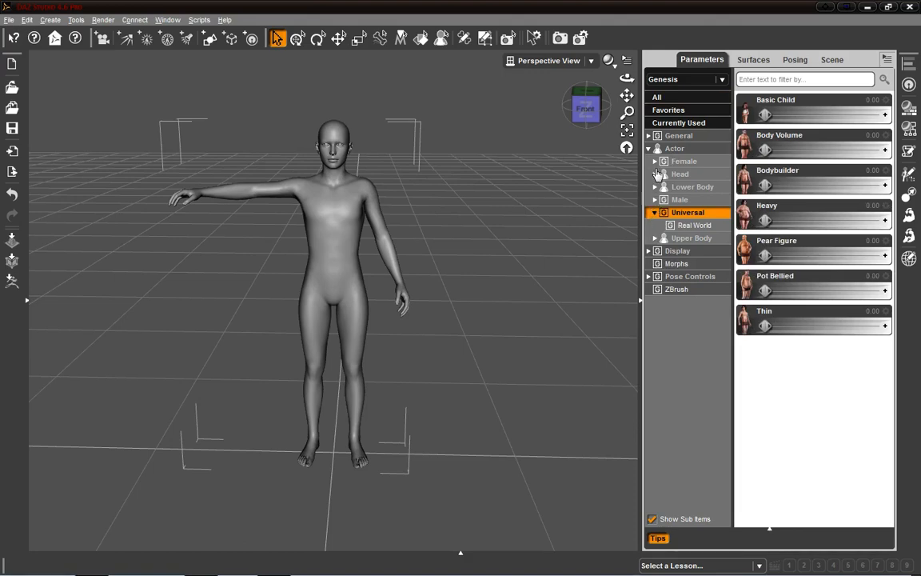
click(656, 238)
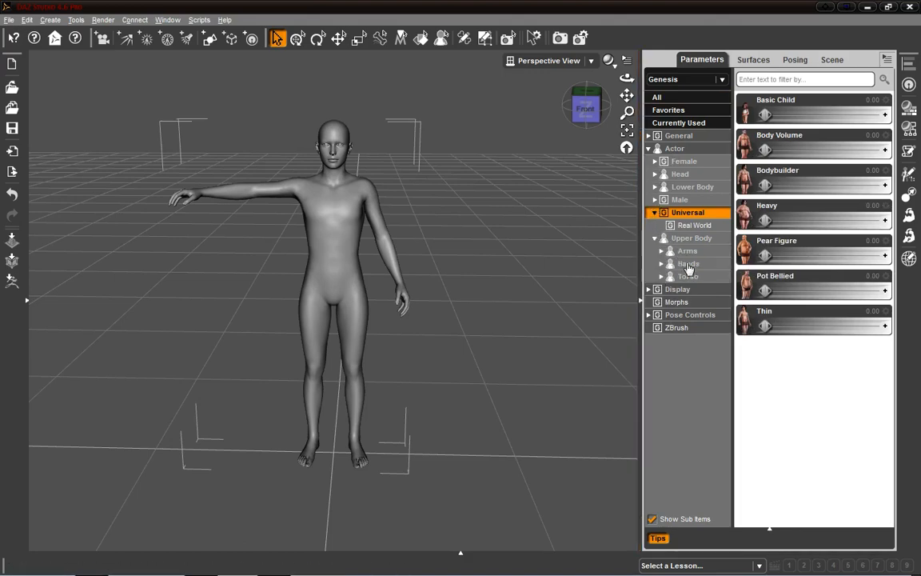
click(661, 251)
click(696, 265)
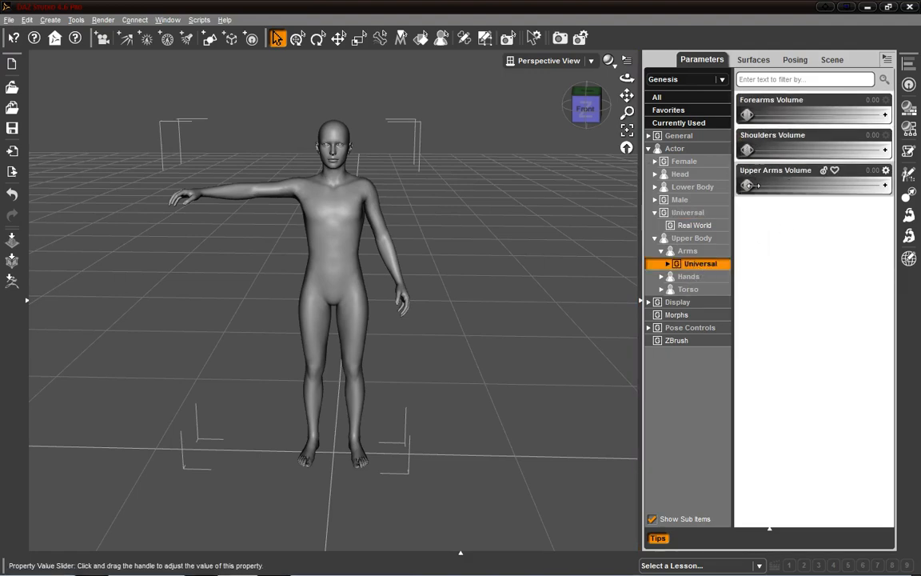
Try increasing the Forearms Volume morph and reset it to its default.
drag(747, 116, 762, 118)
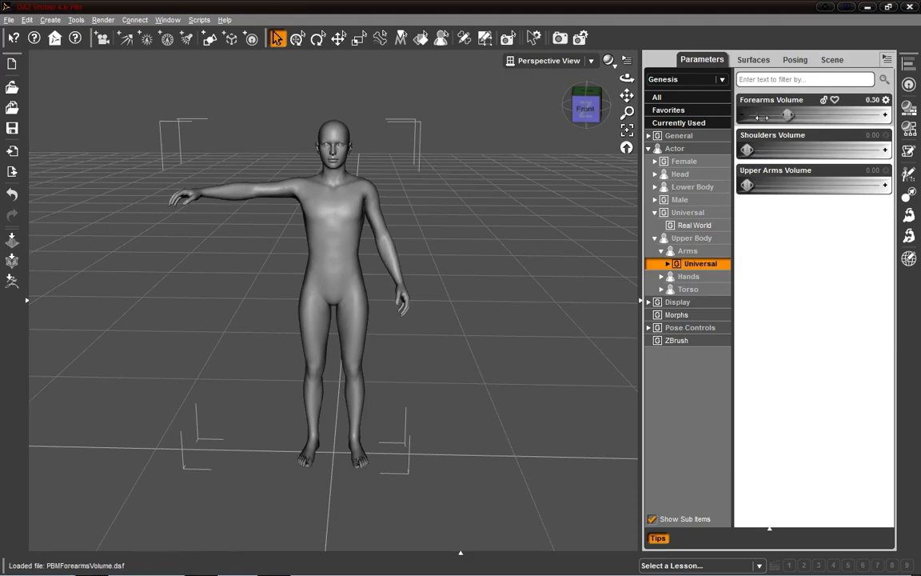
drag(831, 117, 818, 118)
alt+click(768, 116)
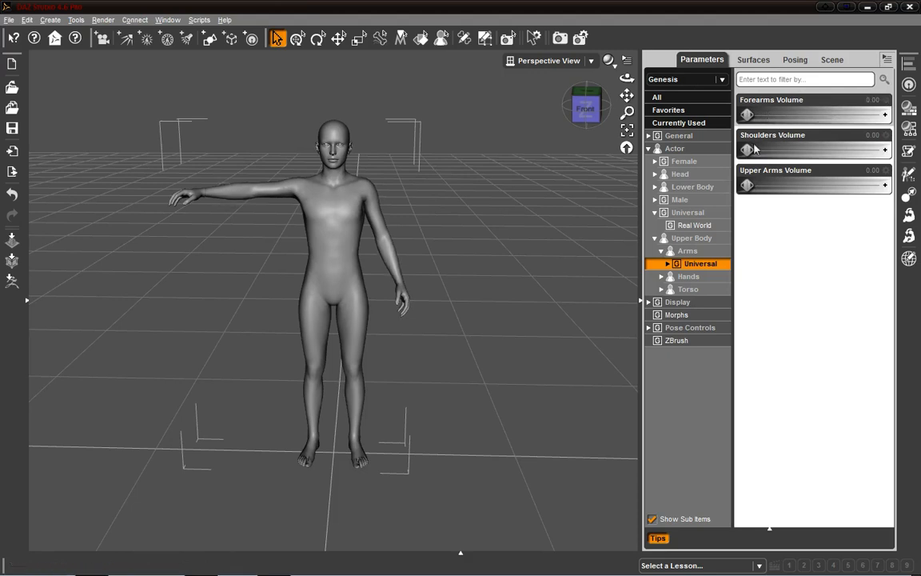
Show the figure's Pose Controls and swing both arms forward by setting Arms Front-Back to 1.00.
click(681, 302)
click(681, 314)
click(686, 327)
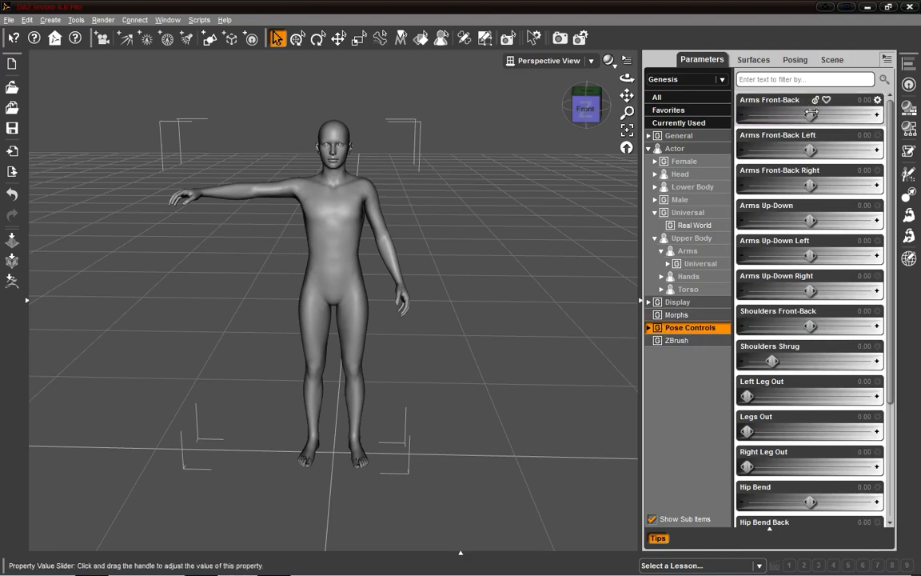
drag(811, 113, 878, 147)
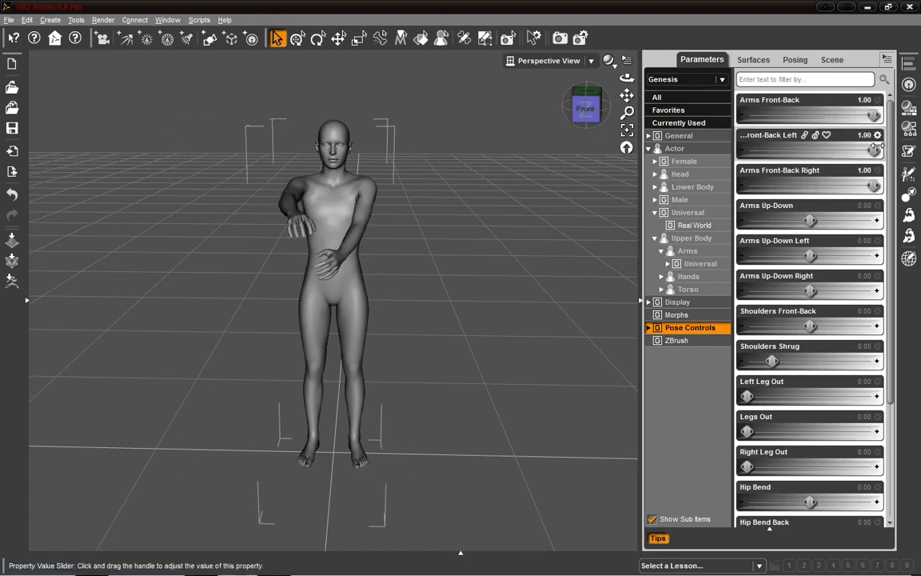
Reset Arms Front-Back to its default and expand the Pose Controls to show only the Arms group.
alt+click(785, 120)
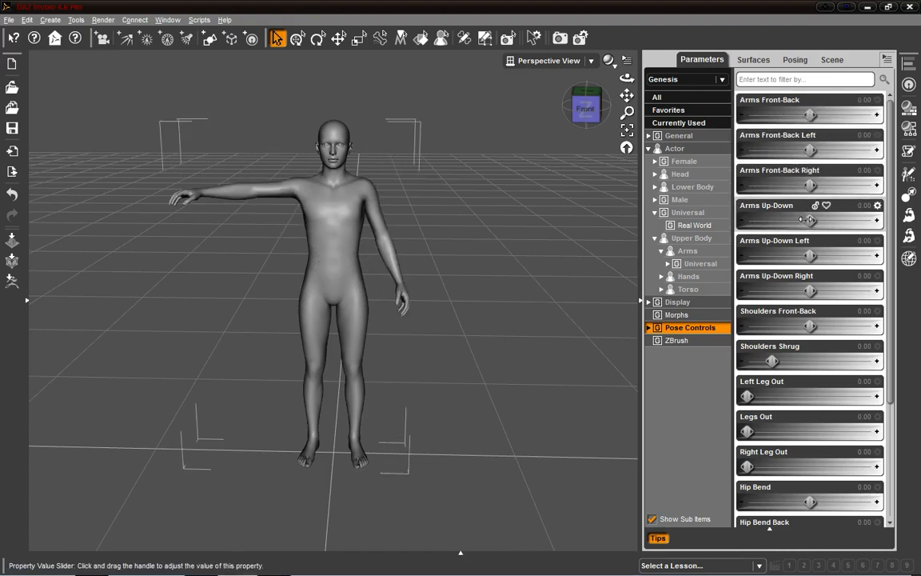
scroll(819, 260, down, 3)
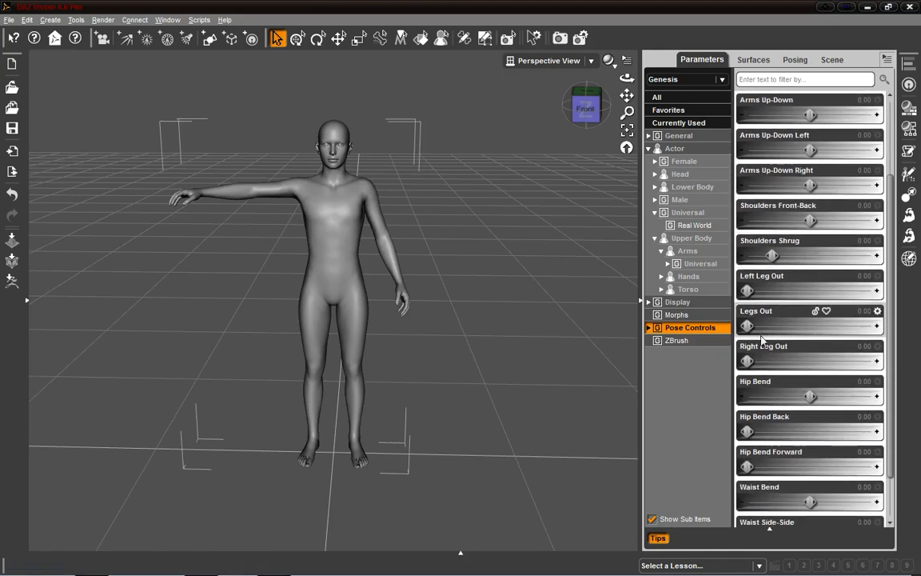
click(649, 328)
click(680, 341)
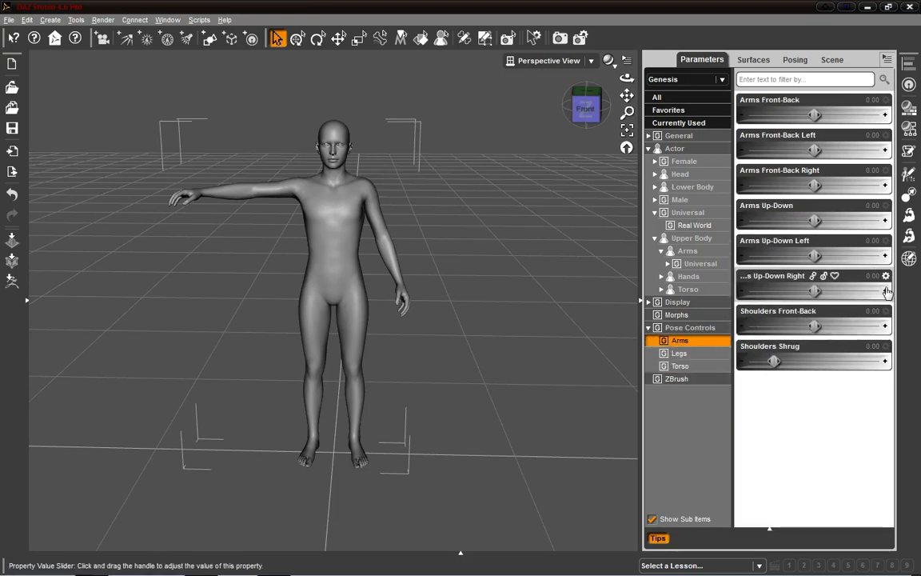
Try increasing the Shoulders Shrug, Shoulders Front-Back and Arms Up-Down Left controls one at a time, undoing each change.
drag(790, 362, 808, 368)
key(ctrl+z)
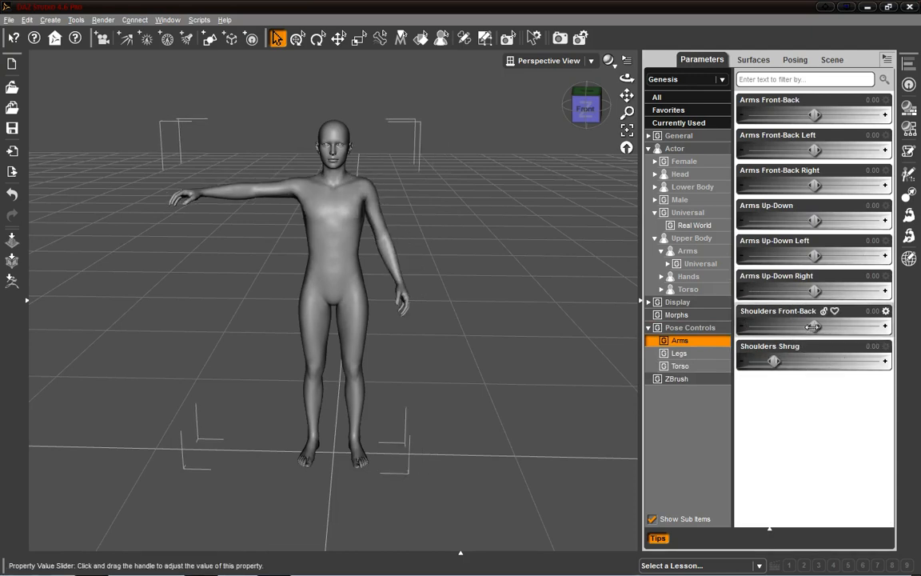
drag(819, 326, 839, 326)
key(ctrl+z)
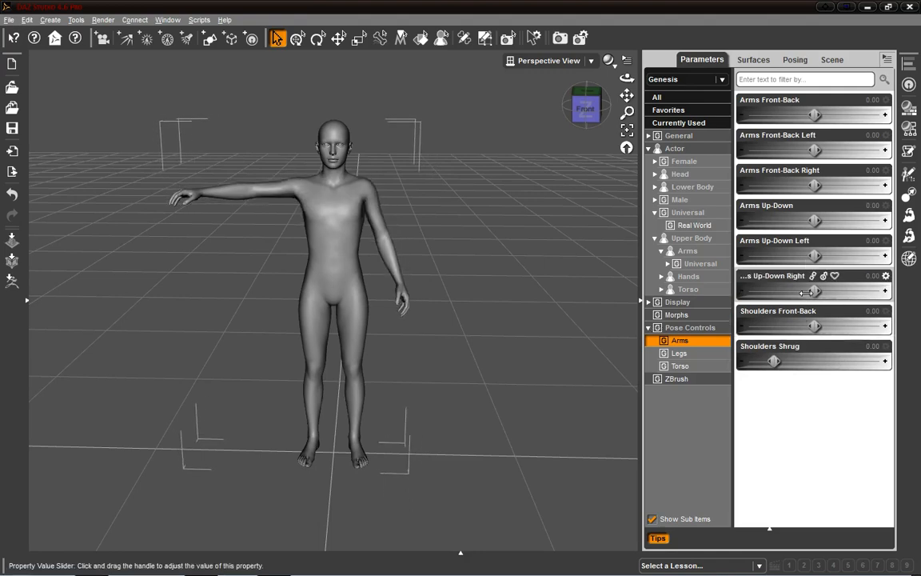
drag(812, 255, 897, 257)
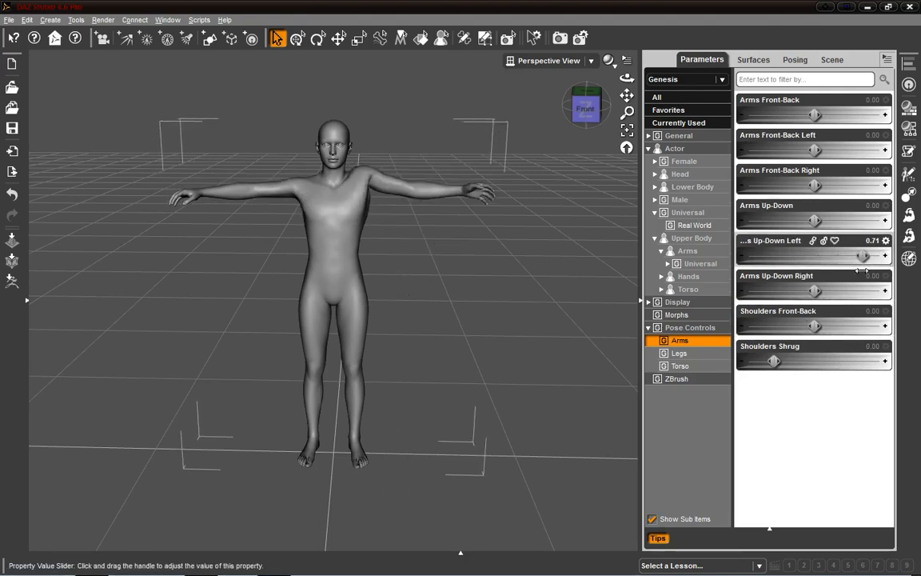
key(ctrl+z)
Raise both arms by setting Arms Up-Down to 0.29, and try adjusting Arms Up-Down Left separately before restoring it.
drag(813, 221, 837, 227)
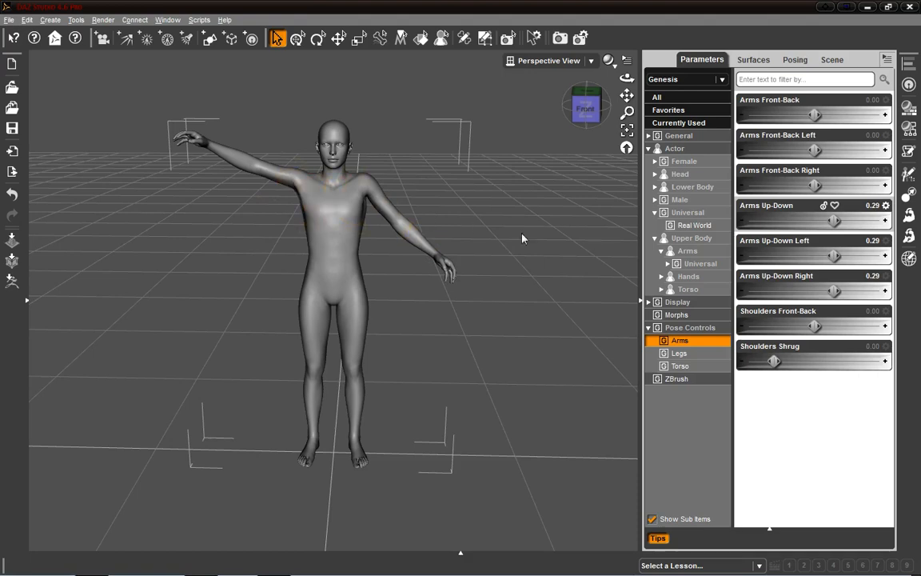
mouse_move(834, 256)
mouse_down()
mouse_move(865, 255)
mouse_move(824, 255)
mouse_up()
alt+click(796, 259)
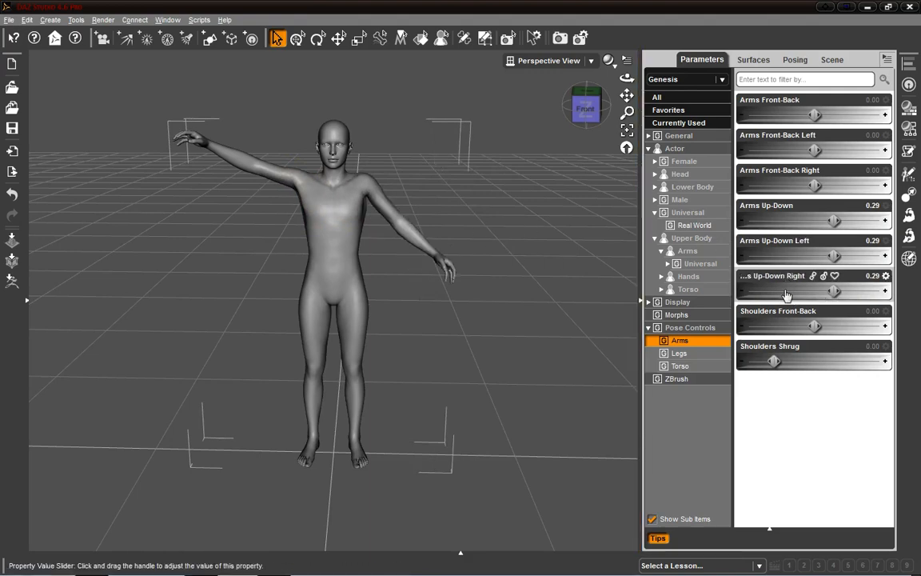
Reset the figure's Arms Up-Down pose control to 0.
alt+click(780, 220)
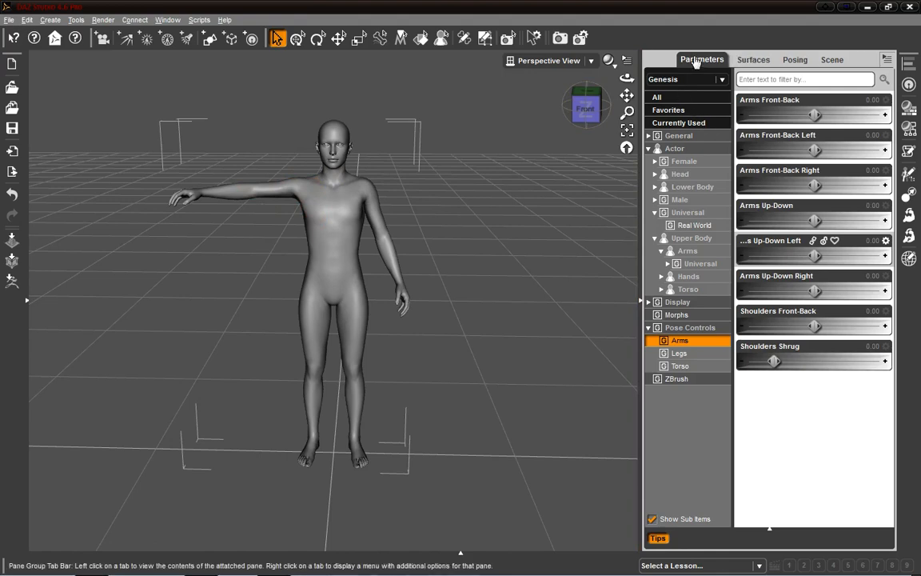
Try the left collar's Bend, Front-Back and Twist rotations, undoing each change.
click(372, 215)
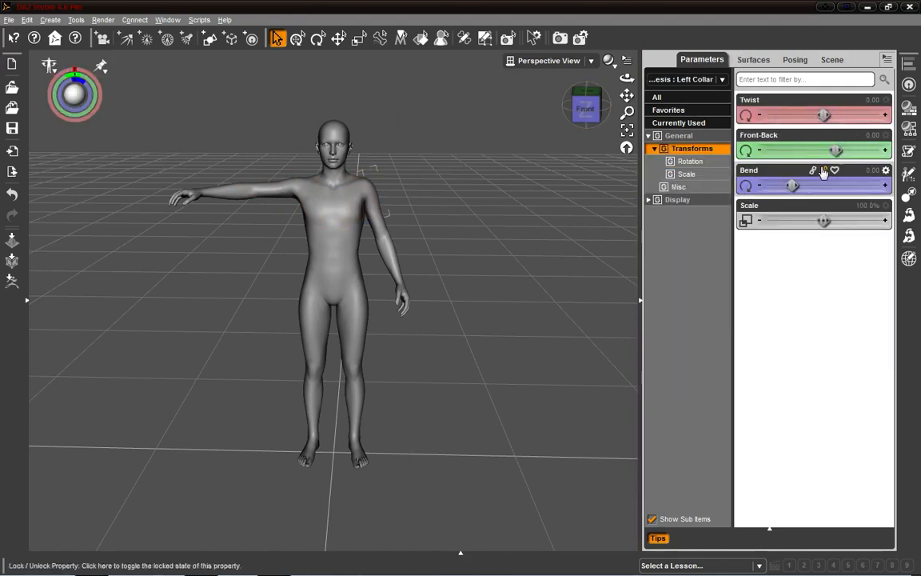
drag(792, 185, 812, 185)
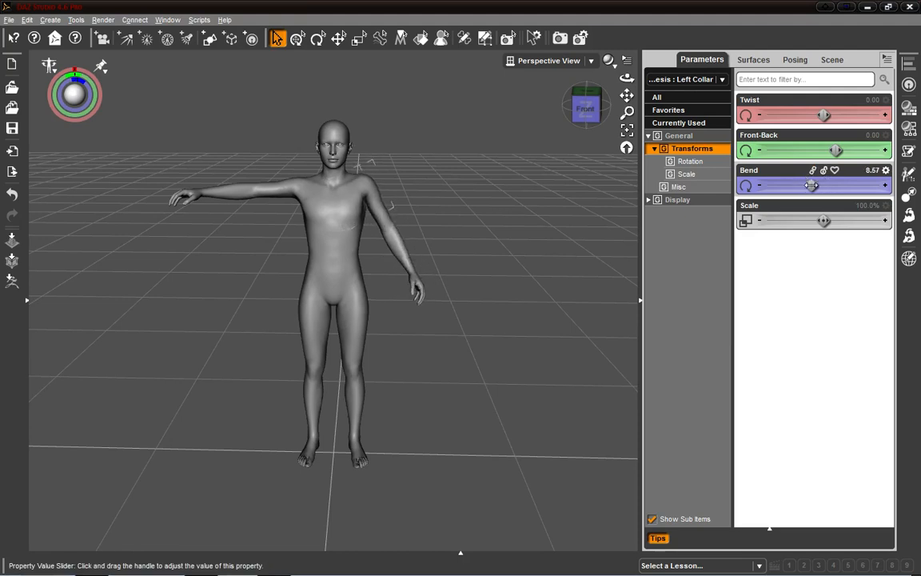
click(791, 185)
mouse_move(836, 151)
mouse_down()
mouse_move(862, 151)
mouse_move(838, 152)
mouse_up()
key(ctrl+z)
drag(823, 115, 854, 116)
key(ctrl+z)
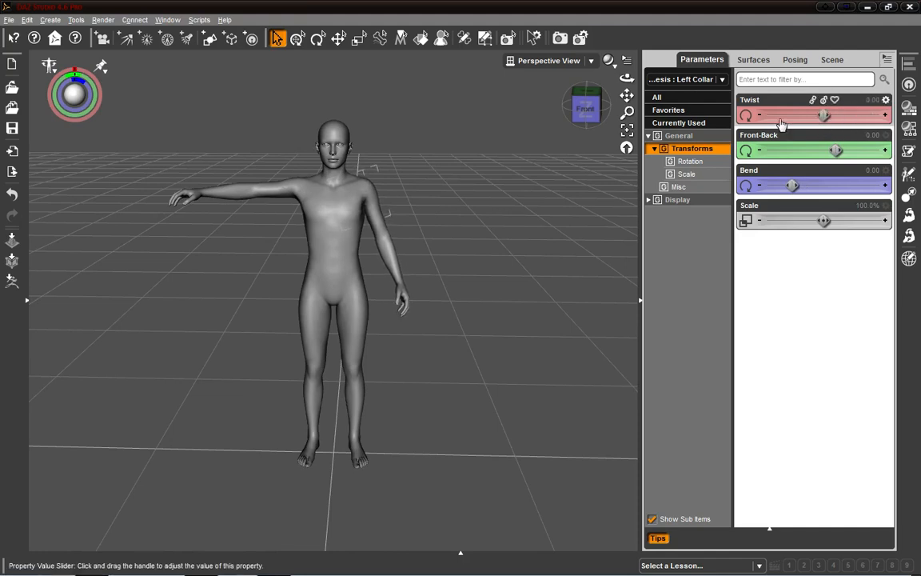
Raise the left arm by setting the left shoulder's Bend to 35 and the Genesis Arms Up-Down Left pose control to 0.98.
click(384, 243)
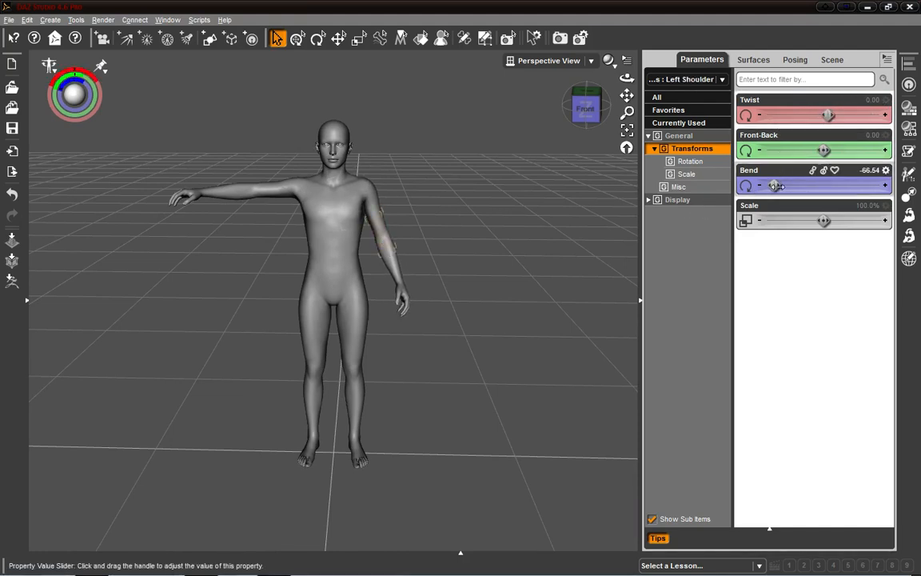
drag(775, 186, 883, 184)
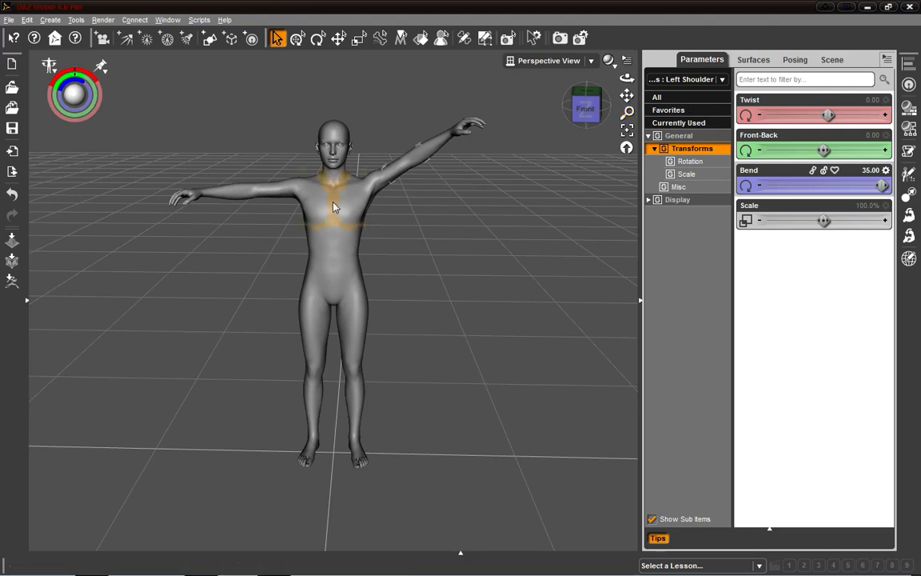
click(299, 182)
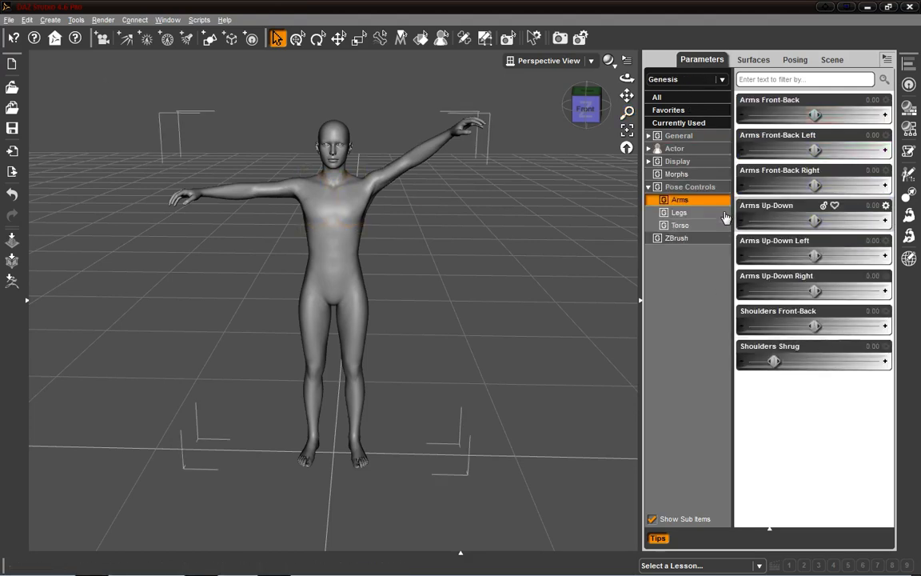
drag(815, 255, 852, 232)
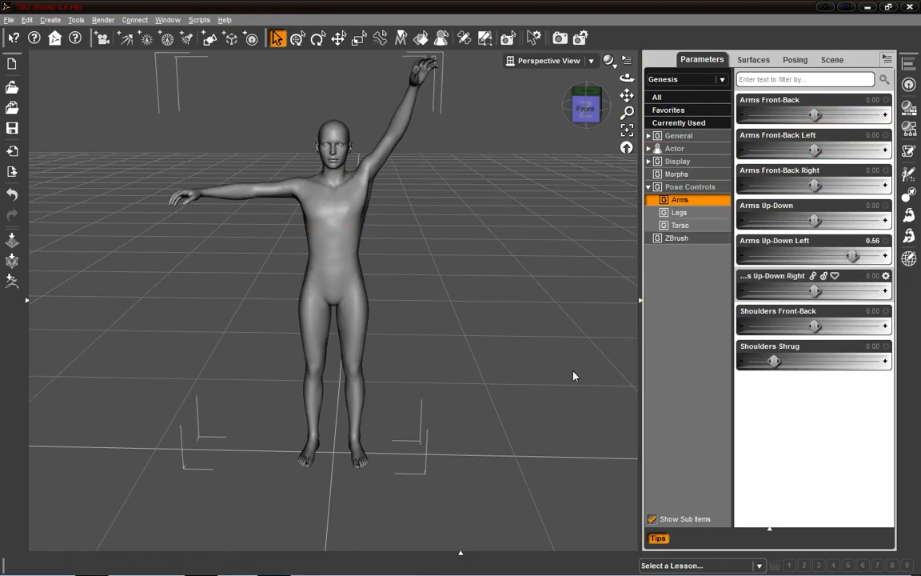
mouse_move(589, 121)
mouse_down()
mouse_move(560, 137)
mouse_move(520, 140)
mouse_move(440, 122)
mouse_move(360, 137)
mouse_move(332, 116)
mouse_move(268, 108)
mouse_move(112, 128)
mouse_move(582, 113)
mouse_up()
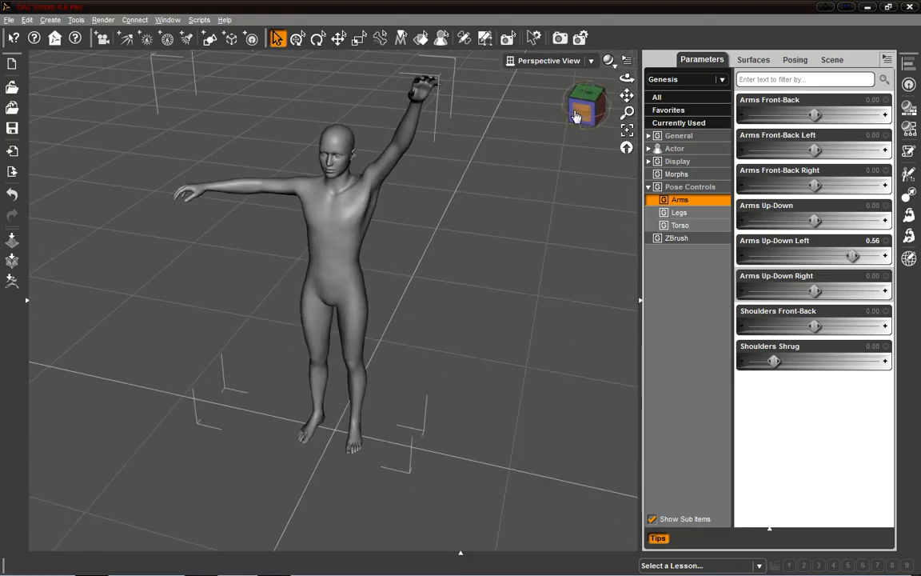
drag(853, 255, 881, 256)
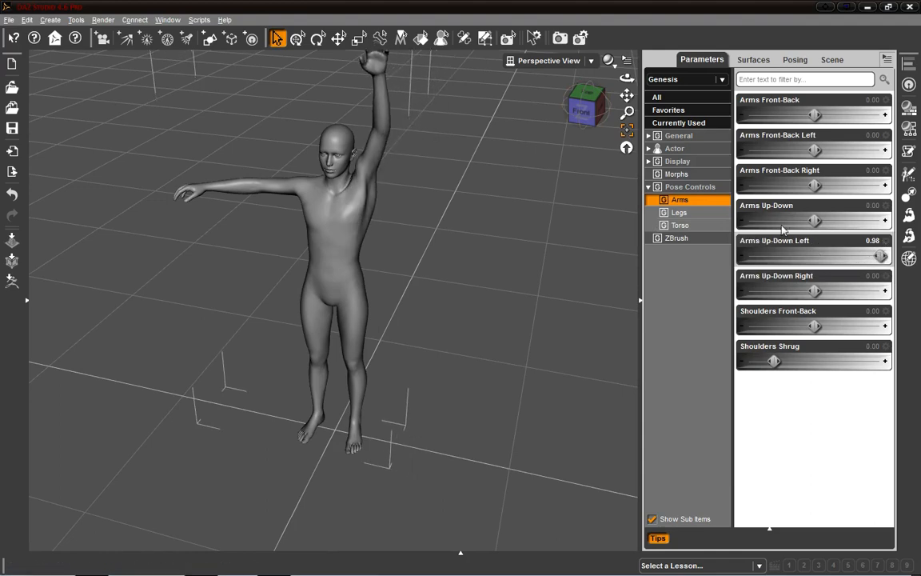
Tilt the figure's head back by setting its Bend to -16.59.
click(586, 114)
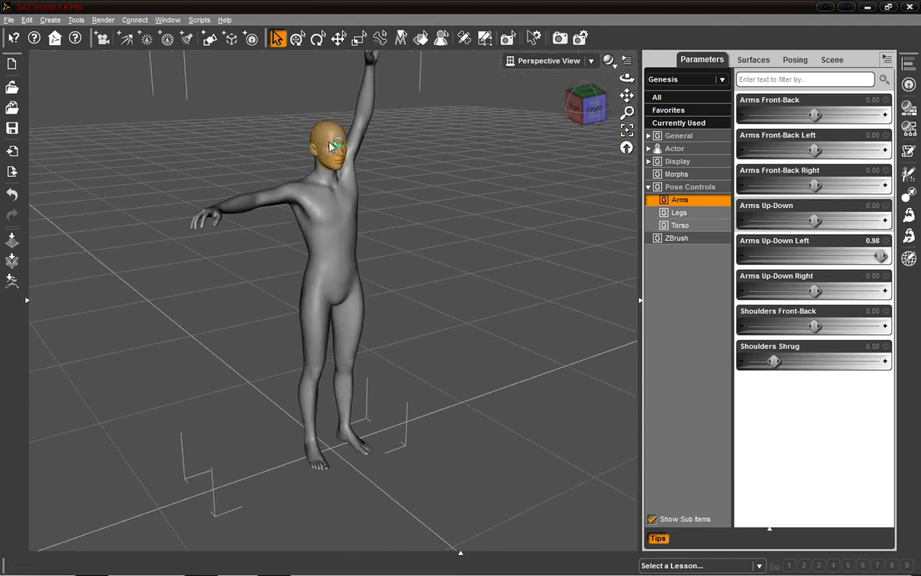
click(330, 146)
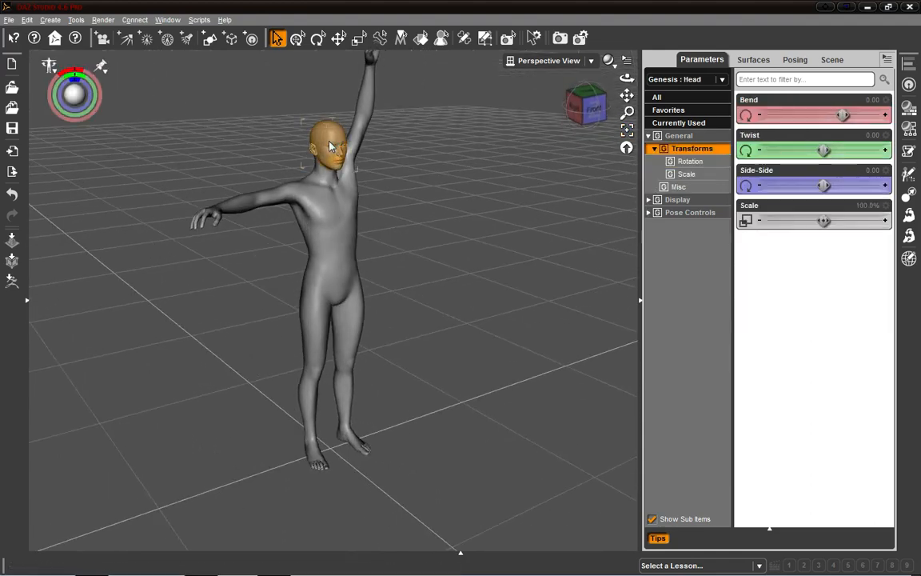
click(596, 109)
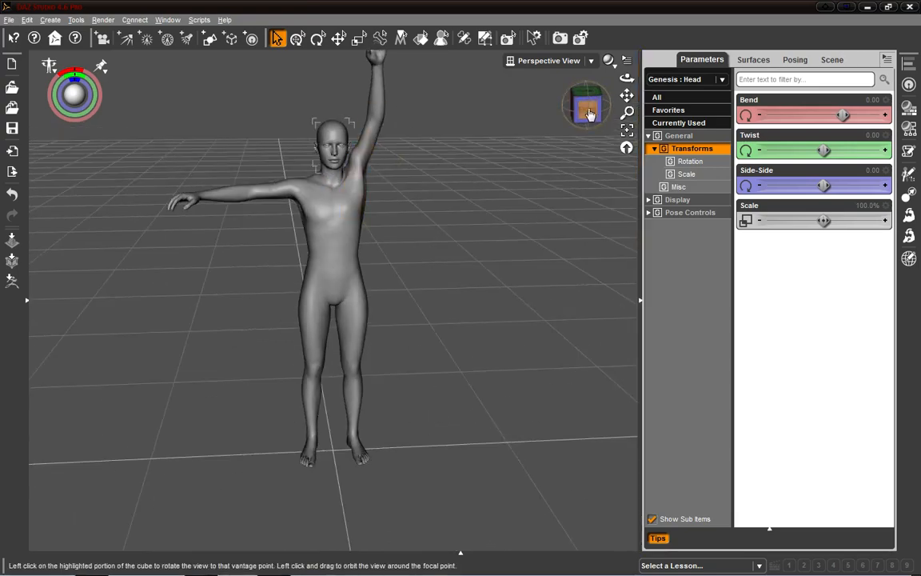
drag(590, 114, 670, 104)
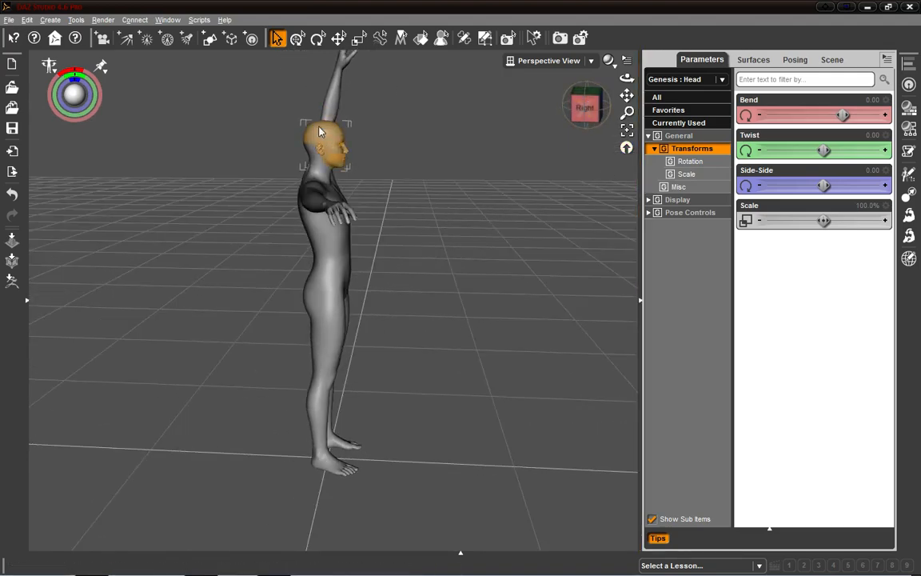
click(594, 116)
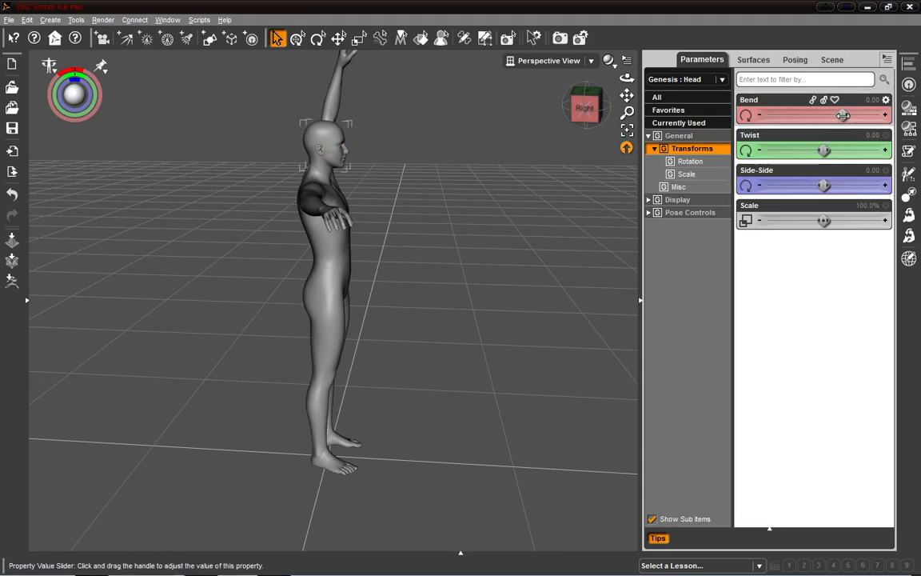
drag(843, 115, 812, 113)
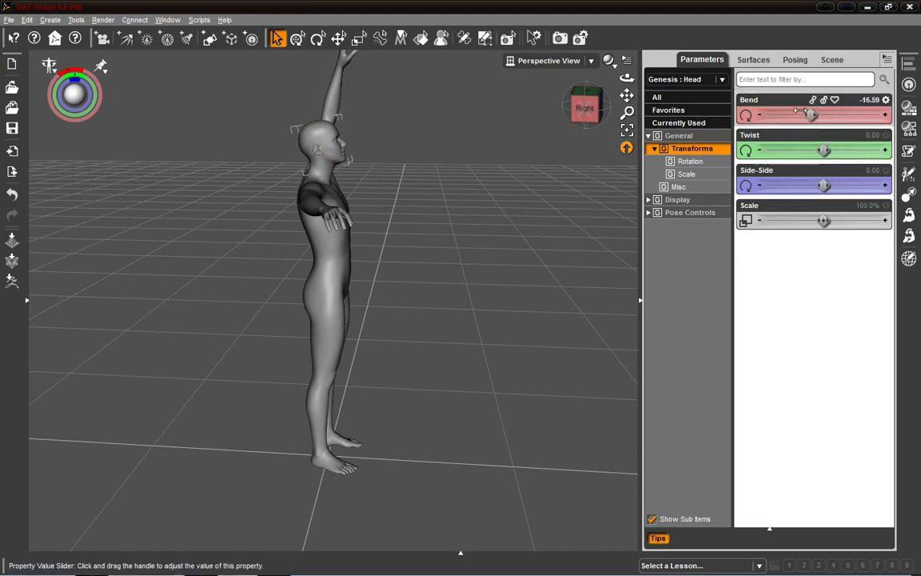
drag(578, 117, 519, 130)
scroll(469, 159, up, 2)
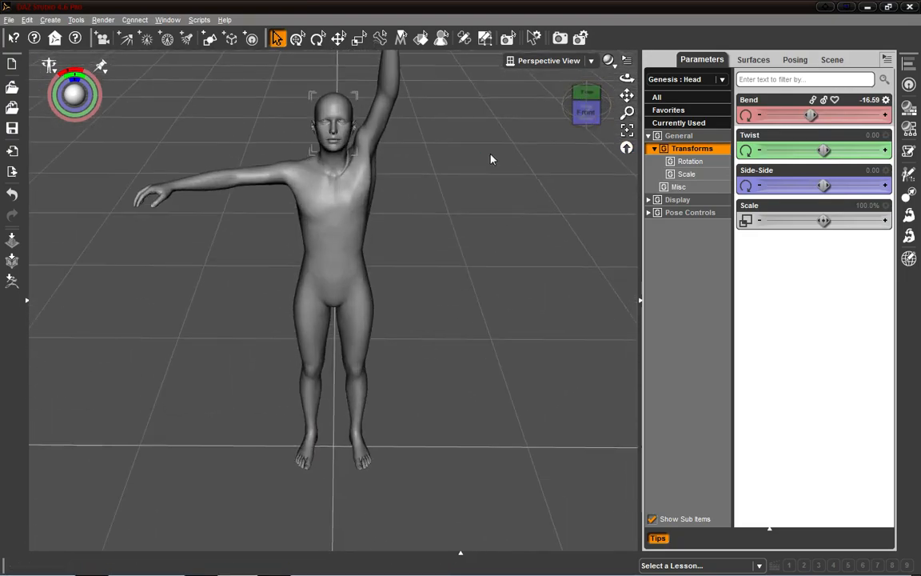
Examine the content available for the Genesis figure in the Content Library and Smart Content, including Materials.
click(27, 302)
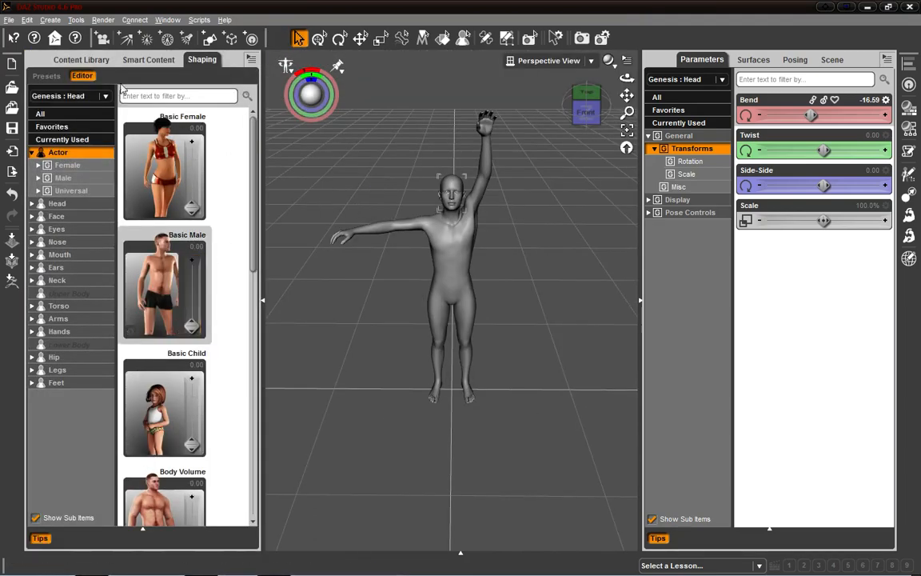
click(146, 59)
click(84, 59)
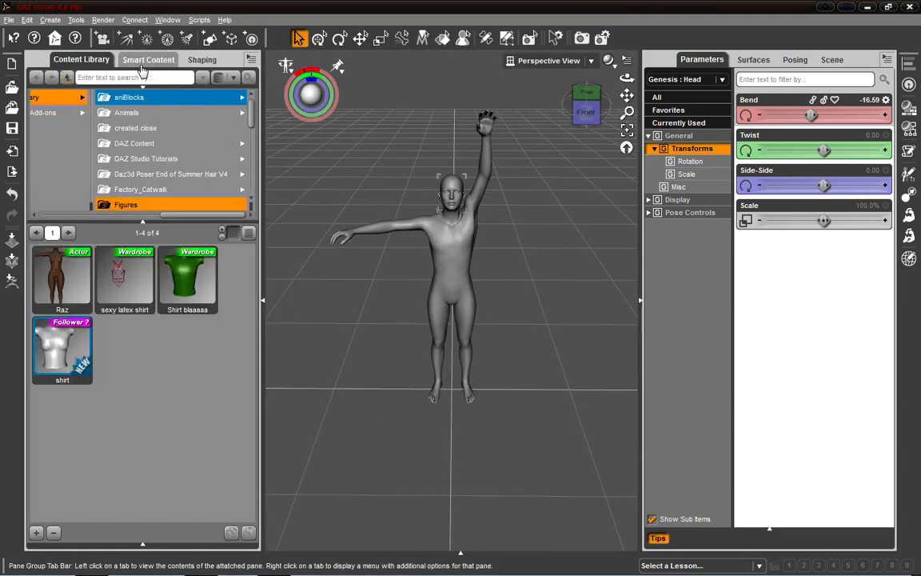
click(141, 64)
click(84, 61)
click(125, 61)
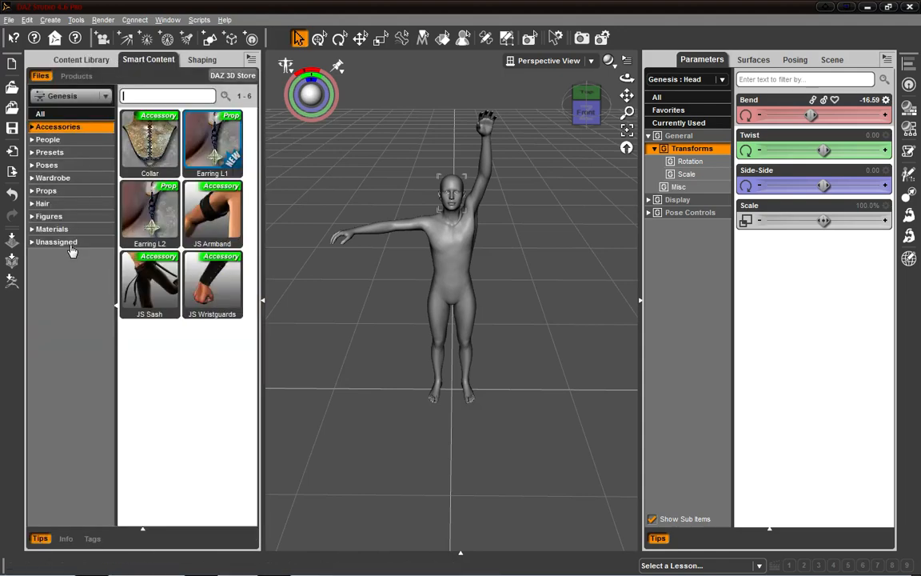
click(53, 230)
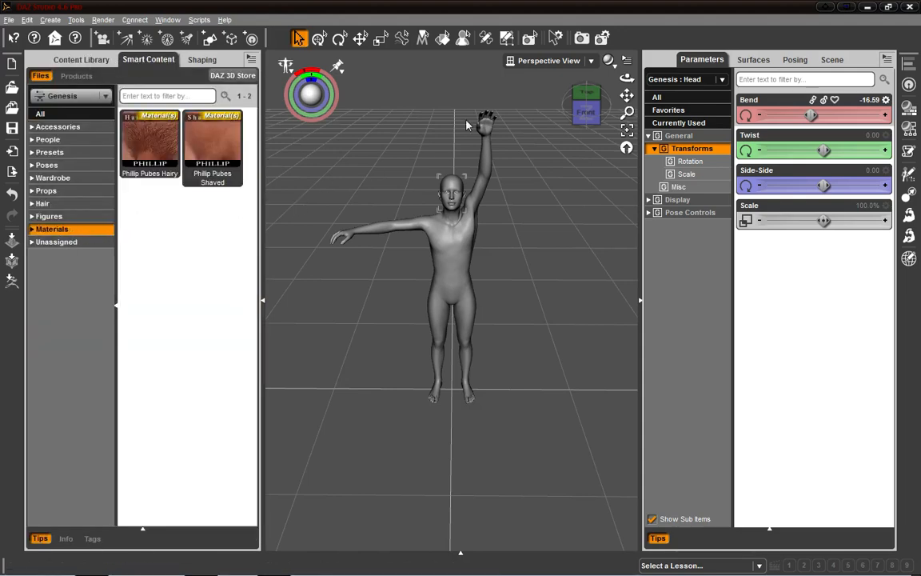
Deselect the figure and browse Smart Content categories such as Accessories, Animals, People, Scenes, Wardrobe, Ready to Render and Cameras.
click(442, 92)
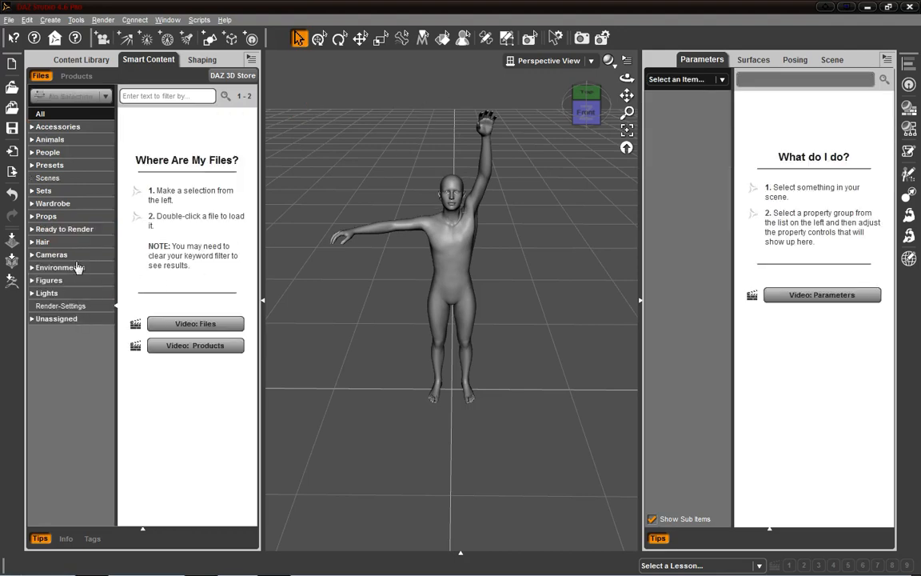
click(72, 127)
click(70, 140)
click(68, 152)
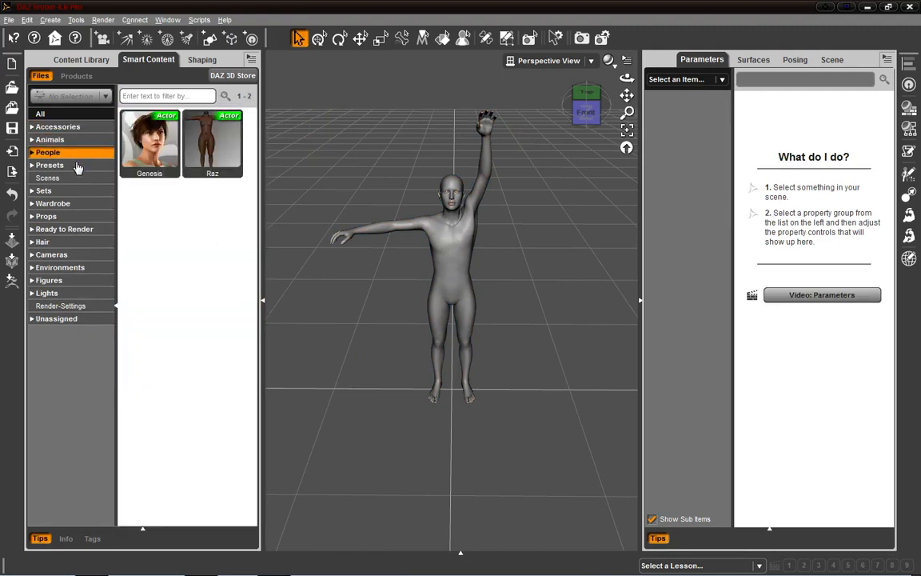
click(70, 179)
click(69, 203)
click(67, 229)
click(64, 255)
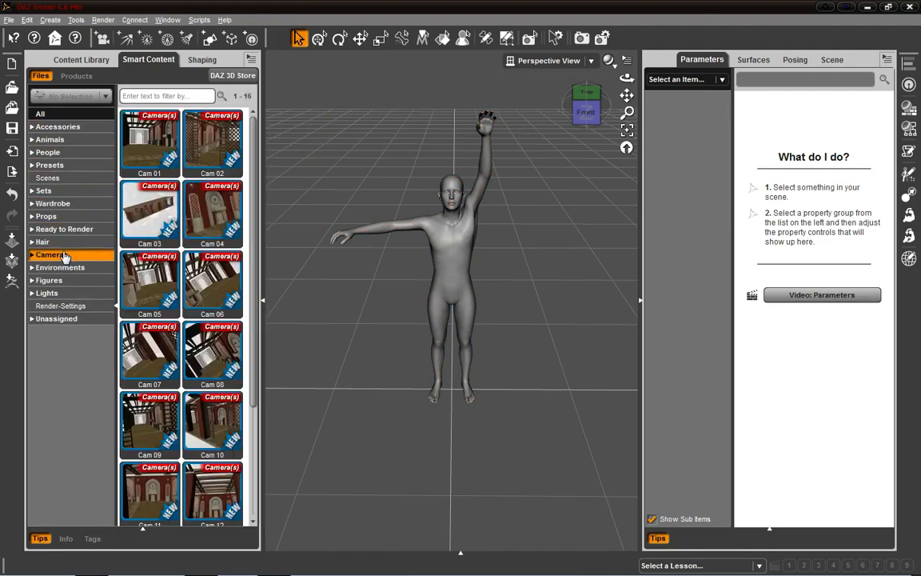
Browse the Smart Content categories Environments, Figures, Lights, Render-Settings, Unassigned, Presets and Scenes.
click(61, 268)
click(62, 281)
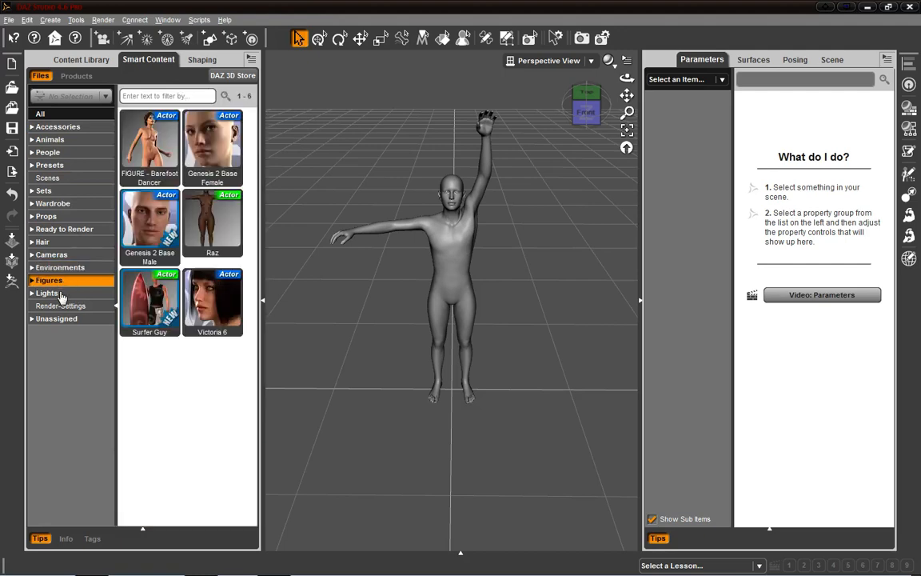
click(70, 293)
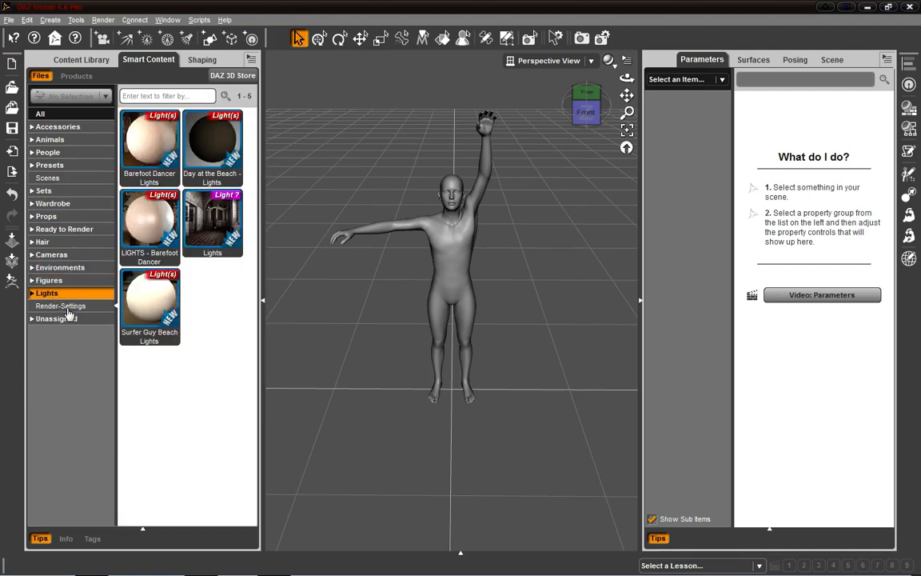
click(69, 308)
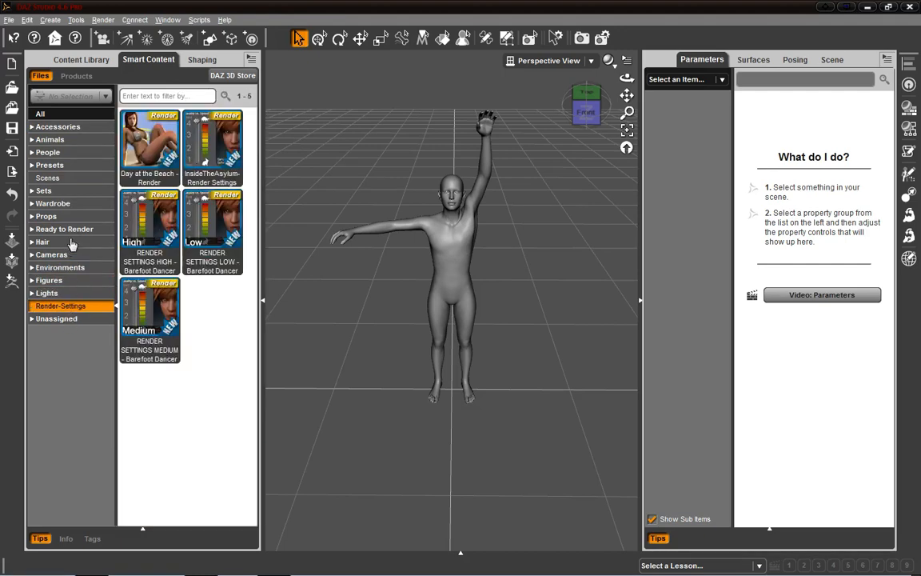
click(57, 320)
click(61, 281)
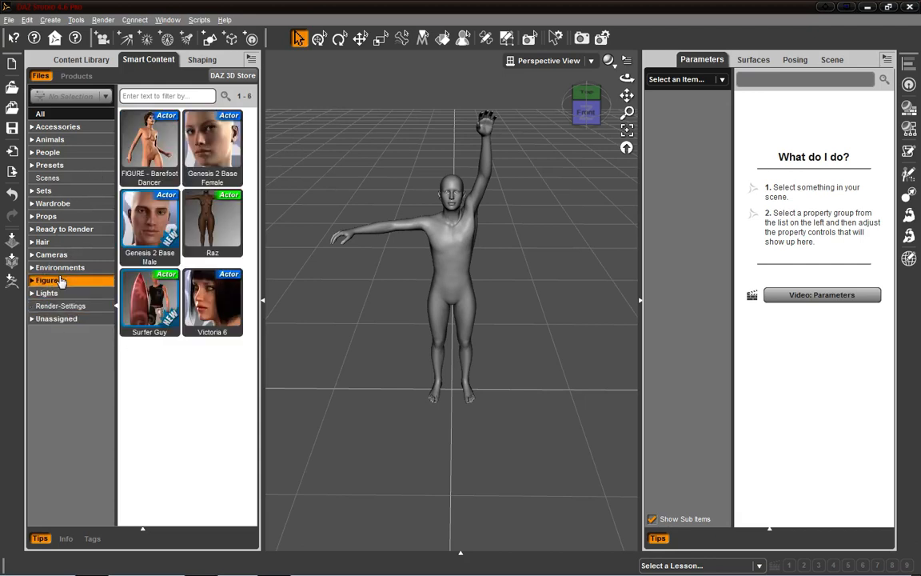
click(161, 94)
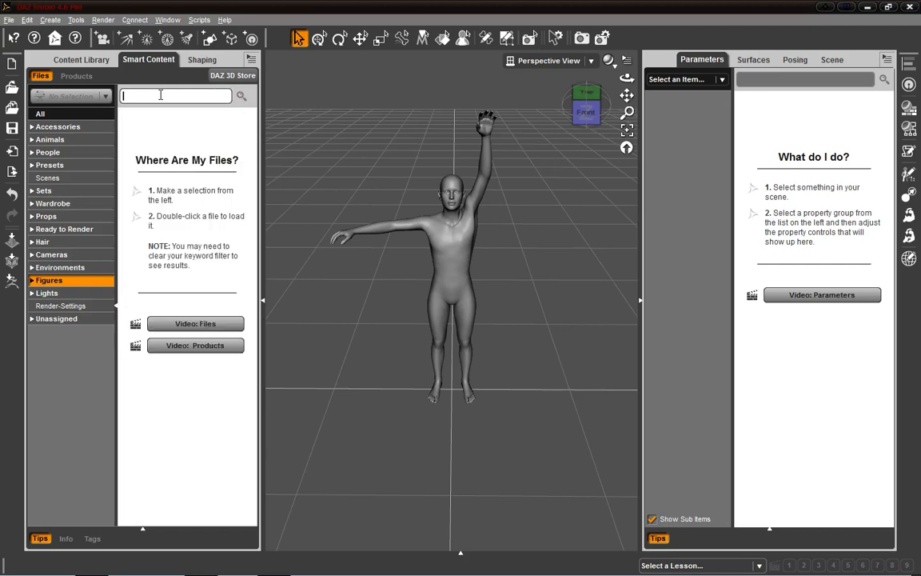
click(50, 165)
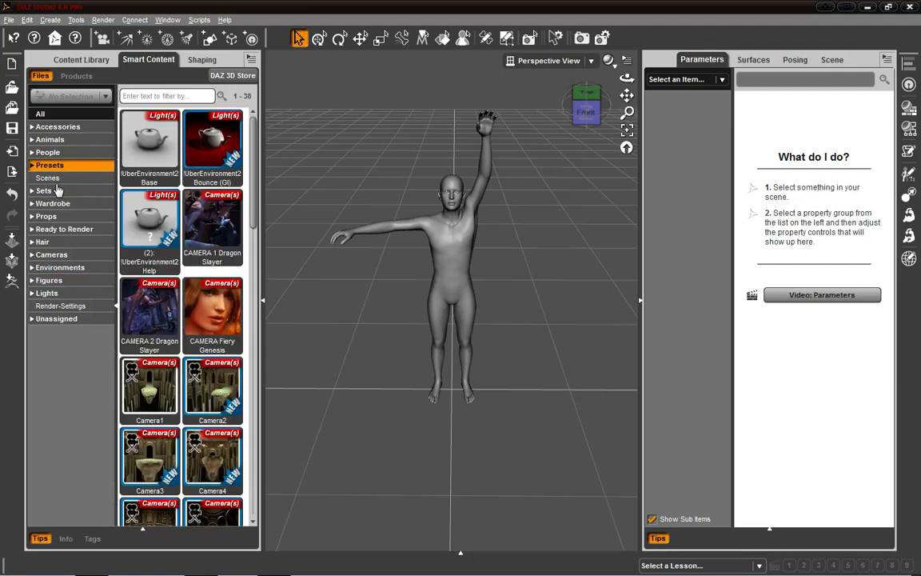
click(49, 179)
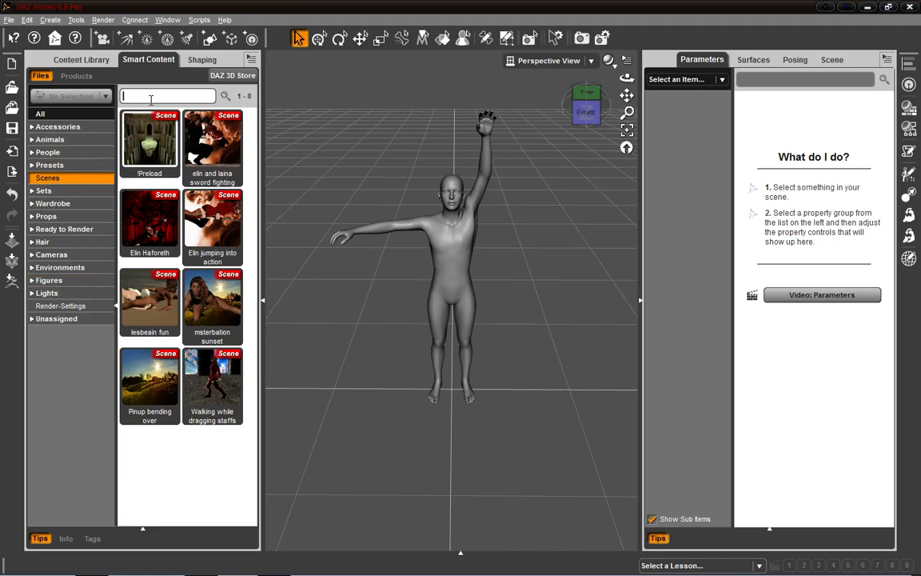
Load the Raz character from the Content Library's Figures folder into the scene as a new figure.
click(78, 57)
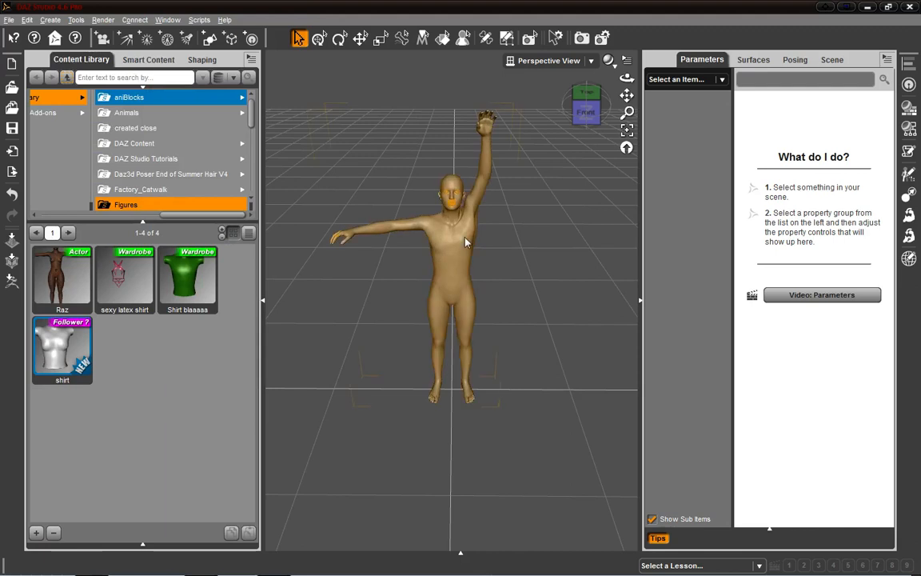
drag(69, 264, 426, 232)
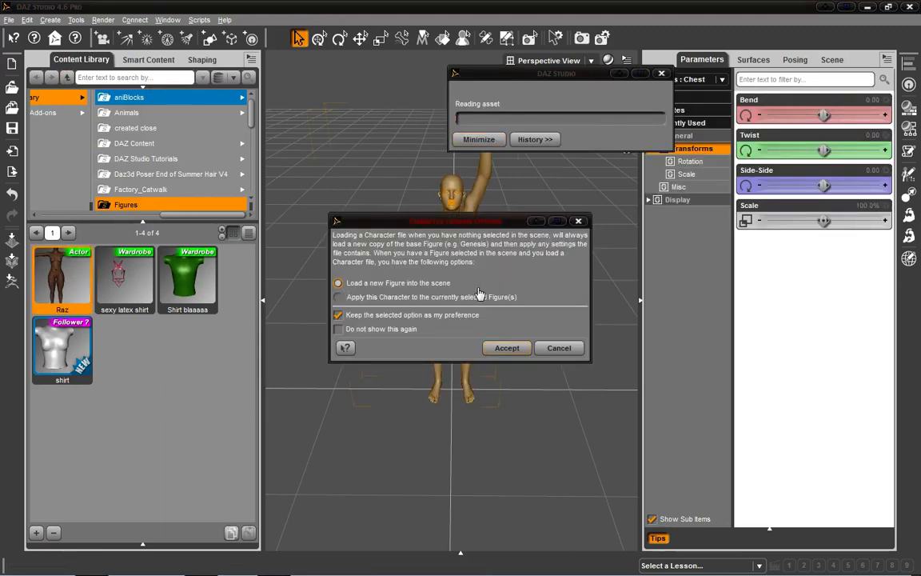
click(505, 347)
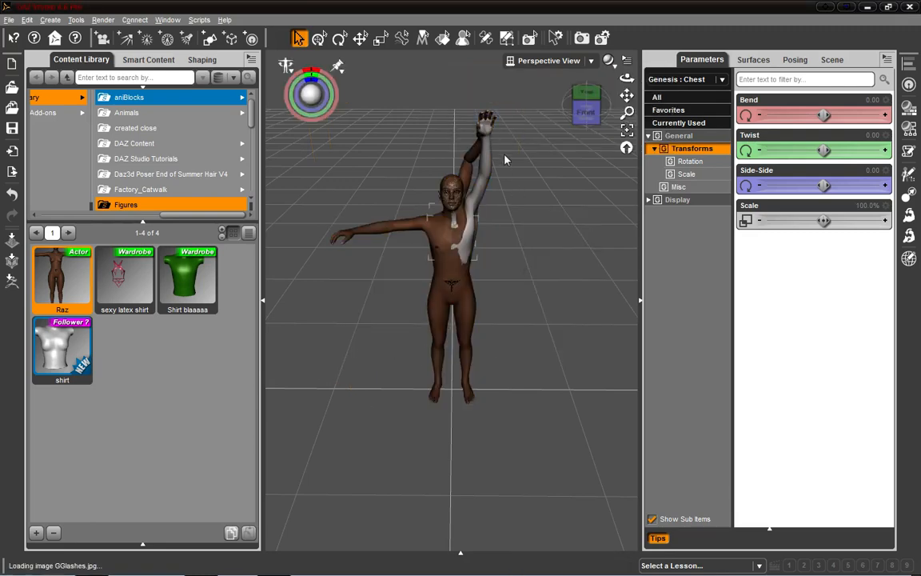
Remove the original Genesis figure from the scene, keeping only the newly loaded Genesis (2).
click(831, 60)
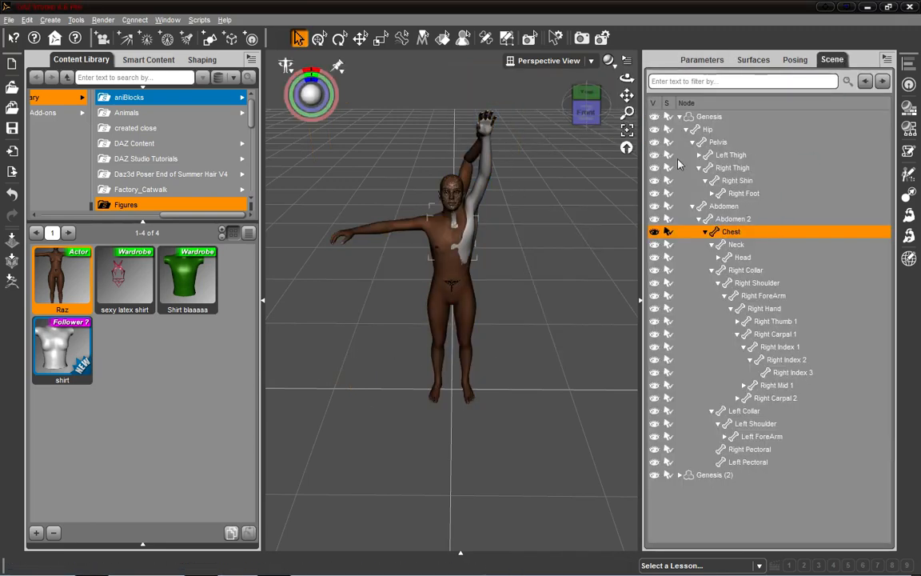
click(678, 117)
right_click(701, 121)
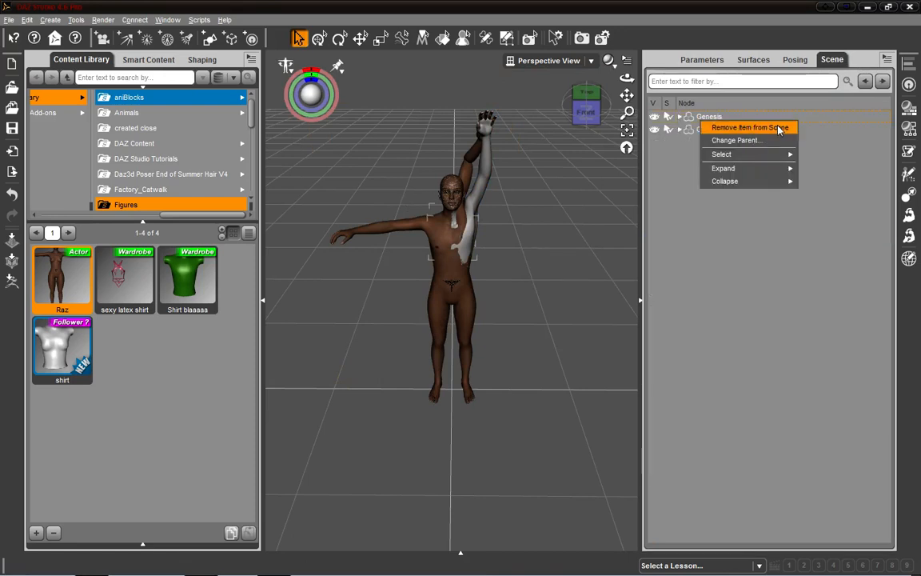
click(720, 127)
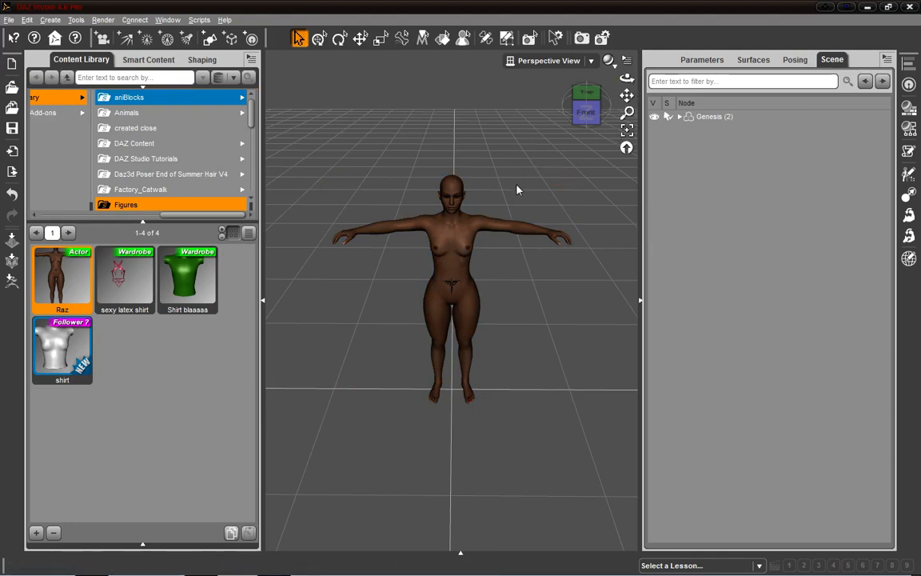
Raise the Genesis (2) figure's left arm by setting the Arms Up-Down Left pose control to 0.79.
scroll(504, 193, up, 3)
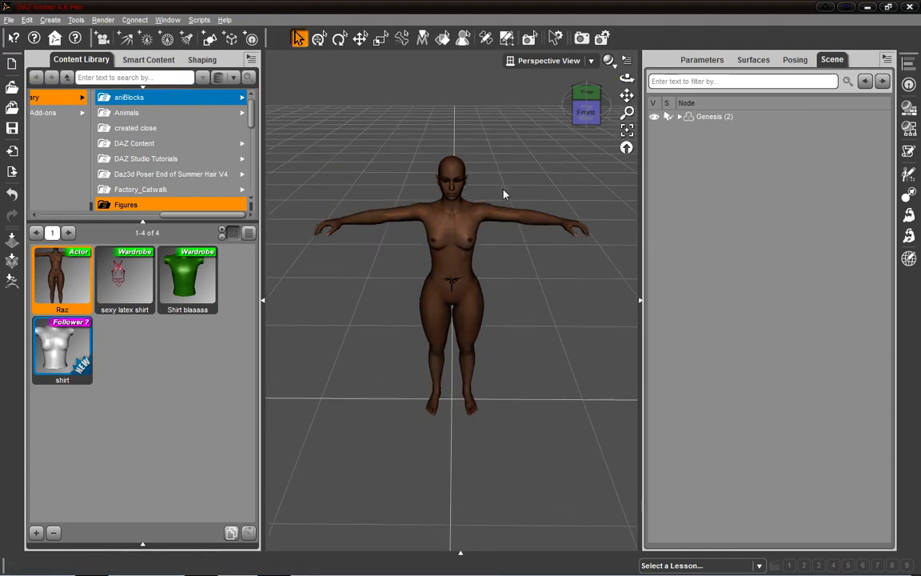
click(263, 300)
click(459, 114)
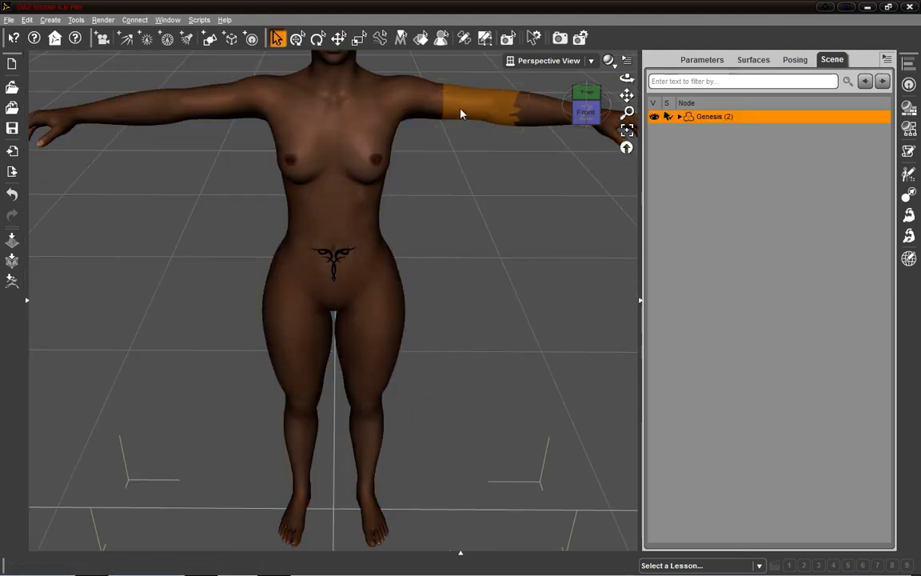
click(714, 61)
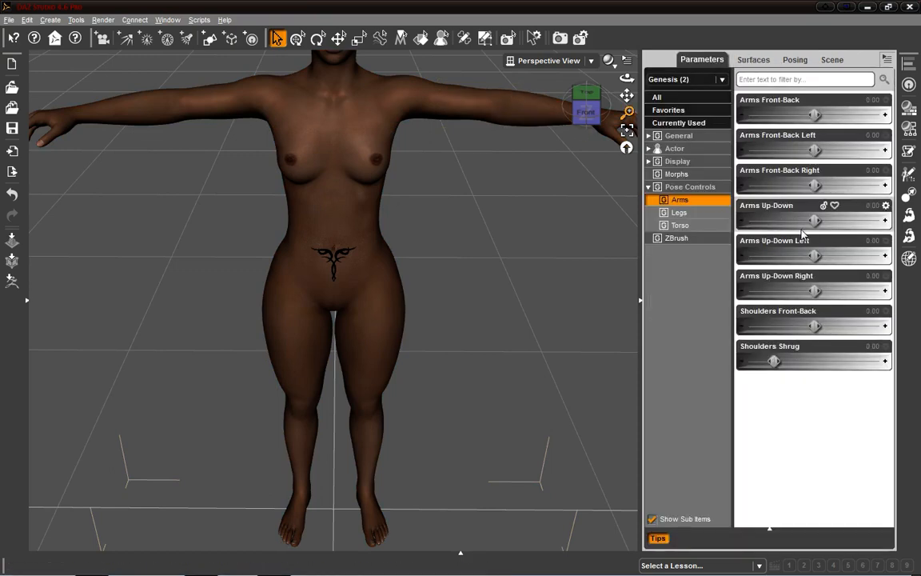
drag(814, 255, 866, 255)
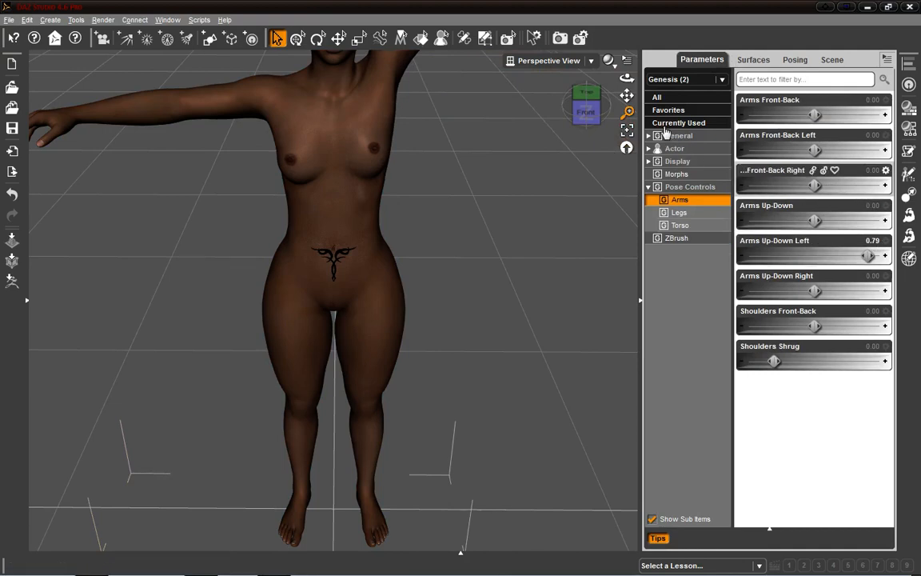
Try bending the left shoulder to its 35.00 limit, and return its Bend to about 27.75.
drag(627, 112, 627, 134)
scroll(538, 234, up, 3)
scroll(537, 232, down, 5)
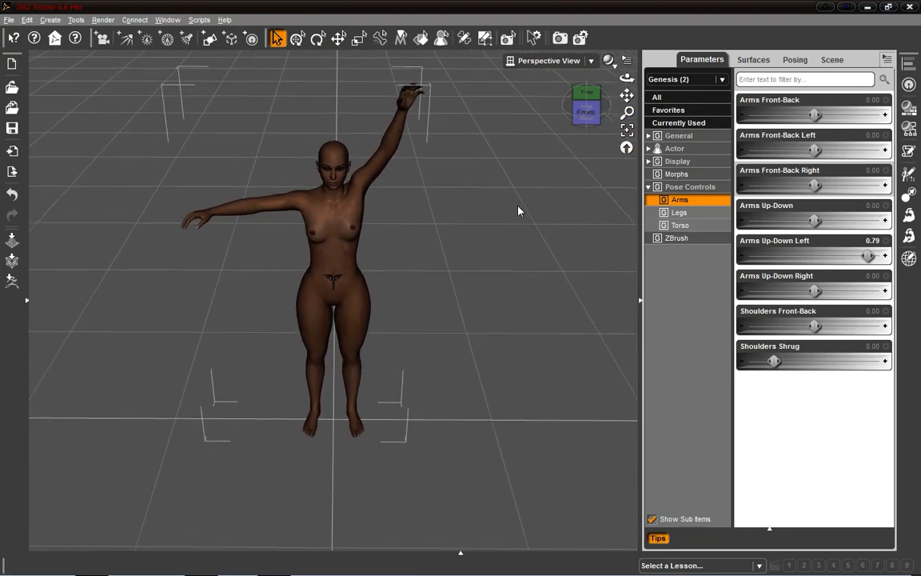
scroll(544, 216, up, 2)
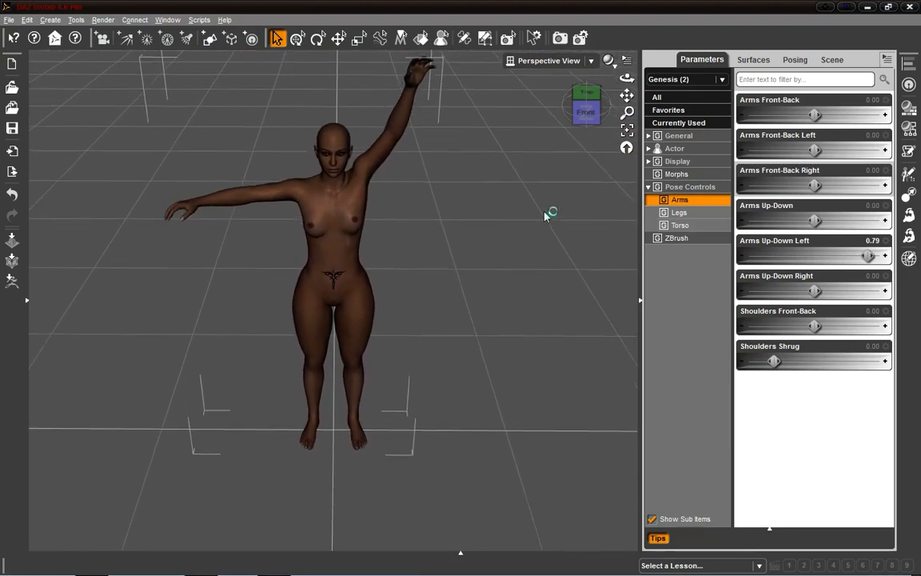
scroll(545, 216, down, 1)
mouse_move(627, 113)
mouse_down()
mouse_move(627, 87)
mouse_move(627, 121)
mouse_up()
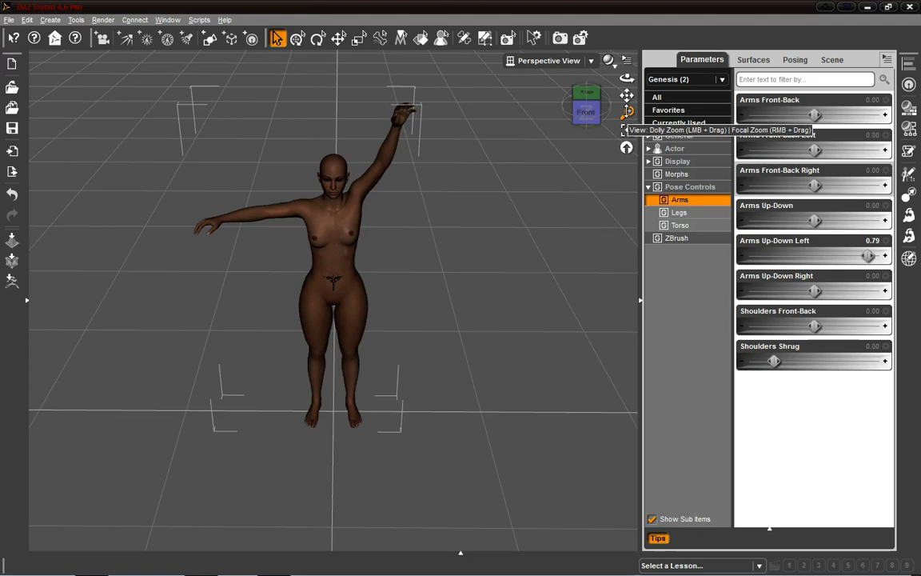
drag(588, 121, 627, 111)
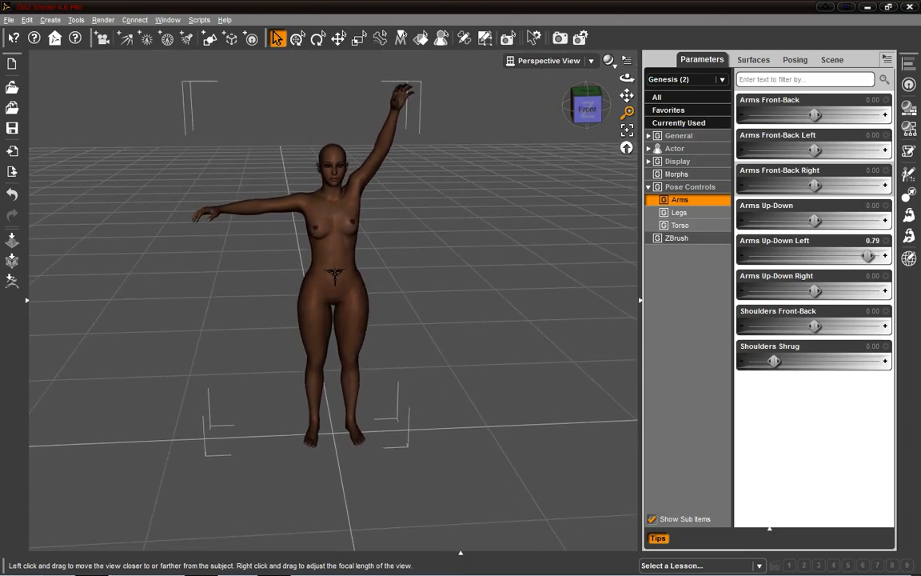
click(369, 168)
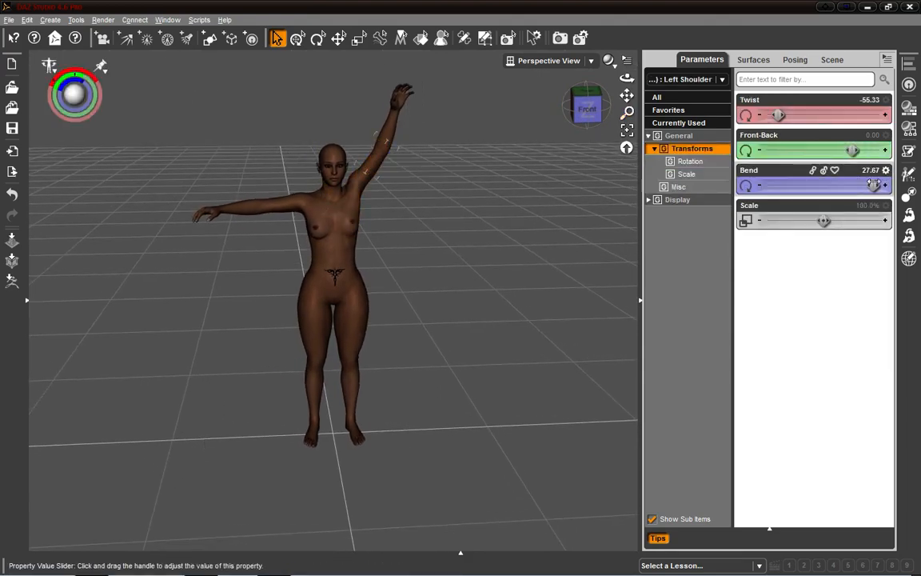
drag(873, 184, 883, 184)
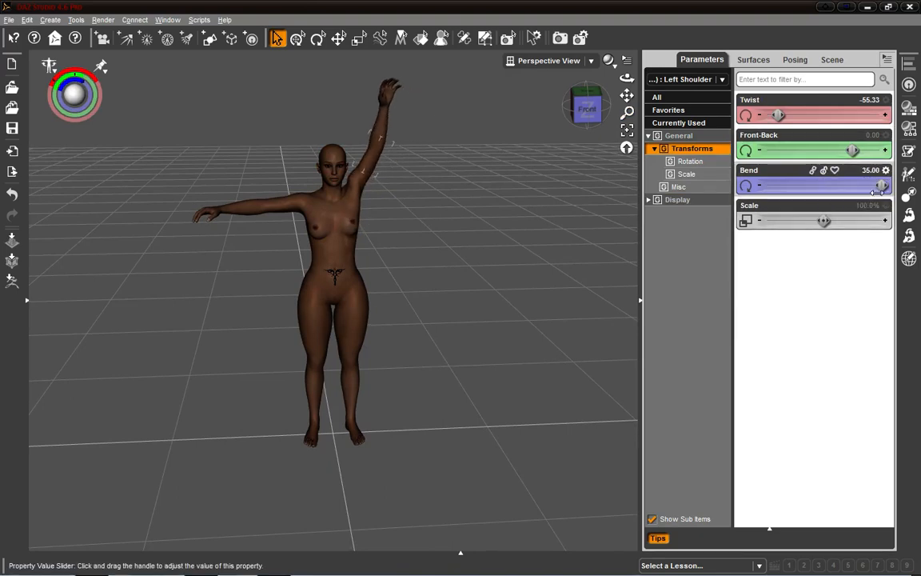
drag(883, 186, 875, 185)
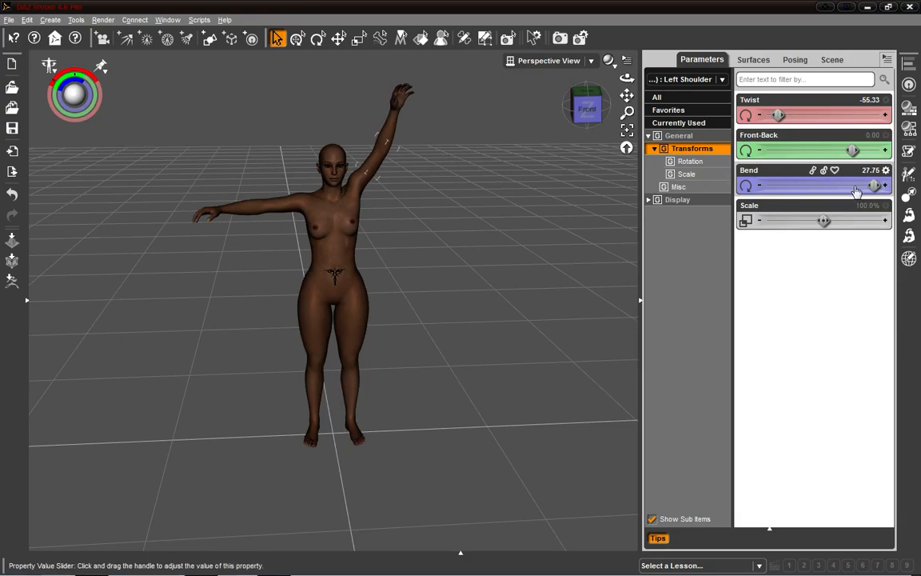
Bend the left forearm to about -24.51.
click(389, 141)
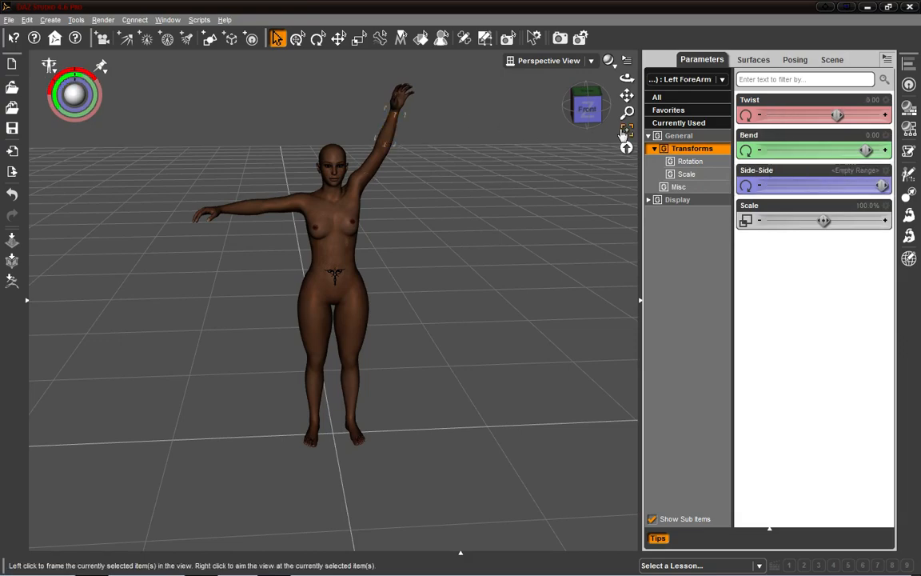
drag(588, 108, 749, 85)
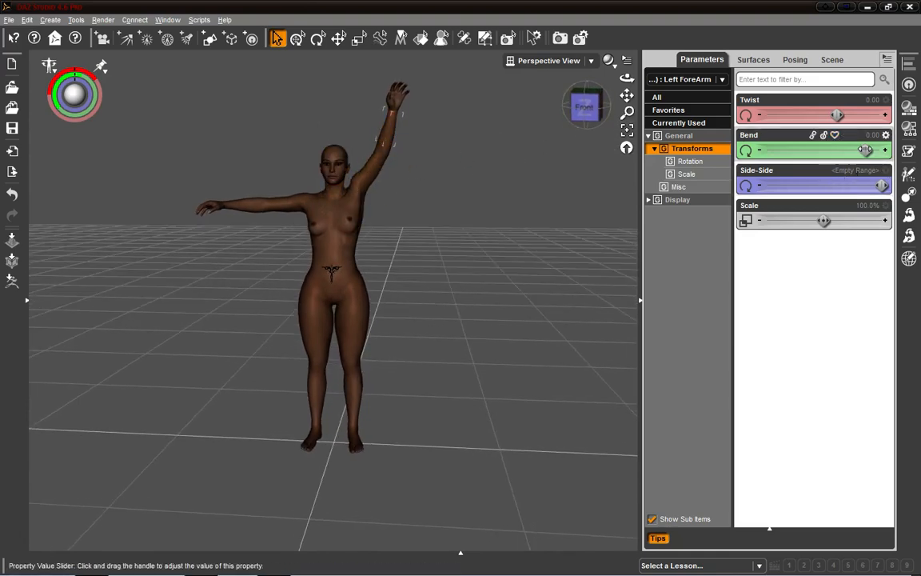
drag(865, 151, 856, 151)
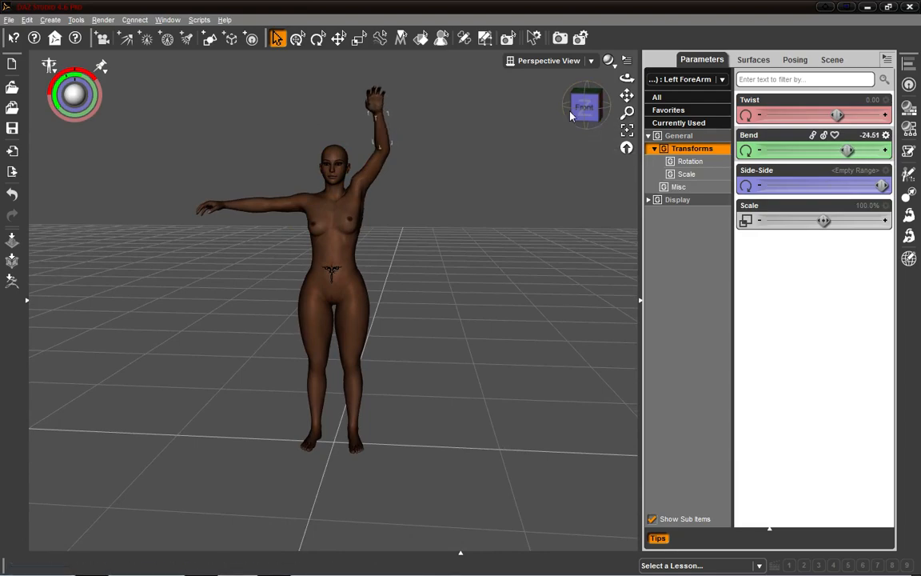
Try a left shoulder pose with Twist at -70, Front-Back at -66.76 and Bend at -20.60.
drag(571, 115, 483, 126)
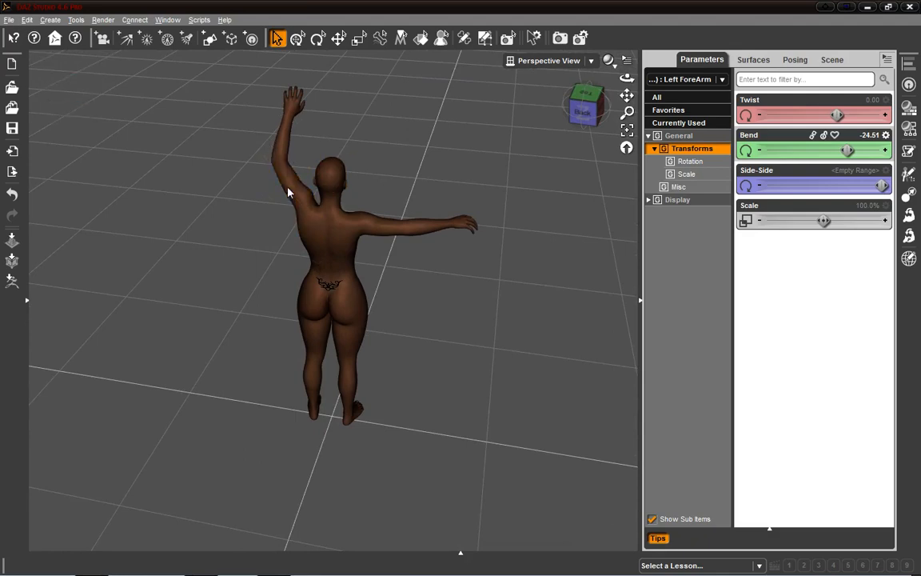
click(286, 185)
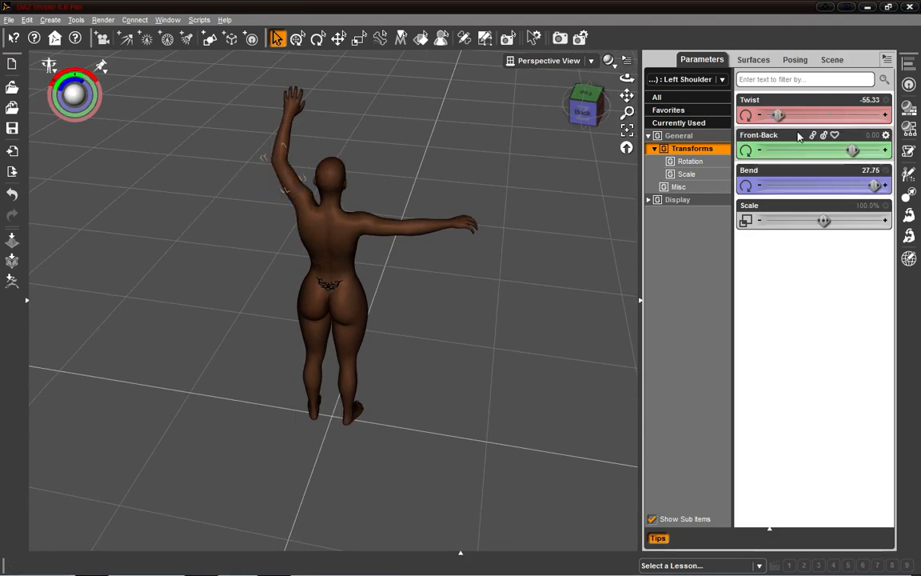
drag(780, 116, 784, 115)
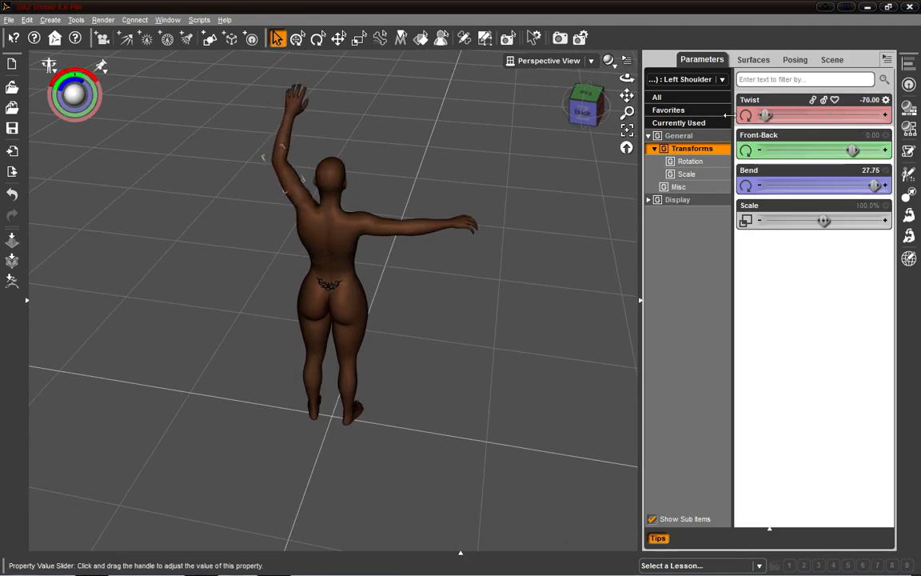
drag(726, 118, 774, 116)
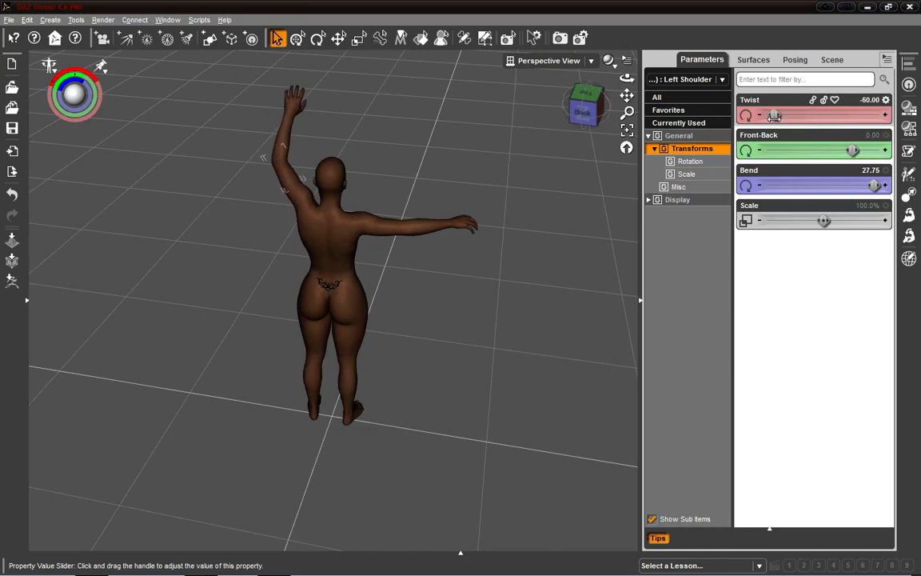
drag(852, 152, 769, 151)
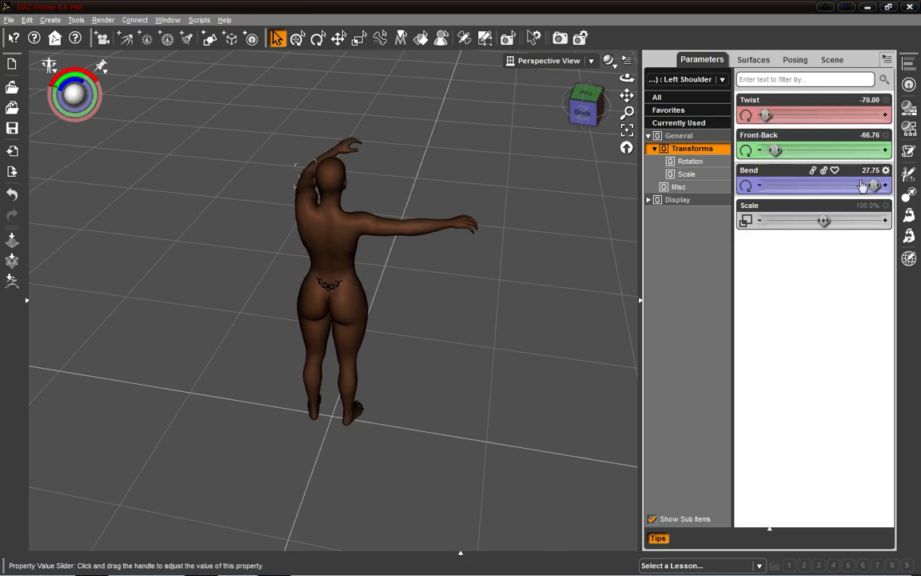
drag(875, 185, 824, 184)
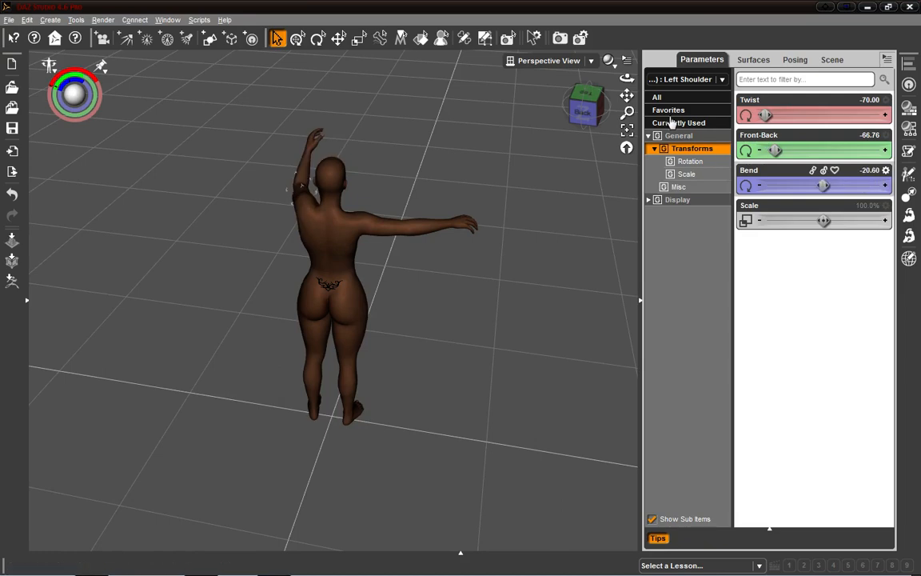
Return the left shoulder to Bend 27.67, Front-Back 0 and Twist -55.33.
drag(587, 106, 468, 69)
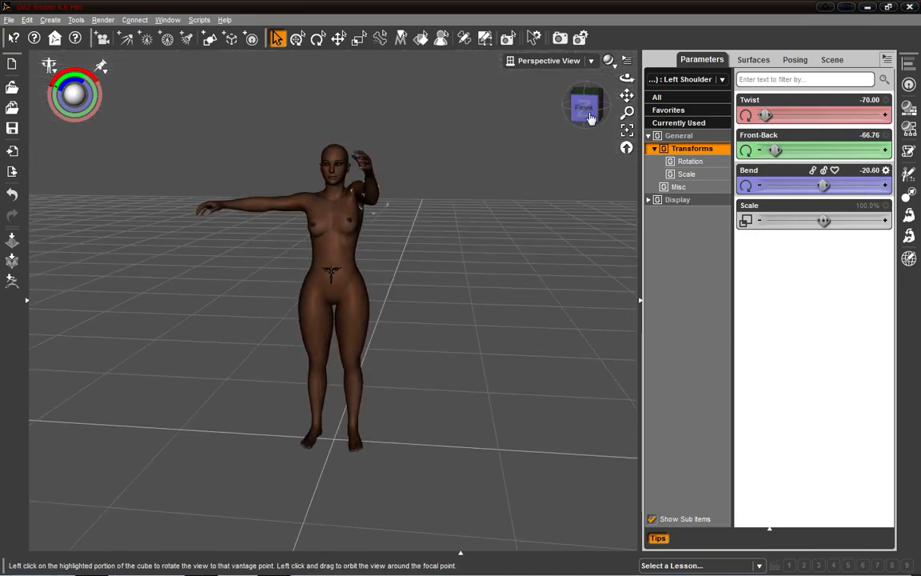
drag(824, 184, 874, 184)
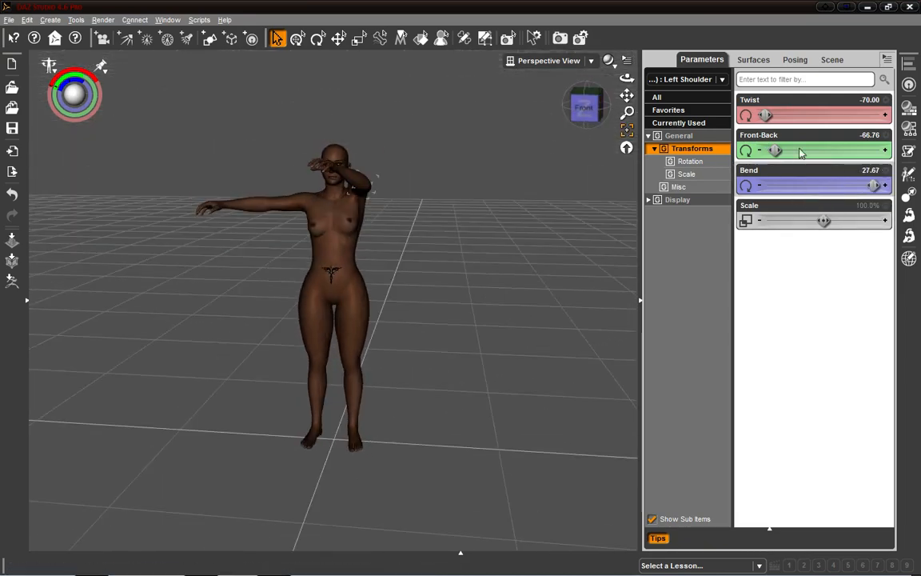
drag(775, 150, 852, 151)
click(803, 116)
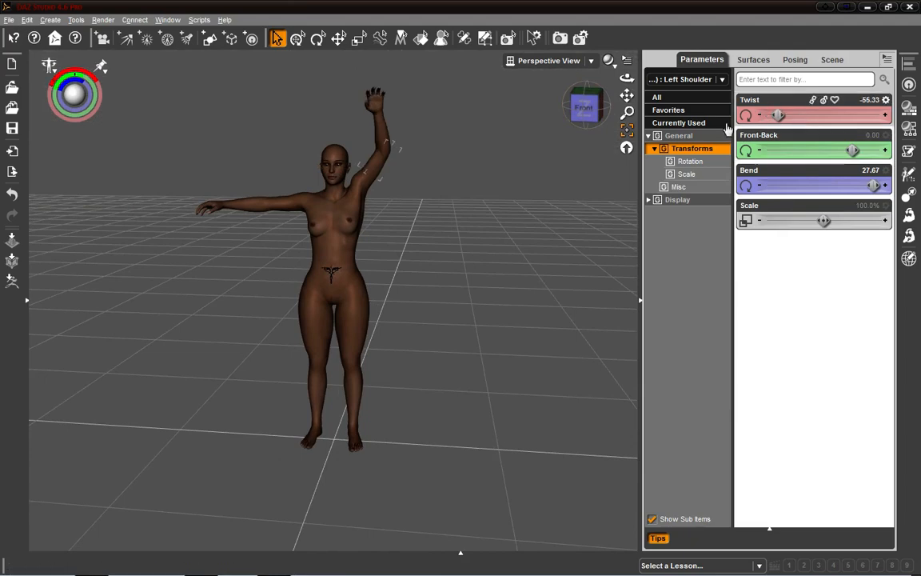
Set the left collar's Front-Back to -26, and the left shoulder's Twist to -70 and Bend to about 28.35.
click(360, 186)
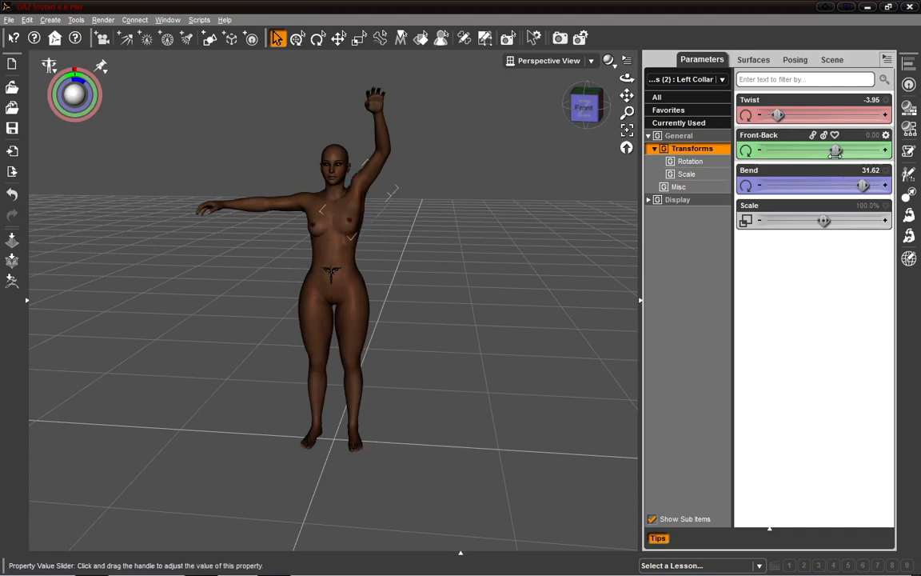
drag(834, 152, 754, 159)
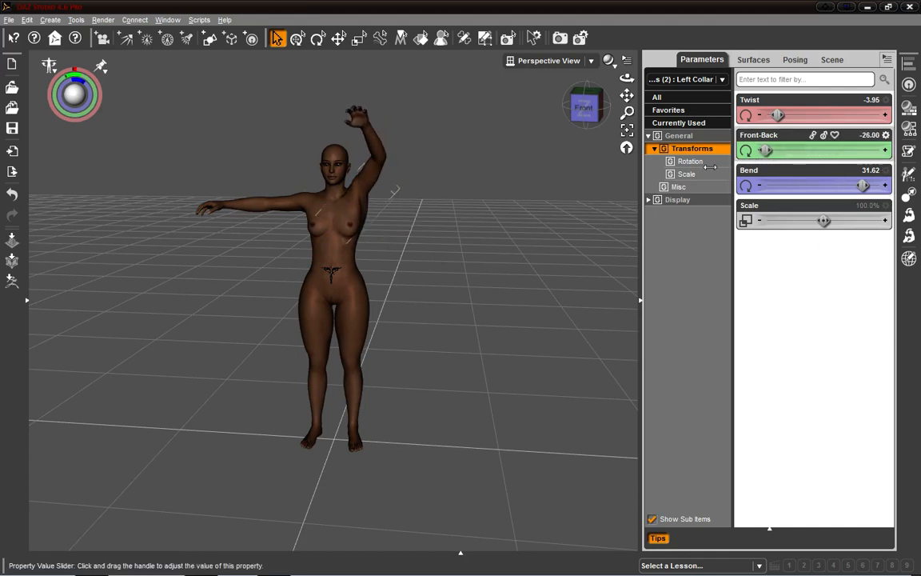
click(372, 177)
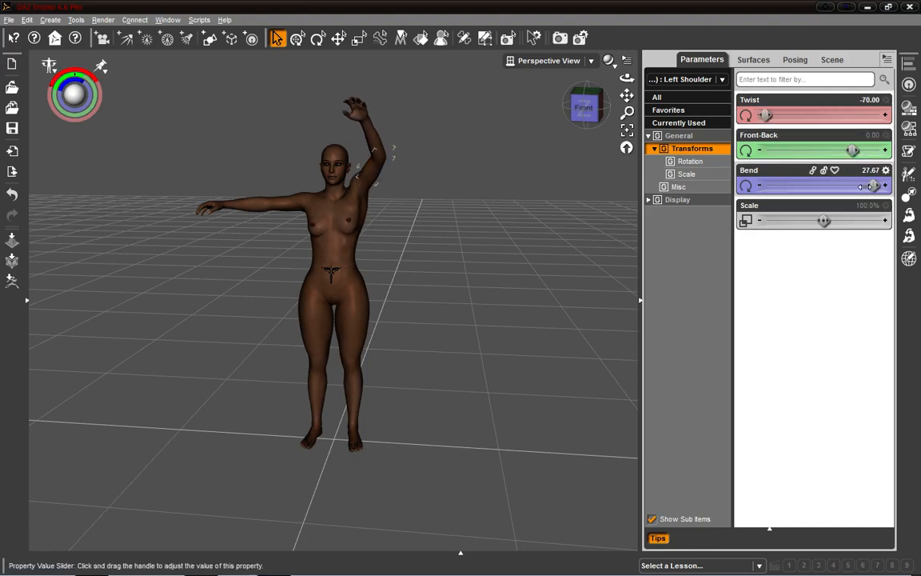
drag(862, 186, 878, 186)
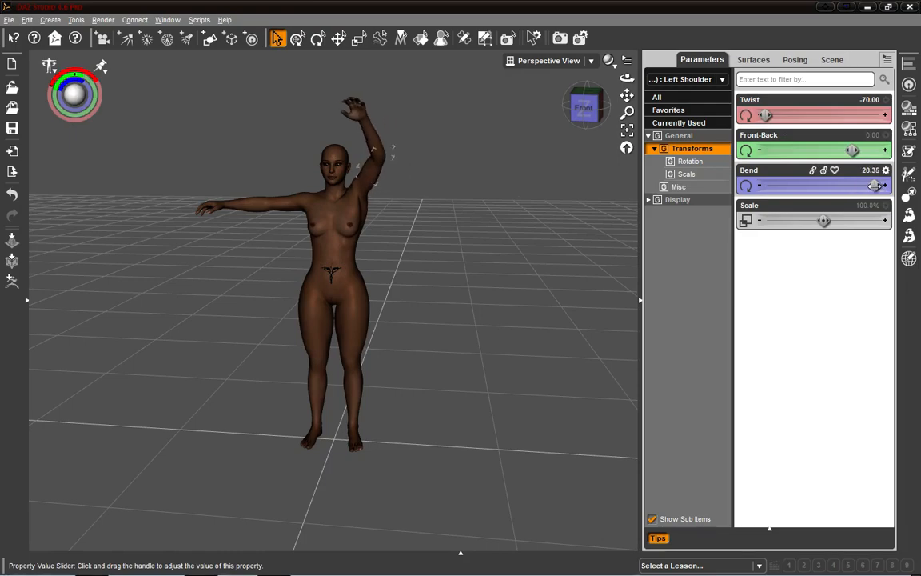
Tilt the face upward by bending the head to about -10.66 and the neck to -19.12.
drag(600, 111, 449, 240)
click(336, 179)
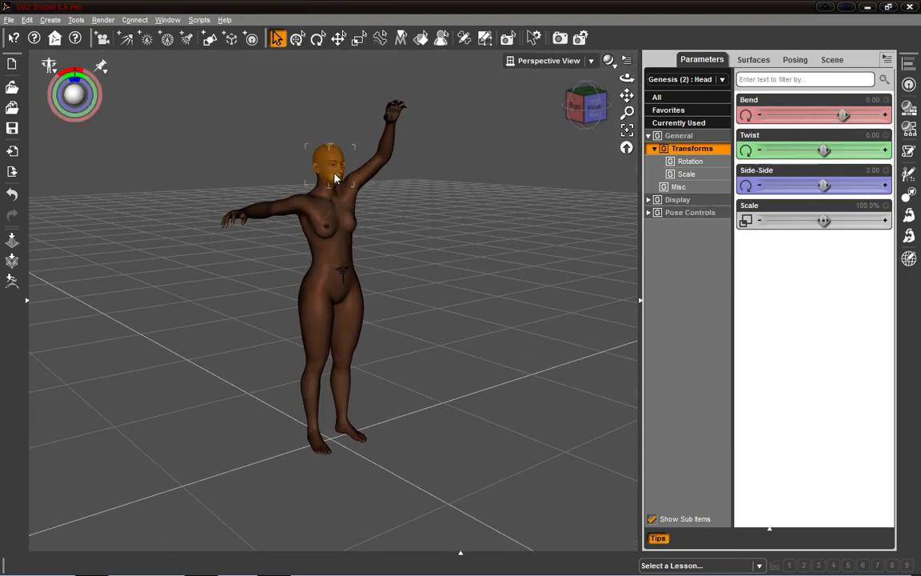
click(574, 106)
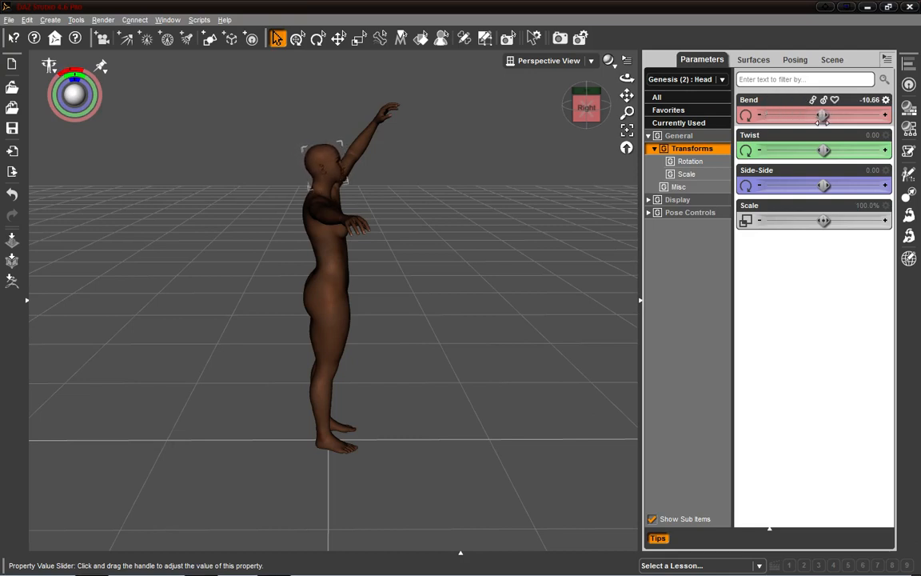
click(323, 190)
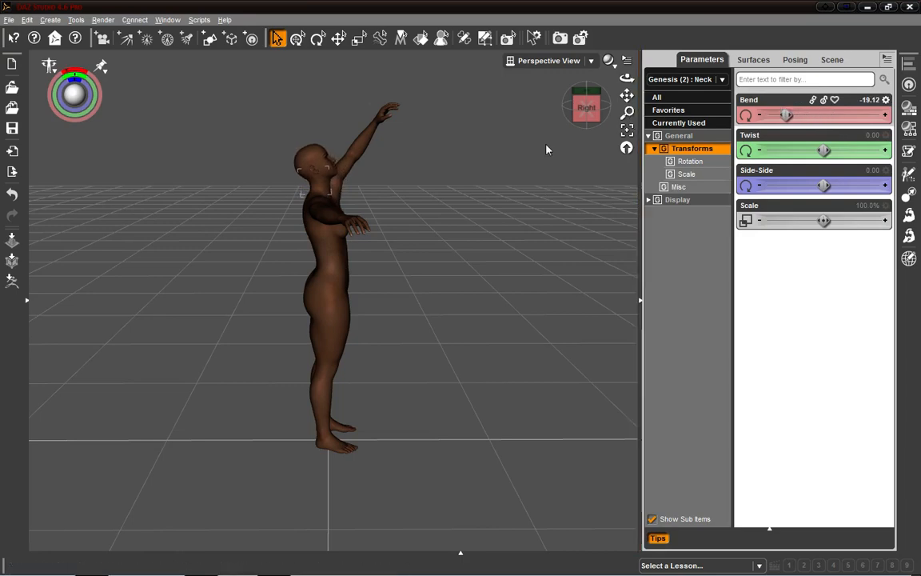
scroll(437, 166, up, 4)
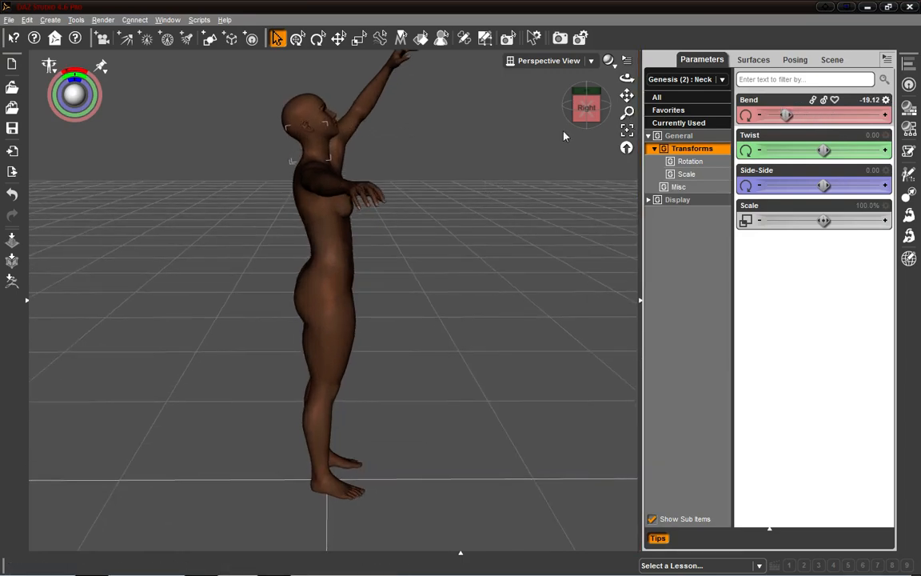
drag(587, 108, 391, 85)
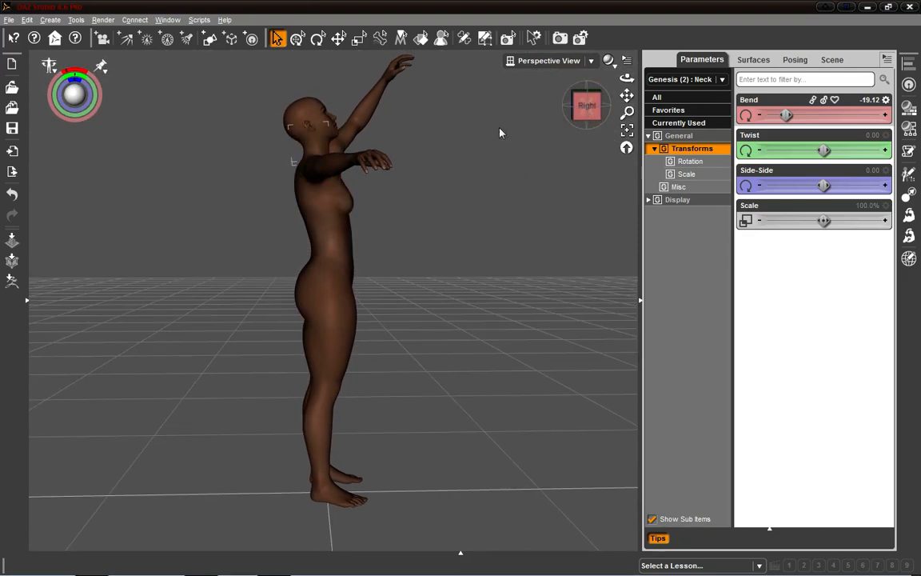
Select both feet of the figure and point them downward with a shared Bend of 31.29.
drag(593, 120, 392, 413)
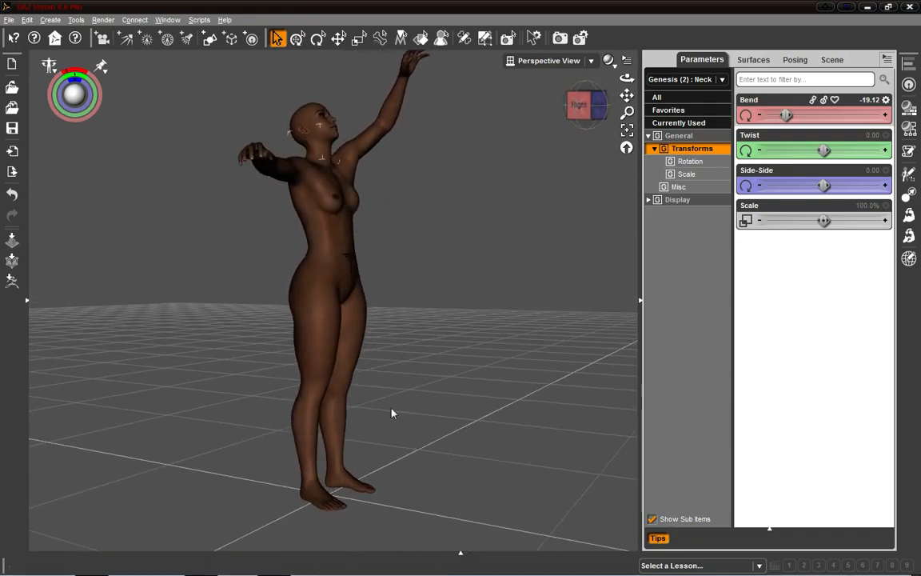
click(358, 490)
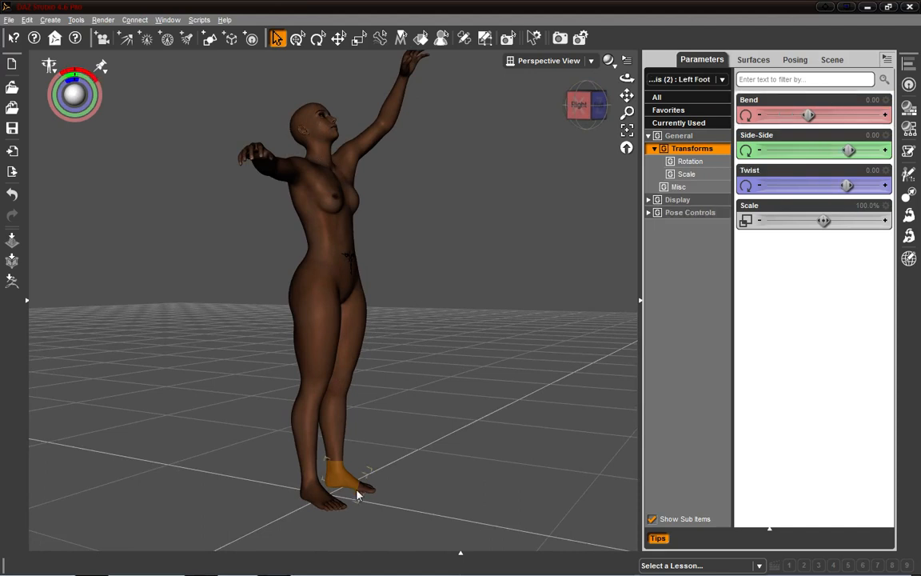
click(318, 504)
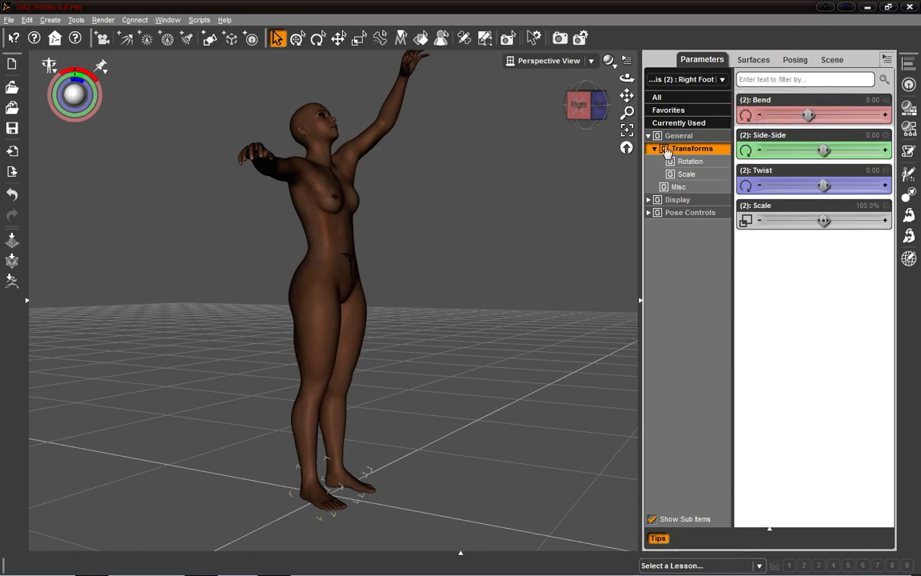
click(598, 108)
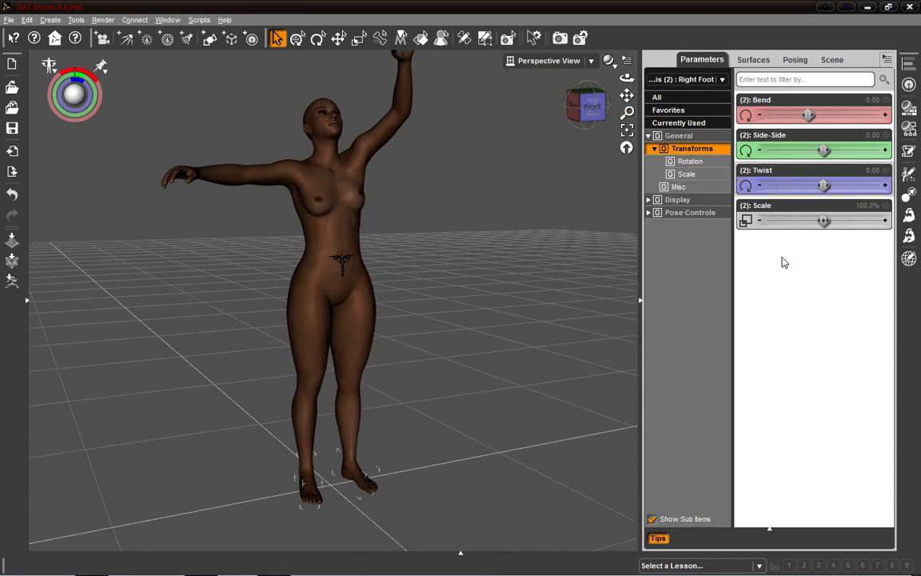
drag(823, 185, 797, 185)
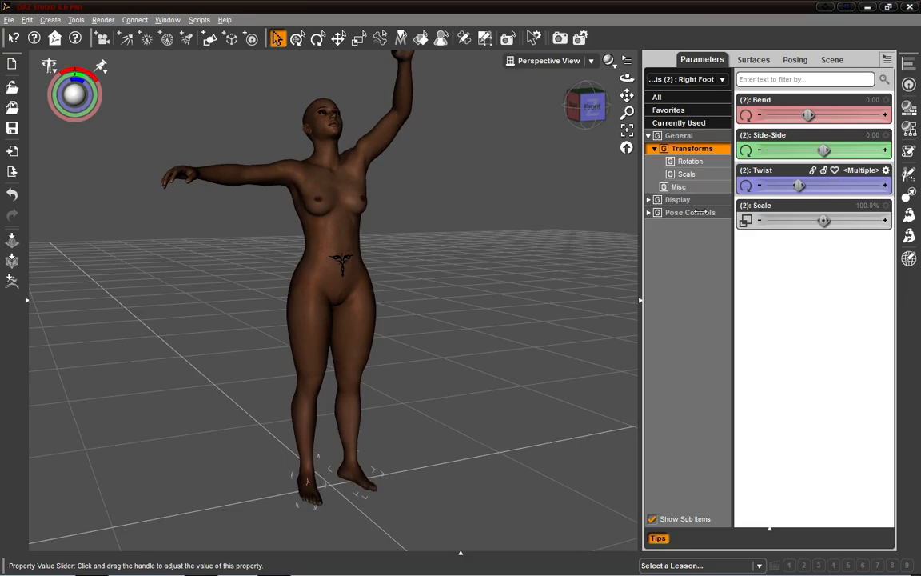
drag(701, 212, 825, 200)
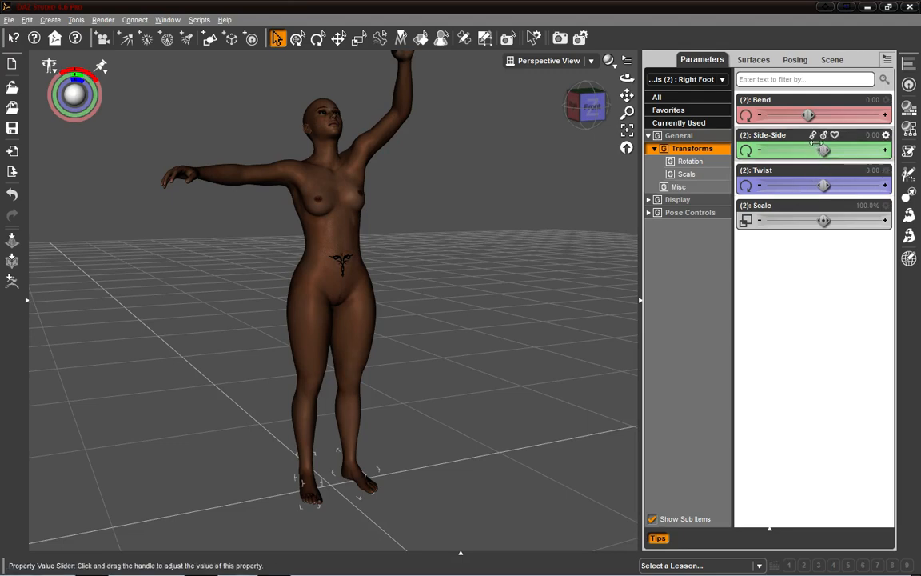
drag(809, 114, 838, 122)
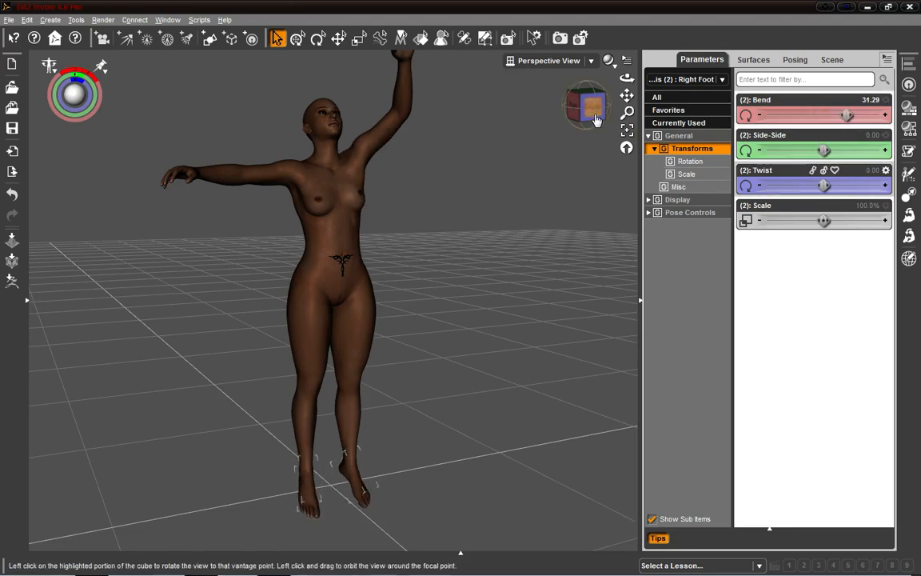
Select the toes of both feet and set their shared Bend to -23.19 to flatten them toward the floor.
mouse_move(589, 104)
mouse_down()
mouse_move(580, 100)
mouse_move(587, 99)
mouse_up()
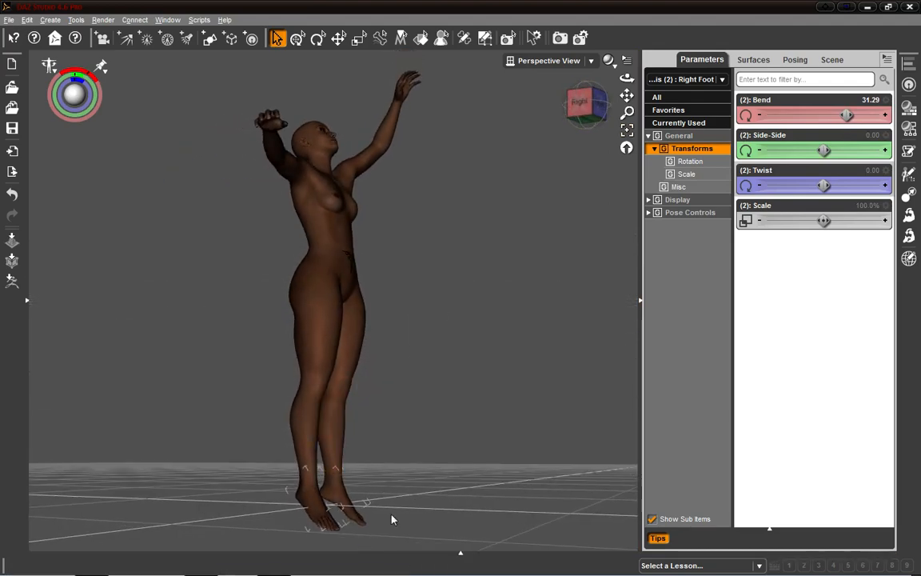
click(342, 530)
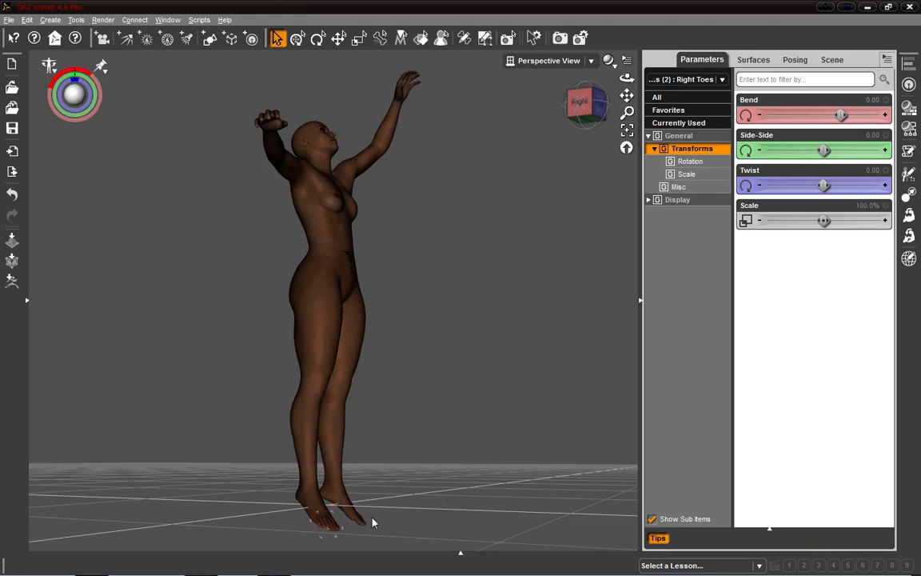
click(359, 523)
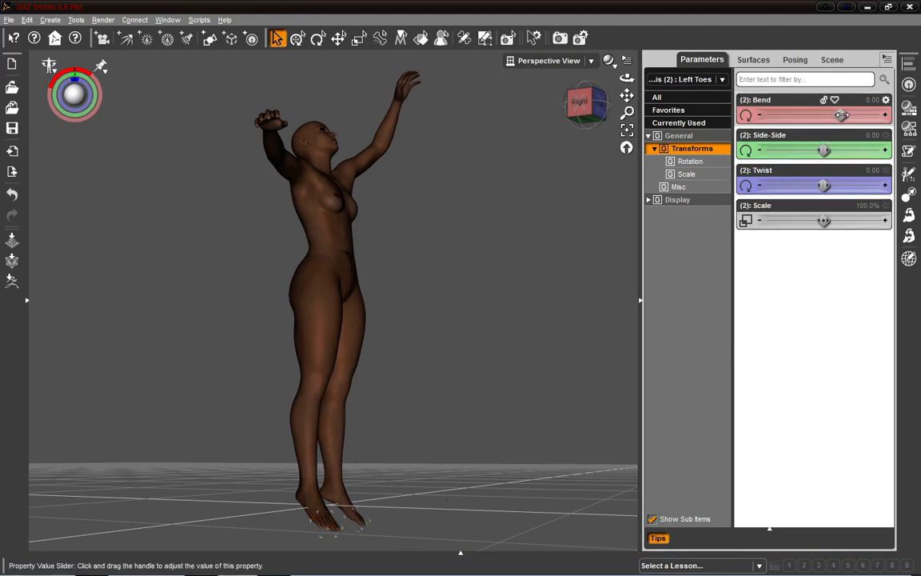
drag(844, 115, 856, 115)
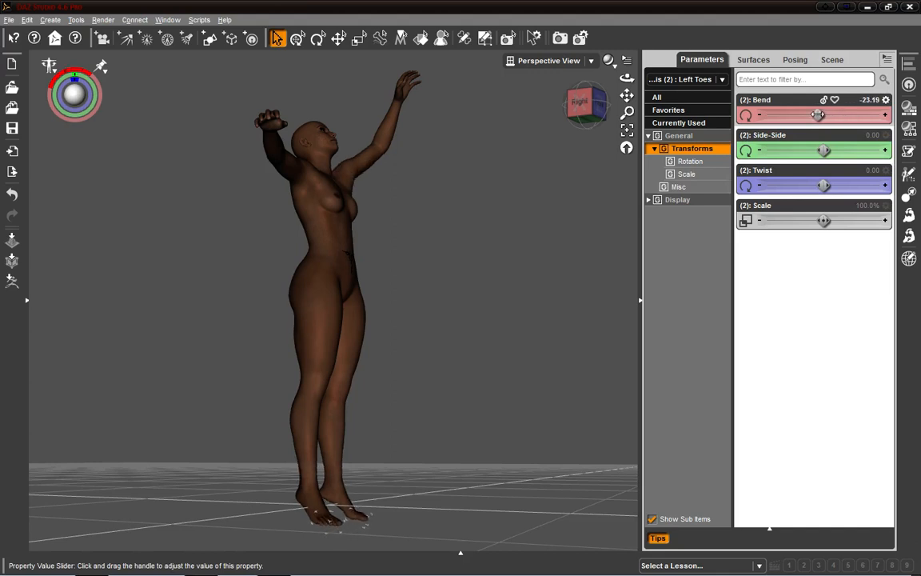
Select the whole Genesis figure and raise it to floor level with a Y Translate of 6.80.
mouse_move(582, 102)
mouse_down()
mouse_move(593, 98)
mouse_move(579, 113)
mouse_up()
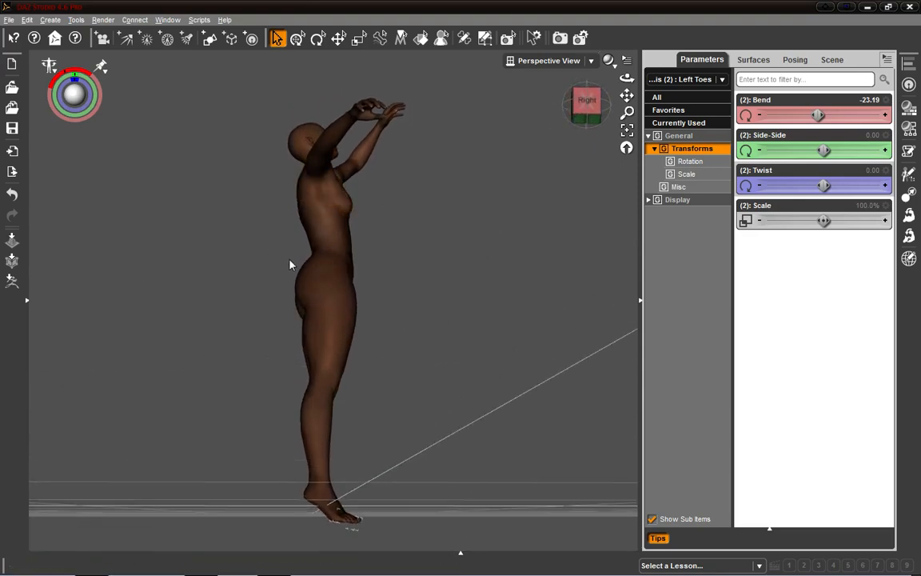
click(339, 249)
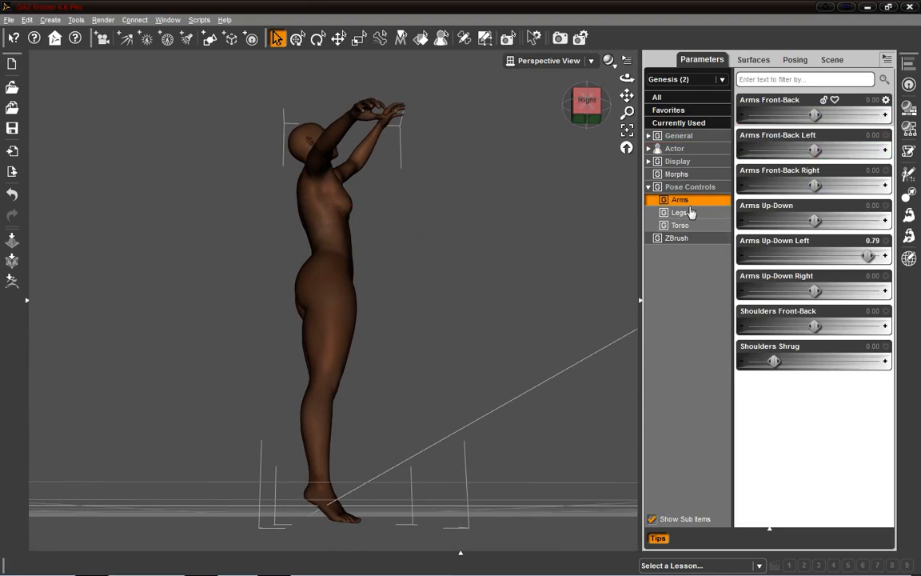
click(679, 136)
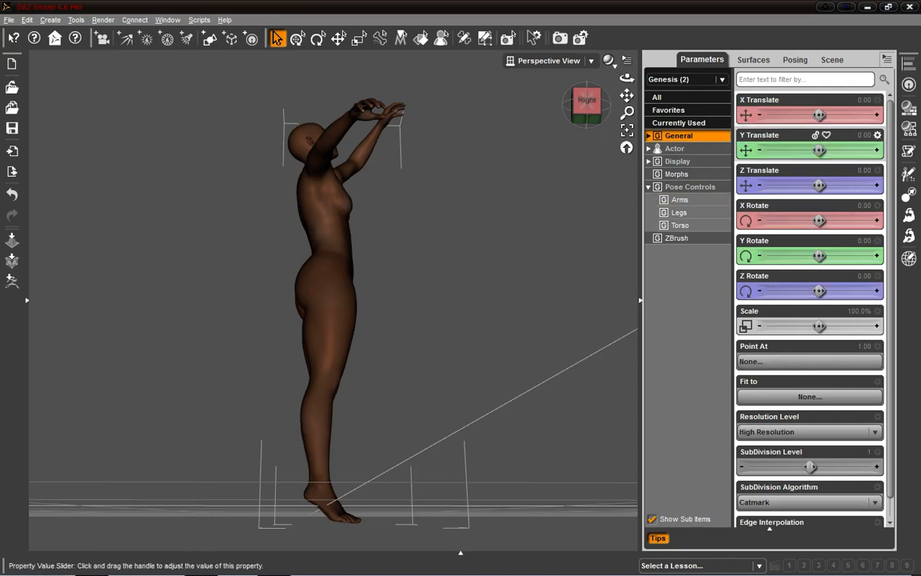
drag(819, 151, 832, 151)
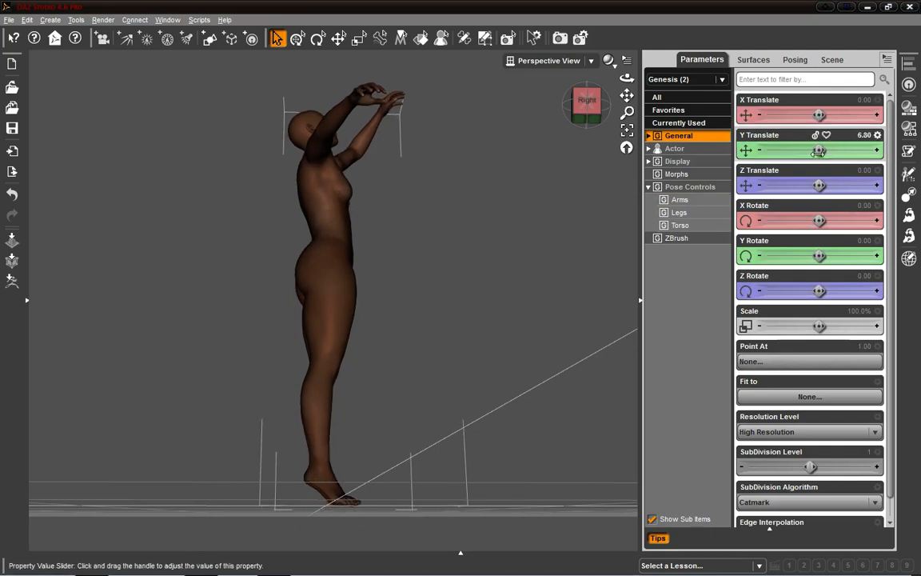
drag(587, 101, 529, 121)
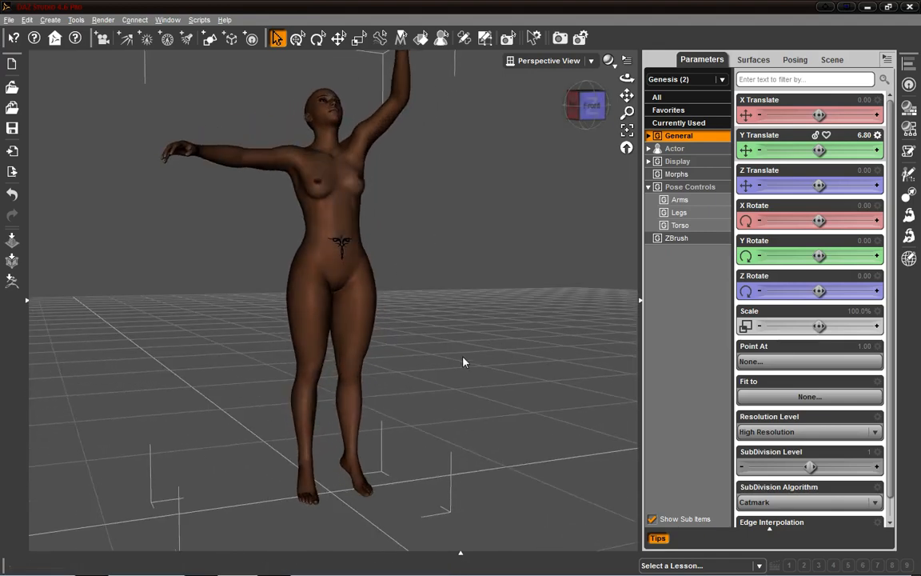
scroll(514, 267, down, 5)
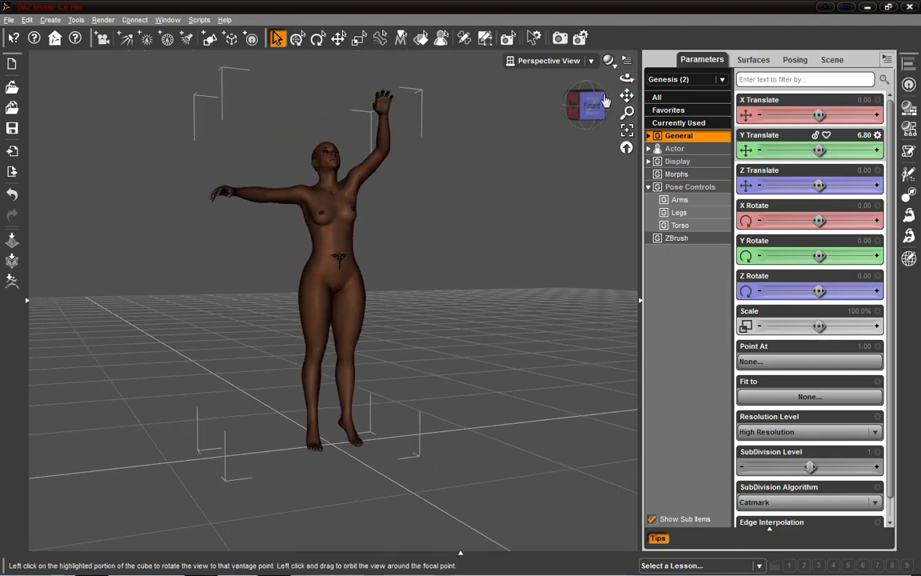
click(51, 20)
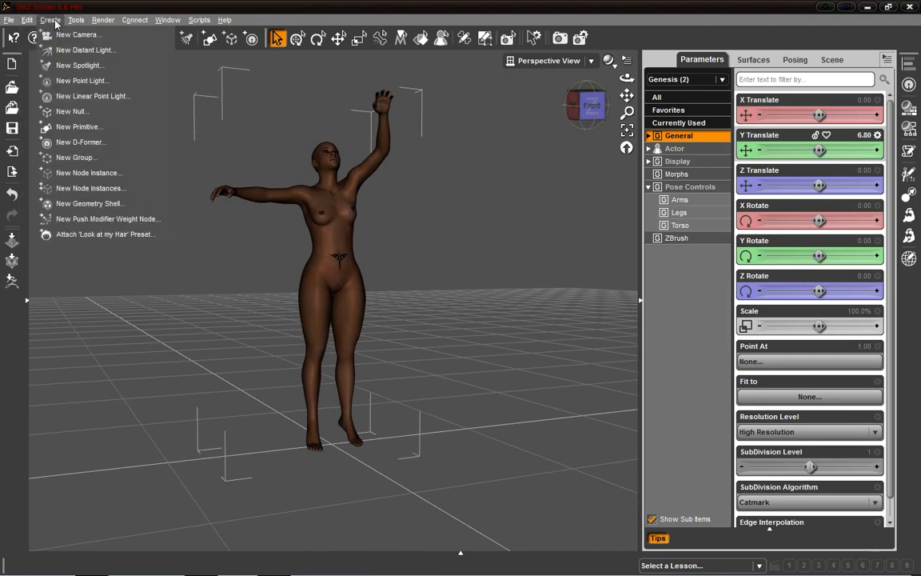
mouse_move(22, 22)
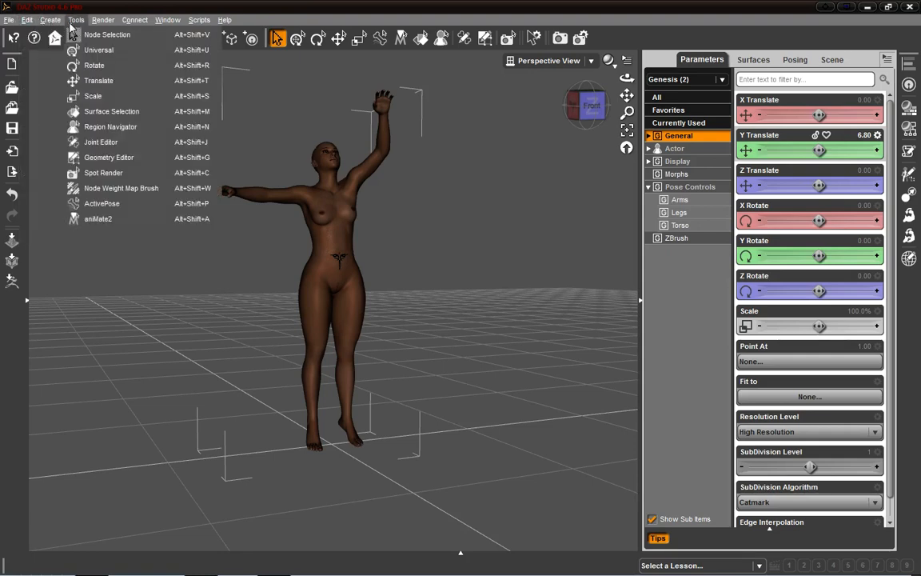
mouse_move(122, 27)
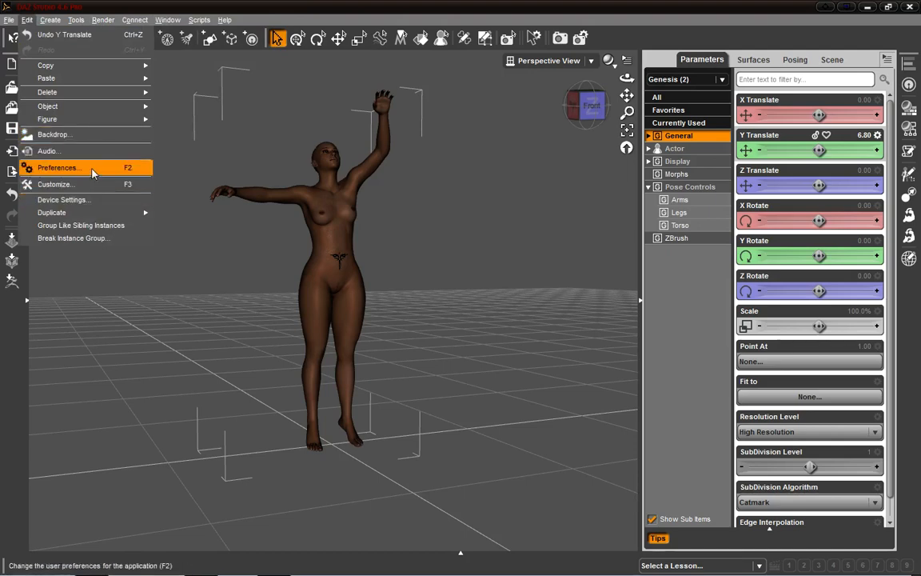
click(279, 8)
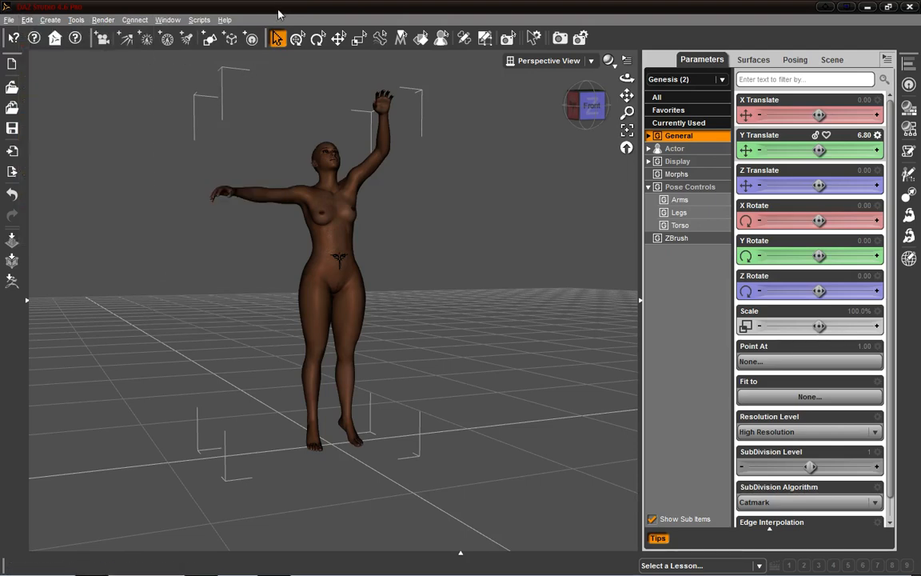
Create a plane primitive at World Center, 20 m in size with 100 divisions, as a floor under the figure.
click(206, 45)
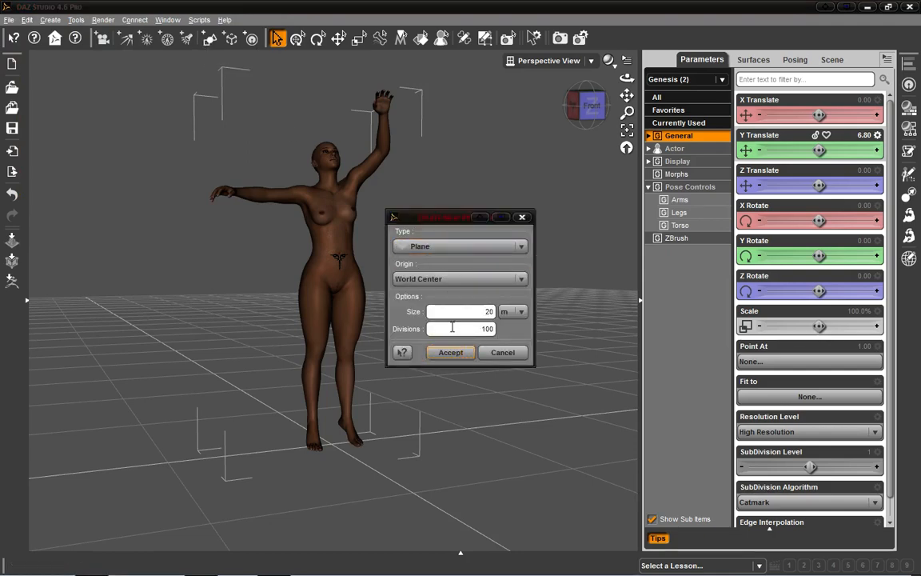
click(476, 253)
click(472, 247)
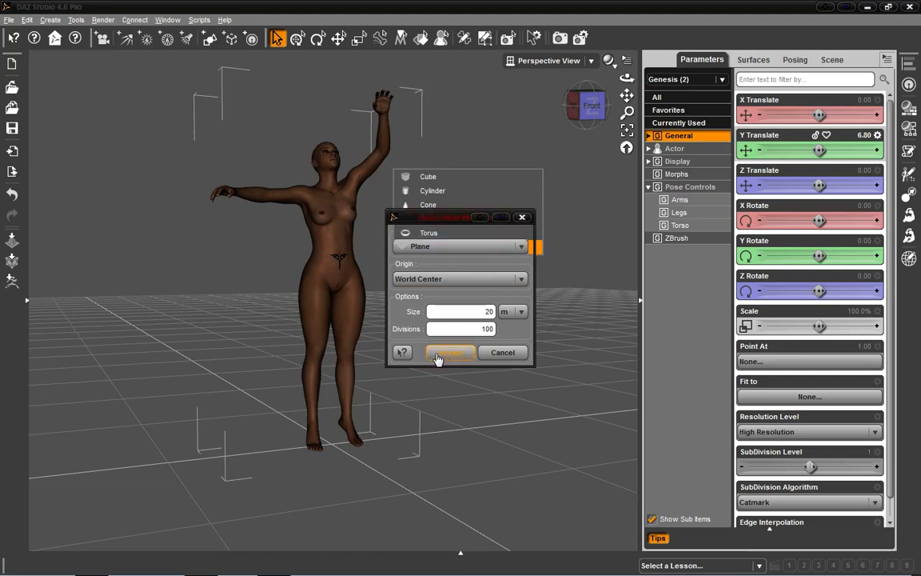
click(440, 353)
Examine how the figure's feet meet the plane from front, side, low and overhead angles.
drag(579, 111, 626, 92)
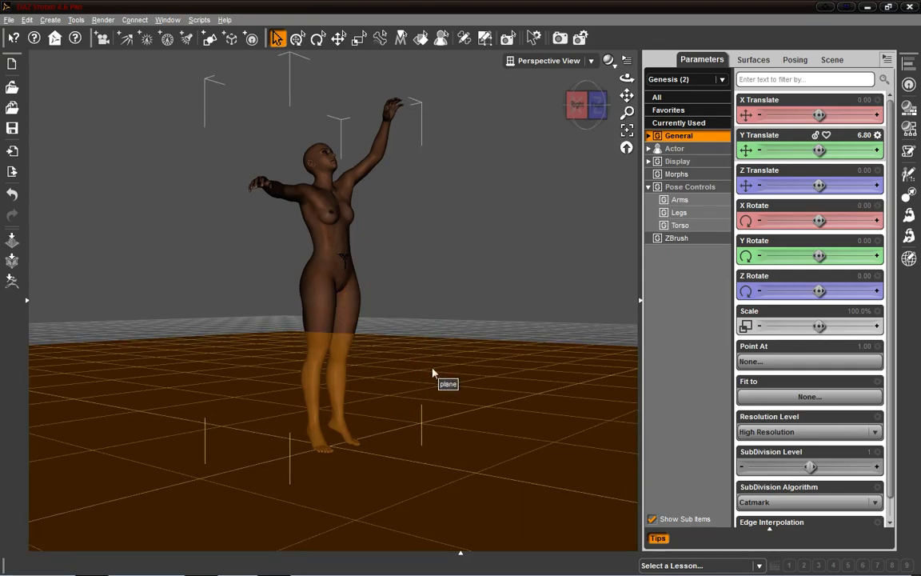
drag(586, 115, 558, 160)
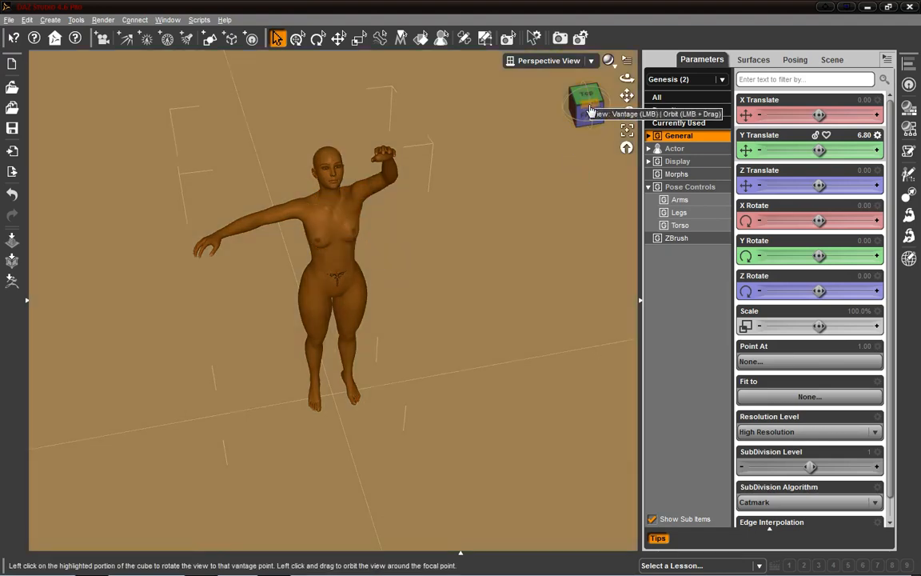
click(590, 111)
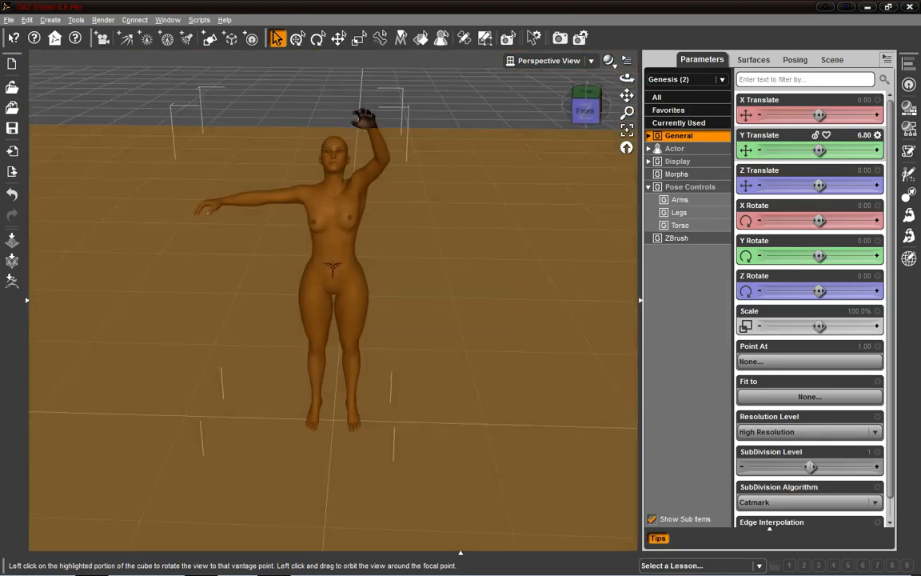
drag(590, 110, 564, 119)
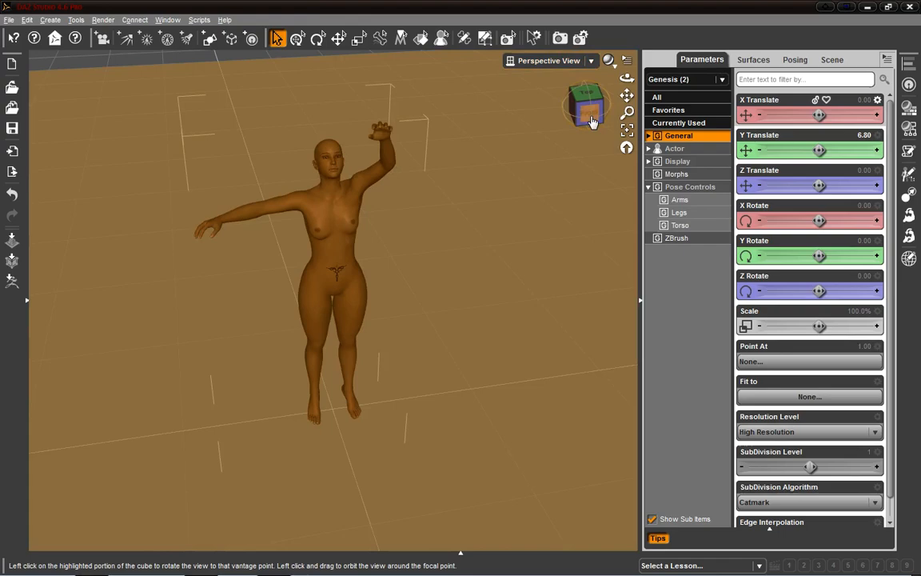
drag(592, 121, 573, 148)
click(580, 112)
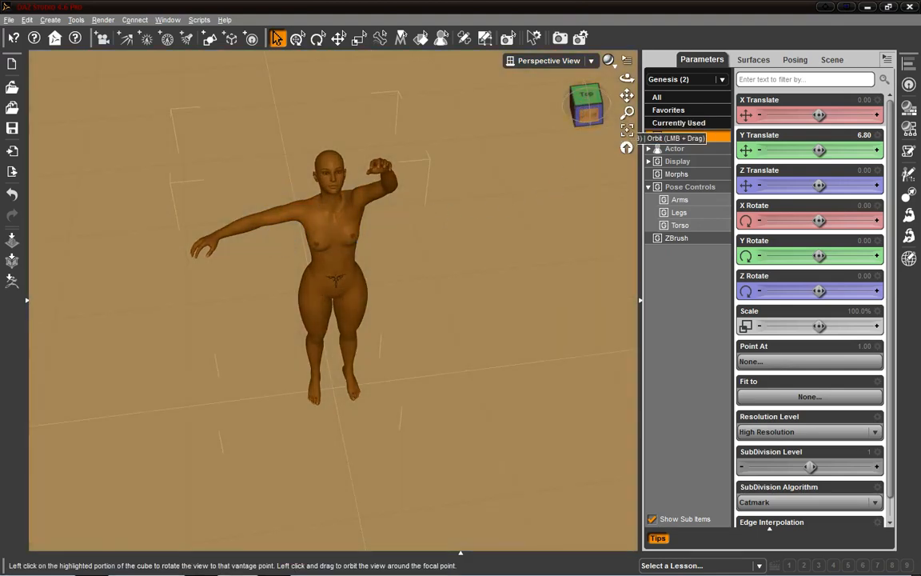
click(587, 115)
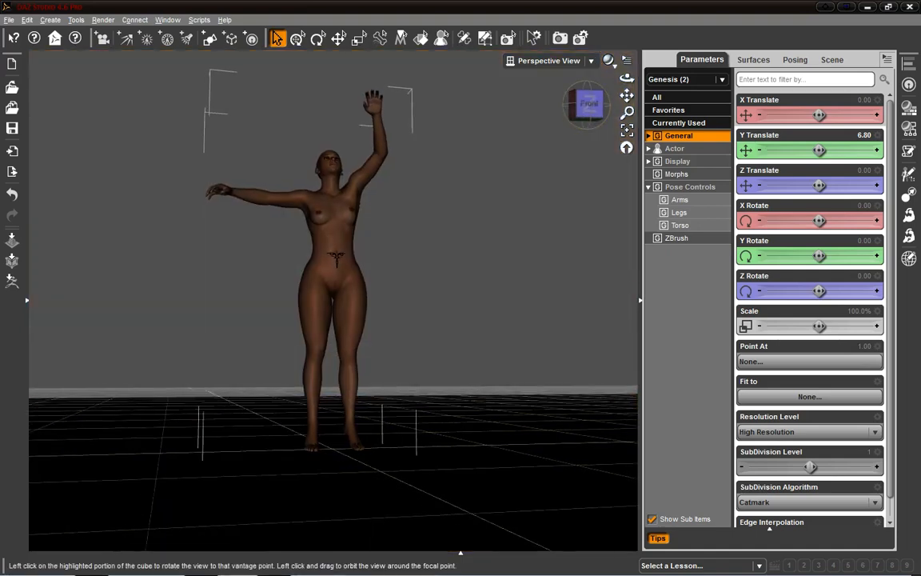
drag(587, 118, 590, 164)
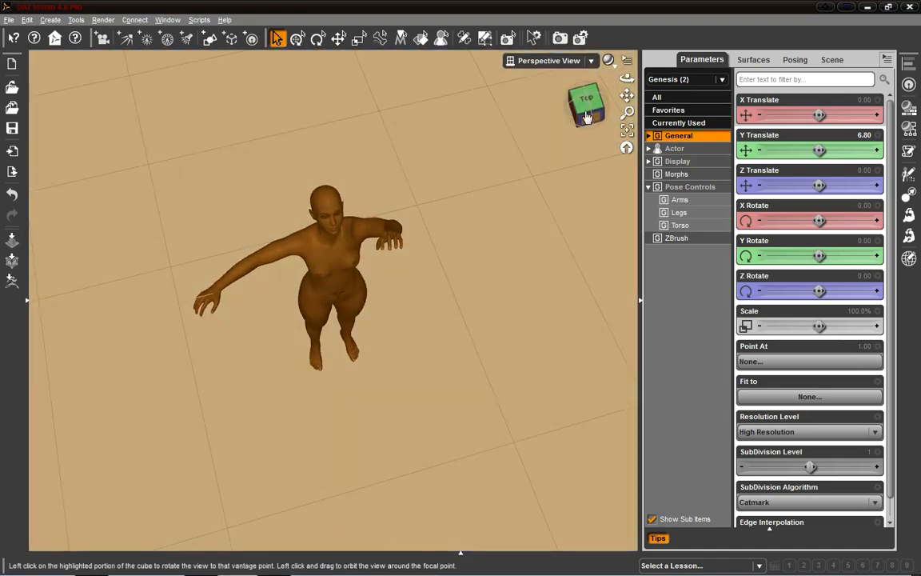
click(586, 118)
Collapse the Genesis (2) hierarchy in the scene list and hide the plane.
click(831, 60)
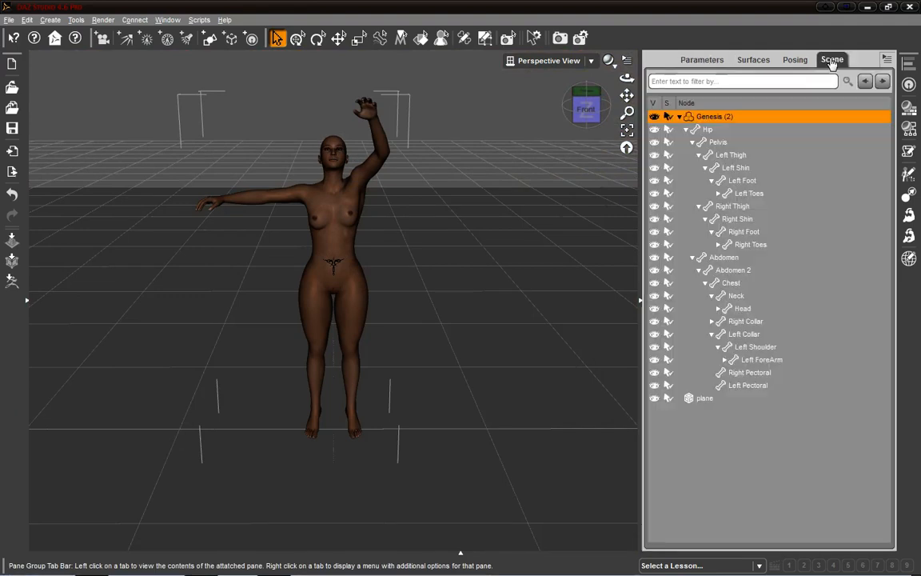
click(679, 117)
click(656, 129)
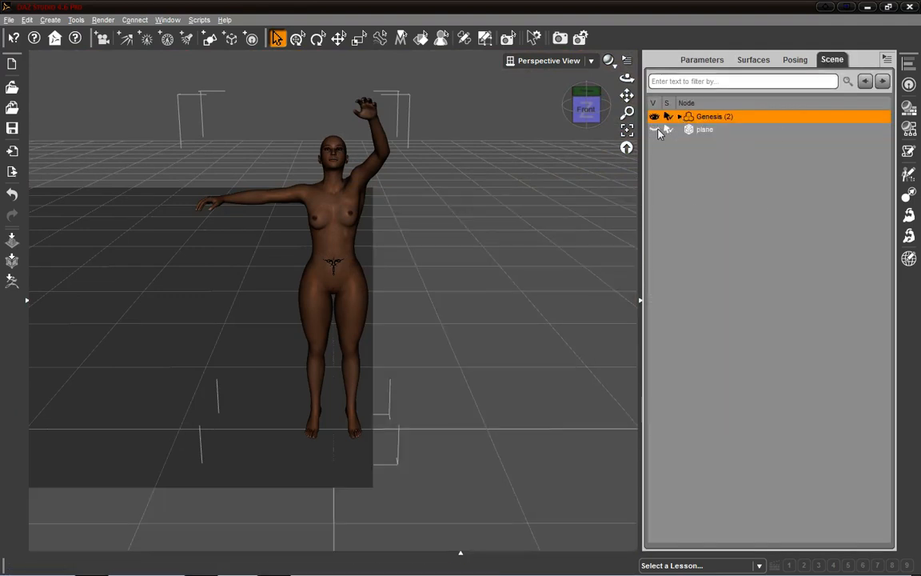
drag(566, 121, 592, 108)
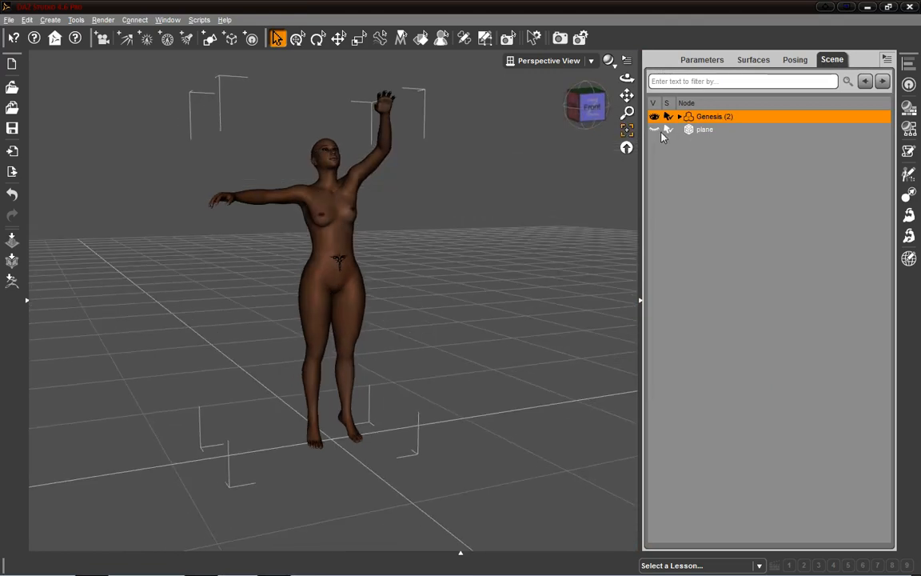
Make the plane visible again and remove it from the scene.
click(655, 129)
right_click(660, 130)
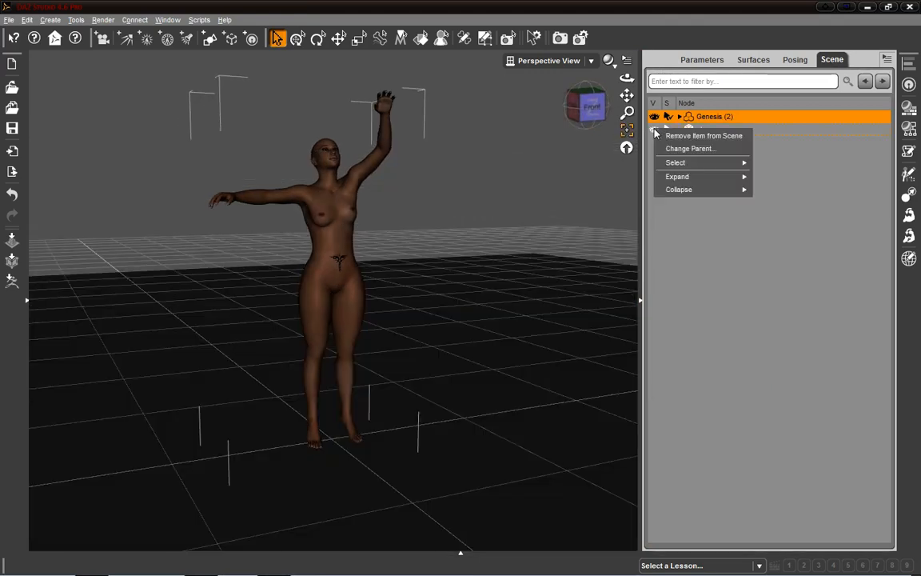
click(699, 137)
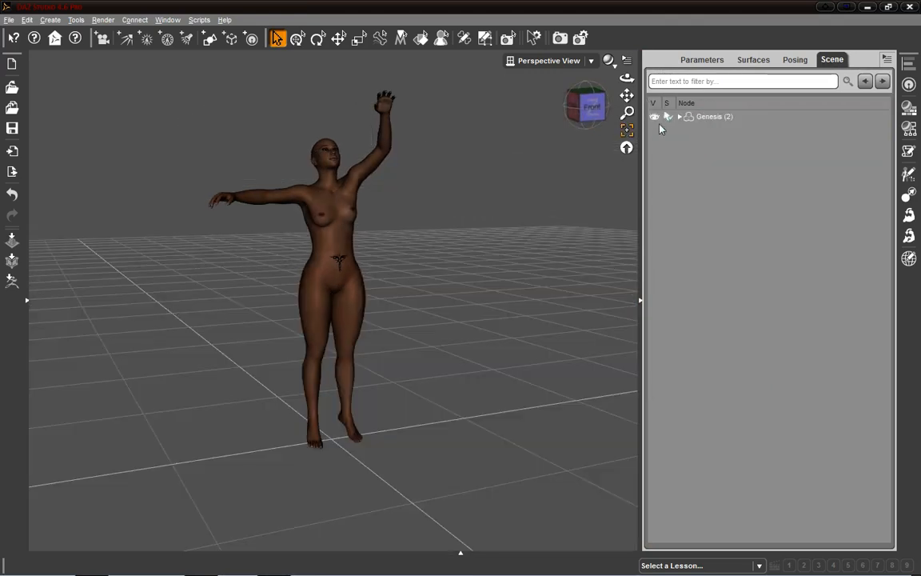
Select the figure's right shoulder, collapse the Genesis (2) hierarchy in the scene list and display the shoulder's parameters.
mouse_move(584, 118)
mouse_down()
mouse_move(564, 121)
mouse_move(584, 108)
mouse_move(560, 101)
mouse_move(588, 108)
mouse_up()
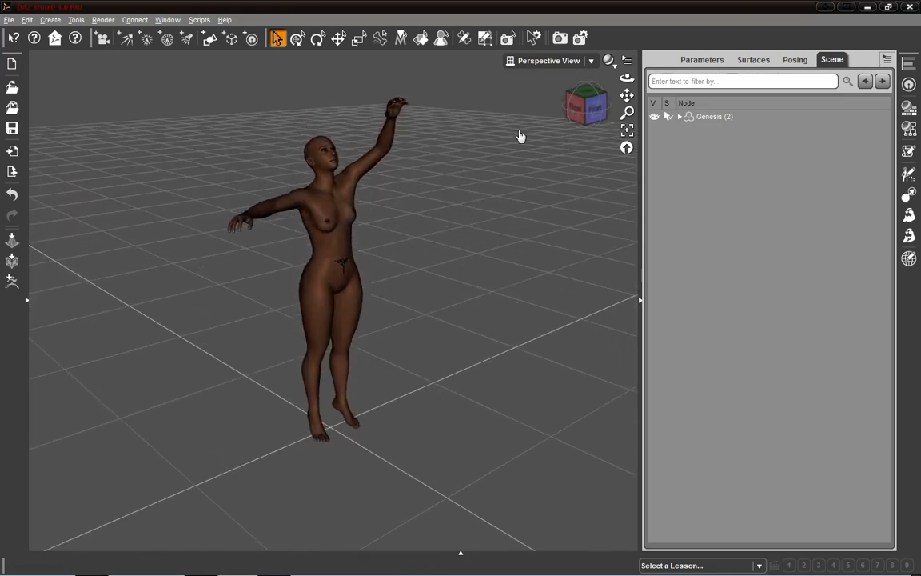
click(268, 214)
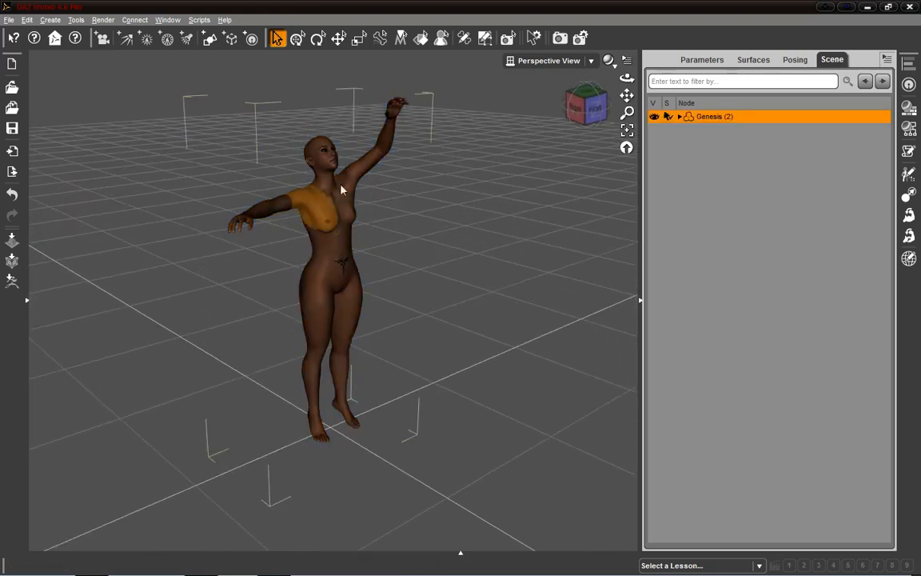
mouse_move(586, 113)
mouse_down()
mouse_move(611, 112)
mouse_move(574, 111)
mouse_move(593, 112)
mouse_up()
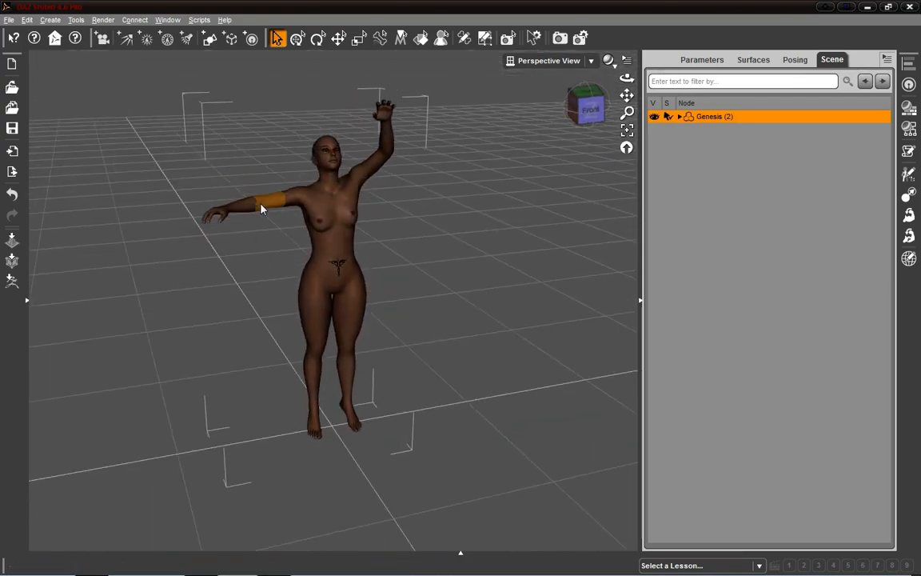
click(272, 206)
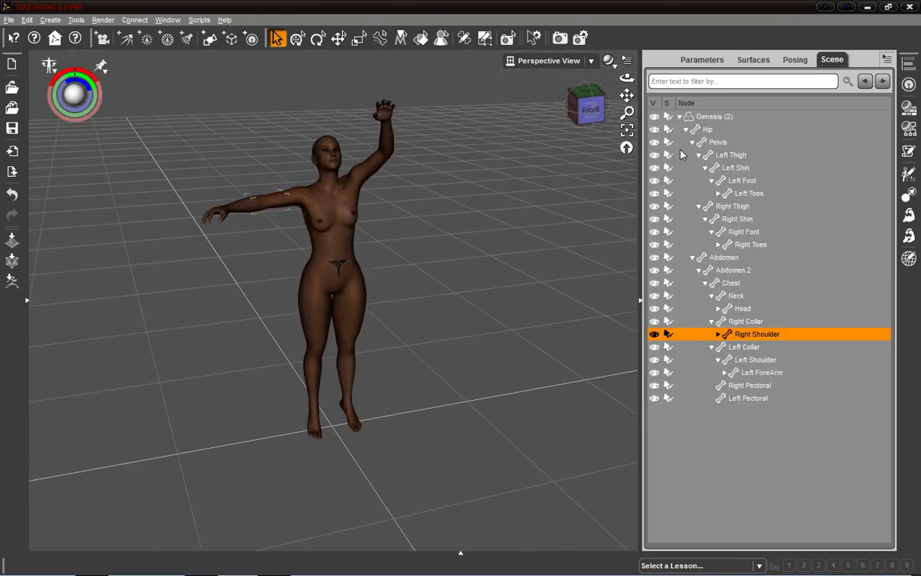
click(679, 117)
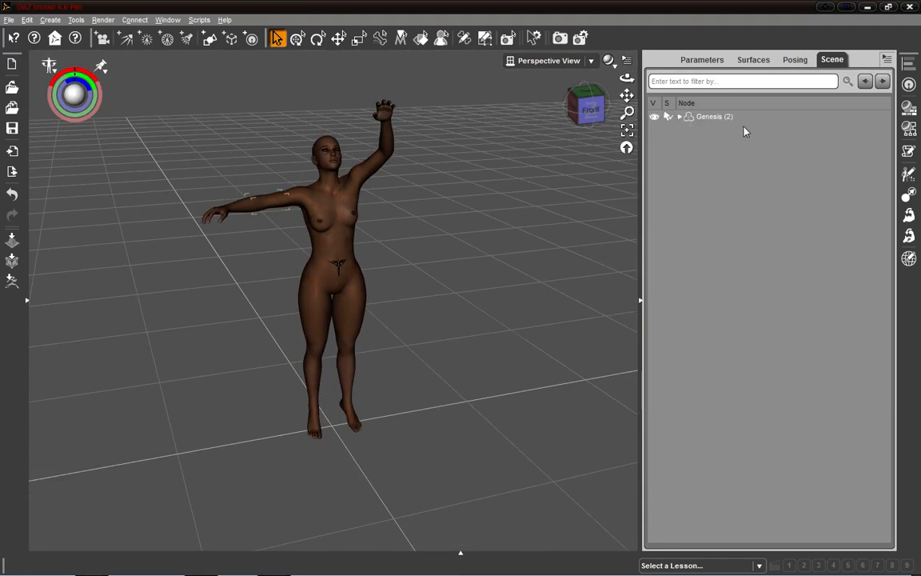
click(719, 62)
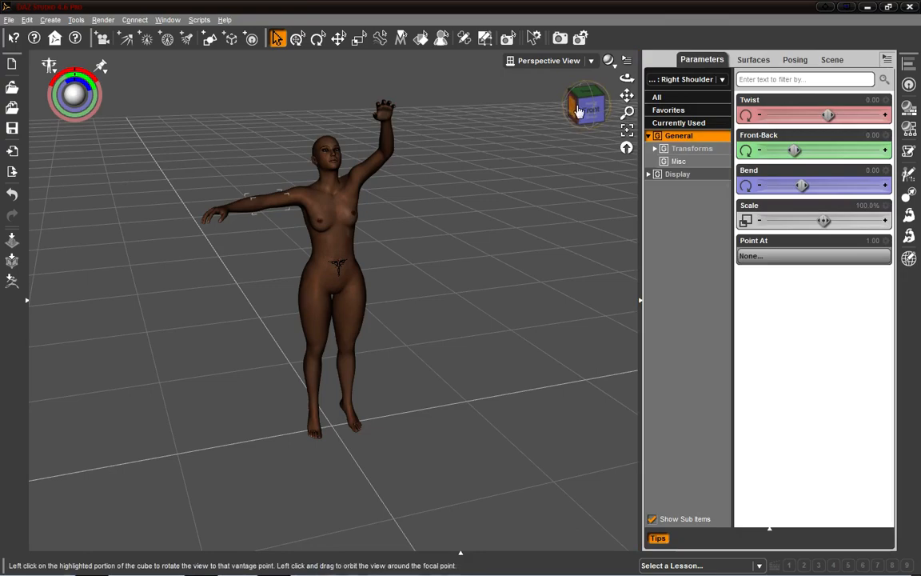
Examine the figure's pose from behind, in front, below and above, both close up and at a distance.
drag(583, 113, 426, 104)
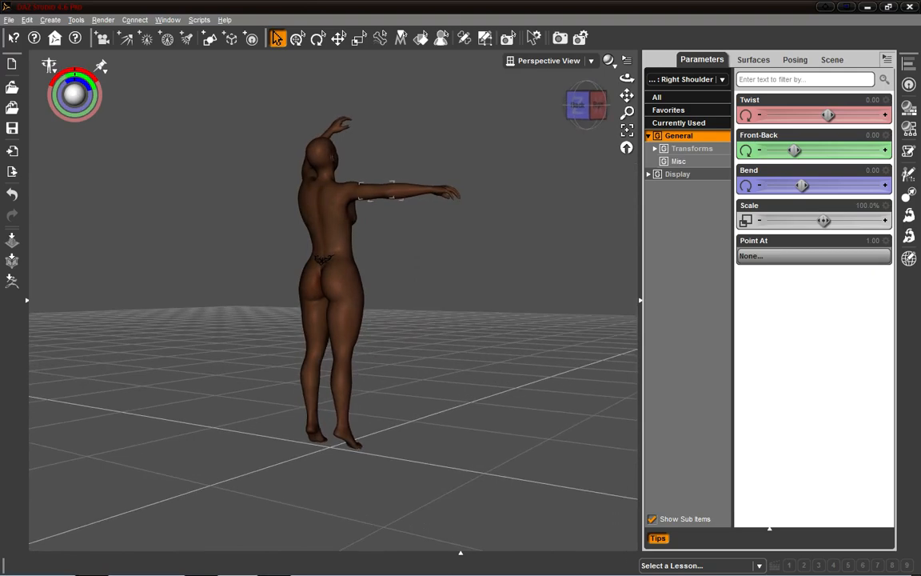
drag(452, 107, 474, 103)
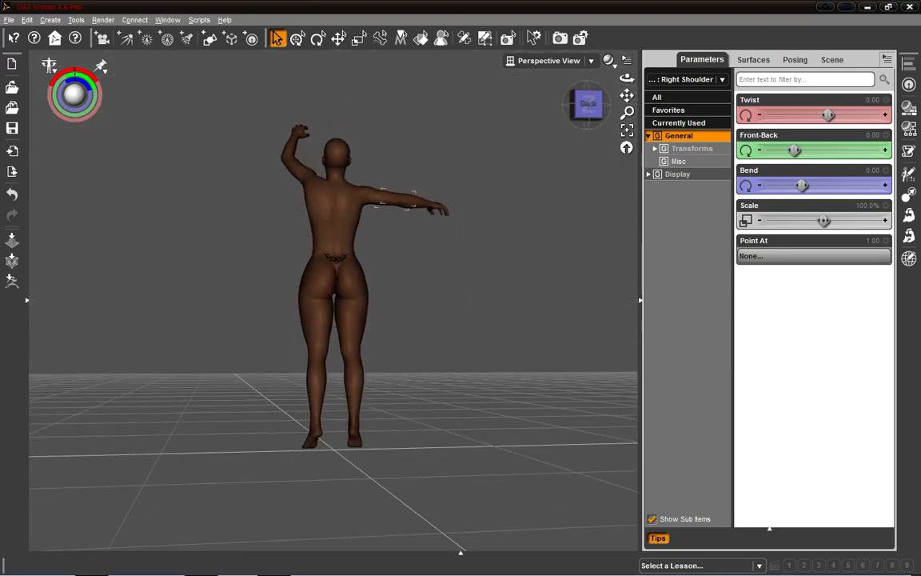
drag(627, 78, 522, 55)
scroll(486, 213, up, 10)
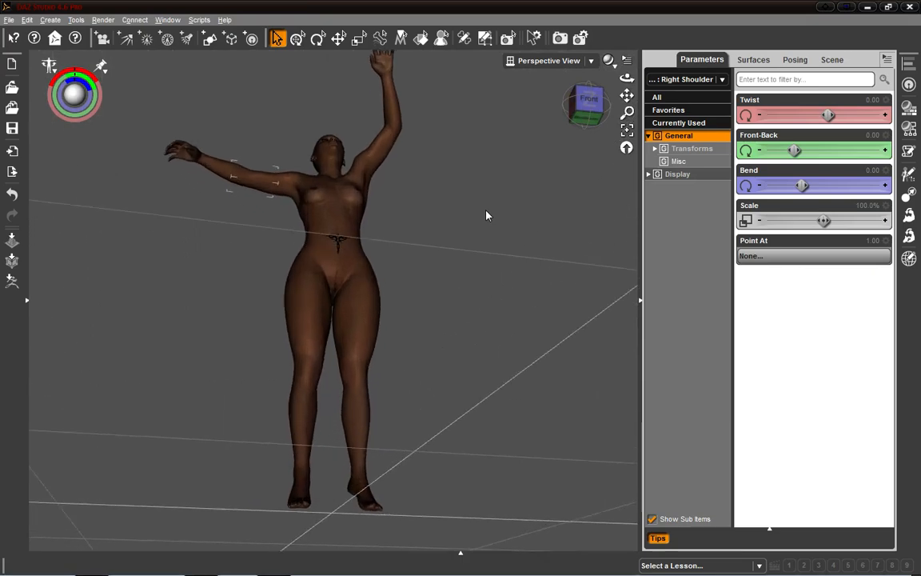
drag(588, 114, 516, 110)
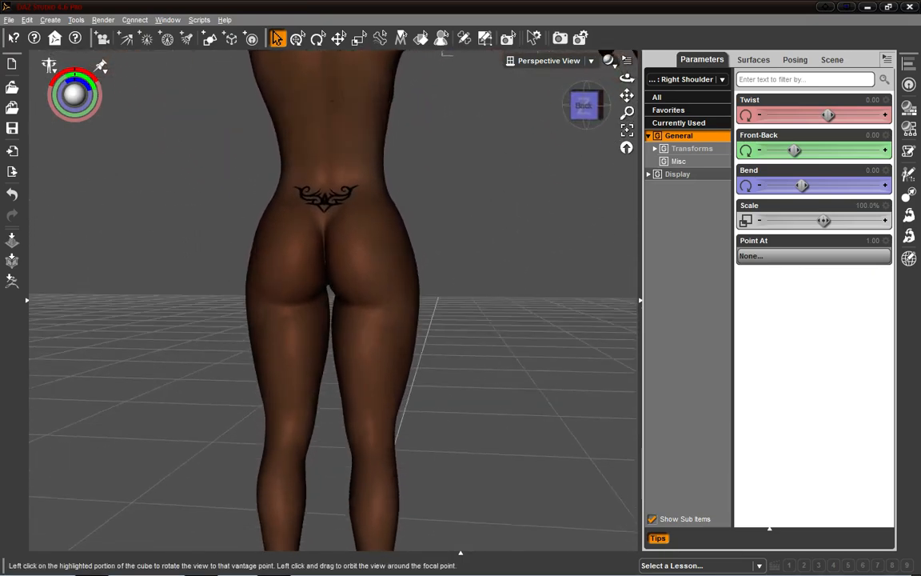
scroll(540, 164, up, 5)
scroll(540, 164, down, 5)
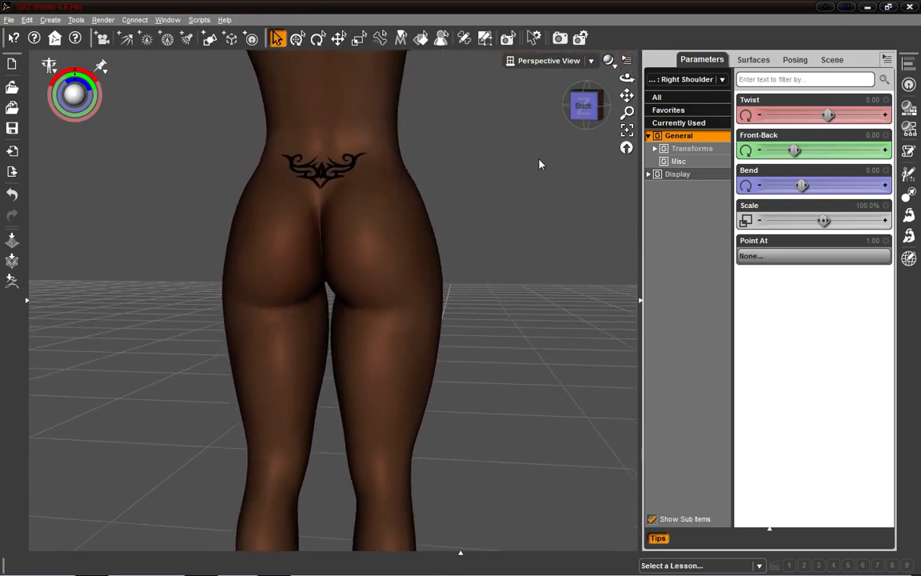
mouse_move(583, 108)
mouse_down()
mouse_move(536, 111)
mouse_move(588, 106)
mouse_move(586, 91)
mouse_move(601, 104)
mouse_move(598, 90)
mouse_move(587, 98)
mouse_move(585, 90)
mouse_move(586, 116)
mouse_move(582, 106)
mouse_move(597, 104)
mouse_move(584, 98)
mouse_up()
scroll(523, 154, up, 3)
click(524, 154)
scroll(523, 154, down, 5)
click(253, 185)
click(245, 191)
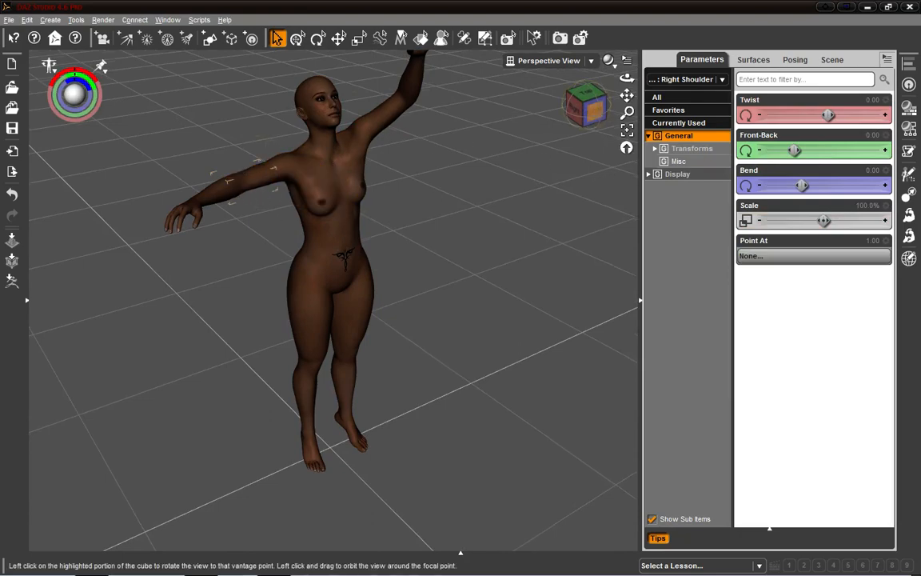
Lower the right arm by setting the right shoulder's Bend to about 32.09 and the right forearm's Bend to about 78.90.
drag(594, 110, 614, 102)
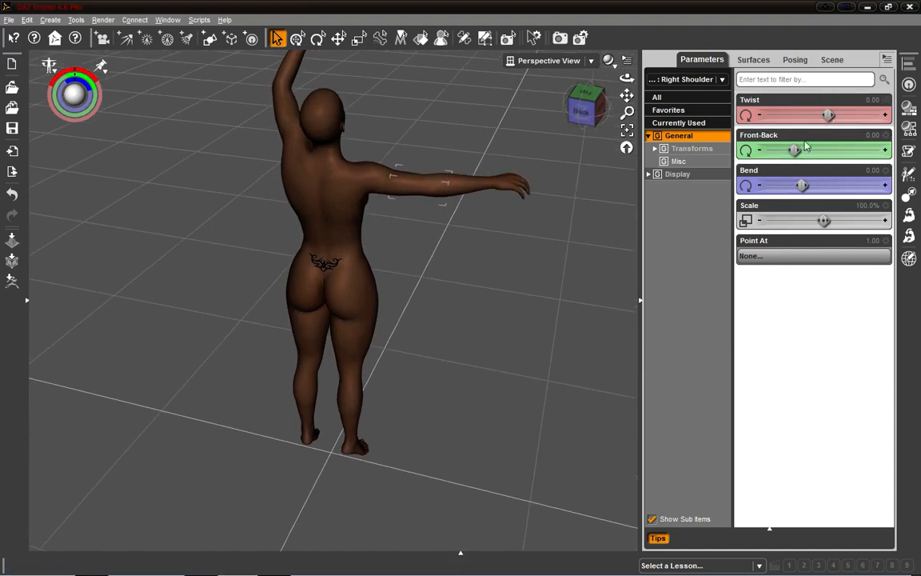
drag(802, 185, 836, 187)
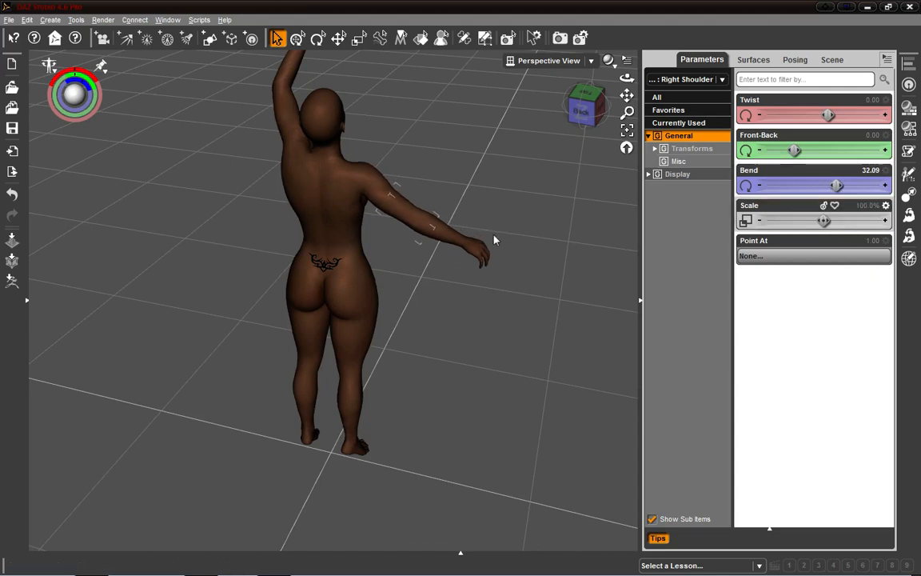
click(465, 240)
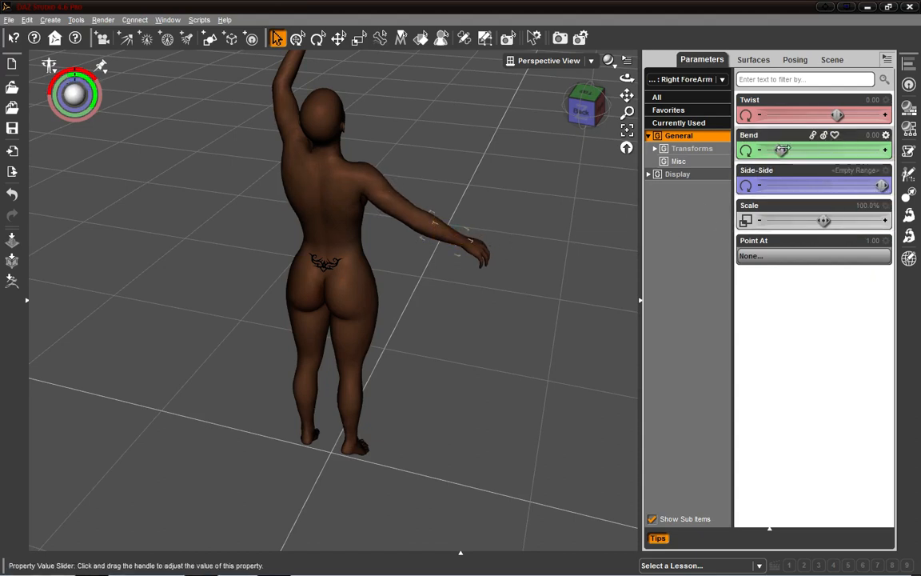
drag(782, 150, 834, 151)
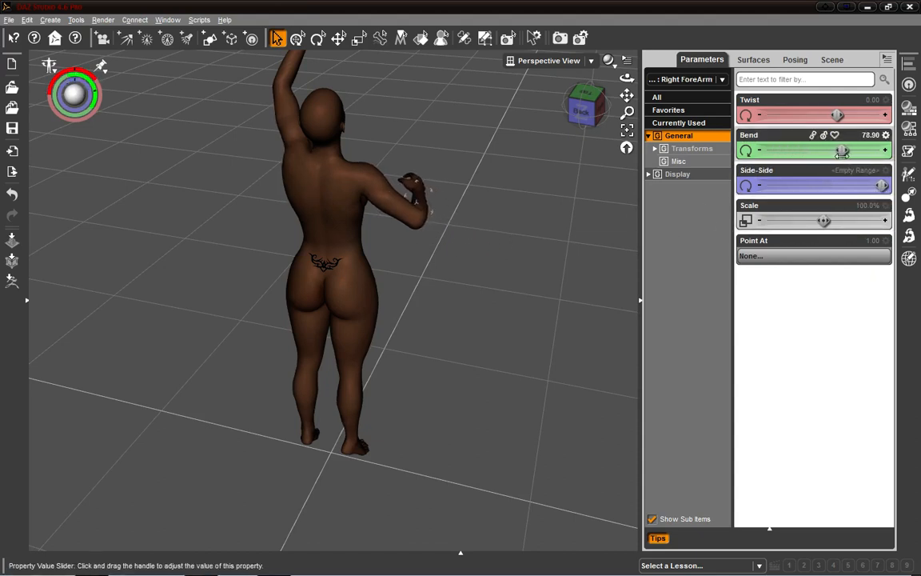
Select the right shoulder from a side view and give it a negative Twist.
drag(587, 120, 570, 128)
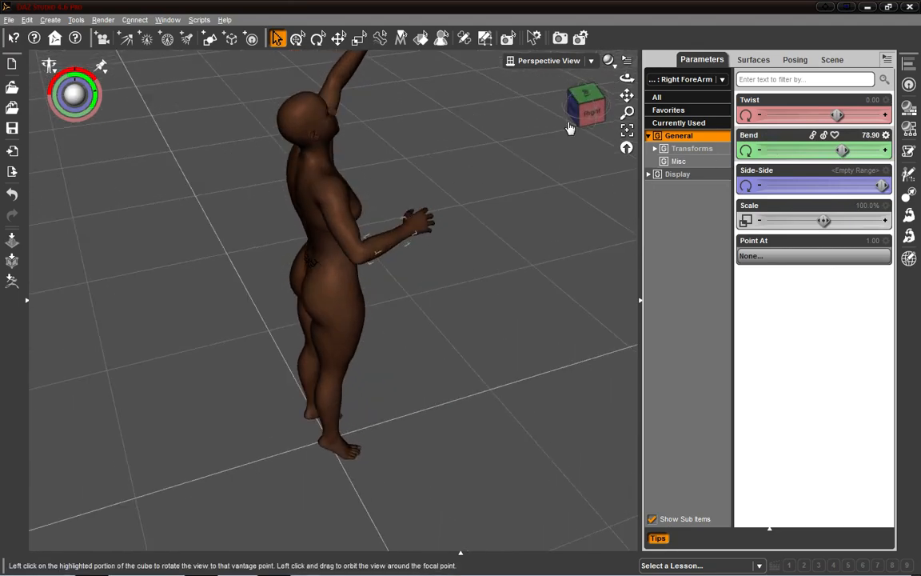
click(343, 235)
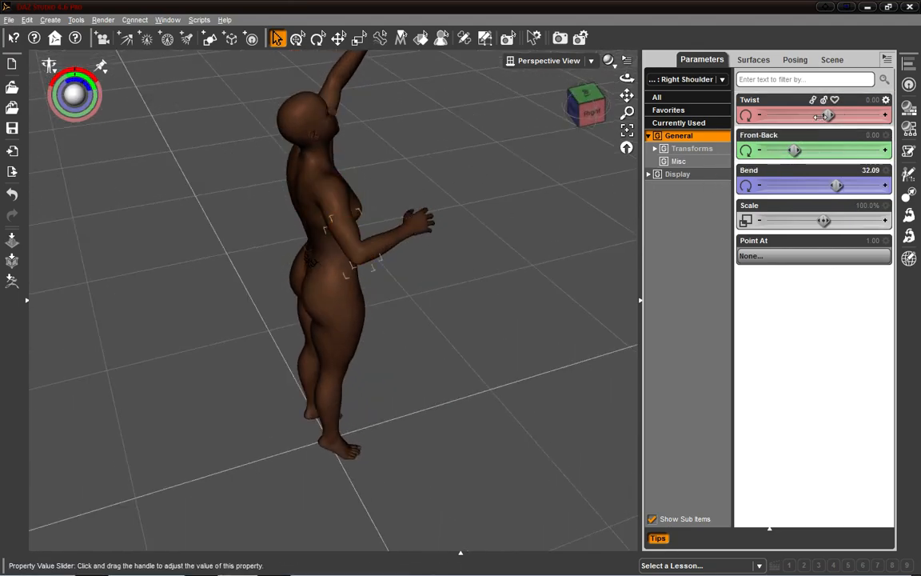
drag(828, 115, 798, 116)
Select the right hand from the front and set its Twist to -10.00.
drag(591, 113, 274, 164)
click(257, 158)
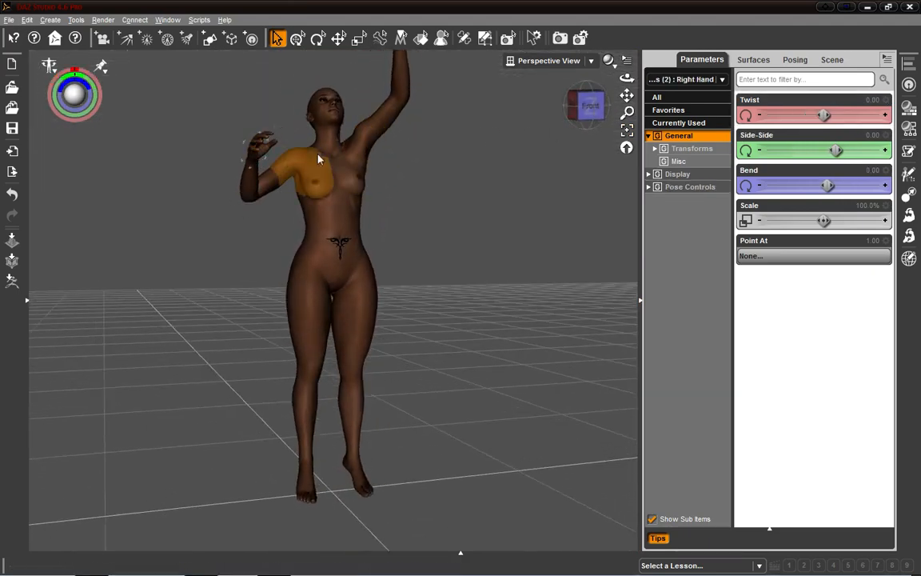
drag(824, 116, 833, 117)
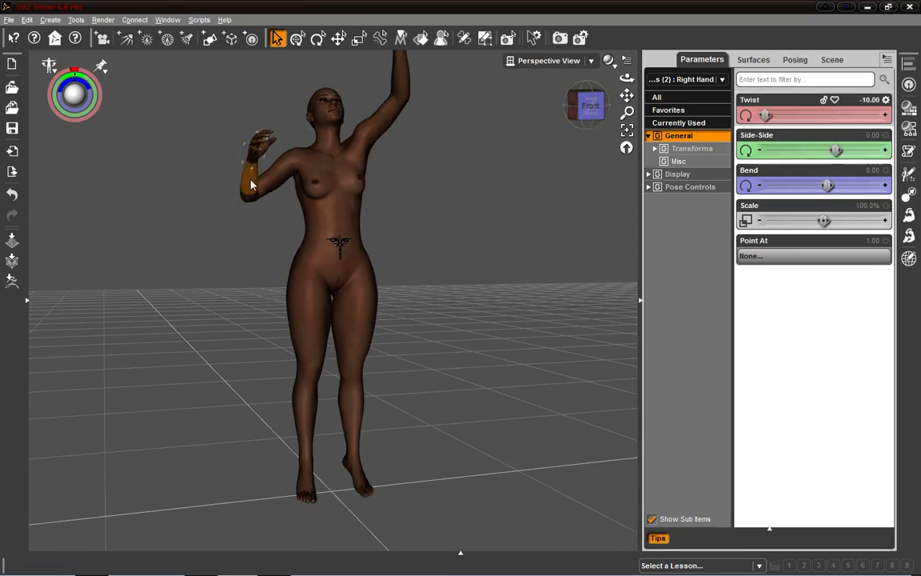
Select the right forearm, check the arm from several angles and set the forearm's Twist to about -34.23.
drag(592, 109, 639, 120)
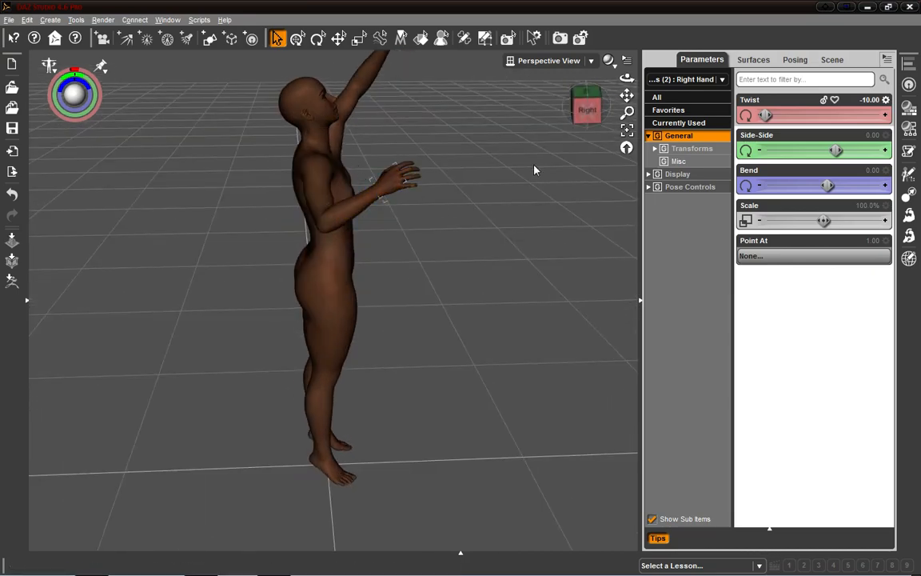
scroll(535, 170, up, 3)
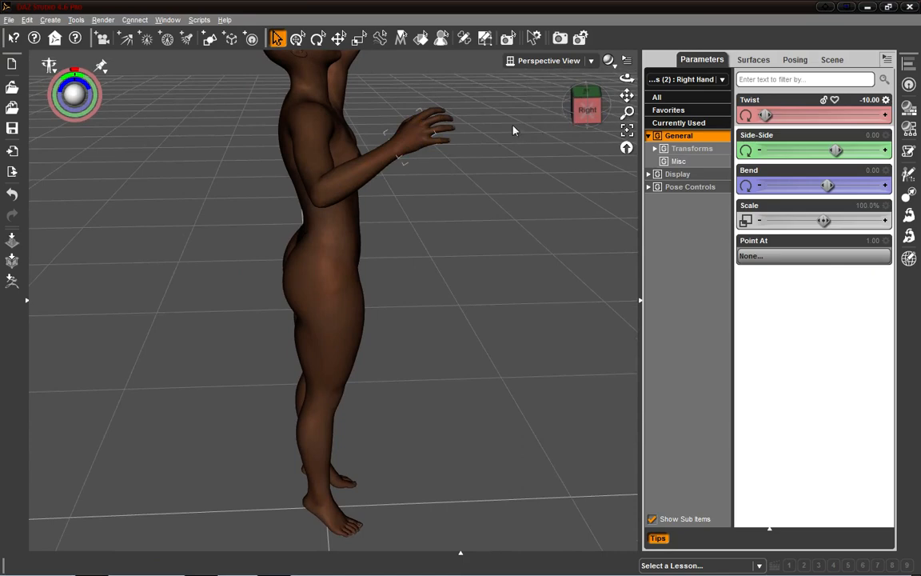
click(362, 179)
click(591, 118)
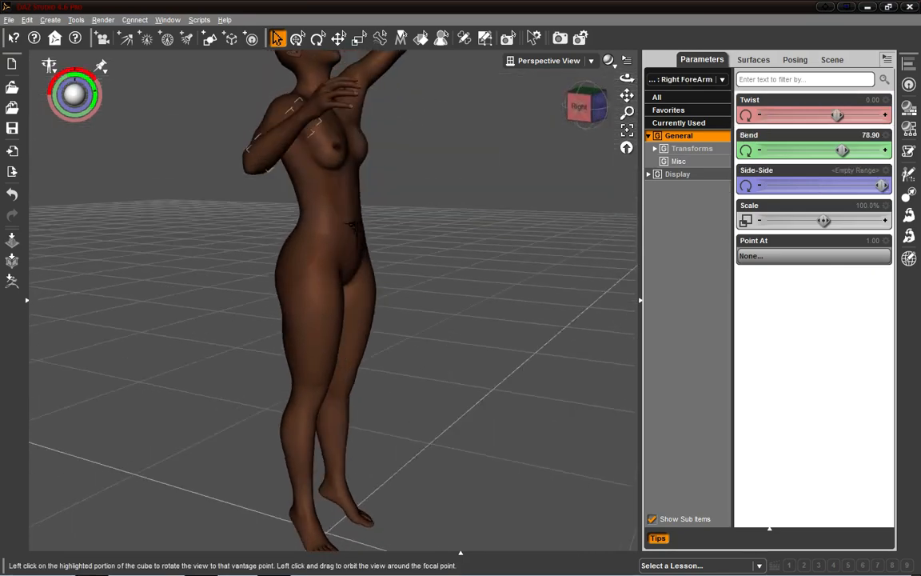
drag(588, 104, 587, 131)
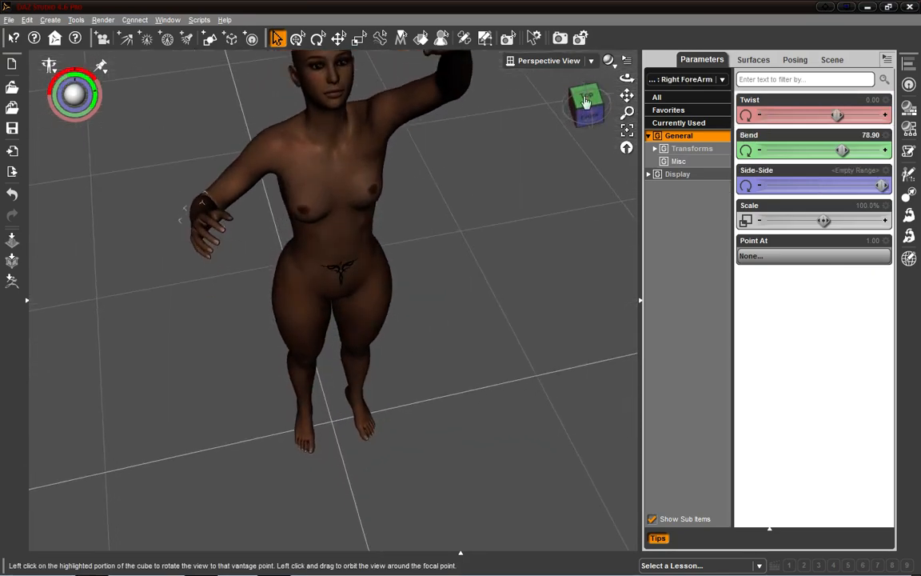
click(470, 40)
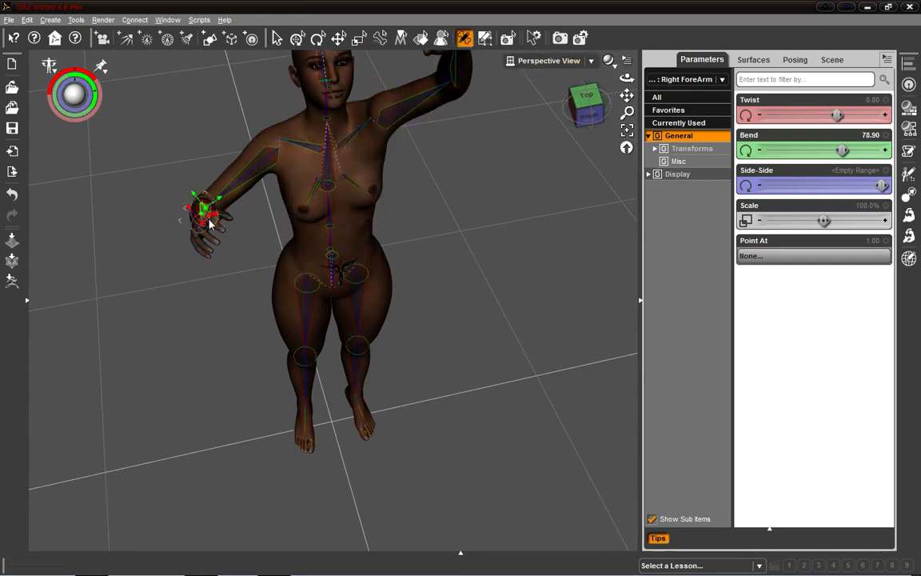
click(278, 44)
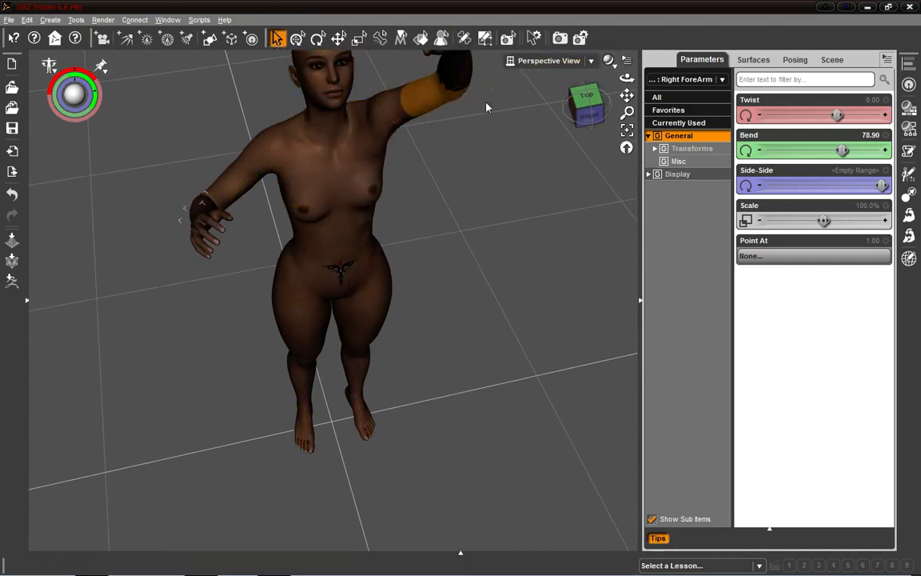
drag(586, 98, 588, 109)
click(588, 109)
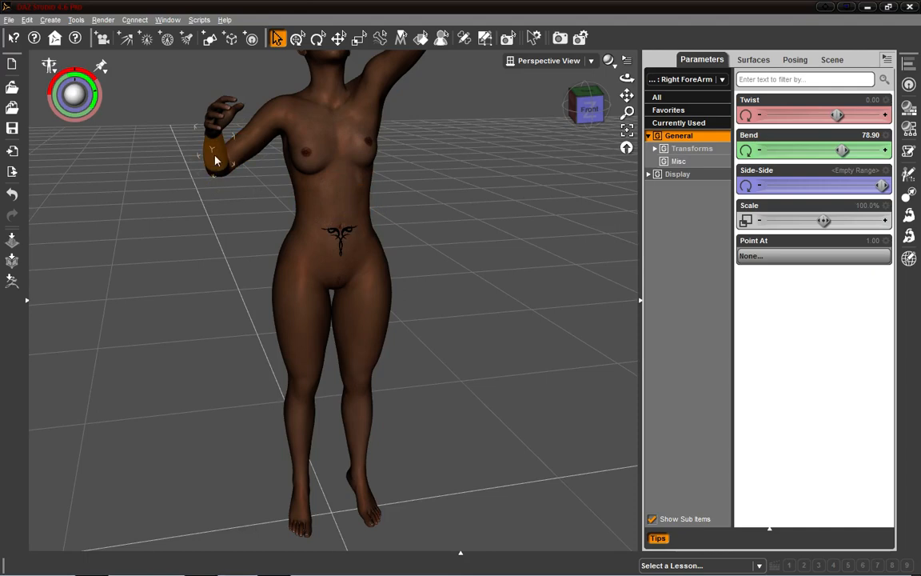
drag(838, 114, 819, 114)
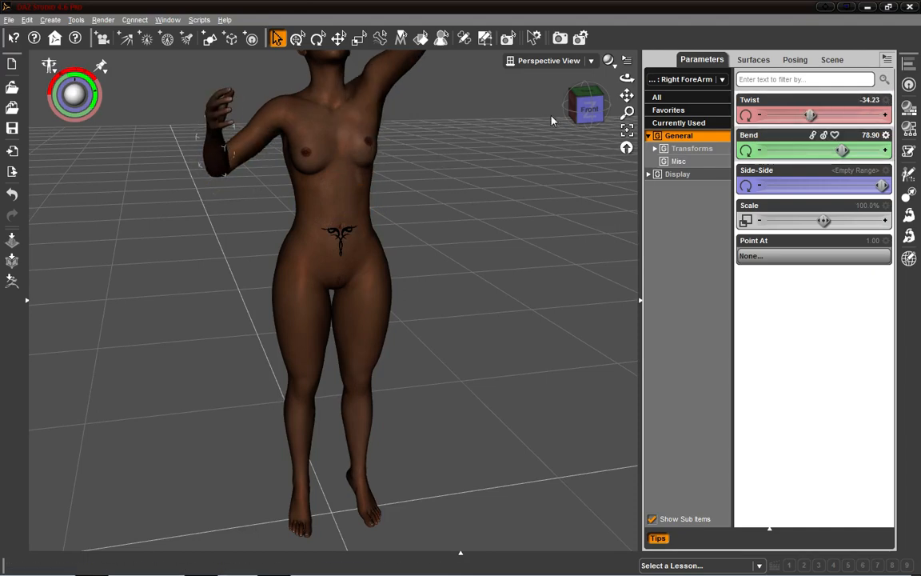
Select the right hand from behind the figure and set its Bend to about -19.01.
drag(587, 108, 638, 109)
click(413, 132)
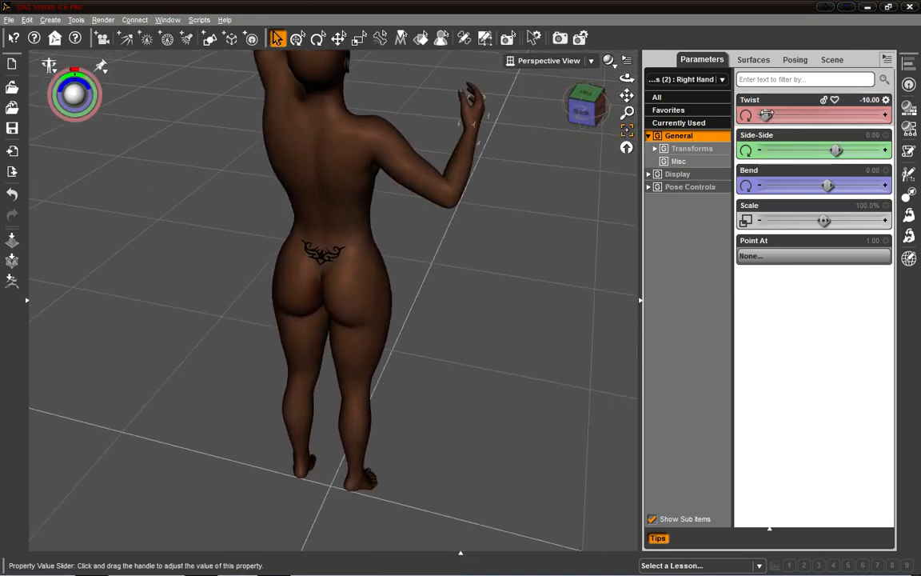
mouse_move(827, 185)
mouse_down()
mouse_move(770, 185)
mouse_move(828, 185)
mouse_up()
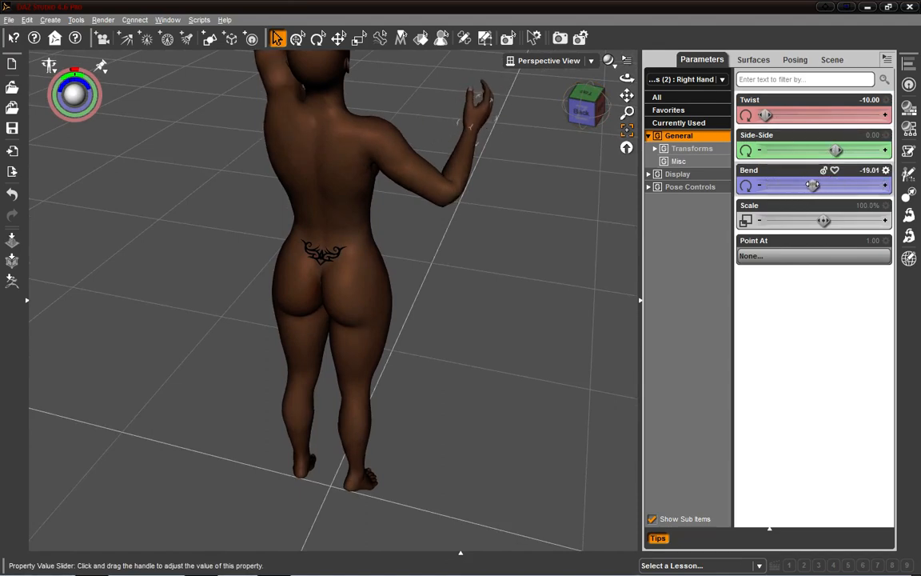
Pose the first joint of the right thumb with Up-Down at about 16.77 and Twist at about 9.66.
click(478, 102)
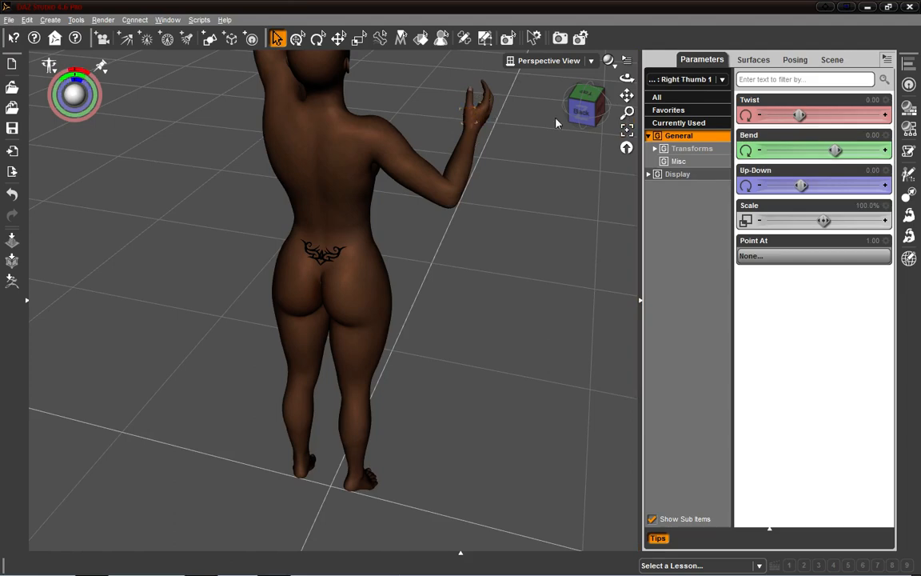
click(598, 106)
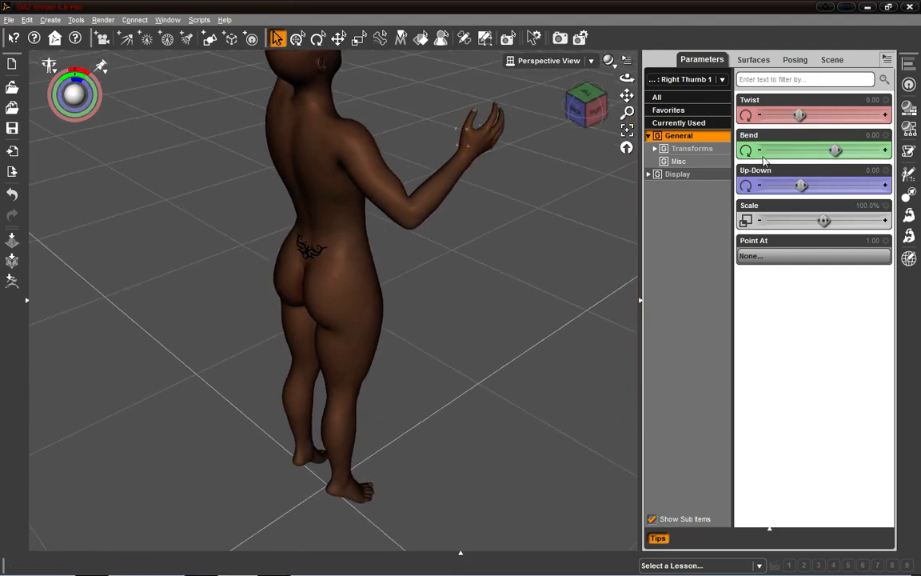
drag(802, 184, 812, 185)
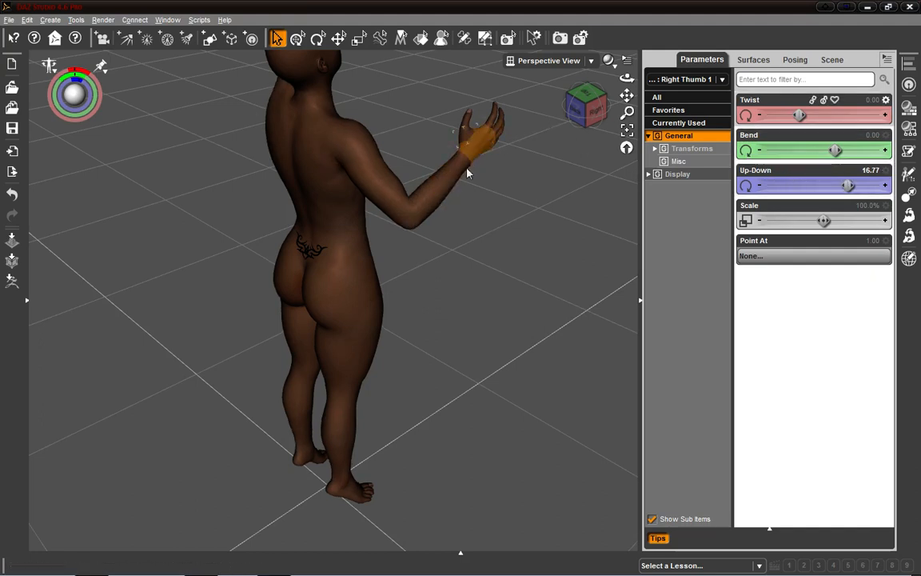
drag(800, 115, 803, 116)
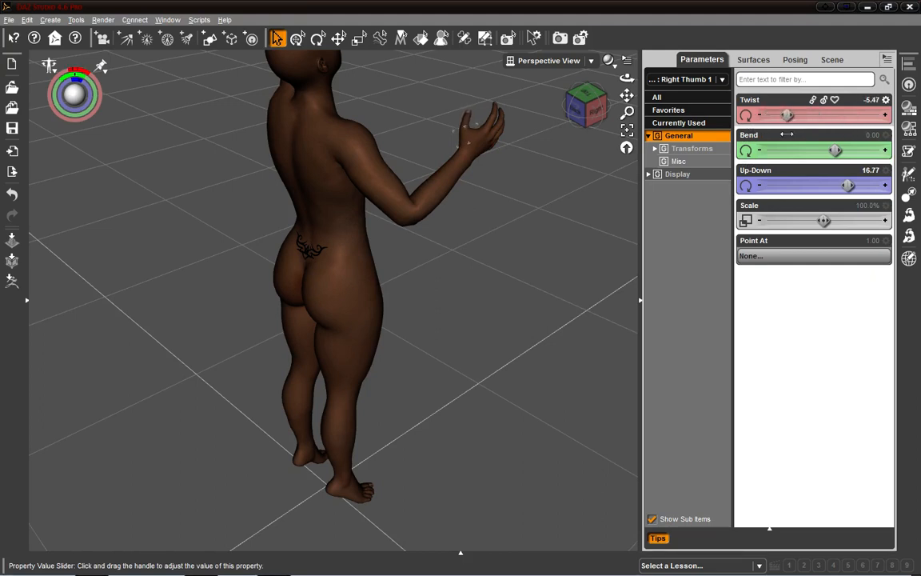
drag(786, 135, 814, 122)
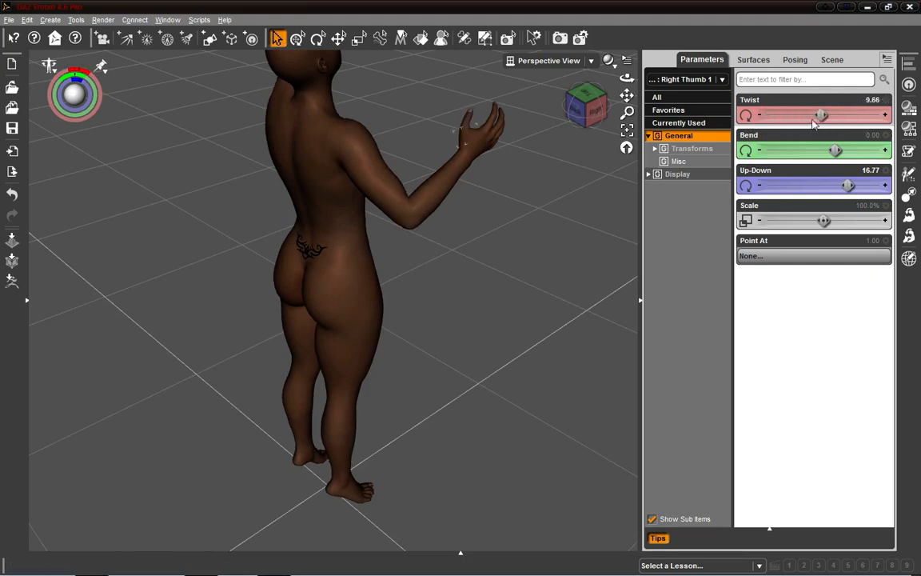
Select the second joint of the right thumb and set its Bend to about 18.21.
click(468, 124)
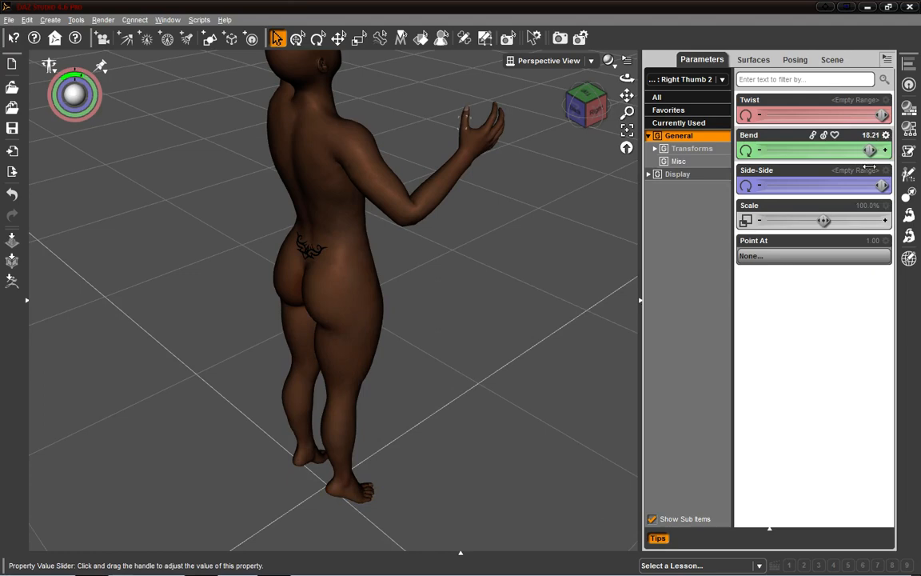
drag(588, 106, 550, 132)
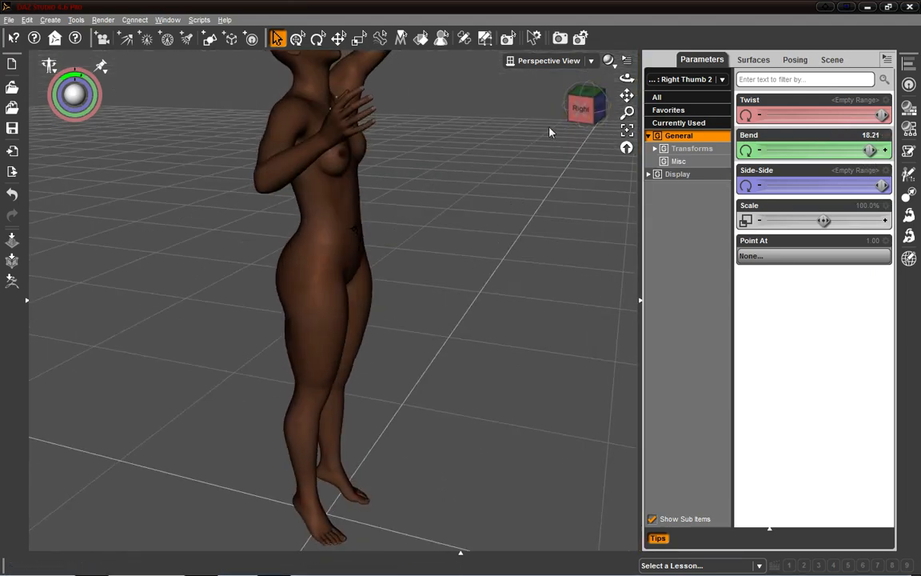
Examine the whole figure's pose from the right side and the front, including the right hand, legs and feet.
click(356, 108)
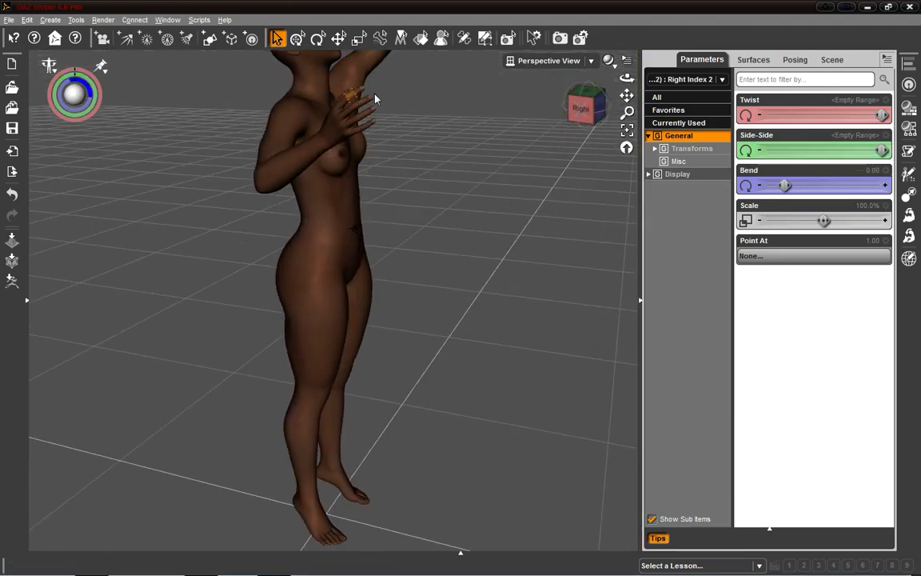
drag(582, 107, 573, 152)
scroll(568, 161, up, 2)
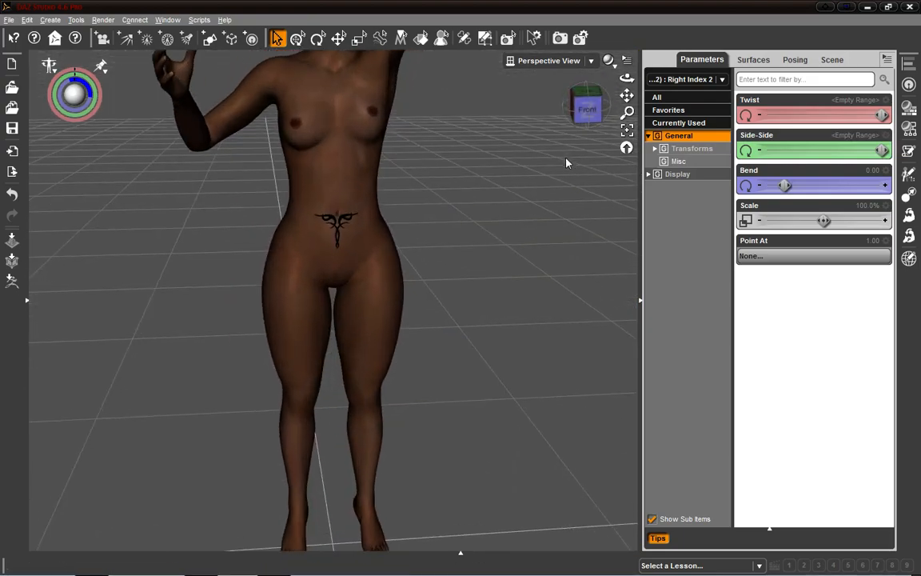
scroll(568, 159, down, 4)
click(565, 150)
mouse_move(585, 117)
mouse_down()
mouse_move(631, 96)
mouse_move(586, 104)
mouse_up()
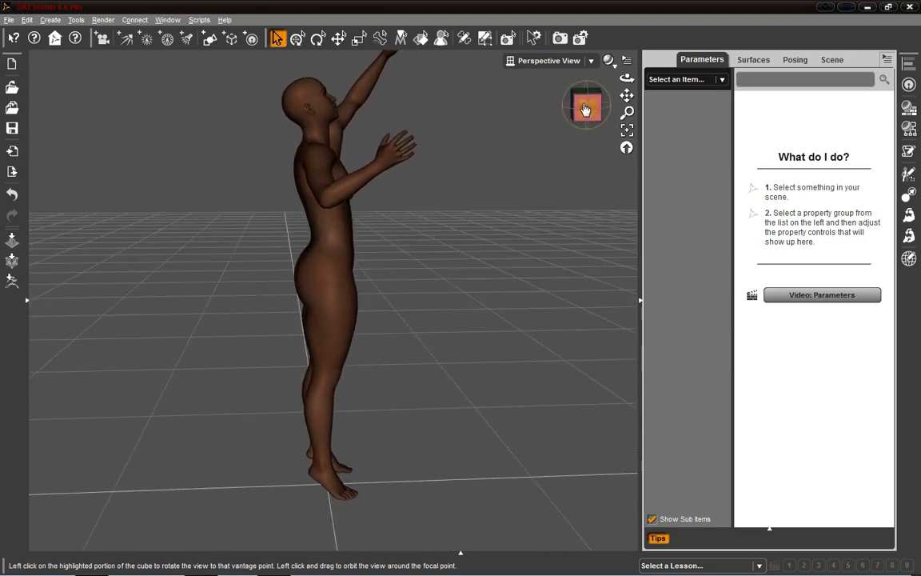
click(327, 334)
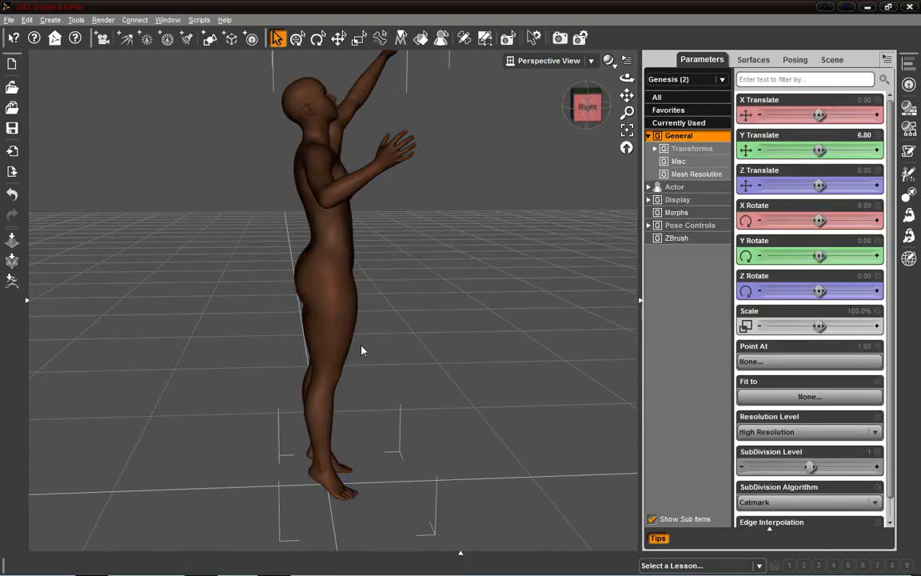
click(316, 423)
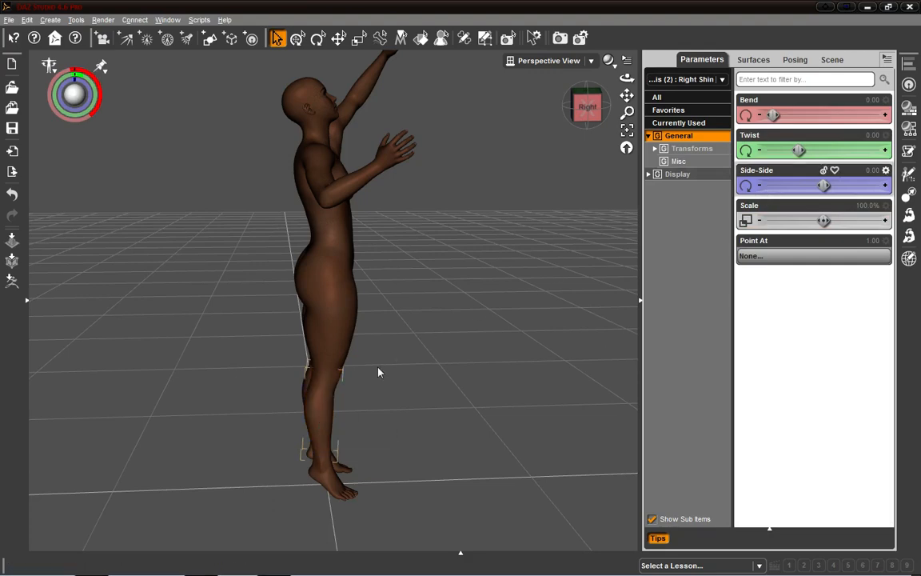
click(586, 104)
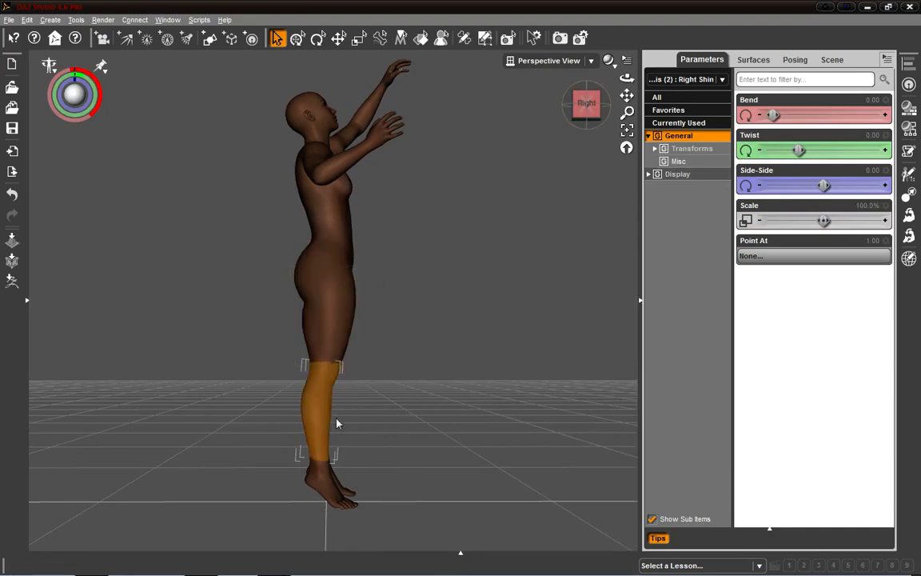
click(592, 106)
mouse_move(588, 105)
mouse_down()
mouse_move(605, 121)
mouse_move(588, 107)
mouse_up()
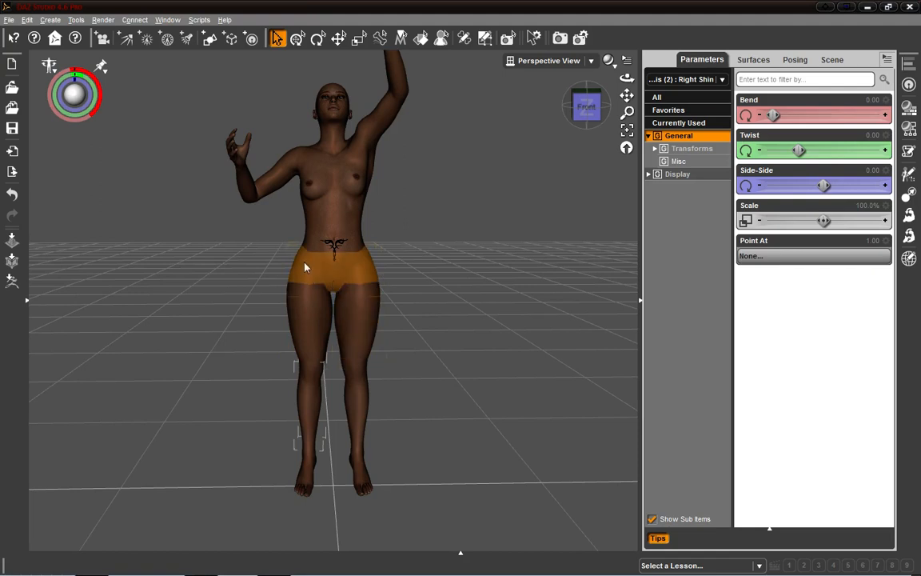
Select the abdomen from the front and set its Side-Side to about 3.19.
click(344, 238)
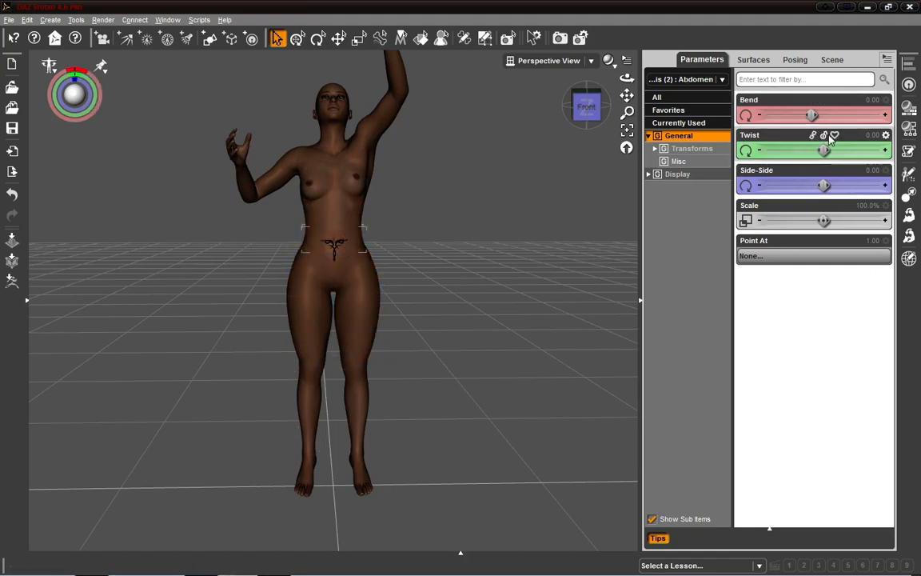
drag(824, 186, 842, 192)
drag(824, 151, 784, 150)
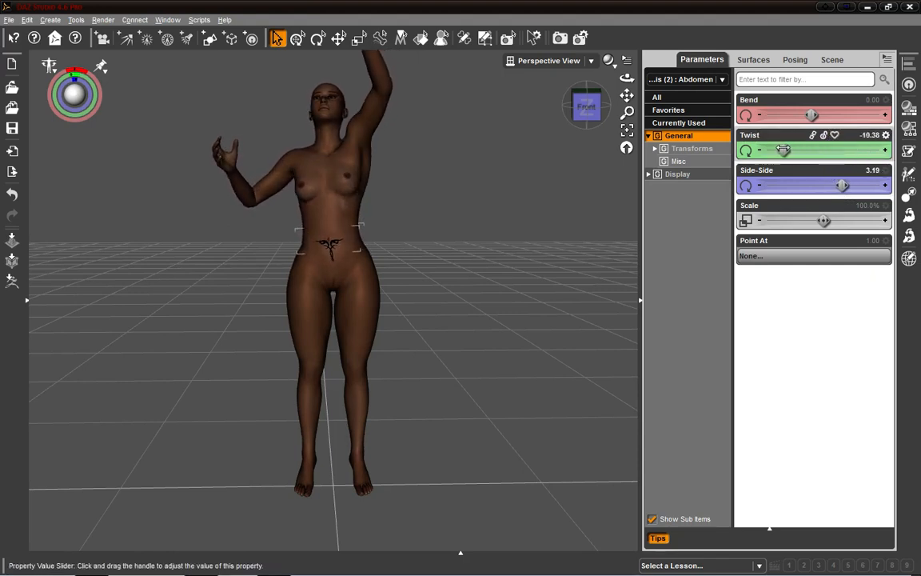
key(ctrl+z)
drag(812, 116, 824, 116)
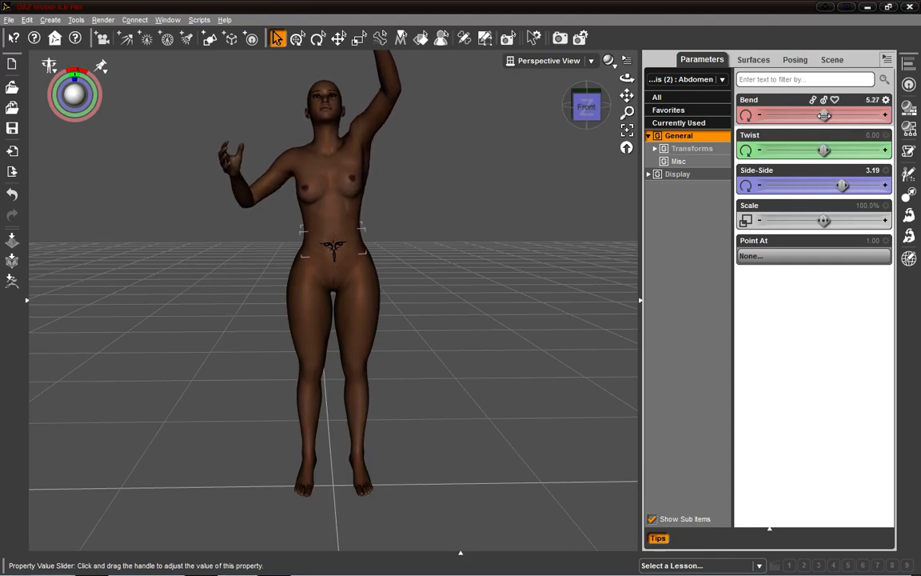
key(ctrl+z)
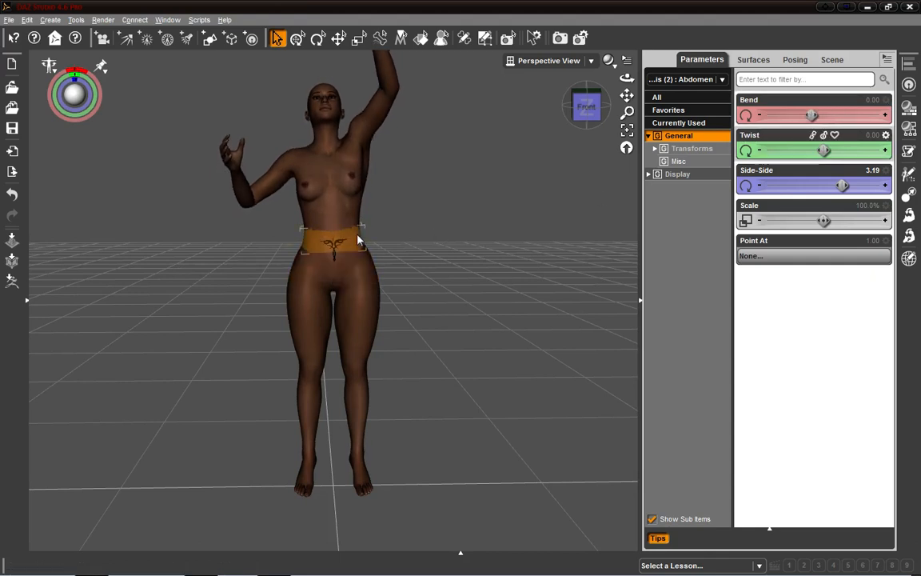
Select the left thigh and swing the leg slightly outward using its Side-Side rotation.
click(353, 302)
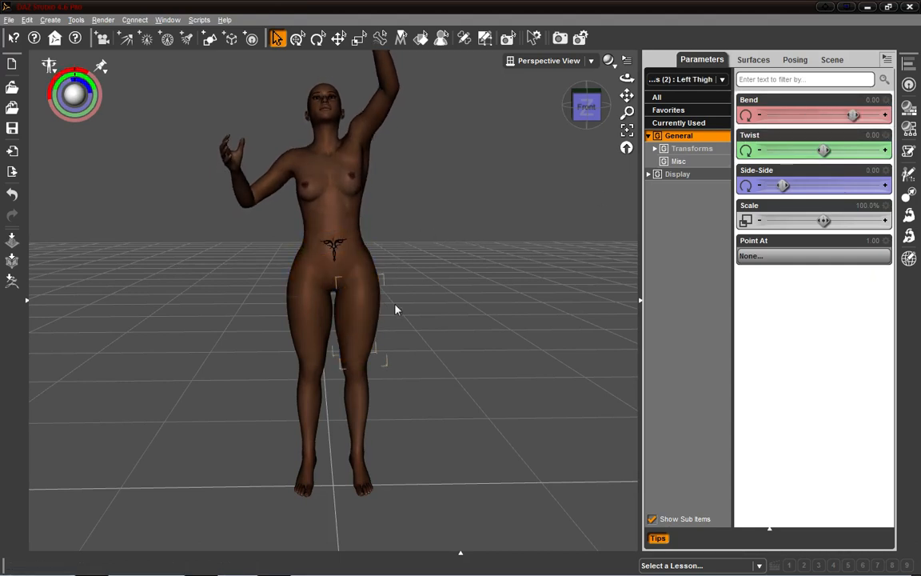
drag(784, 185, 792, 185)
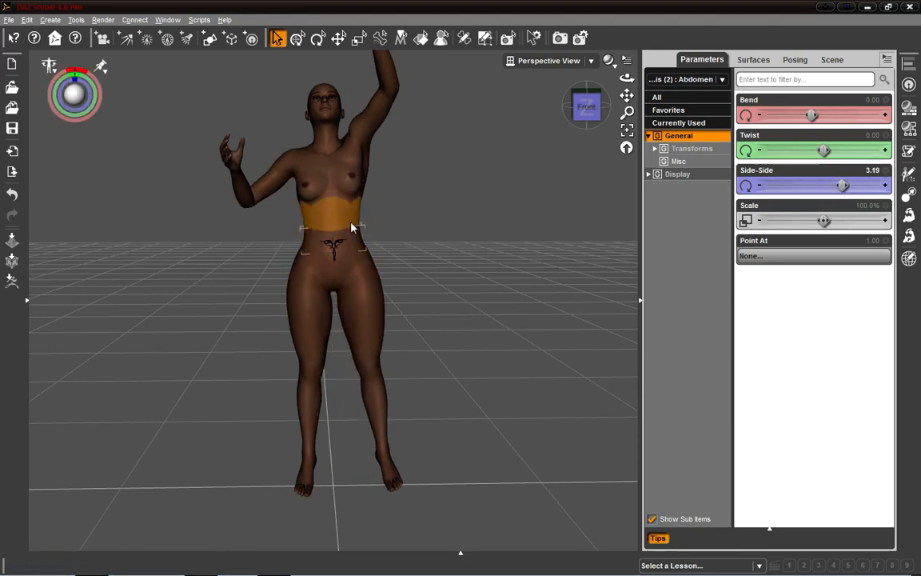
Select the whole Genesis figure, set its Z Rotate to -6.80 and check the lean from behind.
click(351, 228)
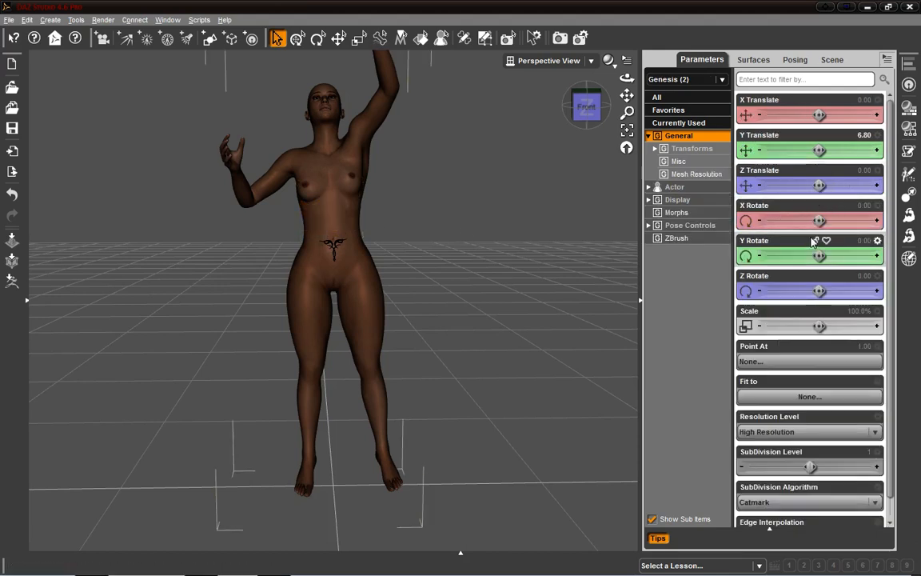
drag(819, 221, 808, 291)
drag(586, 106, 652, 108)
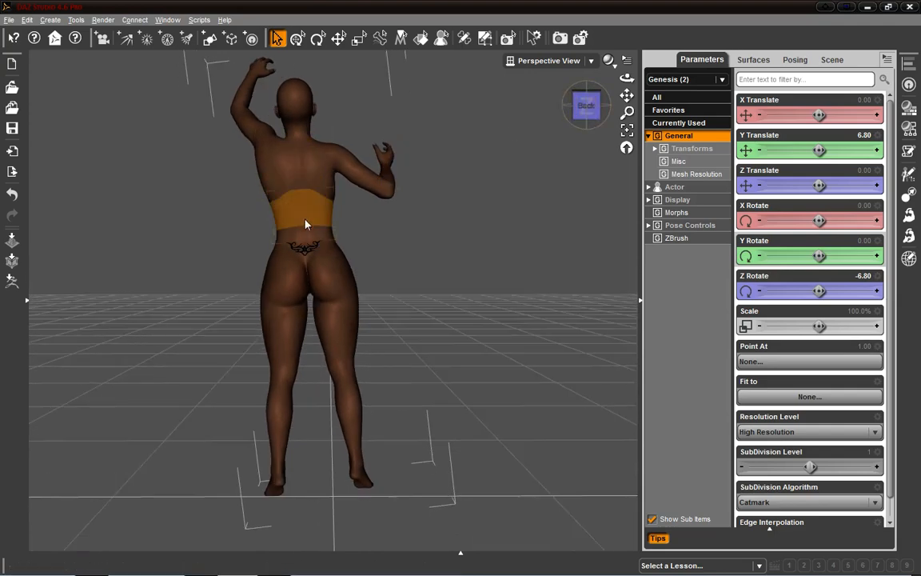
click(296, 38)
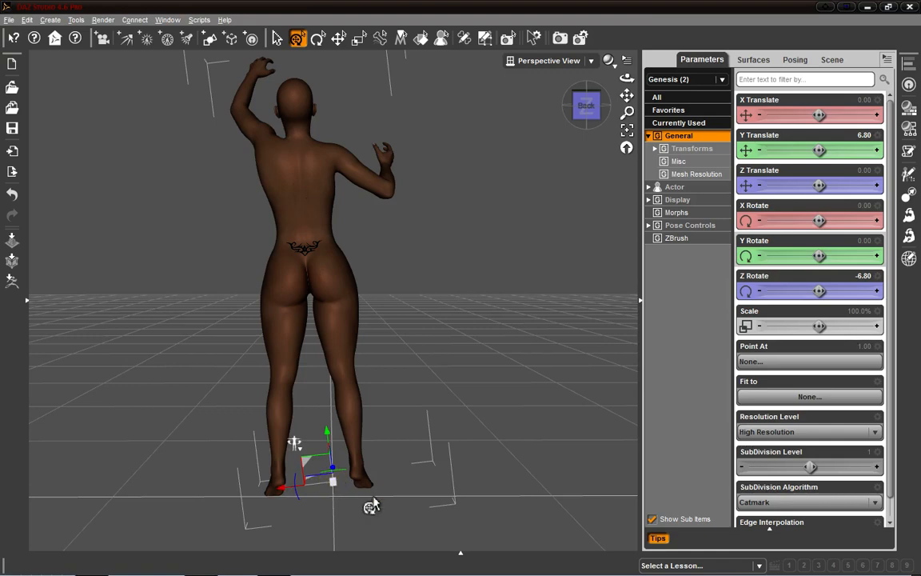
drag(586, 107, 595, 118)
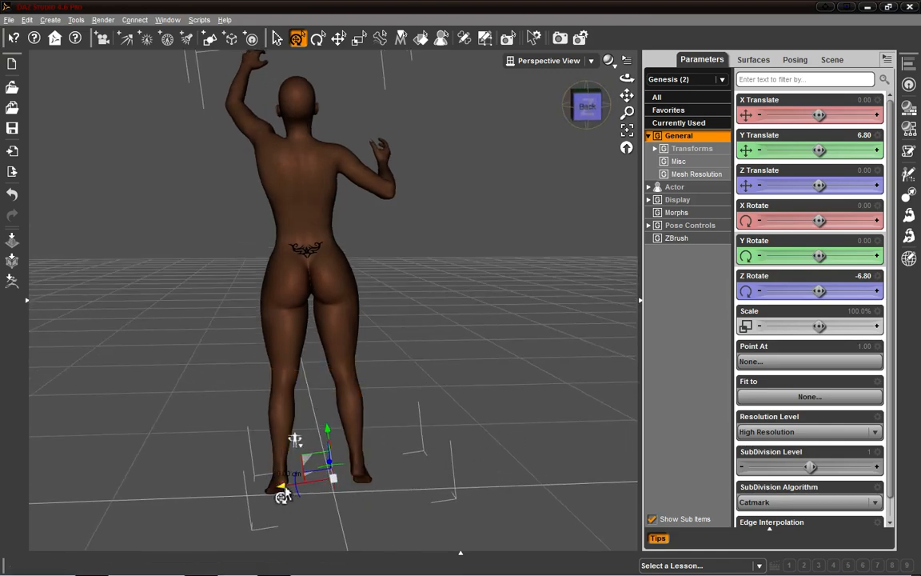
drag(284, 496, 221, 406)
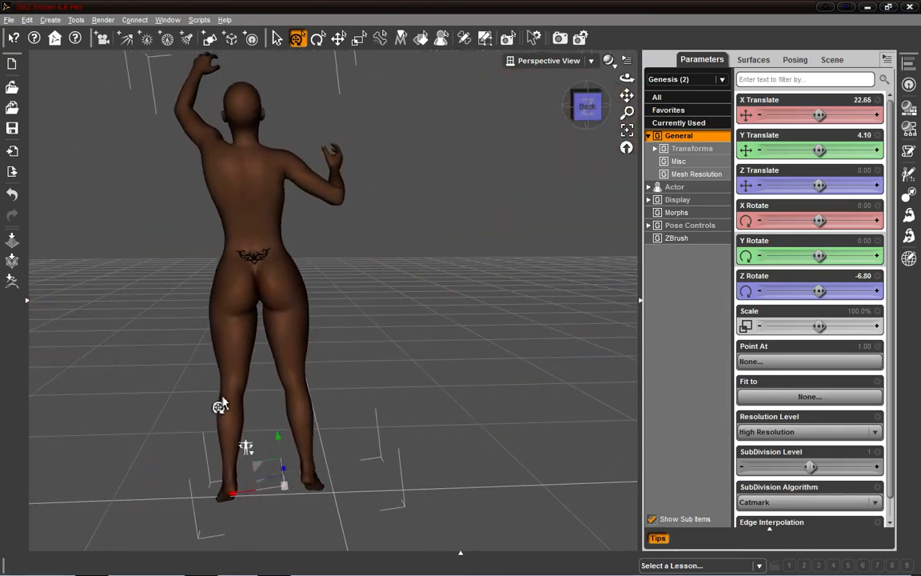
key(ctrl+z)
mouse_move(590, 117)
mouse_down()
mouse_move(352, 137)
mouse_move(594, 112)
mouse_up()
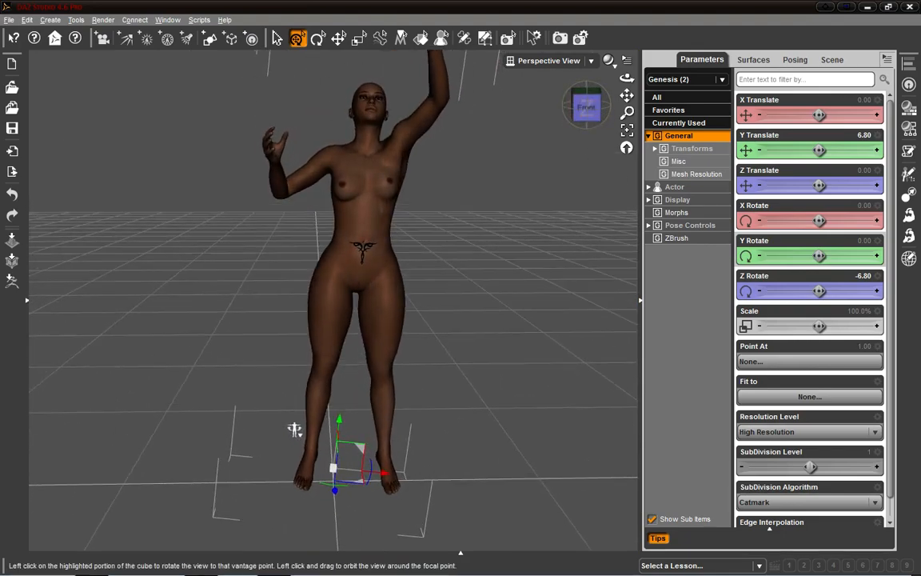
alt+click(807, 293)
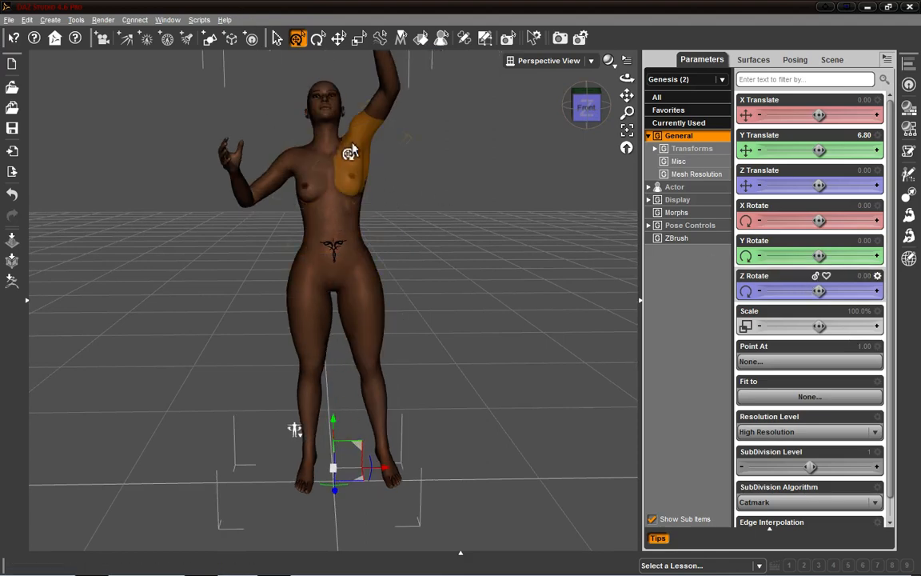
key(ctrl+z)
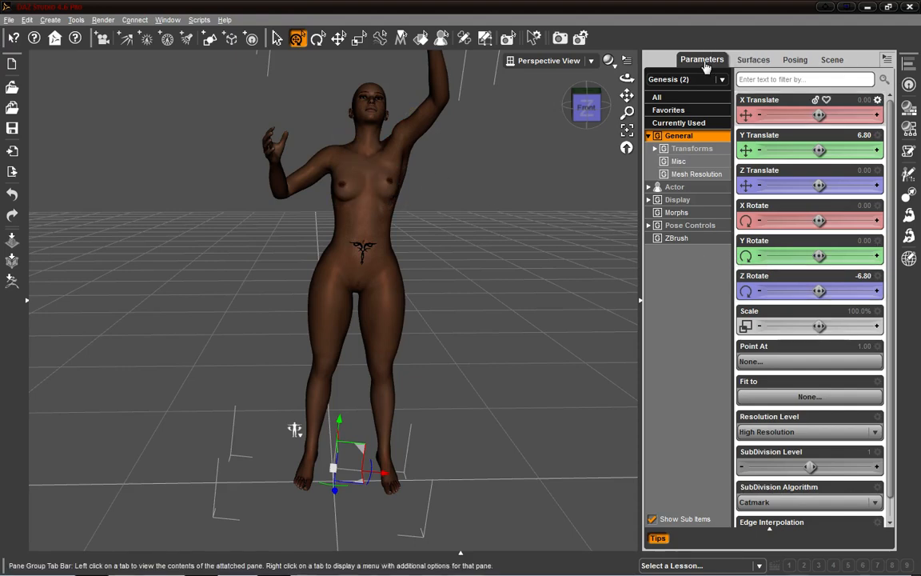
Select the right thigh and switch back to the Node Selection tool, viewing the figure at an angle from the front right.
click(345, 354)
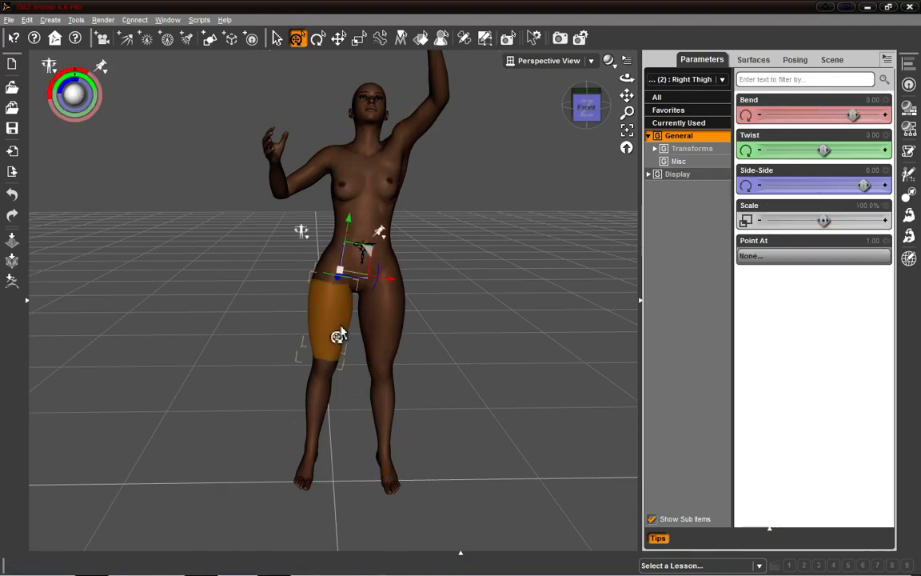
click(586, 105)
drag(586, 105, 622, 123)
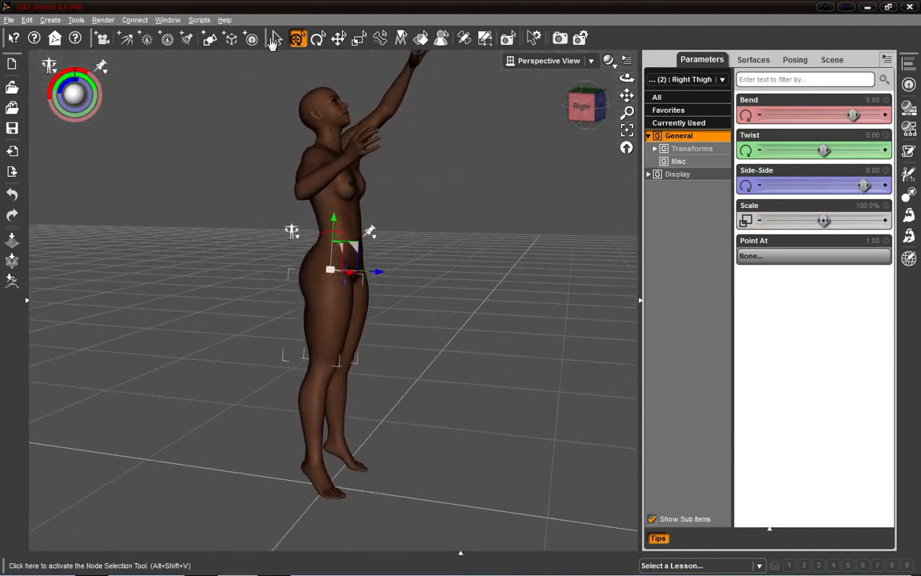
click(276, 40)
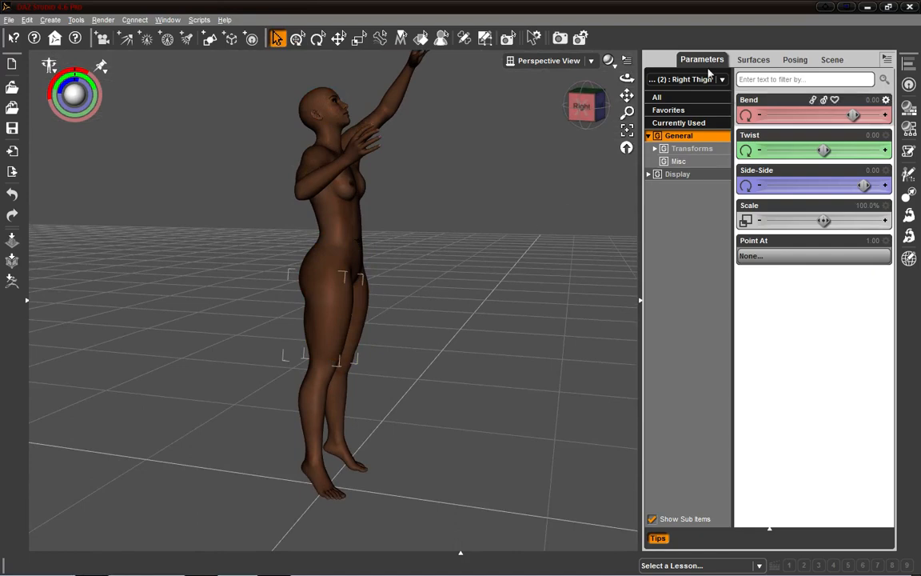
drag(582, 86, 507, 159)
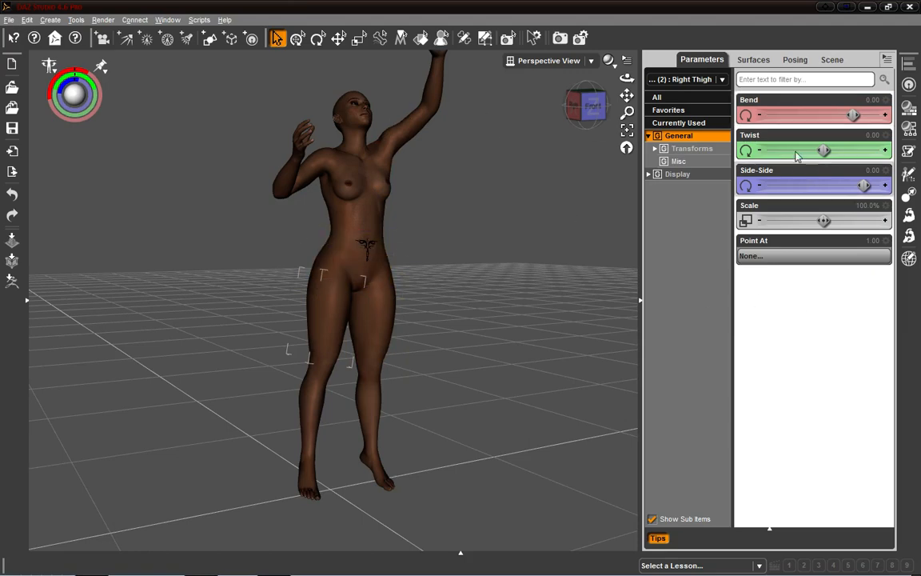
mouse_move(825, 150)
mouse_down()
mouse_move(765, 151)
mouse_move(824, 150)
mouse_up()
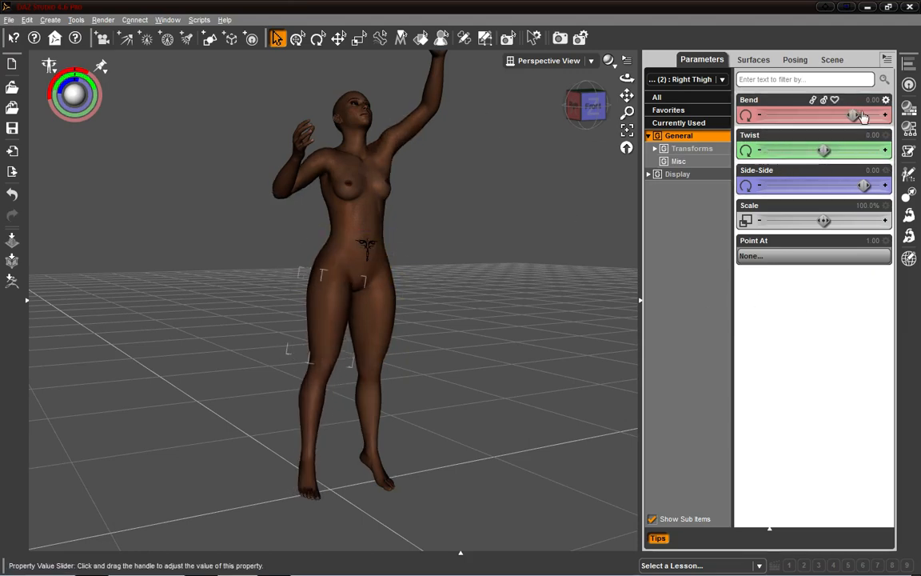
drag(860, 116, 780, 116)
click(584, 106)
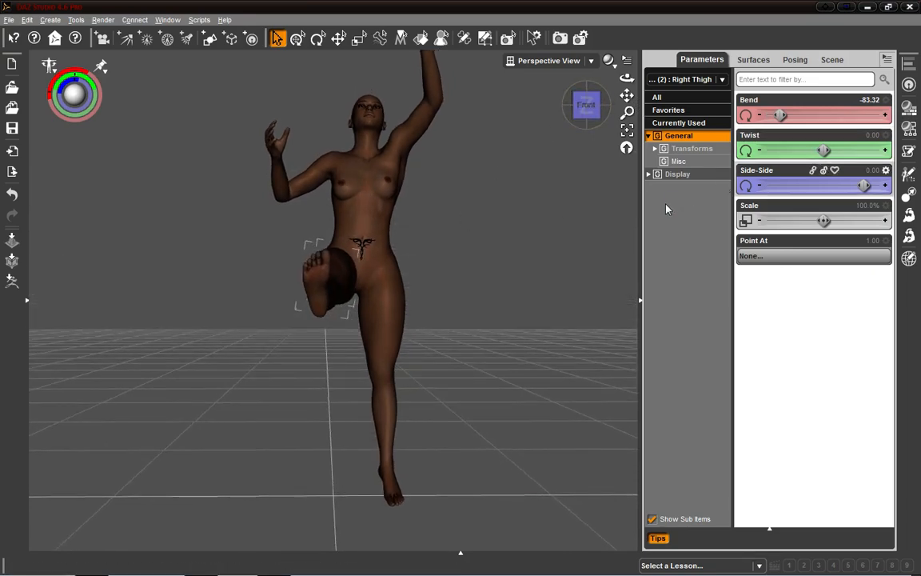
mouse_move(587, 106)
mouse_down()
mouse_move(555, 127)
mouse_move(557, 146)
mouse_move(587, 123)
mouse_up()
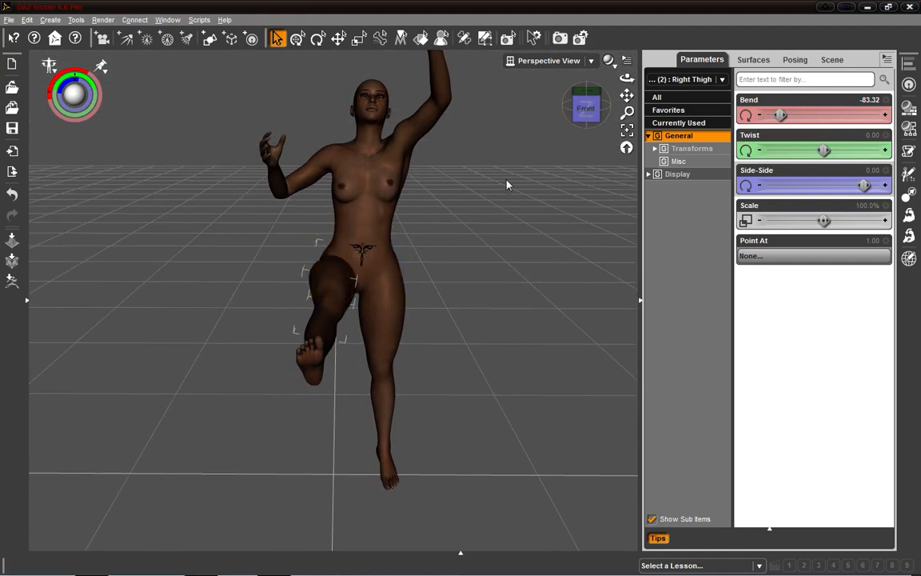
alt+click(781, 116)
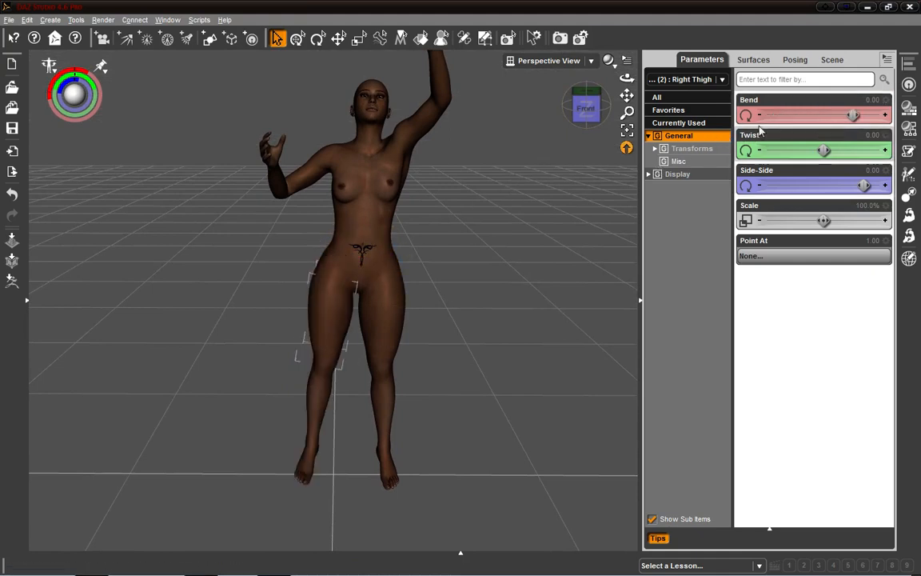
Set the right thigh's Bend to about 8.79 and check the leg from the right side.
mouse_move(853, 127)
mouse_down()
mouse_move(806, 128)
mouse_move(886, 130)
mouse_move(834, 118)
mouse_move(849, 116)
mouse_up()
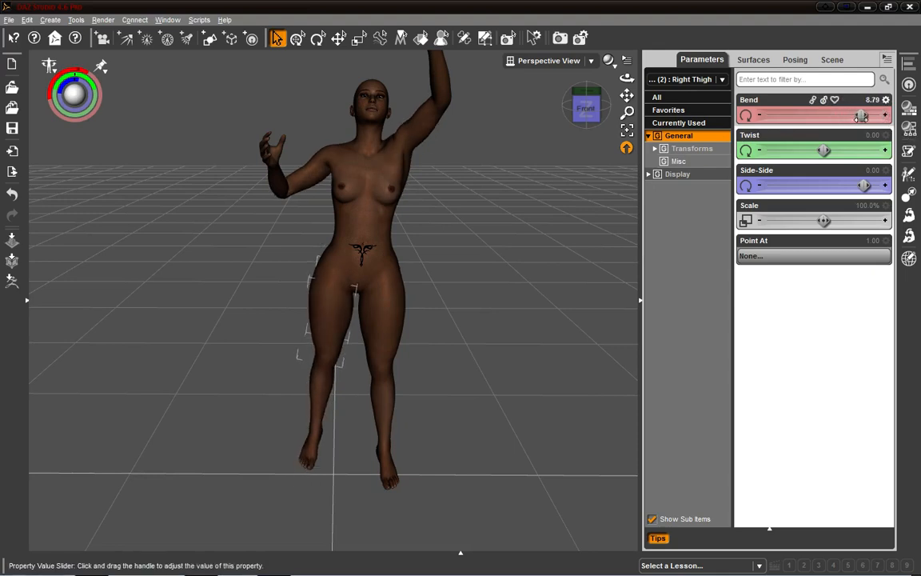
click(596, 107)
mouse_move(590, 105)
mouse_down()
mouse_move(620, 104)
mouse_move(647, 85)
mouse_move(606, 104)
mouse_up()
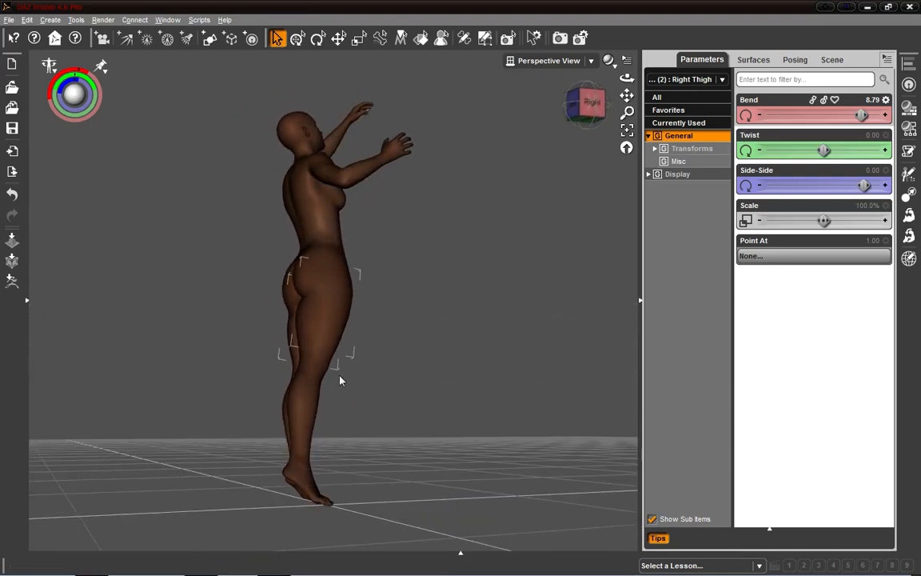
Select the right foot and set its Bend to about 40.69, checking it against the floor.
click(303, 475)
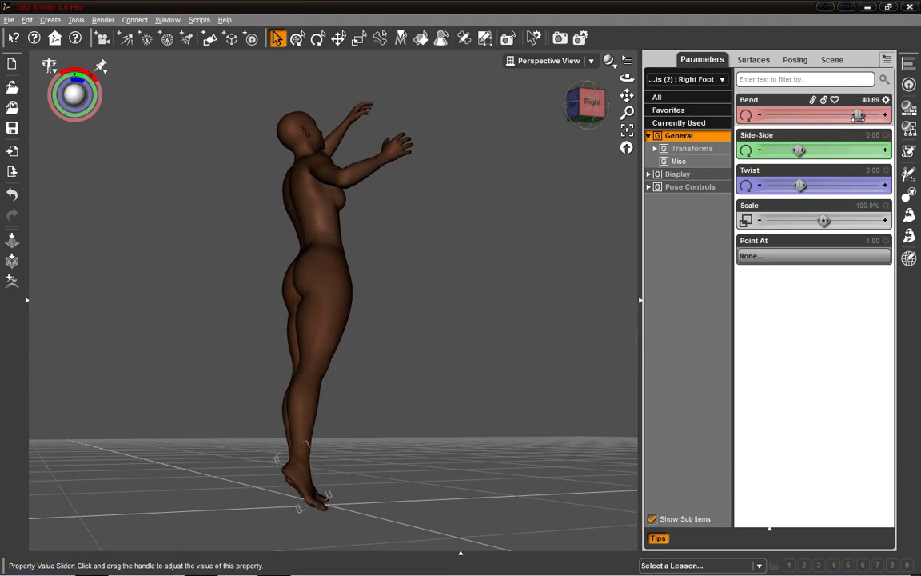
mouse_move(581, 113)
mouse_down()
mouse_move(565, 98)
mouse_move(573, 118)
mouse_up()
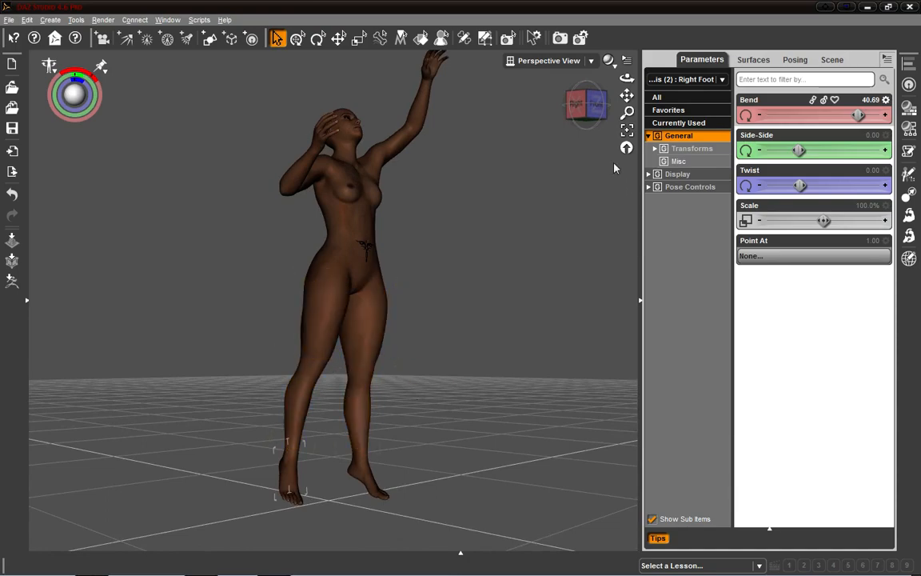
Examine the legs and feet against the floor from the right side, the front and the left side.
click(595, 113)
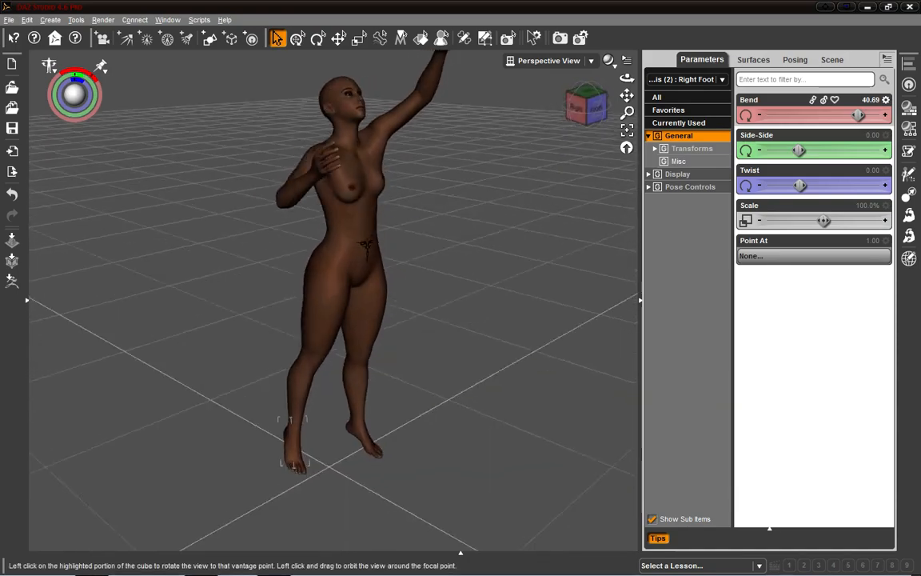
drag(591, 112, 572, 154)
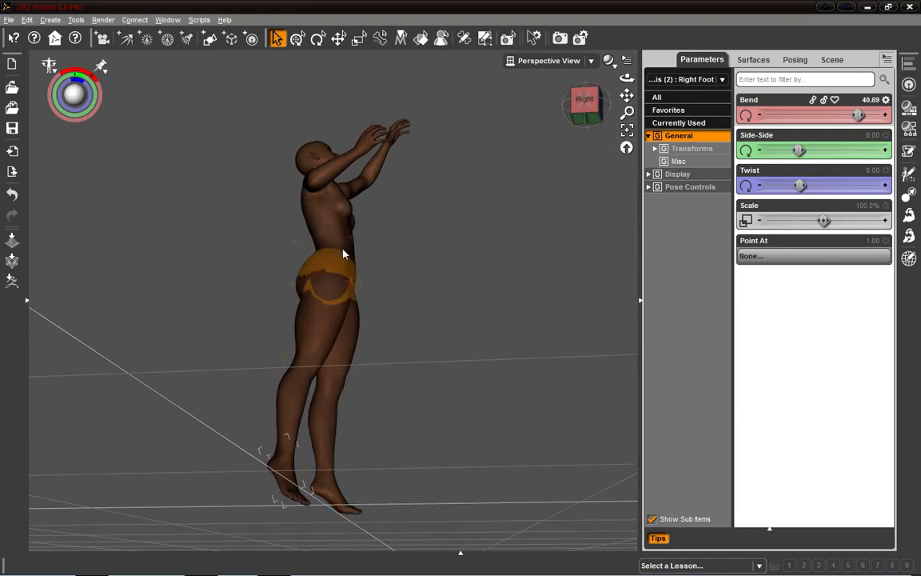
click(587, 108)
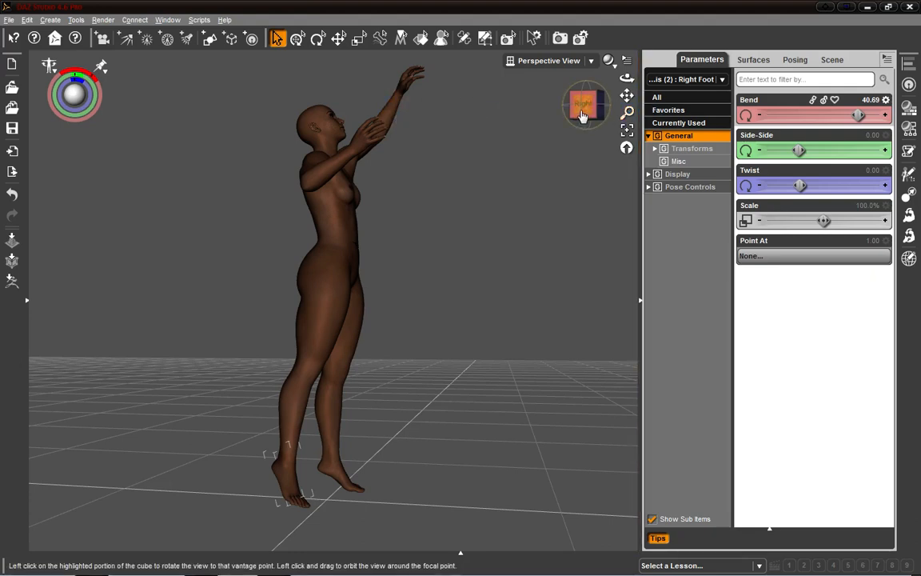
drag(582, 116, 614, 142)
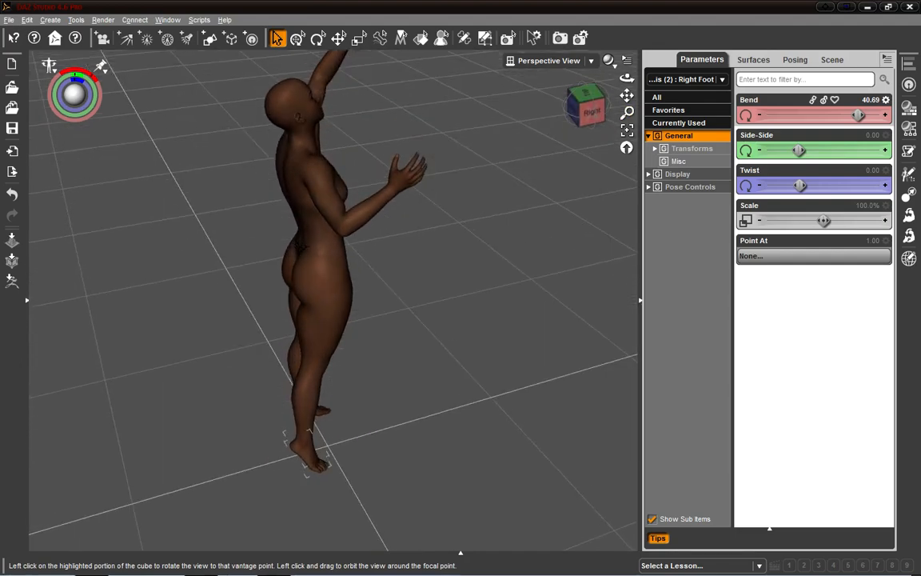
click(591, 111)
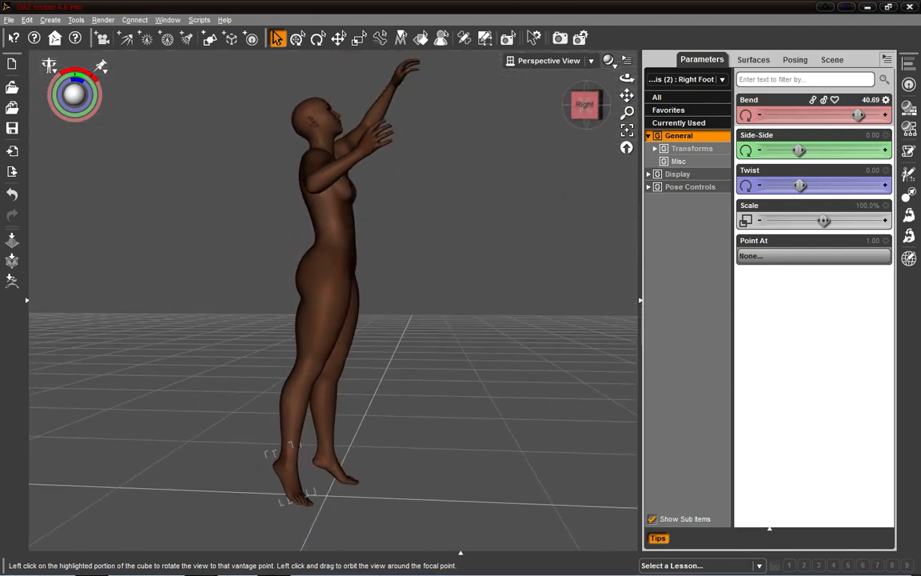
mouse_move(586, 107)
mouse_down()
mouse_move(574, 107)
mouse_move(563, 137)
mouse_move(588, 105)
mouse_move(585, 90)
mouse_move(587, 99)
mouse_up()
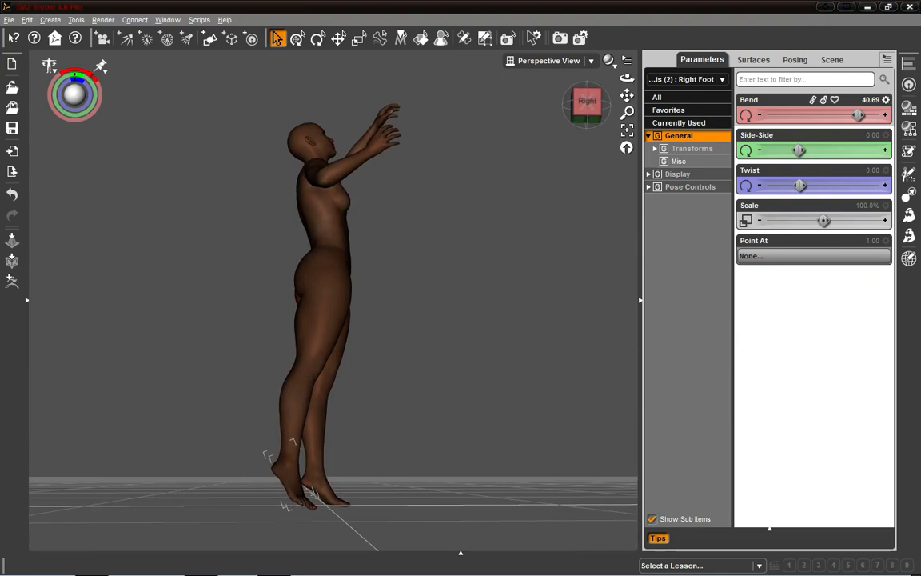
mouse_move(587, 99)
mouse_down()
mouse_move(579, 120)
mouse_move(587, 105)
mouse_up()
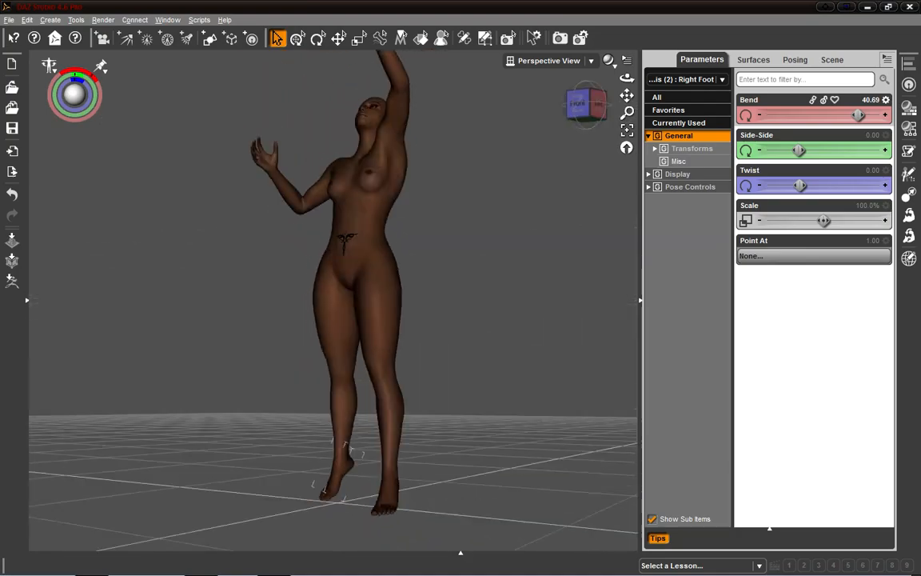
drag(587, 105, 587, 106)
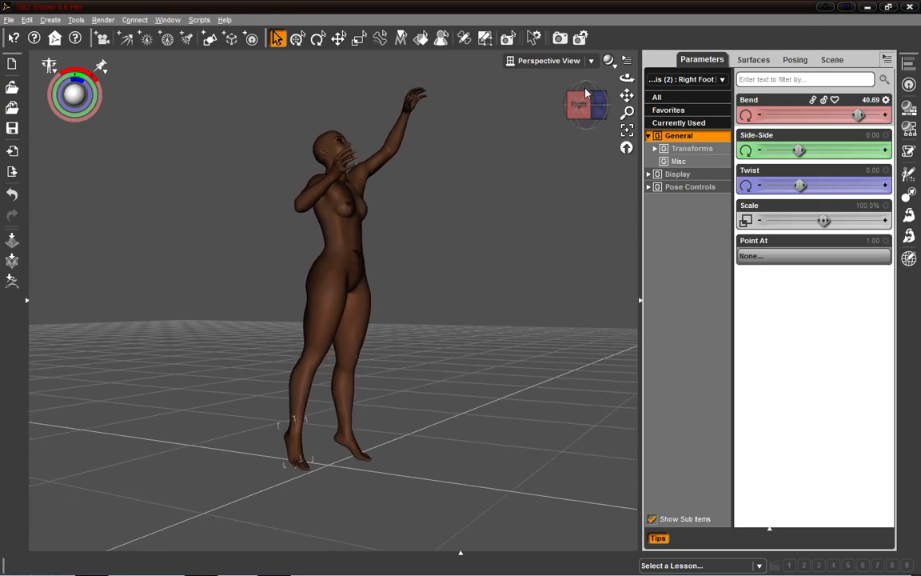
drag(586, 104, 586, 106)
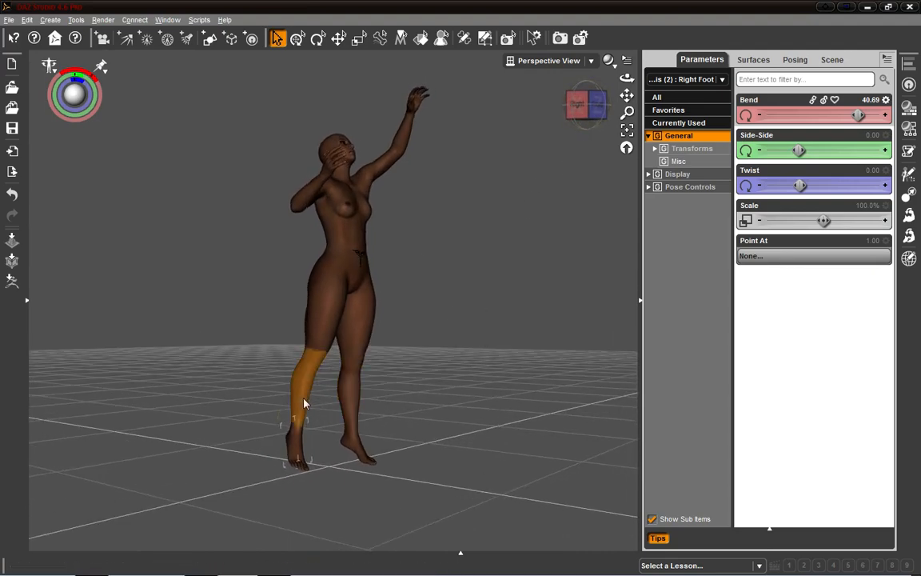
drag(586, 105, 586, 106)
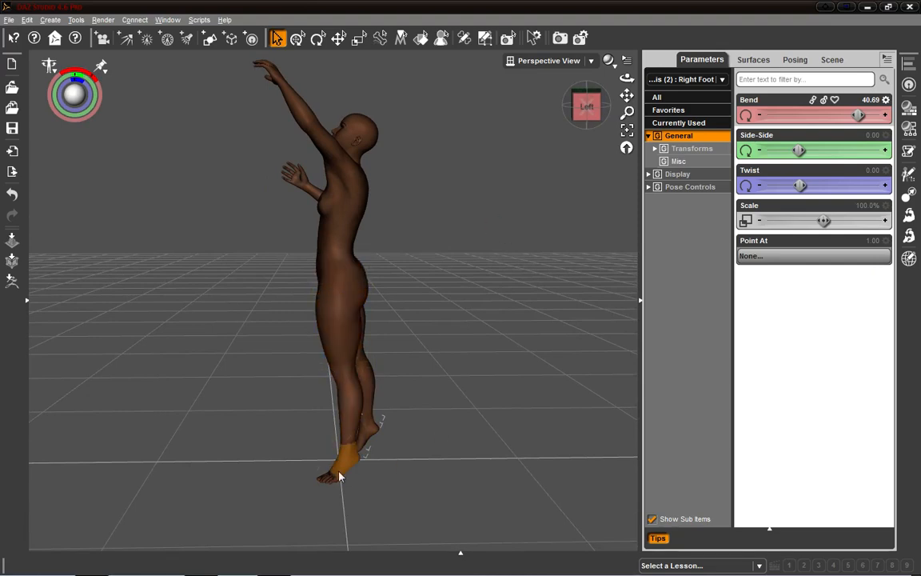
drag(586, 106, 587, 97)
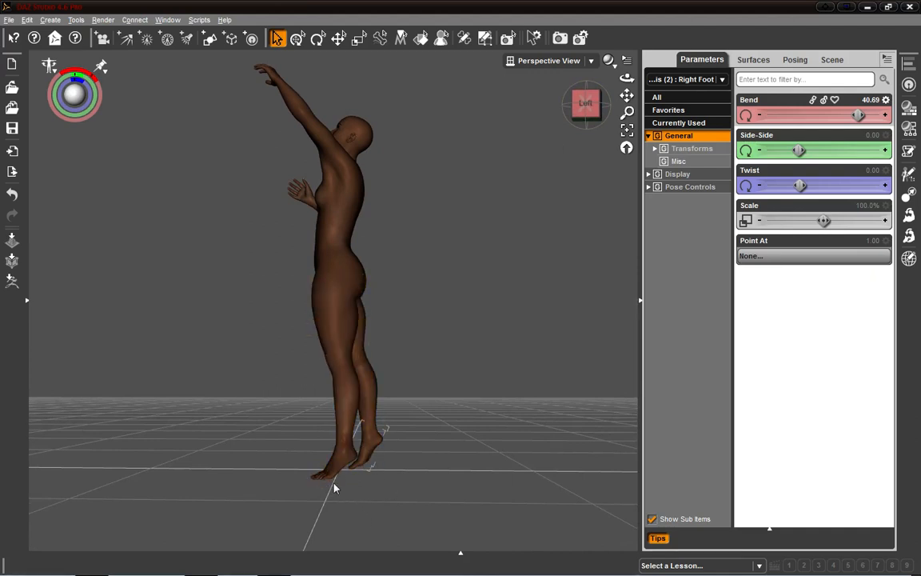
drag(587, 105, 555, 106)
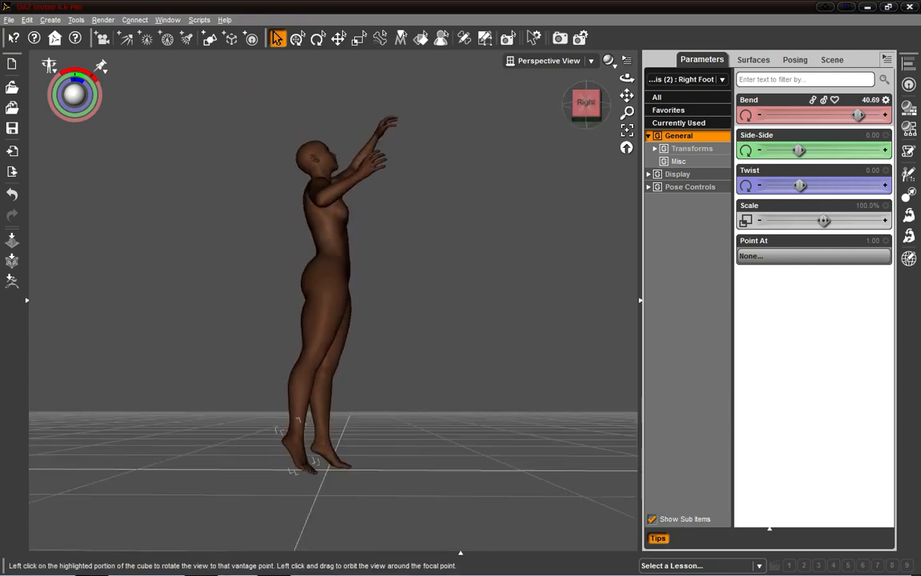
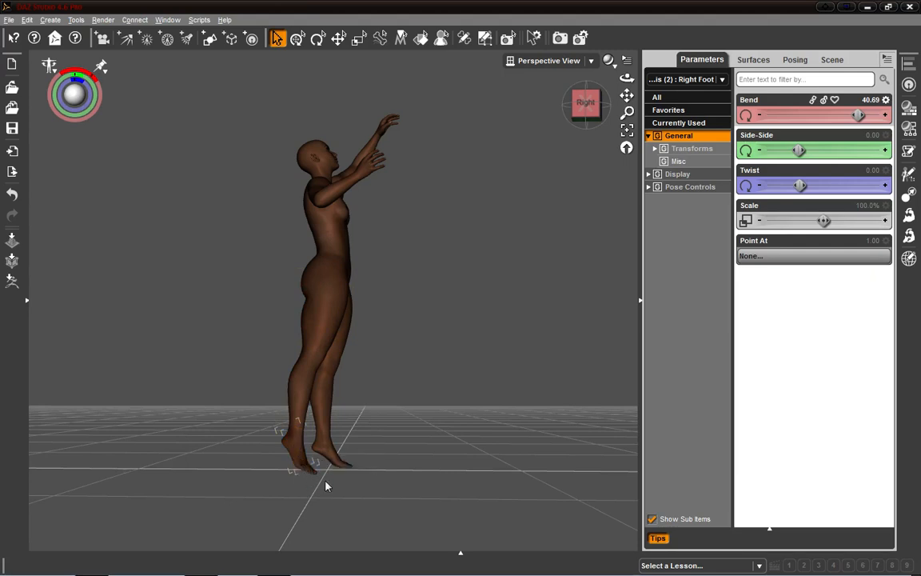
Examine the figure's overall lean and torso line from the front, an elevated front-right angle and the right side.
drag(584, 107, 594, 126)
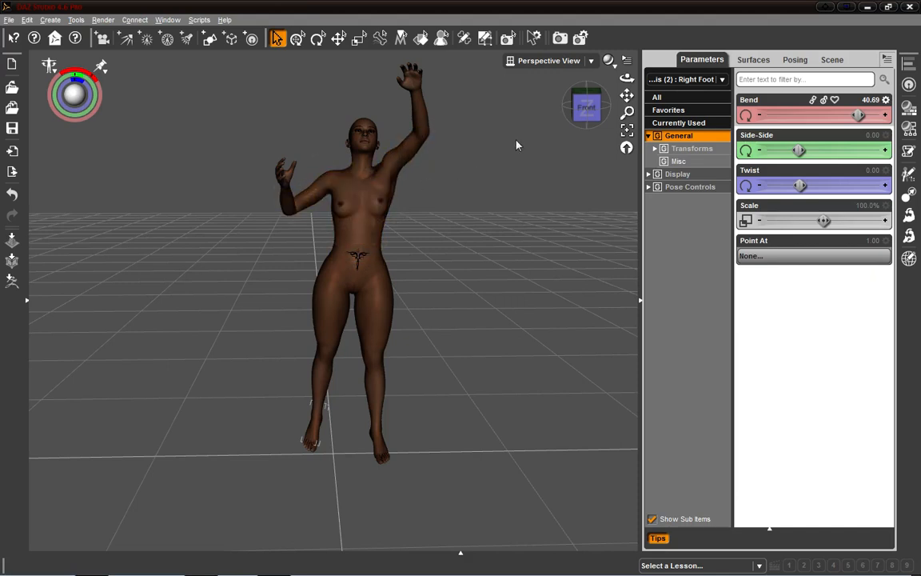
drag(586, 114, 630, 138)
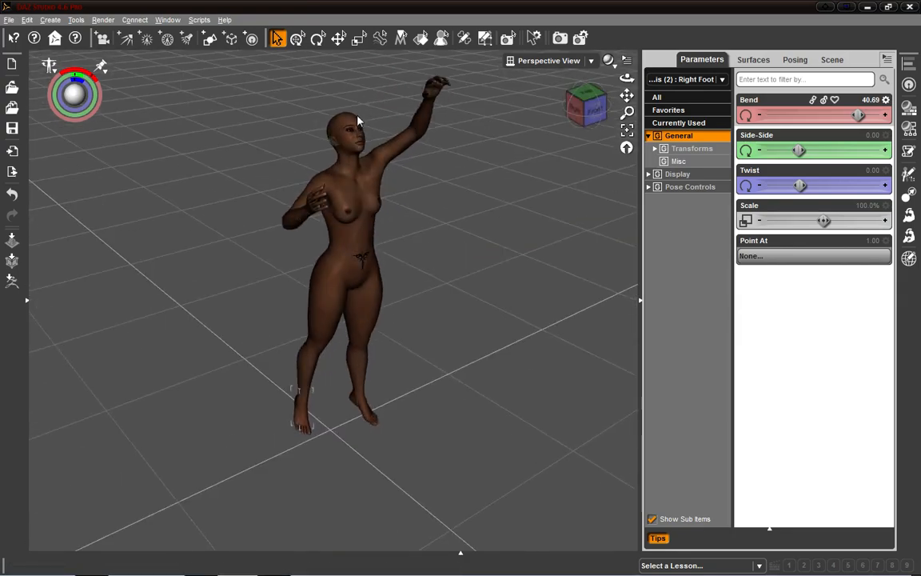
click(593, 111)
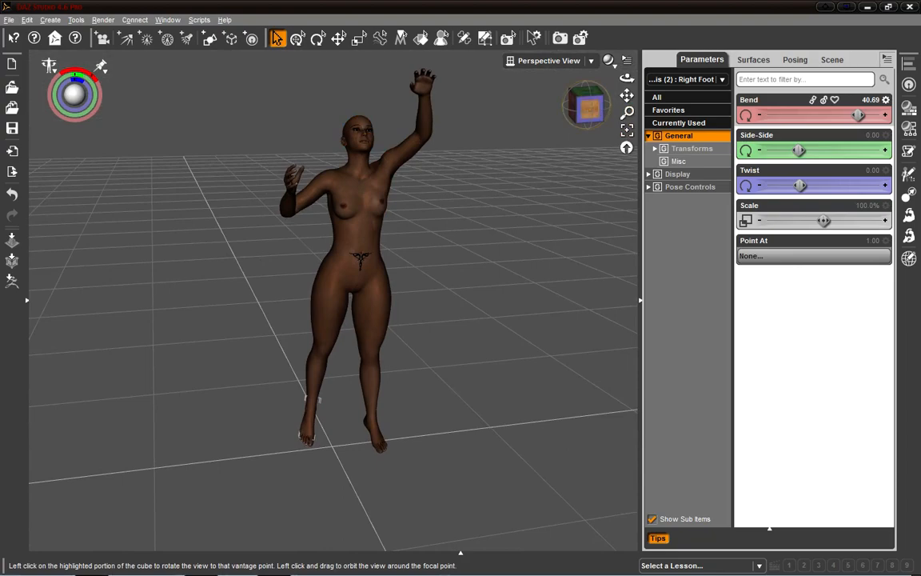
drag(590, 109, 831, 99)
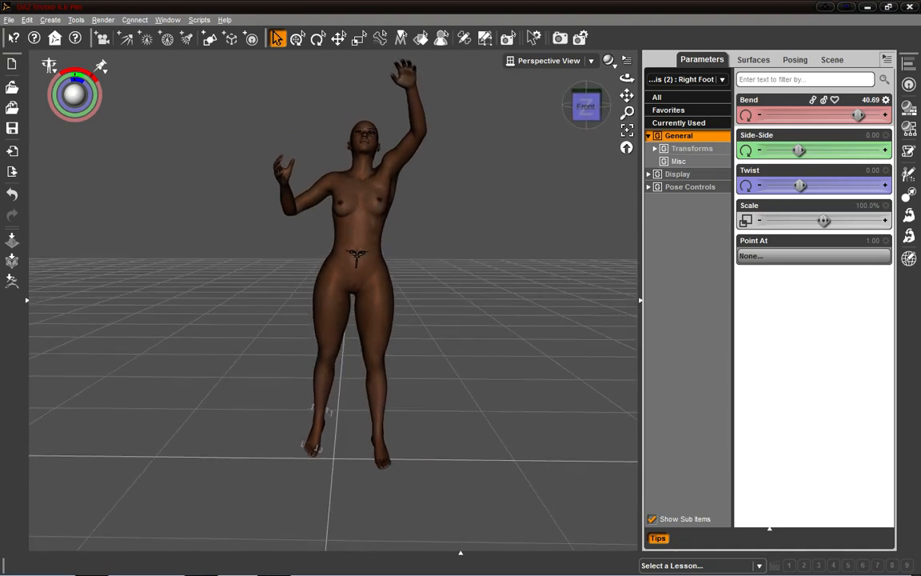
drag(627, 77, 523, 84)
drag(627, 77, 643, 25)
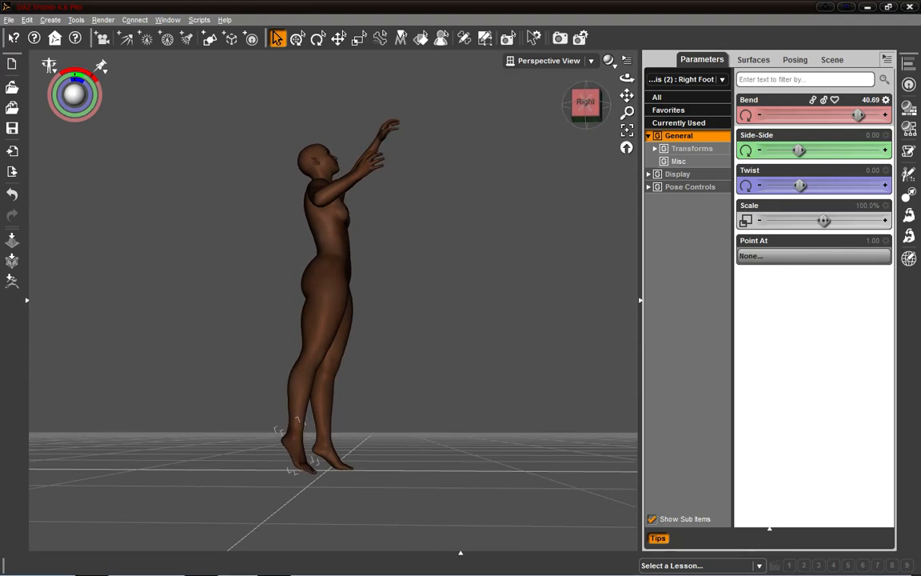
drag(627, 78, 572, 93)
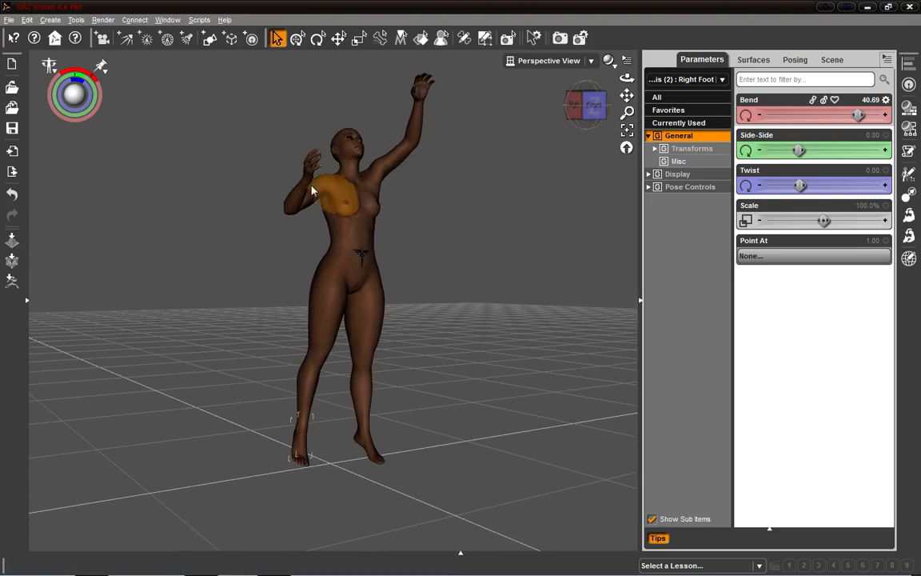
mouse_move(596, 114)
mouse_down()
mouse_move(550, 128)
mouse_move(525, 92)
mouse_move(578, 105)
mouse_move(586, 117)
mouse_move(606, 107)
mouse_move(609, 93)
mouse_move(578, 108)
mouse_move(587, 105)
mouse_up()
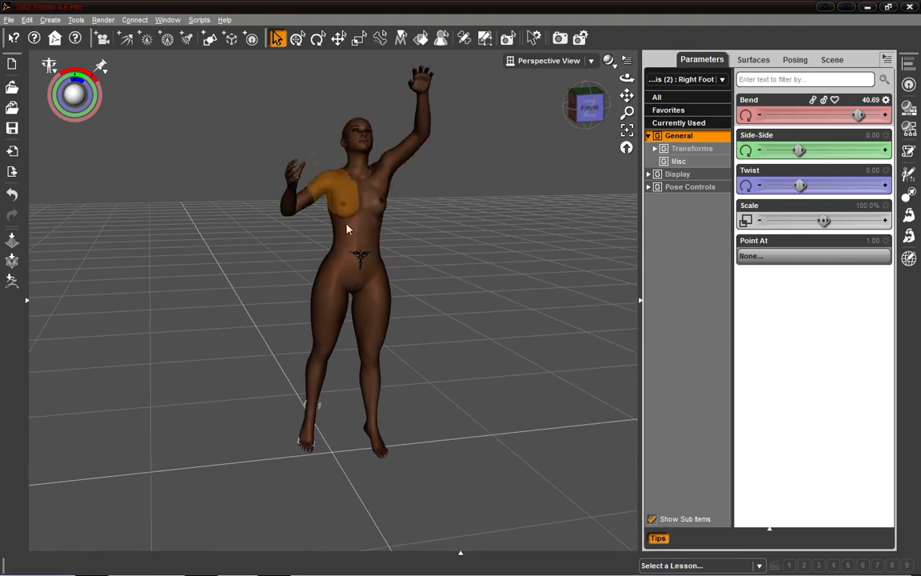
drag(588, 107, 584, 126)
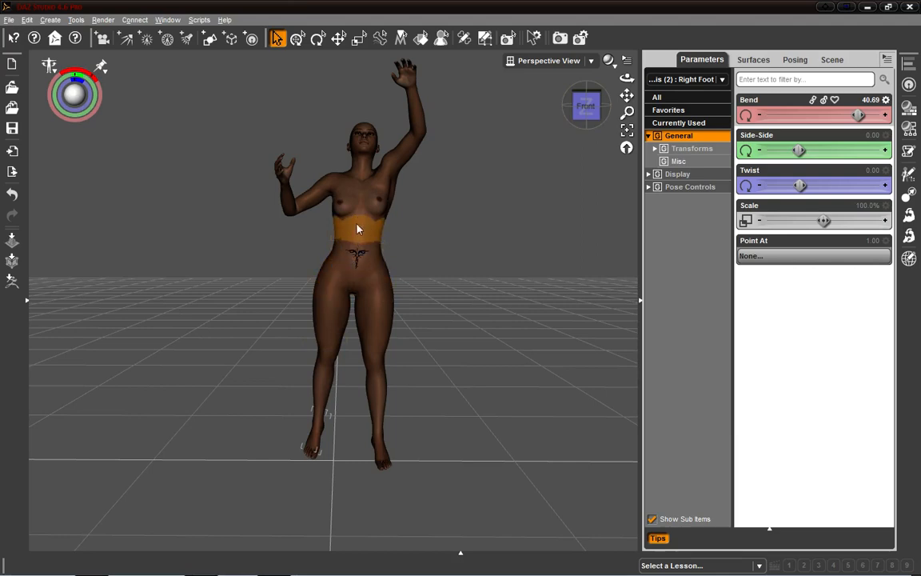
drag(586, 106, 573, 110)
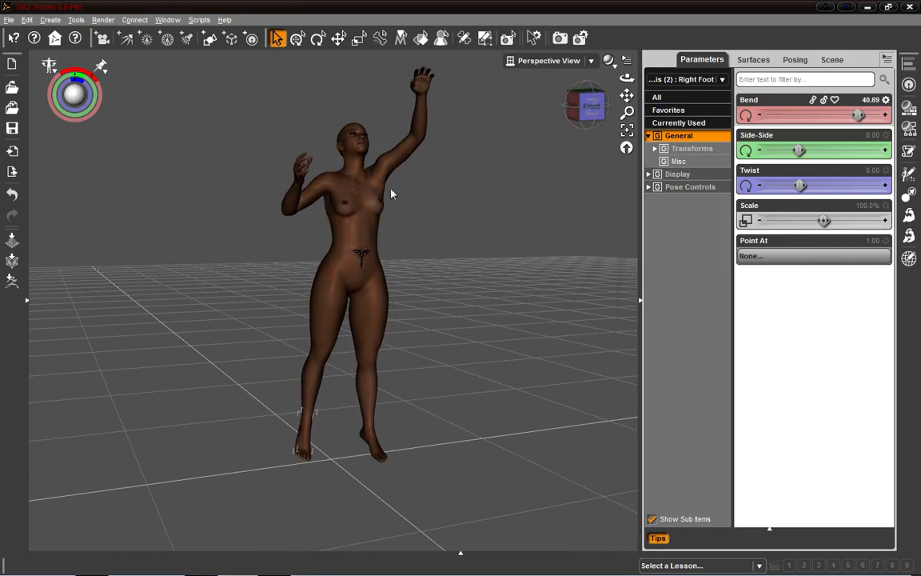
Select the abdomen, try a Side-Side value of 10.00 and check the torso curve from the front.
click(359, 244)
click(592, 106)
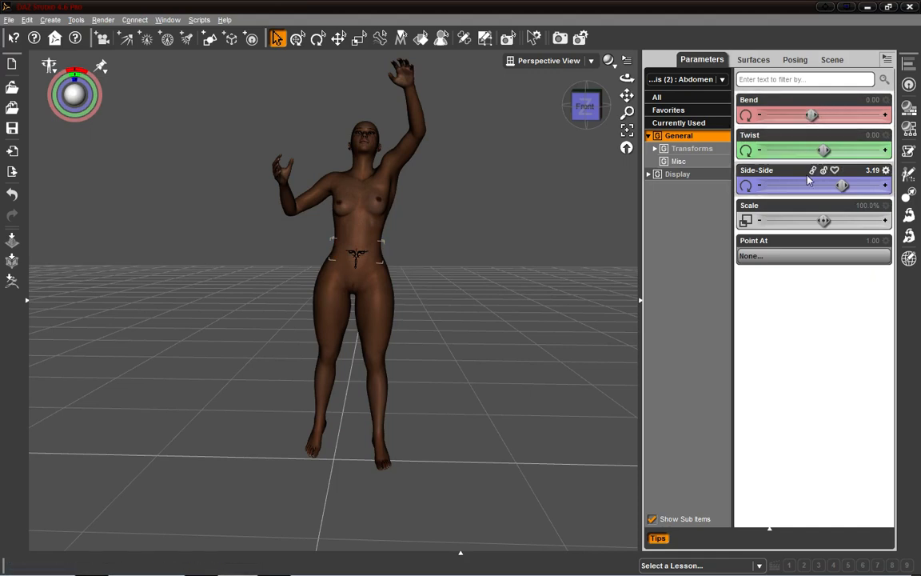
drag(839, 185, 896, 210)
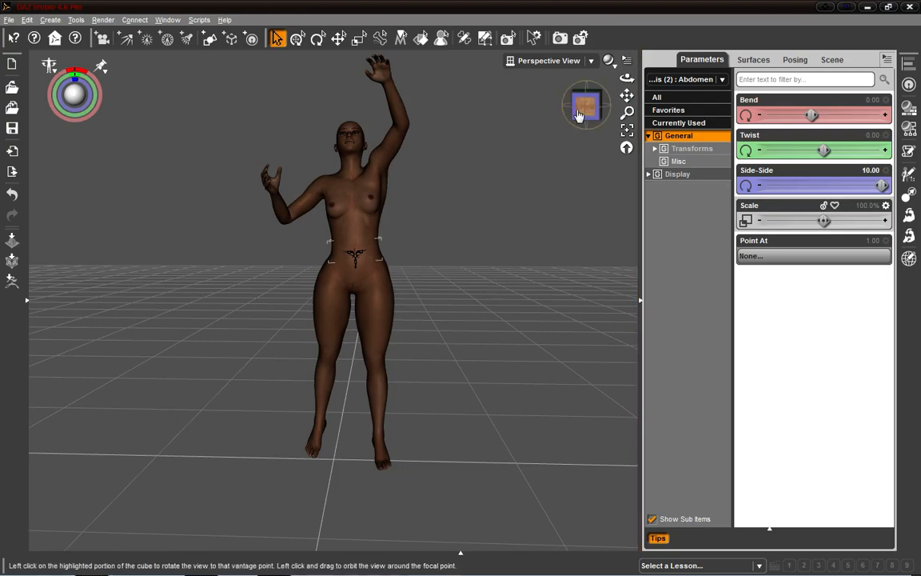
drag(585, 116, 556, 128)
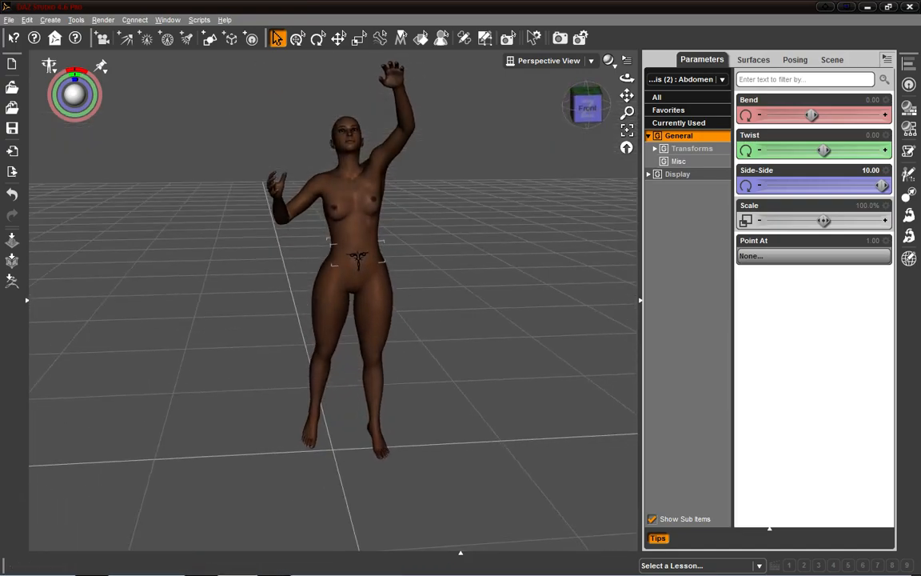
click(588, 108)
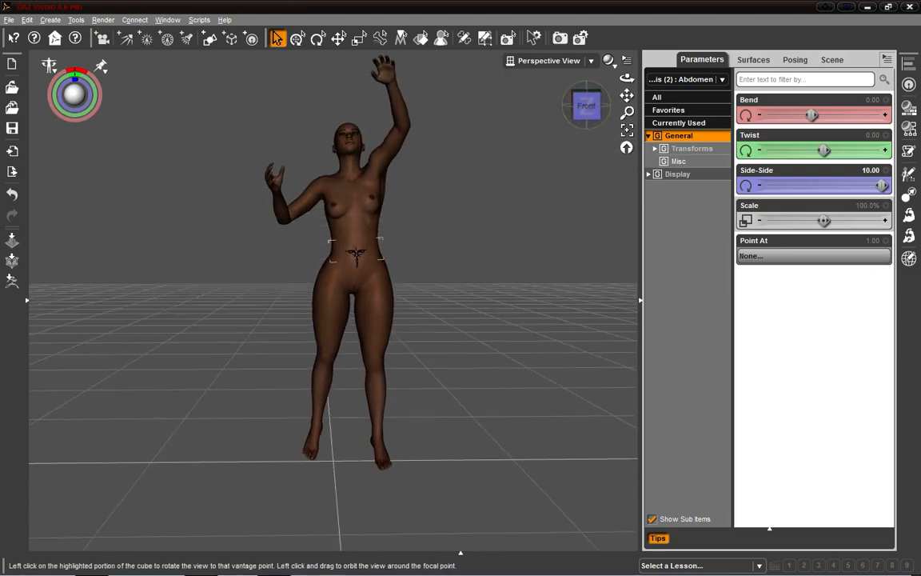
Reset the abdomen's Side-Side to 0.00 and set Abdomen 2's Side-Side to about 7.91.
alt+click(811, 189)
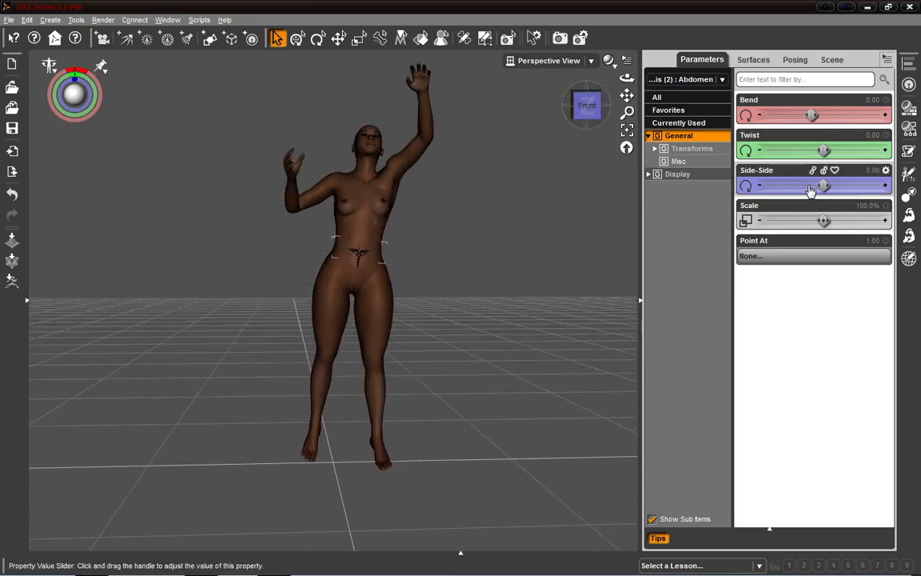
drag(823, 185, 840, 190)
click(350, 233)
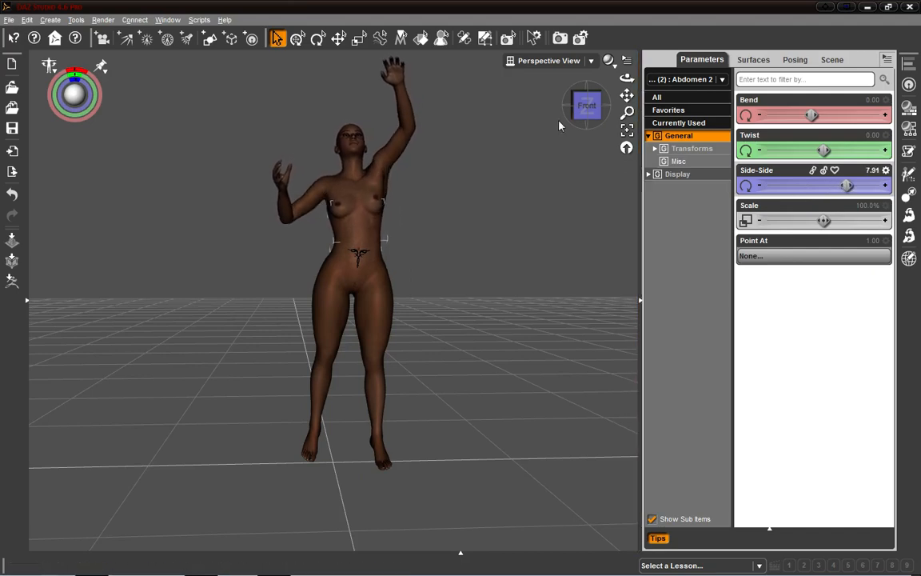
click(587, 104)
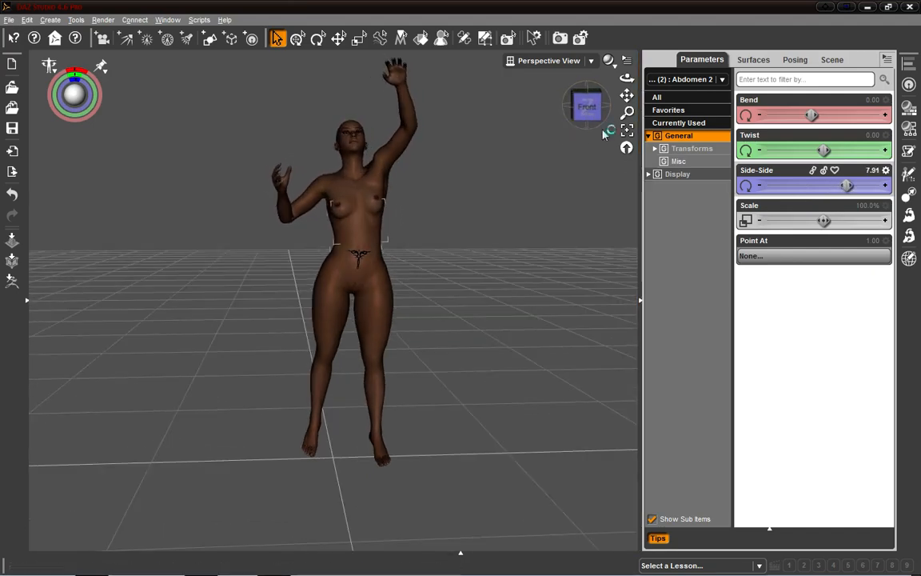
Select the chest and set its Side-Side to about 10.16.
click(357, 196)
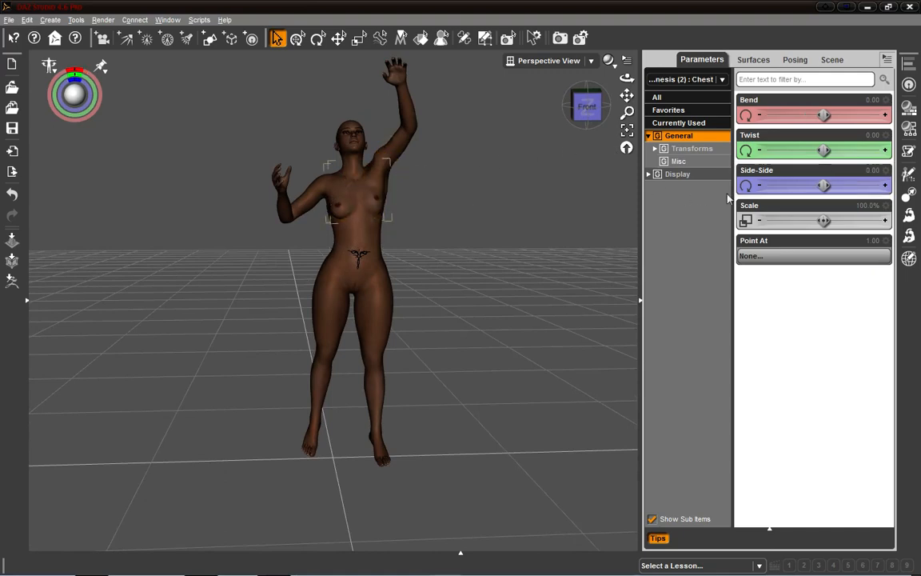
drag(824, 186, 847, 185)
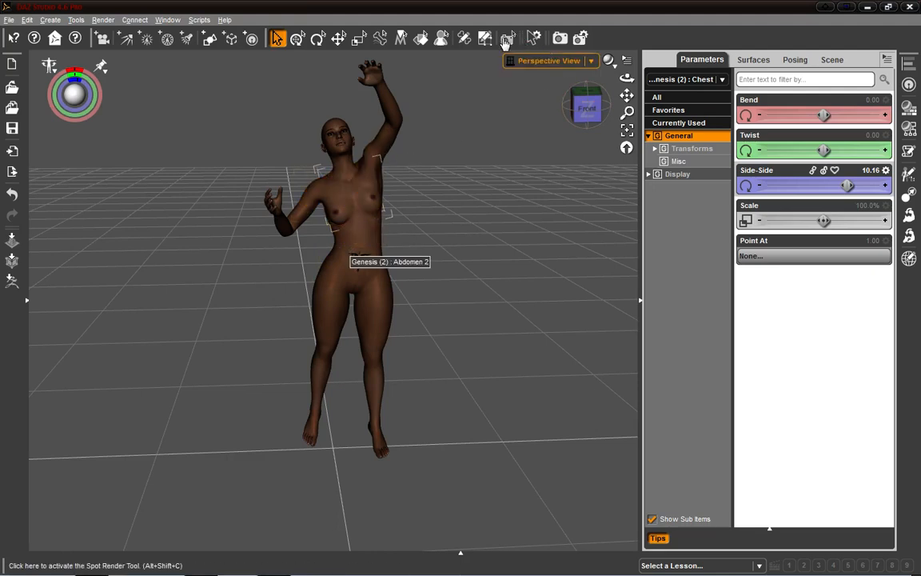
Try a chest Side-Side of about -1.92 with the Joint Editor active, then undo it and return to Node Selection.
click(465, 38)
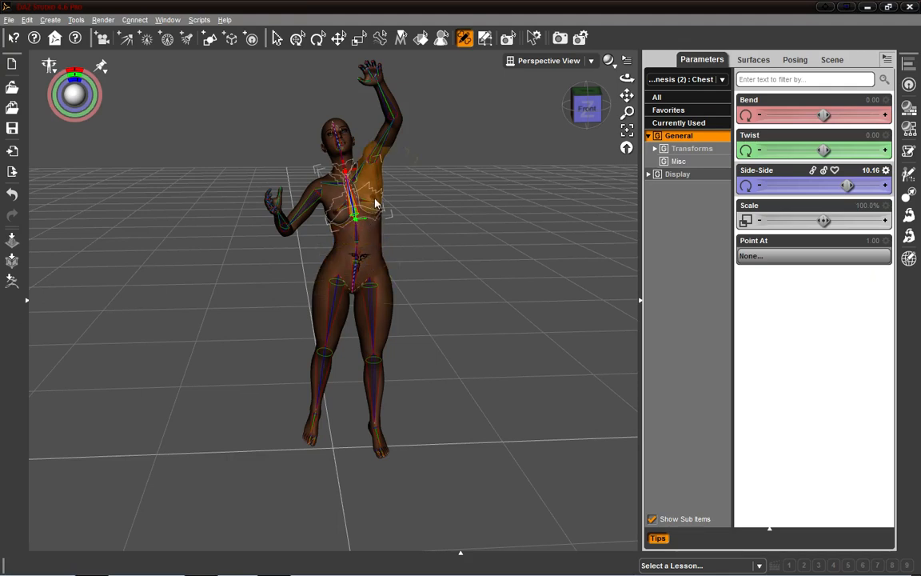
drag(847, 185, 814, 171)
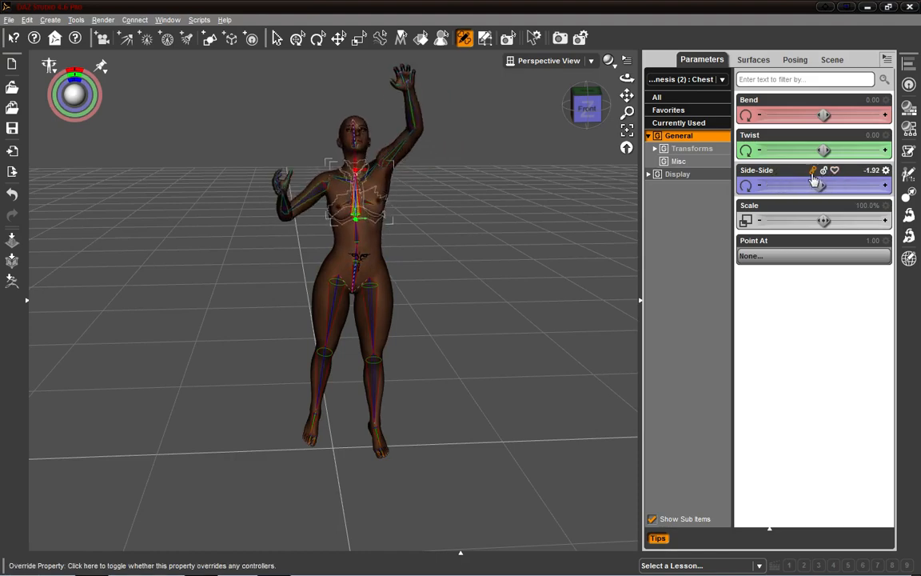
key(ctrl+z)
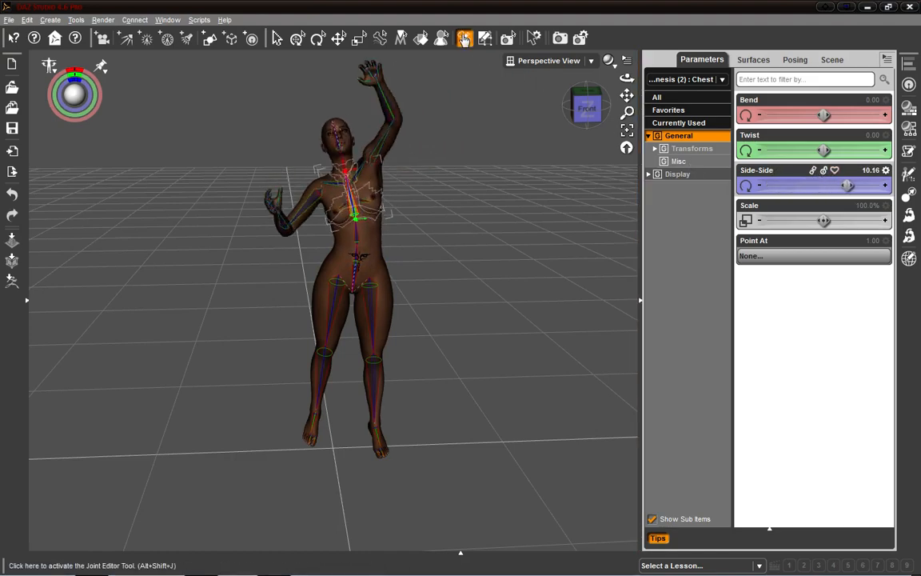
click(278, 38)
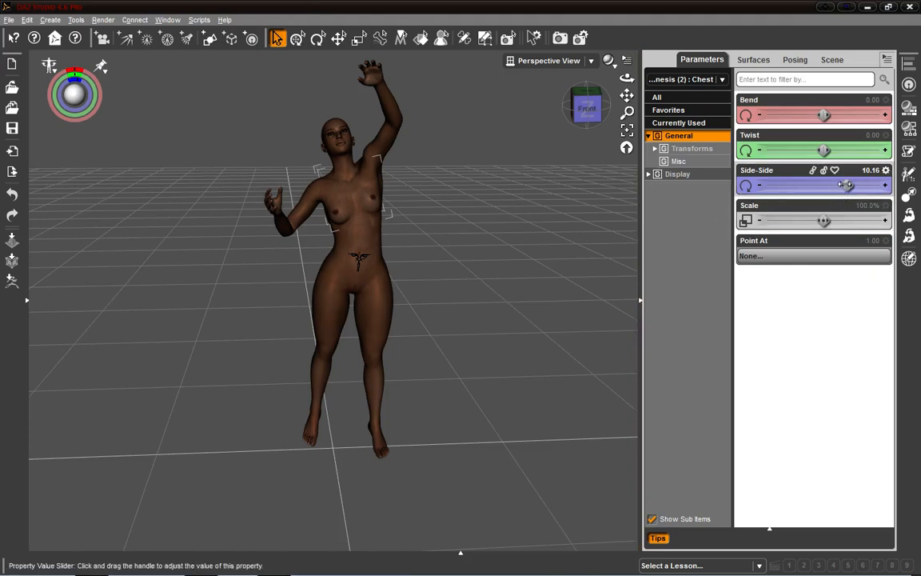
Try chest Side-Side values of about -15.38 and 0.00 to compare the torso curve, undoing each change.
drag(845, 185, 787, 184)
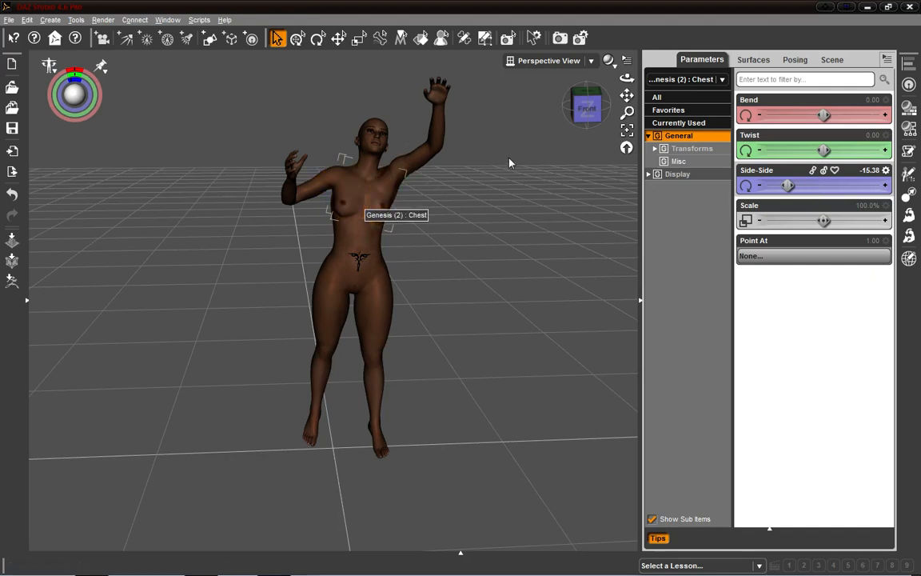
key(ctrl+z)
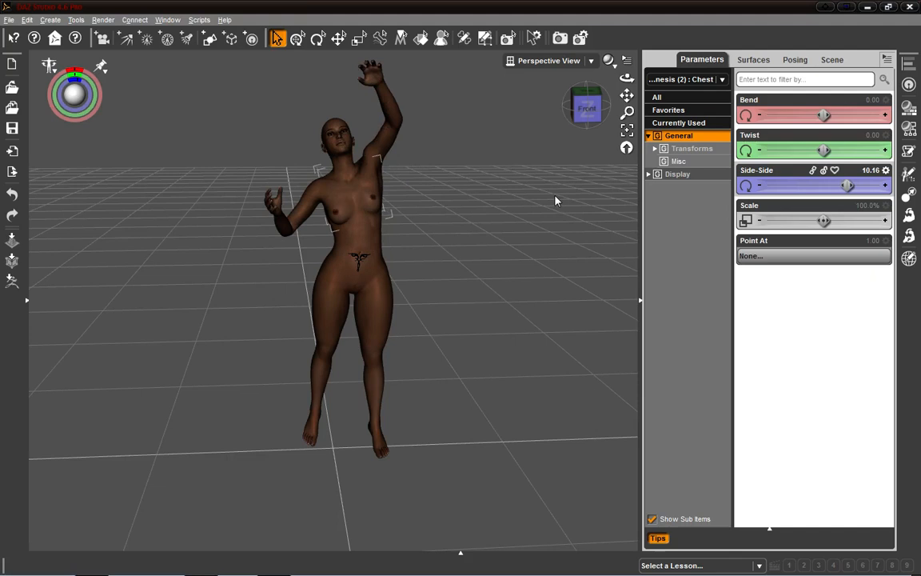
alt+click(810, 186)
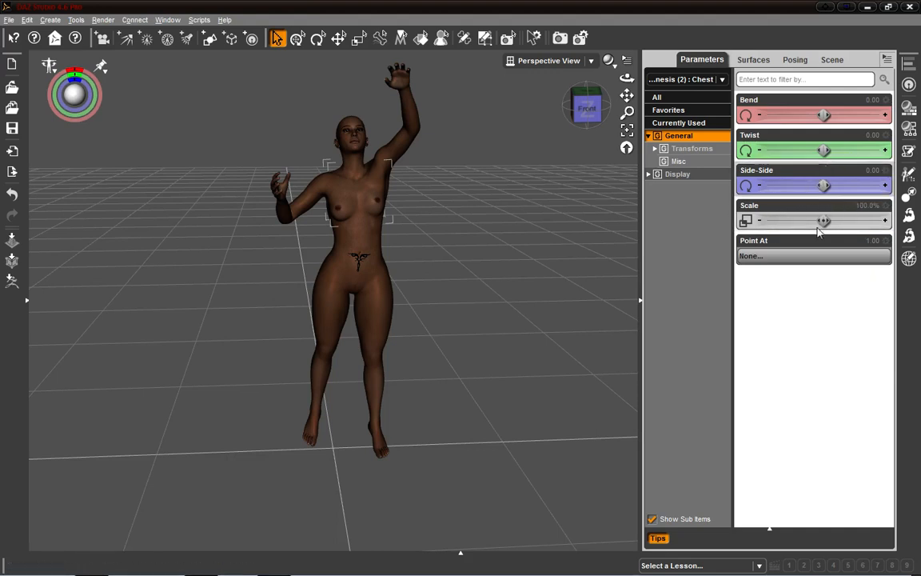
key(ctrl+z)
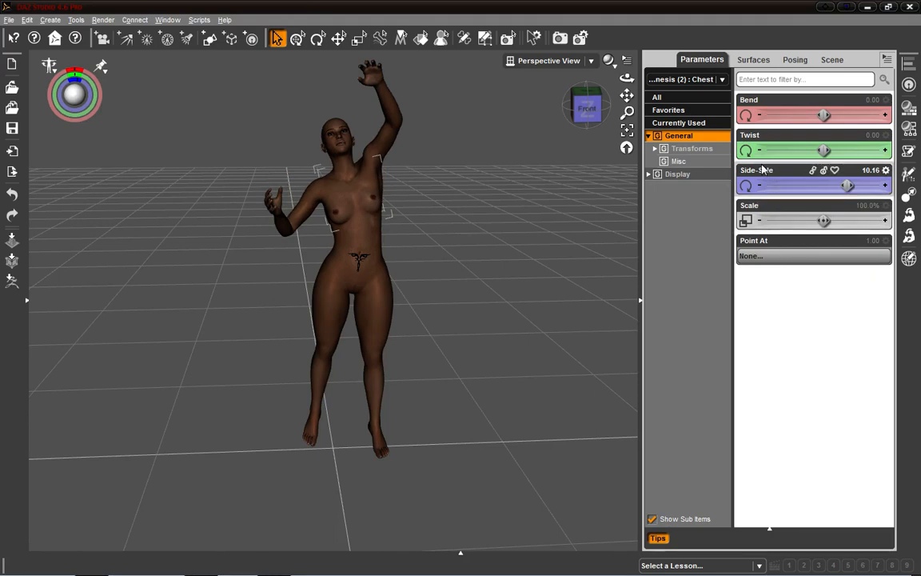
key(ctrl+y)
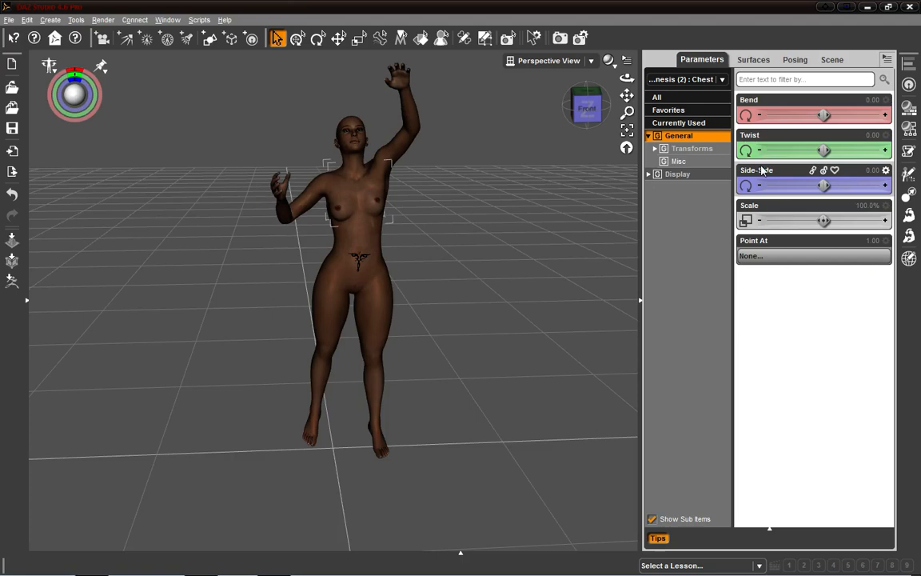
key(ctrl+z)
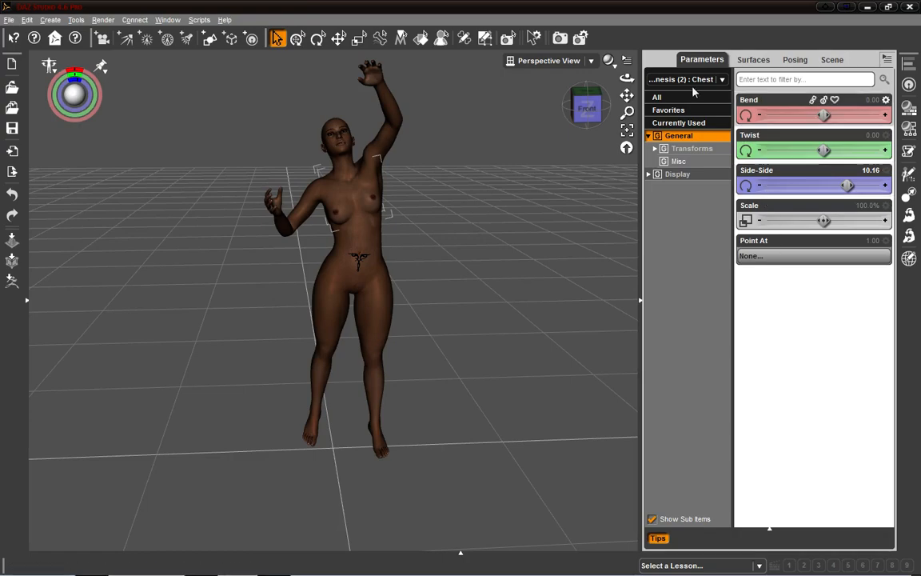
Select the left collar and set its Front-Back to about -10.64.
mouse_move(587, 107)
mouse_down()
mouse_move(562, 124)
mouse_move(578, 92)
mouse_move(552, 80)
mouse_move(588, 104)
mouse_up()
click(361, 146)
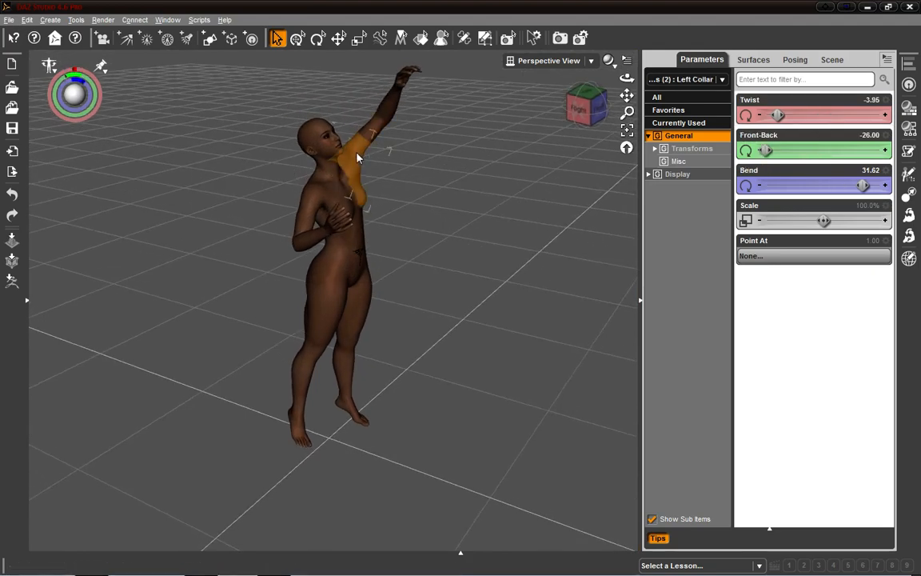
drag(590, 109, 578, 107)
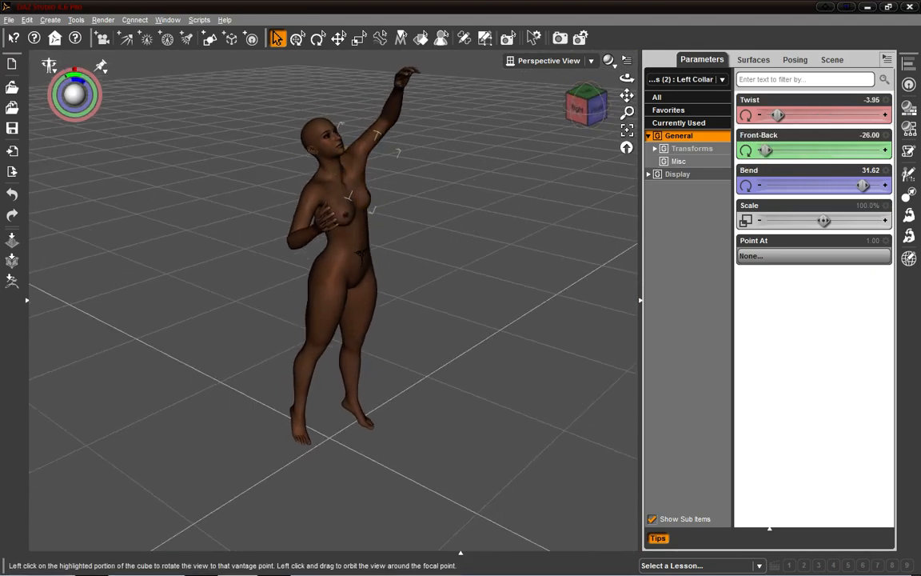
drag(766, 150, 807, 150)
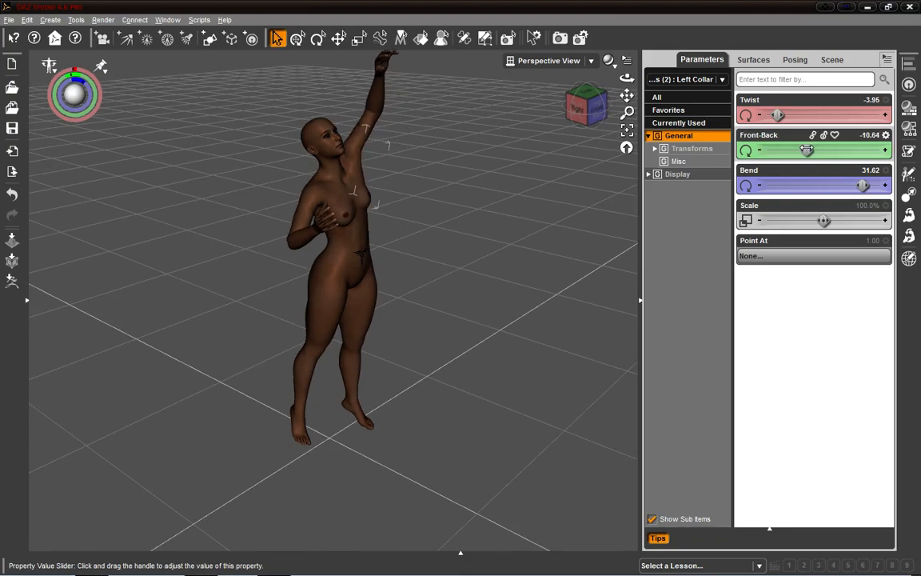
Try a left shoulder Front-Back of about 12.91, check the raised arm from the side and restore the value to 0.00.
drag(588, 106, 501, 120)
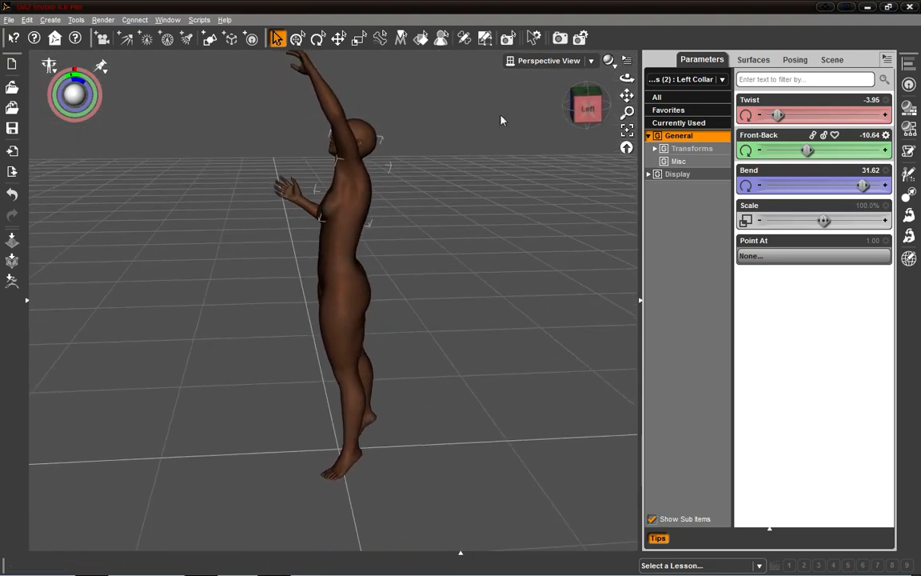
click(340, 141)
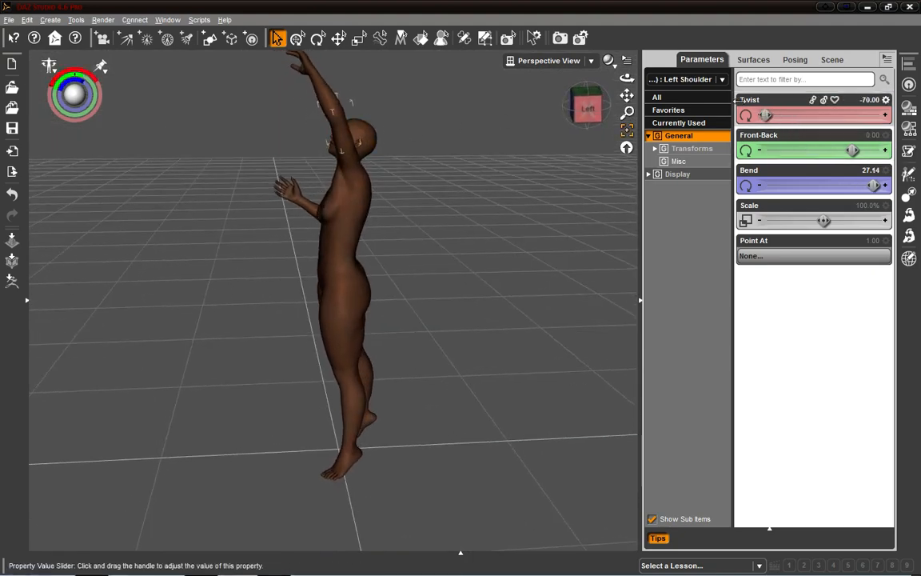
drag(587, 109, 633, 117)
drag(854, 151, 868, 151)
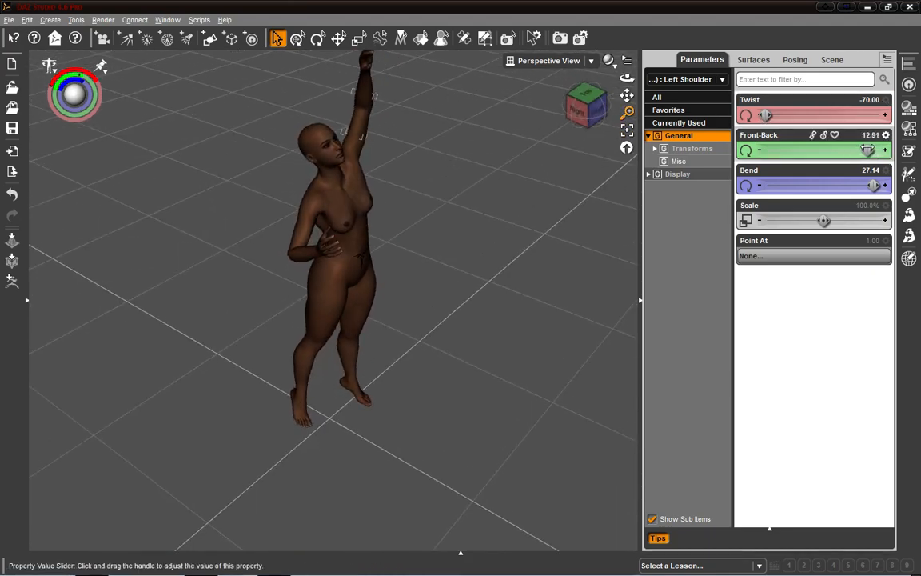
drag(573, 107, 621, 150)
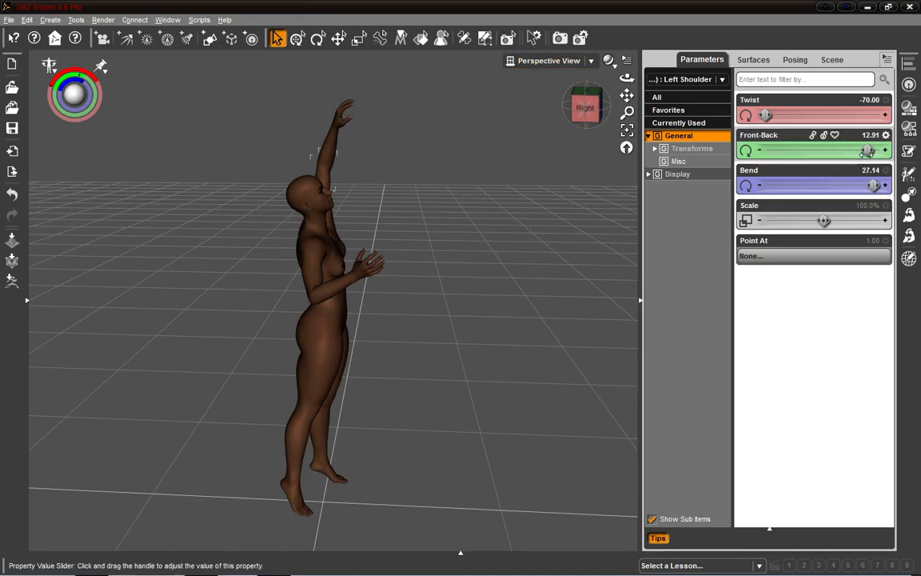
drag(868, 152, 846, 159)
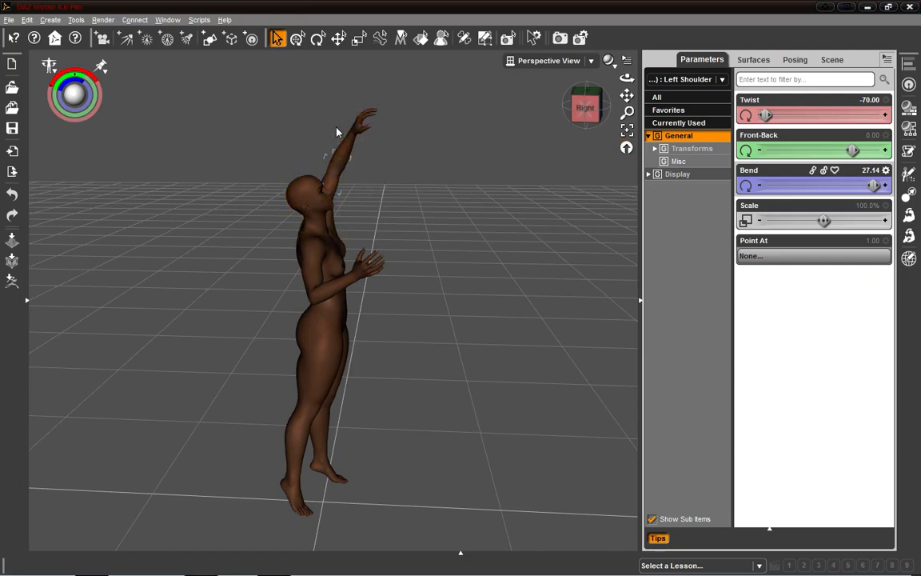
Select the head and tilt it back with a Bend of about -12.97.
drag(598, 117, 541, 128)
click(585, 107)
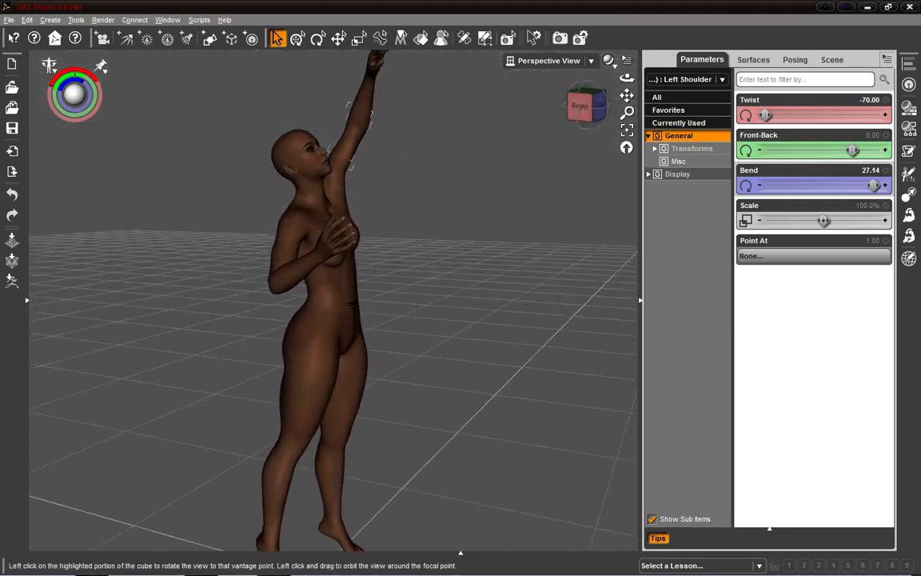
mouse_move(584, 107)
mouse_down()
mouse_move(592, 82)
mouse_move(590, 99)
mouse_up()
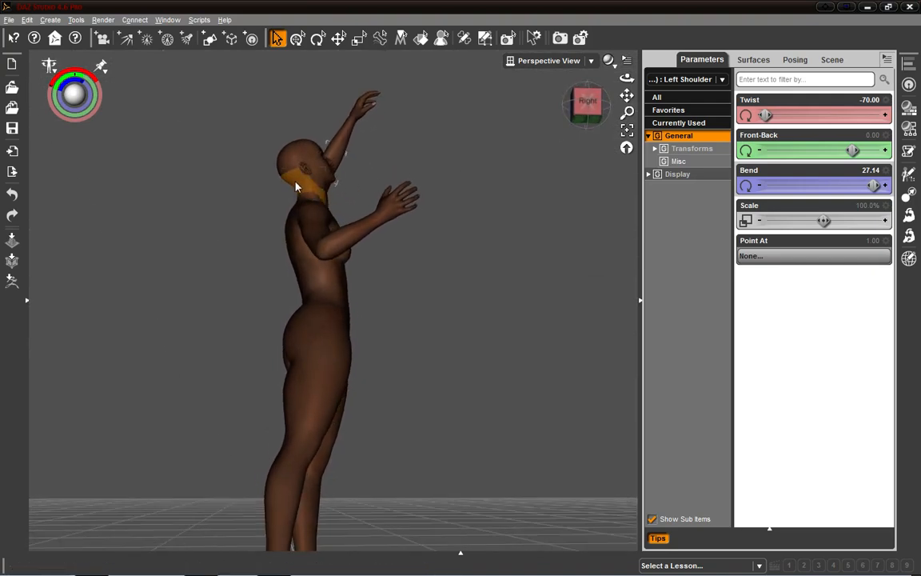
click(306, 159)
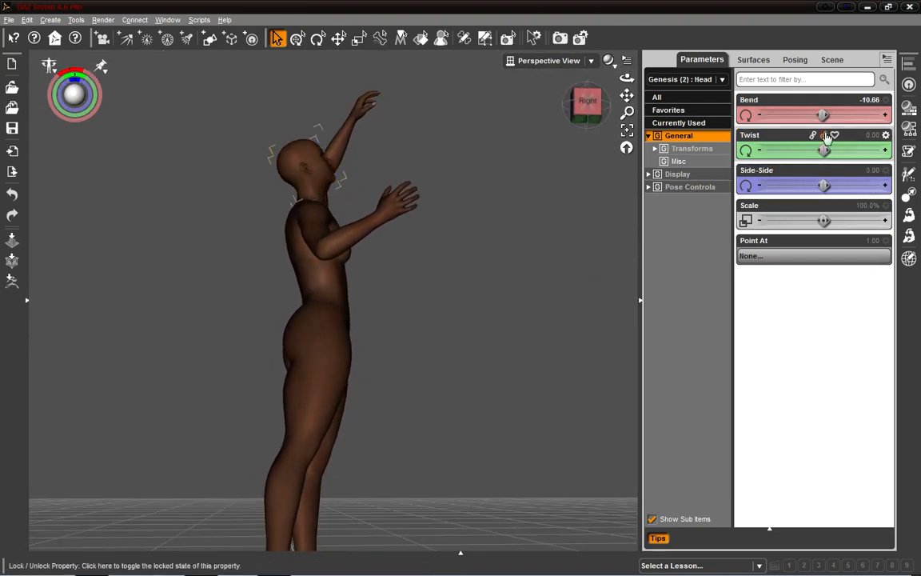
drag(826, 116, 817, 115)
Select the neck and tilt it back with a Bend of about -22.42.
drag(590, 100, 590, 115)
click(304, 184)
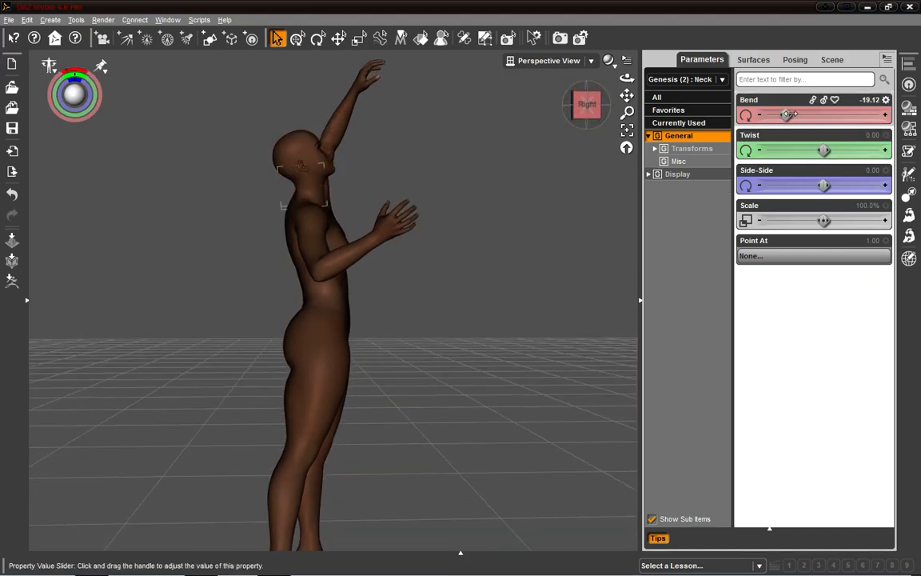
drag(823, 115, 780, 114)
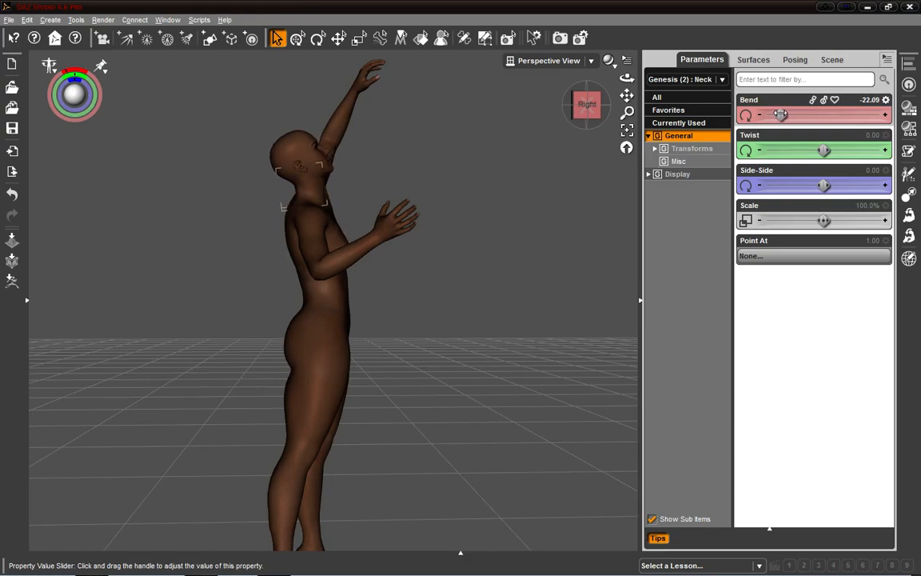
Check the head from the front and above, and set the head's Side-Side to about -10.33.
drag(588, 105, 551, 120)
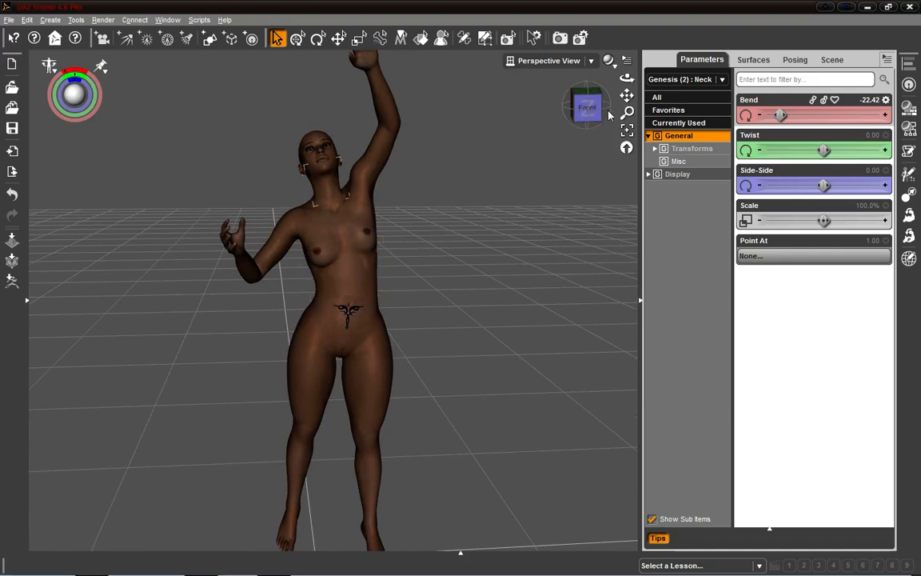
drag(586, 109, 471, 118)
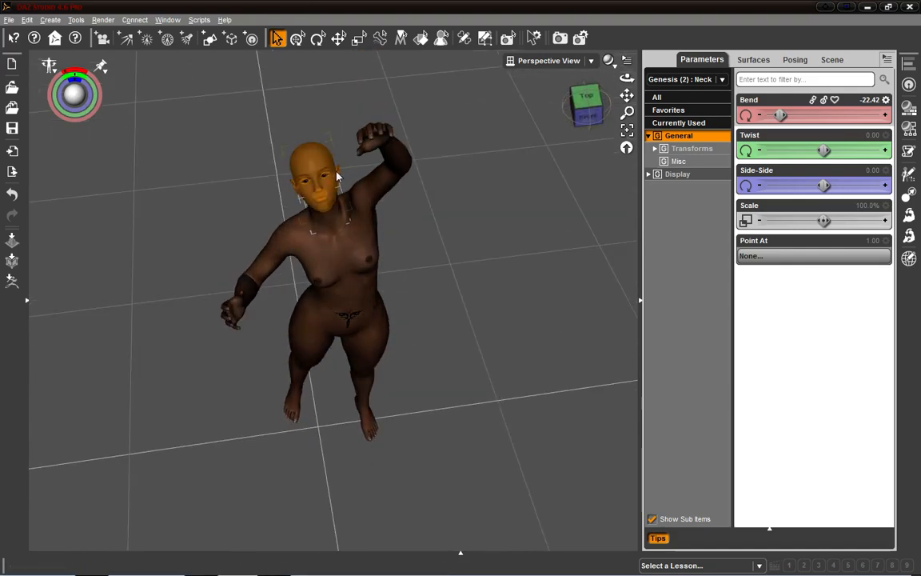
click(588, 116)
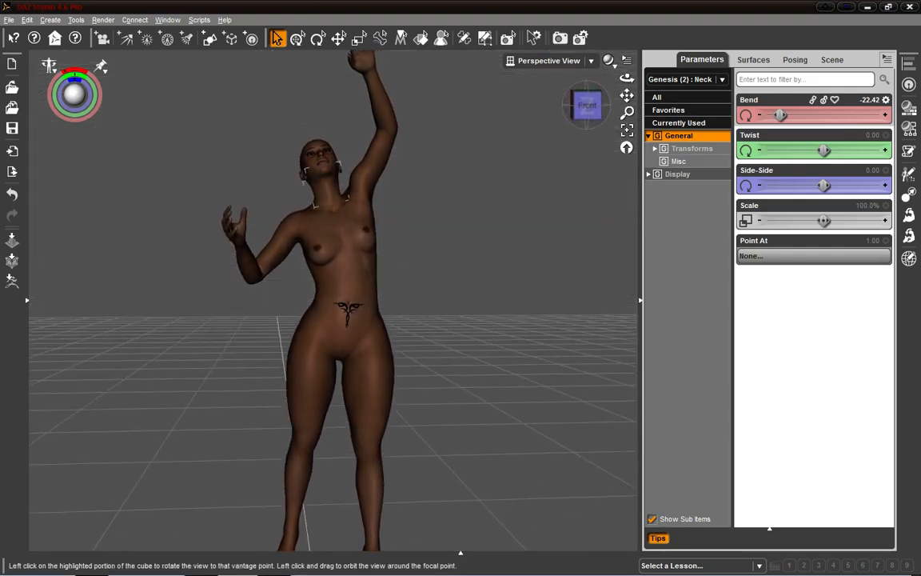
click(333, 174)
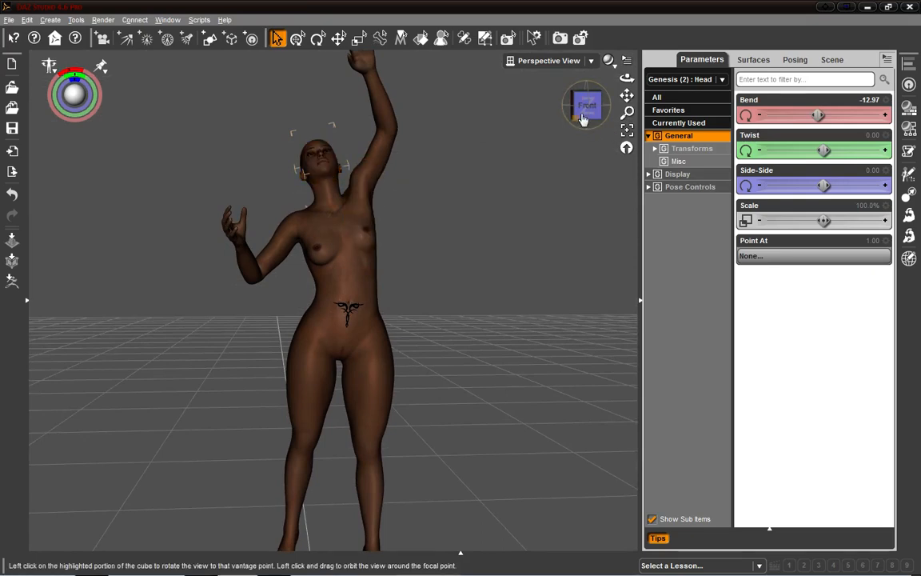
drag(582, 118, 477, 106)
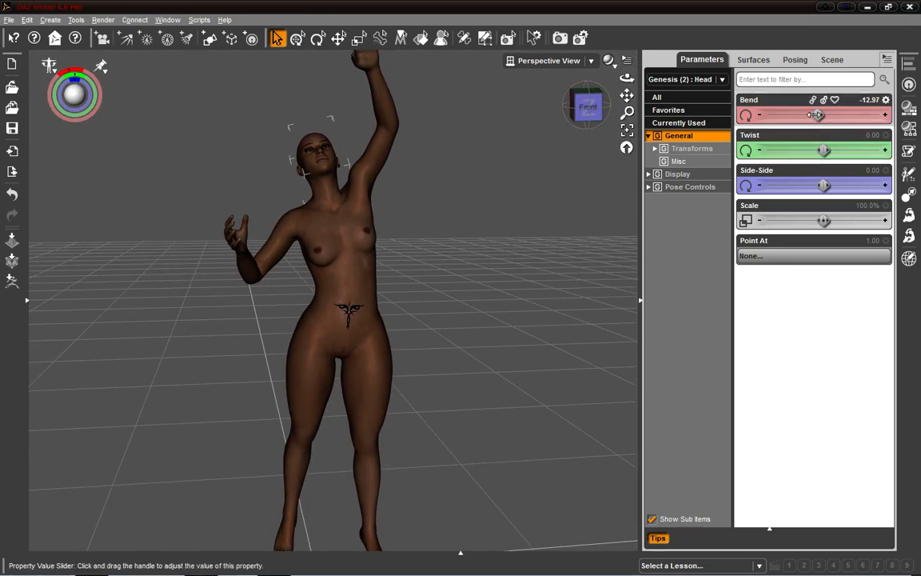
drag(824, 185, 793, 179)
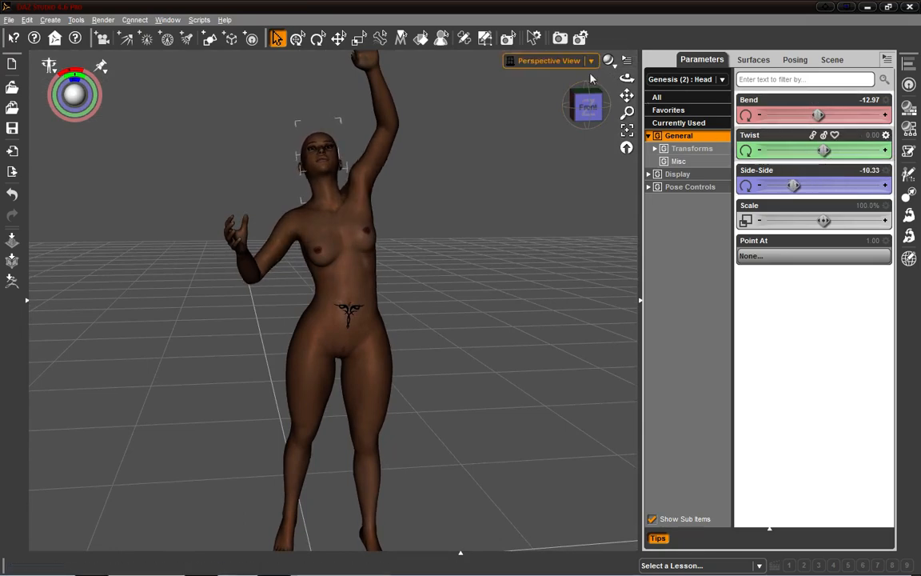
Set the neck's Side-Side to about -12.91 and reset the head's Side-Side to 0.00.
drag(587, 111, 466, 106)
click(344, 192)
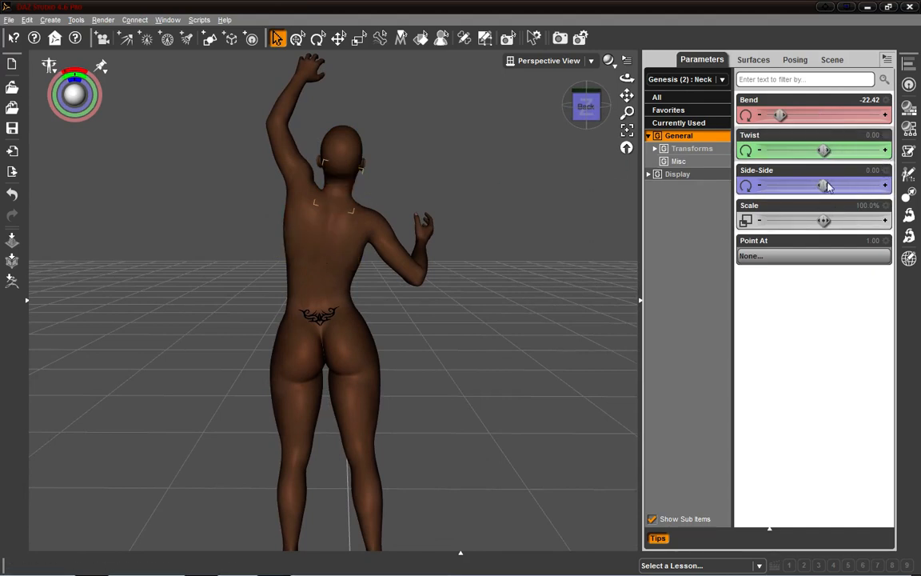
drag(823, 186, 827, 186)
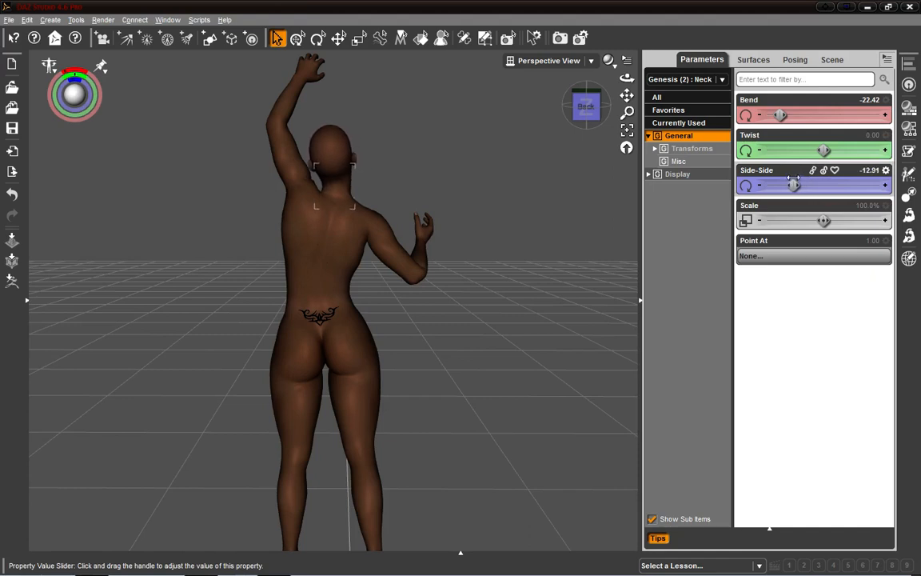
click(336, 150)
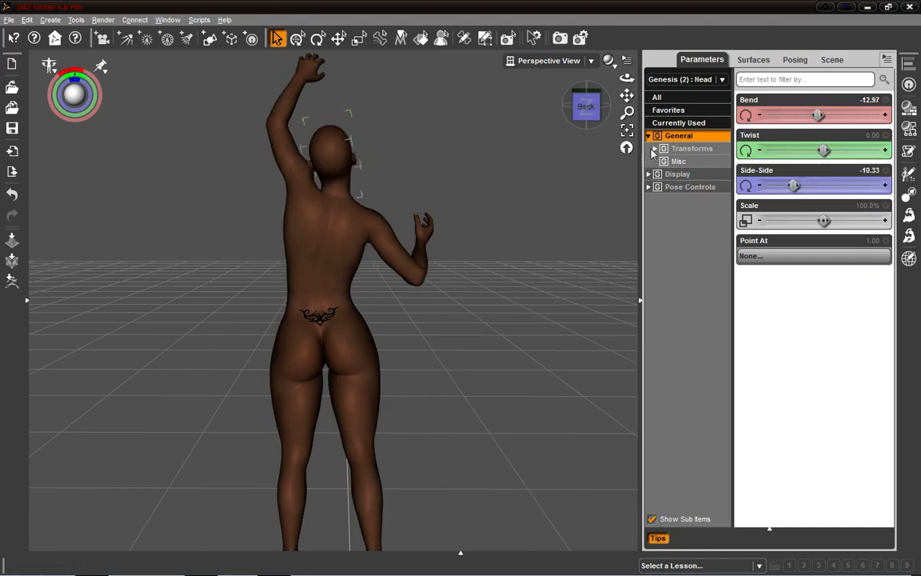
alt+click(772, 187)
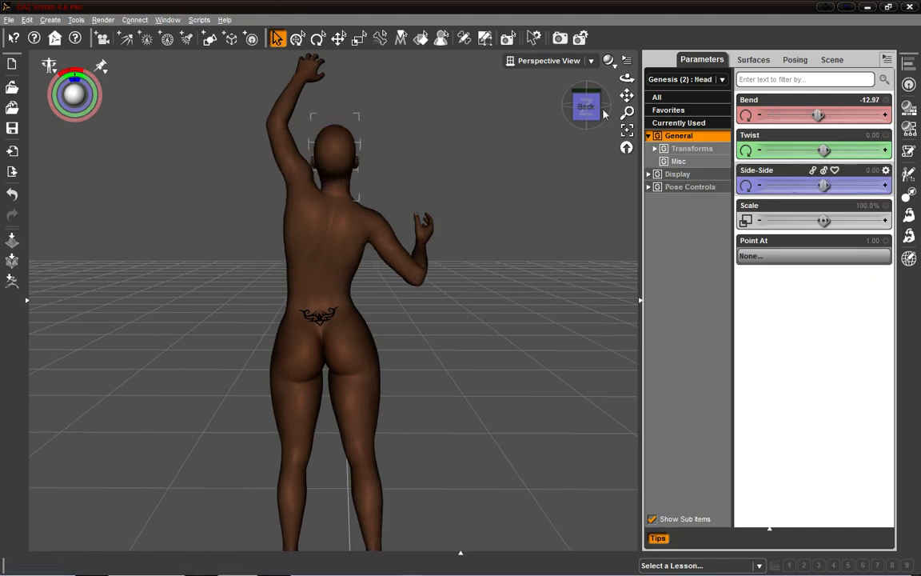
Check the pose from the side and front, and reset the right shoulder's Bend and Twist to 0.00.
drag(590, 109, 558, 148)
scroll(490, 288, up, 2)
scroll(490, 288, down, 3)
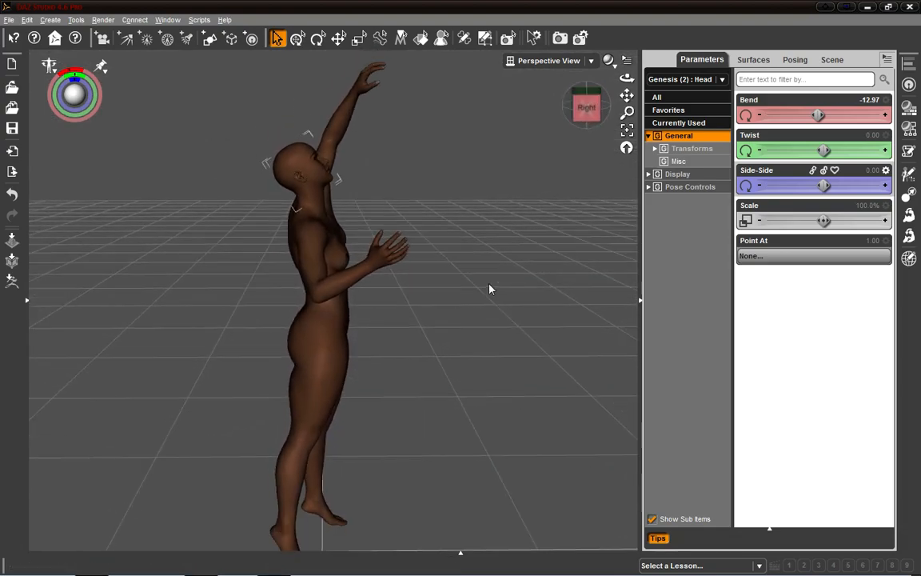
click(575, 108)
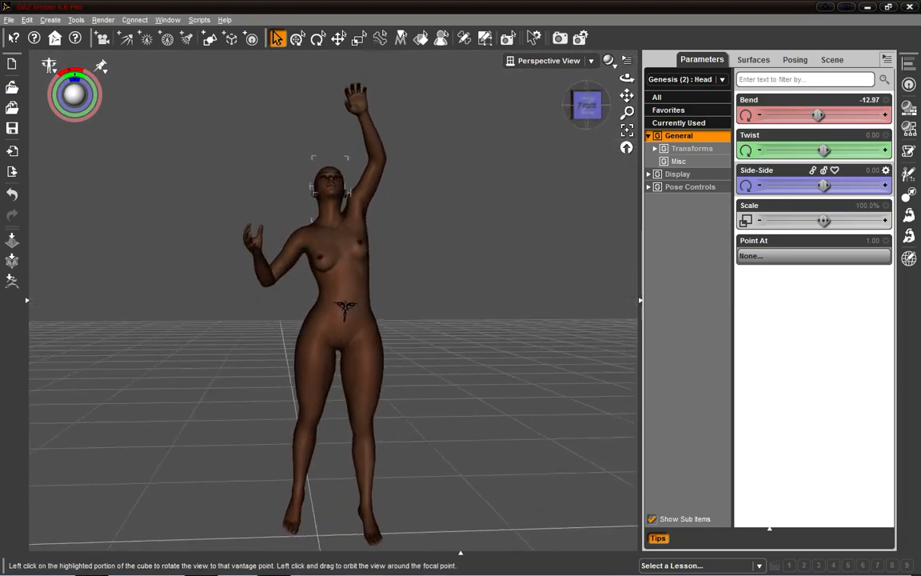
drag(544, 108, 598, 118)
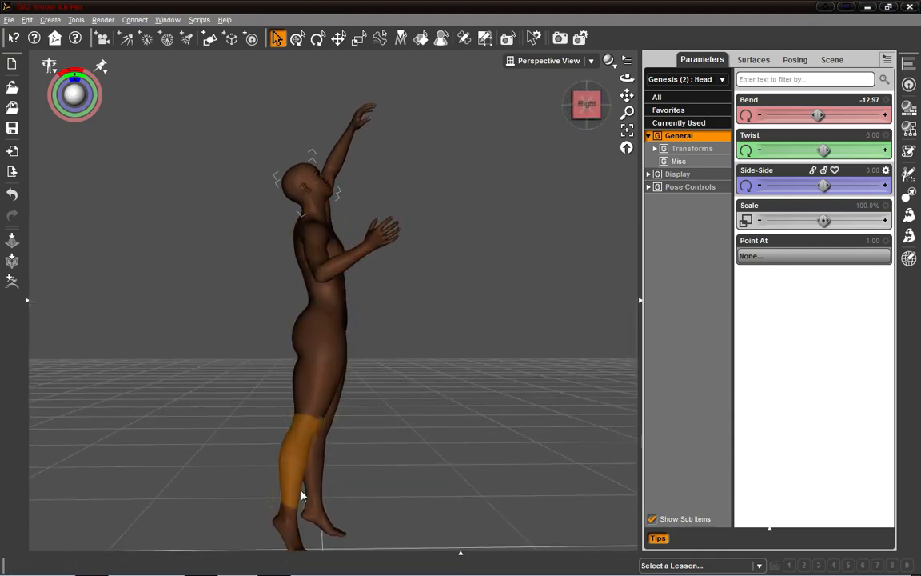
click(316, 261)
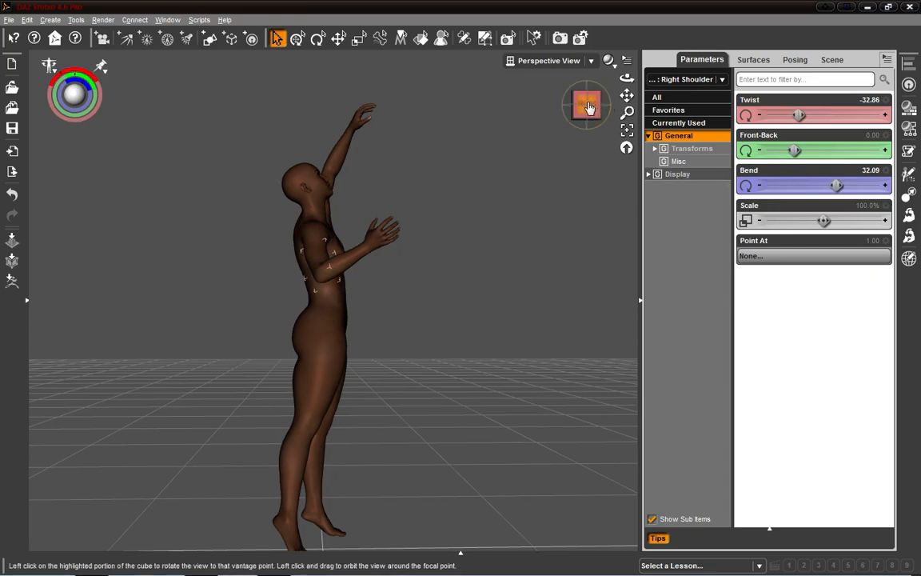
alt+click(780, 187)
alt+click(782, 114)
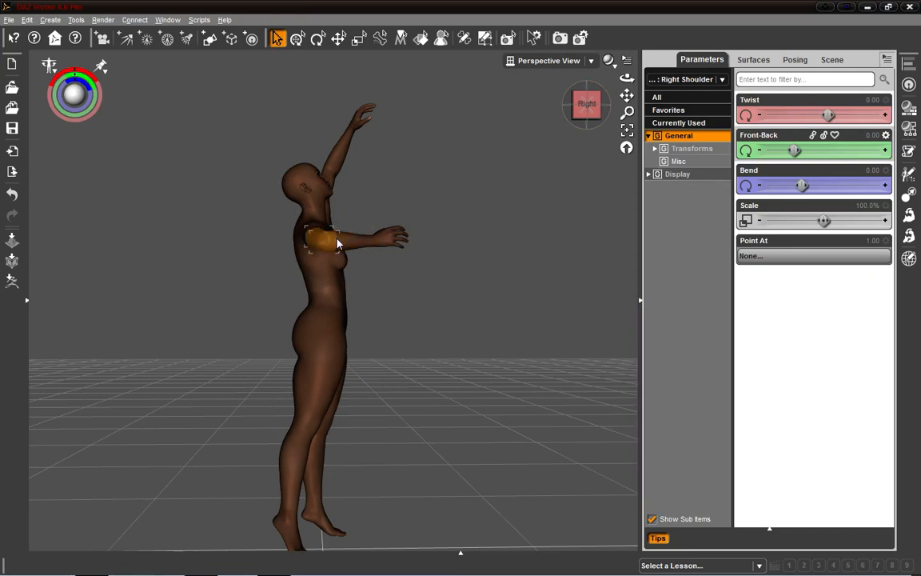
Select the right forearm and reset its Twist and Bend to 0.00.
click(368, 240)
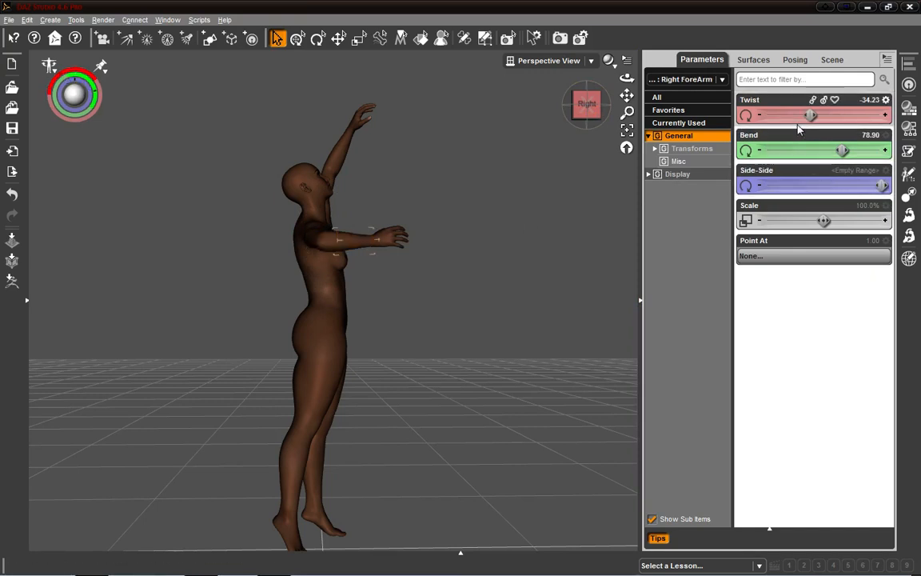
alt+click(794, 154)
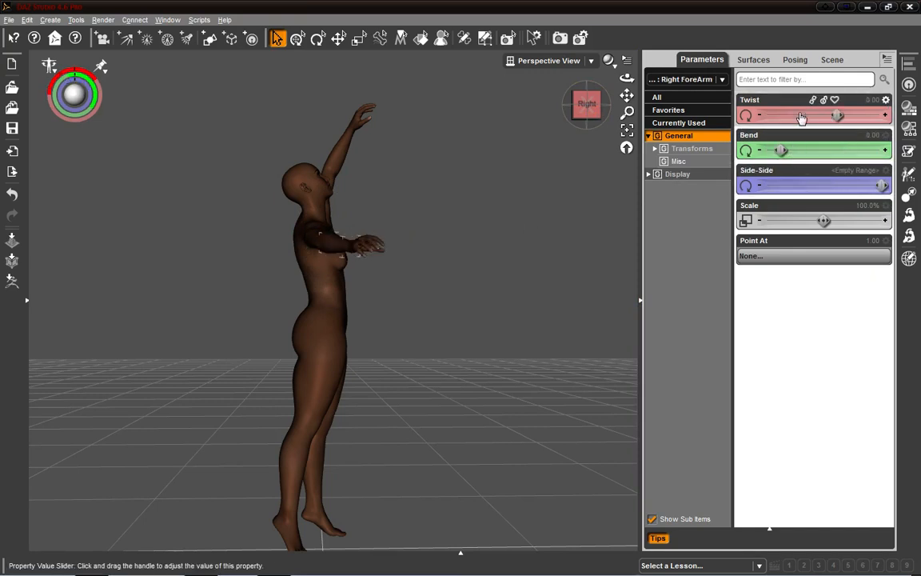
click(570, 116)
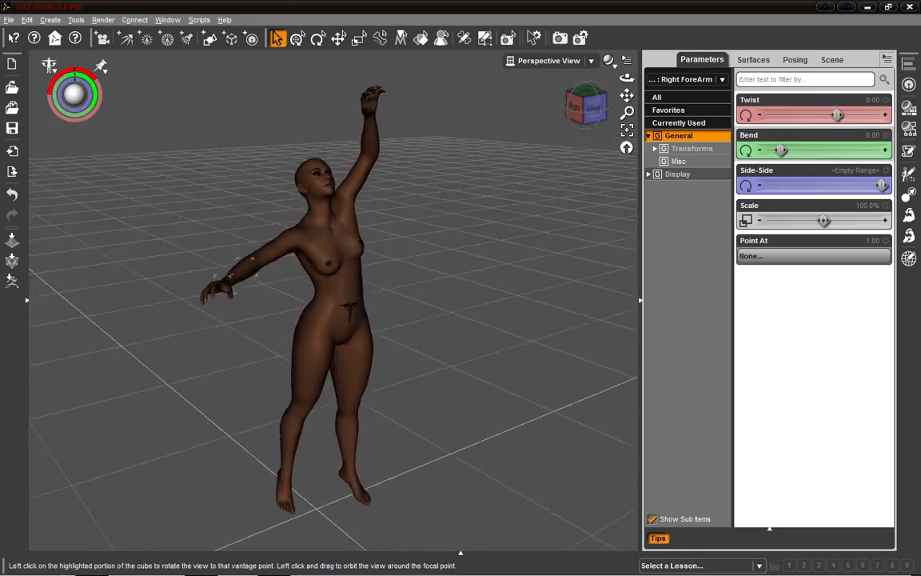
Select the right shoulder and lower the arm with a Bend of about 60.49.
click(264, 254)
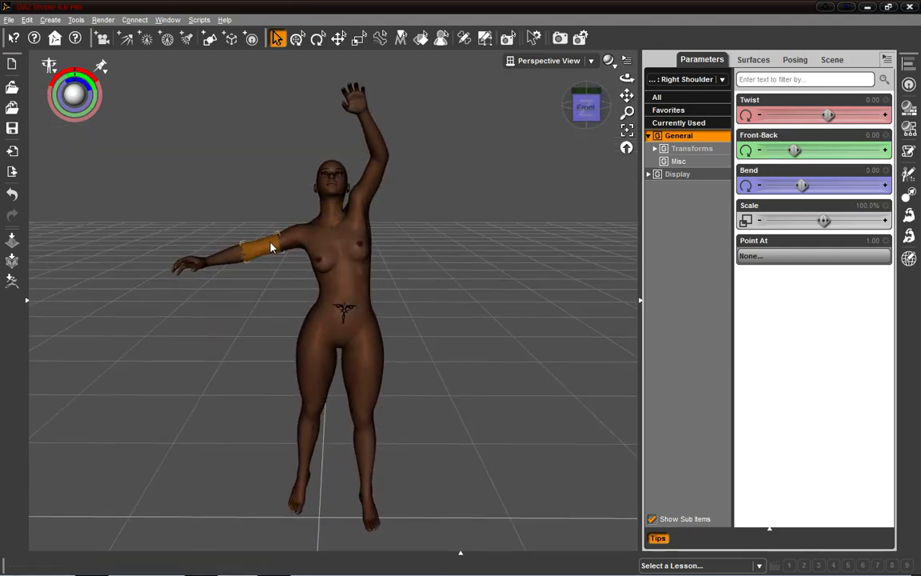
drag(587, 110, 613, 119)
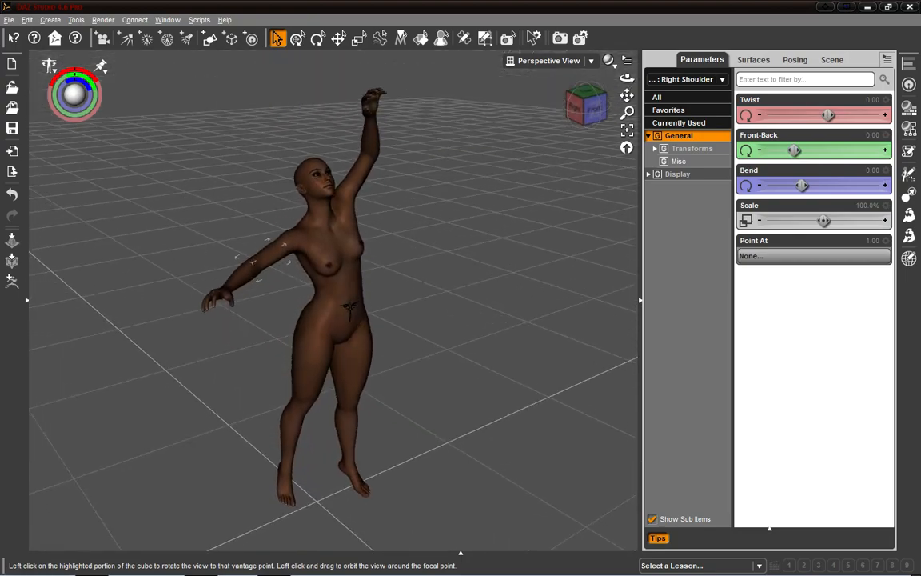
drag(627, 78, 595, 66)
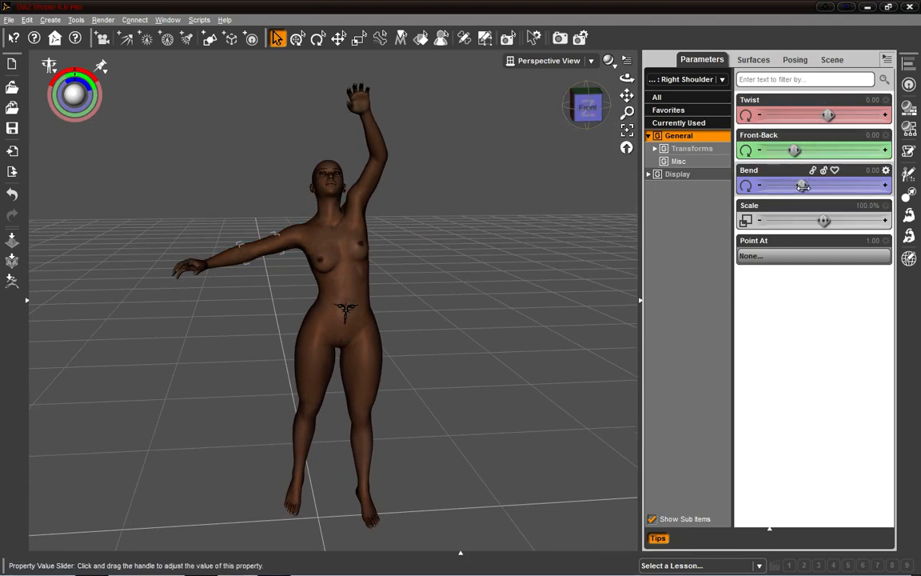
drag(803, 185, 867, 188)
Swing the right shoulder backward with a Front-Back of -25.00 and check the arm from the back and side.
drag(589, 110, 576, 139)
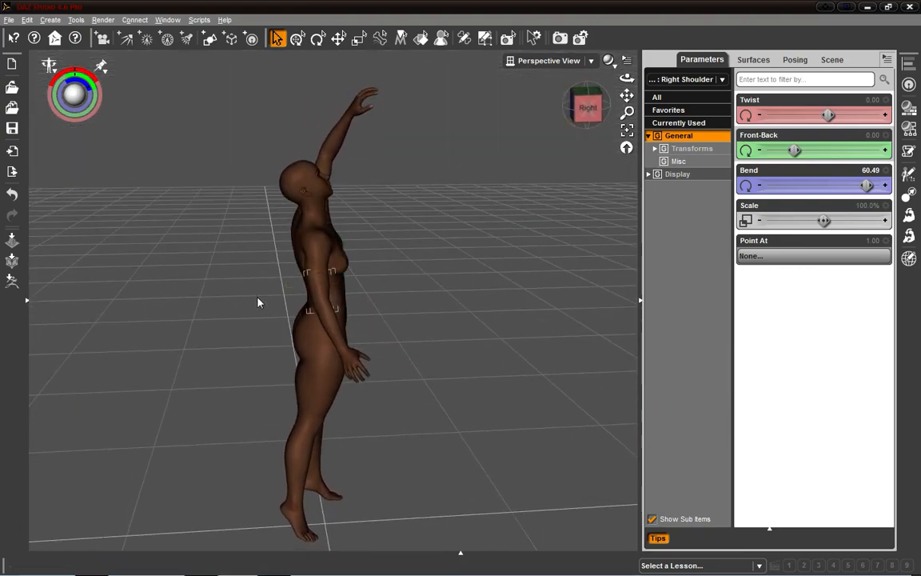
click(318, 261)
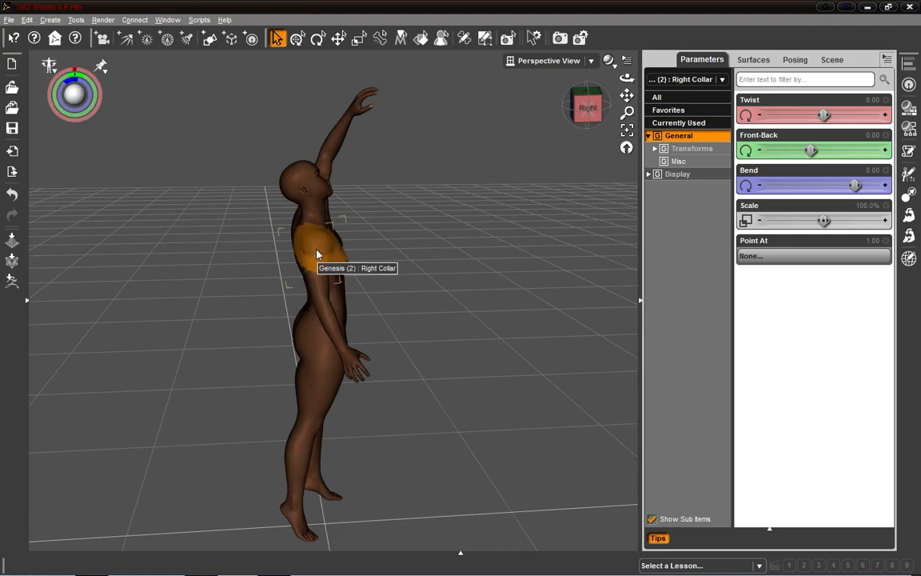
click(319, 281)
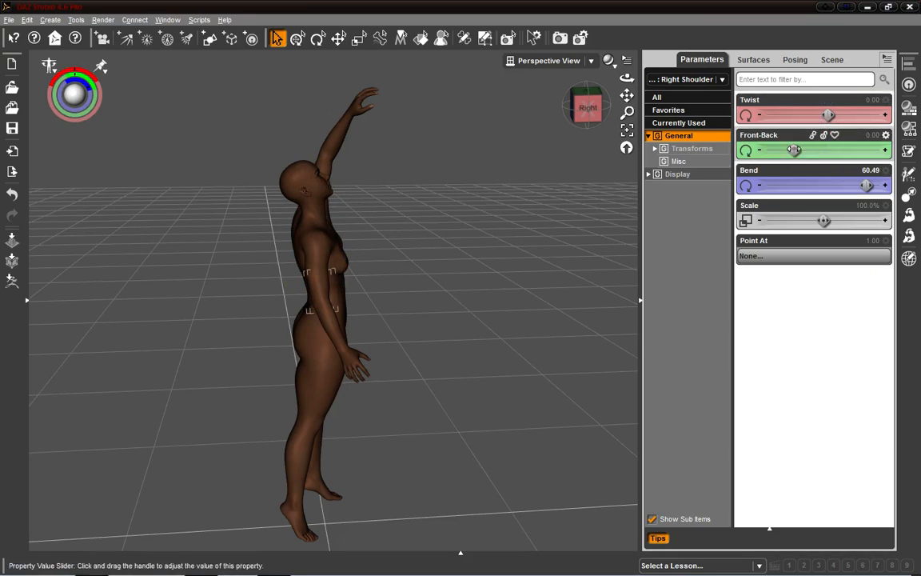
drag(794, 150, 765, 151)
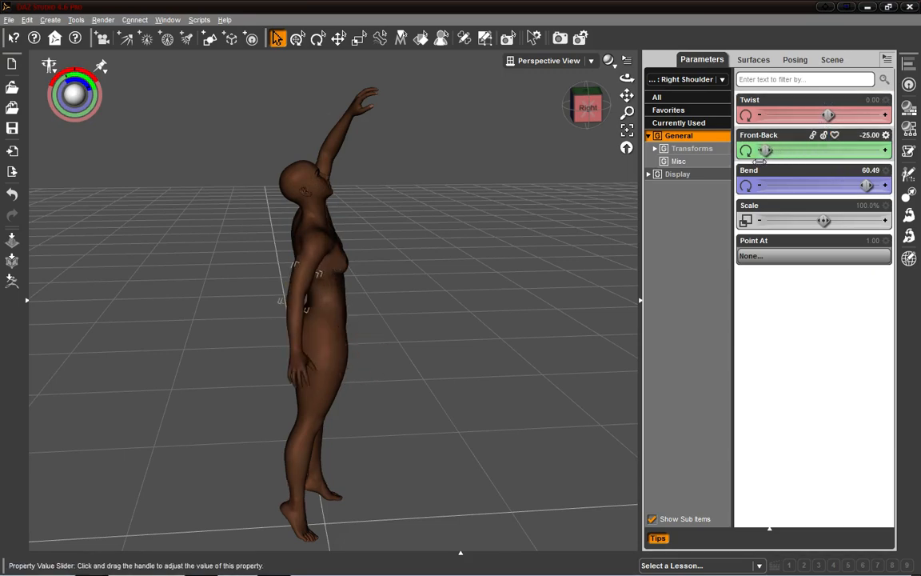
click(576, 108)
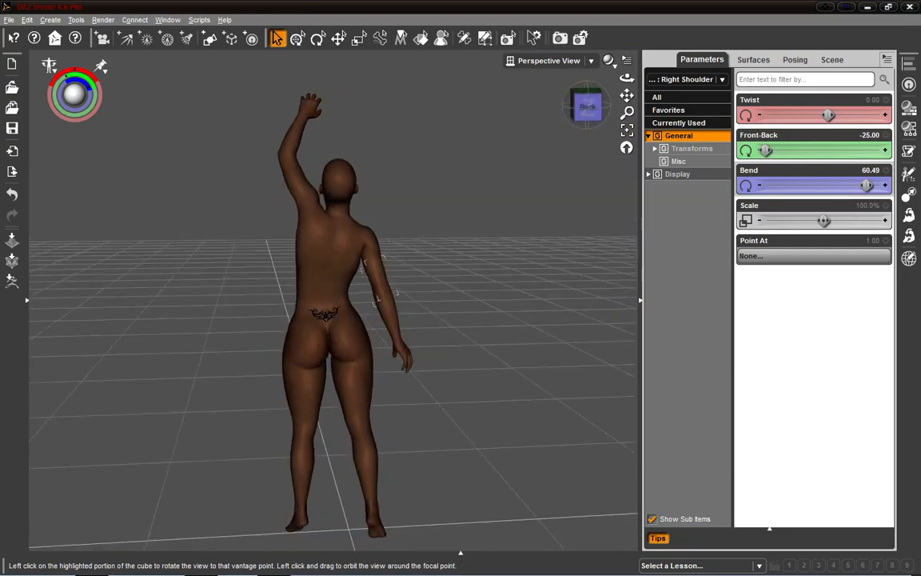
drag(586, 107, 553, 100)
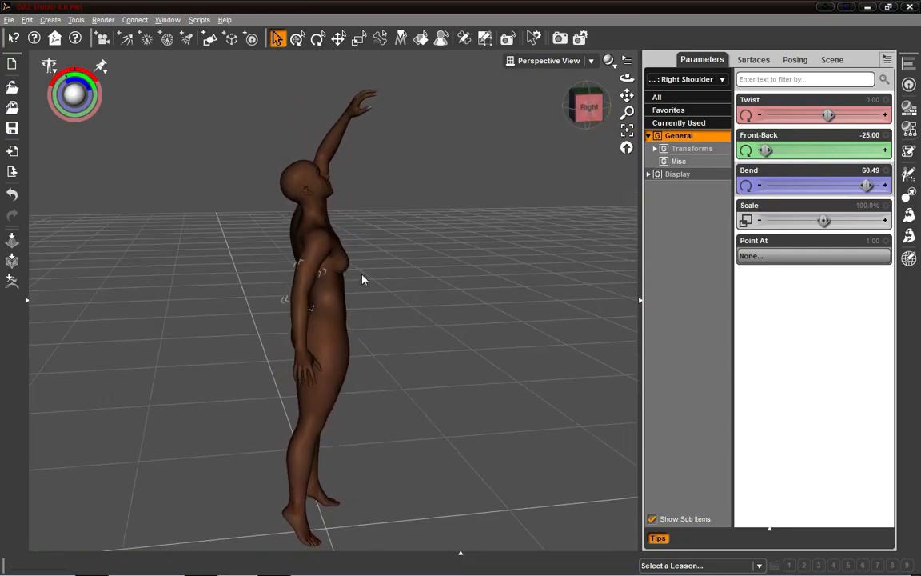
Set the right forearm's Bend to about -15.88 and check the arm from the side and the front quarter.
click(297, 315)
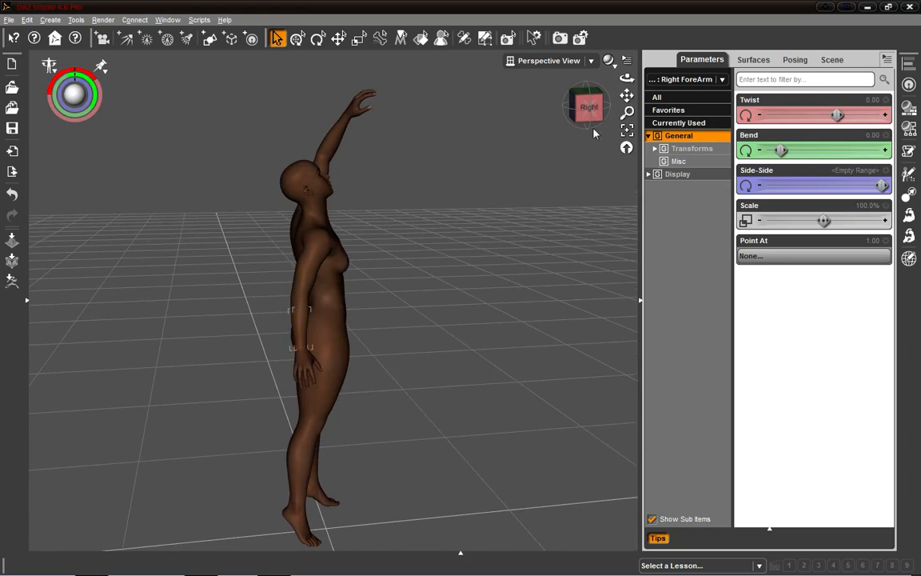
mouse_move(589, 111)
mouse_down()
mouse_move(529, 97)
mouse_move(512, 129)
mouse_move(587, 102)
mouse_up()
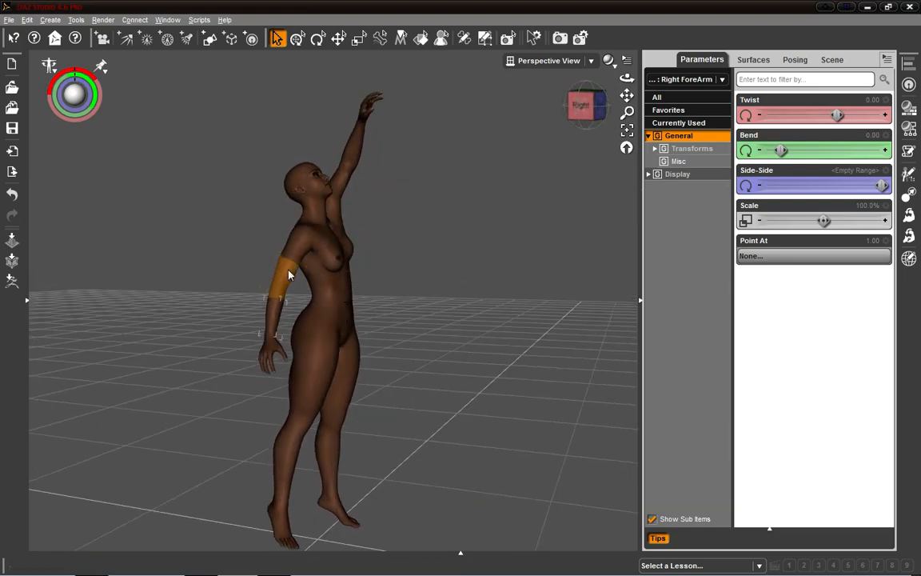
click(581, 105)
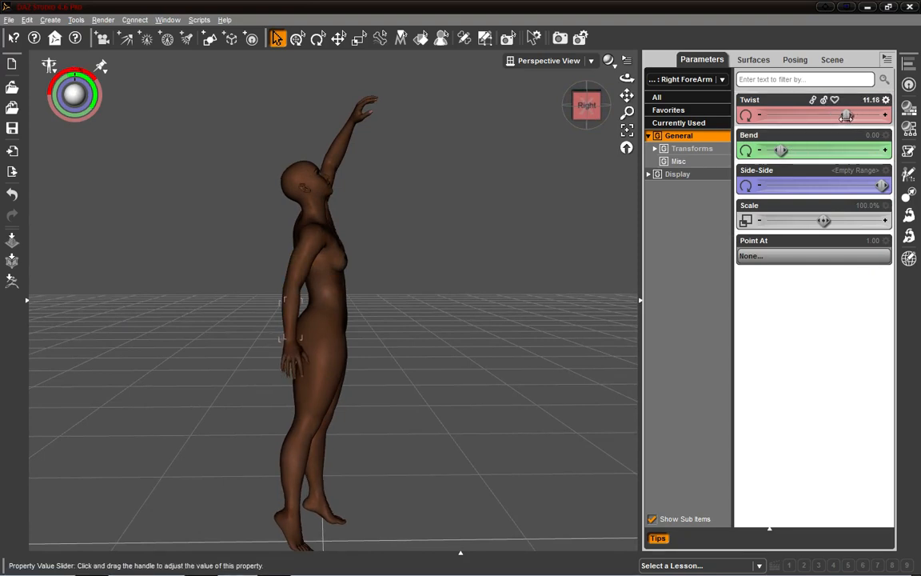
key(ctrl+z)
drag(782, 150, 762, 149)
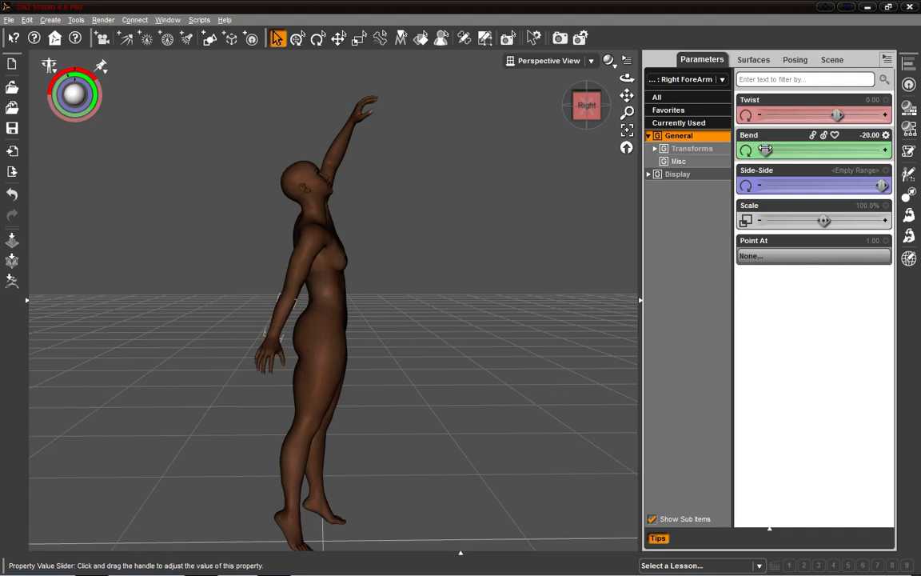
drag(593, 120, 579, 113)
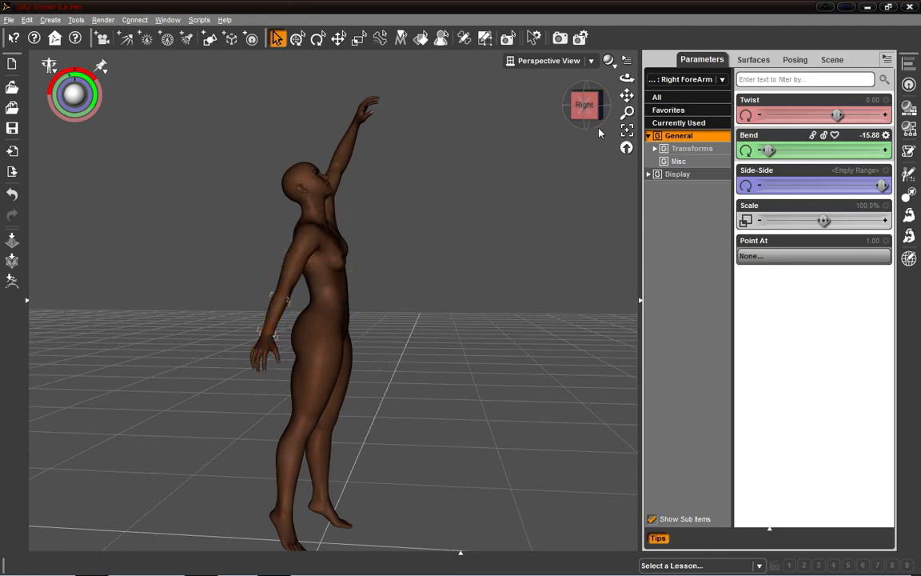
drag(591, 115, 595, 117)
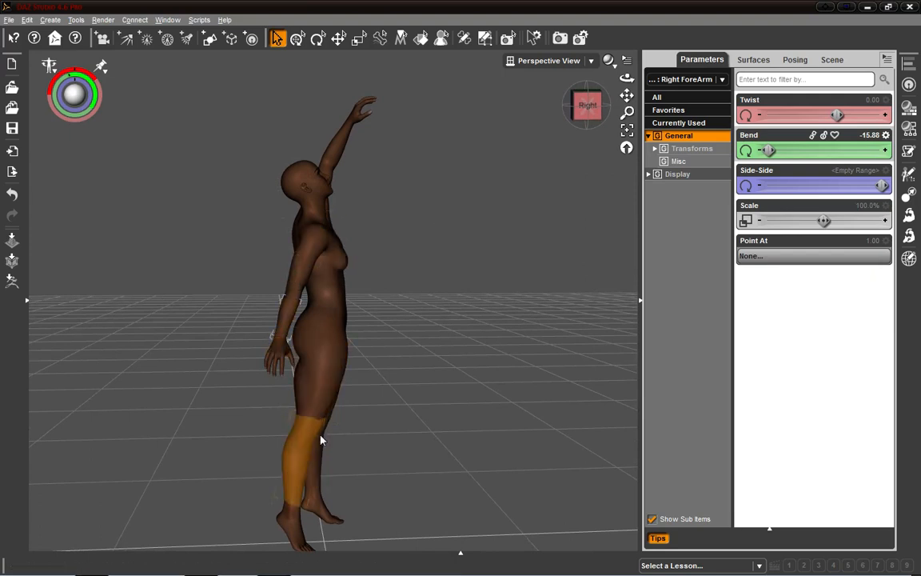
drag(582, 119, 425, 131)
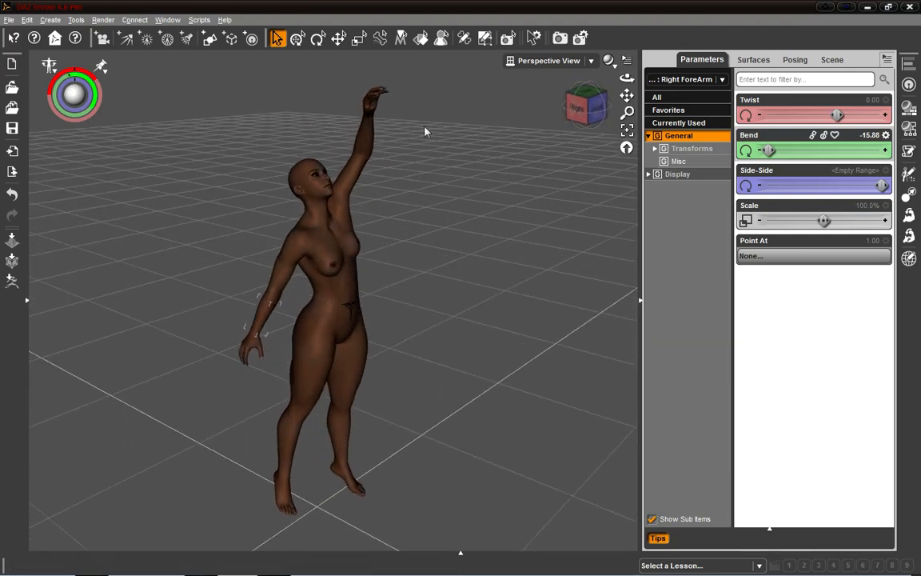
Select the right hand and set its Side-Side to about -7.73.
mouse_move(592, 104)
mouse_down()
mouse_move(655, 90)
mouse_move(720, 112)
mouse_move(480, 74)
mouse_move(500, 112)
mouse_move(480, 144)
mouse_move(582, 125)
mouse_move(586, 142)
mouse_move(640, 92)
mouse_move(498, 74)
mouse_move(460, 88)
mouse_move(601, 86)
mouse_move(631, 75)
mouse_move(663, 85)
mouse_move(586, 118)
mouse_up()
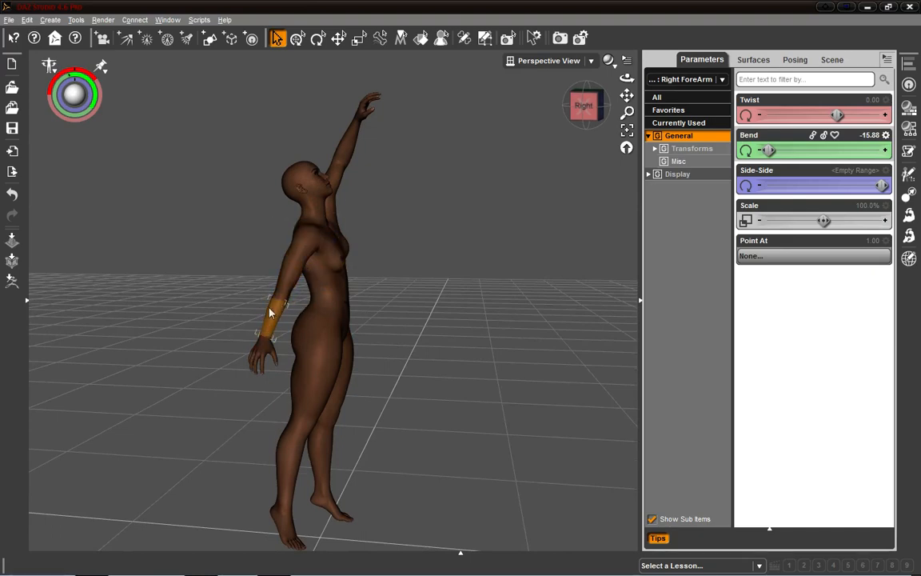
click(264, 354)
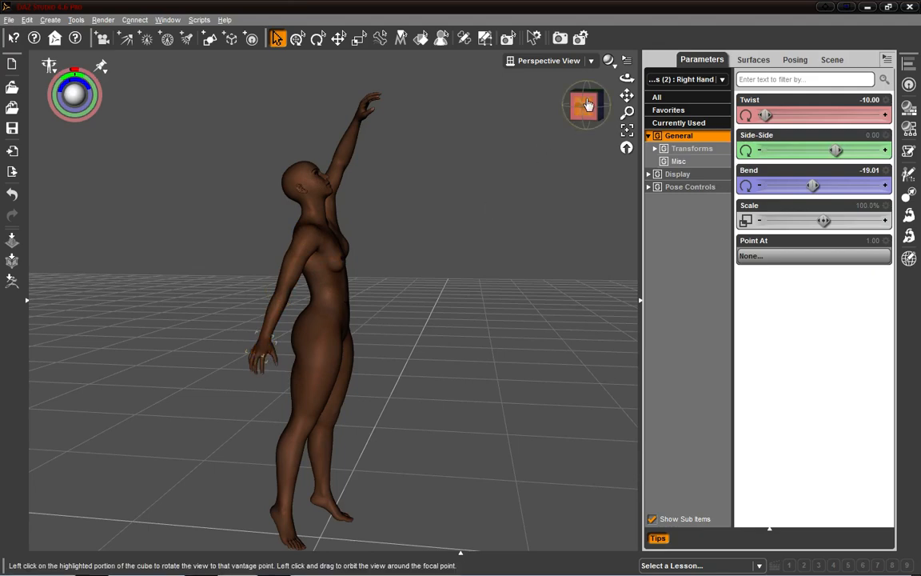
mouse_move(588, 107)
mouse_down()
mouse_move(596, 130)
mouse_move(638, 124)
mouse_move(620, 107)
mouse_move(576, 106)
mouse_up()
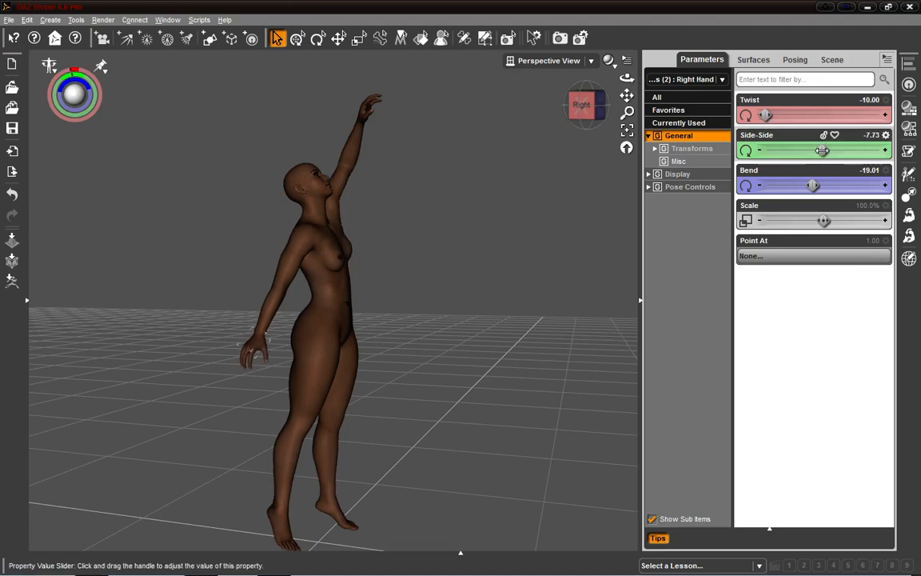
Try a Twist of about -26.26 on the right forearm and check the hand from several angles.
click(271, 309)
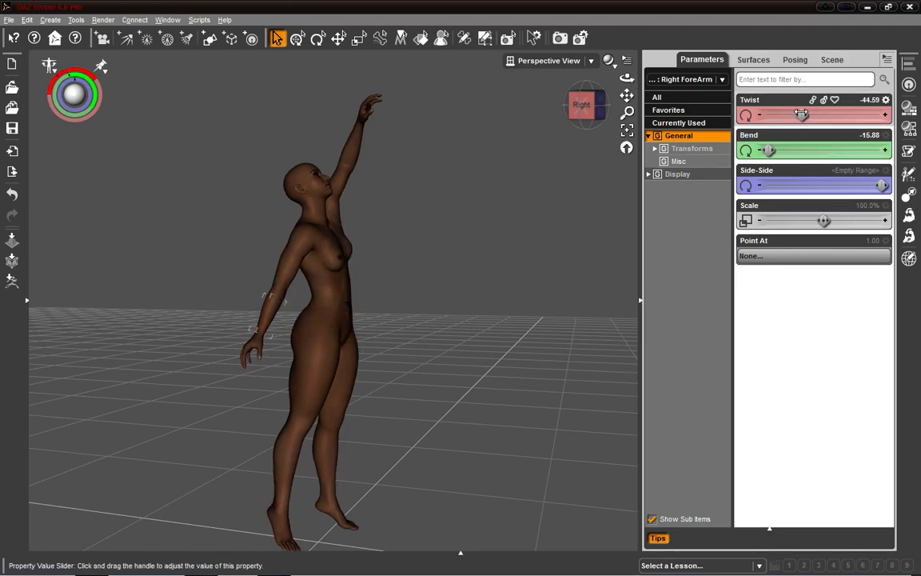
drag(588, 106, 621, 120)
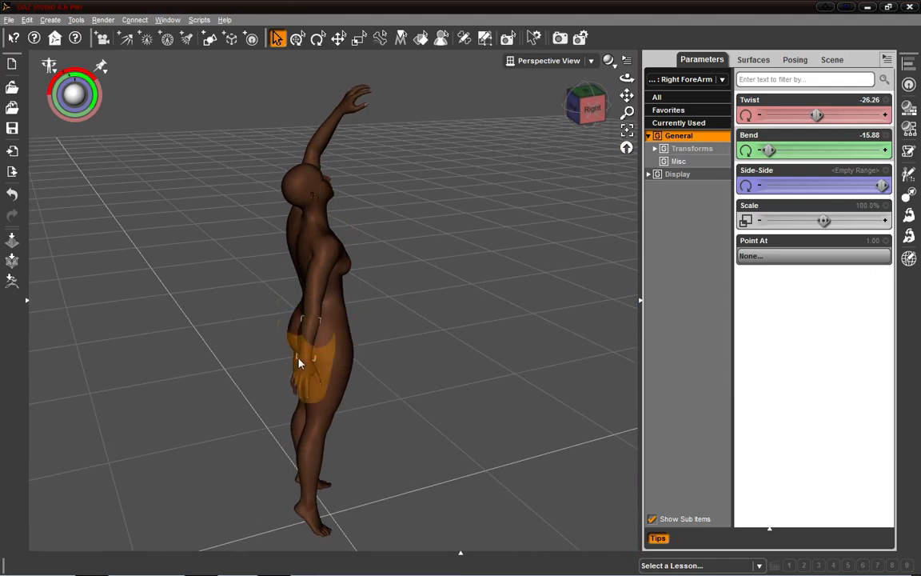
click(577, 112)
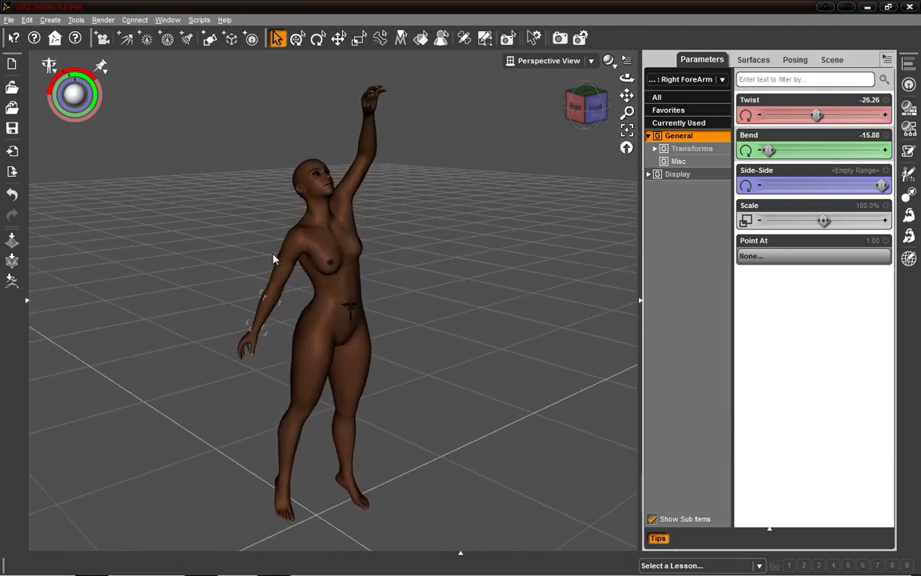
click(246, 344)
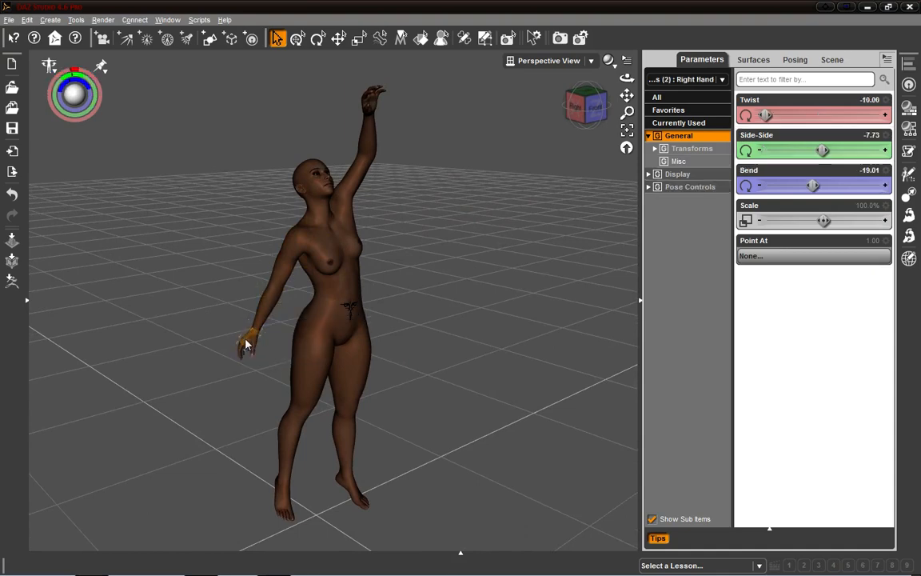
Test the right forearm's Twist at 55.00 and -90.00, and settle it at about 5.60.
click(268, 310)
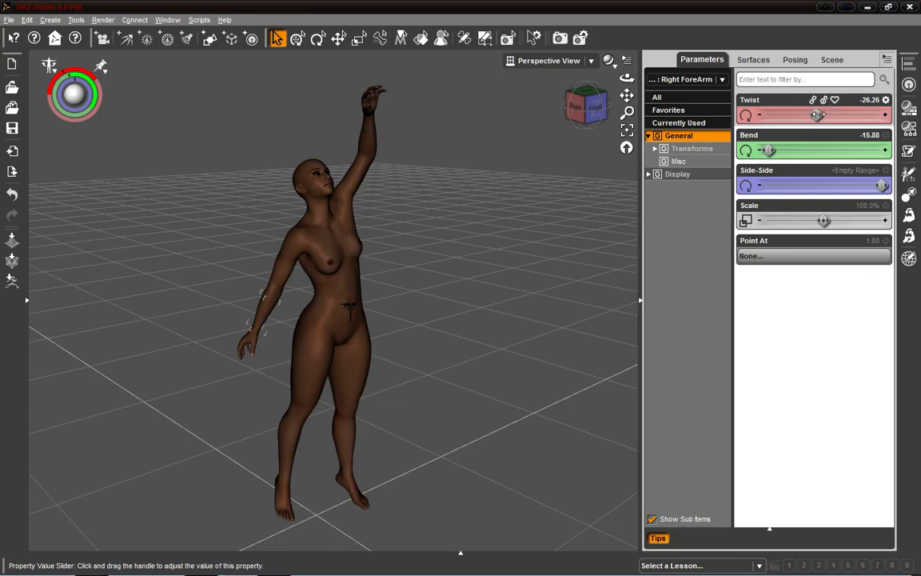
drag(821, 116, 881, 115)
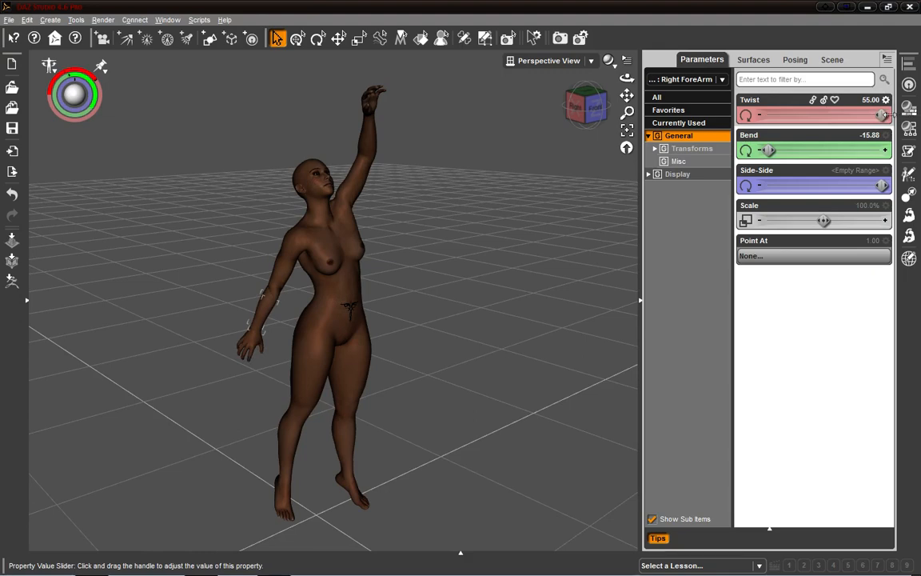
drag(876, 115, 706, 111)
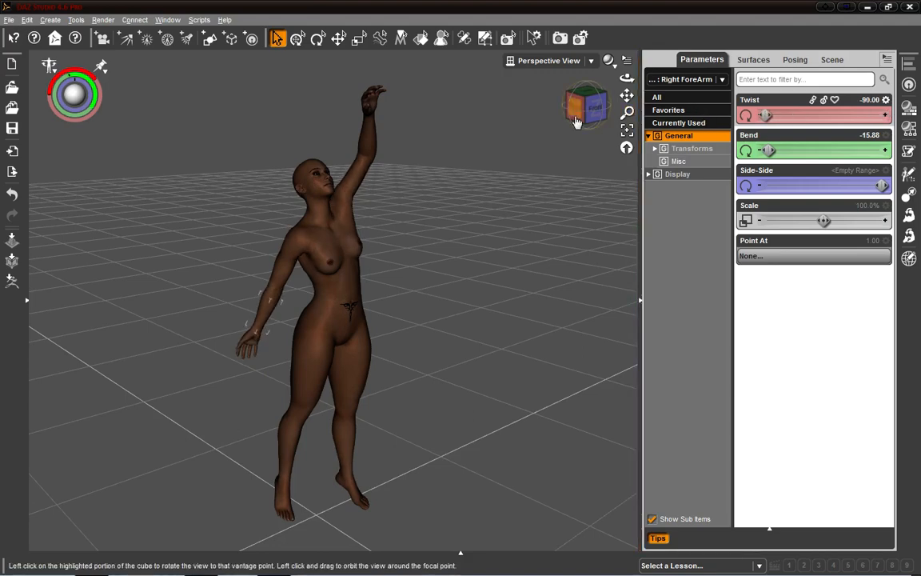
drag(582, 114, 627, 100)
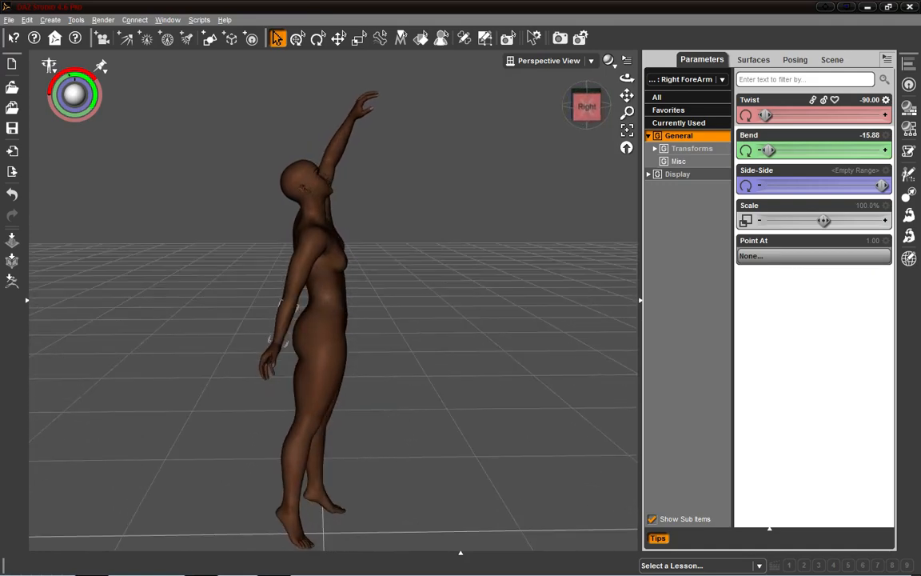
drag(765, 115, 842, 115)
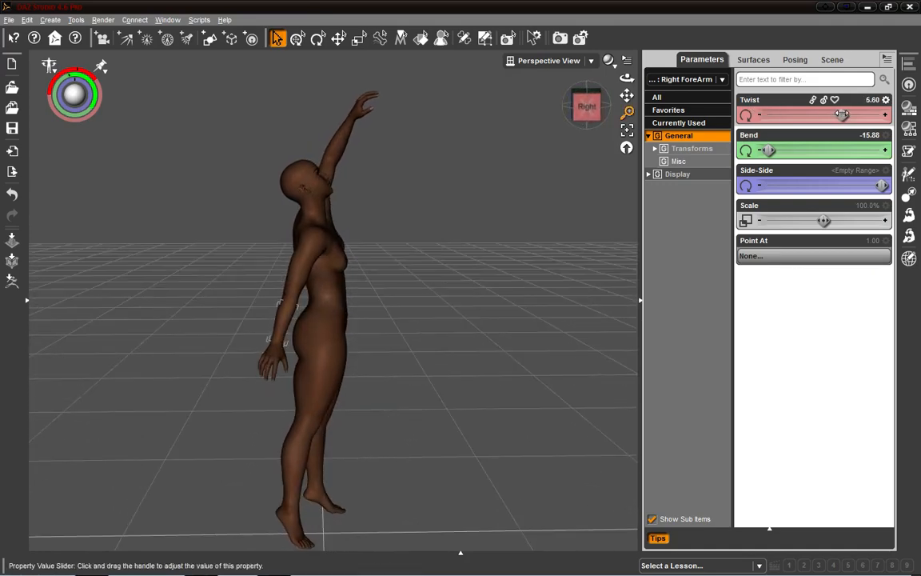
Examine the right forearm and hand close up from the front quarter.
drag(590, 97, 516, 231)
scroll(544, 221, up, 5)
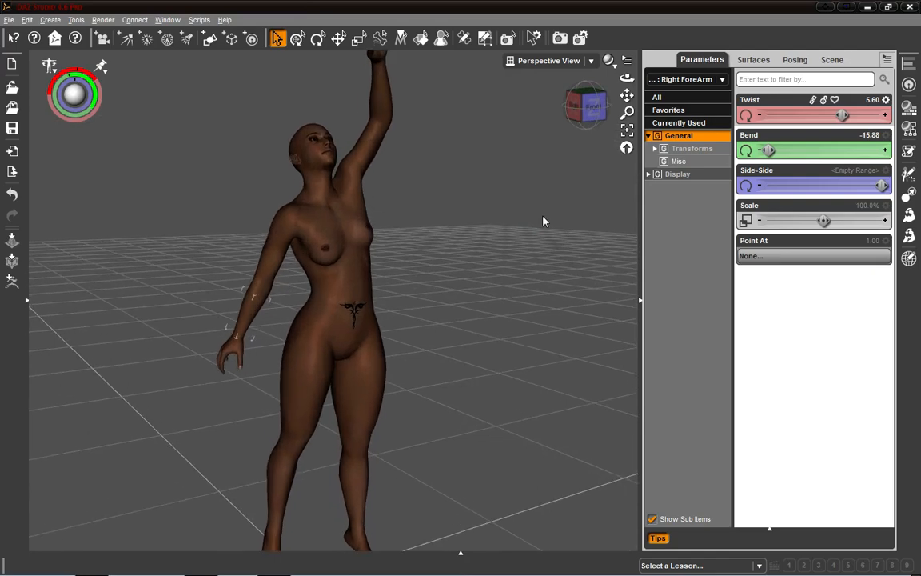
click(583, 106)
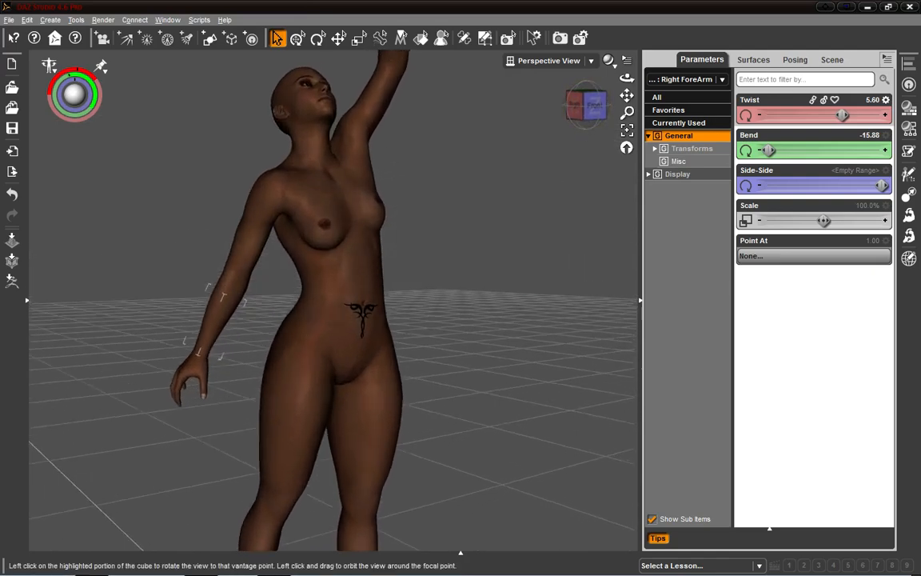
drag(627, 95, 688, 48)
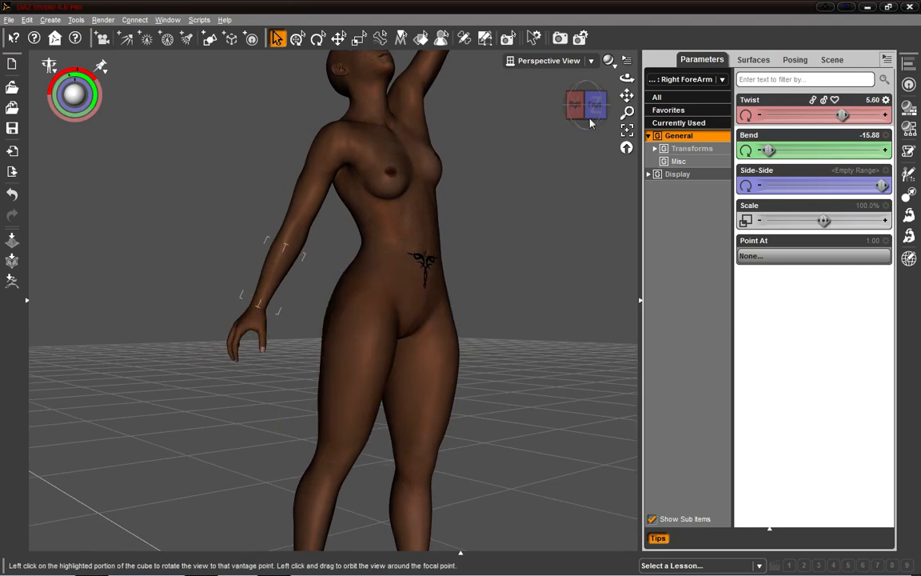
drag(586, 105, 456, 114)
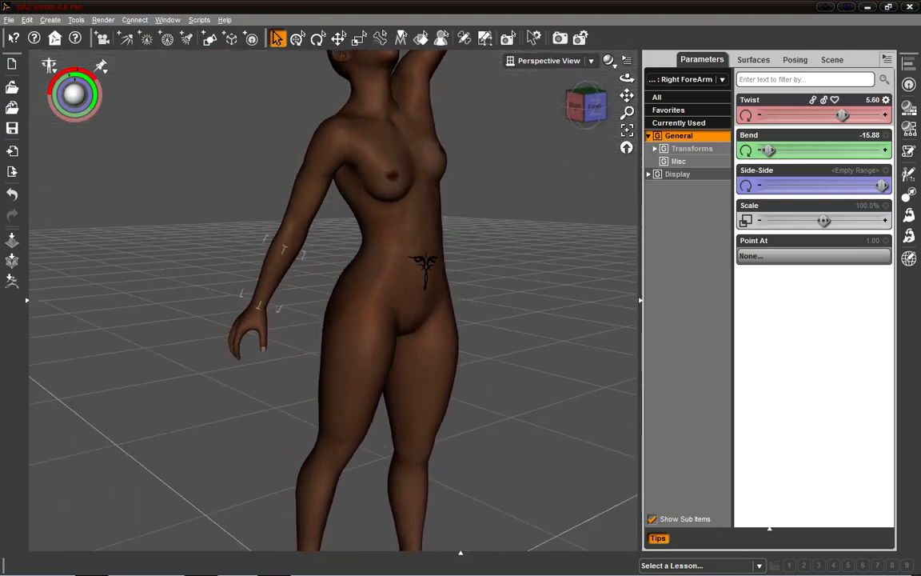
Select the right hand and set its Side-Side to about -3.74 and Bend to about 4.07.
click(252, 324)
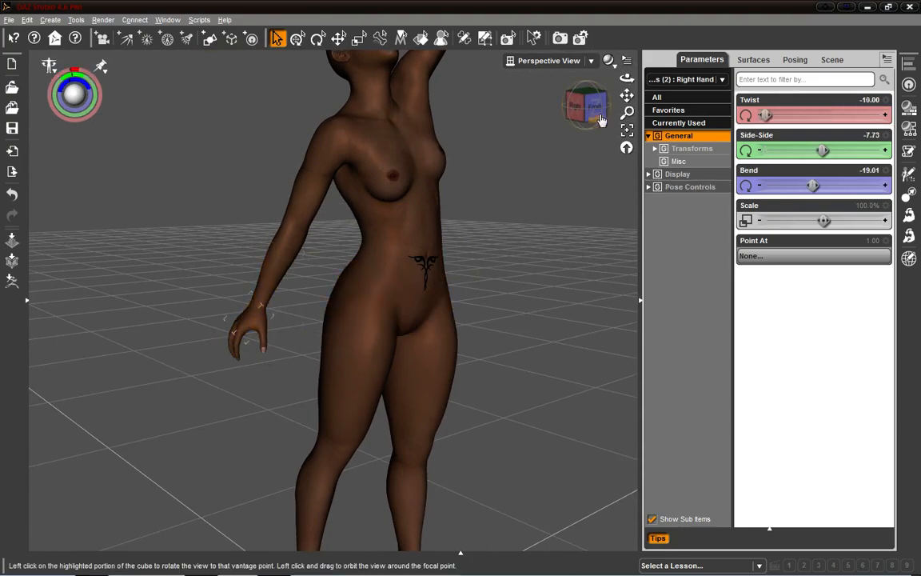
drag(600, 119, 572, 103)
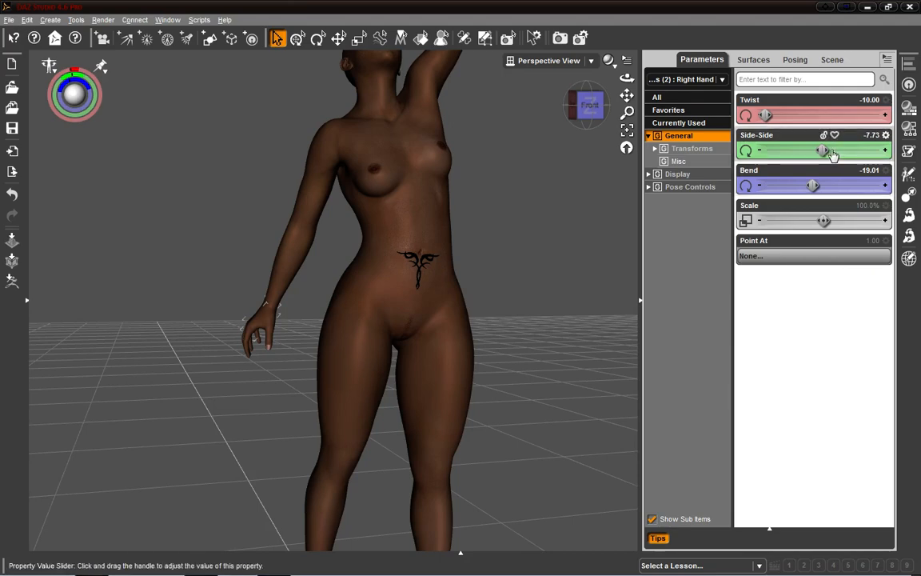
mouse_move(825, 150)
mouse_down()
mouse_move(839, 150)
mouse_move(830, 149)
mouse_up()
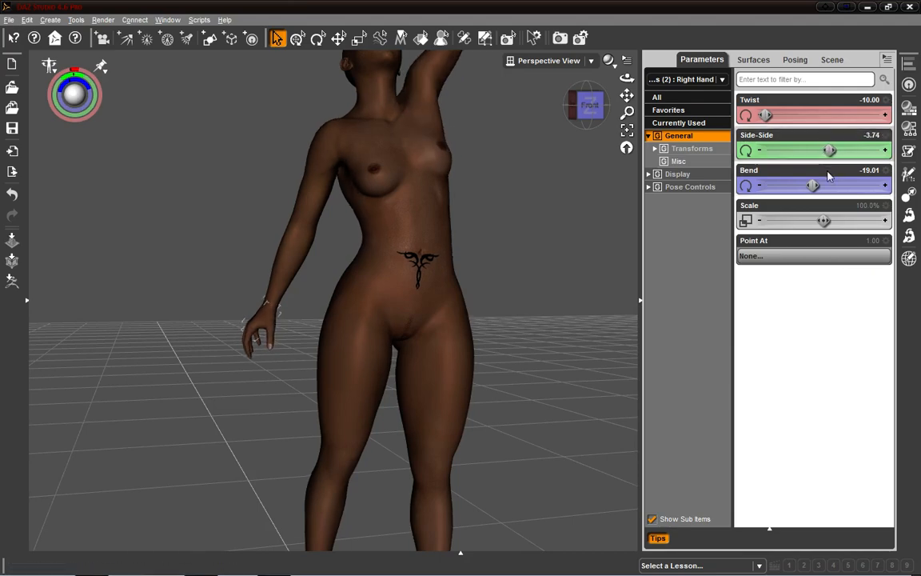
drag(813, 185, 831, 185)
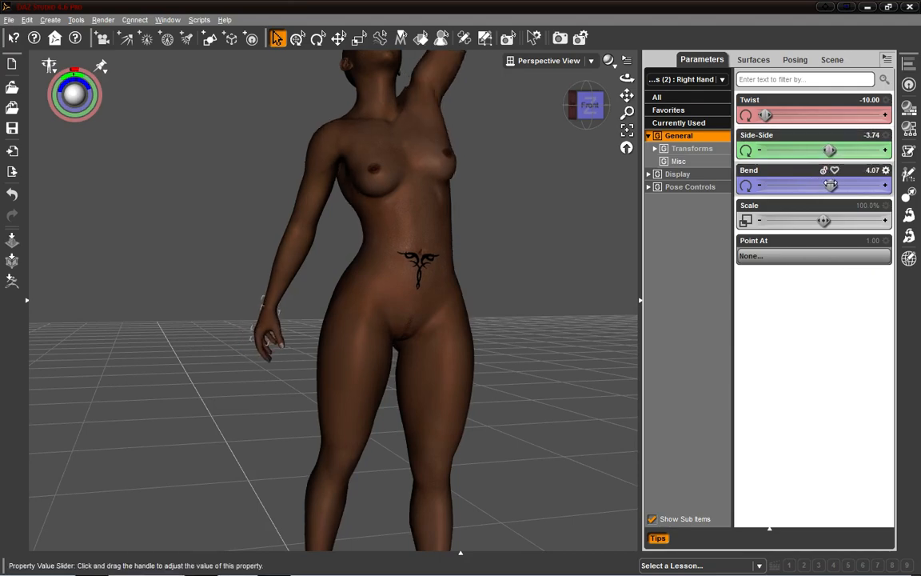
Examine the right hand's new pose from the side, front quarter, above and back.
click(600, 104)
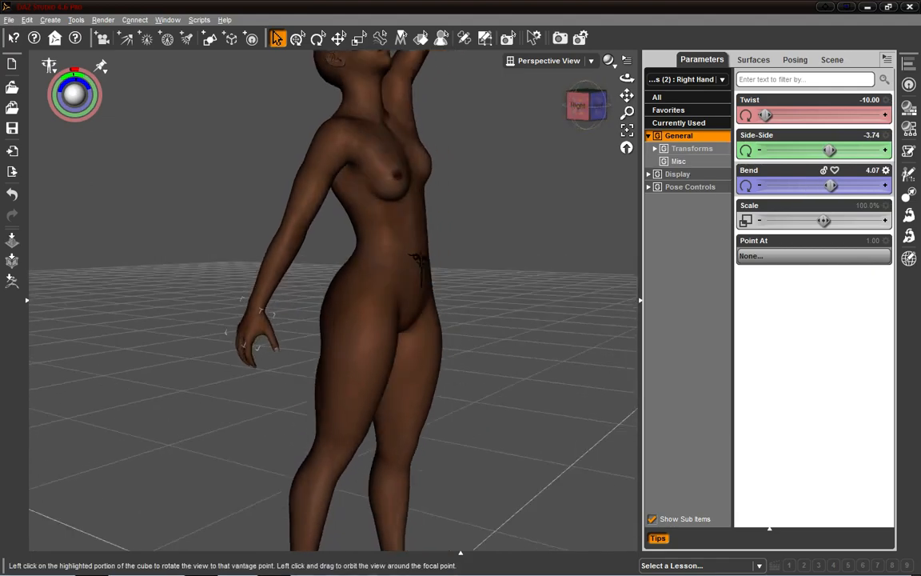
drag(594, 104, 569, 125)
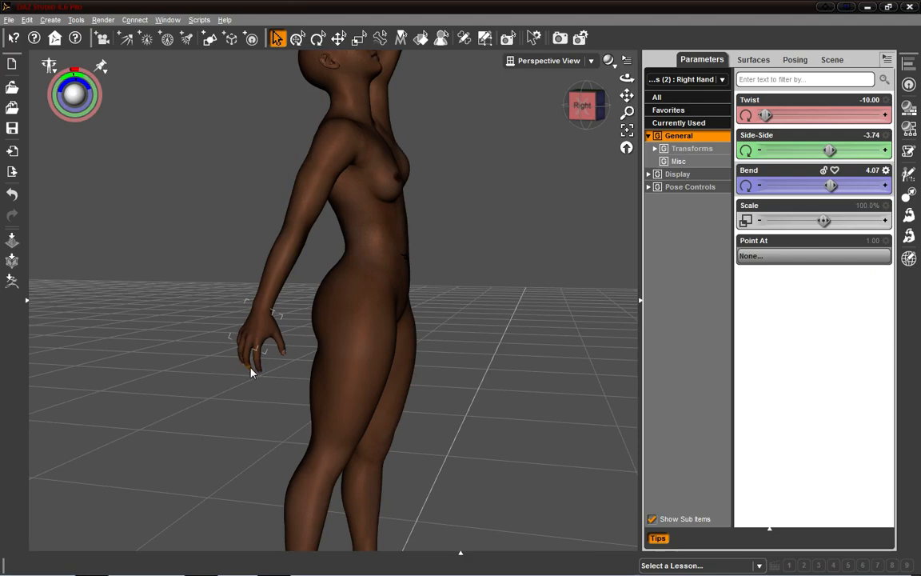
click(221, 299)
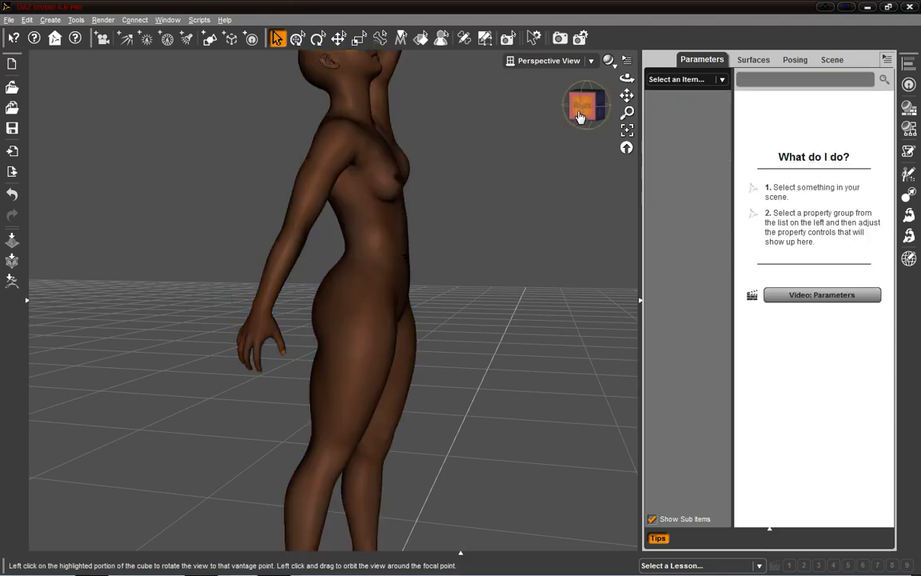
click(580, 112)
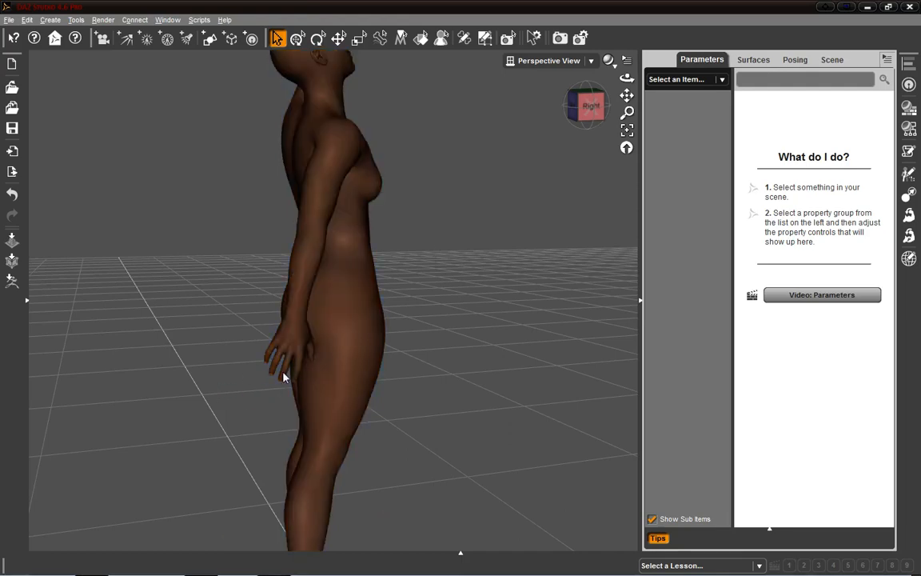
drag(592, 104, 565, 116)
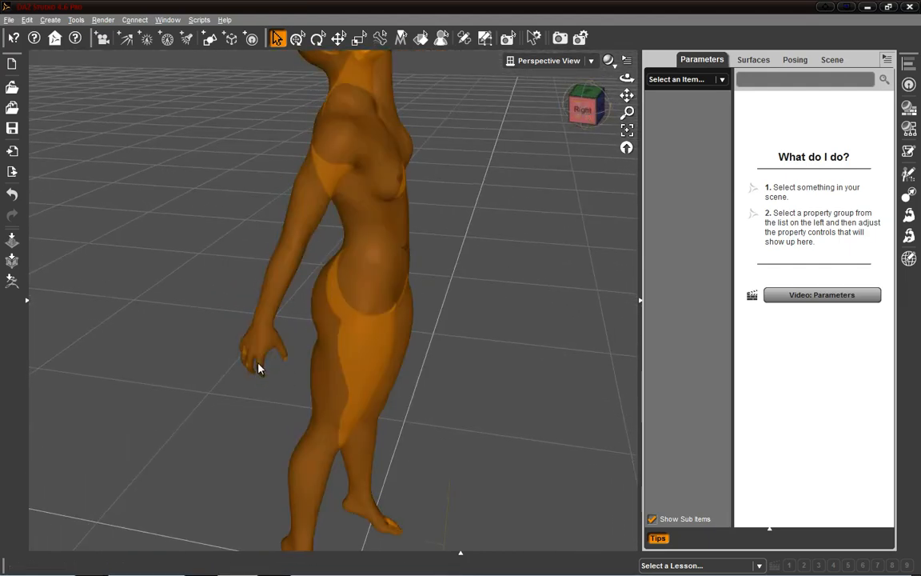
click(258, 371)
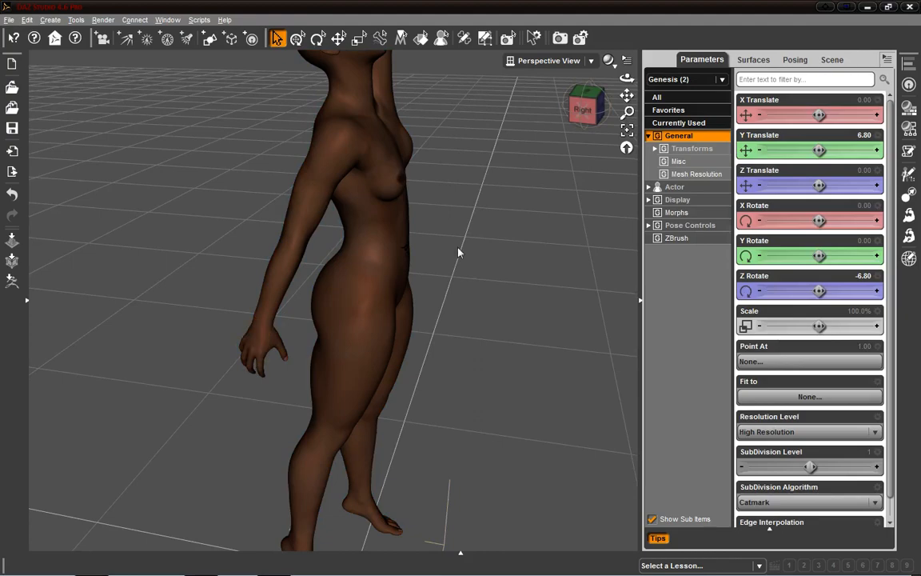
click(599, 109)
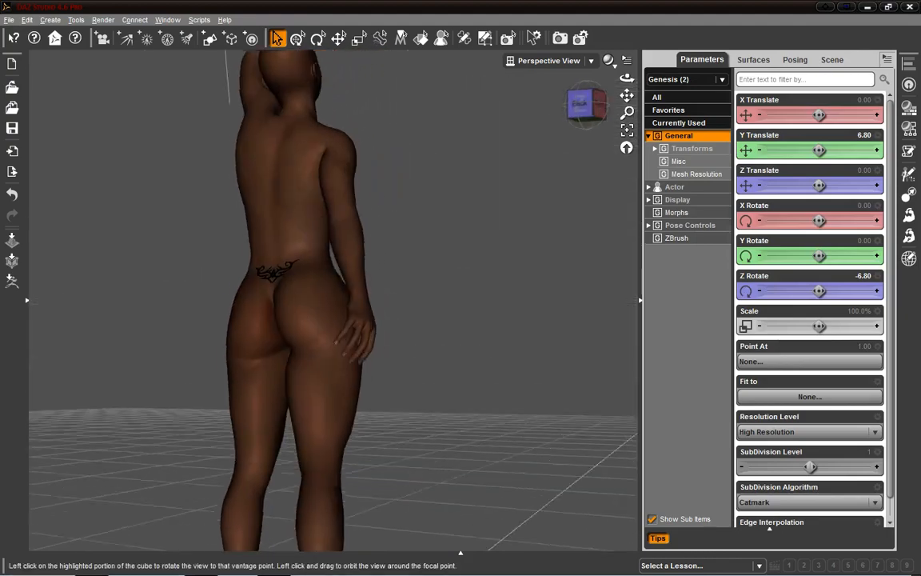
drag(594, 107, 556, 119)
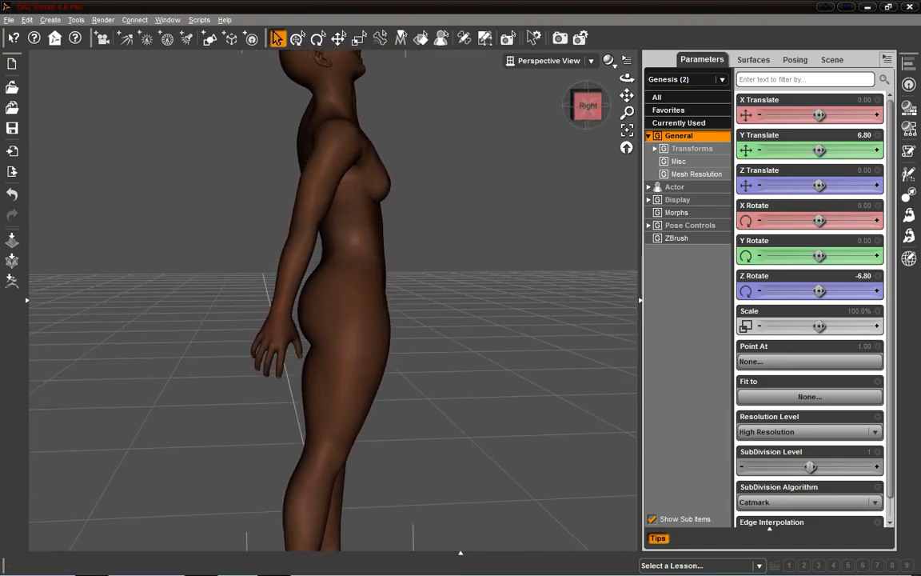
Set the right pinky's Bend to about -23.86 on the first joint and -12.14 on the second joint.
scroll(549, 248, up, 3)
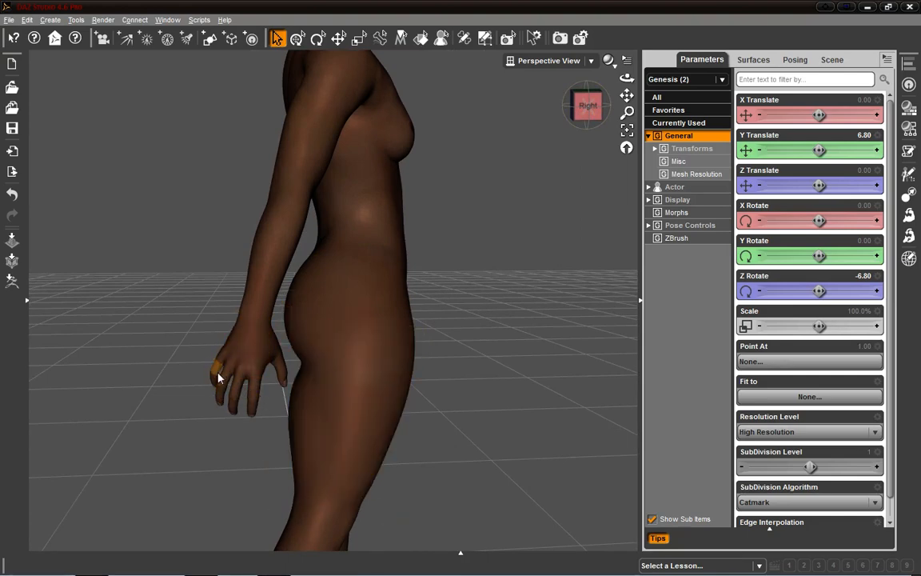
click(217, 377)
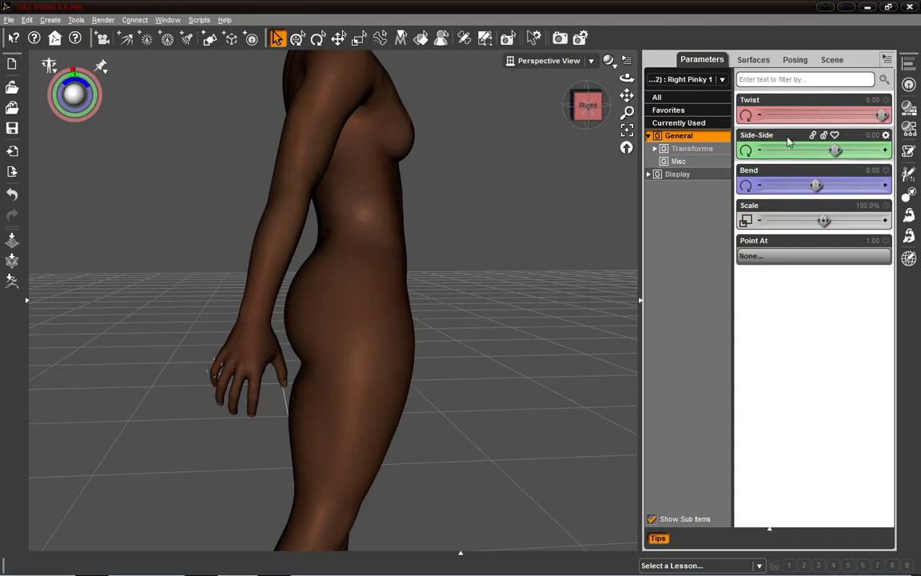
drag(816, 186, 791, 185)
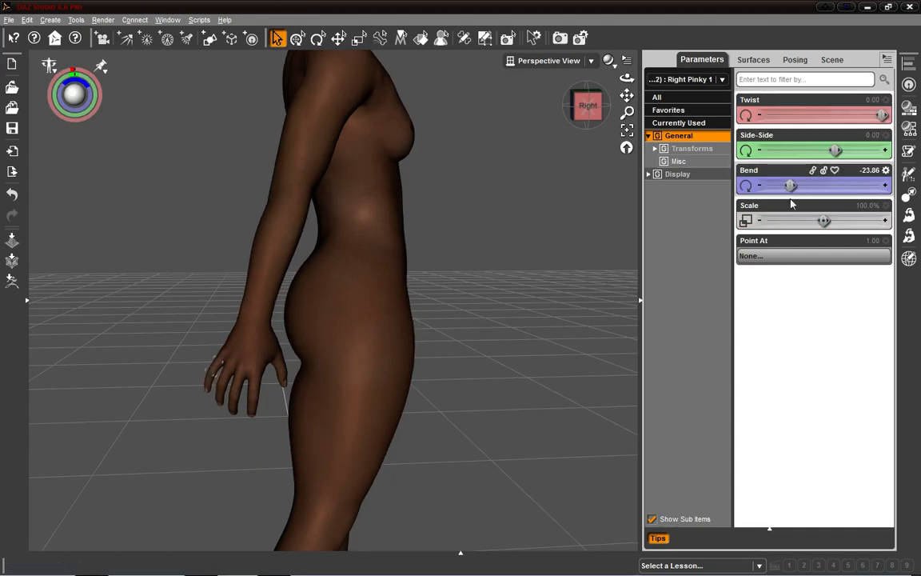
click(208, 385)
mouse_move(792, 185)
mouse_down()
mouse_move(765, 186)
mouse_move(774, 189)
mouse_up()
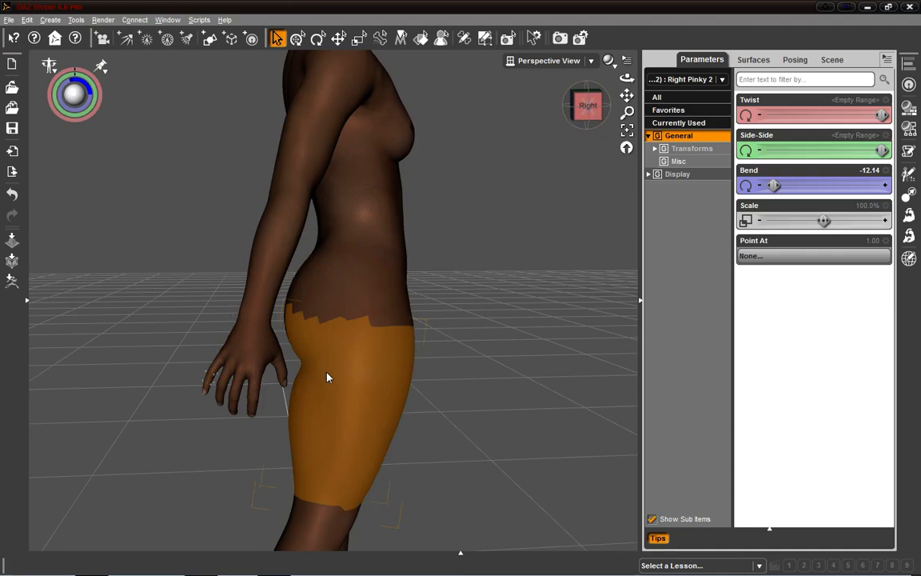
Try a Bend of about -12.14 on the right ring finger's second and first joints and check the hand from the side.
click(223, 397)
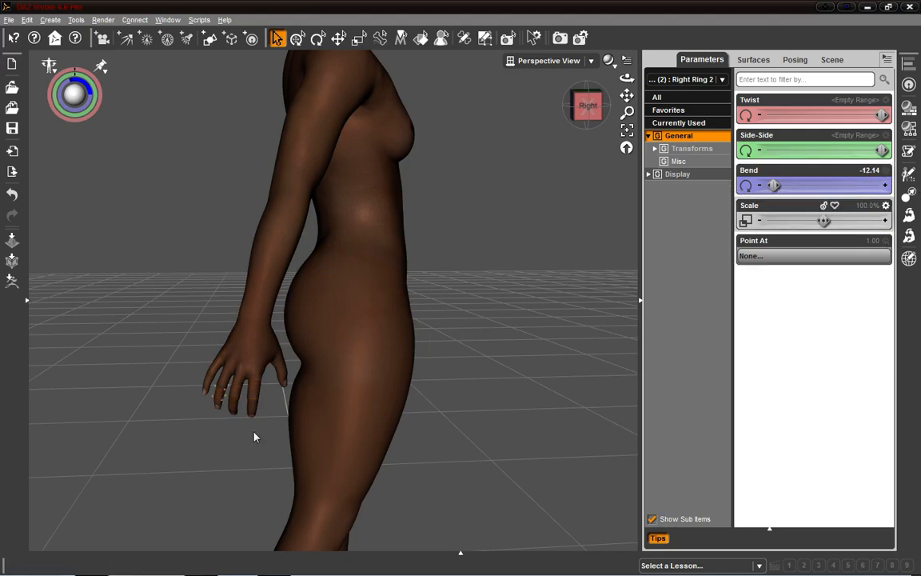
click(205, 387)
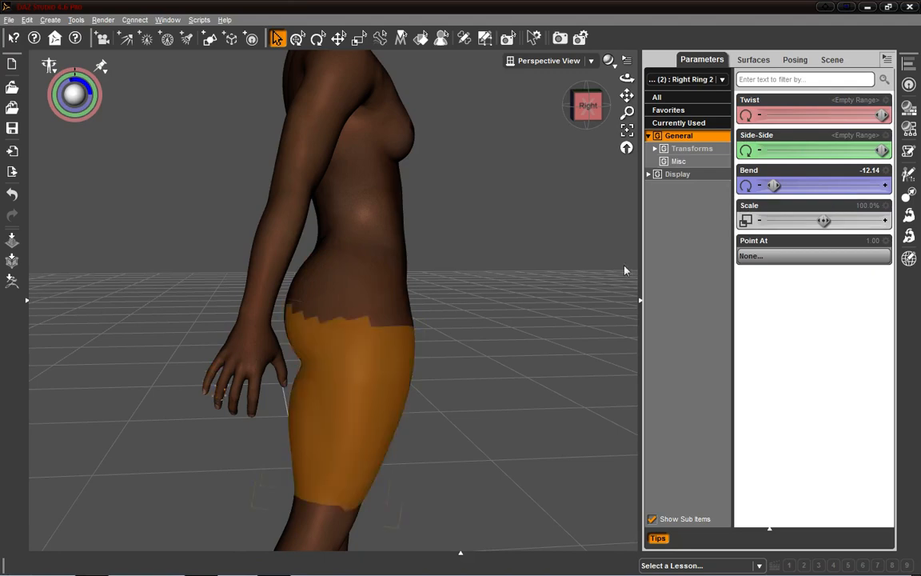
click(221, 391)
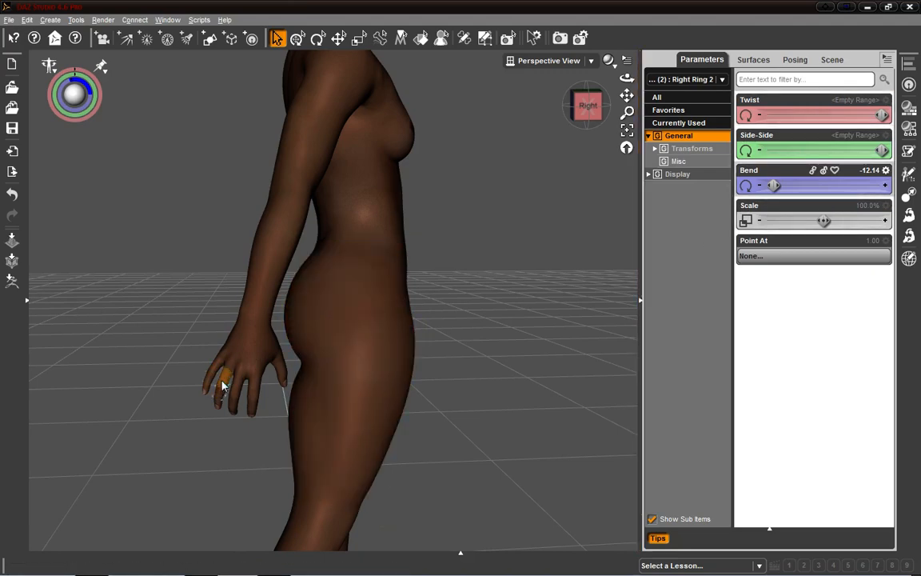
click(222, 386)
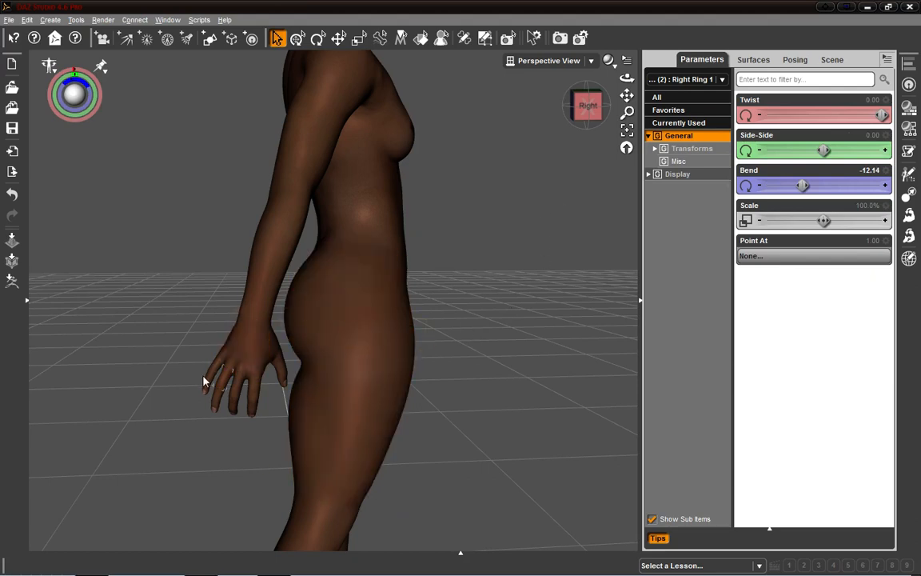
click(214, 372)
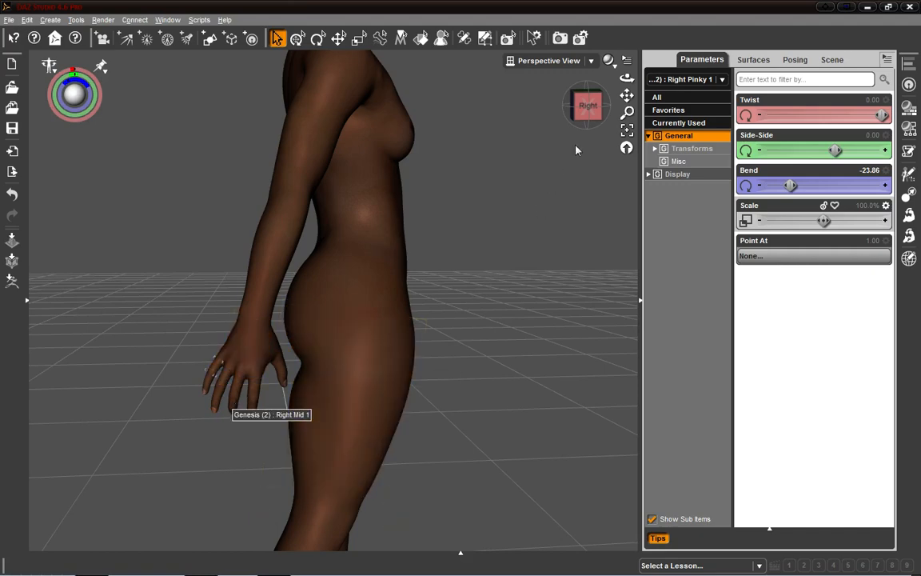
drag(587, 110, 570, 112)
drag(581, 104, 426, 254)
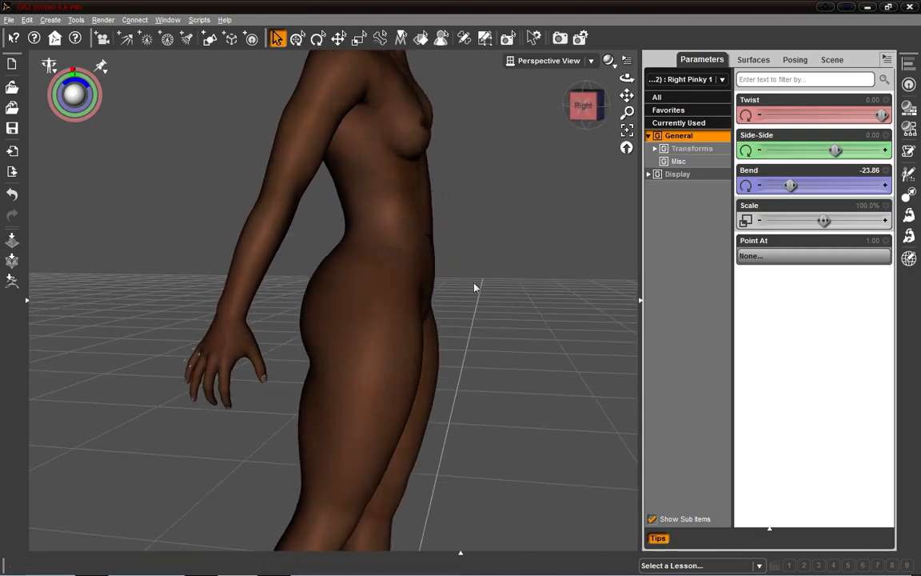
click(318, 349)
drag(463, 358, 491, 345)
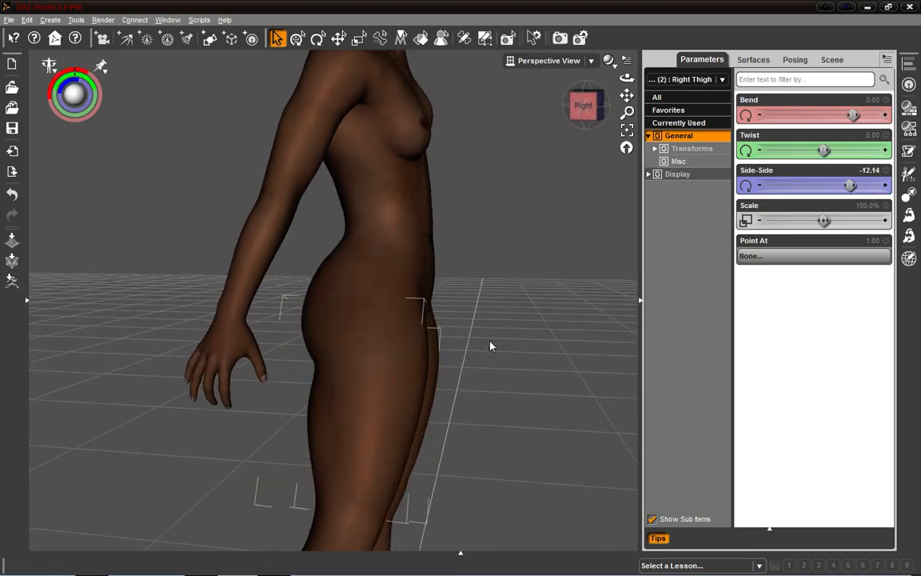
key(ctrl+z)
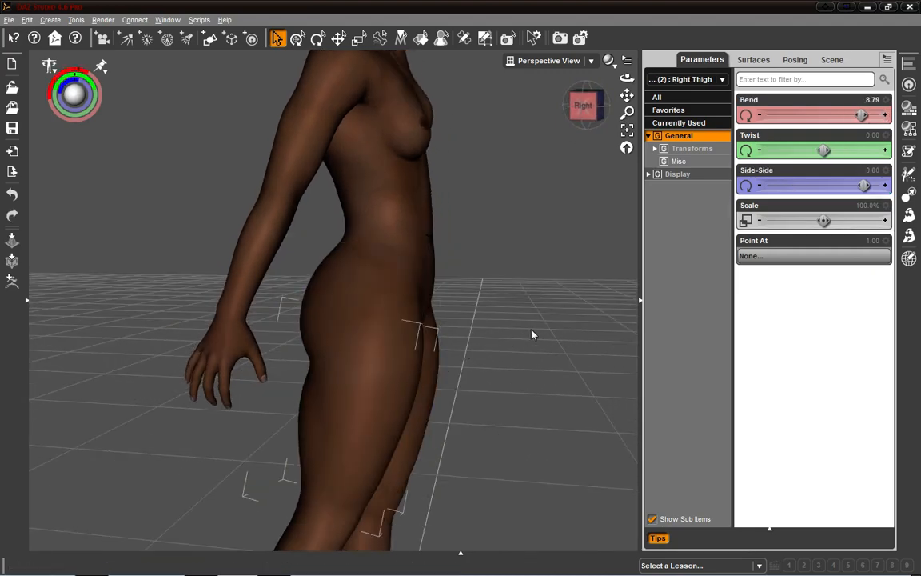
Set the right ring finger's Bend to about 4.78 on the second joint and 15.90 on the first joint.
click(224, 387)
drag(583, 105, 605, 120)
click(214, 395)
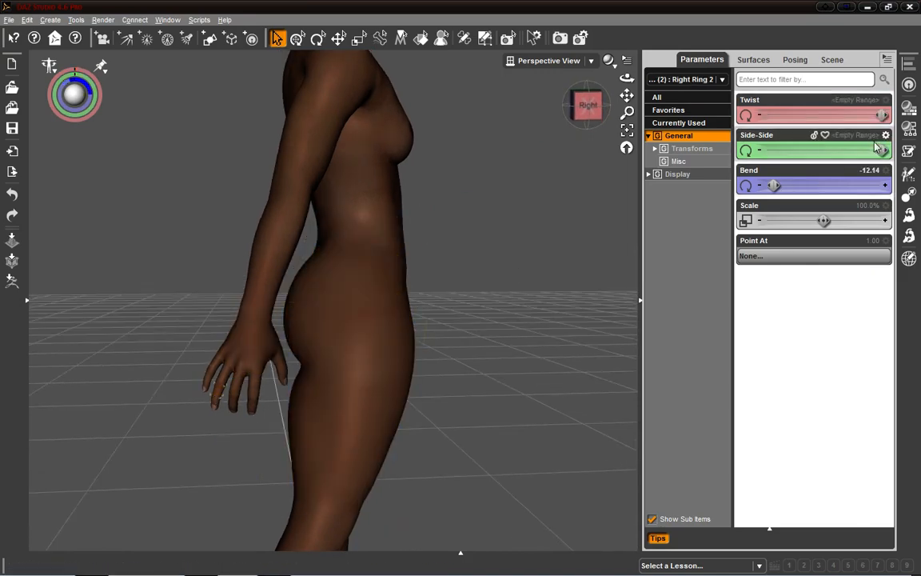
drag(777, 184, 782, 185)
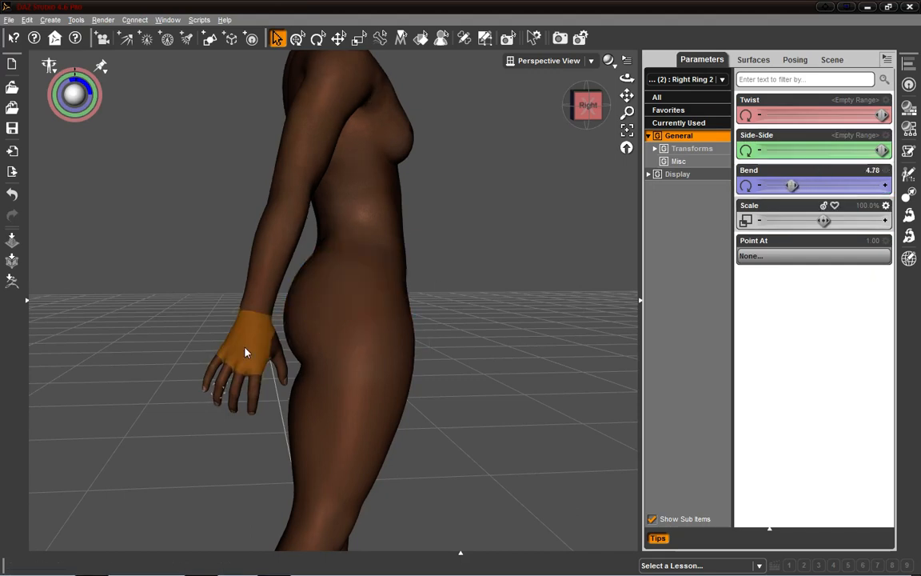
click(226, 373)
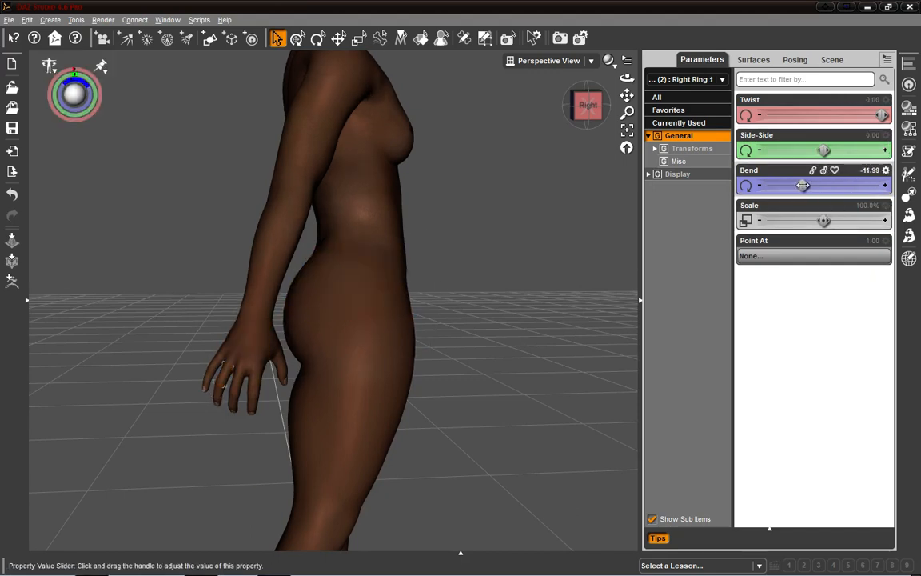
drag(803, 185, 829, 186)
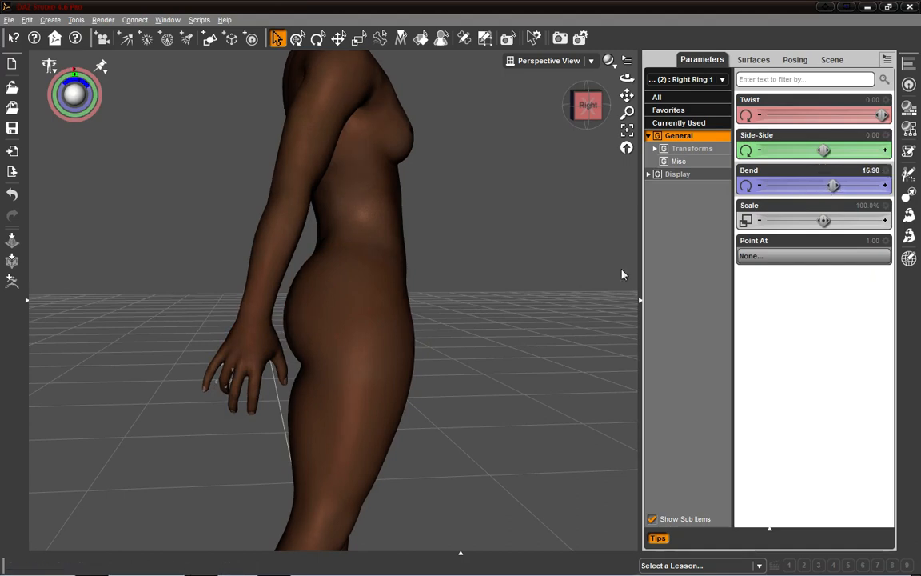
Set the right index finger's first joint to Side-Side 10.00 and Bend -23.86, and its second joint to Bend -20.00.
click(249, 384)
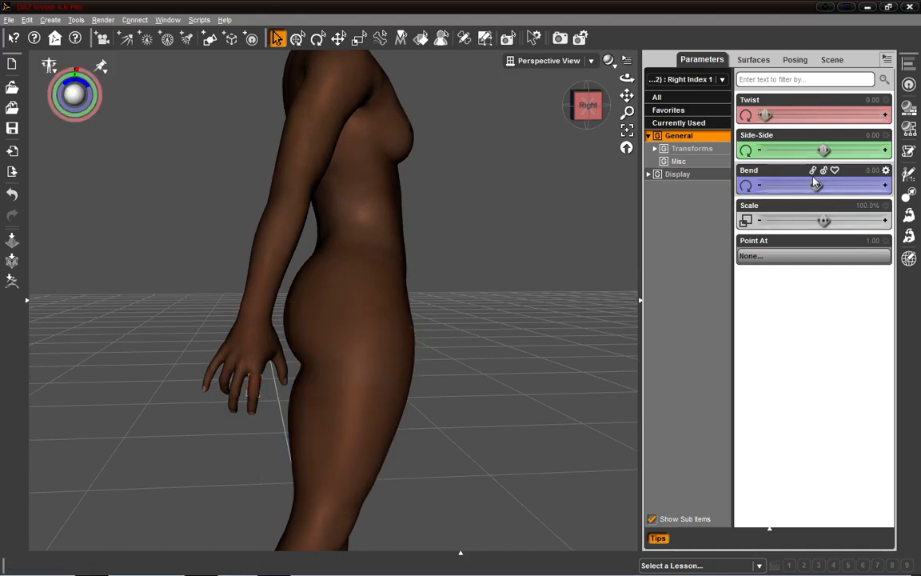
drag(824, 151, 888, 148)
drag(598, 96, 560, 108)
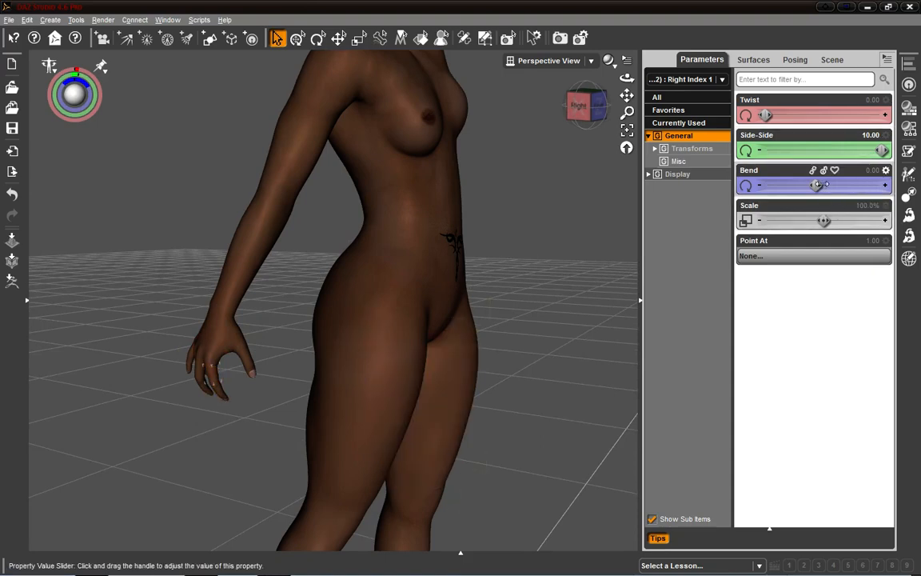
drag(815, 186, 790, 185)
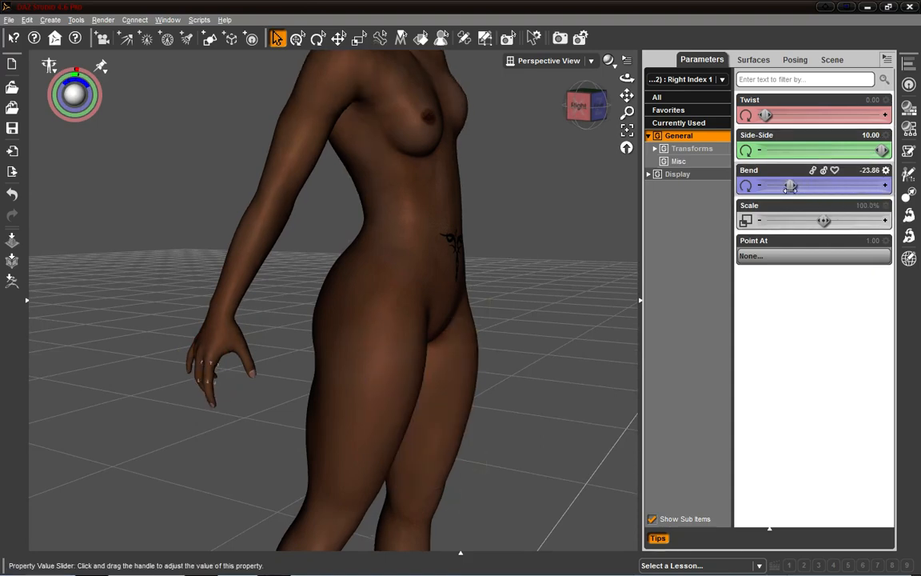
click(209, 394)
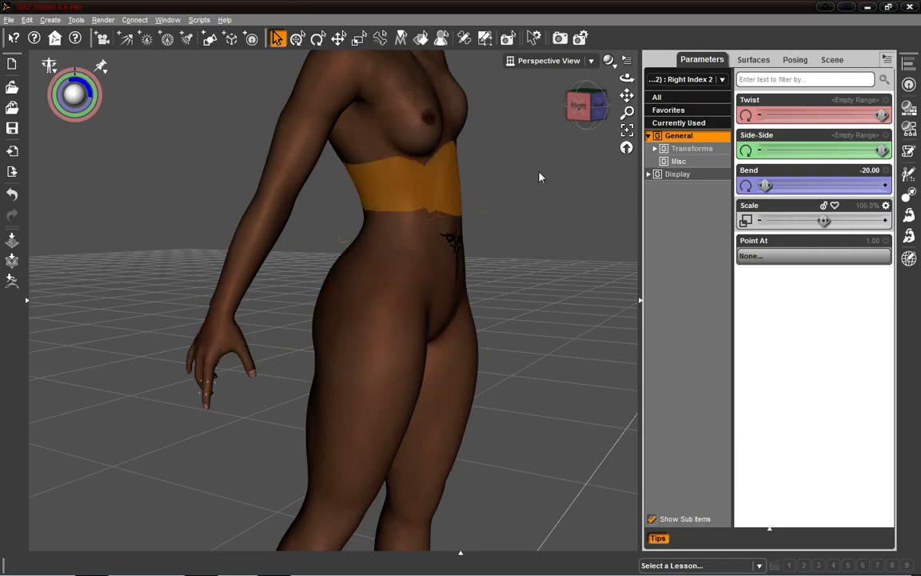
Reduce the Bend of the right index finger's first joint to about -4.27 and check the hand from the rear quarter.
drag(590, 117, 641, 95)
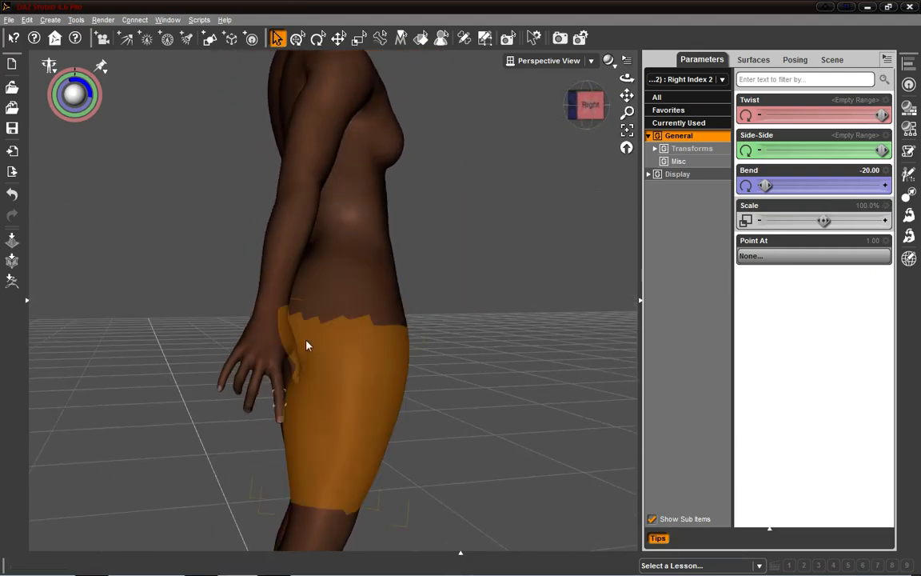
click(274, 386)
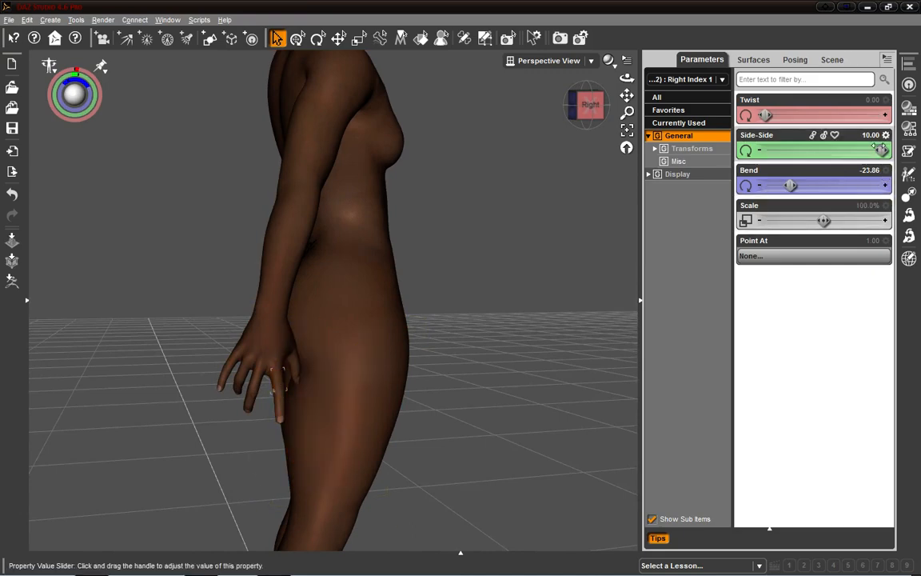
drag(791, 185, 812, 185)
mouse_move(598, 105)
mouse_down()
mouse_move(651, 107)
mouse_move(610, 105)
mouse_up()
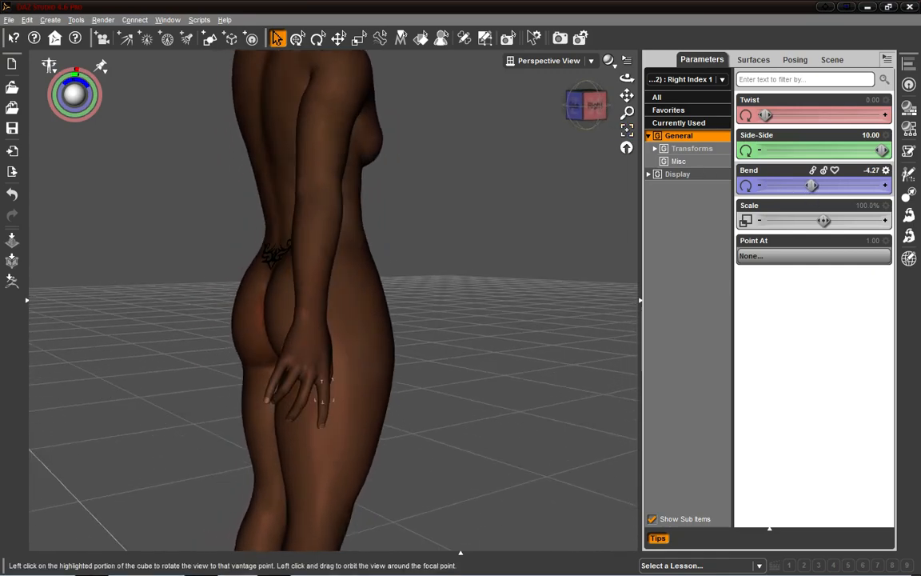
Check the joints of the right middle, pinky and ring fingers, and set the ring finger's first joint Bend to 5.81.
click(308, 392)
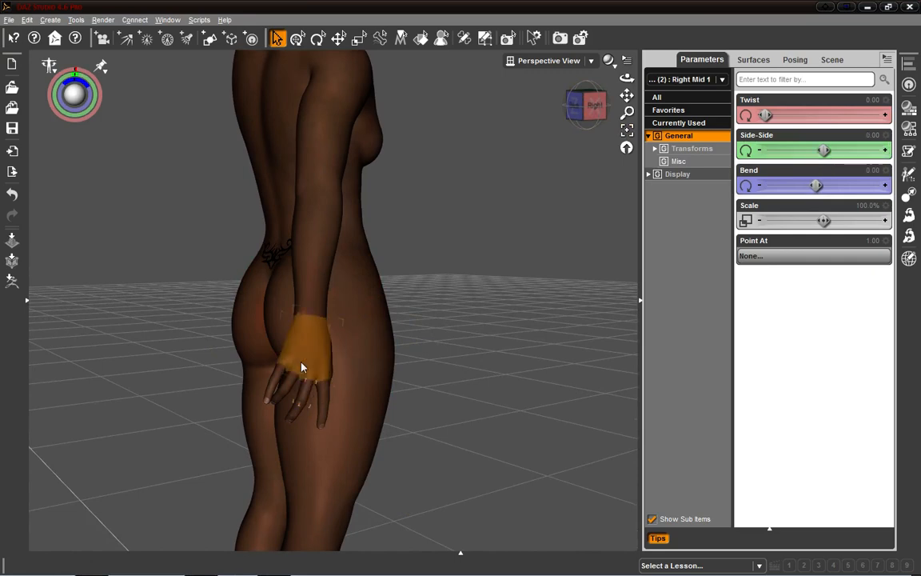
mouse_move(596, 107)
mouse_down()
mouse_move(578, 102)
mouse_move(583, 114)
mouse_up()
click(245, 390)
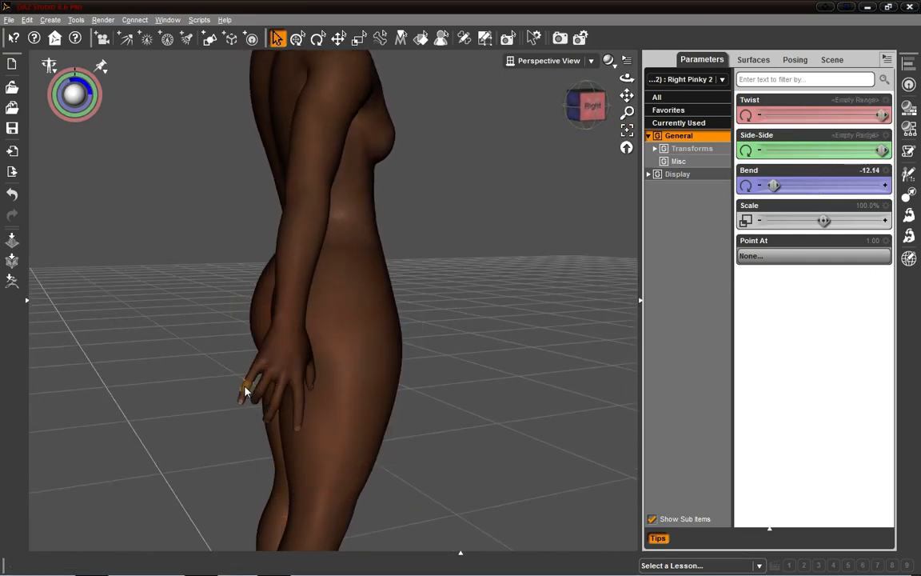
click(255, 375)
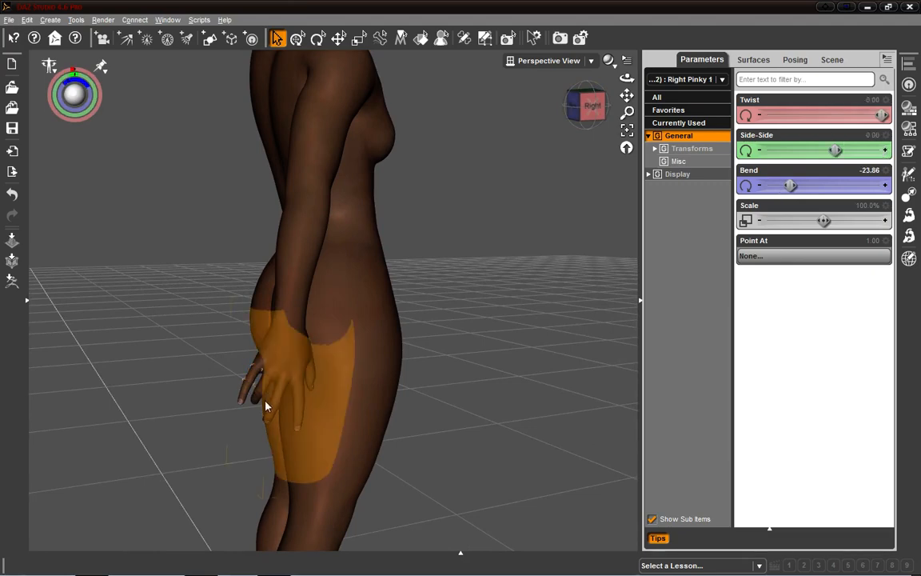
click(259, 402)
drag(589, 111, 636, 125)
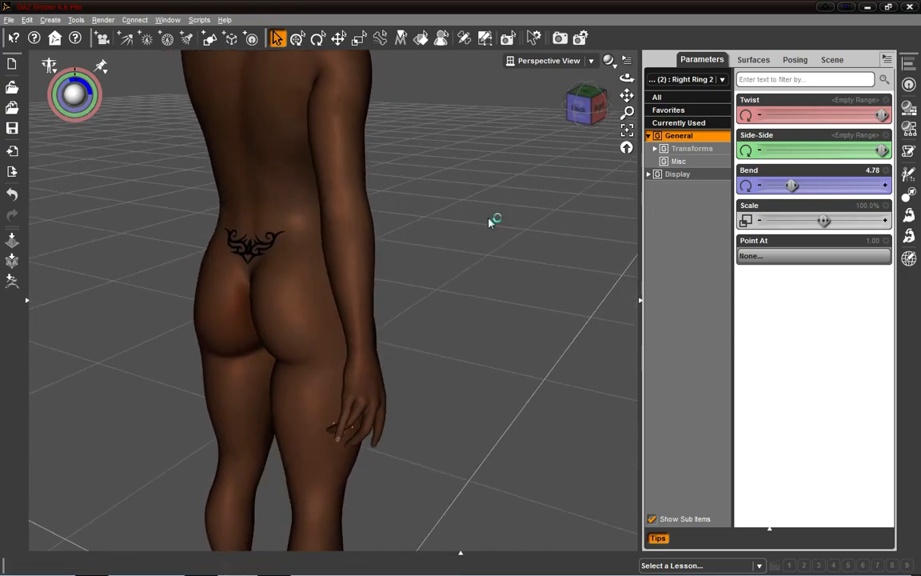
click(354, 420)
drag(596, 113, 569, 104)
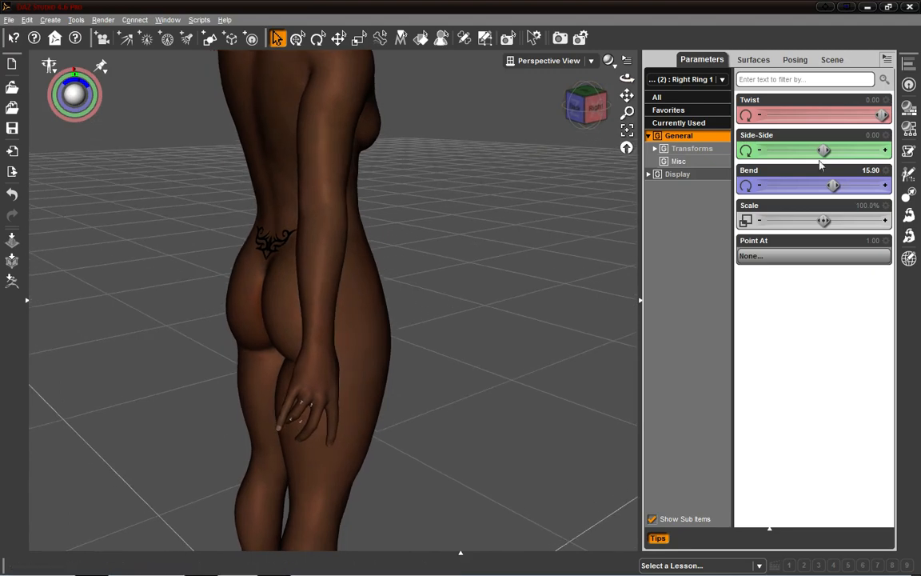
drag(834, 186, 835, 185)
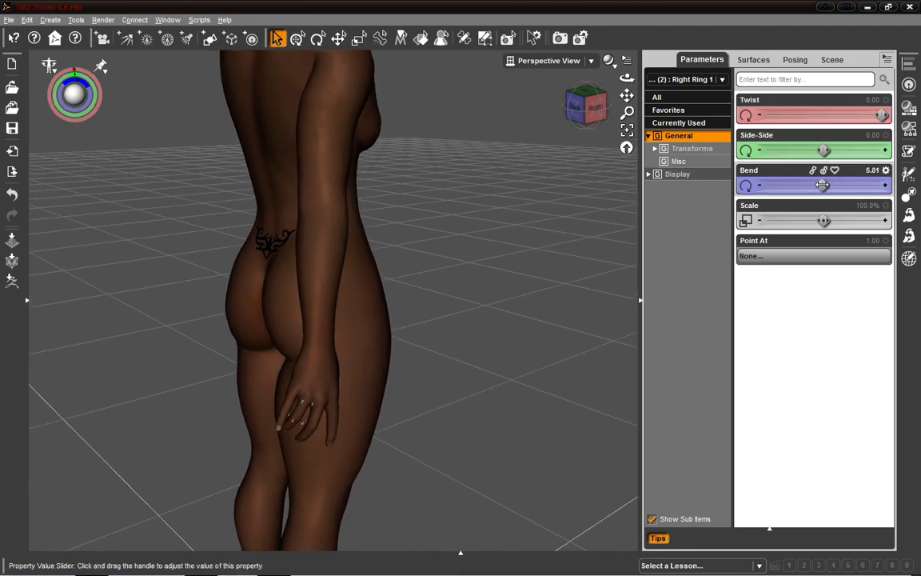
Set the Up-Down rotation of the right thumb's first joint to 5.00, viewing the figure from its right side.
click(594, 107)
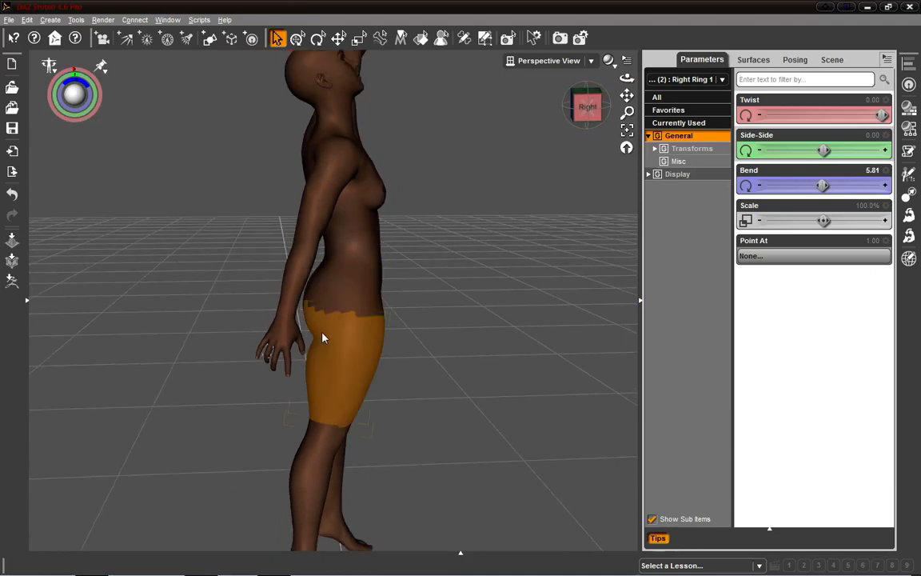
click(297, 344)
drag(832, 186, 861, 186)
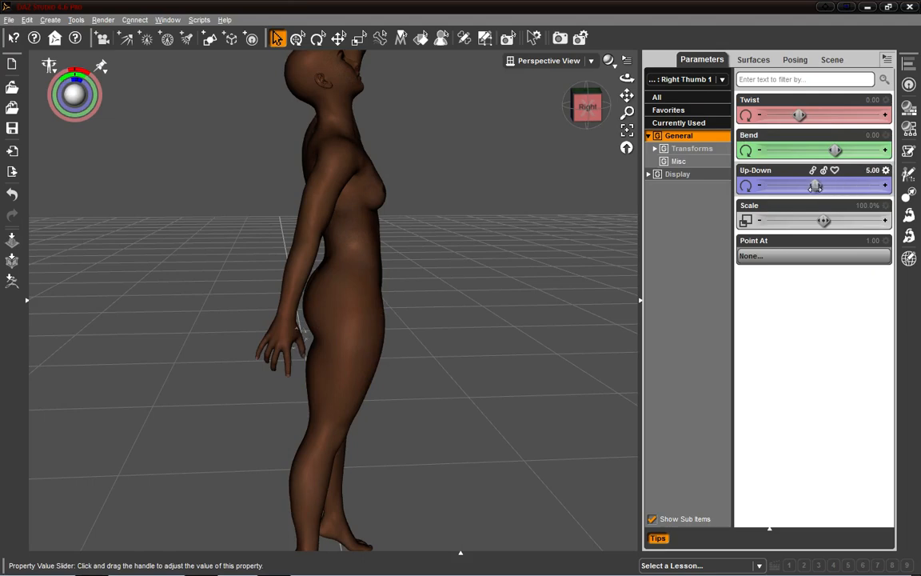
Adjust the Up-Down rotation of the right thumb's first joint to 11.23.
drag(808, 186, 811, 186)
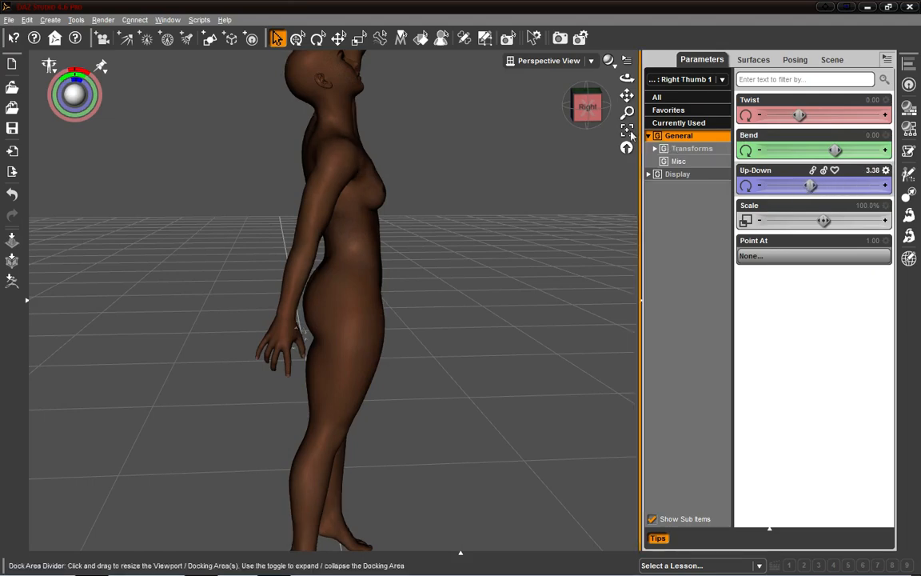
drag(583, 107, 536, 111)
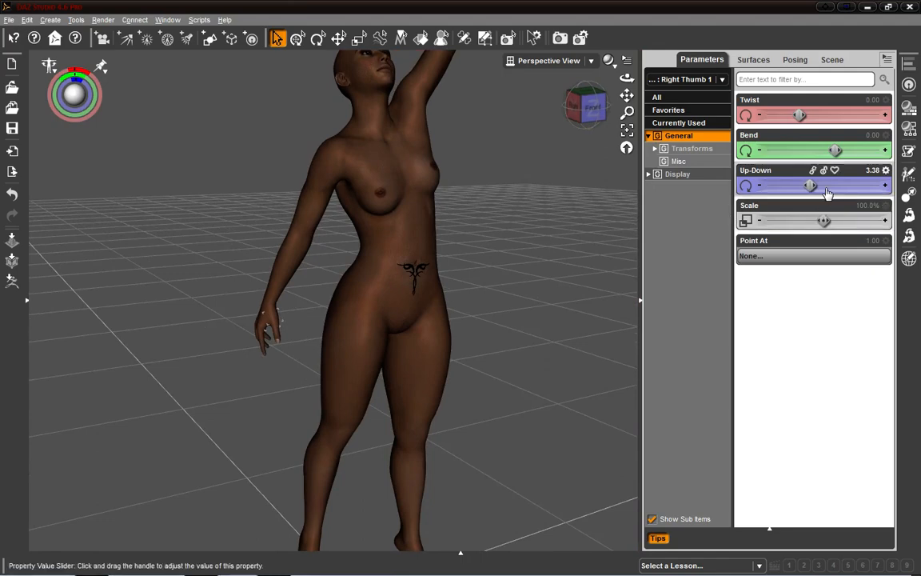
drag(811, 186, 825, 187)
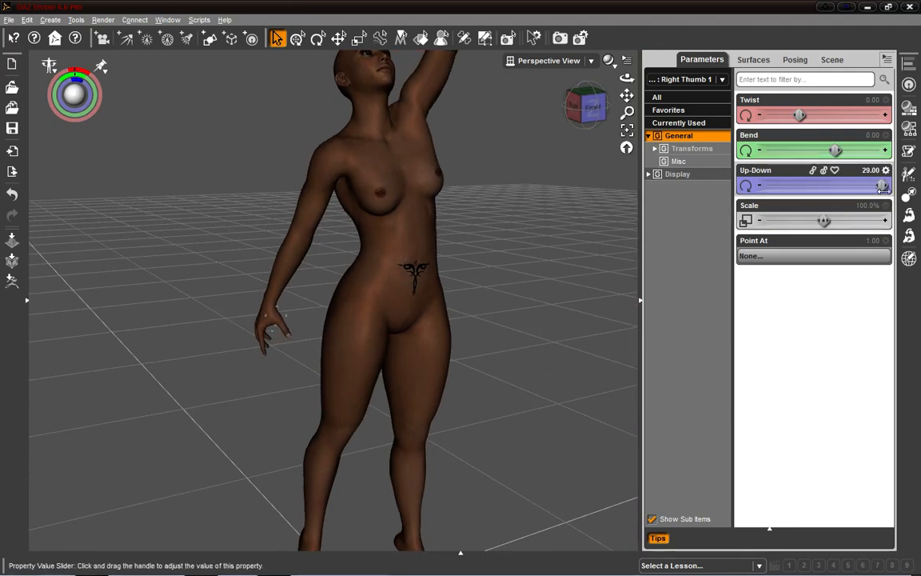
drag(872, 189, 790, 194)
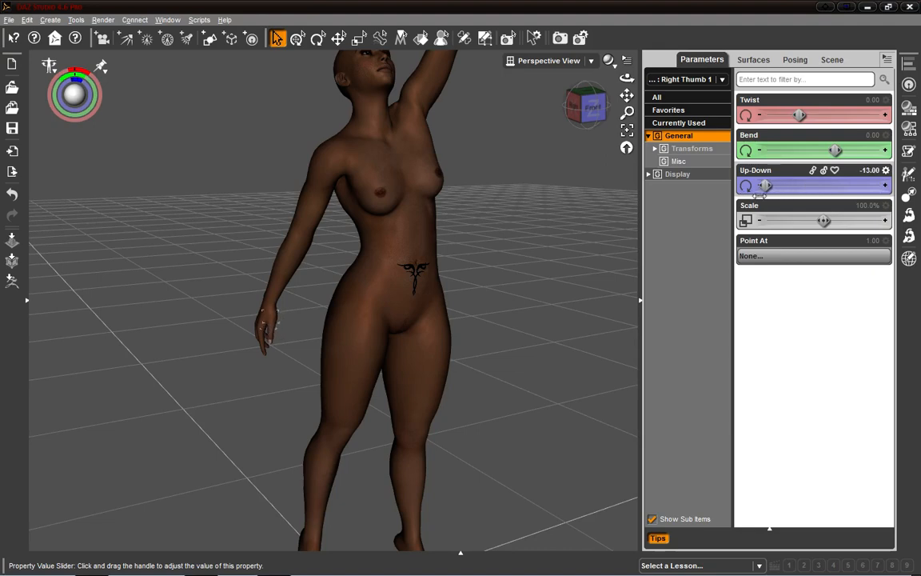
drag(764, 187, 834, 188)
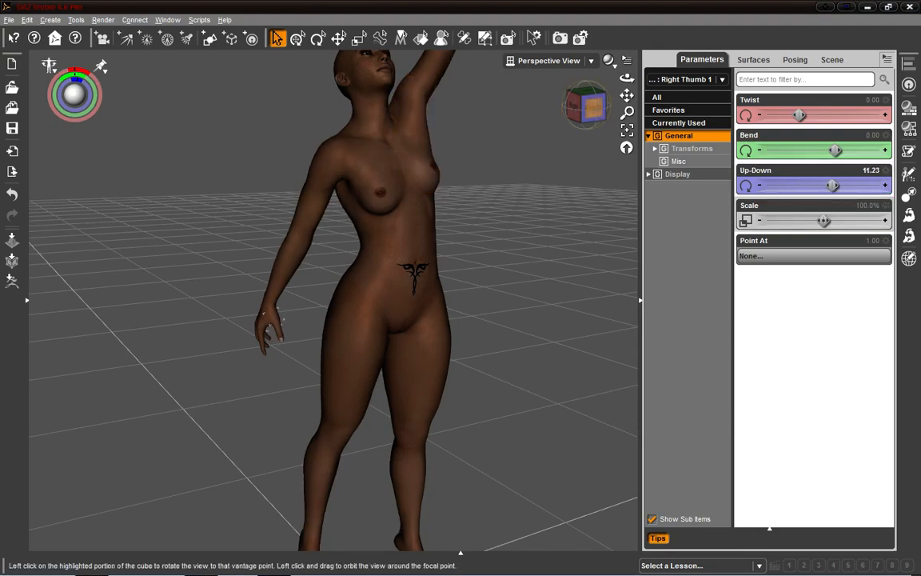
Set the Bend of the right thumb's first joint to 0.74 and adjust its Twist.
drag(592, 113, 628, 104)
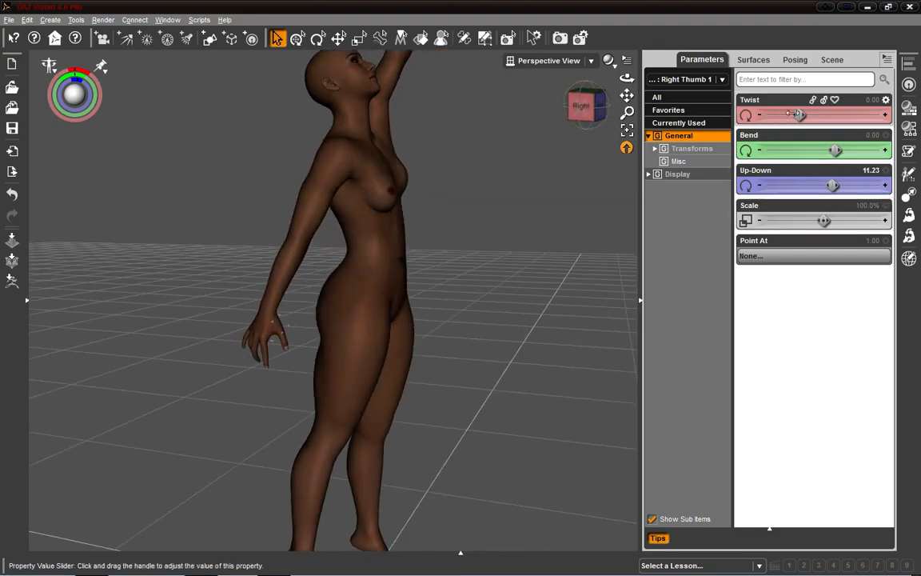
drag(799, 114, 813, 114)
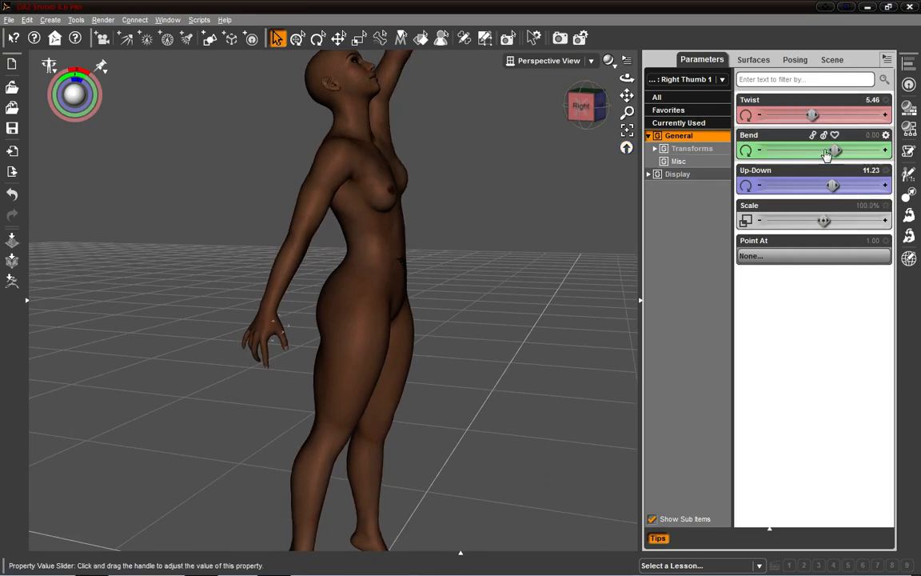
drag(837, 151, 833, 149)
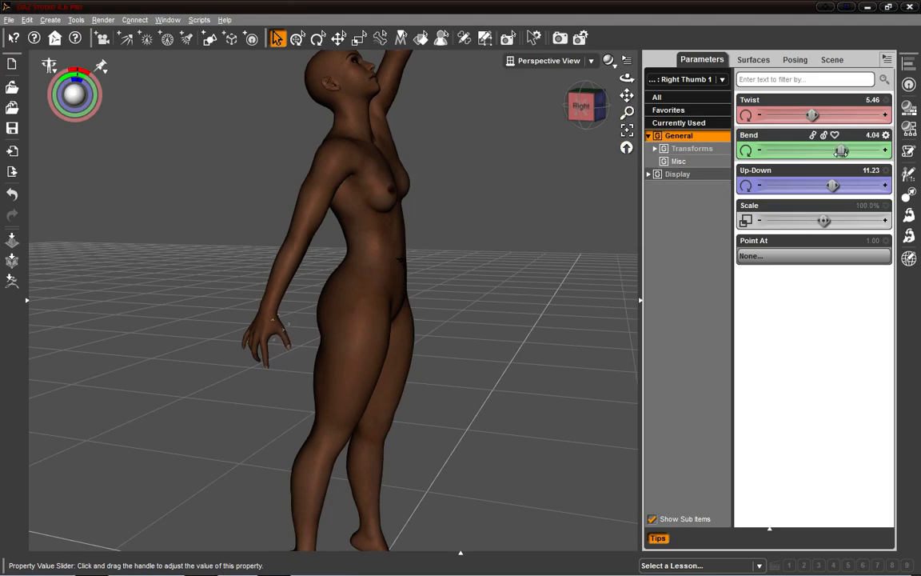
drag(809, 153, 836, 151)
drag(595, 123, 550, 127)
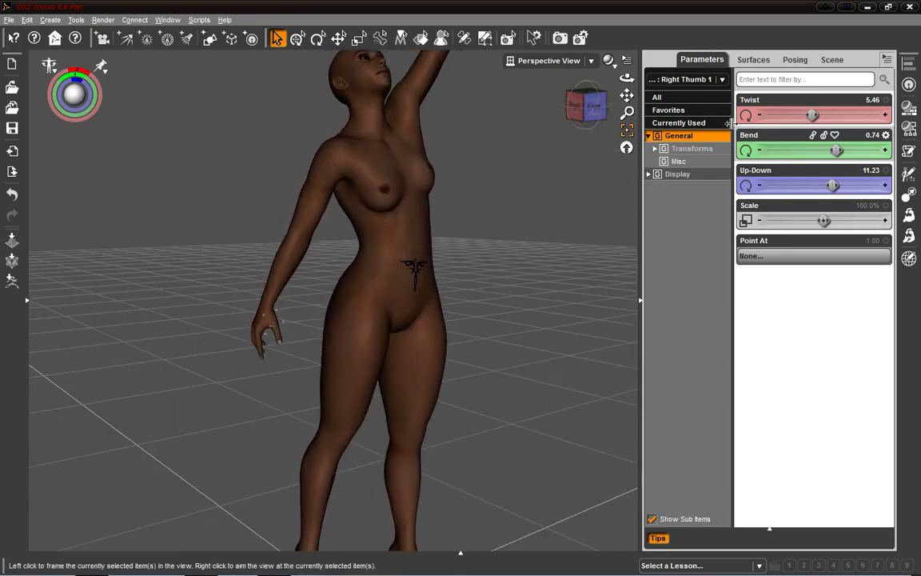
drag(812, 115, 810, 116)
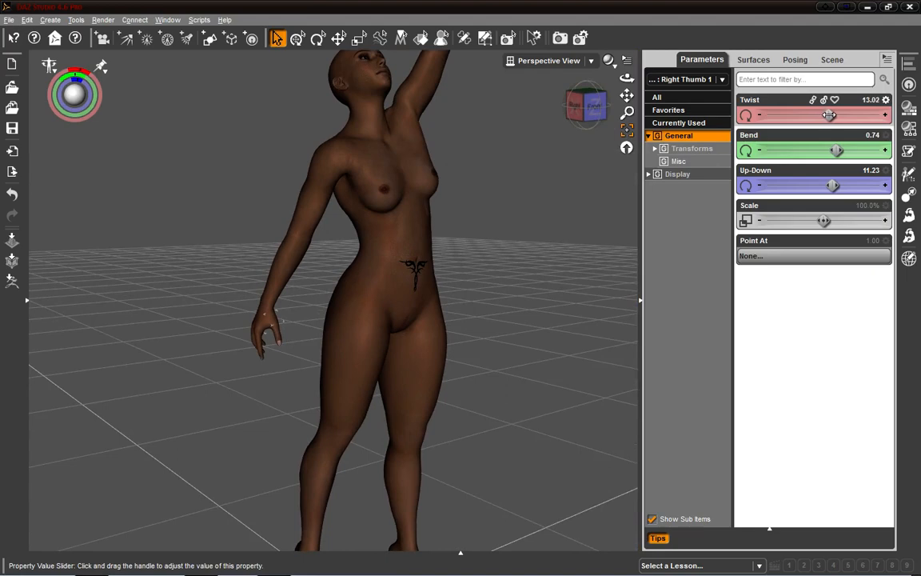
Bend the right thumb's tip joint, Right Thumb 3, to -14.59.
click(275, 330)
scroll(493, 251, up, 5)
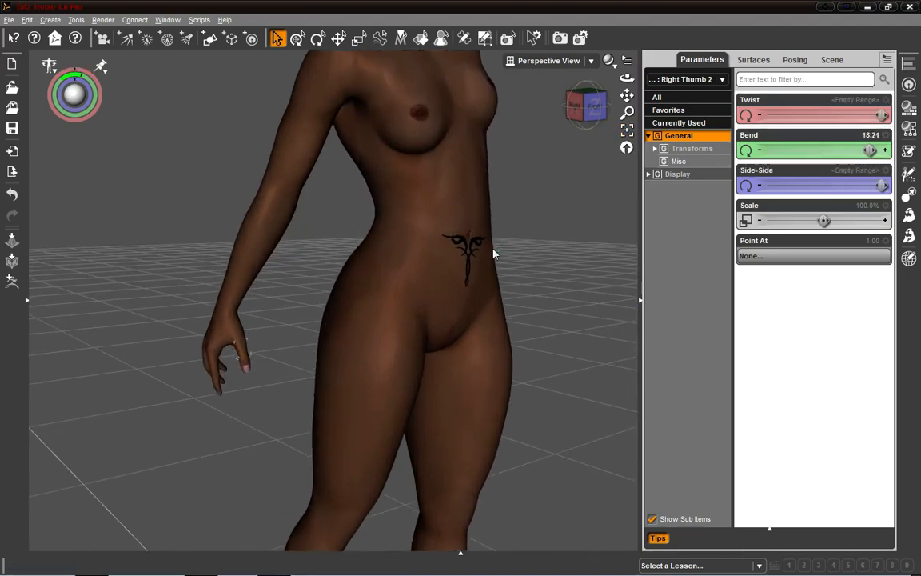
click(243, 368)
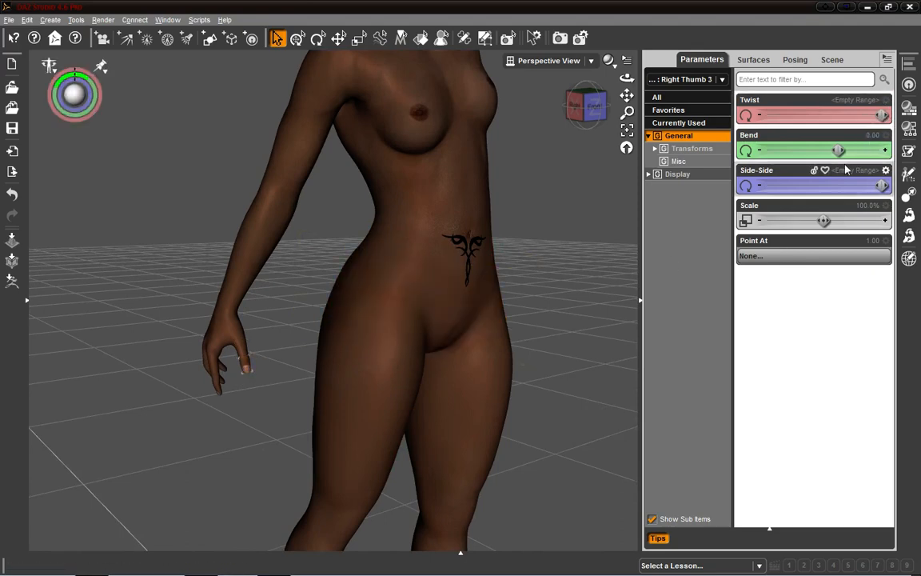
drag(838, 150, 817, 151)
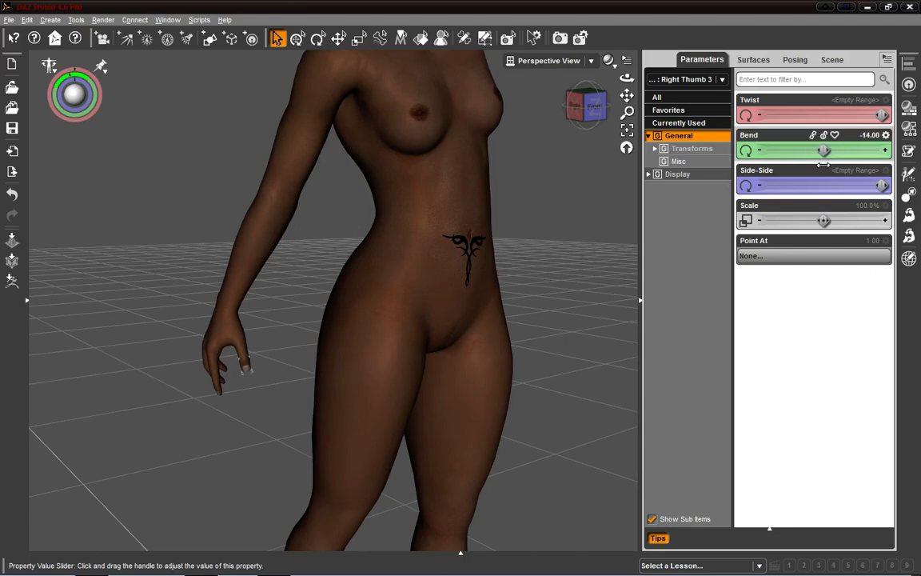
Set the Side-Side rotation of the raised left hand to 7.00.
click(592, 105)
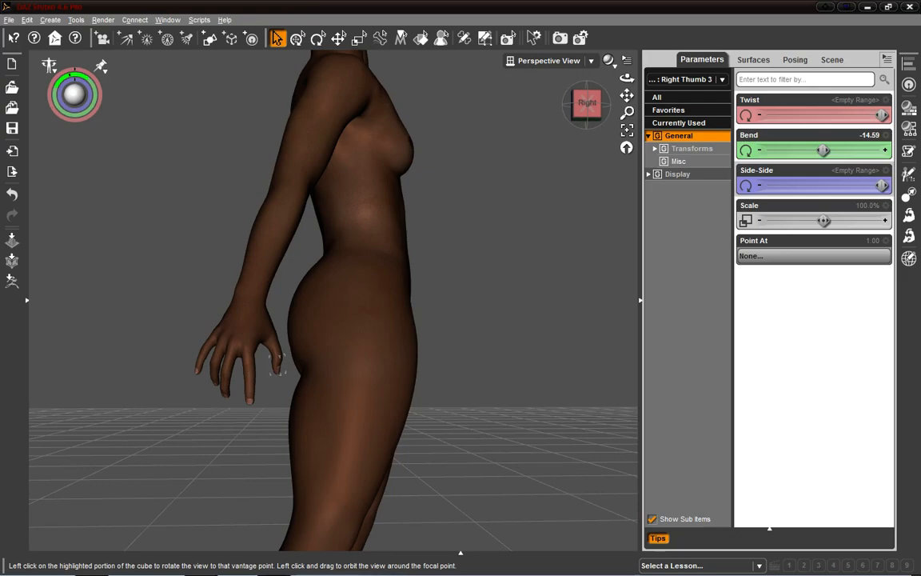
drag(588, 104, 634, 107)
drag(558, 117, 573, 120)
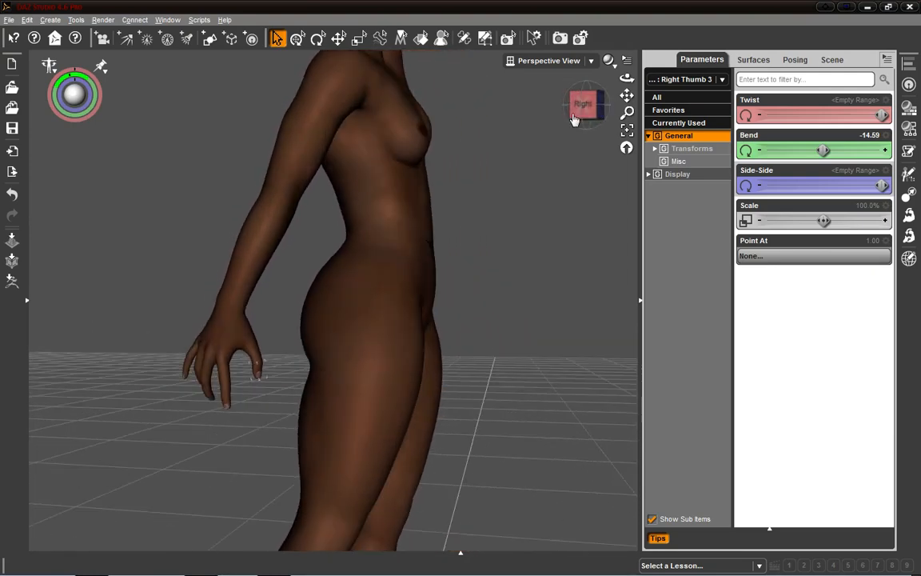
scroll(550, 152, up, 5)
scroll(549, 152, down, 5)
scroll(549, 153, down, 4)
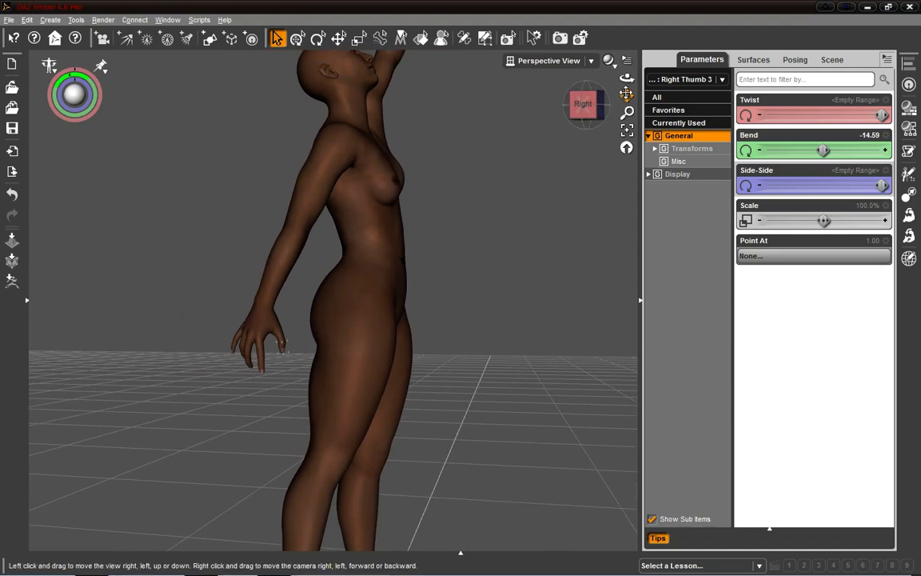
drag(626, 95, 422, 163)
click(579, 117)
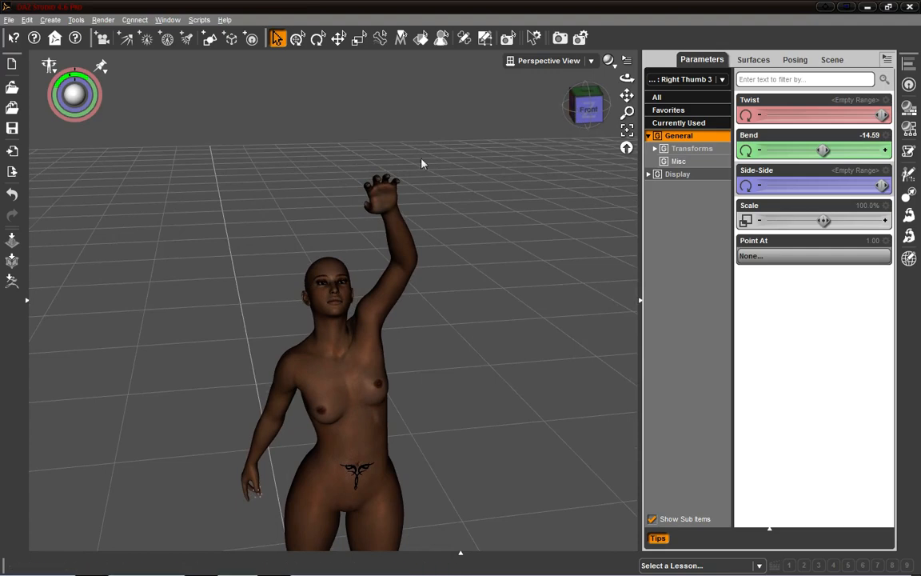
click(389, 203)
click(576, 109)
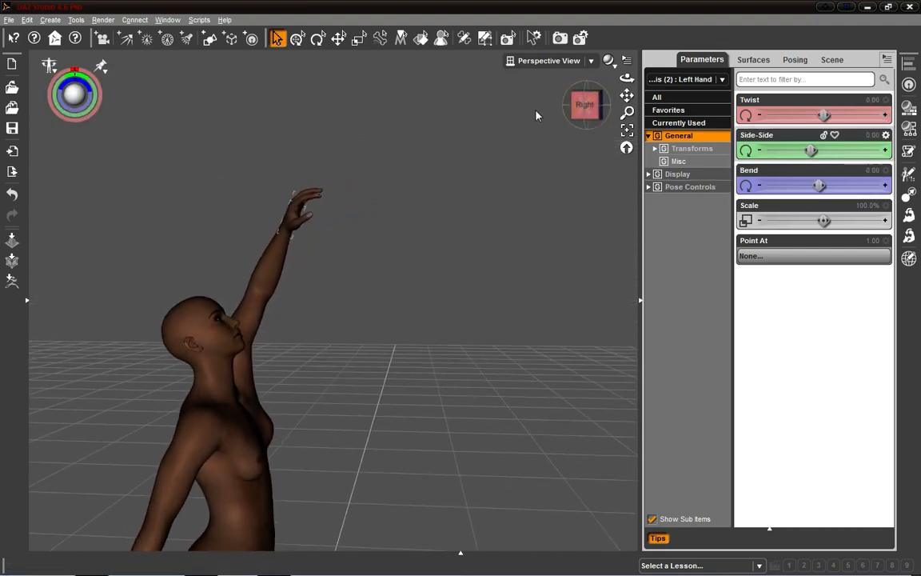
click(585, 106)
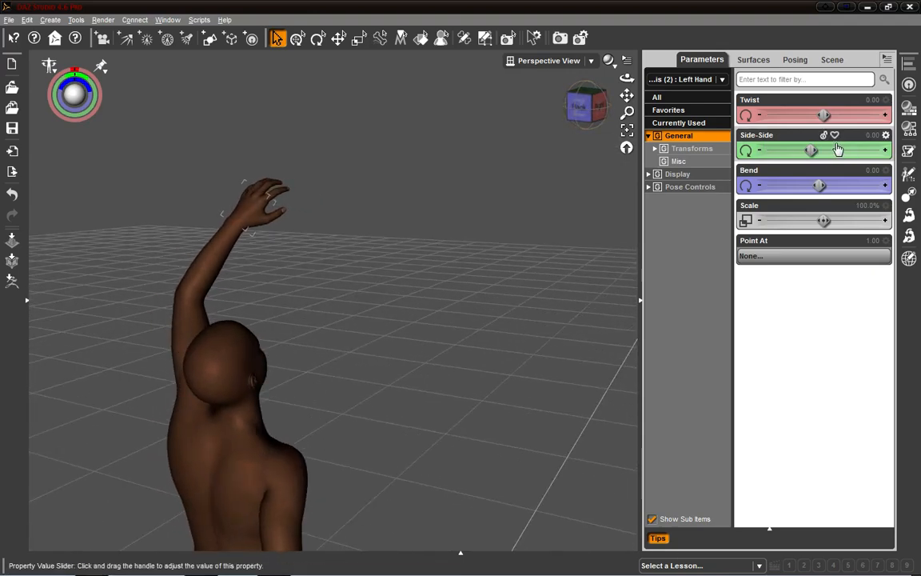
mouse_move(814, 149)
mouse_down()
mouse_move(838, 151)
mouse_move(824, 150)
mouse_up()
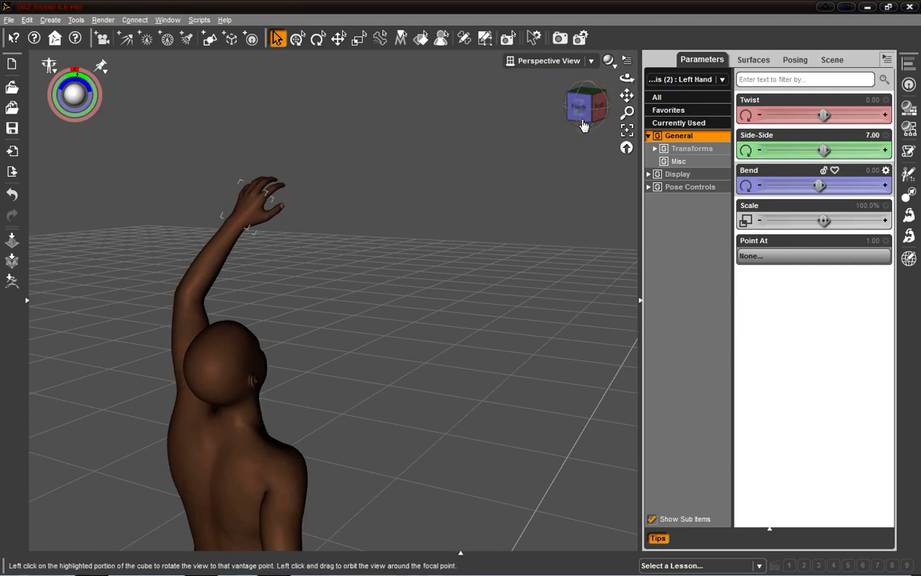
Raise the left shoulder's Bend to 35.00.
click(582, 120)
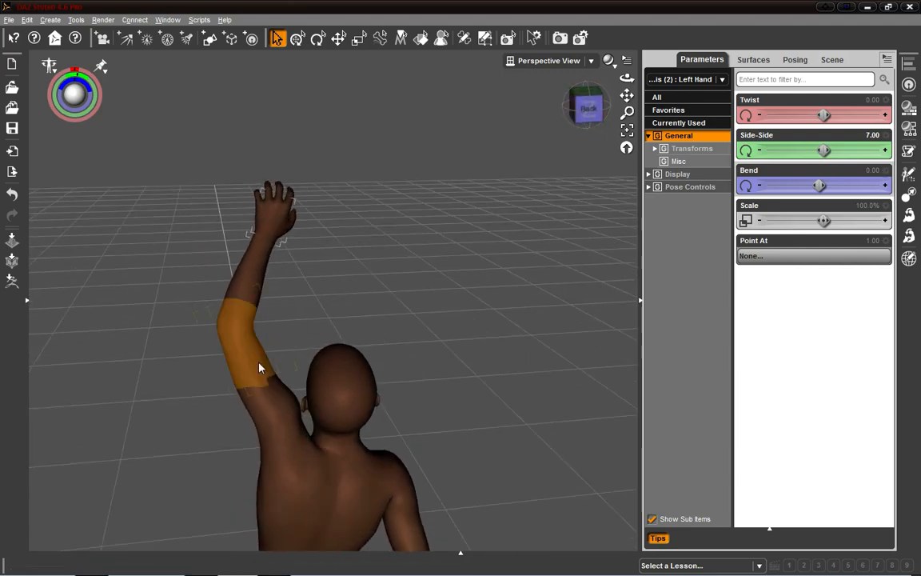
click(259, 368)
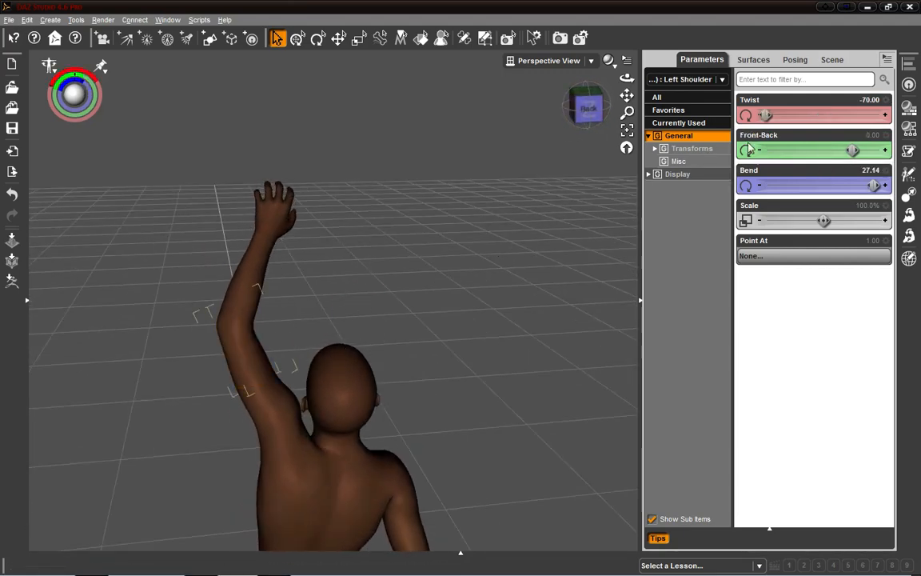
drag(874, 186, 883, 185)
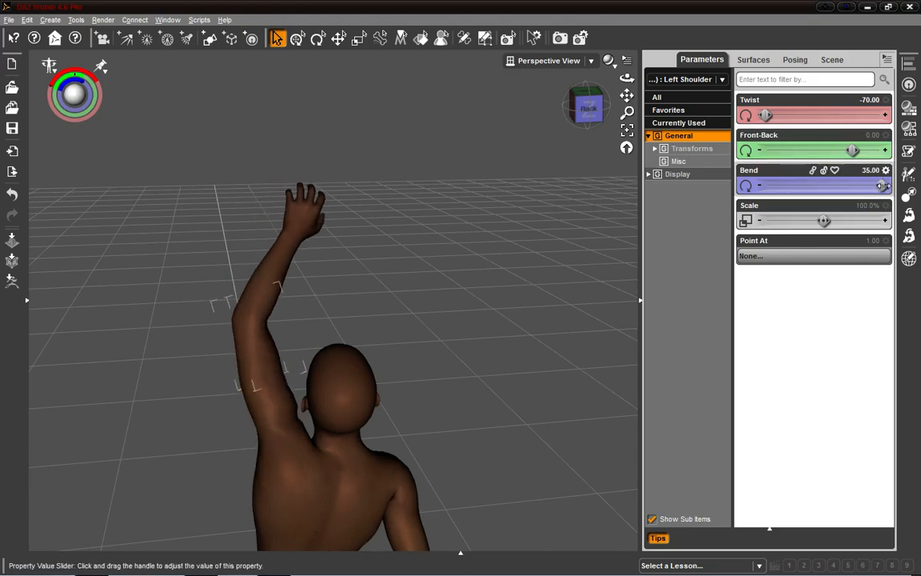
Set the left forearm's Twist to -11.92 and its Bend to 6.81.
click(269, 285)
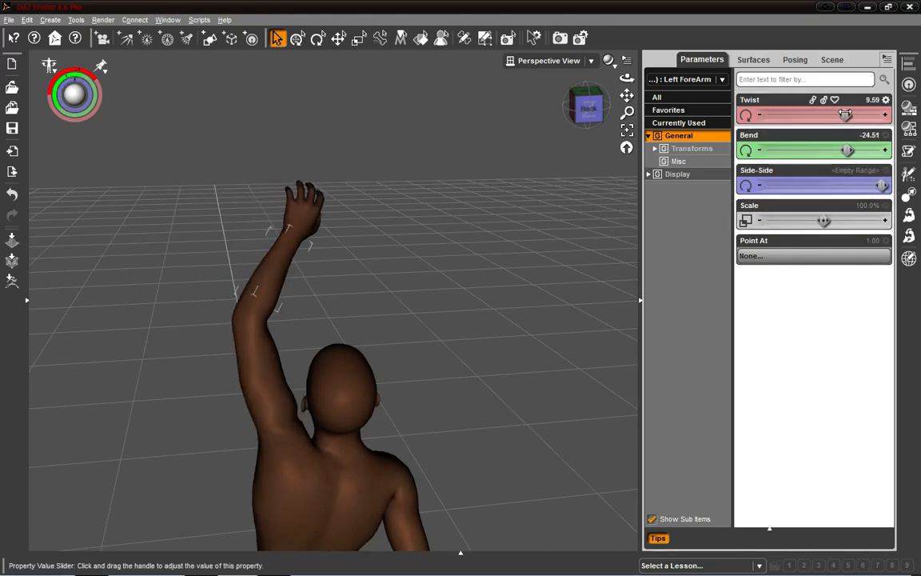
drag(845, 114, 828, 114)
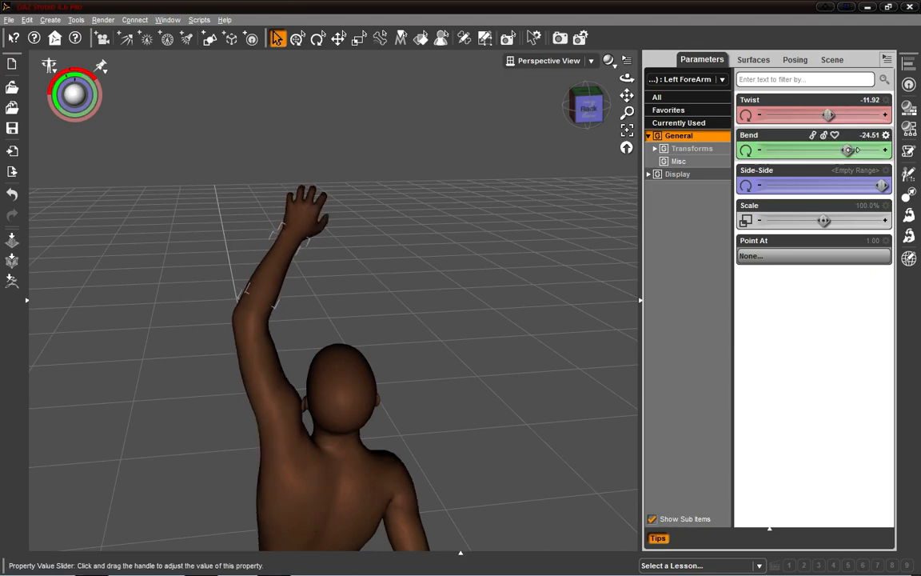
drag(853, 151, 878, 150)
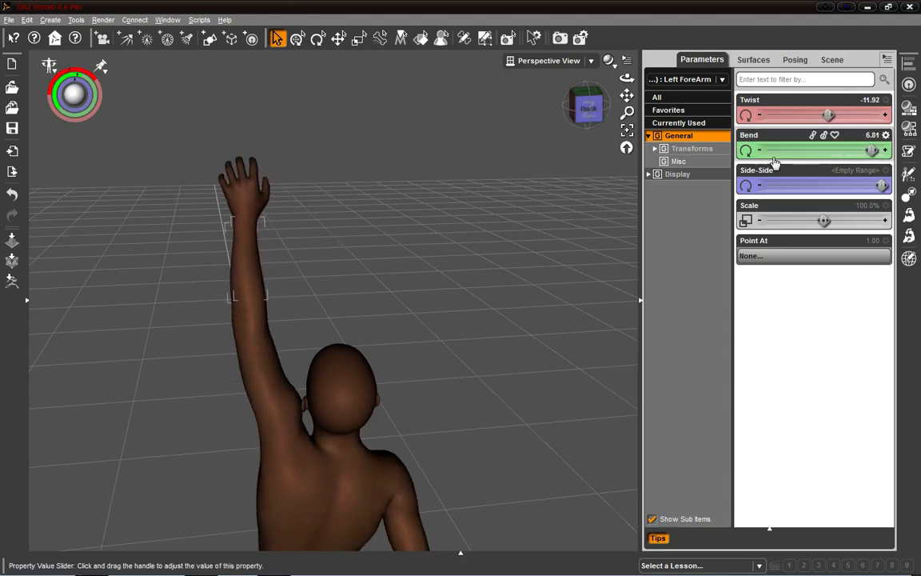
Examine the raised left arm, its collar and the figure's upper body from several angles.
drag(587, 109, 514, 113)
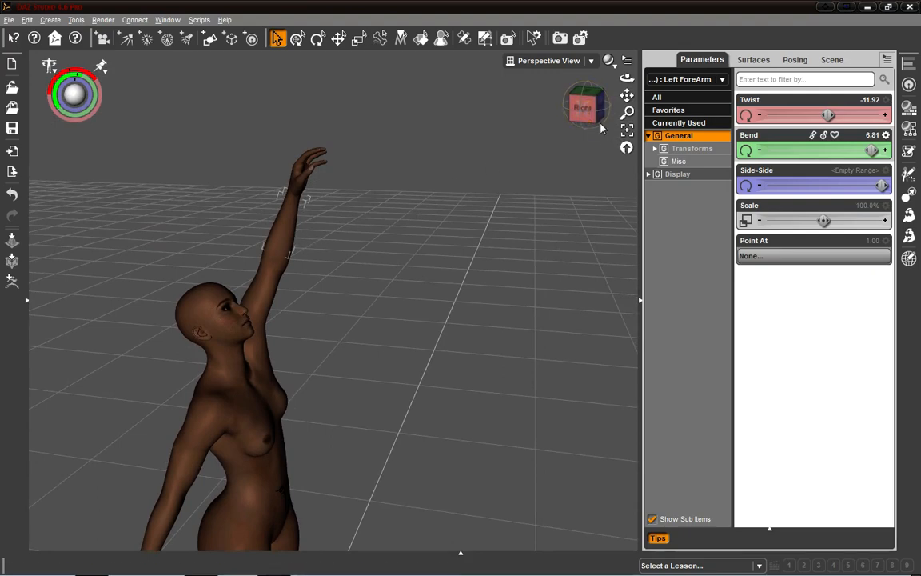
drag(590, 110, 510, 110)
drag(587, 127, 586, 92)
scroll(475, 192, up, 3)
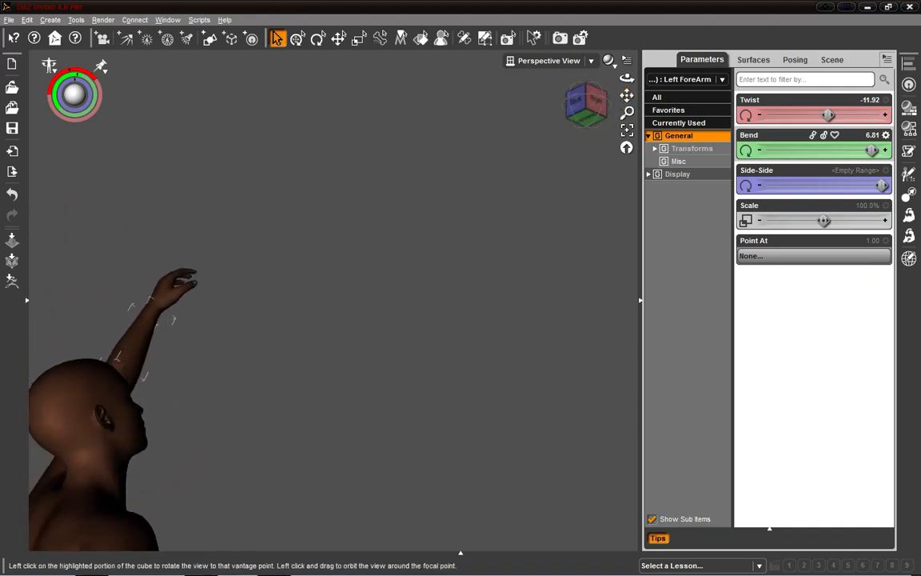
click(587, 104)
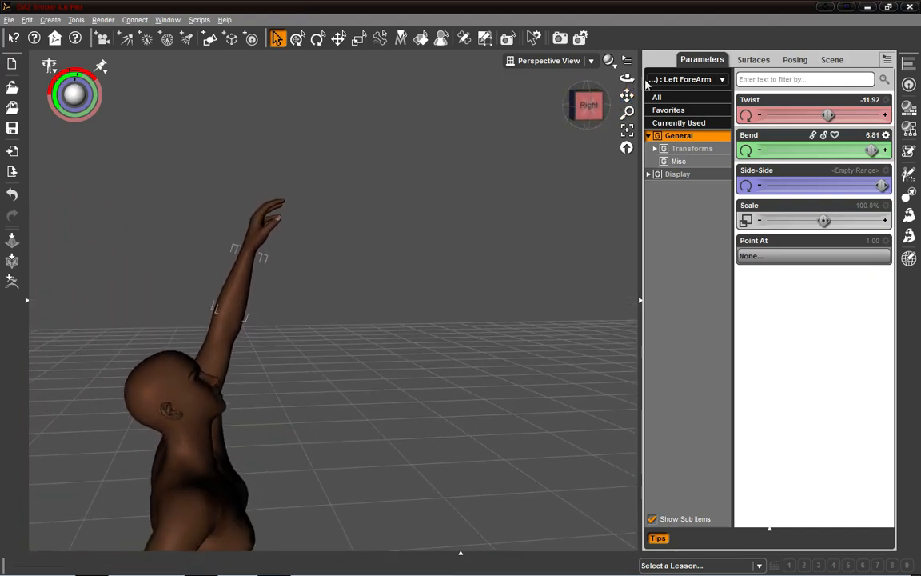
drag(627, 95, 648, 27)
scroll(451, 235, up, 1)
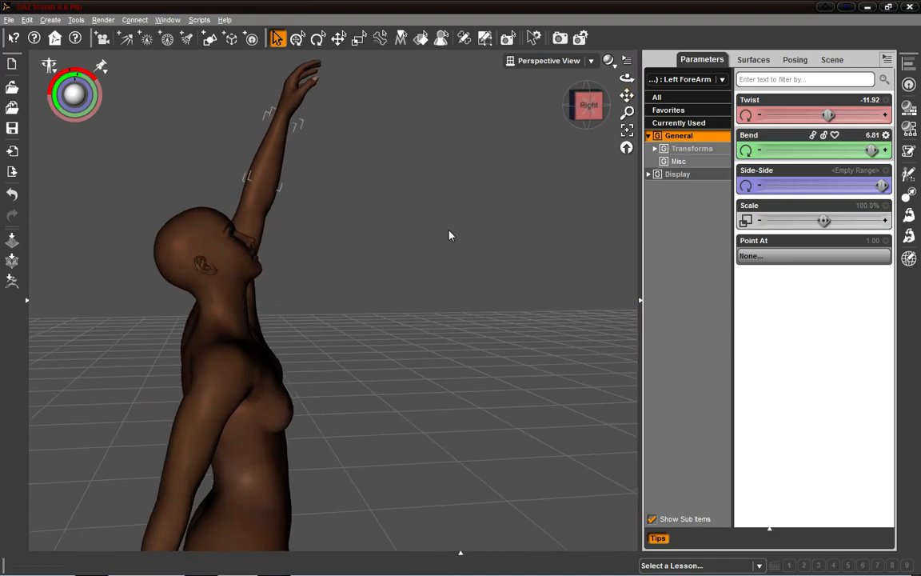
scroll(450, 233, up, 1)
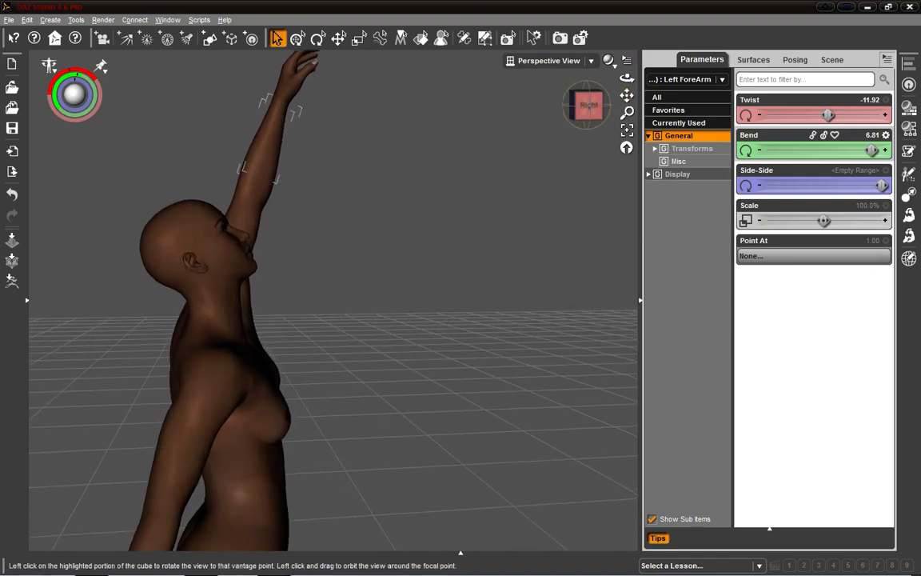
drag(591, 106, 556, 129)
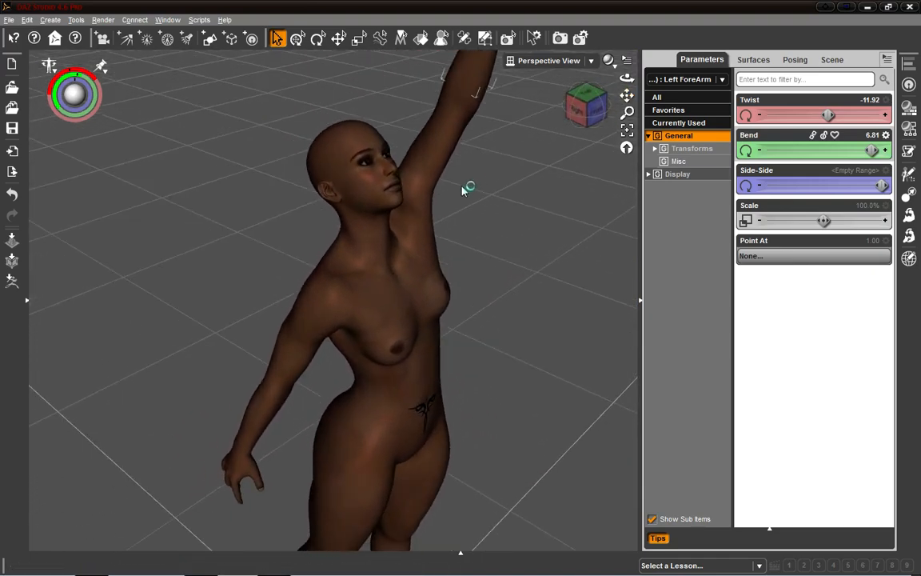
click(426, 198)
click(575, 109)
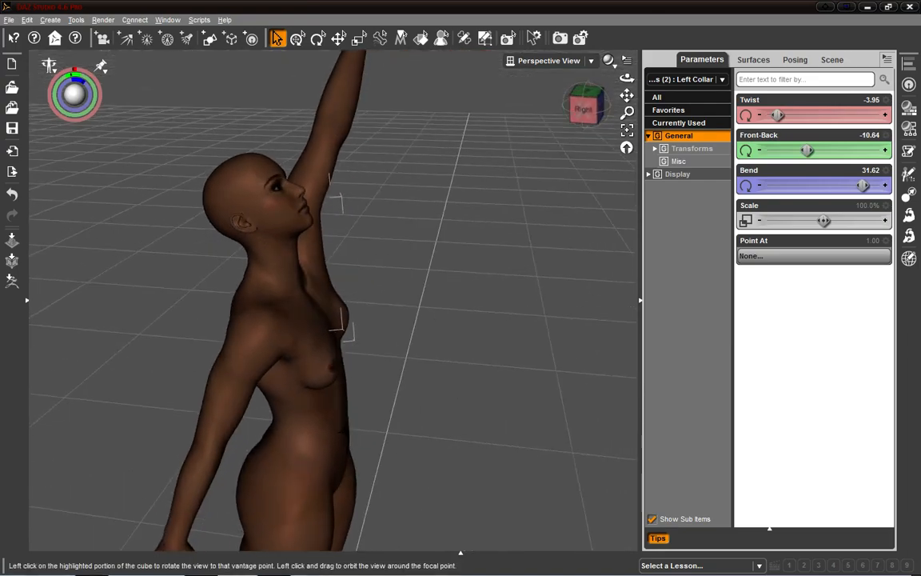
drag(593, 113, 547, 112)
Filter the Pose Controls of the whole Genesis (2) figure by "arms".
click(459, 269)
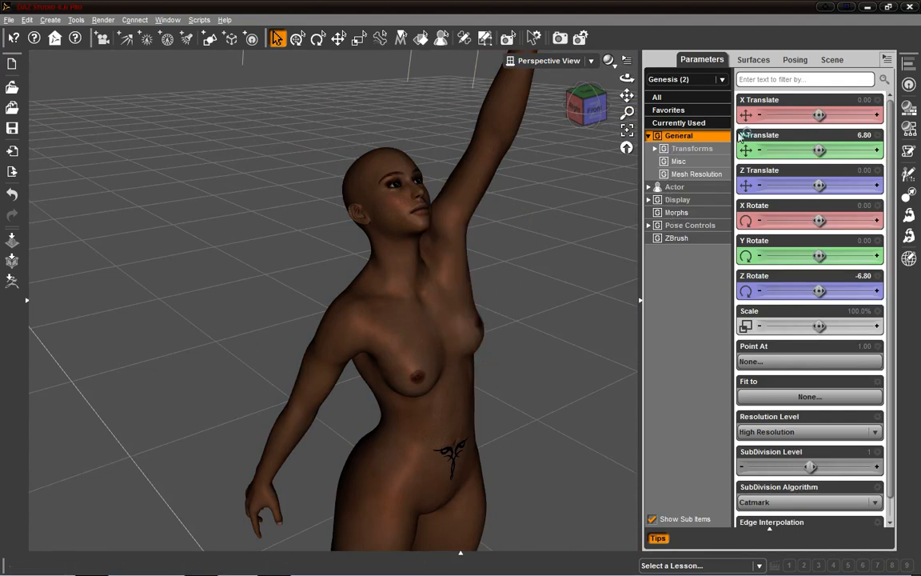
click(680, 226)
click(759, 80)
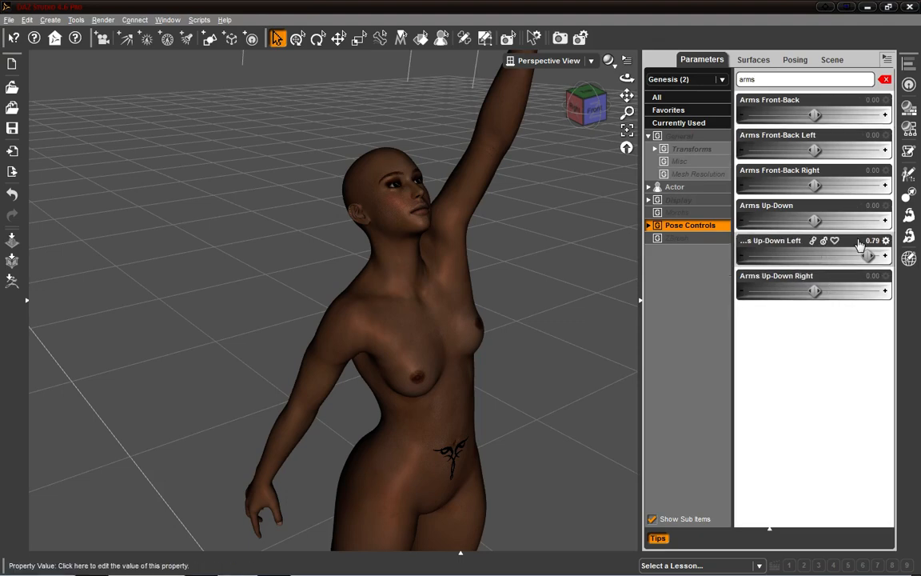
Set the Arms Up-Down Left pose control to 0.61 and check the raised arm from the side and front.
drag(869, 256, 856, 256)
scroll(589, 180, down, 5)
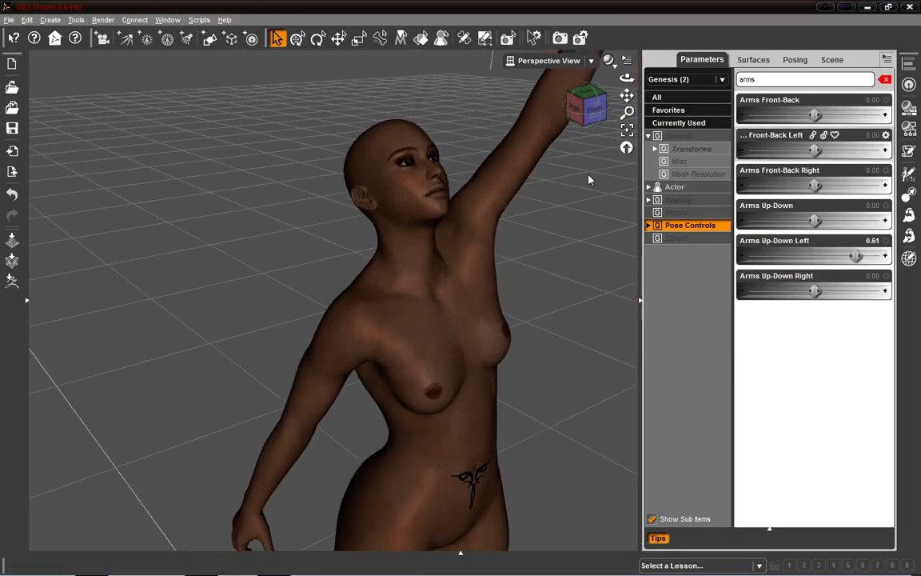
drag(589, 108, 356, 123)
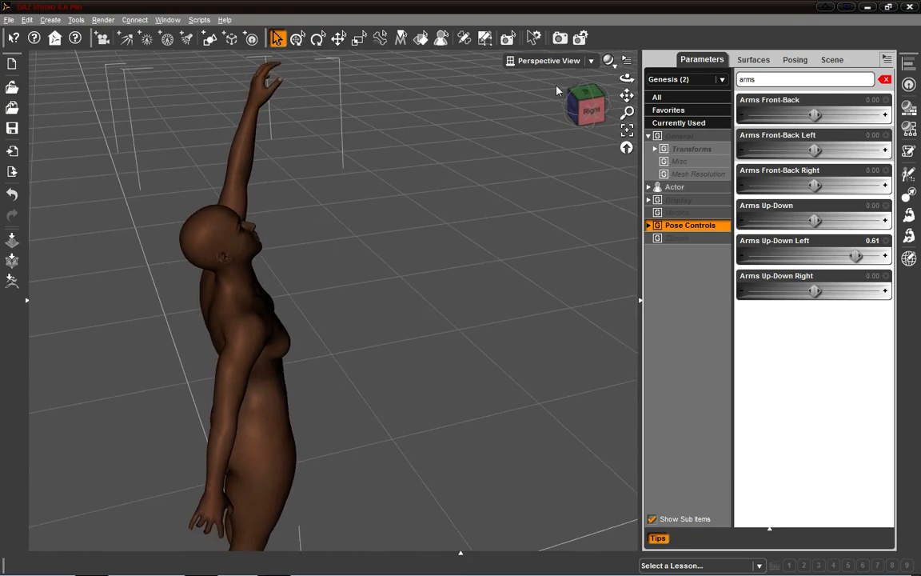
drag(574, 104, 570, 159)
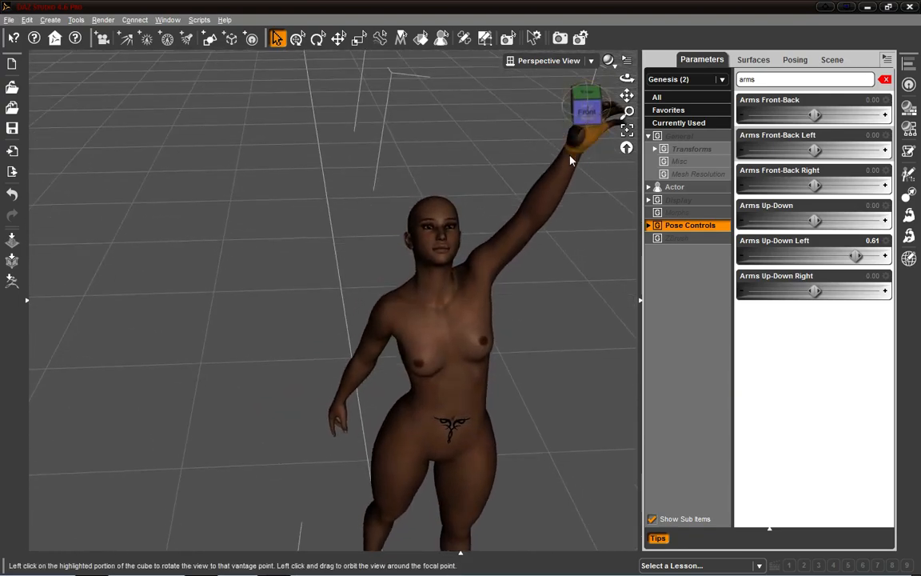
scroll(571, 159, up, 5)
mouse_move(589, 112)
mouse_down()
mouse_move(569, 110)
mouse_move(598, 107)
mouse_up()
scroll(473, 141, up, 3)
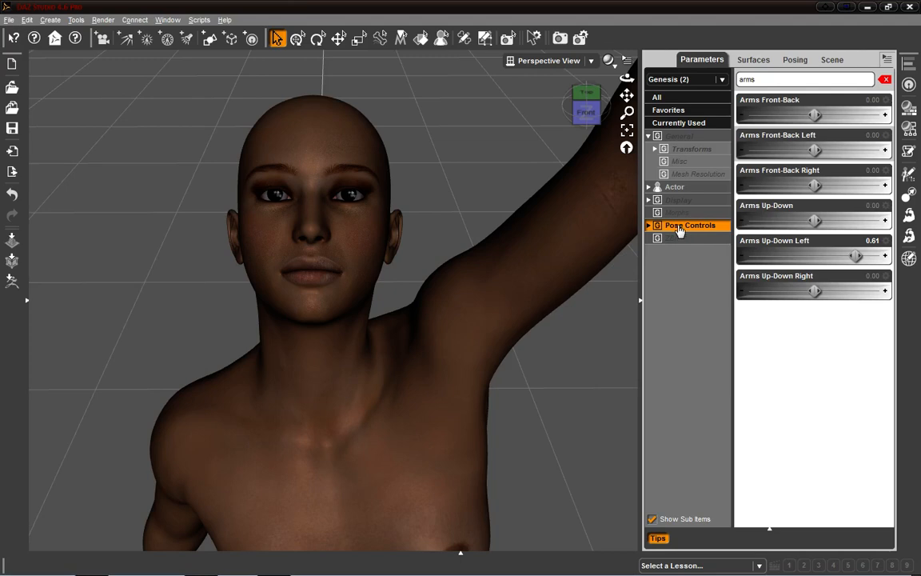
Clear the parameter filter and look through the whole figure's Torso, Legs and Arms pose control groups.
click(886, 80)
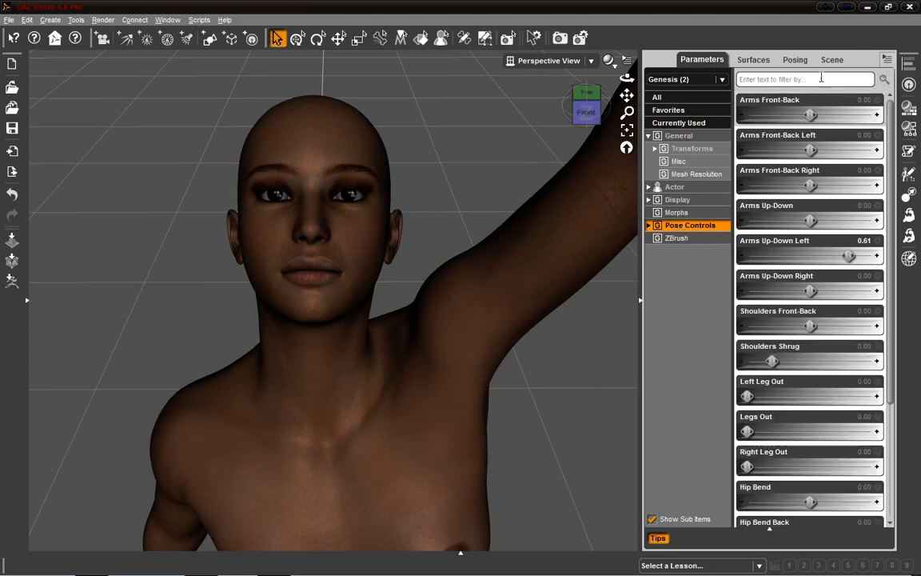
click(649, 226)
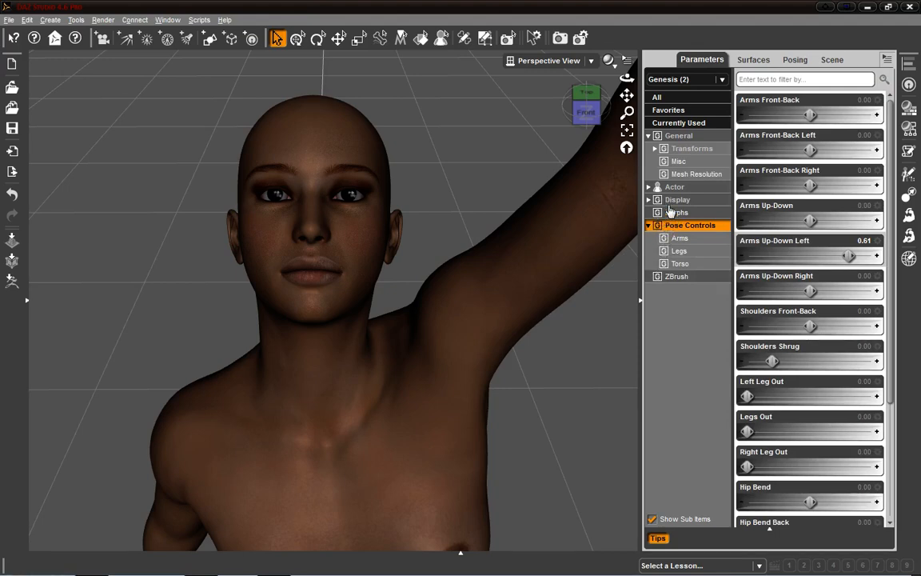
click(649, 187)
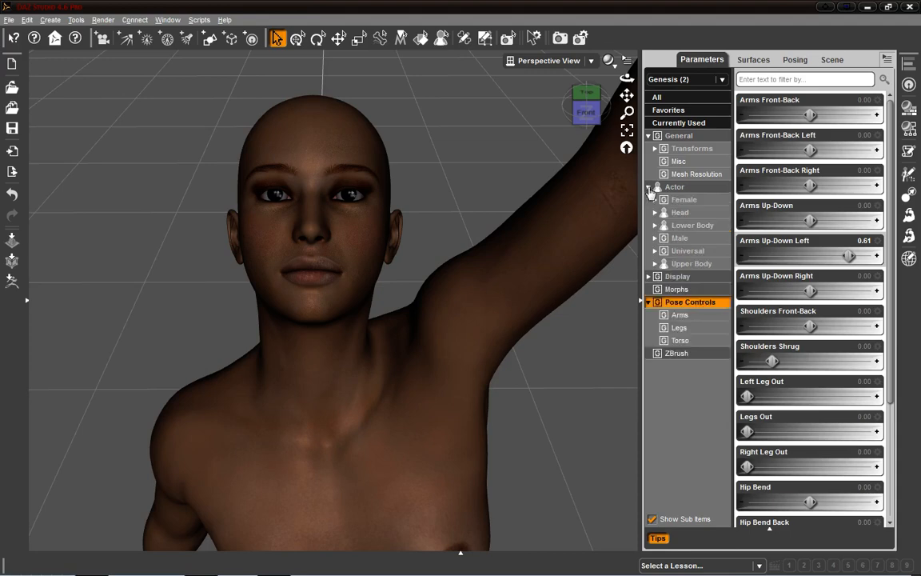
click(649, 188)
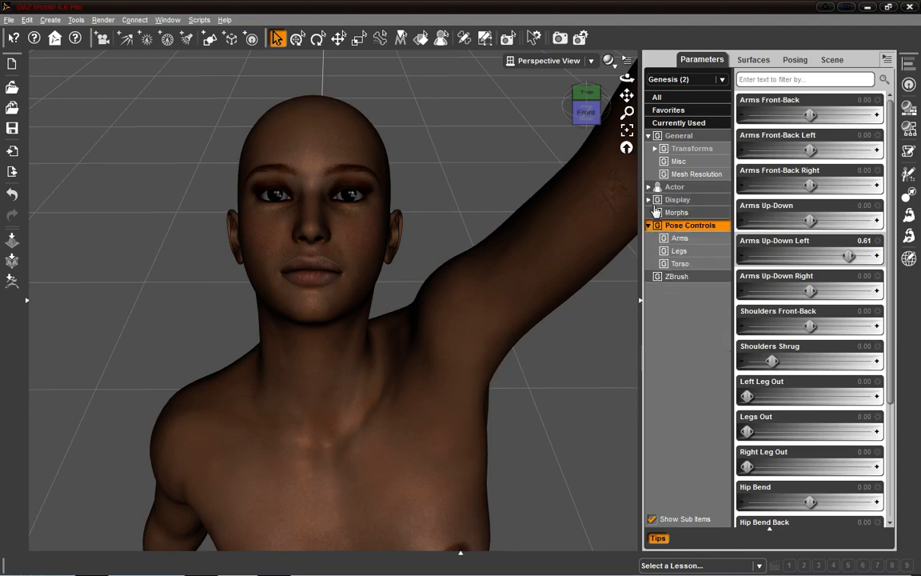
click(680, 264)
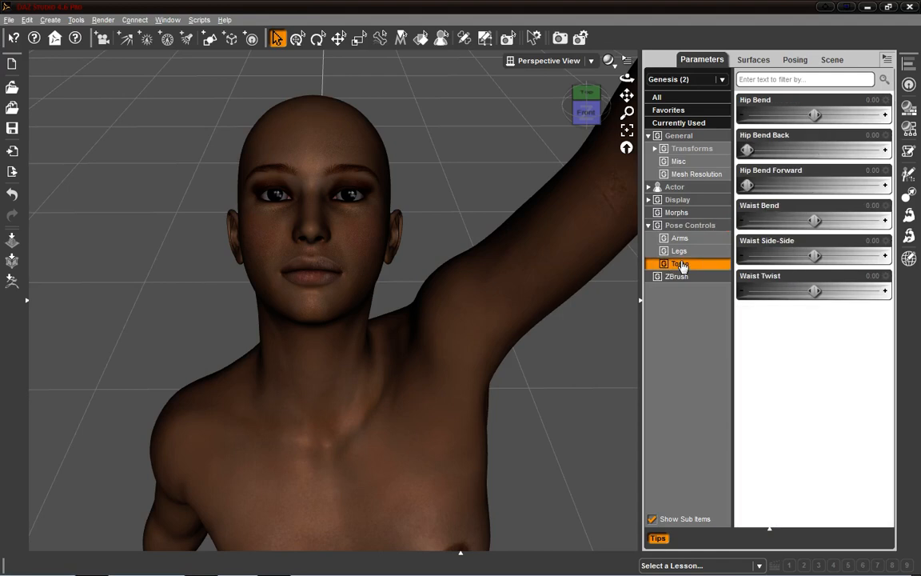
click(681, 252)
click(697, 240)
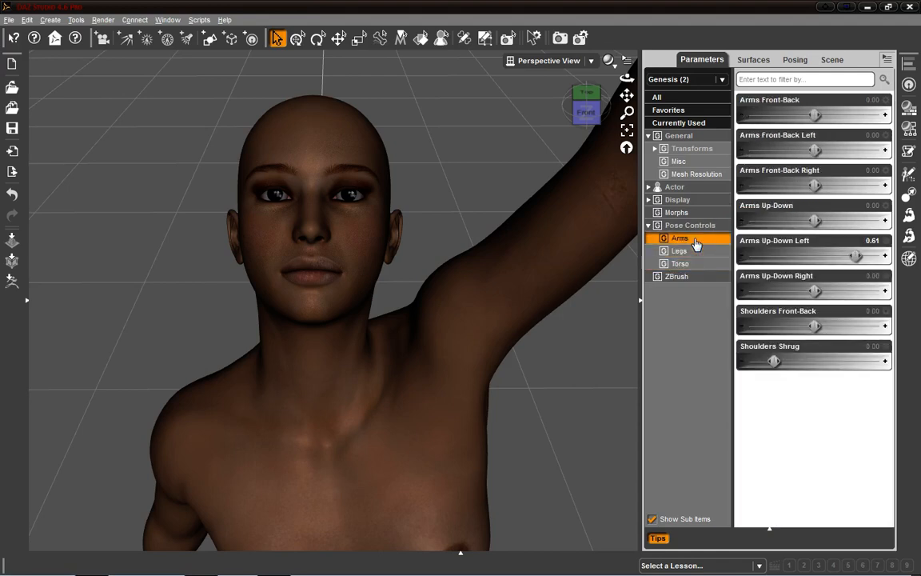
click(678, 227)
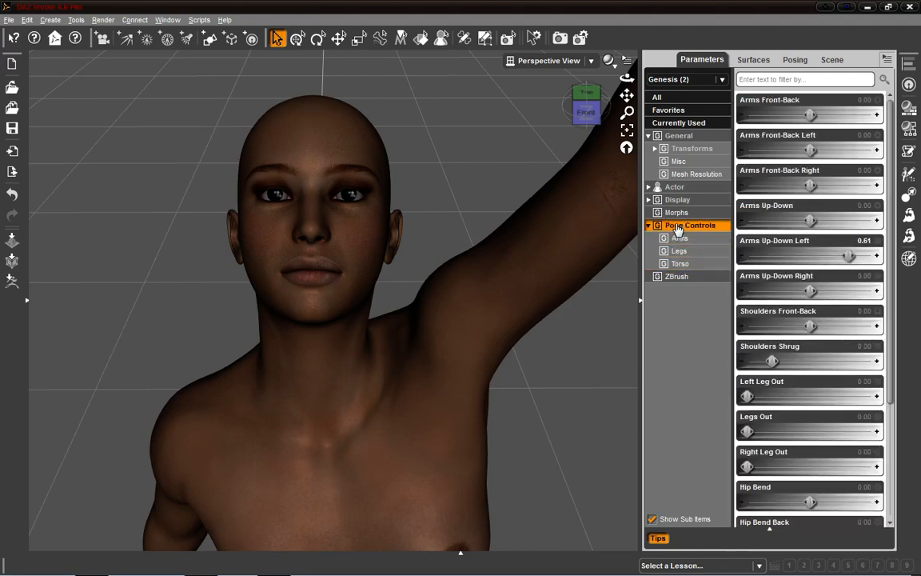
click(681, 240)
click(649, 226)
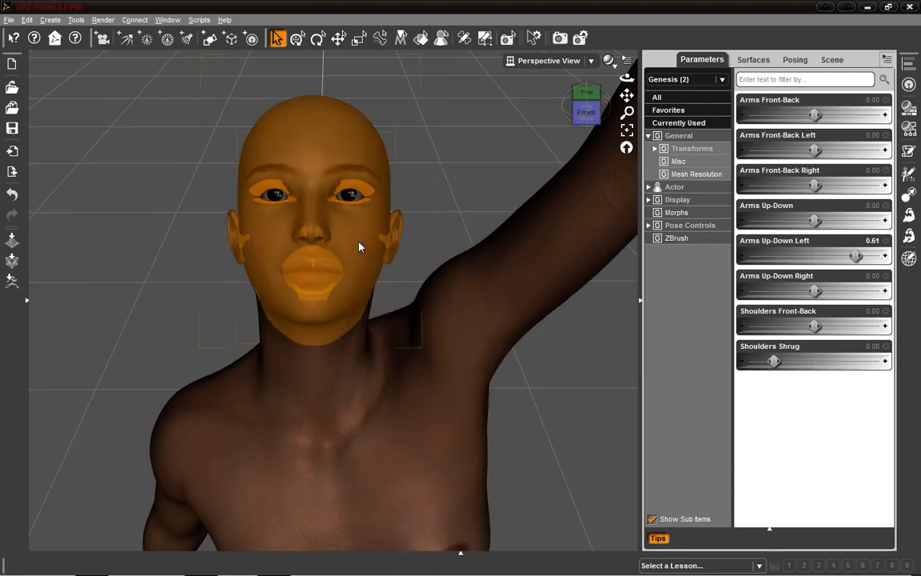
Select the head and look through its Pose Controls, expanding the Head group and opening the Mouth controls.
click(359, 248)
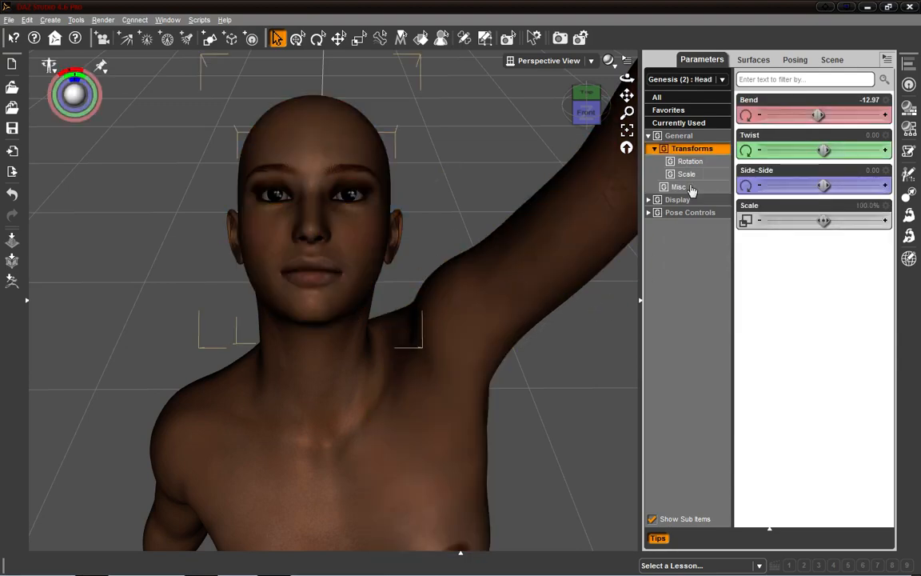
click(657, 213)
double_click(512, 260)
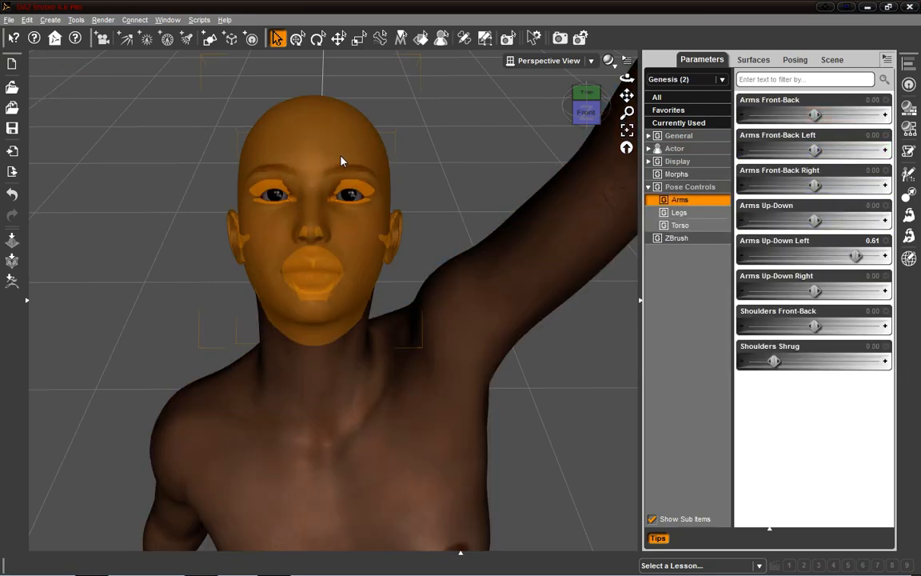
click(340, 161)
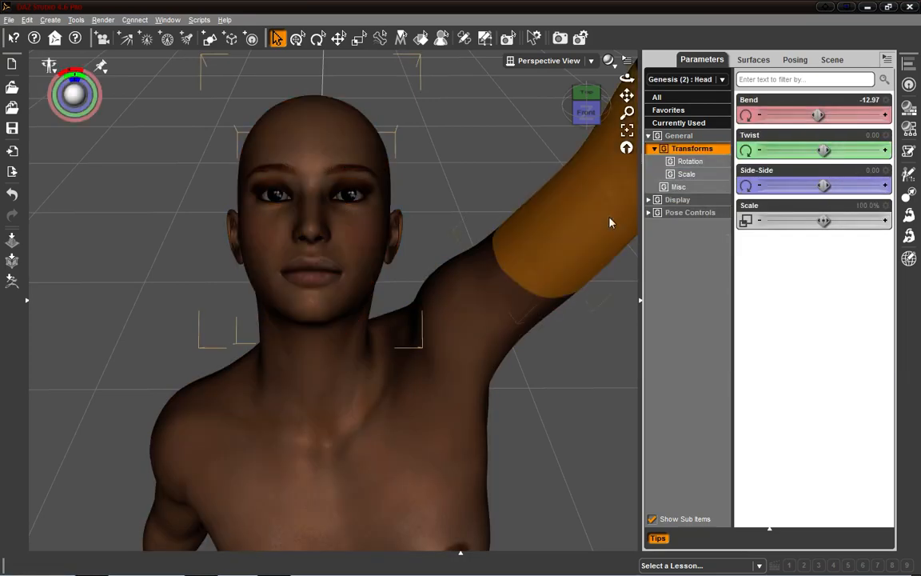
click(658, 214)
click(648, 212)
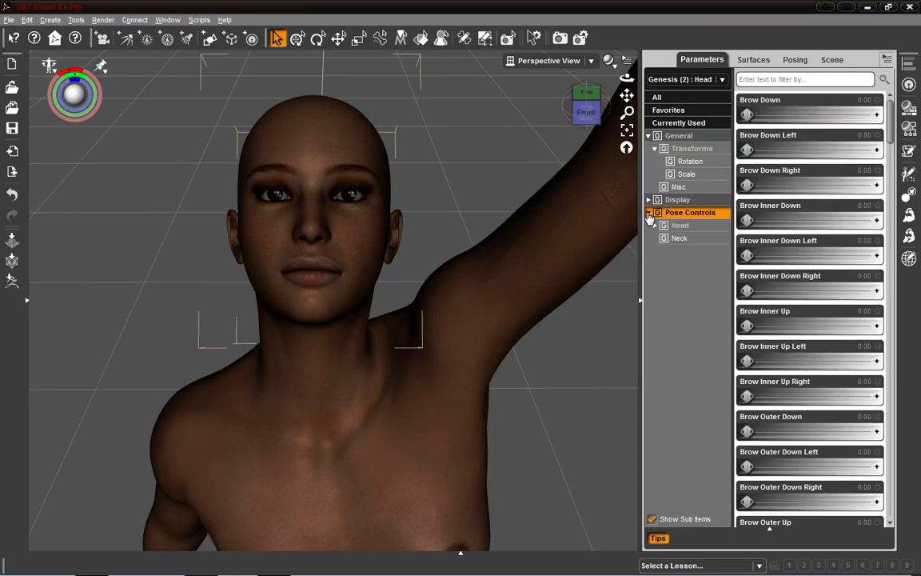
click(677, 226)
click(655, 226)
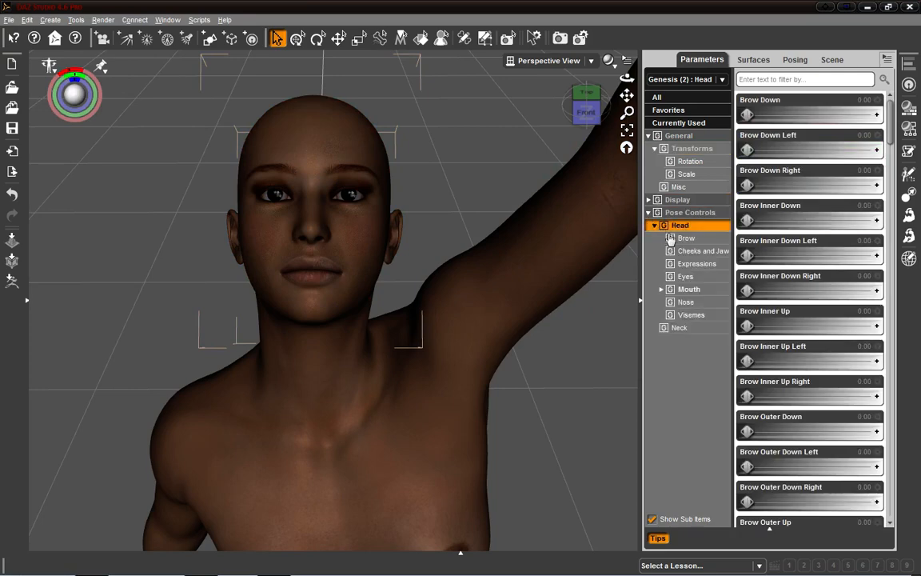
click(688, 290)
Select both eyes and rotate them together so that the gaze points slightly upward.
mouse_move(583, 104)
mouse_down()
mouse_move(560, 112)
mouse_move(641, 78)
mouse_move(588, 111)
mouse_move(596, 96)
mouse_up()
click(335, 188)
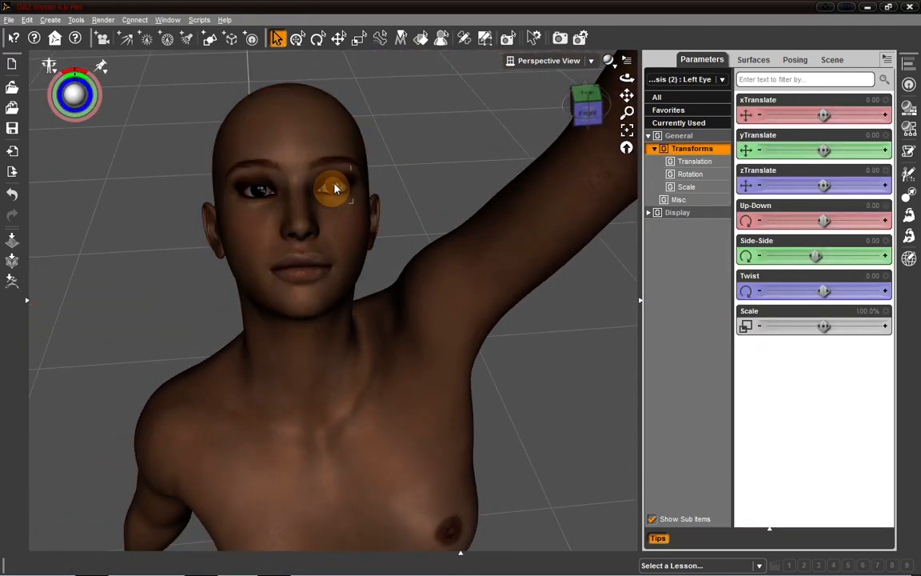
click(263, 195)
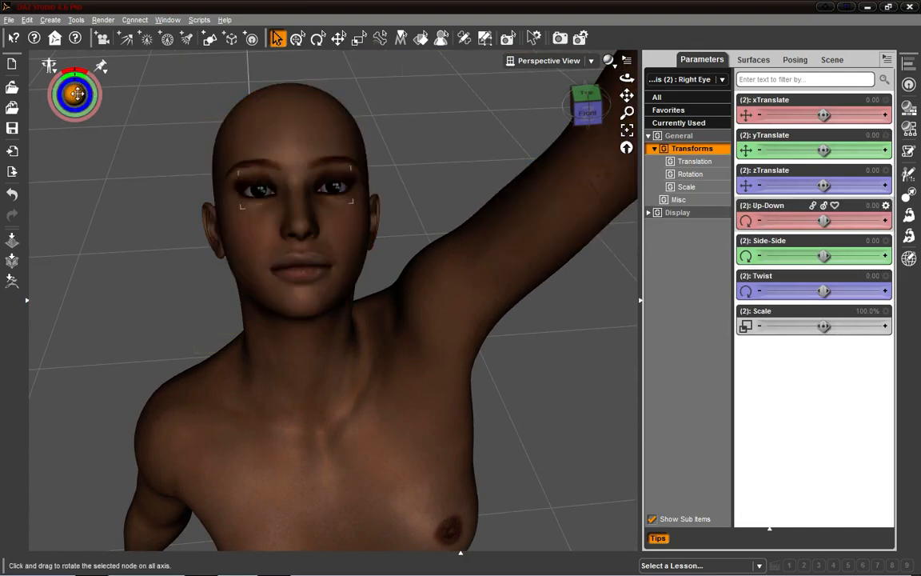
mouse_move(76, 94)
mouse_down()
mouse_move(82, 89)
mouse_move(71, 100)
mouse_move(68, 91)
mouse_move(70, 103)
mouse_move(88, 96)
mouse_move(89, 86)
mouse_move(80, 90)
mouse_up()
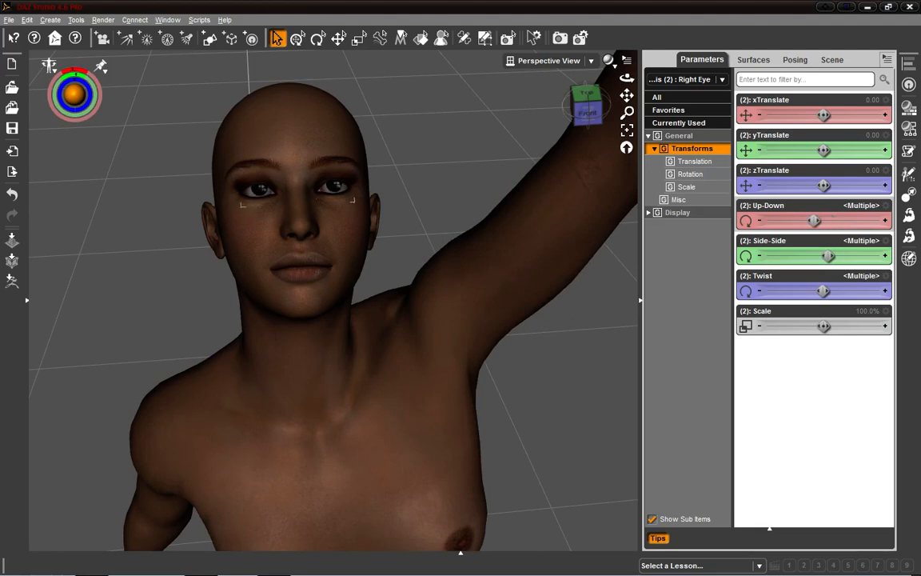
drag(585, 113, 583, 120)
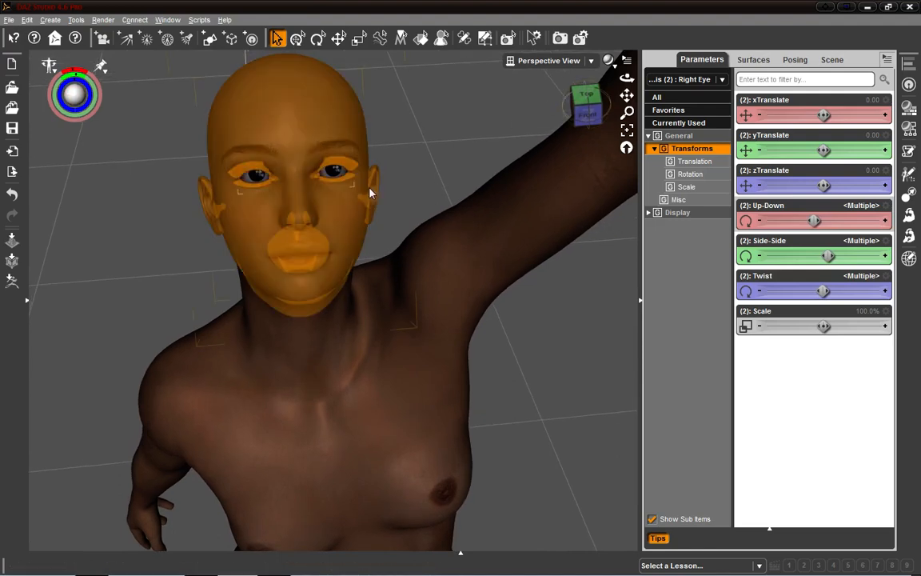
Select the head and try its Eyelids Bottom Down pose control in the Eyes group.
click(339, 233)
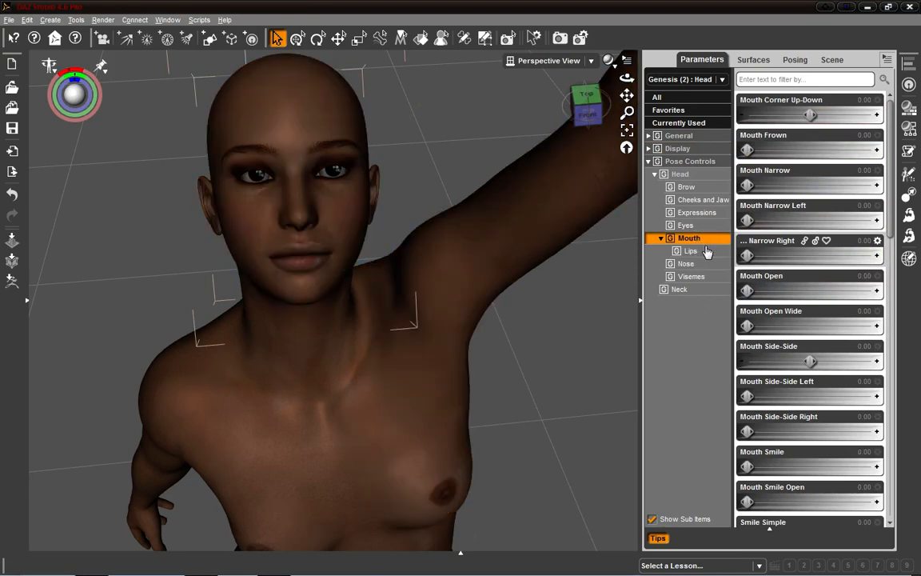
click(688, 225)
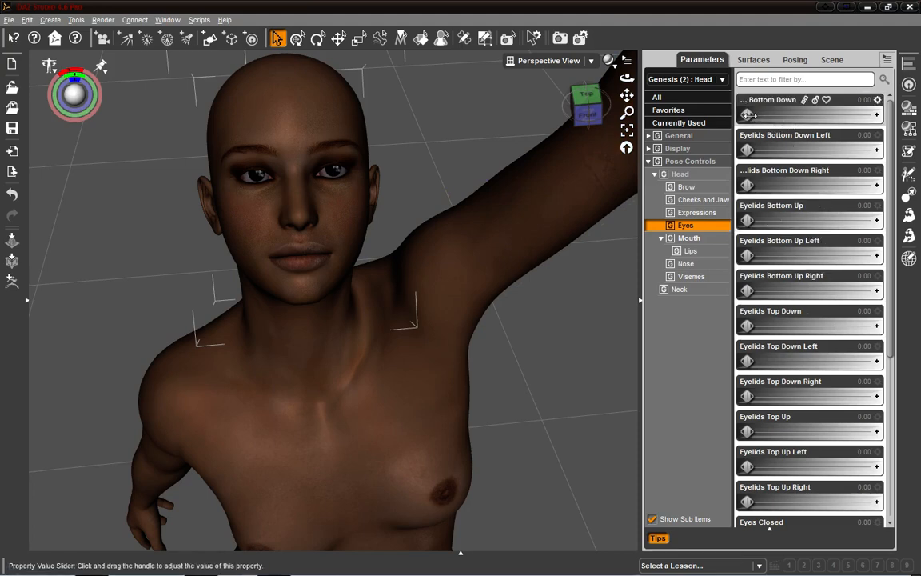
drag(750, 115, 732, 125)
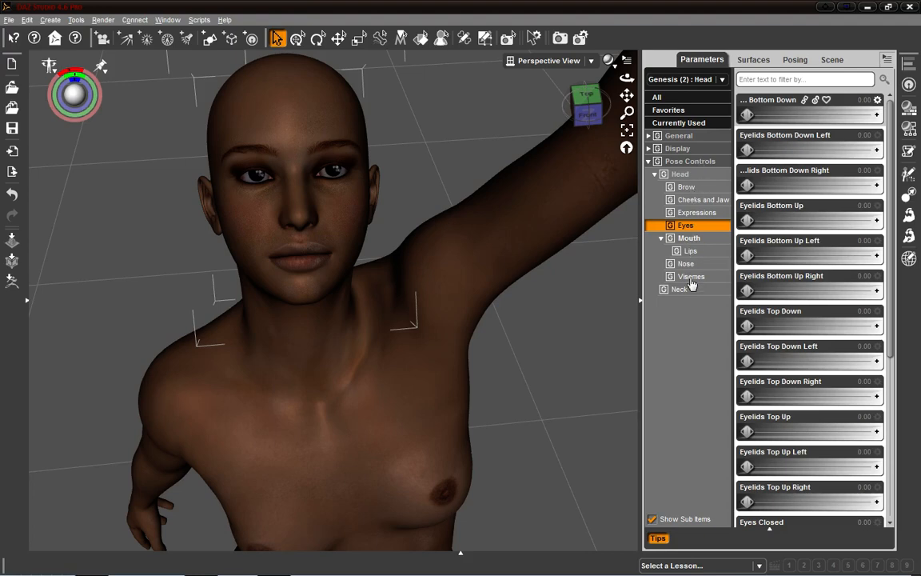
In the head's Brow pose controls, set Brow Down to 0.0051 and Brow Inner Down Right to 0.72.
click(688, 200)
click(686, 188)
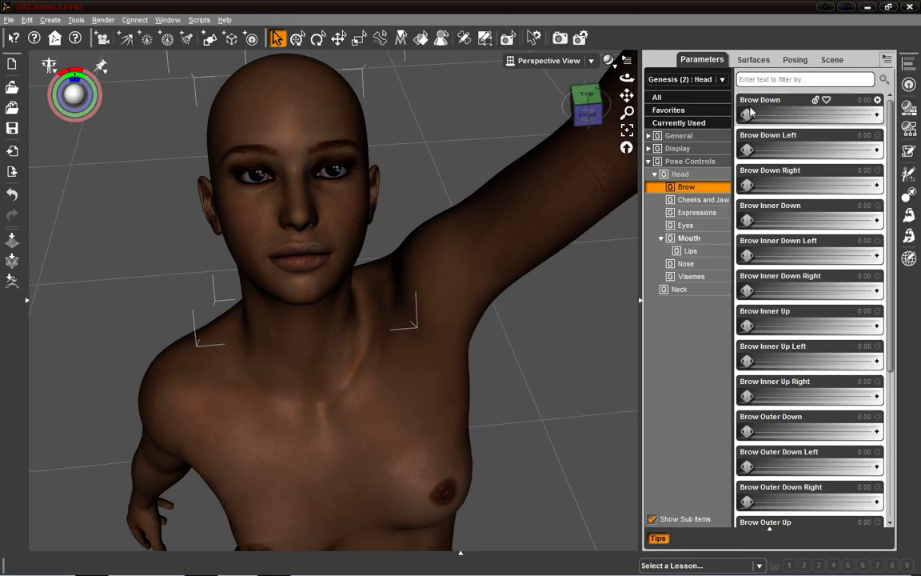
mouse_move(747, 114)
mouse_down()
mouse_move(765, 114)
mouse_move(731, 115)
mouse_move(752, 116)
mouse_up()
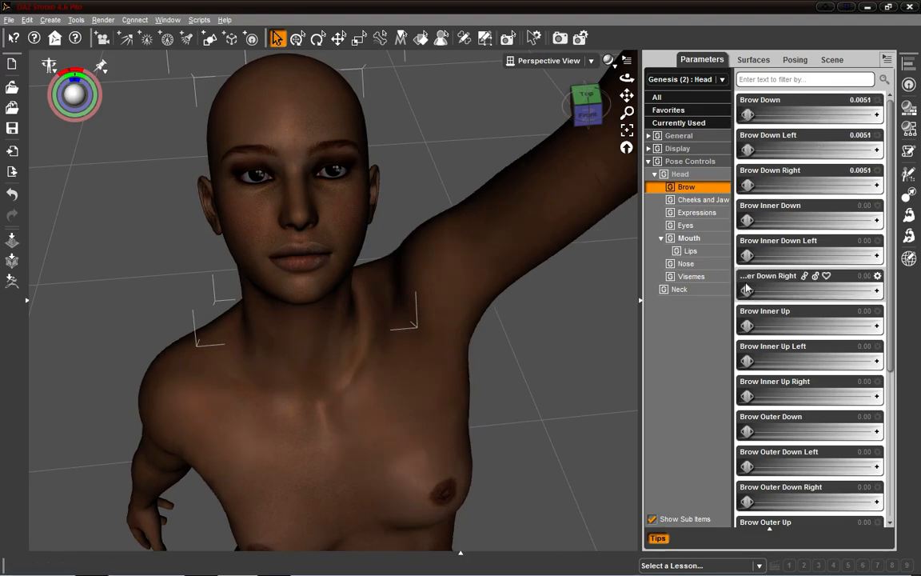
drag(747, 290, 840, 307)
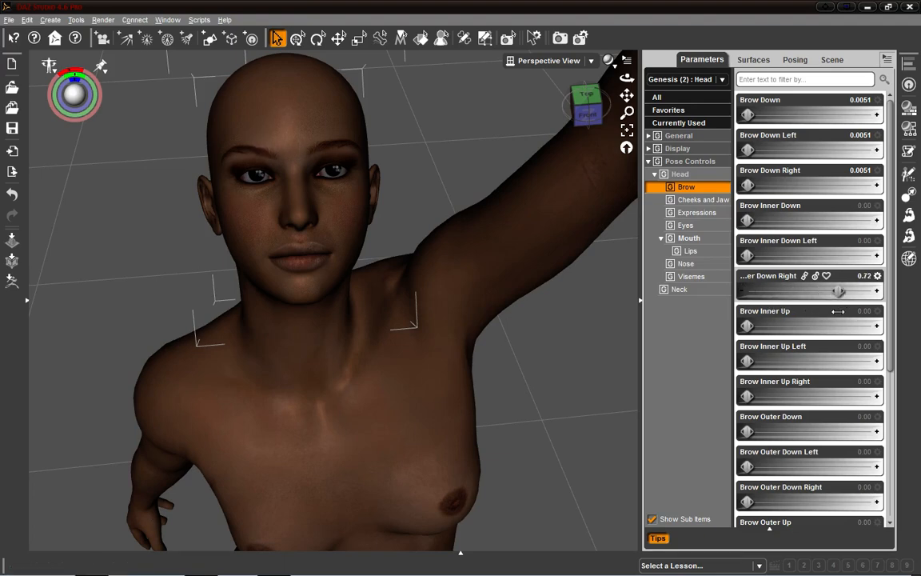
drag(838, 306, 835, 306)
Raise the outer part of the left eyebrow by setting Brow Outer Up Left to 1.00.
scroll(823, 312, down, 3)
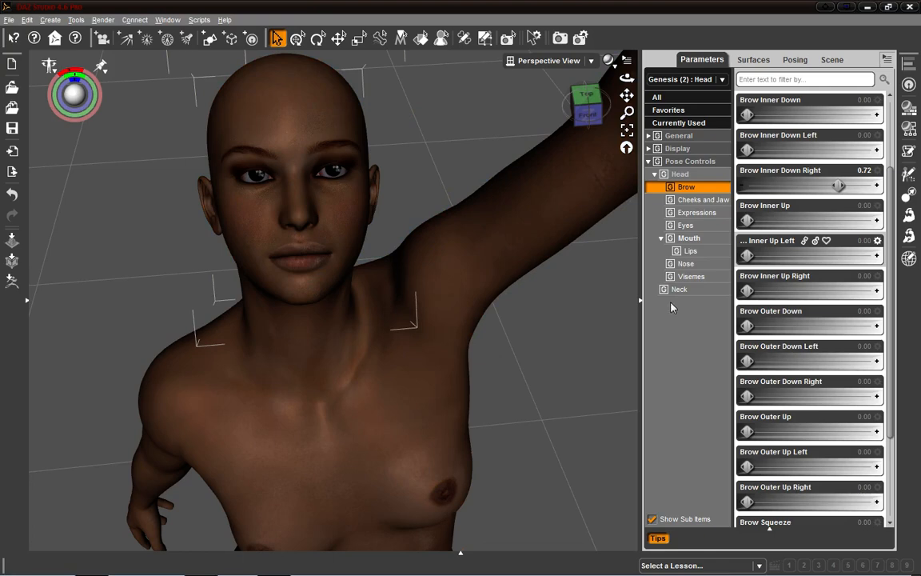
scroll(822, 369, down, 3)
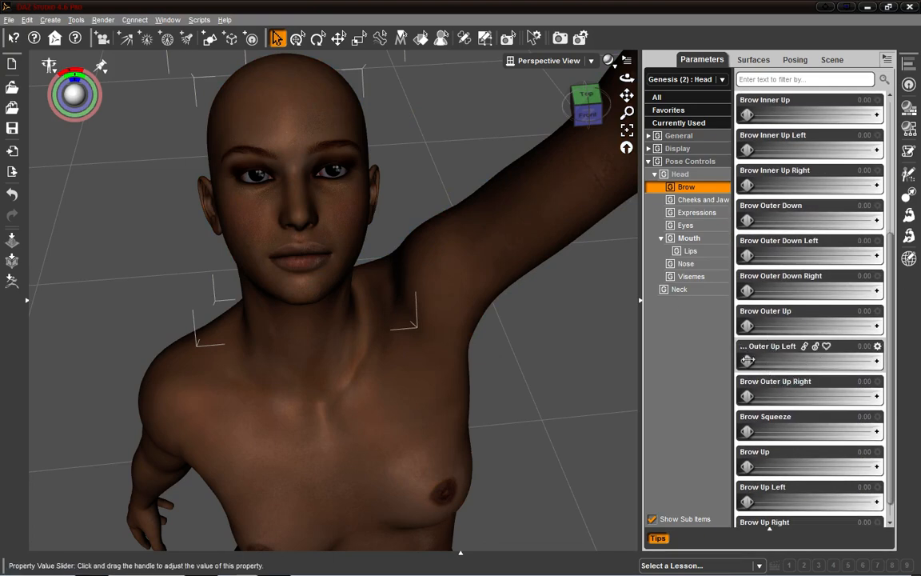
click(773, 358)
drag(773, 359, 878, 359)
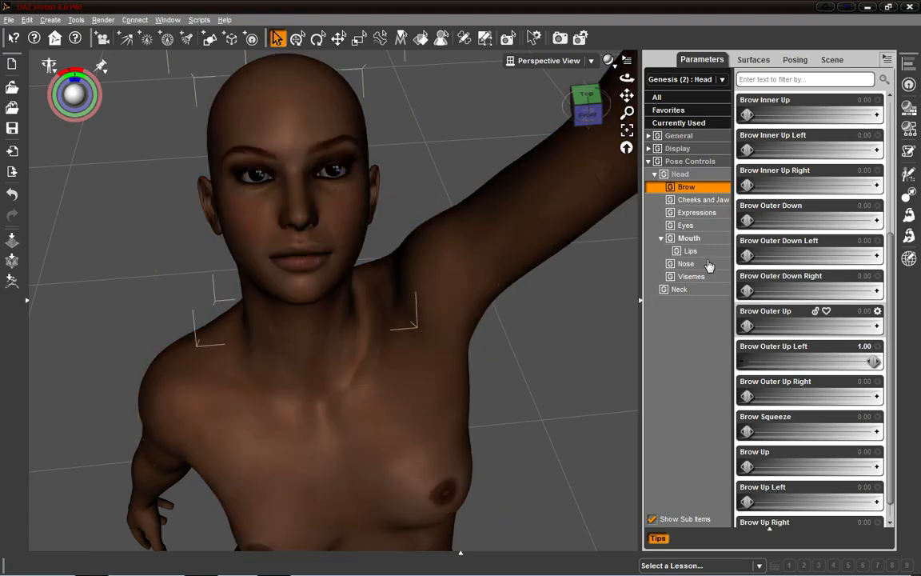
Raise both upper eyelids by setting Eyelids Top Up to 0.31 in the head's Eyes pose controls.
click(687, 225)
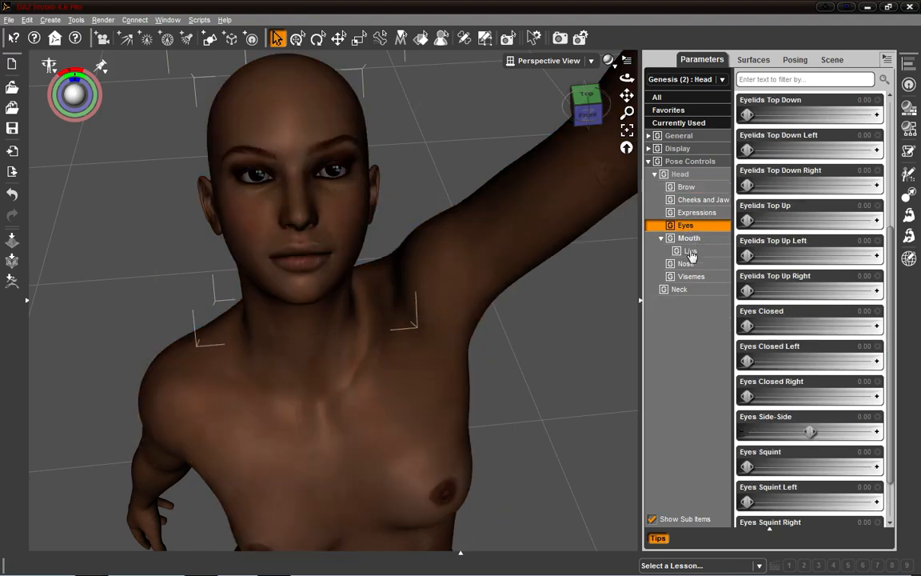
click(688, 330)
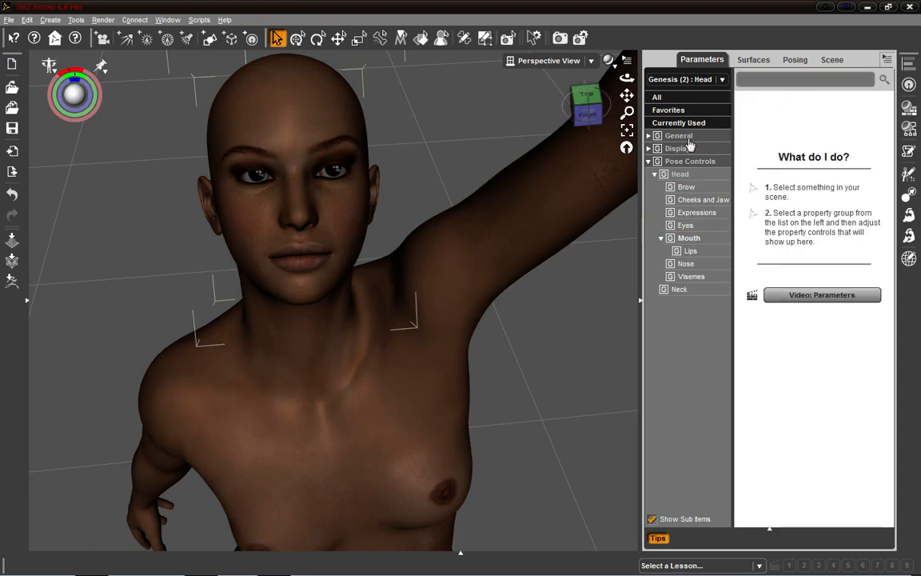
click(688, 226)
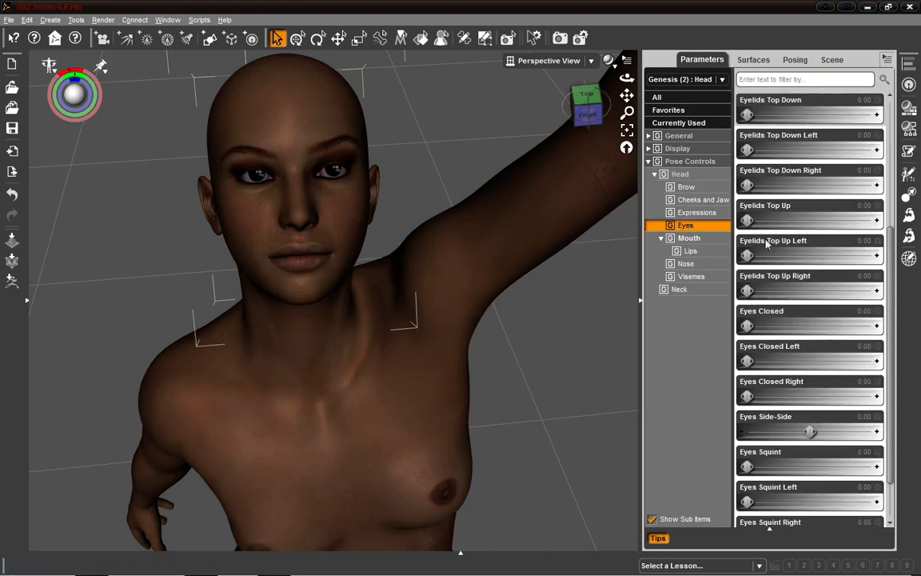
drag(749, 117, 724, 124)
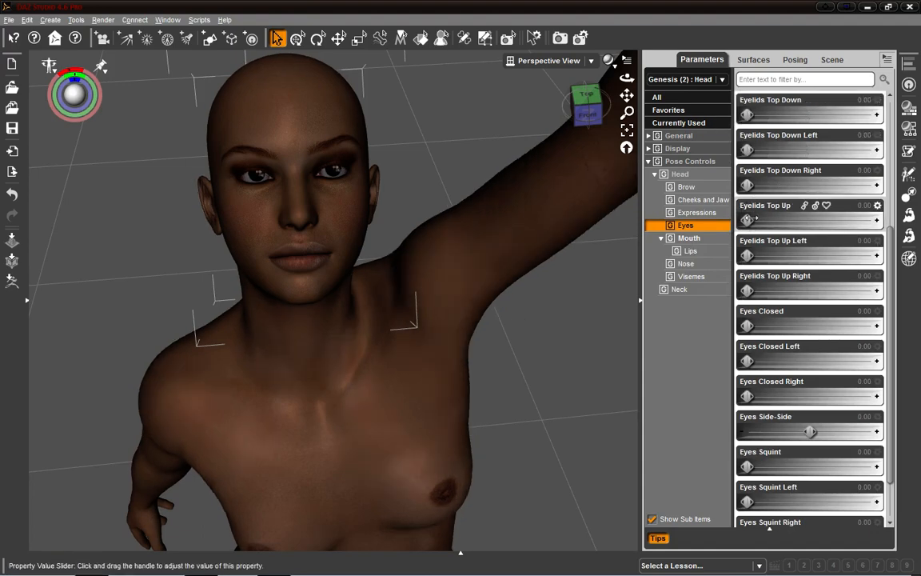
drag(747, 220, 787, 219)
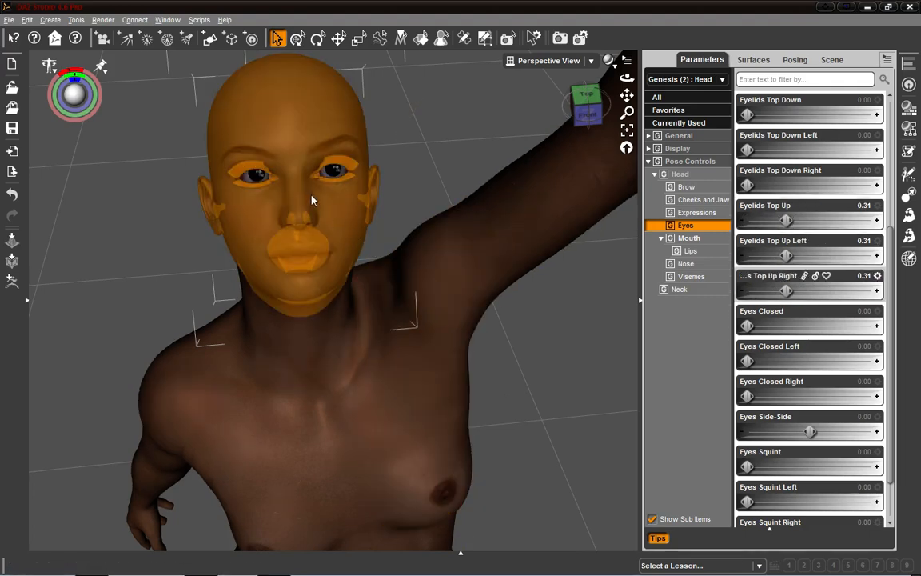
Reselect the head and set its Angry expression pose control to 0.17.
click(508, 235)
click(330, 197)
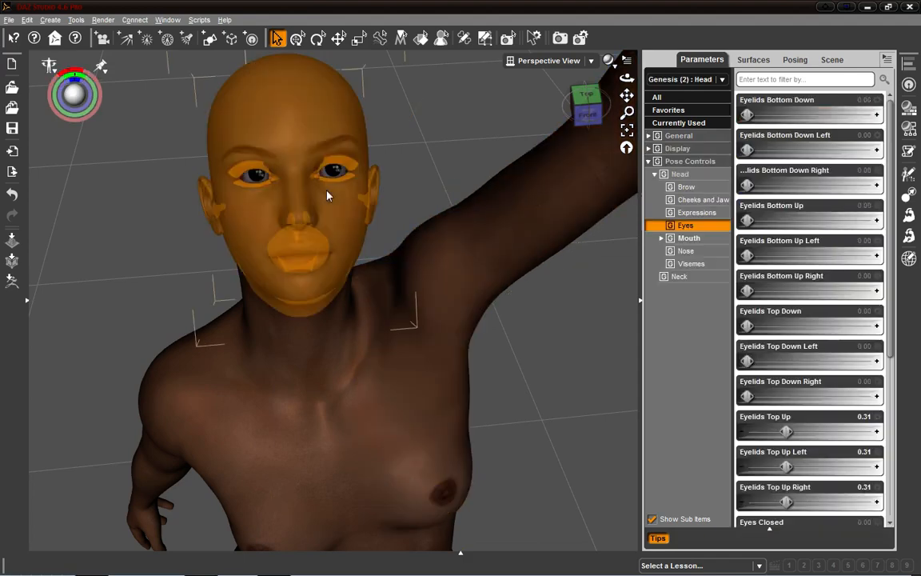
click(697, 212)
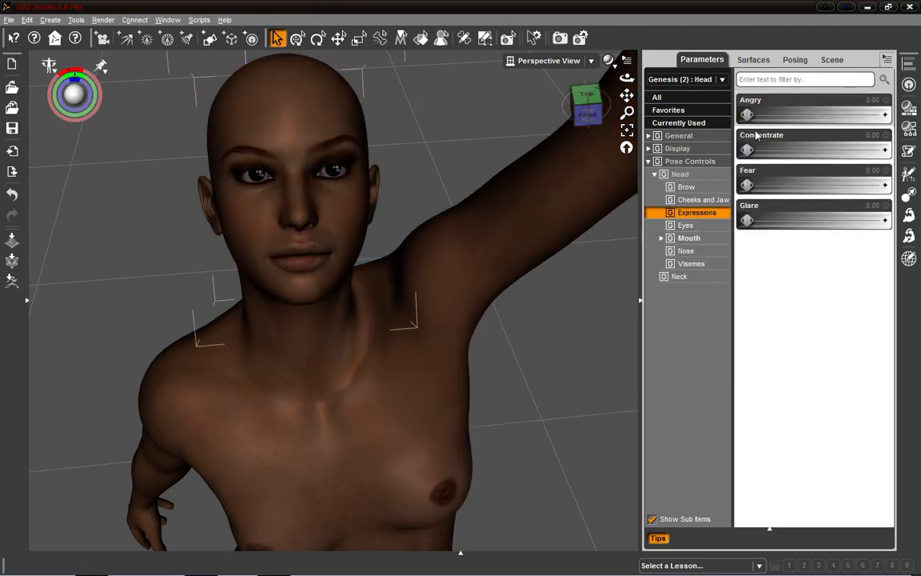
drag(753, 113, 705, 111)
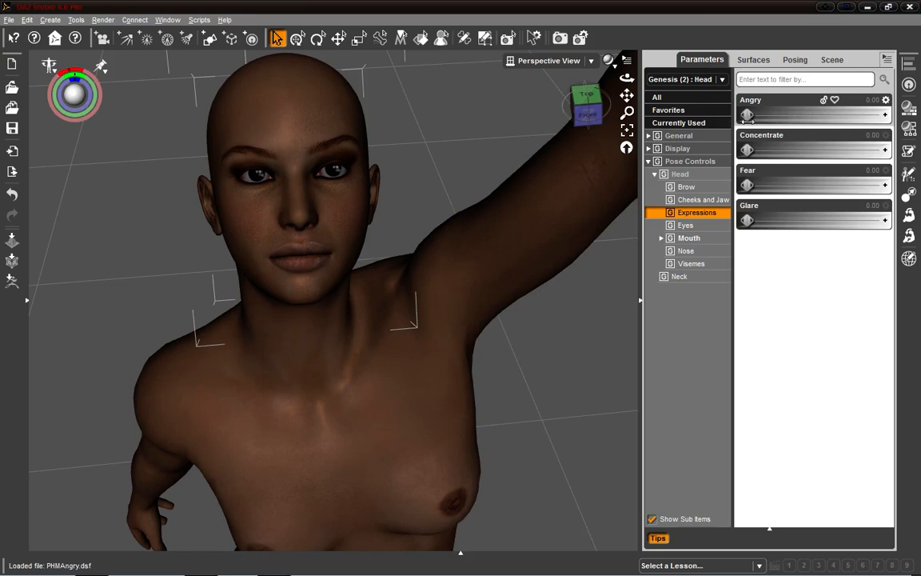
drag(748, 115, 772, 116)
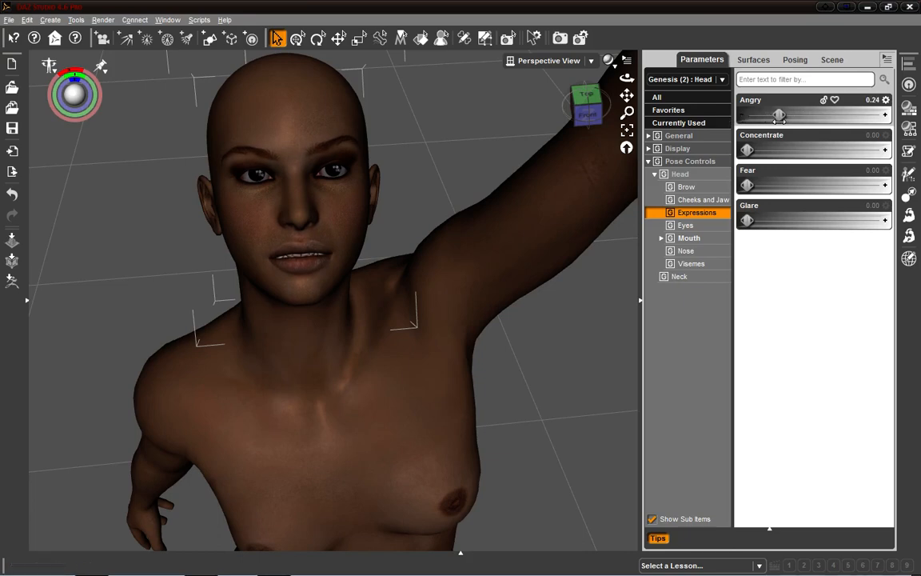
drag(779, 117, 749, 150)
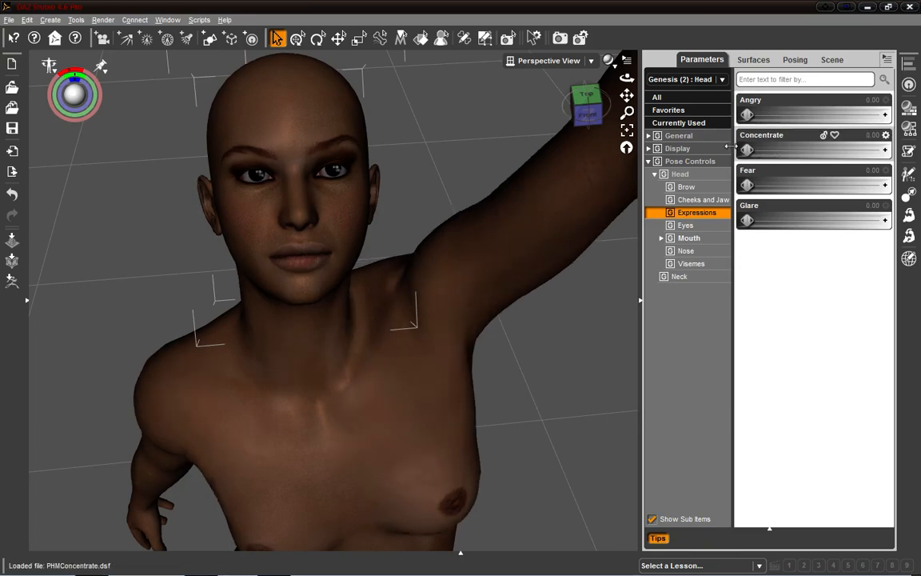
drag(747, 114, 749, 114)
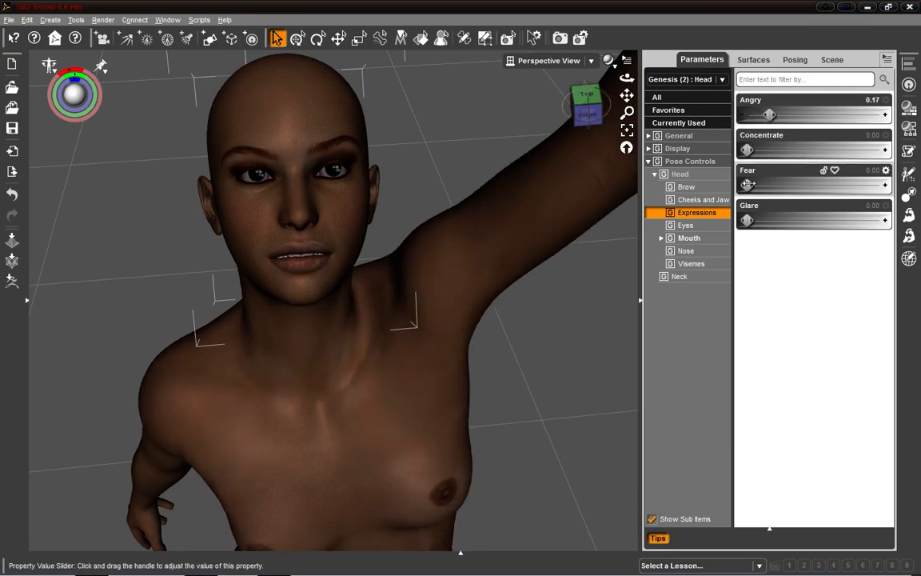
Add a Concentrate expression of 0.21 to the head.
mouse_move(747, 184)
mouse_down()
mouse_move(776, 185)
mouse_move(747, 184)
mouse_up()
drag(746, 149, 749, 149)
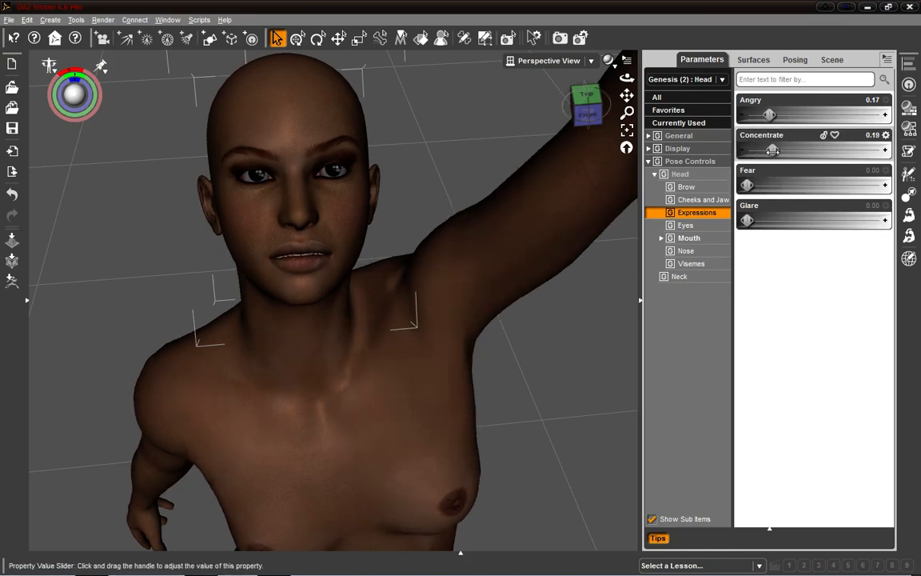
drag(772, 150, 775, 150)
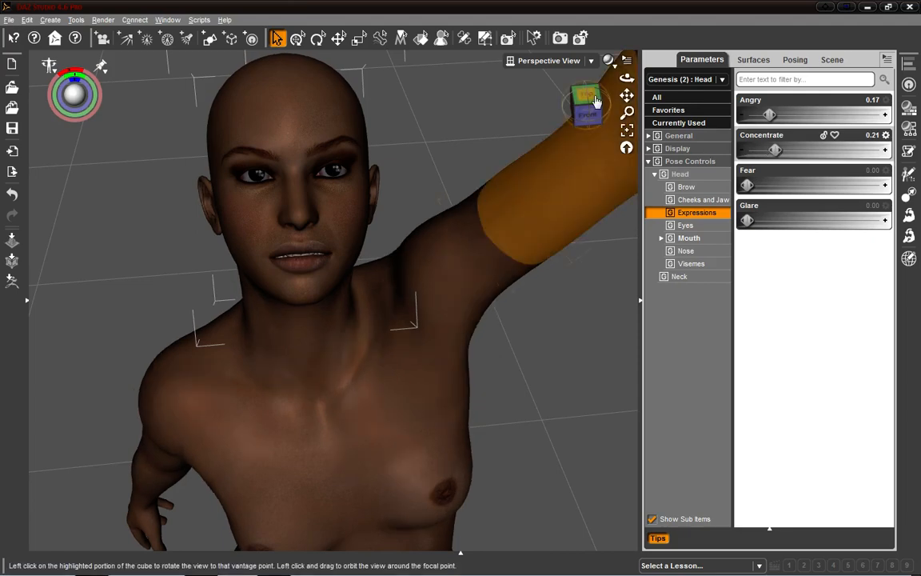
mouse_move(588, 96)
mouse_down()
mouse_move(611, 99)
mouse_move(589, 97)
mouse_up()
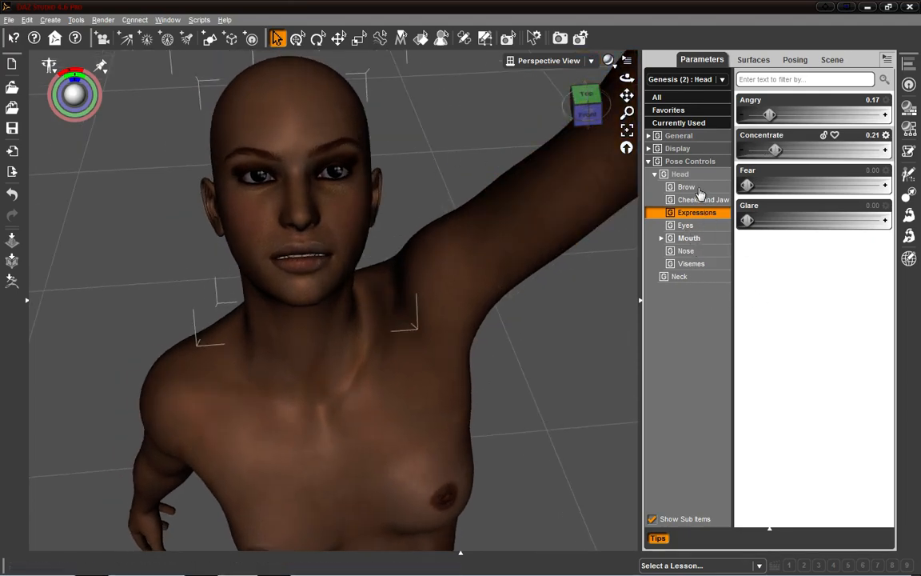
In the head's Lips pose controls, set Lip Bottom Down Left to 0.89 and Lip Bottom Down Right to 0.15.
click(691, 239)
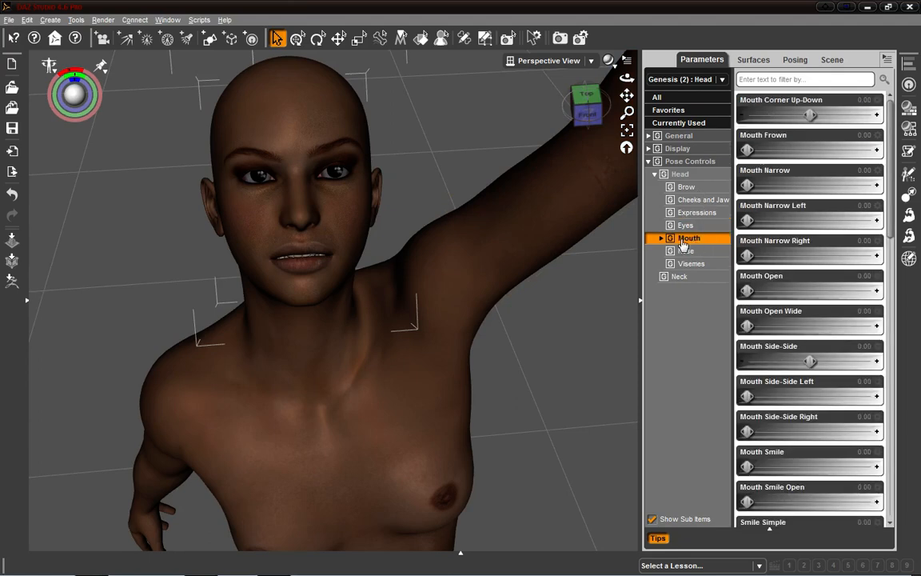
click(661, 239)
click(695, 252)
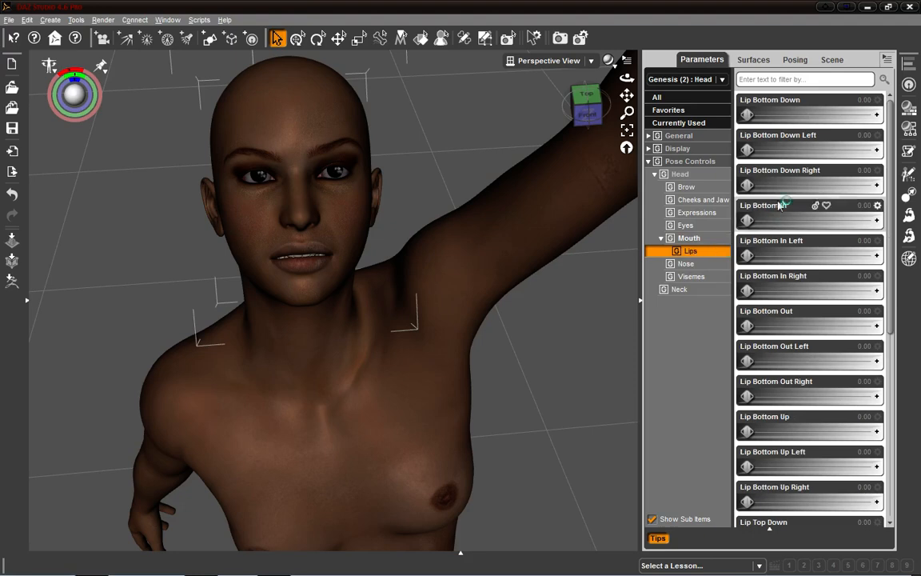
drag(747, 185, 789, 186)
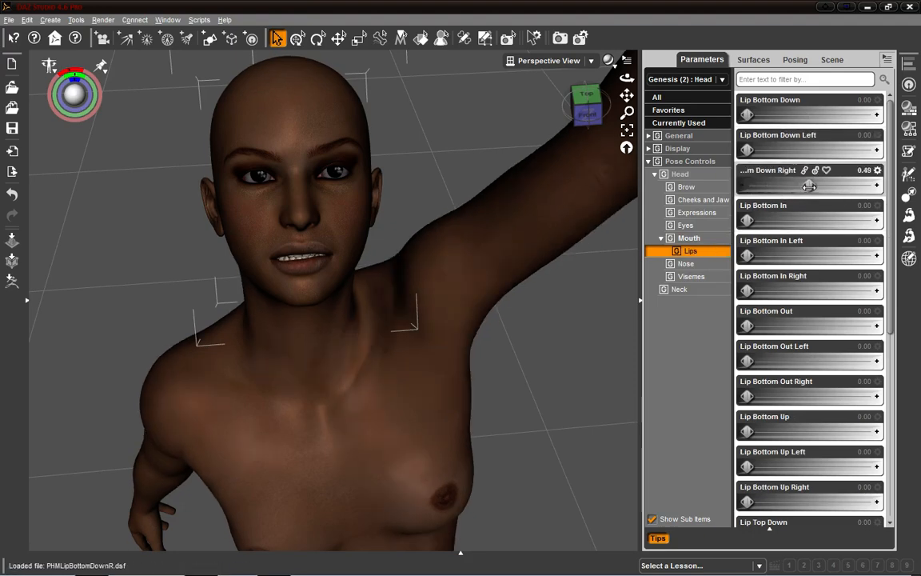
drag(810, 185, 807, 150)
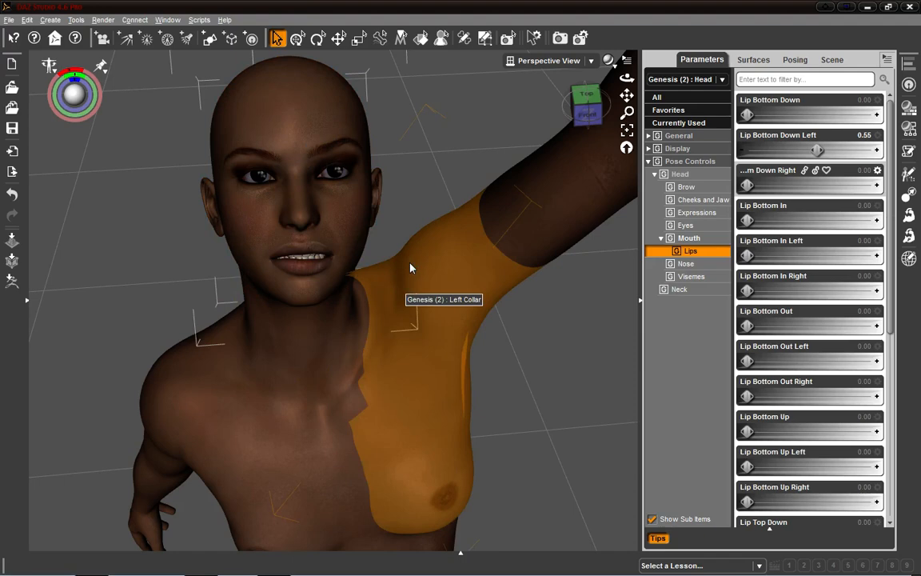
mouse_move(592, 104)
mouse_down()
mouse_move(559, 108)
mouse_move(600, 107)
mouse_move(575, 109)
mouse_move(596, 128)
mouse_move(589, 108)
mouse_up()
click(590, 104)
drag(821, 149, 858, 150)
drag(747, 185, 748, 185)
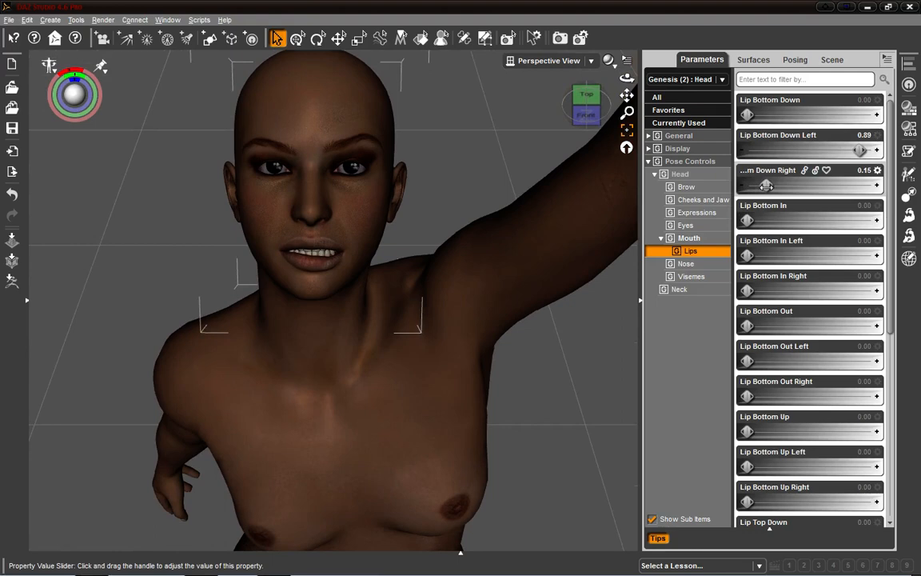
Raise the upper lip by setting Lip Top Up to 0.28, and check the mouth from the side.
scroll(810, 381, down, 5)
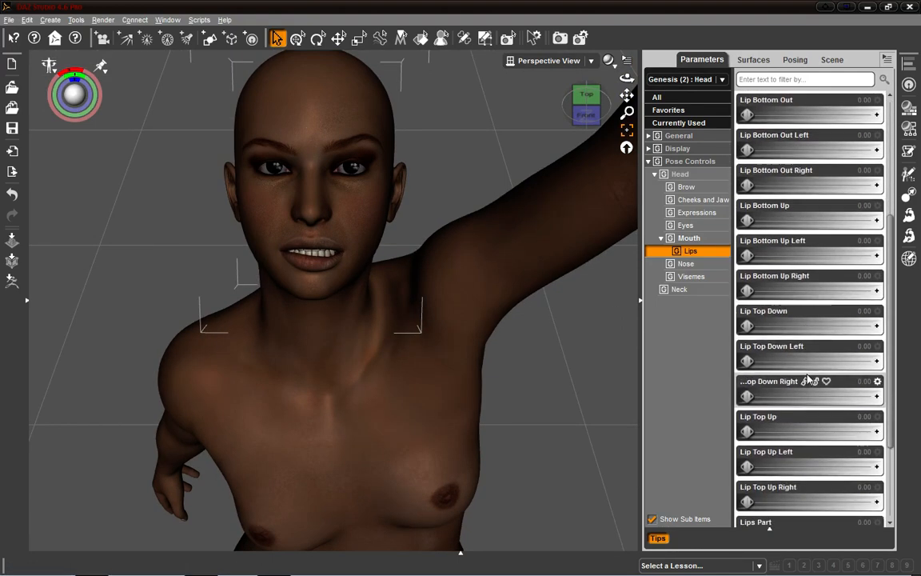
scroll(810, 381, down, 3)
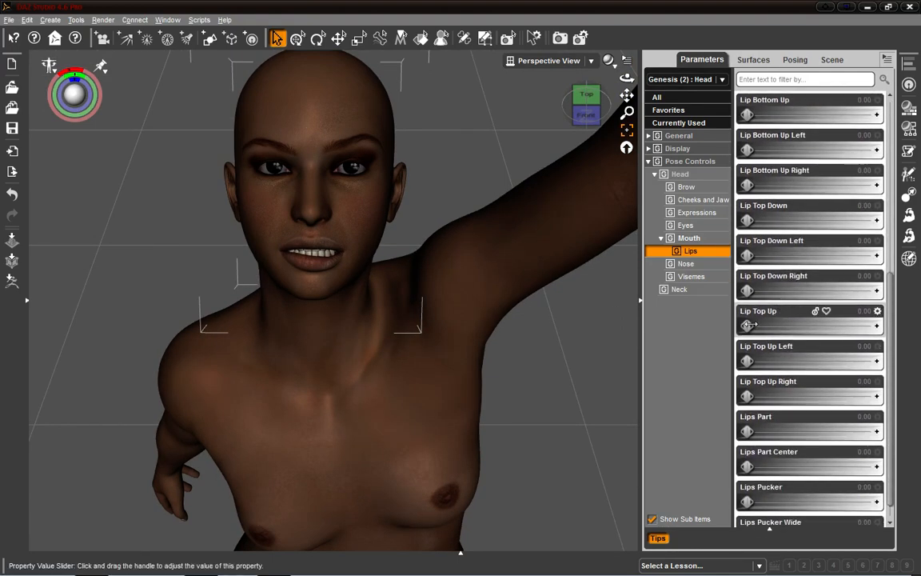
drag(750, 324, 784, 324)
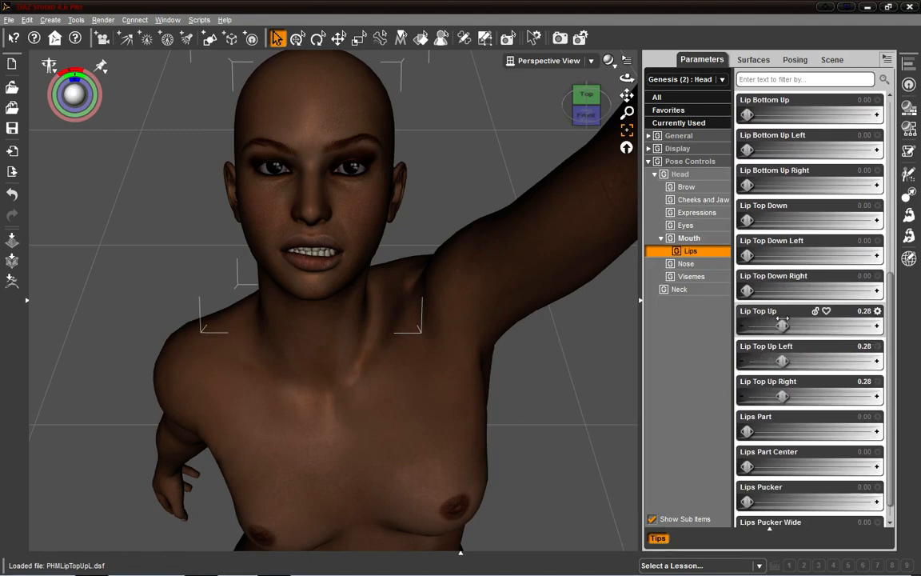
click(598, 105)
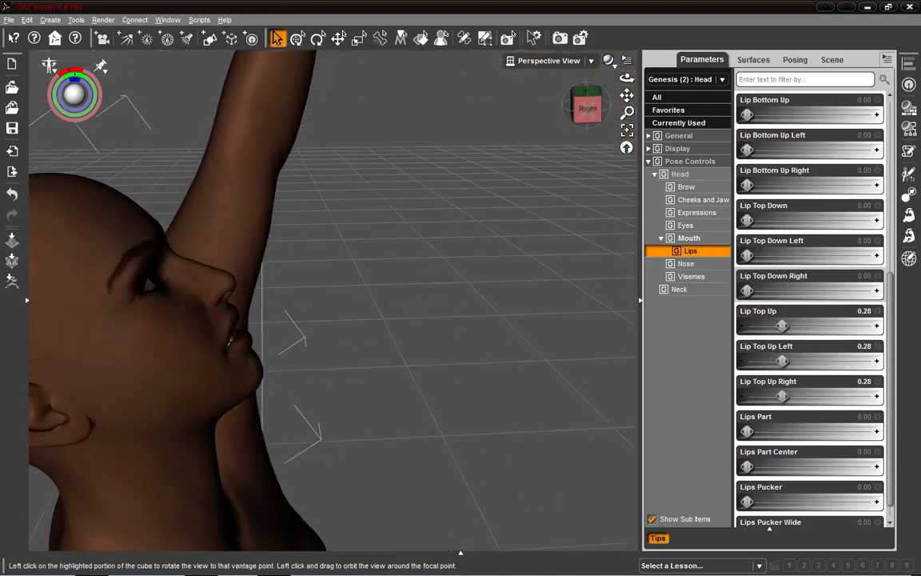
drag(591, 105, 526, 144)
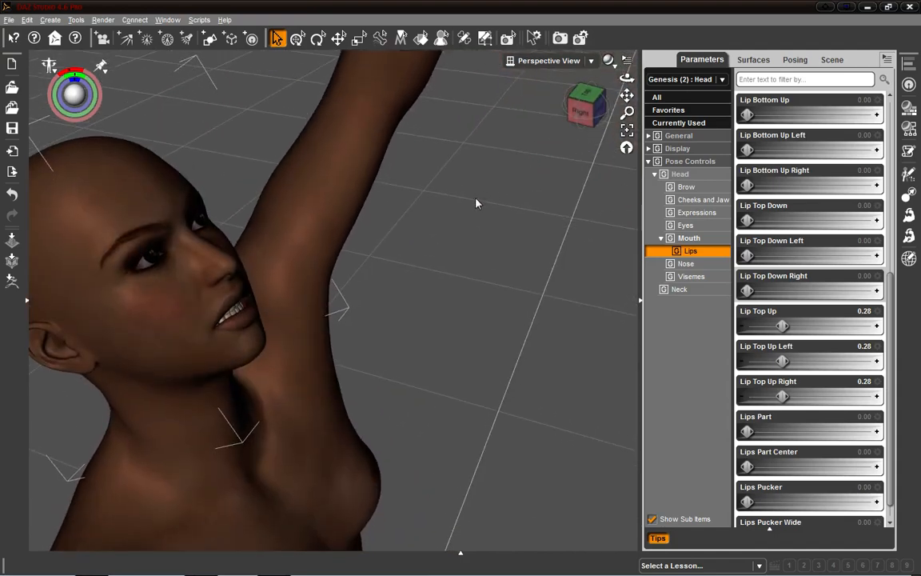
scroll(476, 200, down, 5)
scroll(475, 198, up, 5)
drag(585, 109, 456, 130)
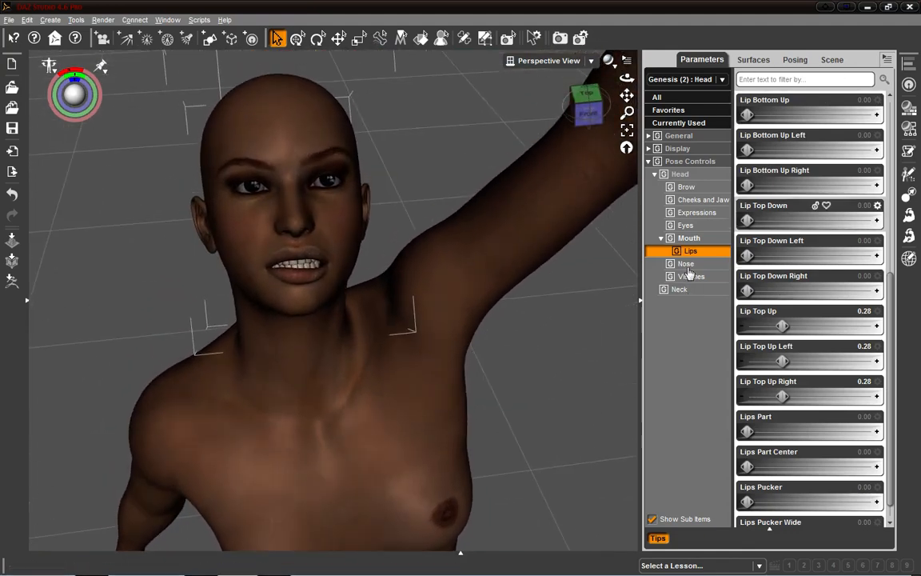
Select the whole Genesis figure and set its ZBrush morph Noze Scrunch to 80%.
click(649, 161)
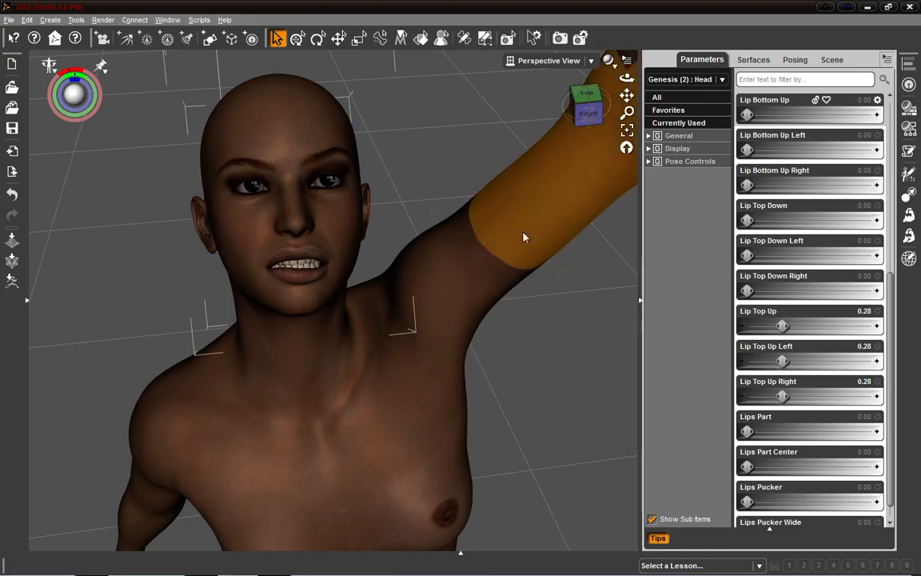
double_click(479, 246)
click(678, 277)
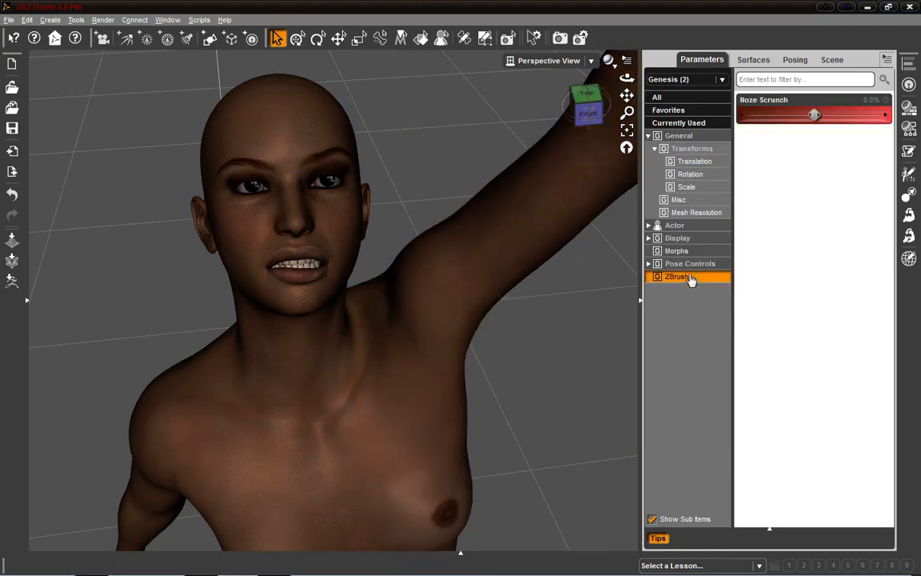
drag(814, 114, 838, 124)
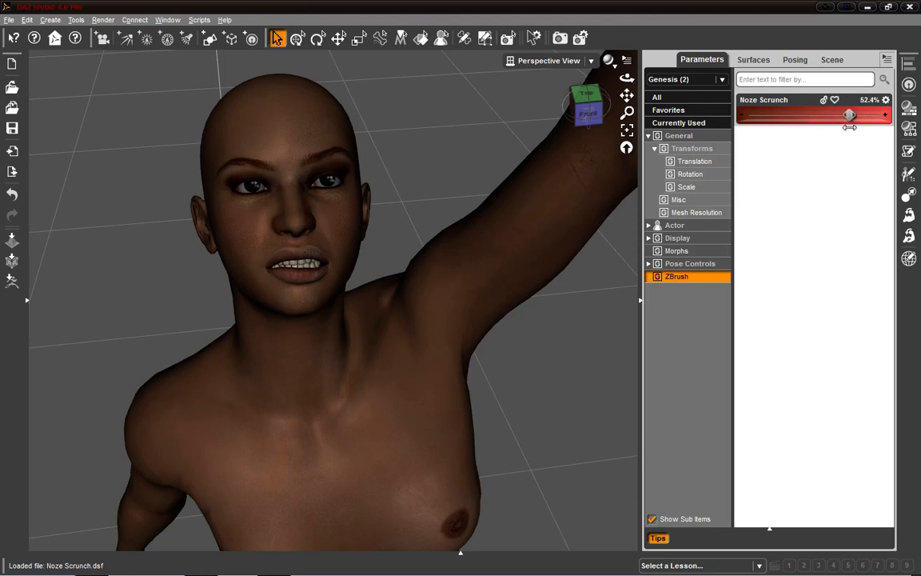
drag(598, 119, 598, 148)
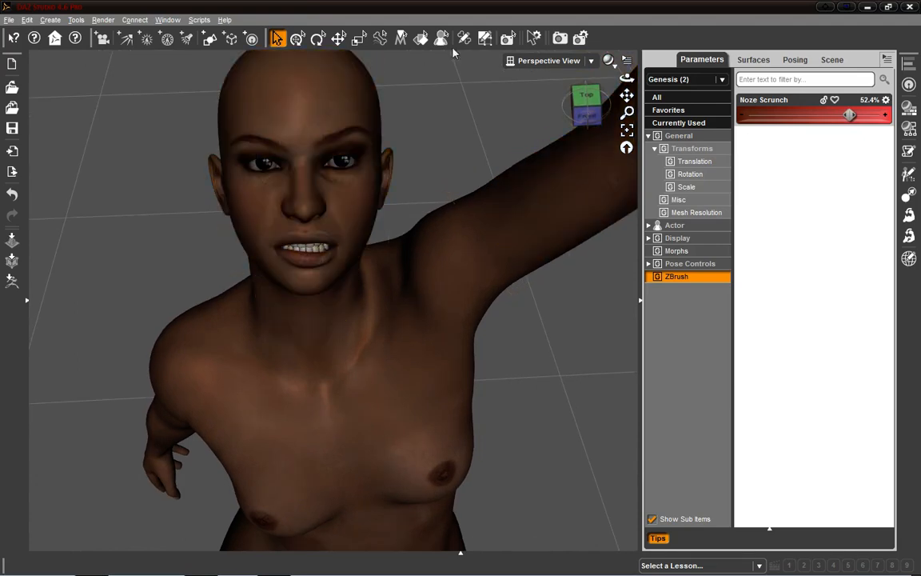
click(508, 39)
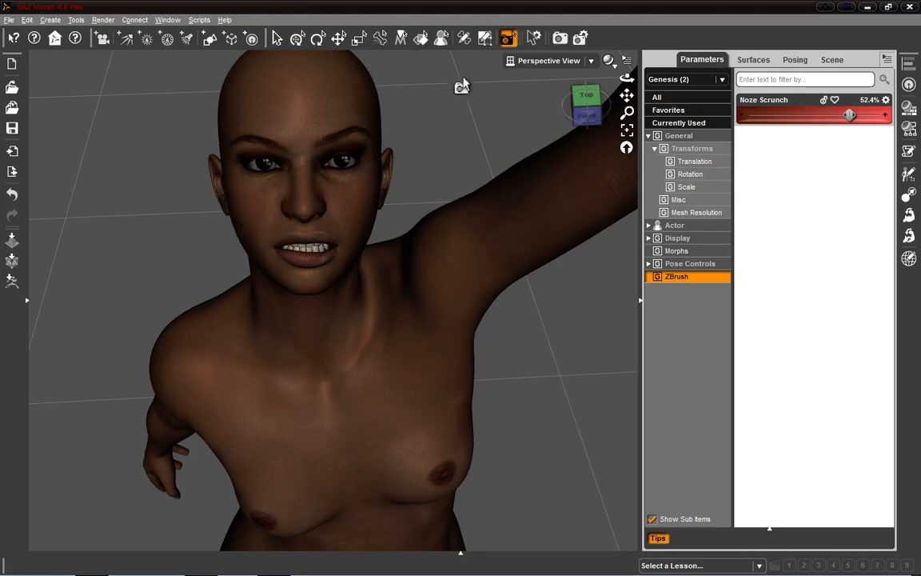
click(277, 38)
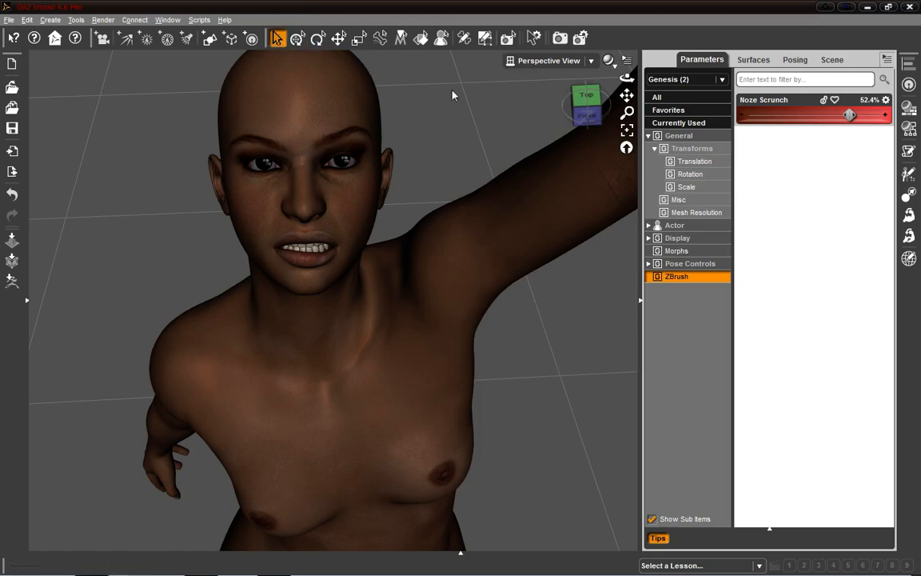
drag(848, 117, 820, 113)
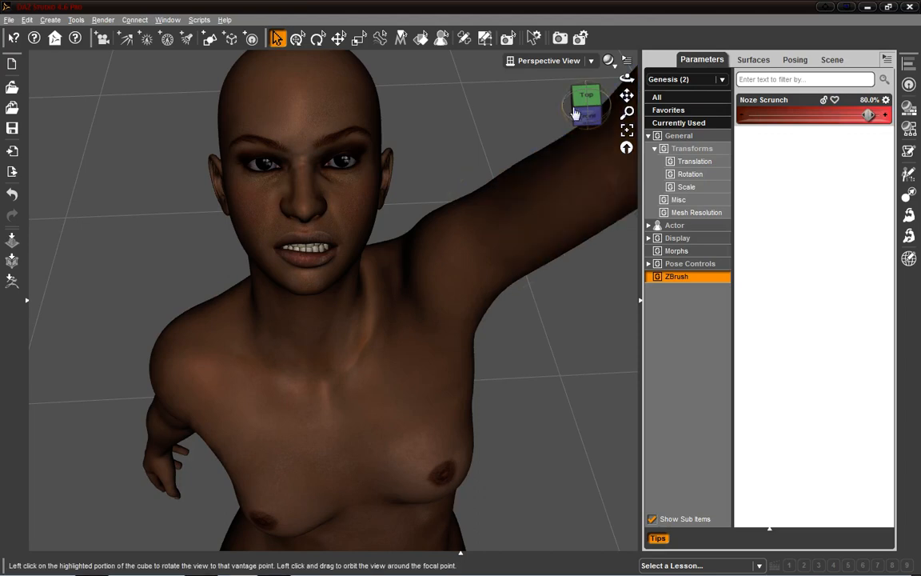
mouse_move(590, 117)
mouse_down()
mouse_move(588, 131)
mouse_move(616, 102)
mouse_move(577, 126)
mouse_move(606, 110)
mouse_up()
scroll(562, 206, up, 4)
scroll(568, 206, down, 10)
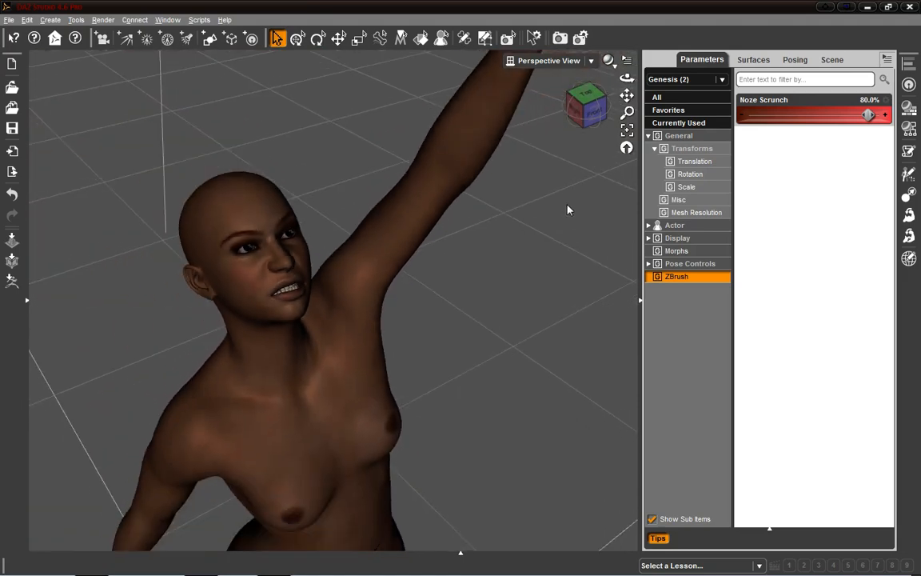
mouse_move(588, 110)
mouse_down()
mouse_move(584, 97)
mouse_move(587, 104)
mouse_up()
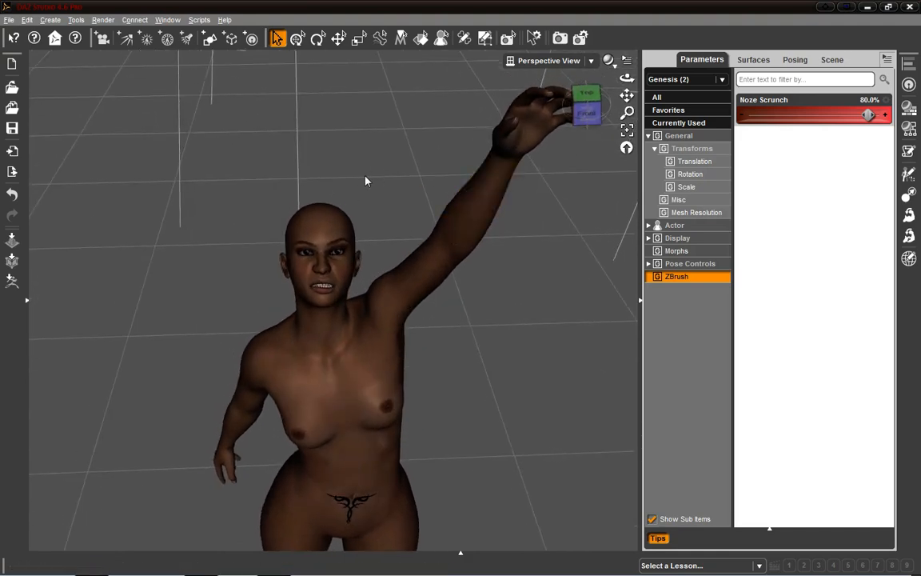
Find Jewell Hair among all available hair items and load it onto the figure's head.
click(27, 300)
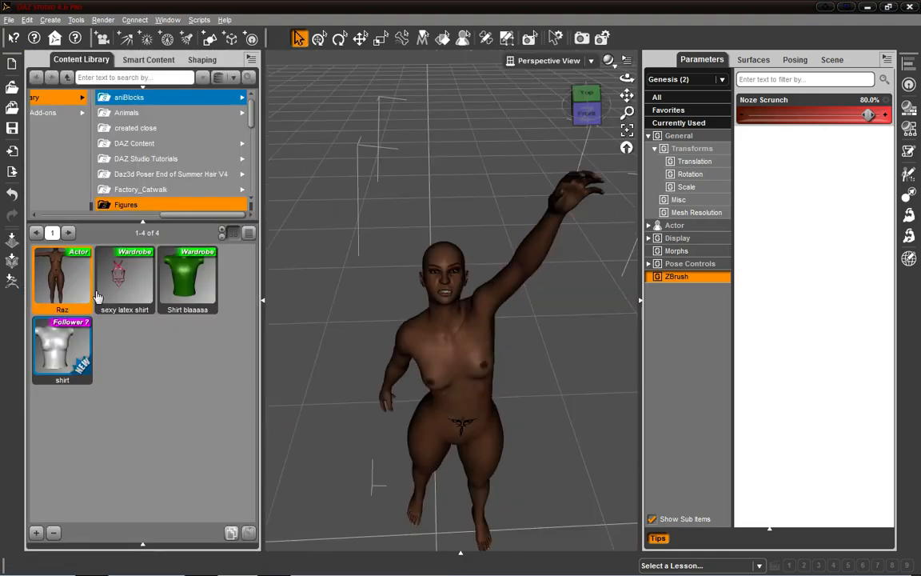
click(134, 61)
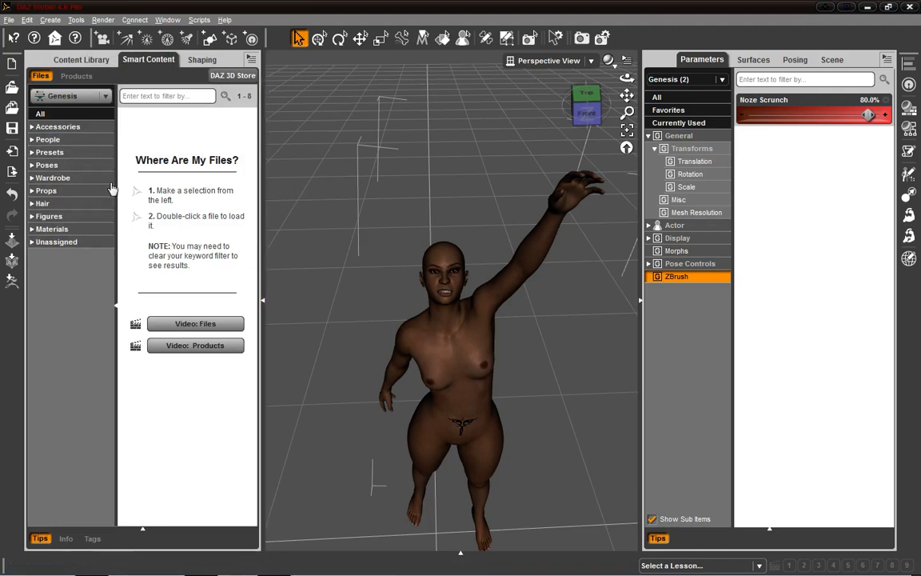
click(60, 141)
click(58, 164)
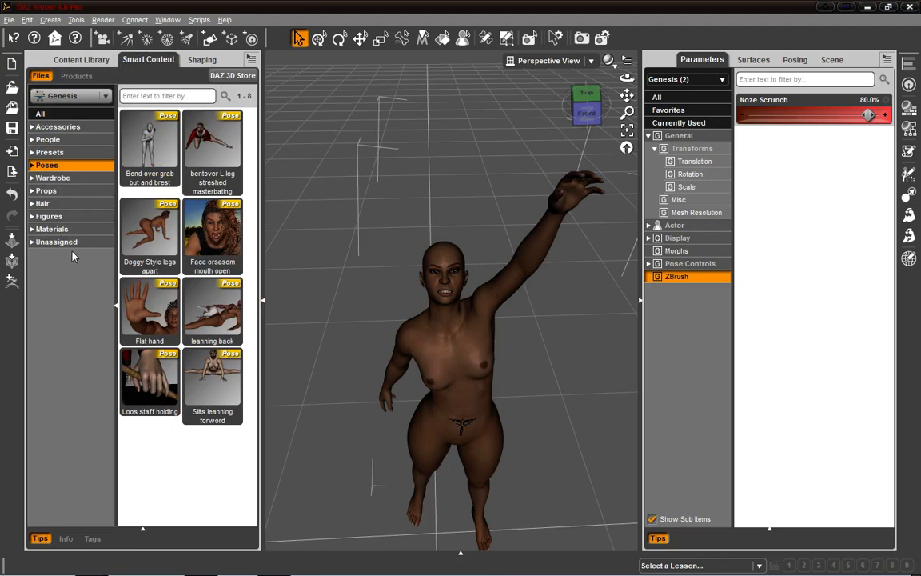
click(66, 230)
click(68, 204)
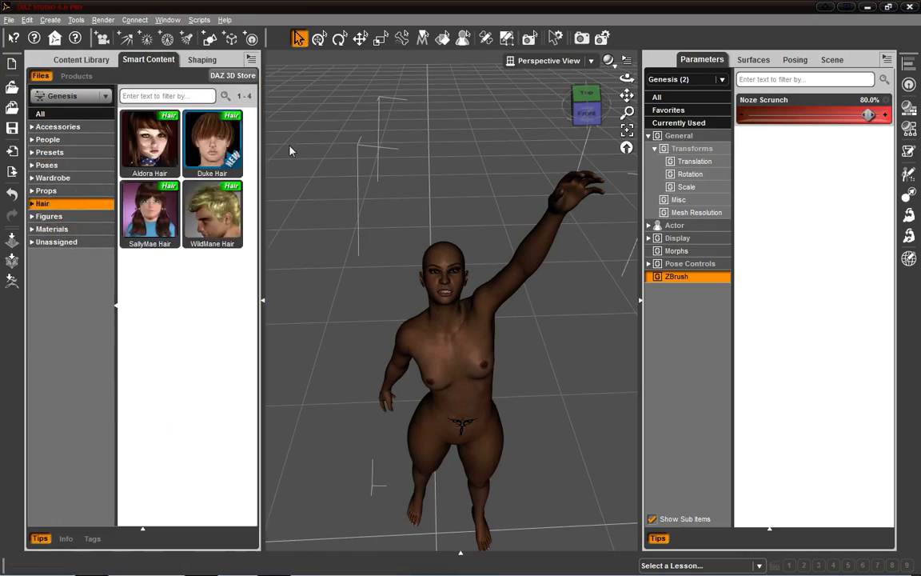
click(318, 109)
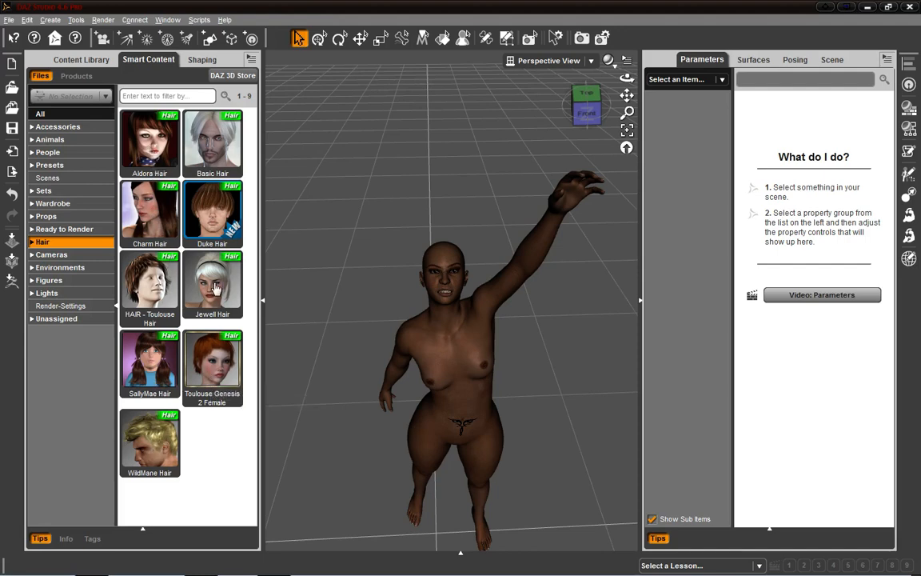
drag(211, 280, 446, 256)
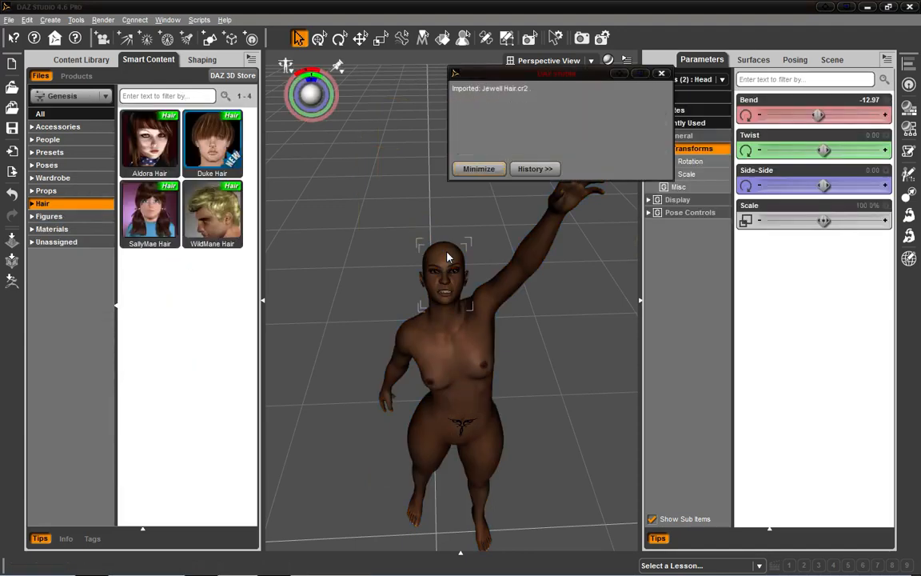
Auto-fit Jewell Hair to the figure as an item originally designed for Victoria 4, and check the fit around the head.
click(522, 293)
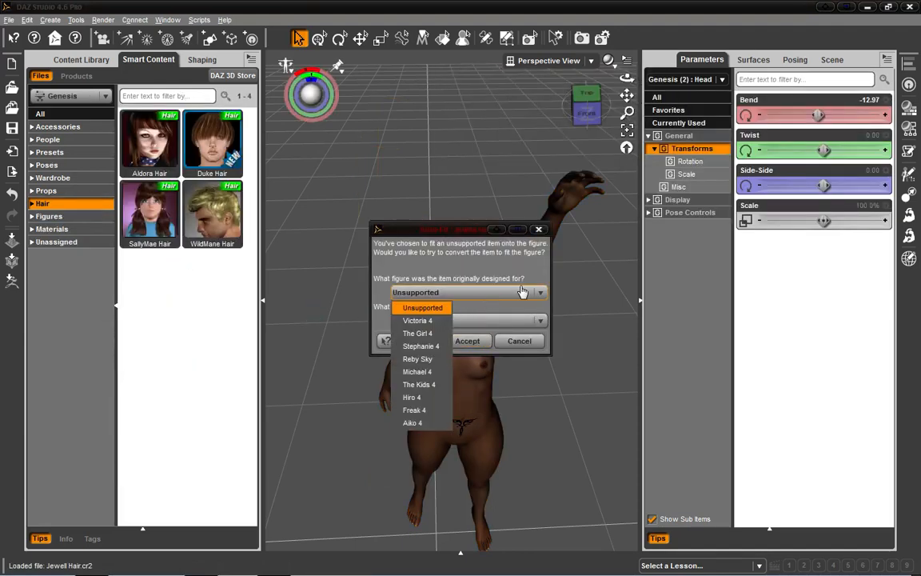
click(432, 321)
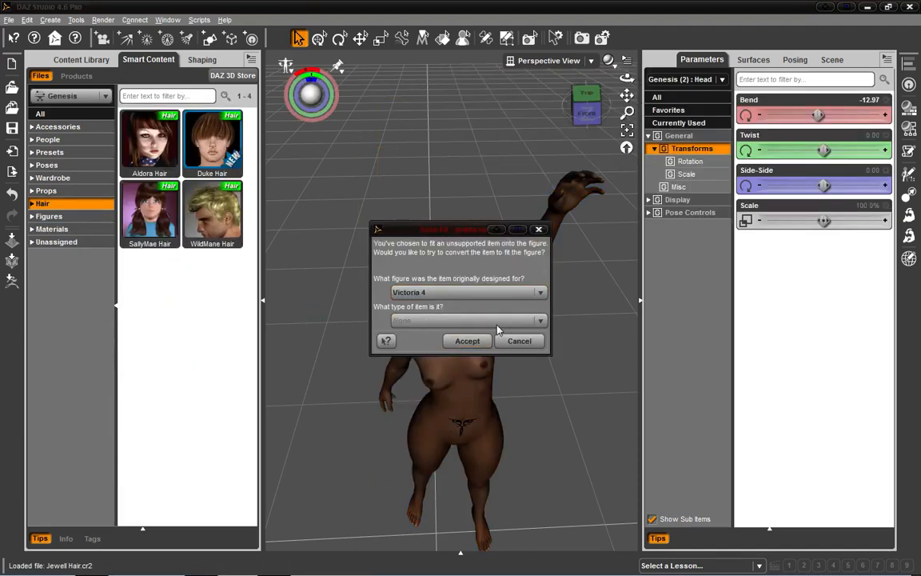
click(498, 294)
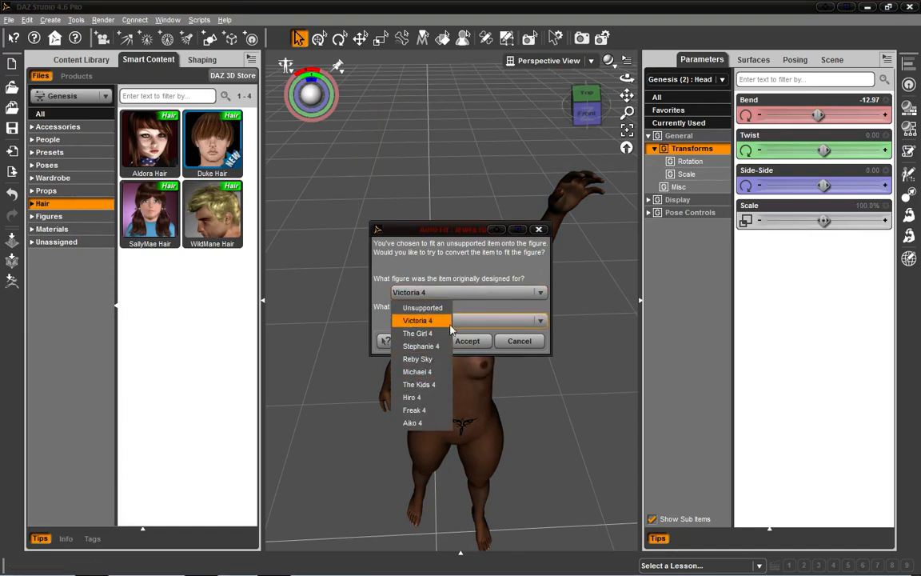
click(477, 341)
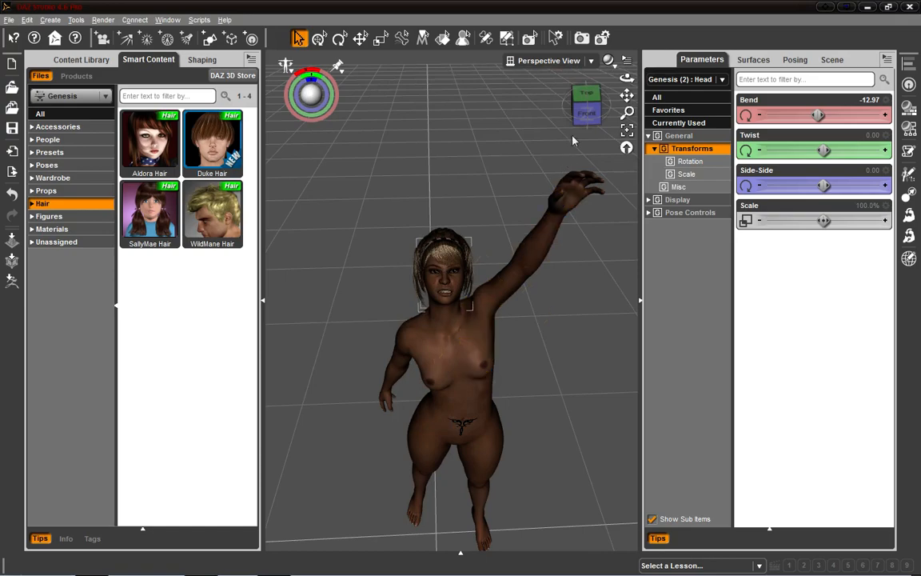
click(597, 107)
mouse_move(596, 107)
mouse_down()
mouse_move(645, 97)
mouse_move(595, 95)
mouse_move(520, 110)
mouse_move(516, 156)
mouse_move(597, 110)
mouse_up()
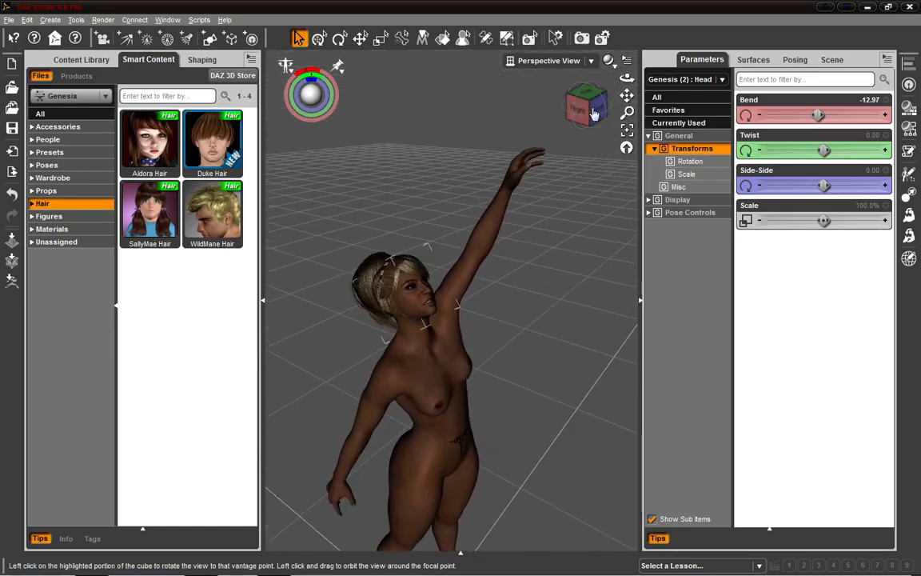
click(80, 60)
click(157, 63)
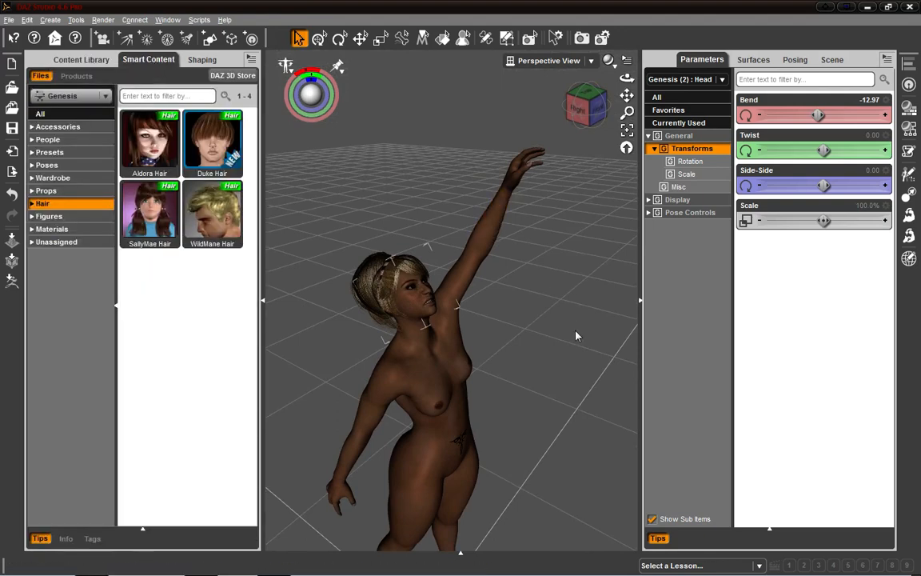
scroll(555, 259, up, 4)
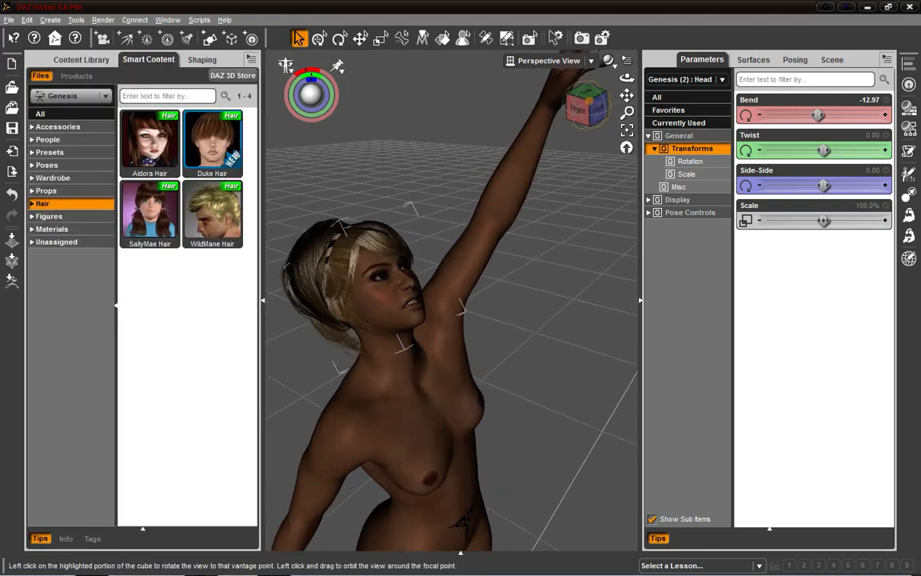
Select the left forearm and set its Twist to -55.74.
drag(588, 106, 484, 177)
scroll(563, 199, down, 3)
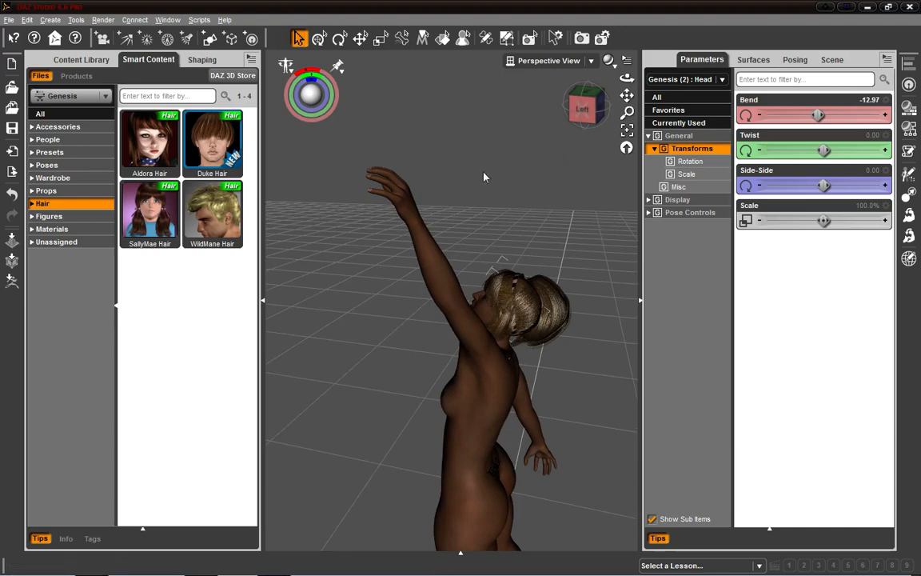
click(442, 262)
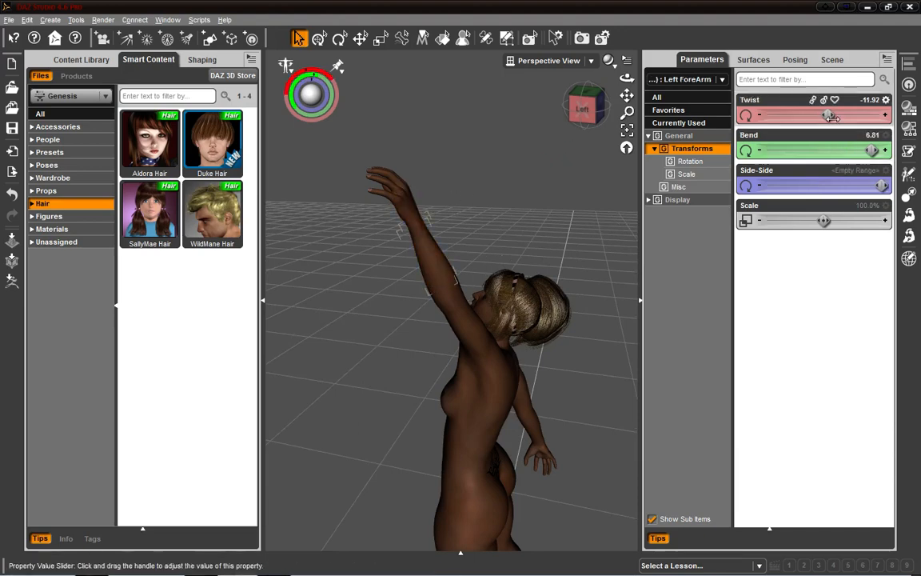
drag(831, 116, 817, 115)
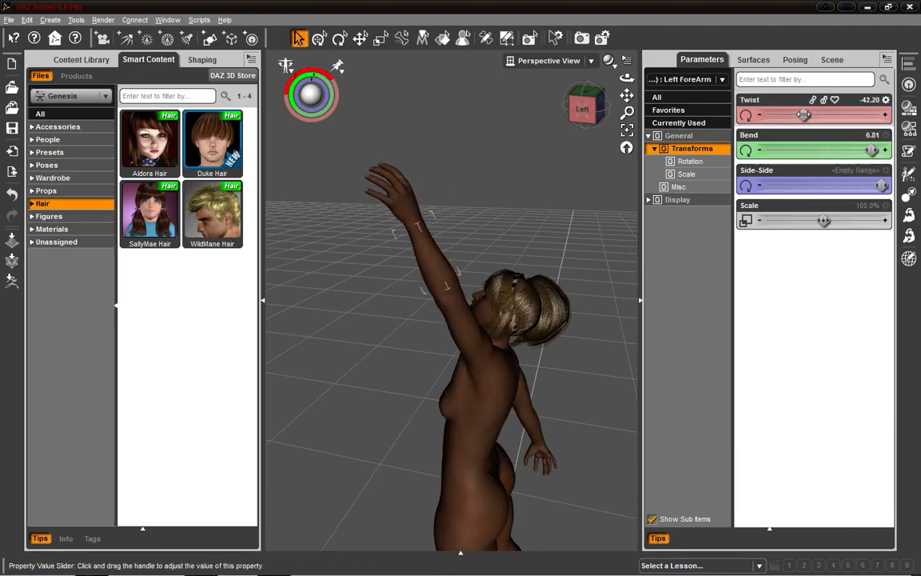
Pose the base joint of the left thumb (Left Thumb 1) with Bend at -14.75 and Up-Down at -5.46.
drag(600, 115, 574, 119)
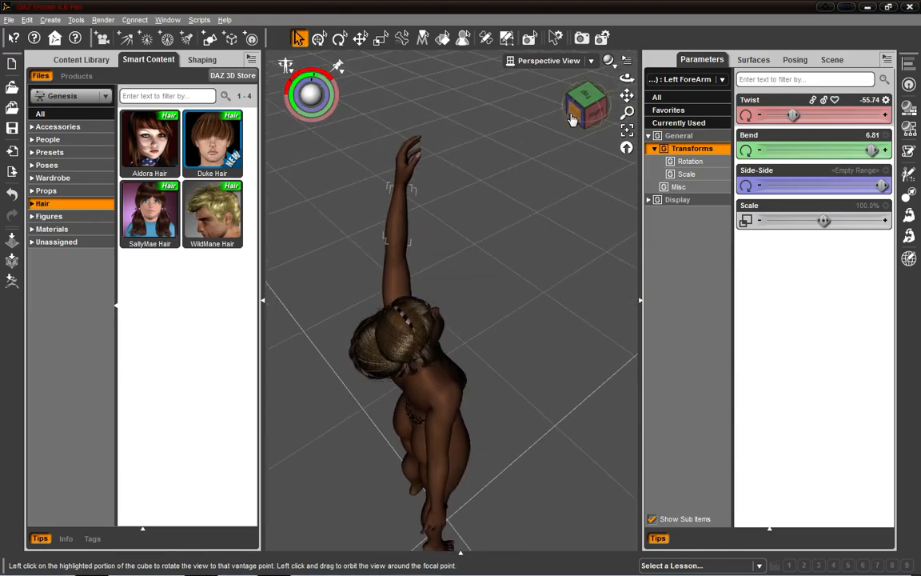
click(413, 170)
click(408, 178)
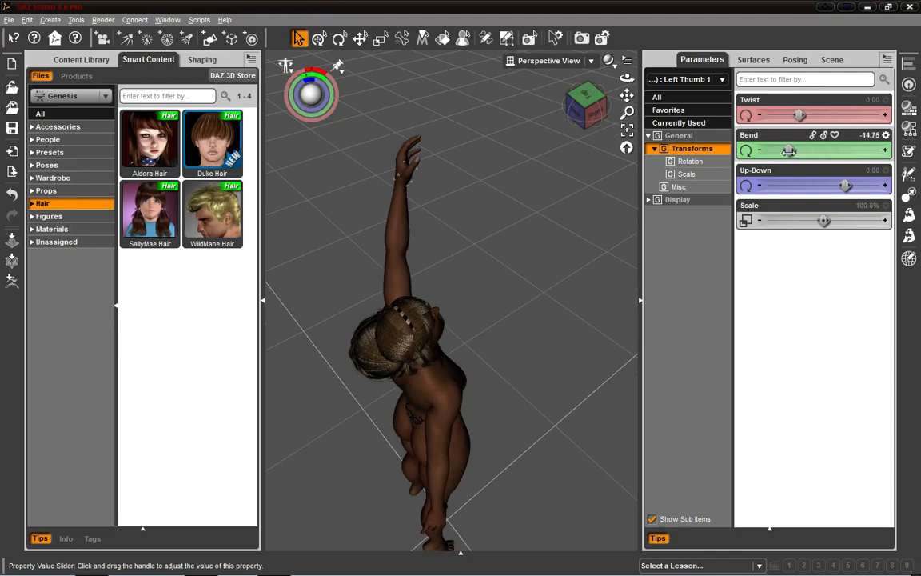
drag(845, 185, 846, 186)
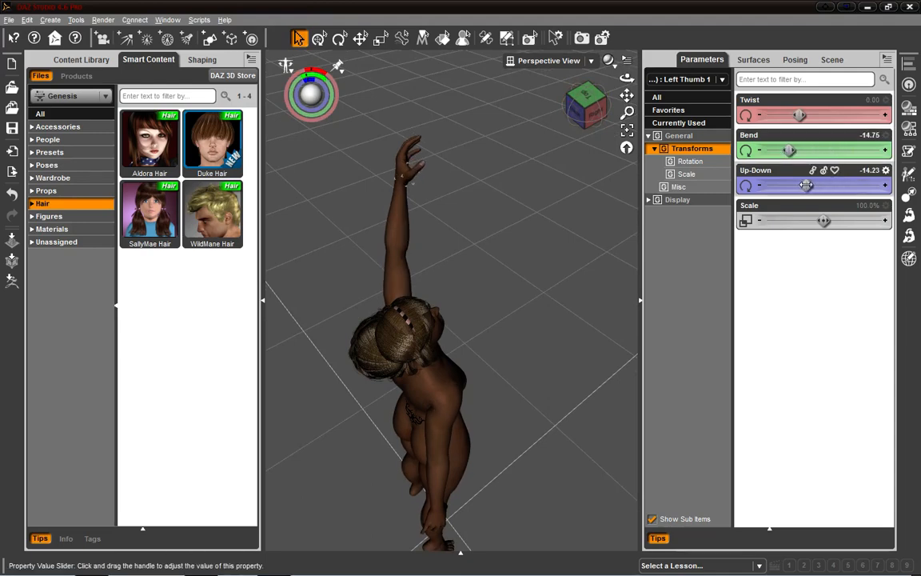
mouse_move(588, 99)
mouse_down()
mouse_move(570, 103)
mouse_move(581, 104)
mouse_up()
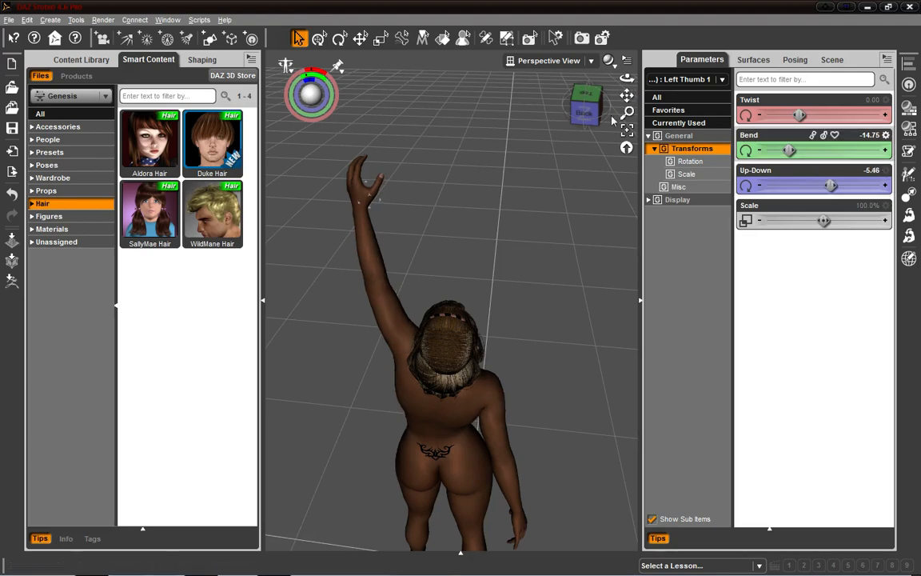
Set the Bend of the left thumb's middle joint (Left Thumb 2) to -7.50.
drag(586, 105, 601, 105)
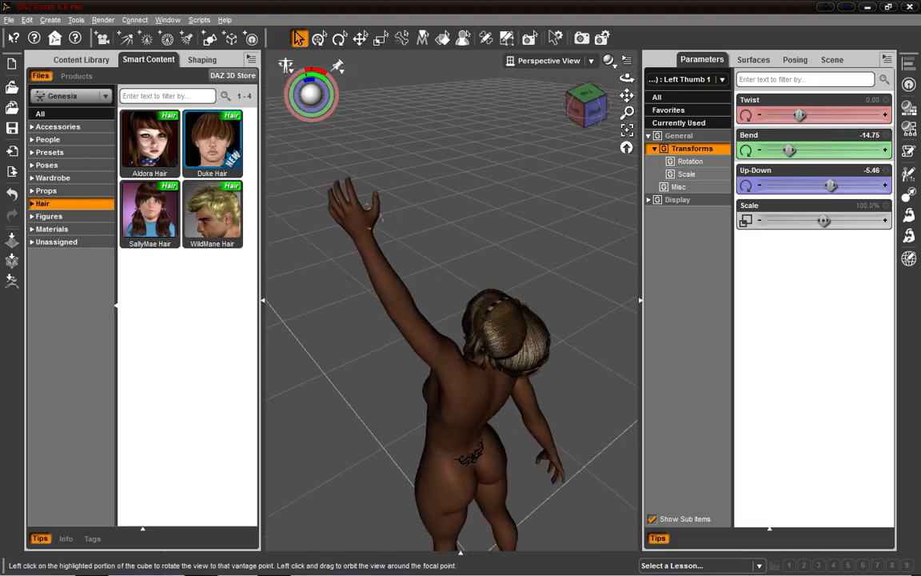
click(376, 207)
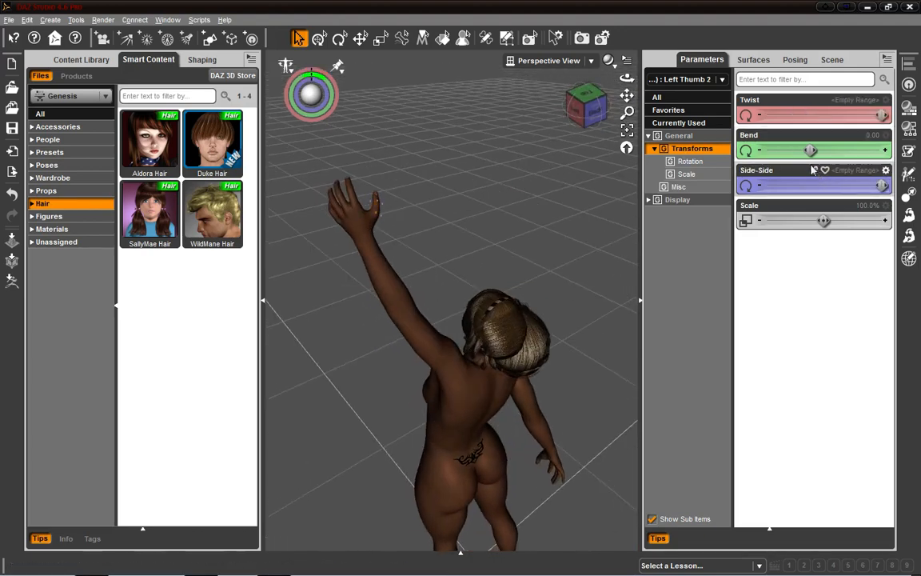
drag(810, 151, 819, 151)
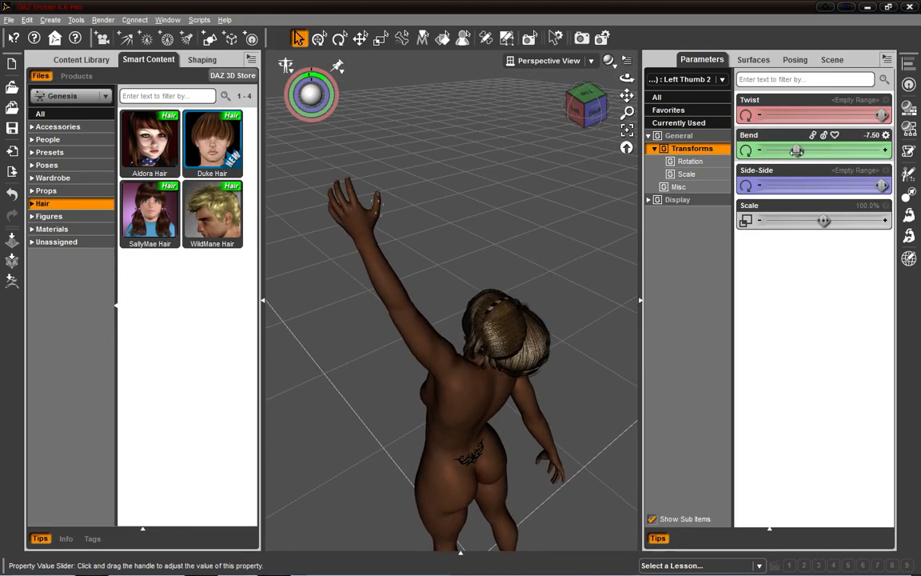
drag(589, 103, 600, 104)
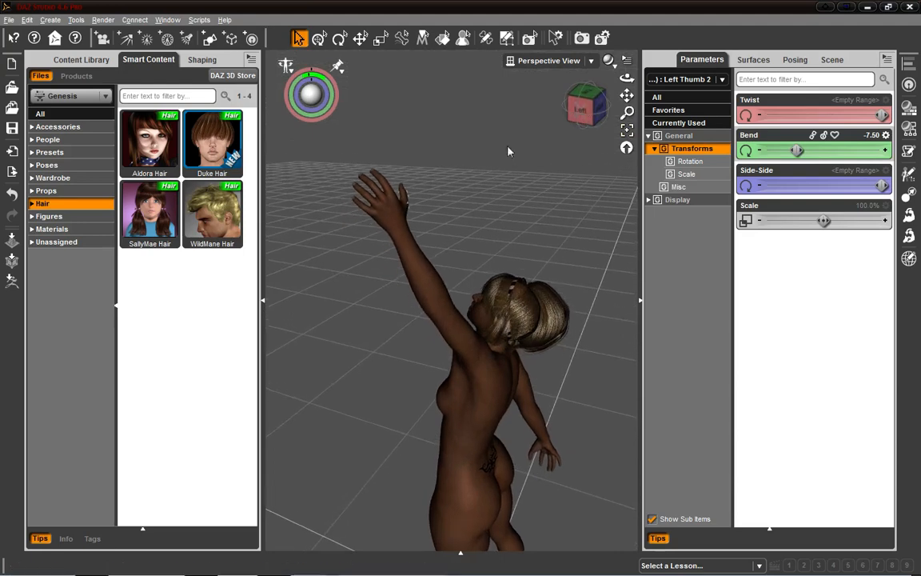
Spread the left hand's outer fingers by setting Side-Side to -4.37 on Left Pinky 1 and 5.27 on Left Index 1.
click(357, 194)
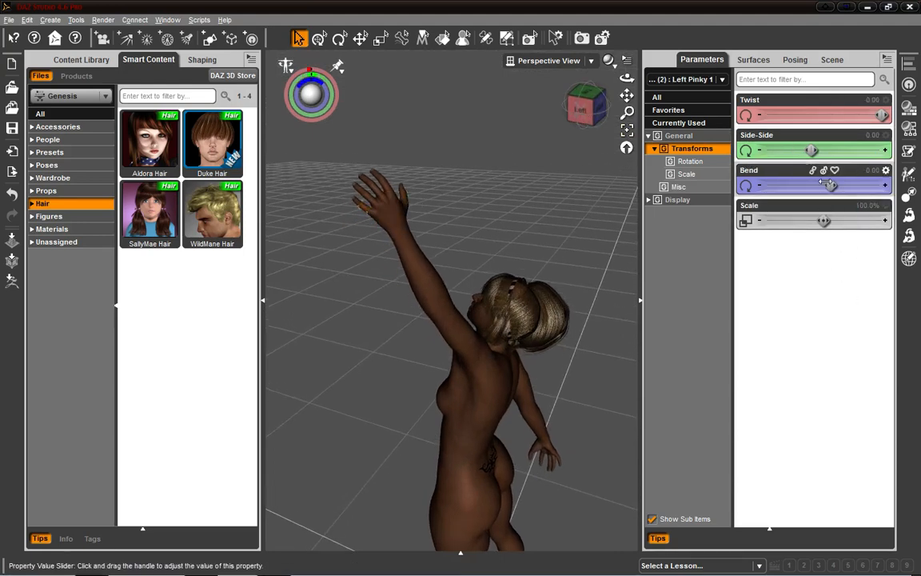
drag(811, 151, 808, 152)
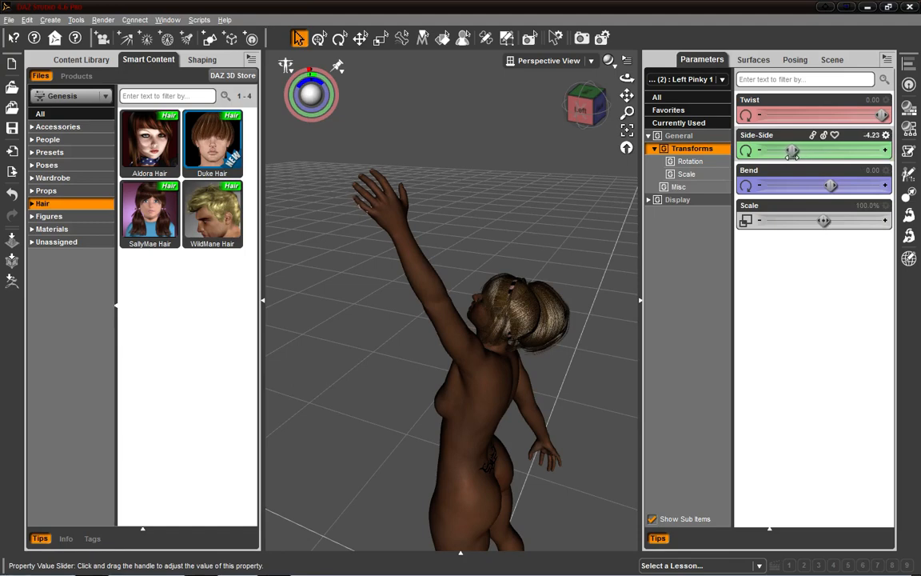
click(382, 191)
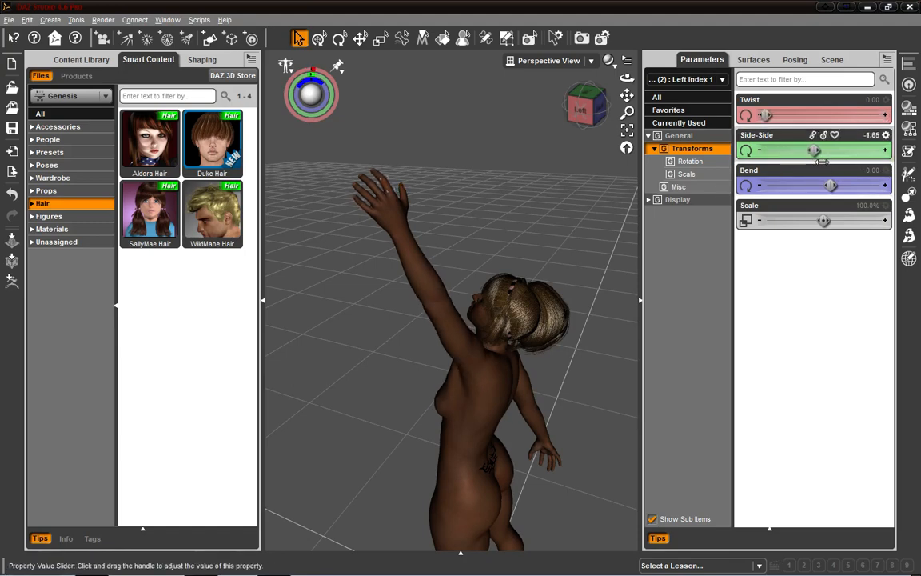
drag(852, 163, 855, 168)
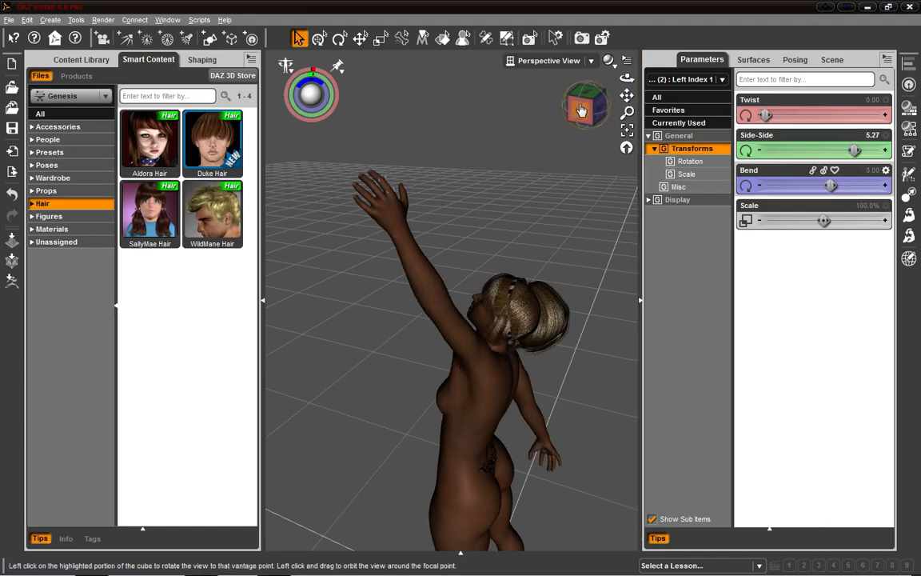
Shape the left middle finger by setting Bend to 18.79 on Left Mid 2 and -11.04 on Left Mid 3.
drag(583, 112, 661, 122)
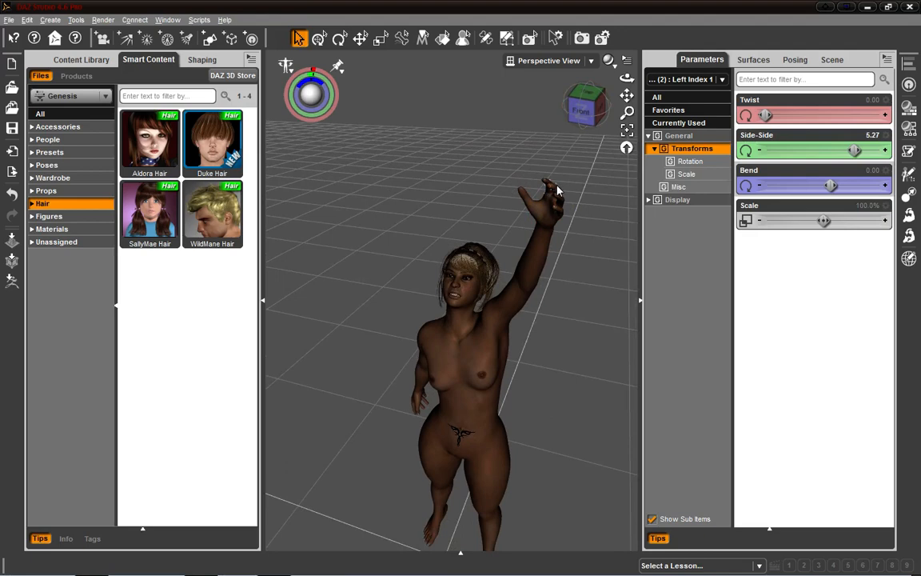
click(555, 188)
drag(627, 96, 562, 108)
click(263, 313)
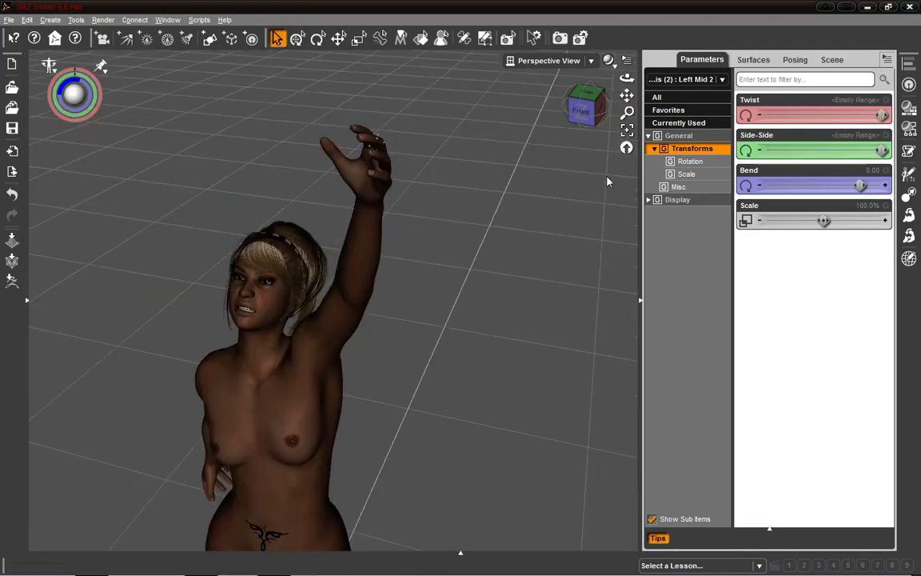
drag(583, 116, 561, 125)
drag(860, 186, 845, 185)
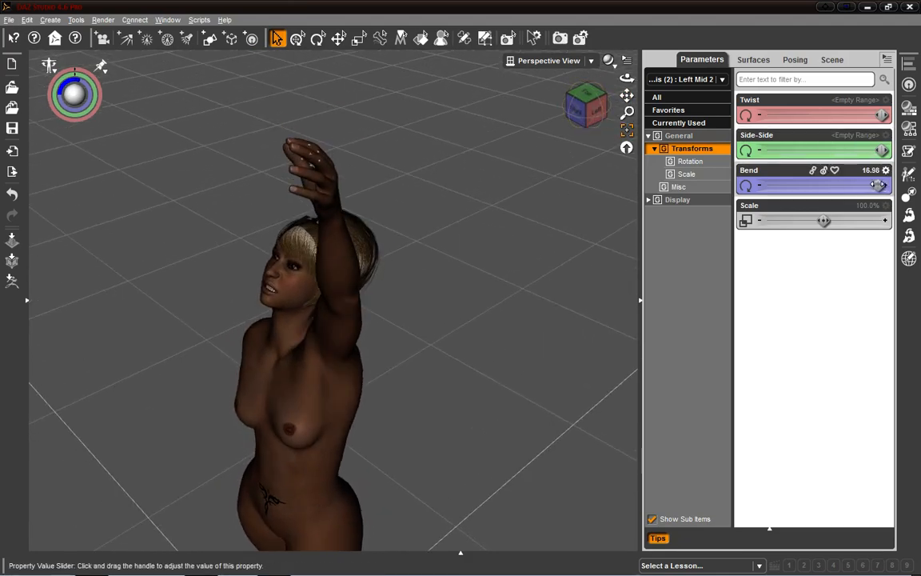
drag(877, 185, 882, 186)
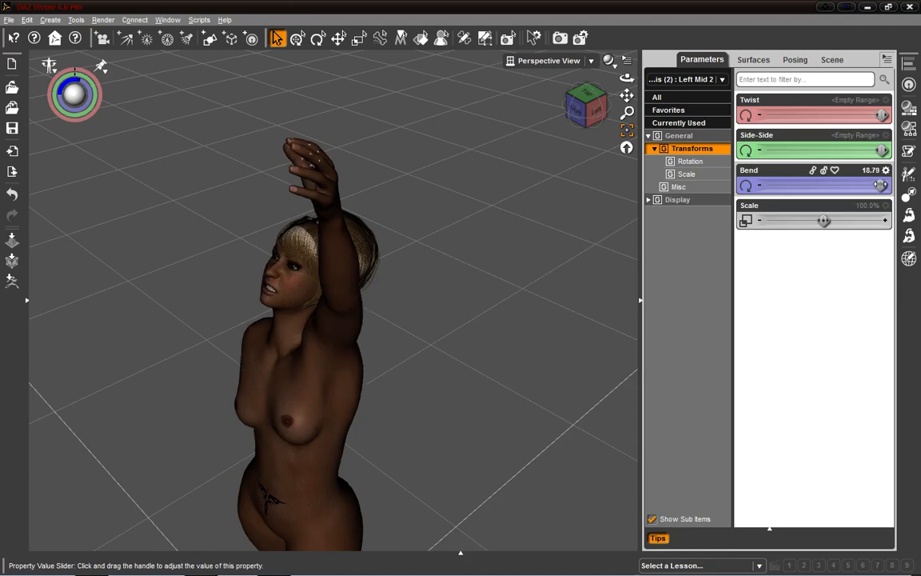
click(299, 156)
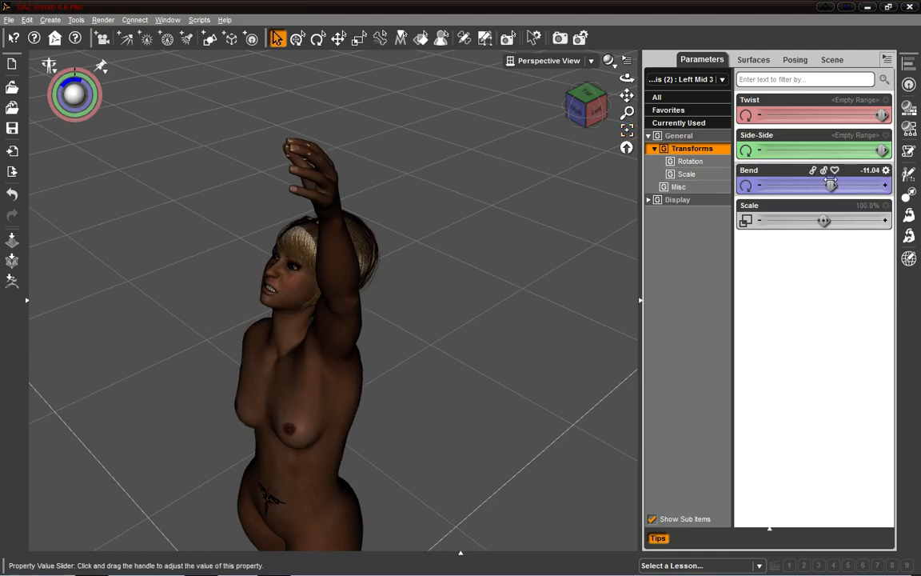
Straighten the left little finger by setting Bend to 20.00 on Left Pinky 2 and 20.89 on Left Pinky 1.
mouse_move(600, 107)
mouse_down()
mouse_move(583, 136)
mouse_move(591, 113)
mouse_move(618, 99)
mouse_move(596, 106)
mouse_move(617, 102)
mouse_move(604, 105)
mouse_up()
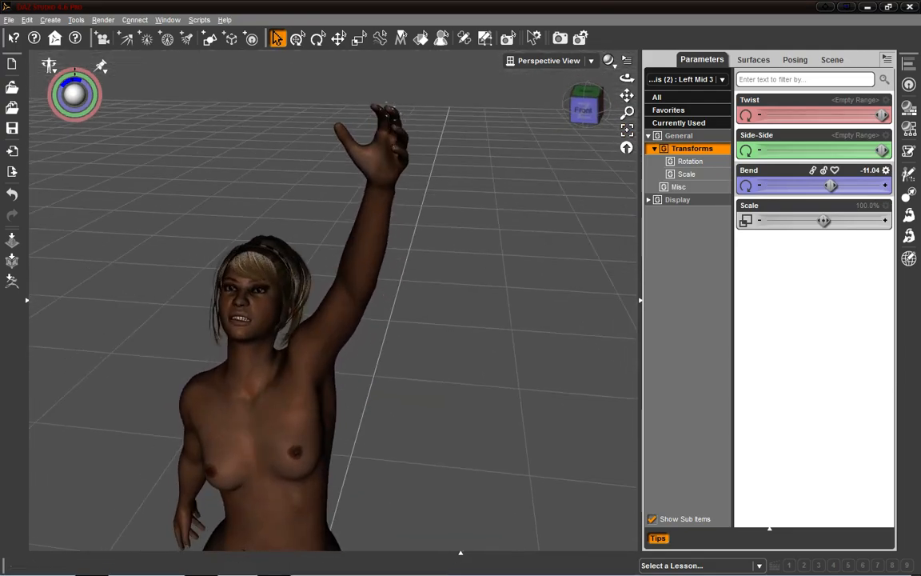
click(407, 157)
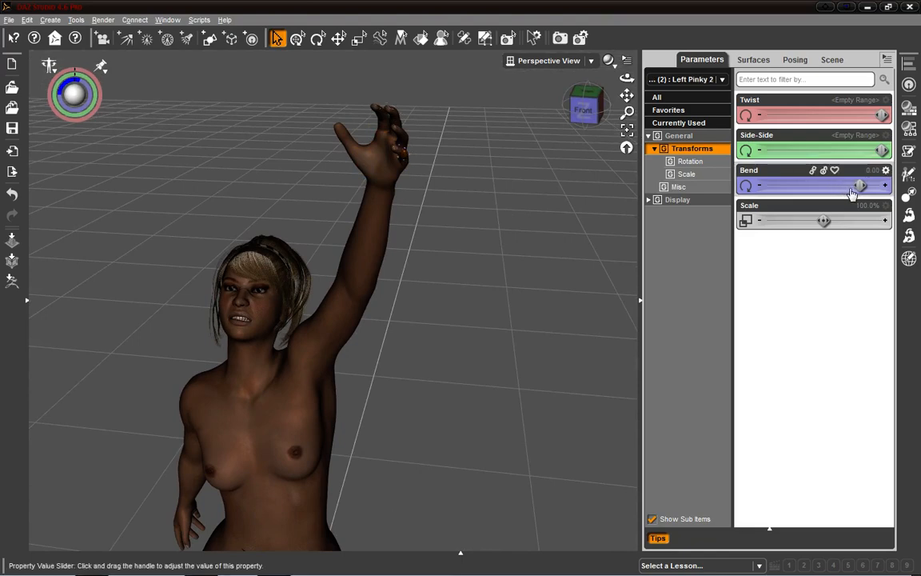
drag(858, 185, 861, 185)
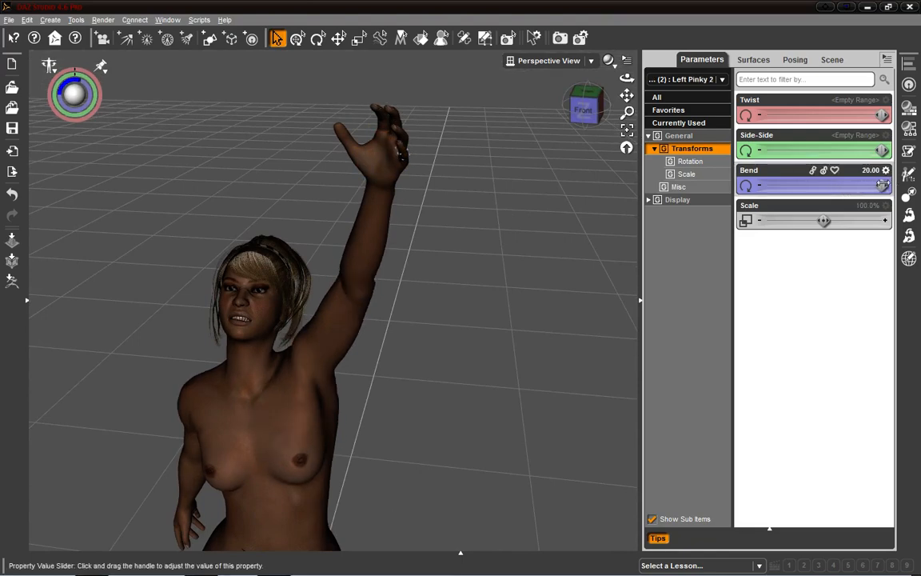
drag(592, 105, 571, 88)
click(333, 131)
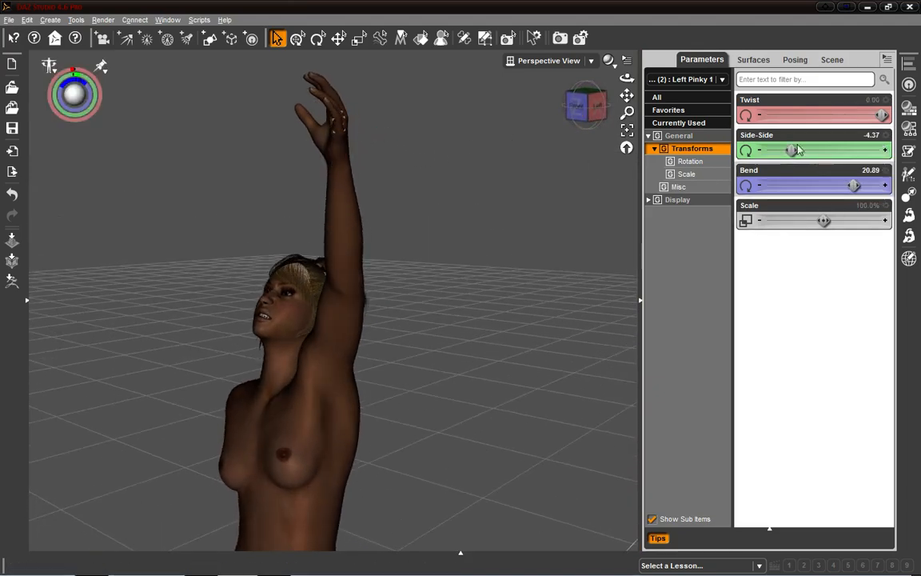
Set the Bend of the left ring finger's base joint (Left Ring 1) to 20.30.
drag(599, 111, 573, 126)
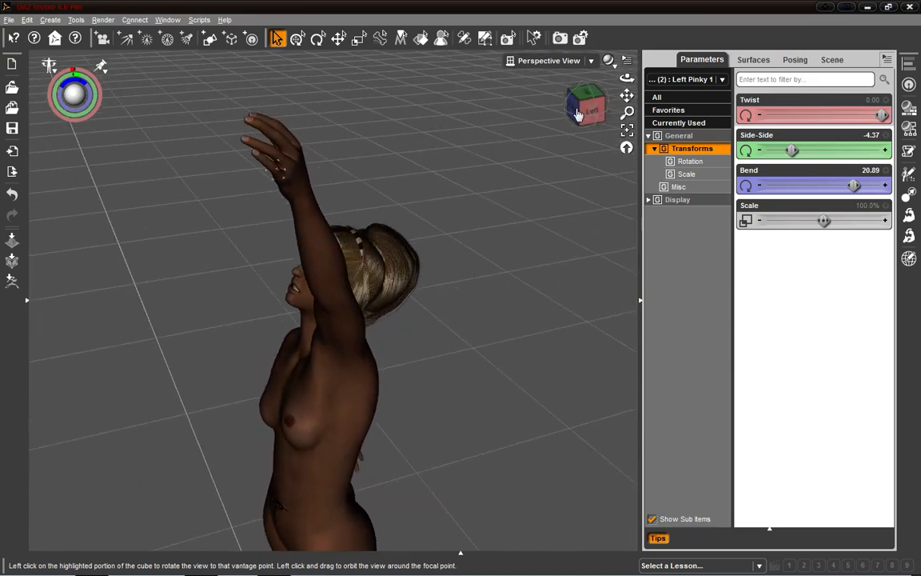
click(272, 158)
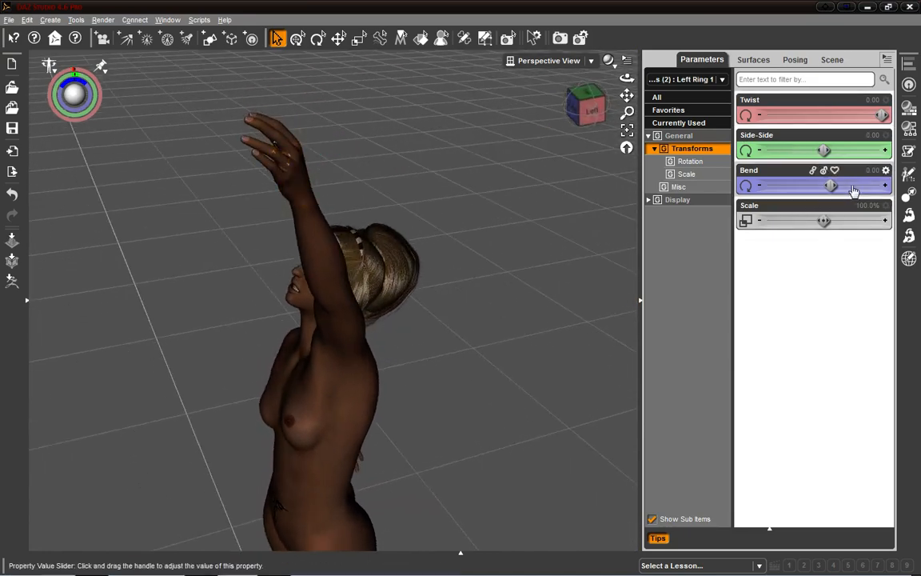
drag(834, 184, 854, 186)
Straighten the left index finger by setting Bend to 17.36 on Left Index 2 and 14.96 on Left Index 1.
drag(590, 103, 516, 104)
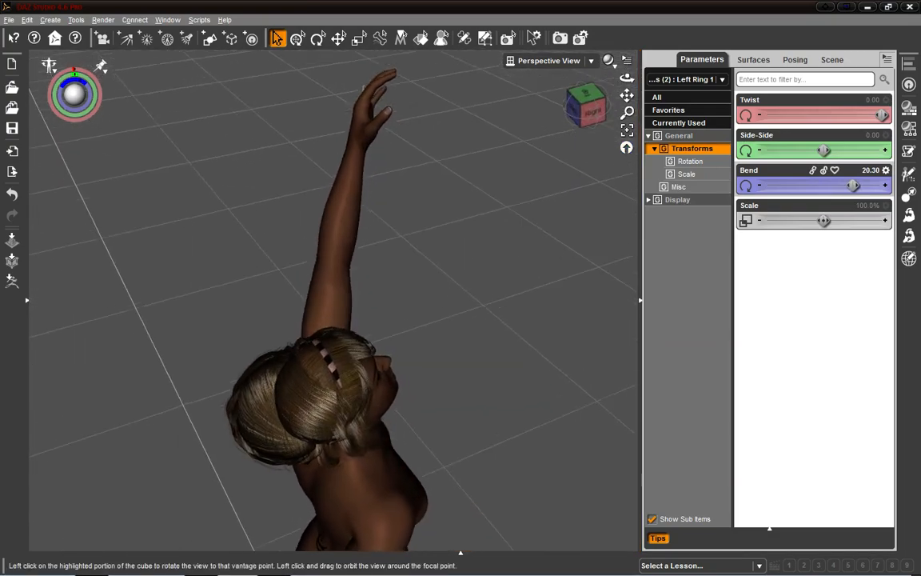
click(380, 82)
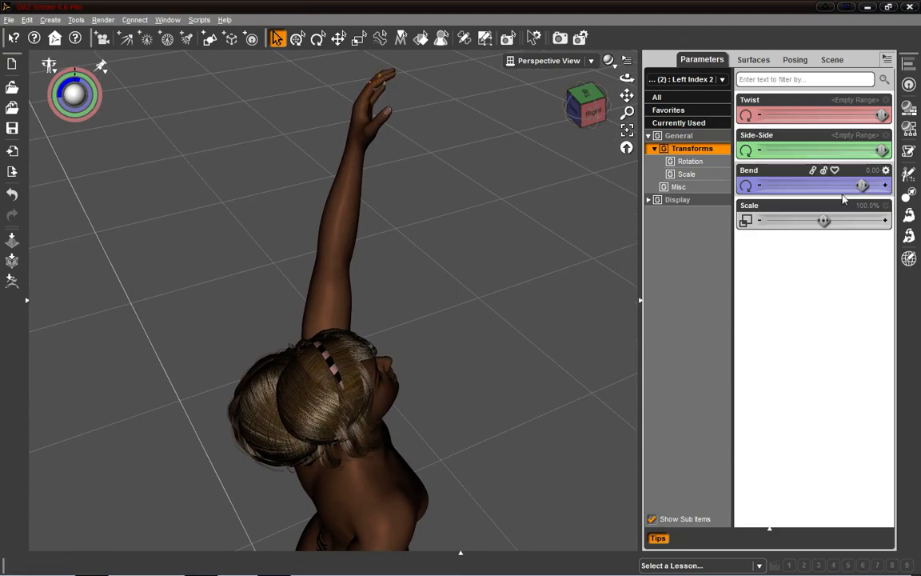
drag(874, 185, 852, 186)
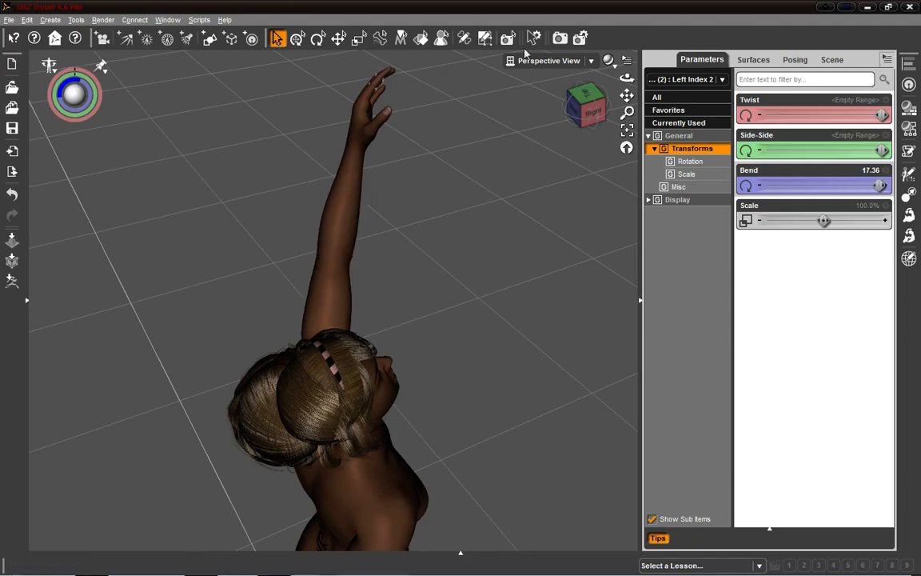
click(370, 93)
drag(831, 184, 827, 185)
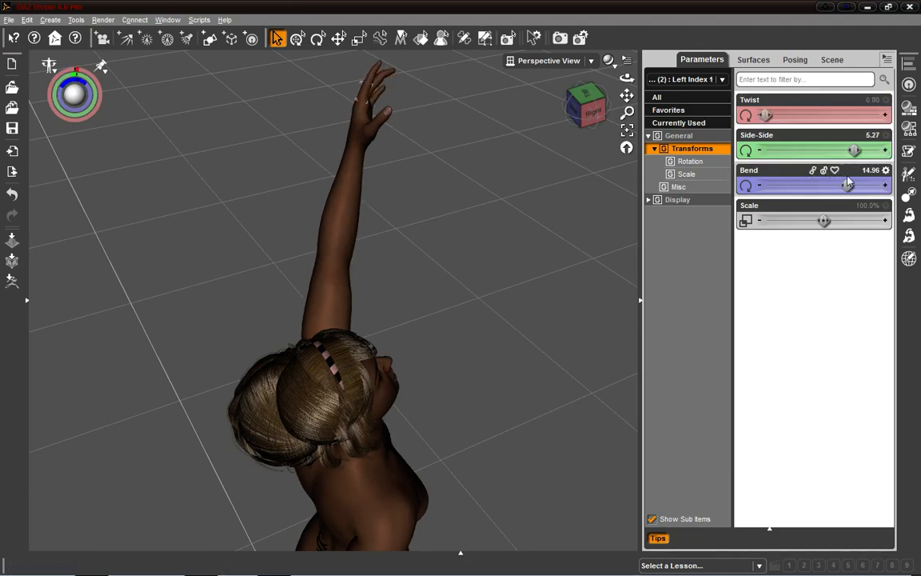
Set the Bend of the left middle finger's second joint (Left Mid 2) to 6.10.
drag(604, 120, 463, 108)
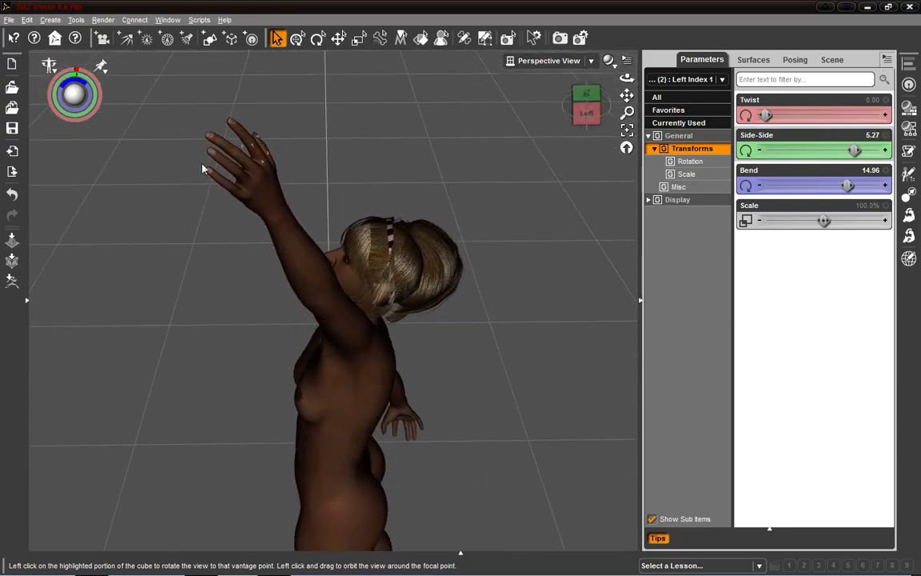
click(207, 133)
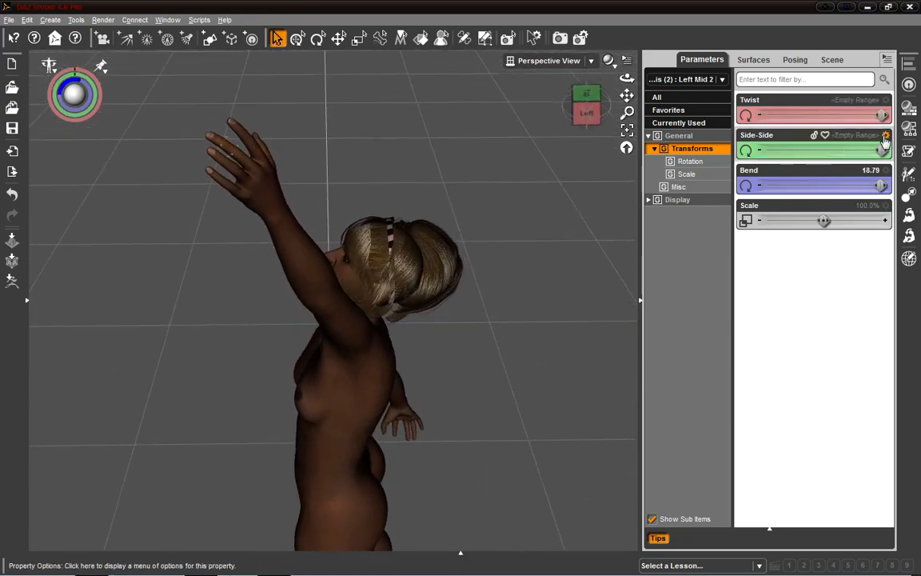
drag(882, 184, 867, 179)
Set the Side-Side of the left middle finger's base joint (Left Mid 1) to -2.86.
drag(589, 112, 463, 101)
drag(627, 95, 563, 251)
drag(590, 111, 550, 109)
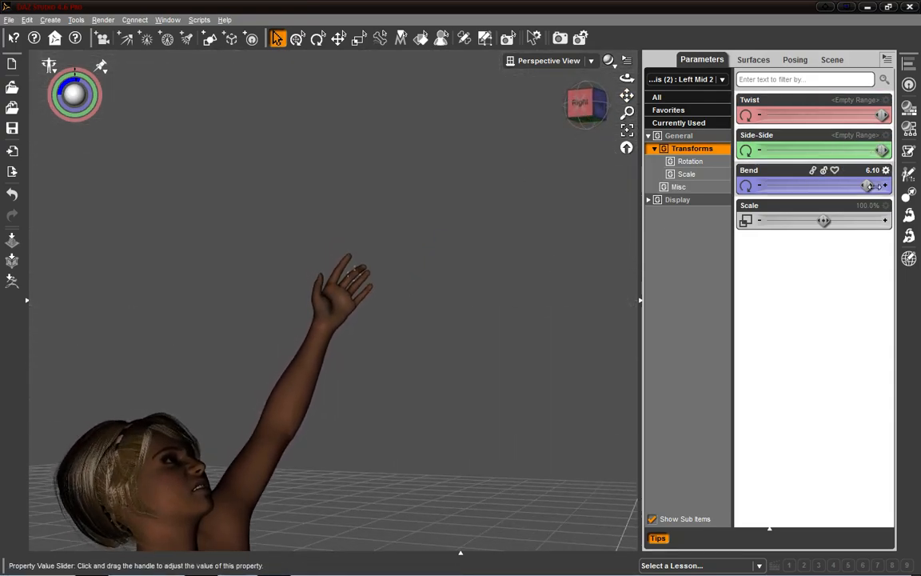
click(360, 278)
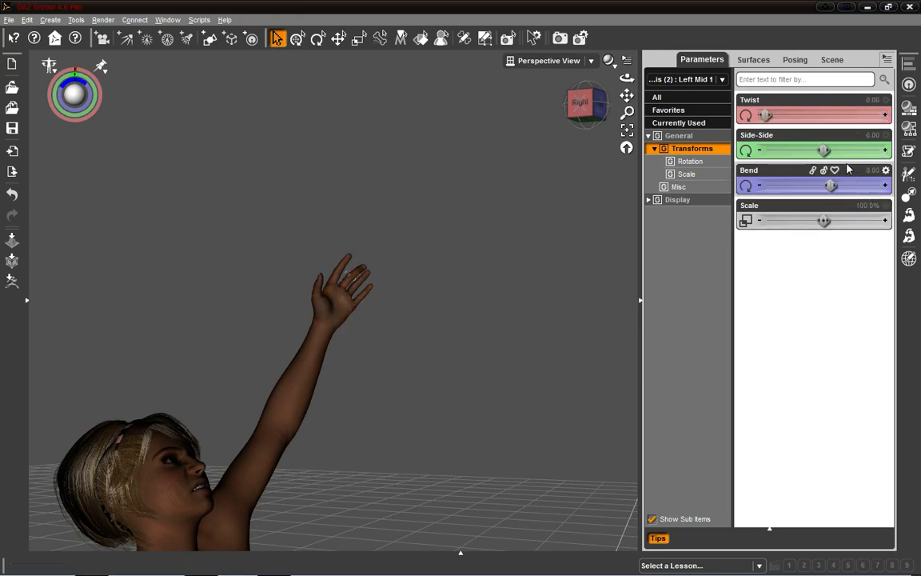
drag(824, 151, 829, 152)
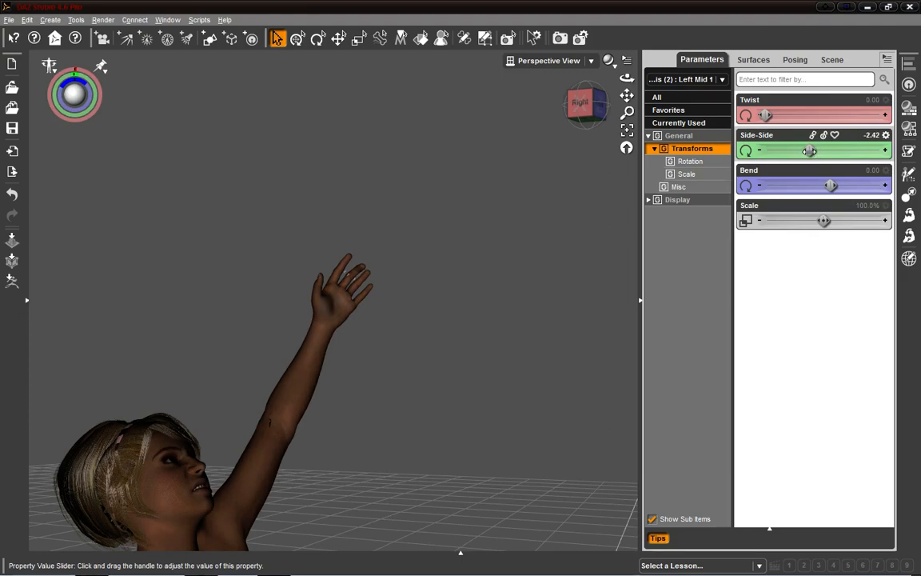
drag(808, 151, 806, 150)
Set the Bend of the left middle fingertip joint (Left Mid 3) to 9.68.
drag(593, 106, 496, 148)
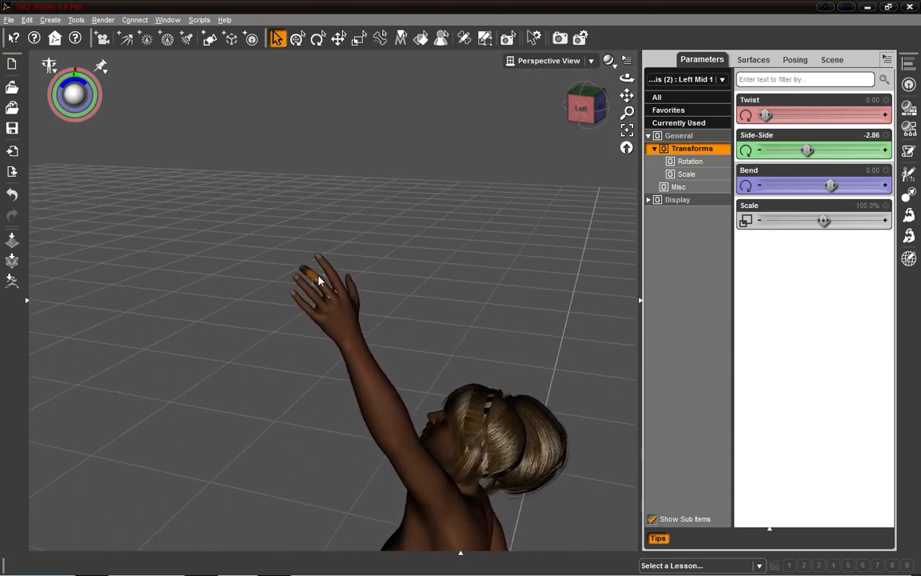
drag(584, 108, 550, 140)
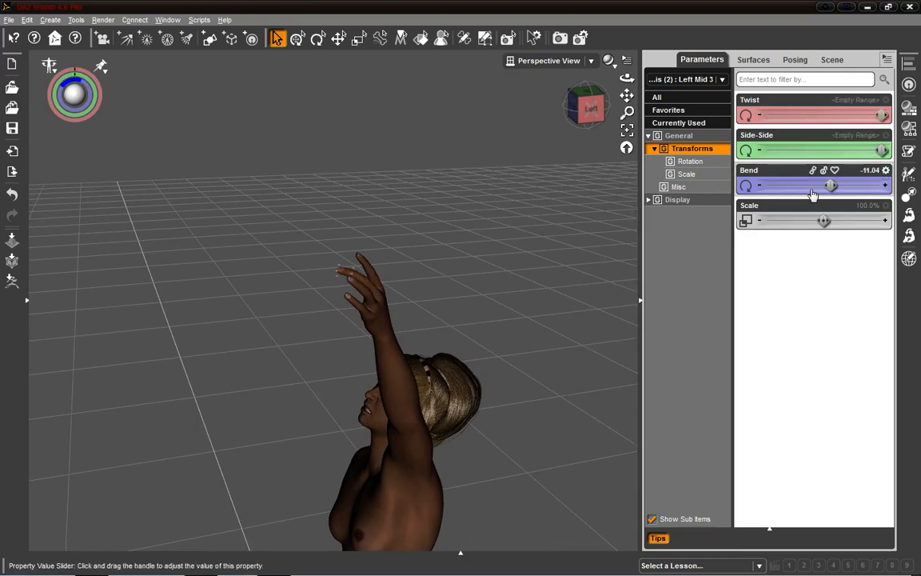
drag(823, 186, 858, 185)
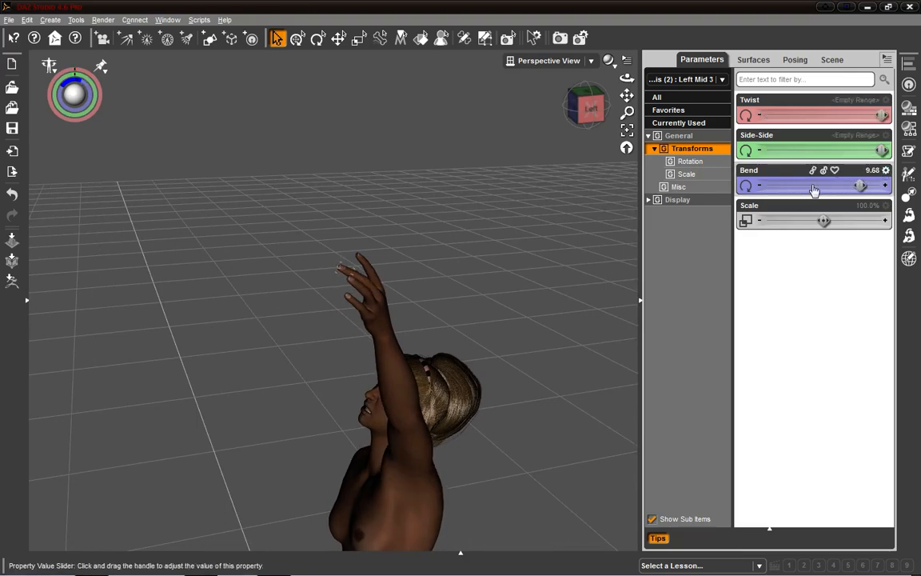
Adjust the left middle finger's base joint (Left Mid 1) to Bend 13.18 and Side-Side -1.43.
click(367, 289)
drag(812, 152, 818, 151)
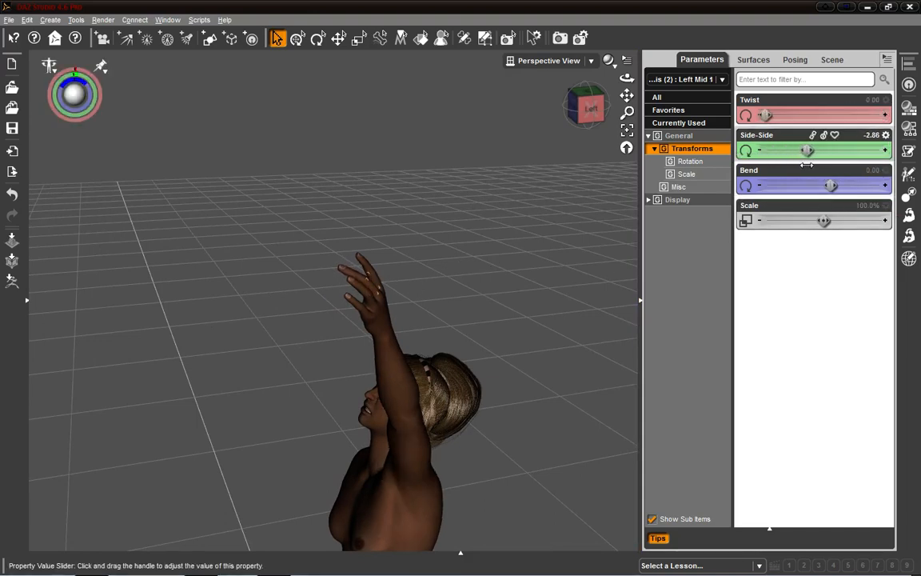
mouse_move(602, 108)
mouse_down()
mouse_move(561, 118)
mouse_move(602, 105)
mouse_up()
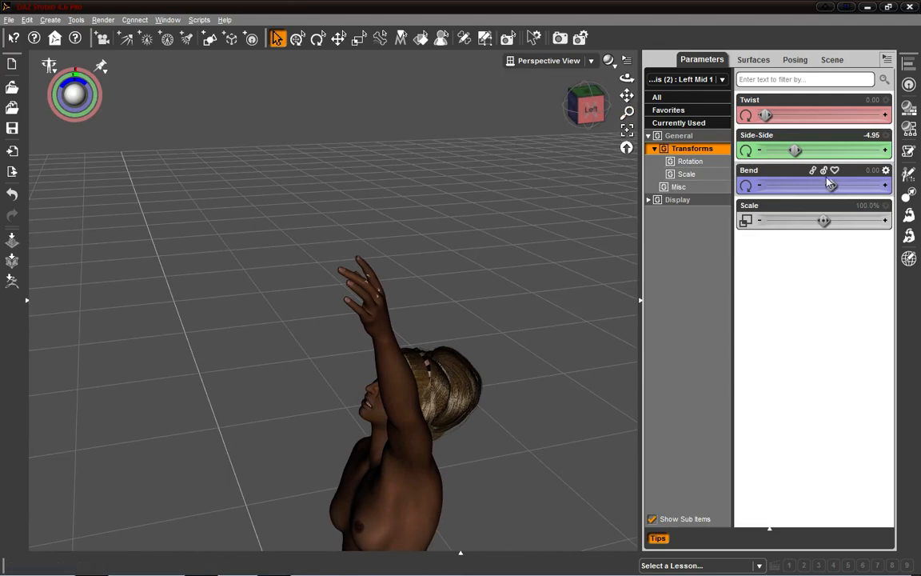
drag(832, 185, 839, 185)
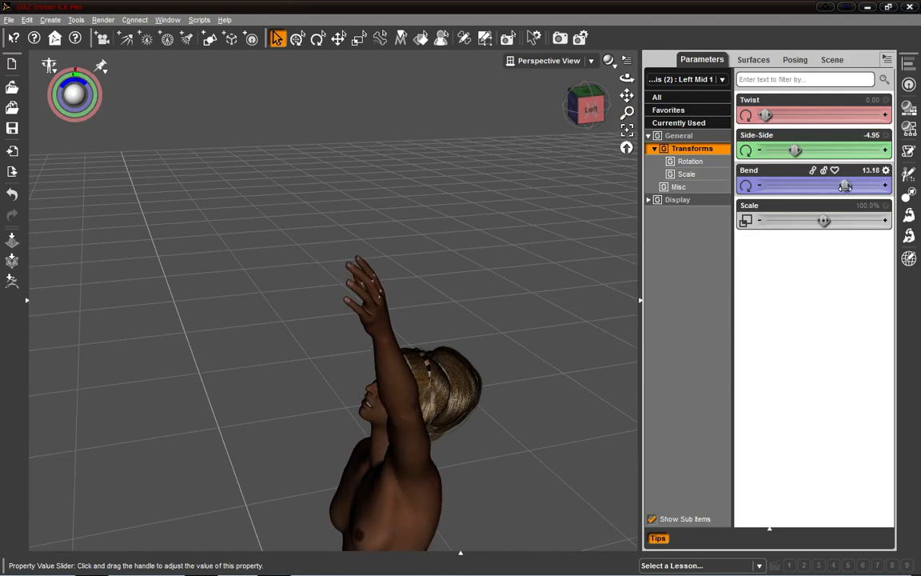
drag(590, 116, 548, 117)
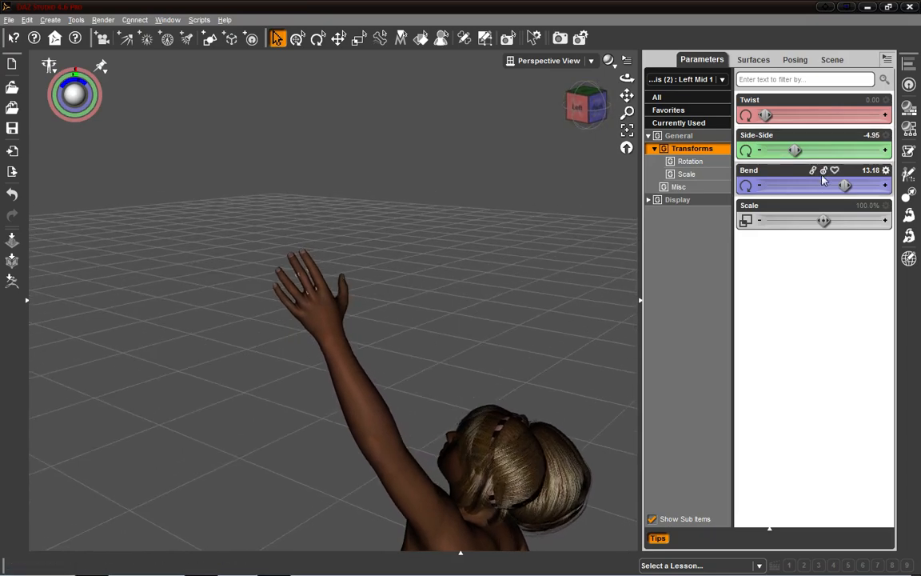
drag(792, 153, 794, 151)
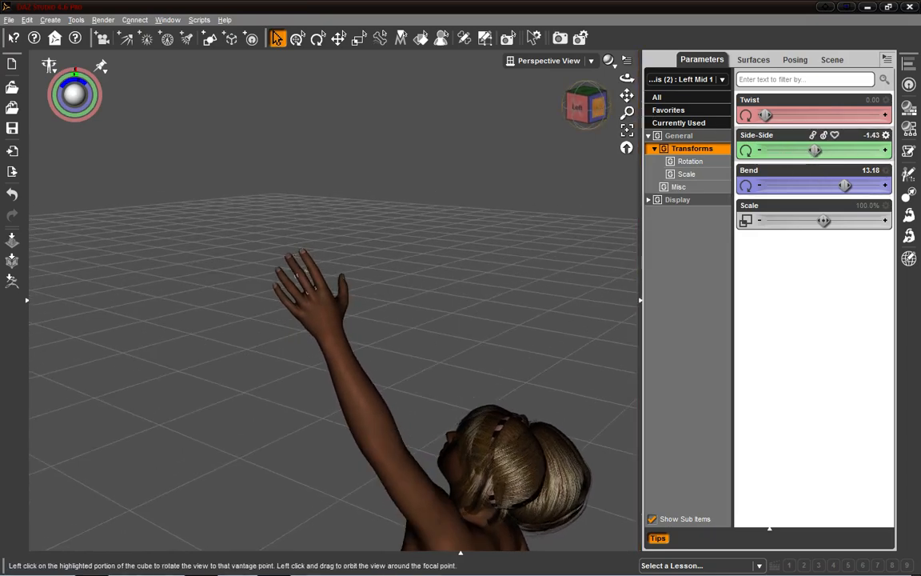
Examine the raised left hand and its finger spread from several angles, both close up and from farther away.
drag(598, 107, 515, 257)
scroll(515, 257, down, 10)
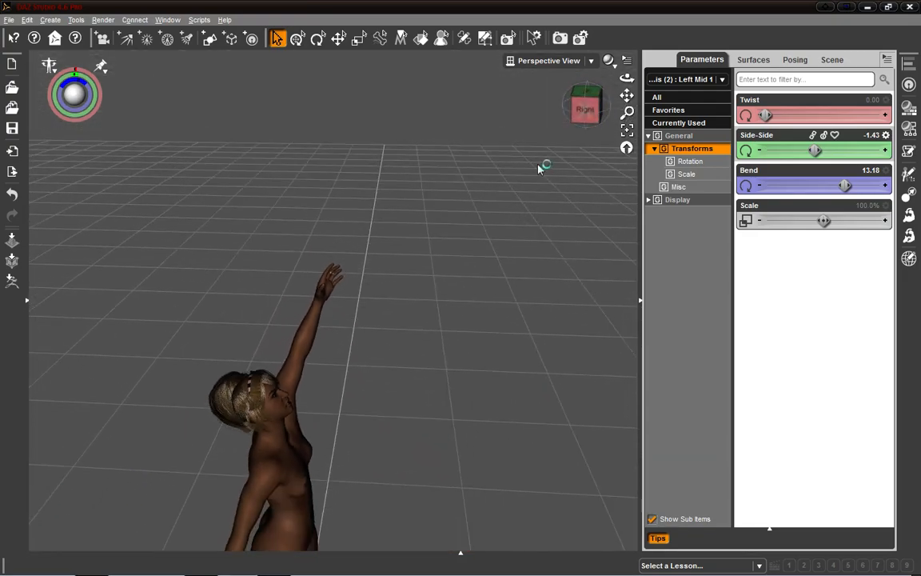
drag(586, 126, 527, 92)
drag(586, 104, 524, 138)
drag(586, 105, 631, 73)
drag(586, 105, 523, 117)
drag(586, 105, 452, 216)
scroll(453, 216, up, 7)
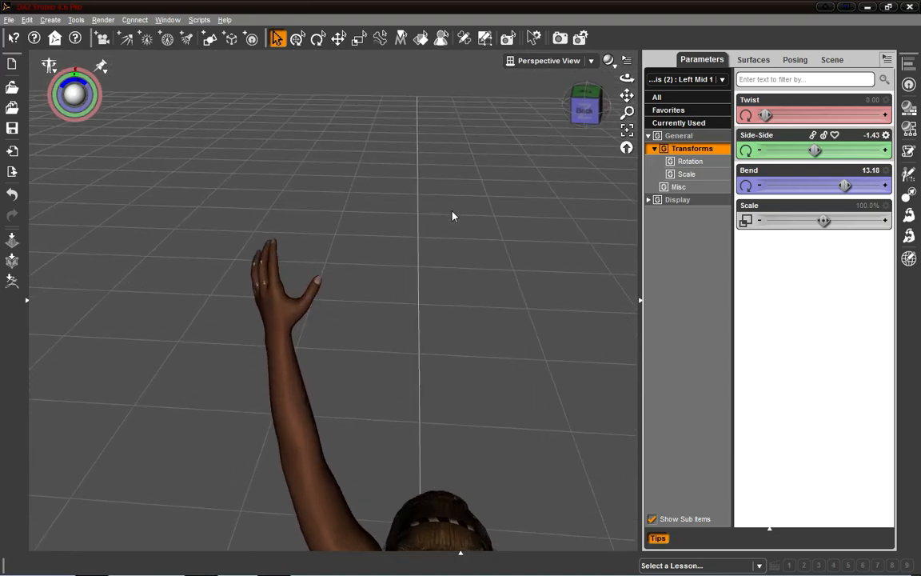
click(596, 110)
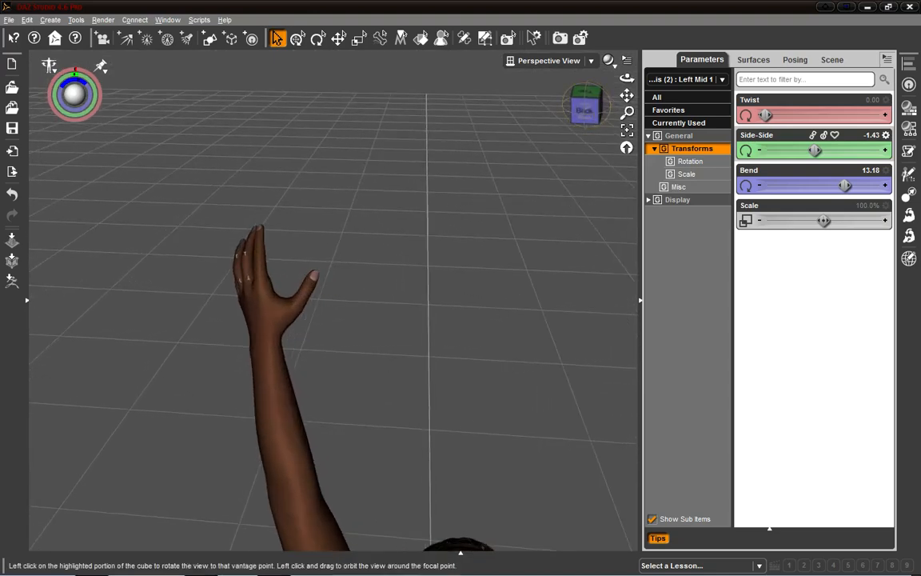
drag(590, 111, 512, 111)
drag(588, 110, 518, 204)
scroll(518, 203, down, 8)
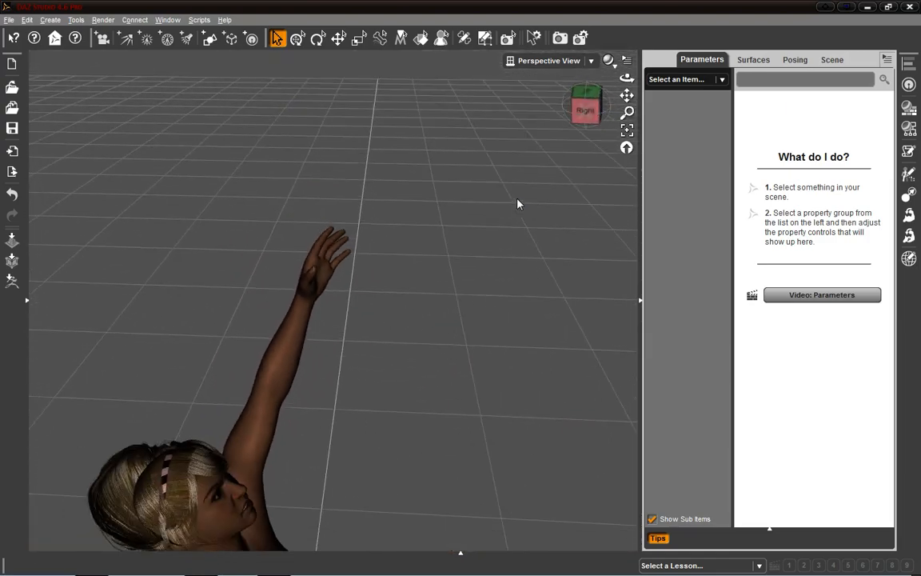
Set the Bend of the raised arm's Left ForeArm to -7.20.
drag(578, 121, 486, 118)
drag(320, 228, 417, 252)
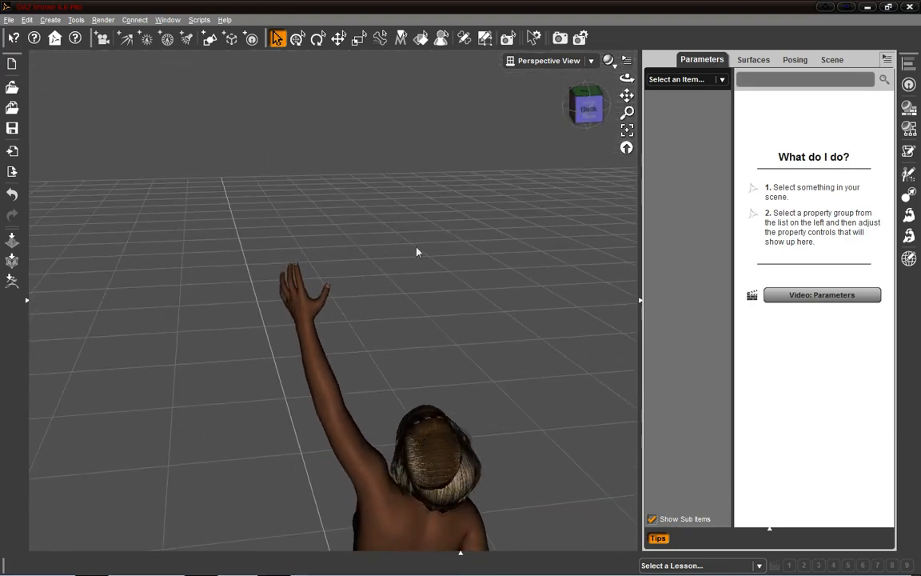
click(319, 370)
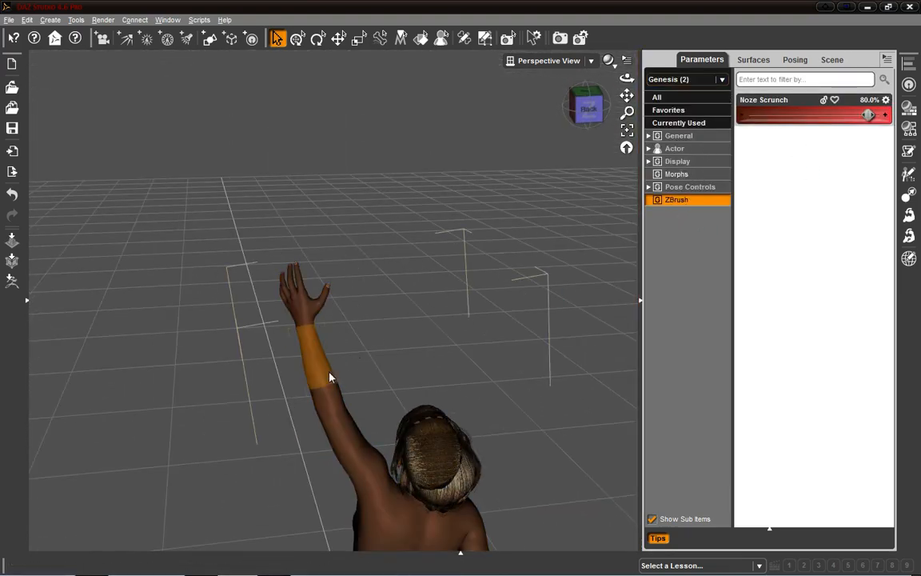
click(316, 344)
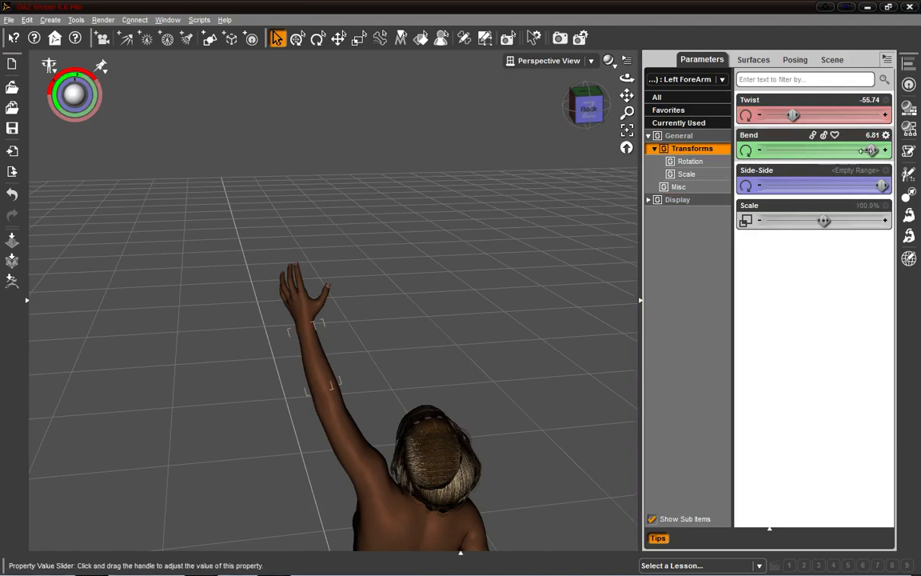
drag(872, 150, 861, 150)
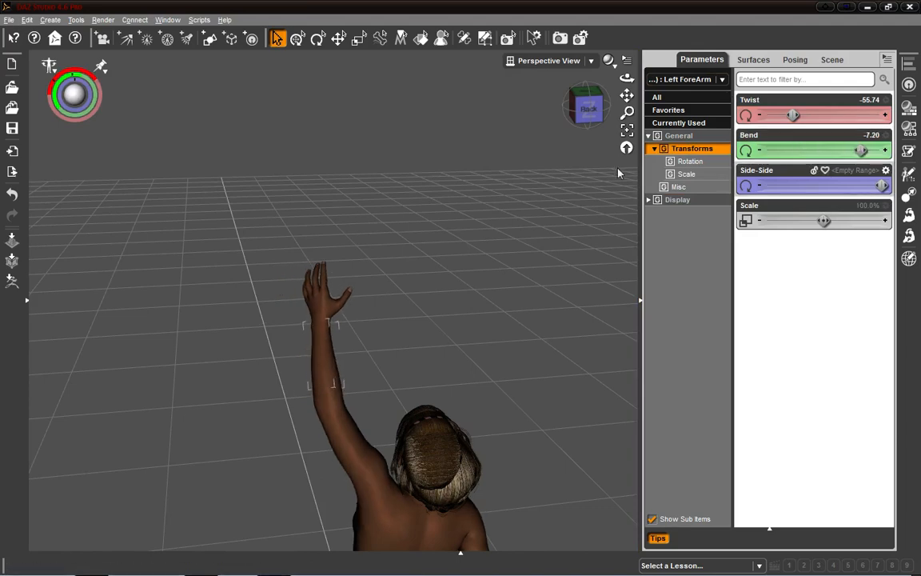
Frame the whole Genesis figure, enlarge the viewport by hiding the parameter settings, and review the pose from the front and side.
click(584, 120)
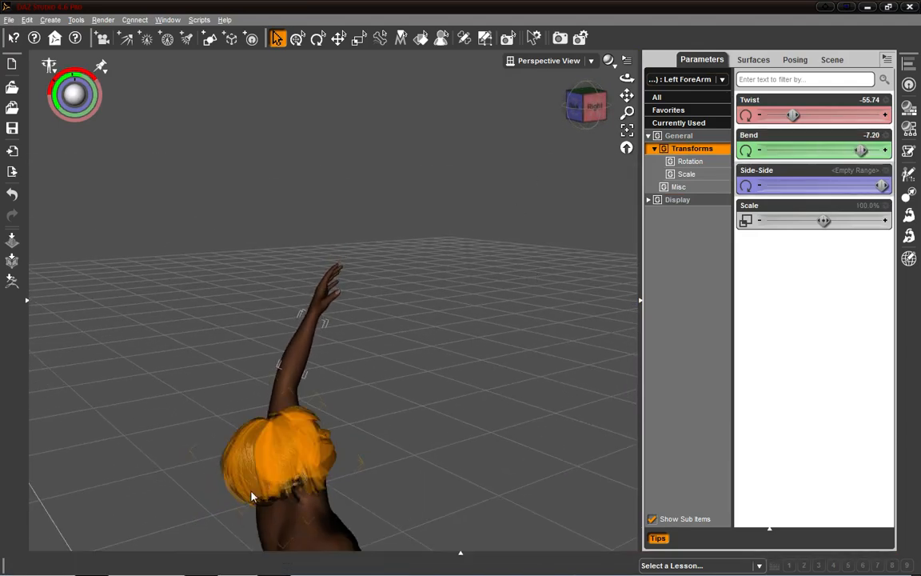
click(285, 461)
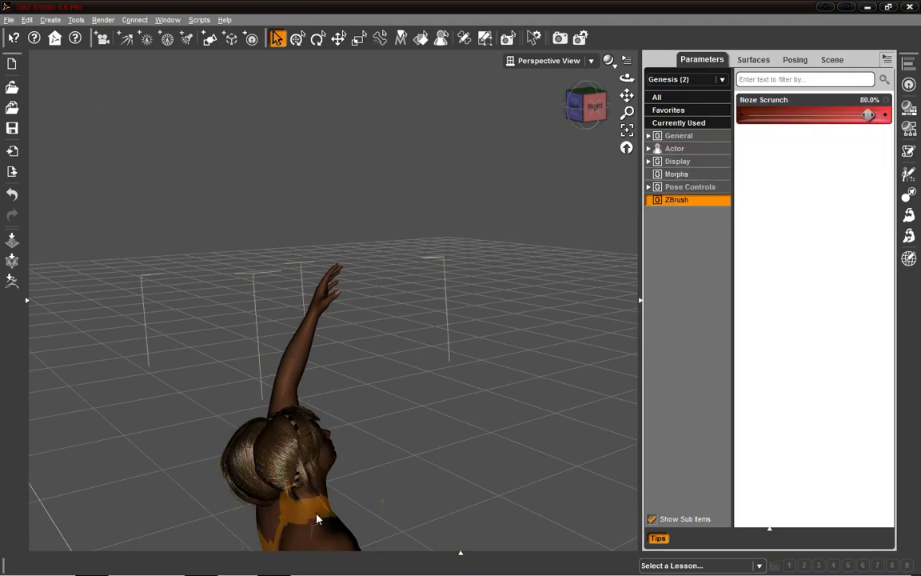
click(630, 132)
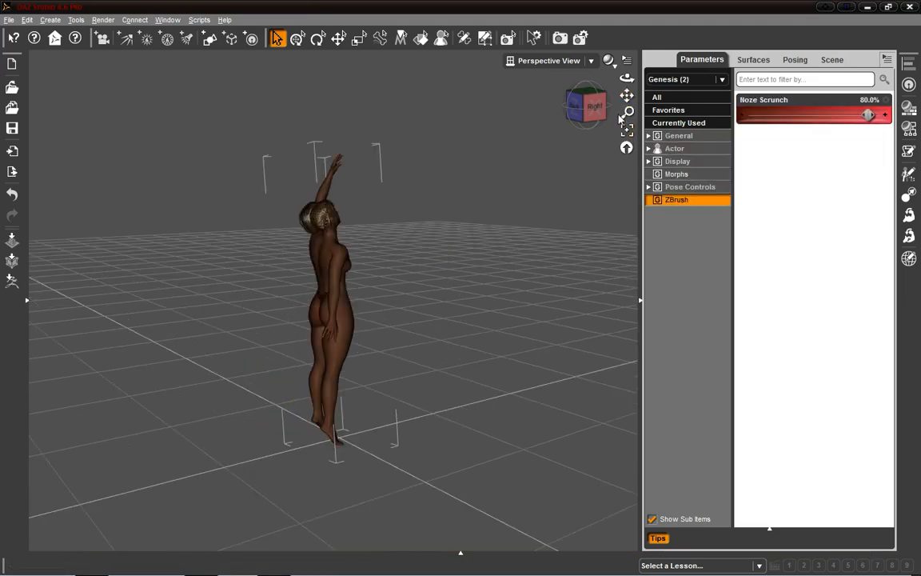
drag(627, 77, 576, 106)
scroll(550, 128, up, 3)
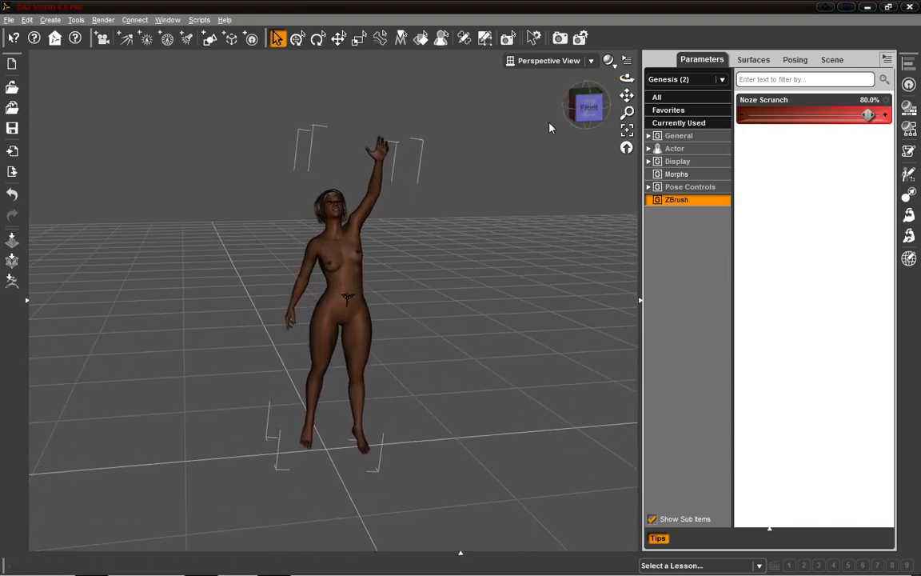
scroll(549, 128, up, 5)
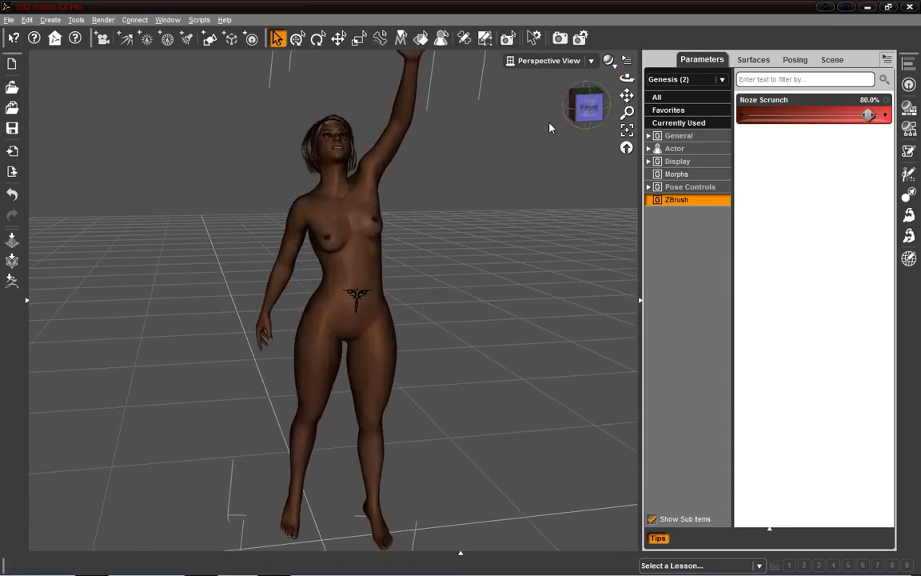
scroll(549, 128, down, 3)
click(640, 302)
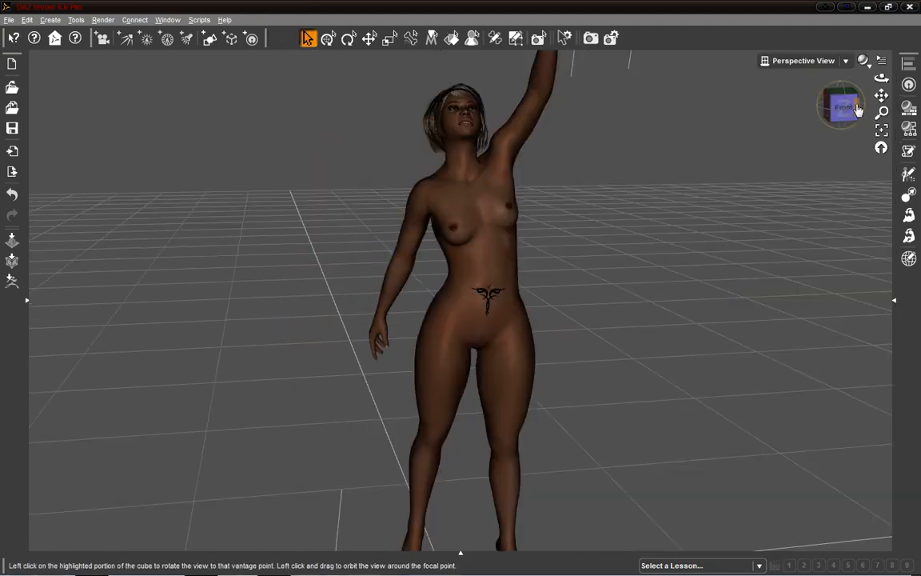
drag(849, 109, 817, 111)
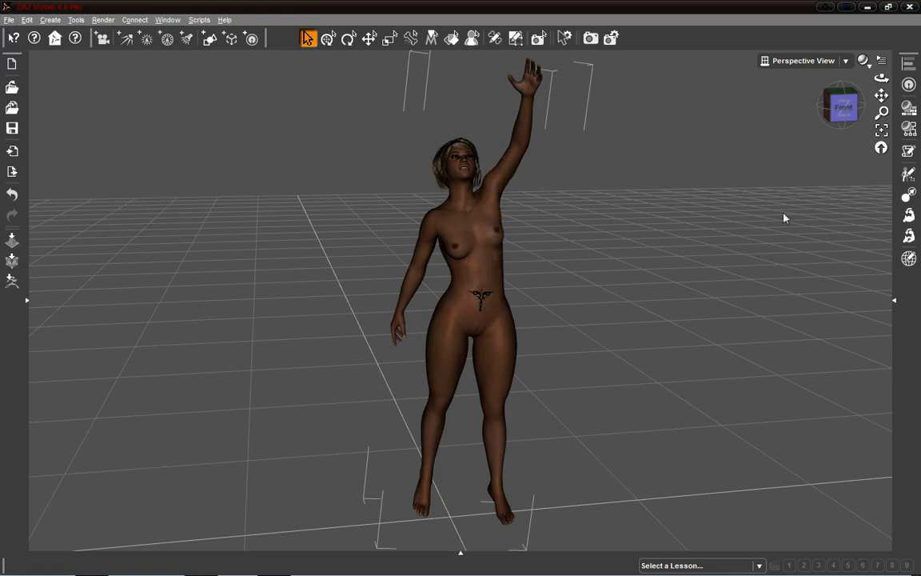
drag(845, 113, 895, 103)
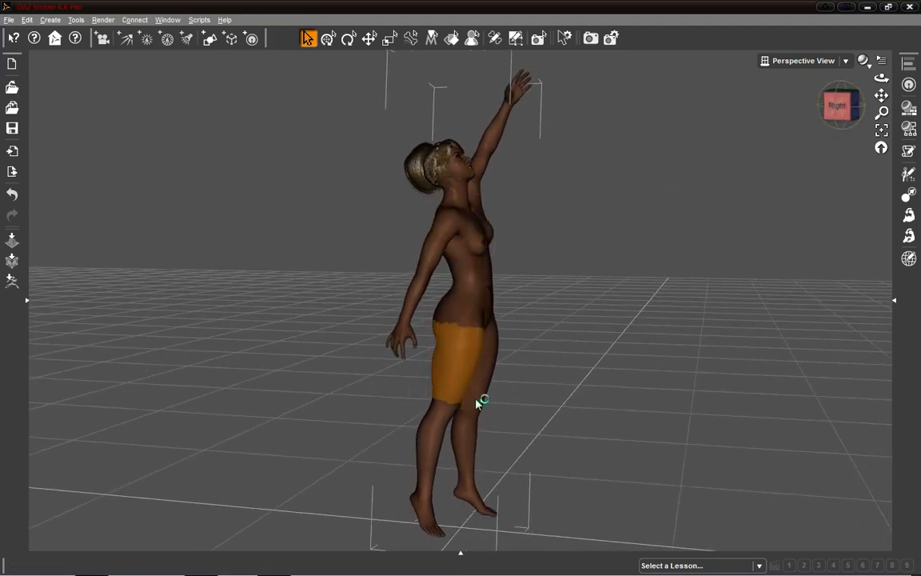
Save the figure's pose as a Pose Preset named "Reaching on toes" in the Poses presets folder.
click(9, 20)
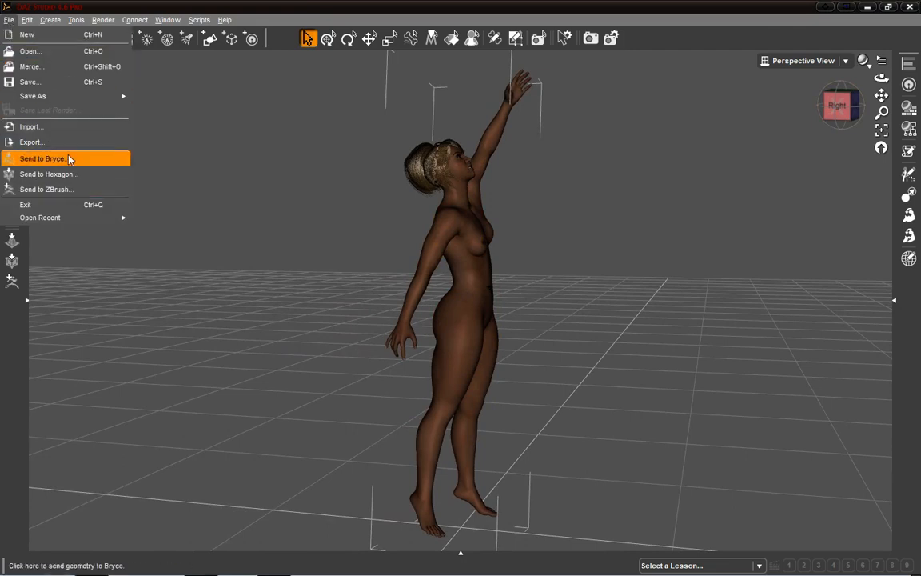
mouse_move(72, 95)
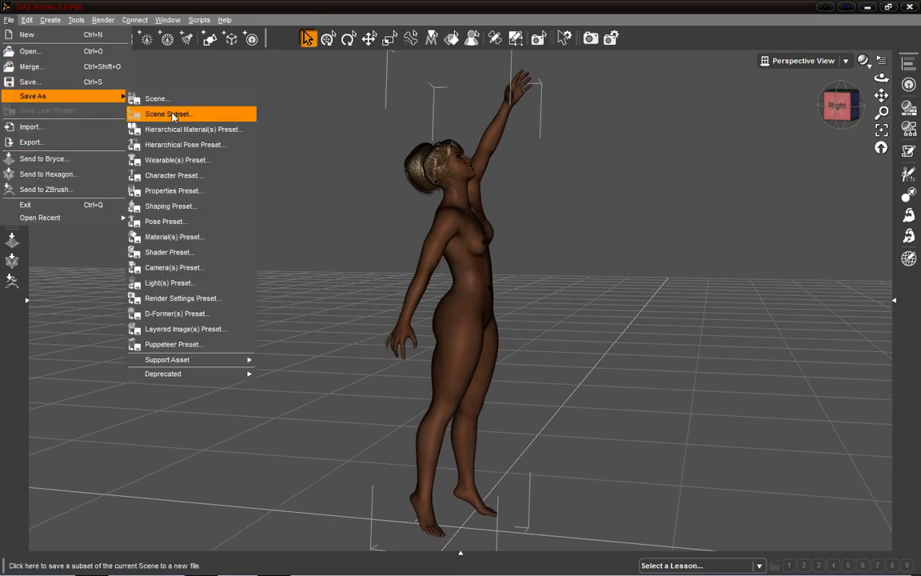
click(225, 227)
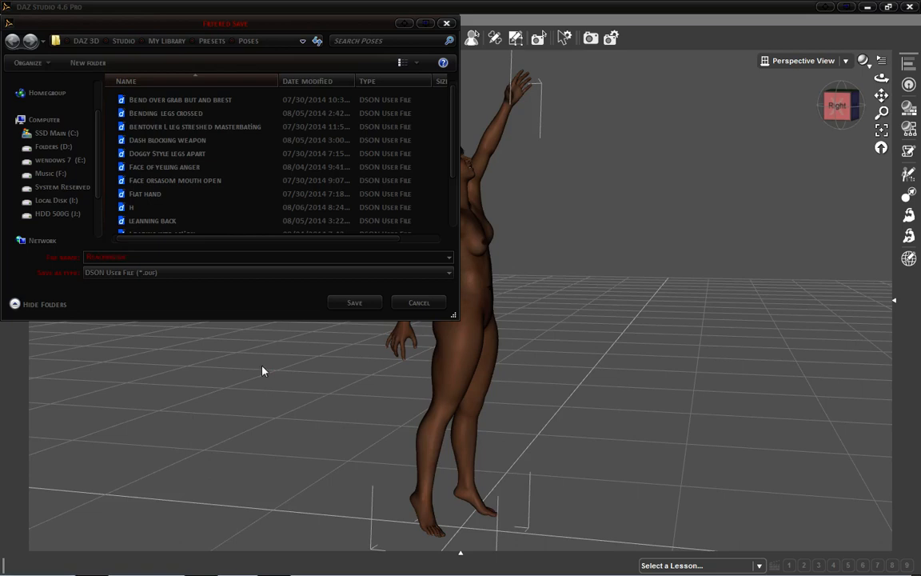
text(w)
click(355, 303)
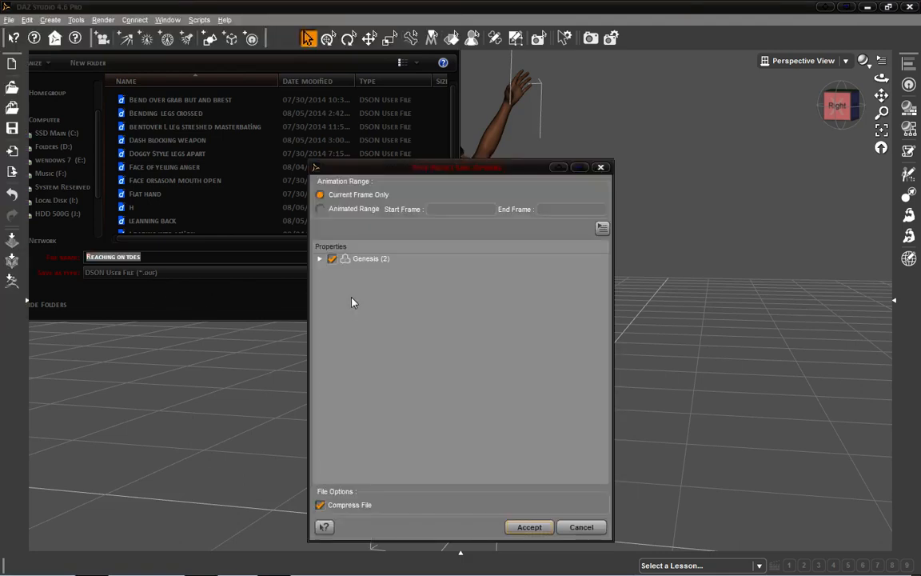
Check the Genesis property groups, including Pose Controls, and accept the preset options with Current Frame Only and Compress File.
click(320, 260)
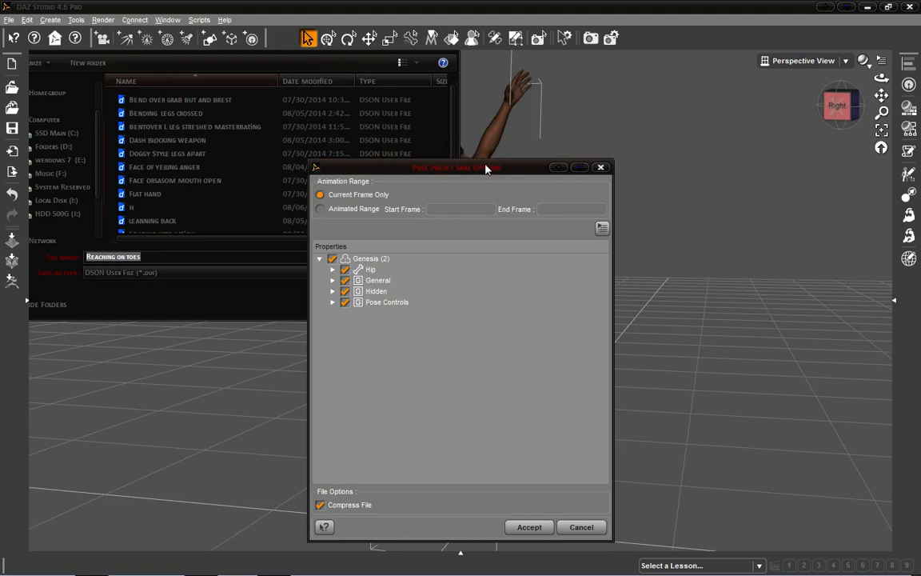
click(333, 302)
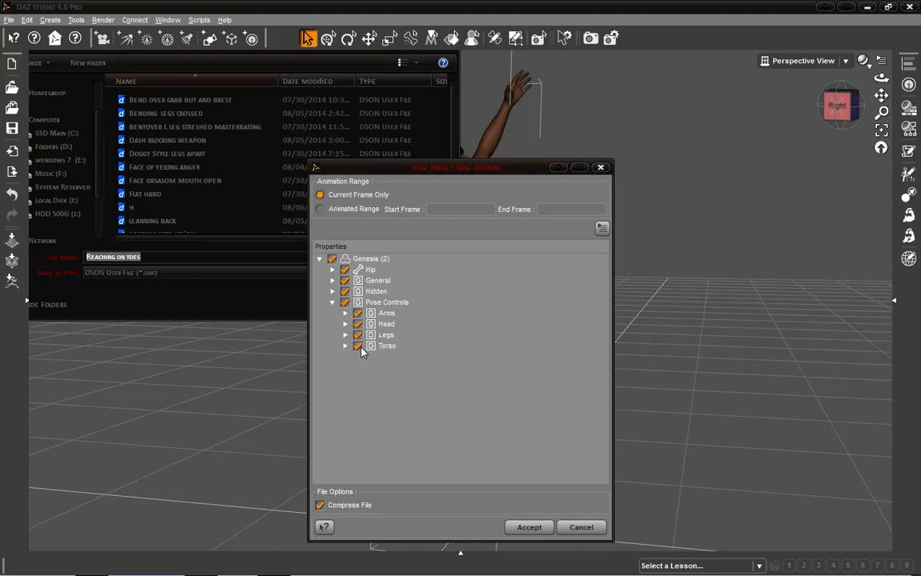
click(333, 302)
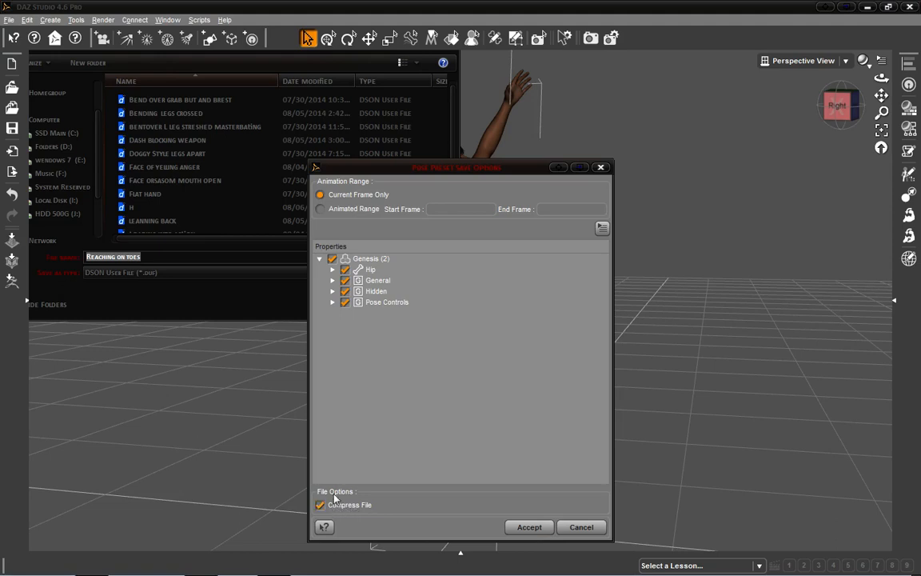
click(528, 529)
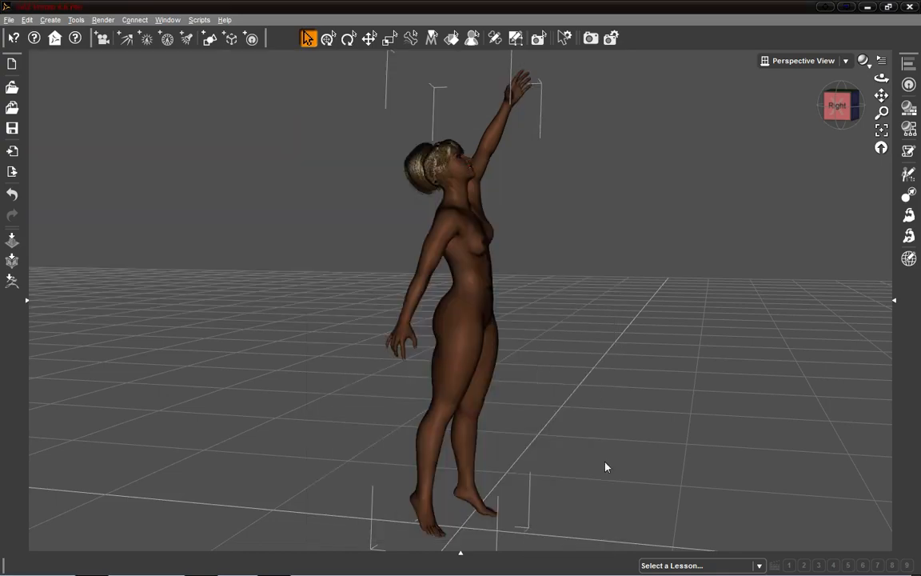
Find the Reaching on toes pose in the Unassigned Smart Content for Genesis and open its category assignment.
drag(841, 110, 823, 132)
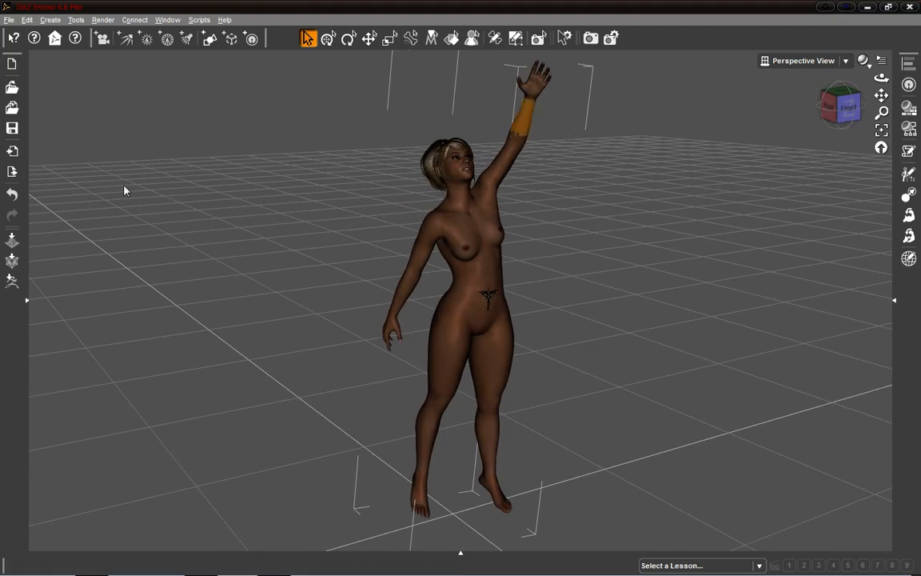
click(26, 302)
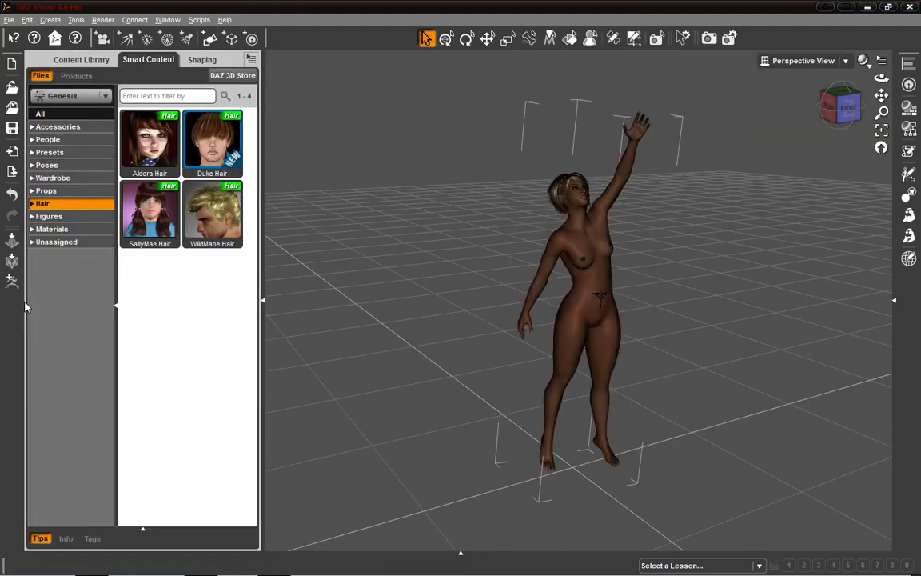
click(54, 244)
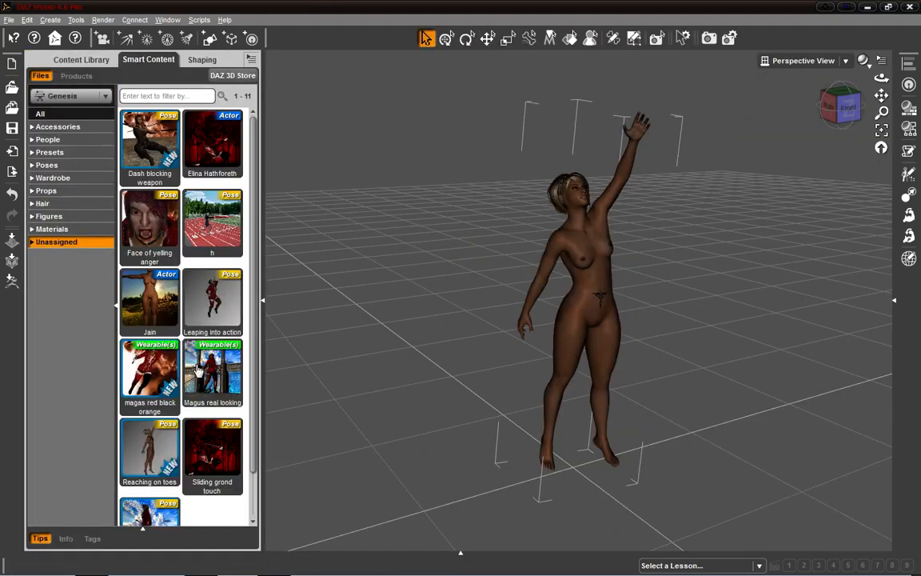
scroll(178, 334, down, 2)
click(148, 384)
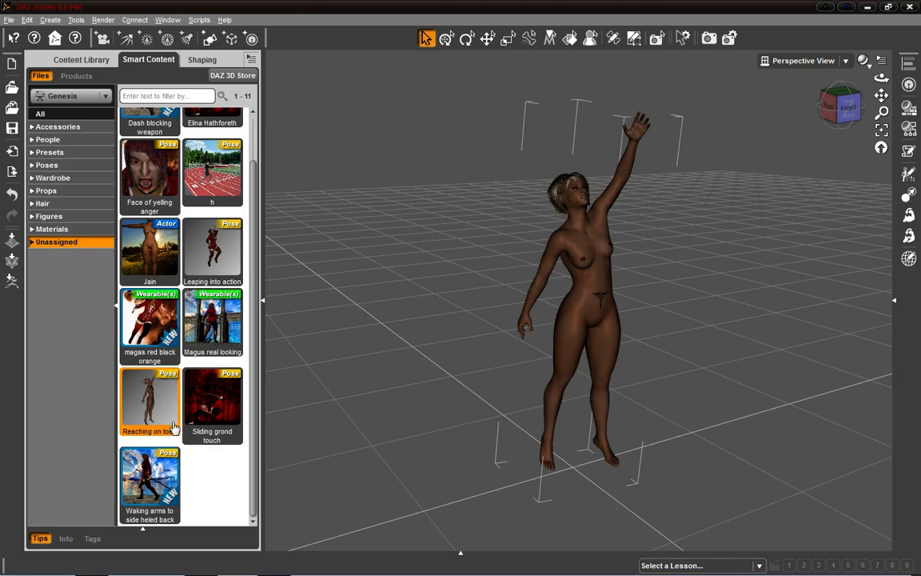
right_click(156, 405)
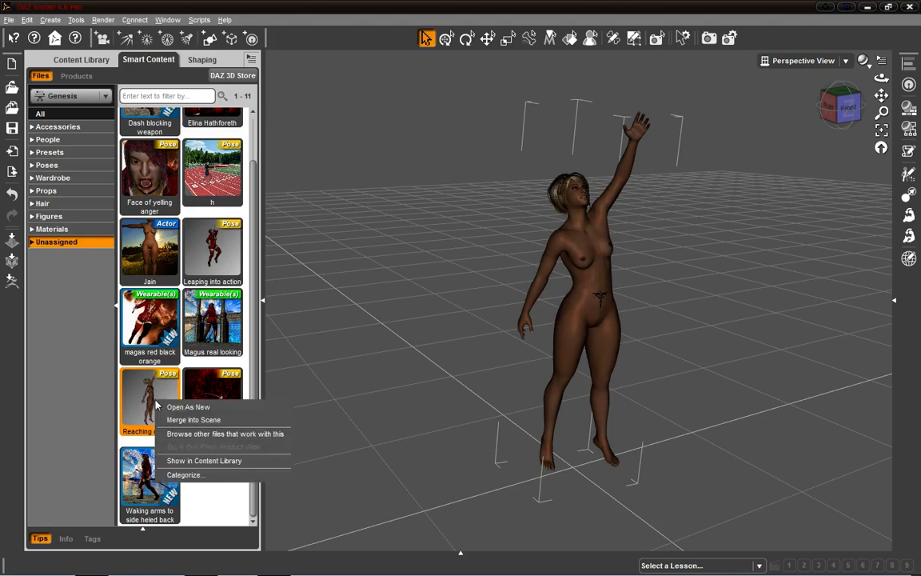
click(205, 479)
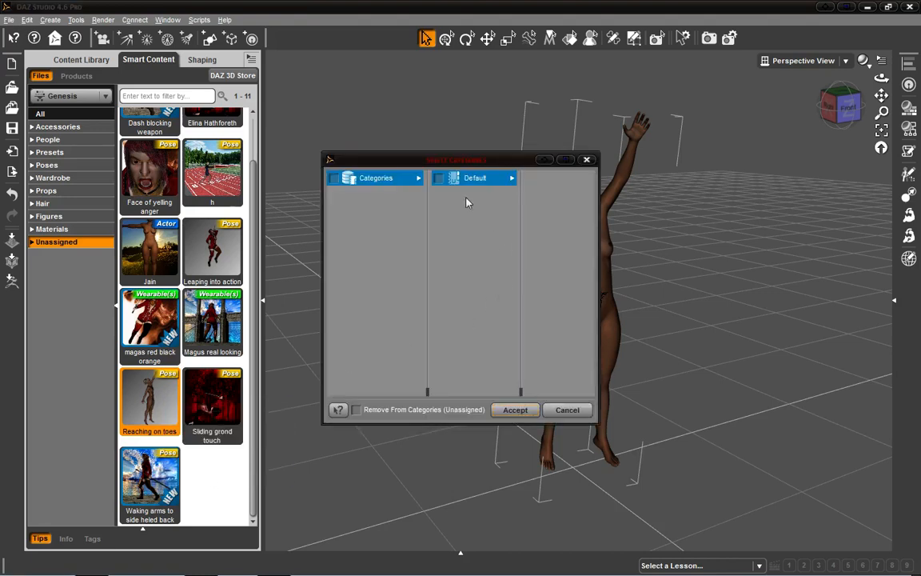
click(334, 178)
click(439, 177)
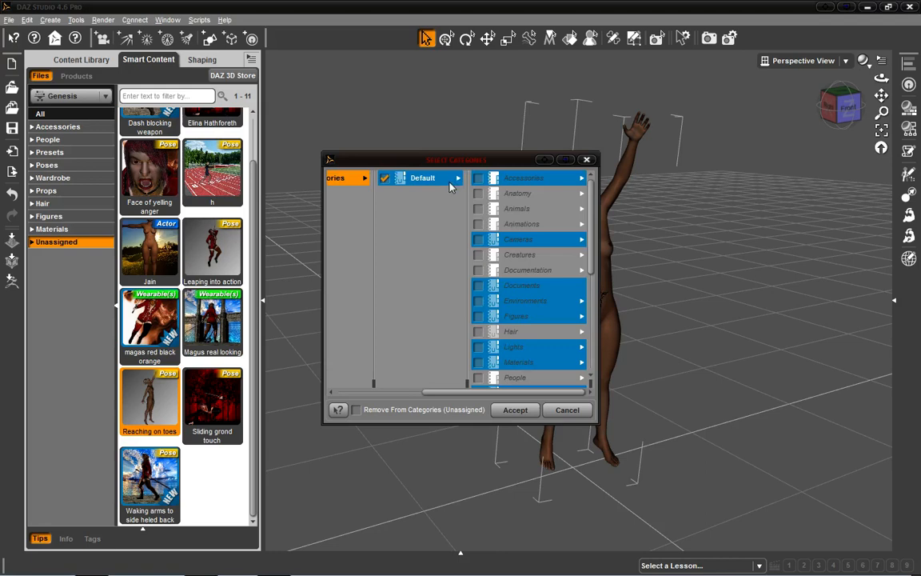
drag(447, 397, 348, 397)
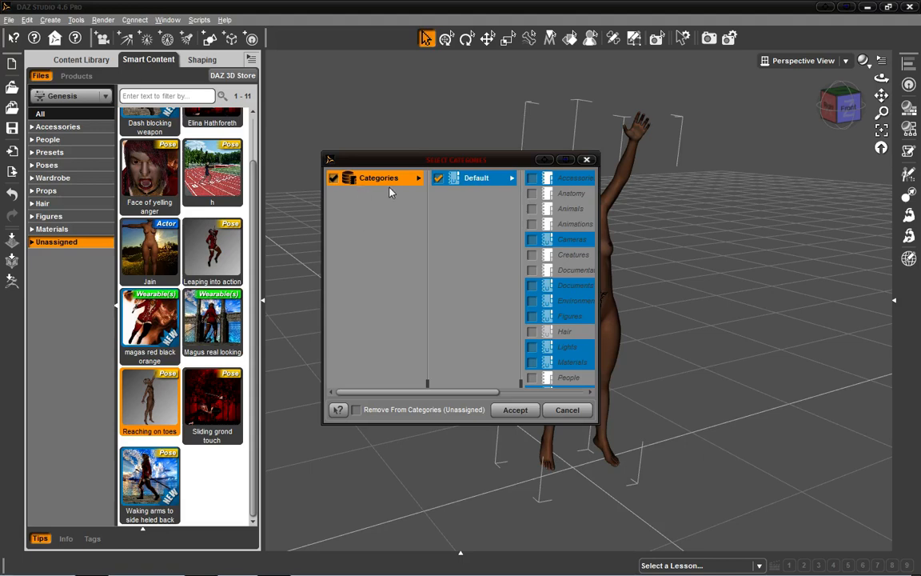
click(333, 177)
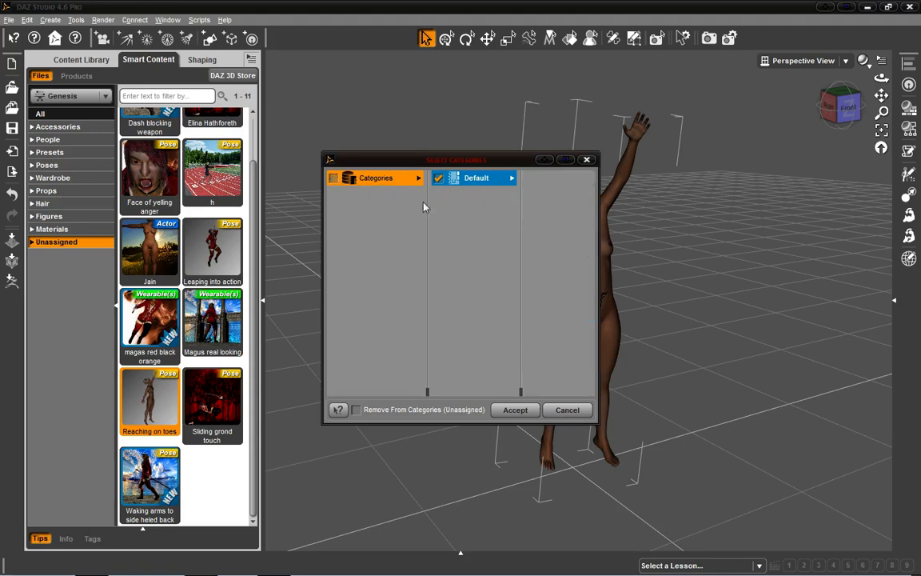
click(440, 179)
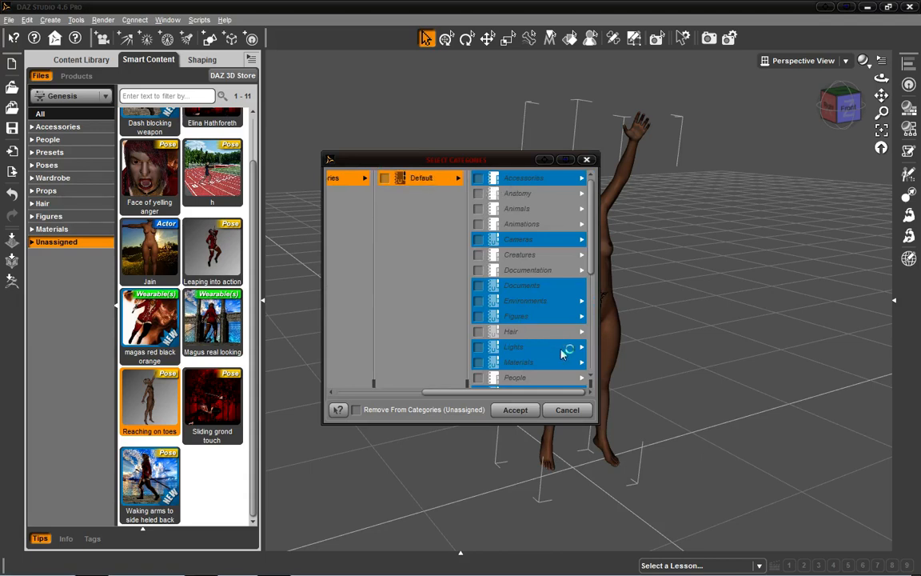
Assign the pose to the Poses category under Default and to its Poses subcategory.
scroll(520, 354, down, 2)
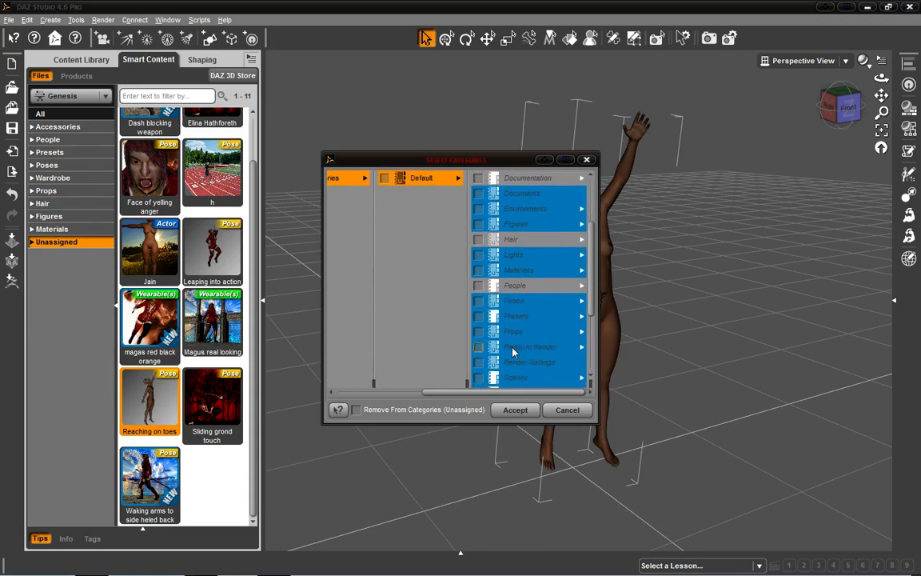
click(505, 304)
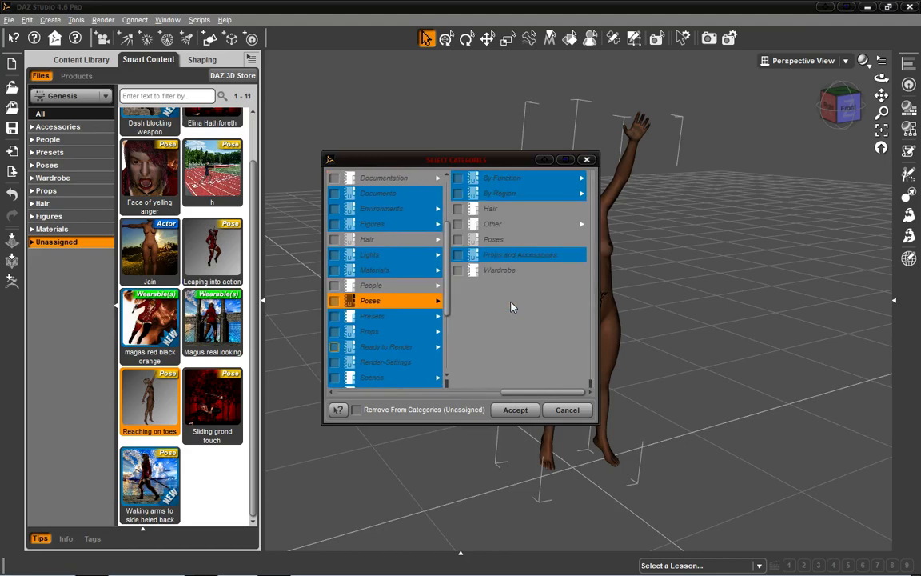
click(516, 180)
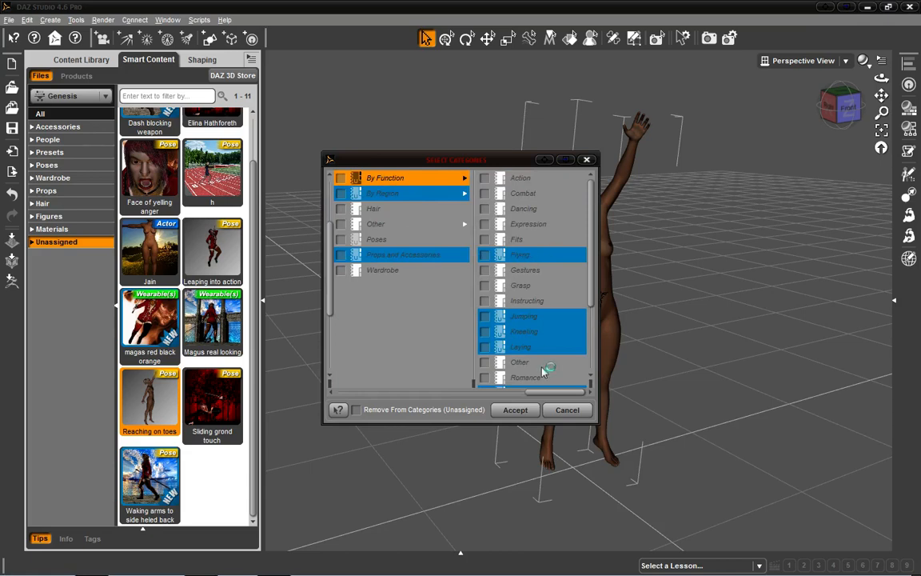
drag(539, 393, 447, 395)
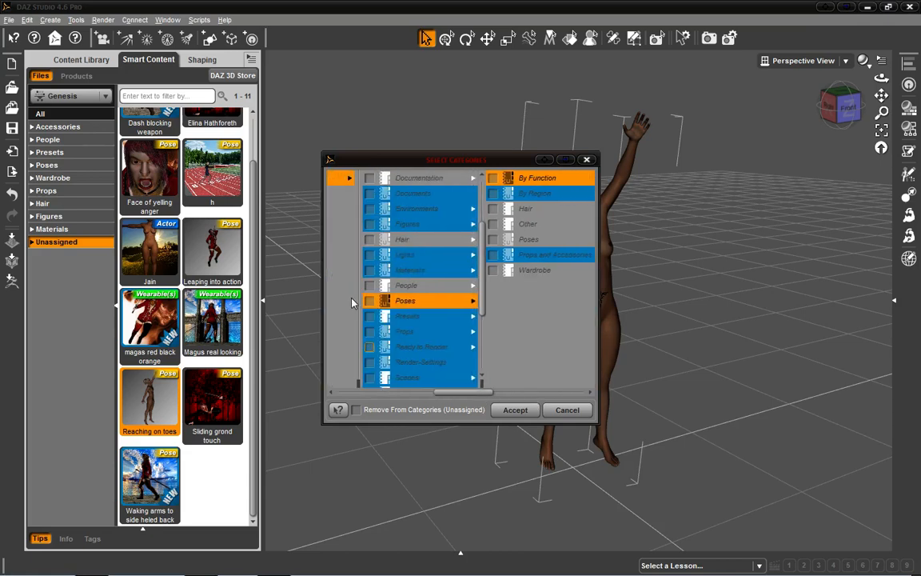
click(369, 301)
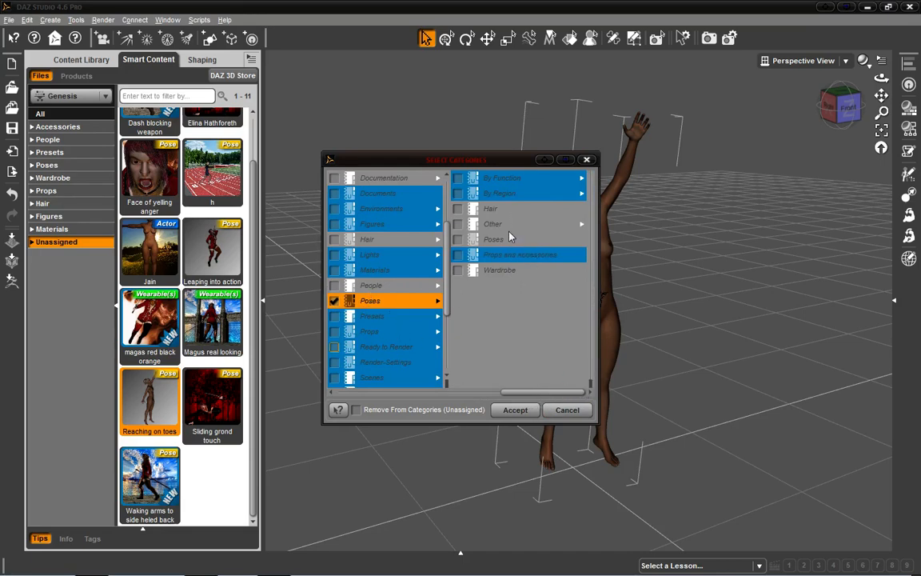
click(458, 240)
Assign the pose to Full Body within the By Region category.
click(488, 195)
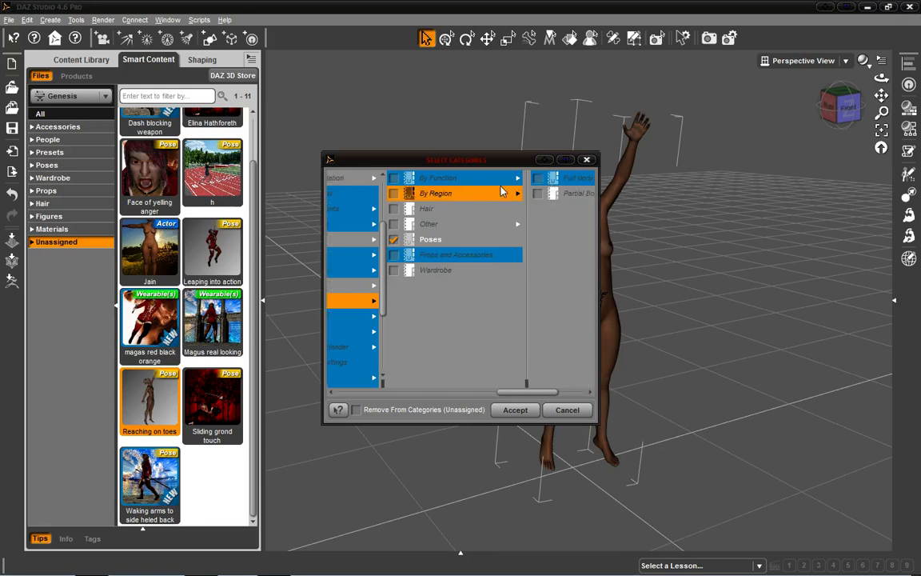
click(539, 178)
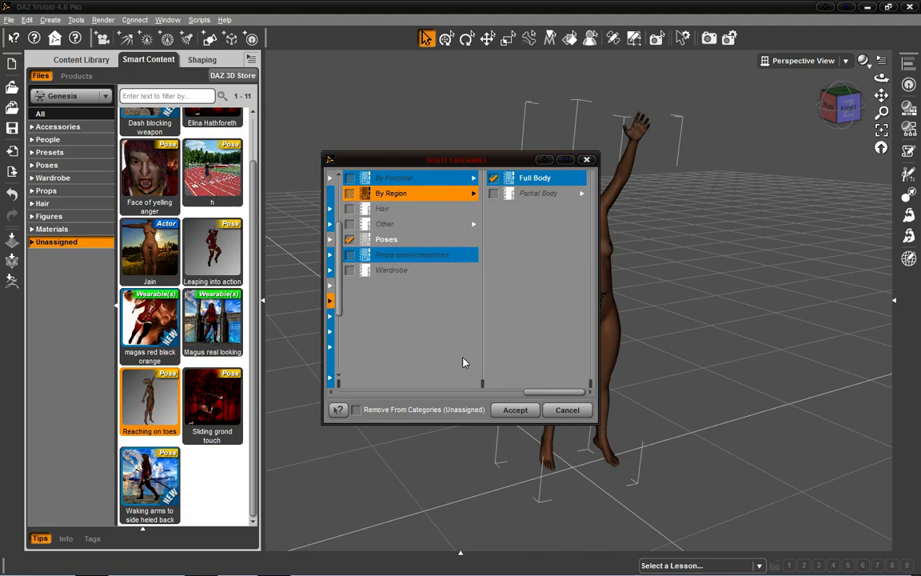
drag(552, 391, 496, 391)
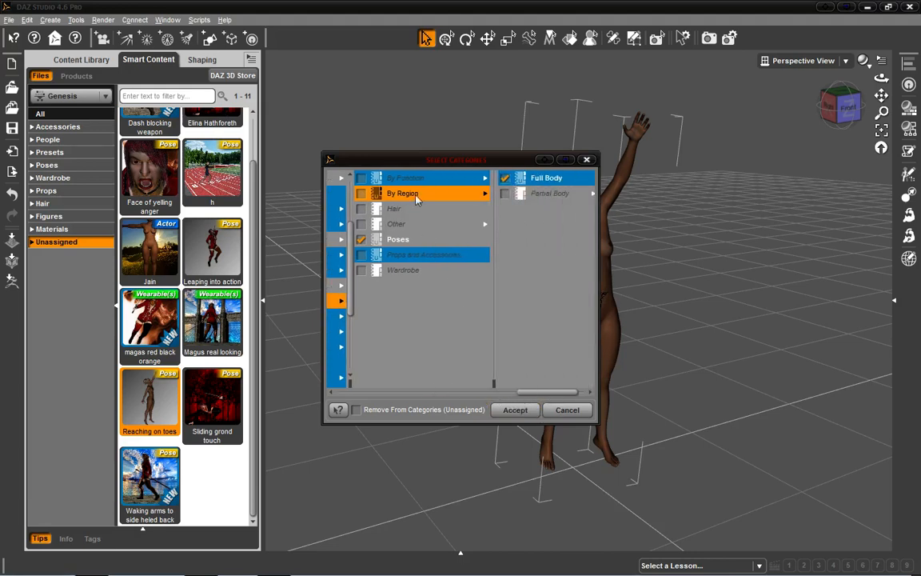
Look through the By Function subcategories and assign the pose to Grasp.
click(412, 181)
ctrl+click(408, 192)
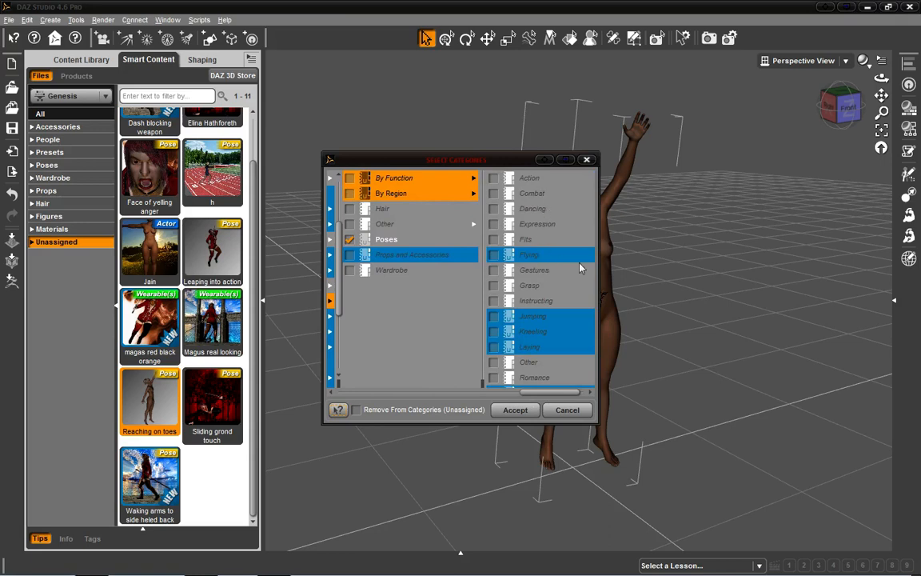
scroll(578, 266, down, 1)
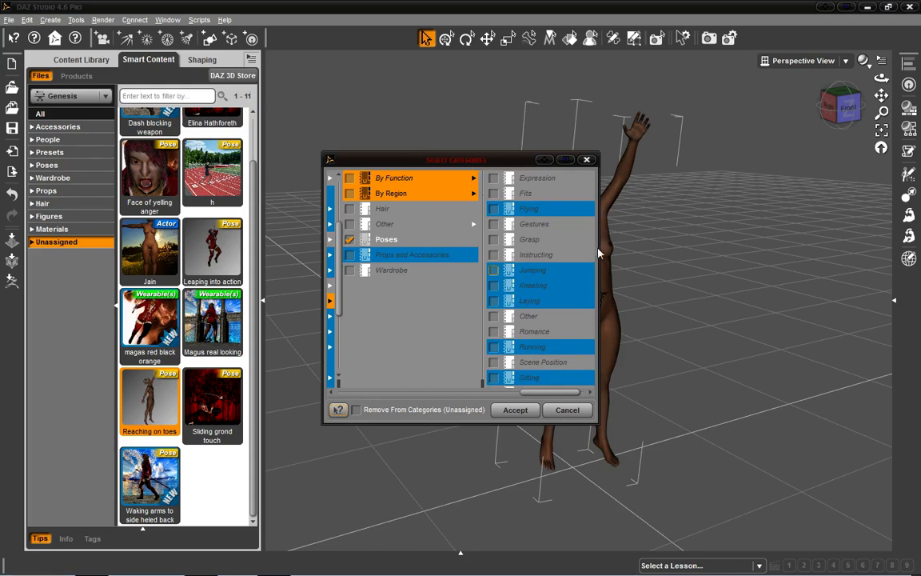
scroll(543, 261, down, 3)
scroll(531, 254, up, 2)
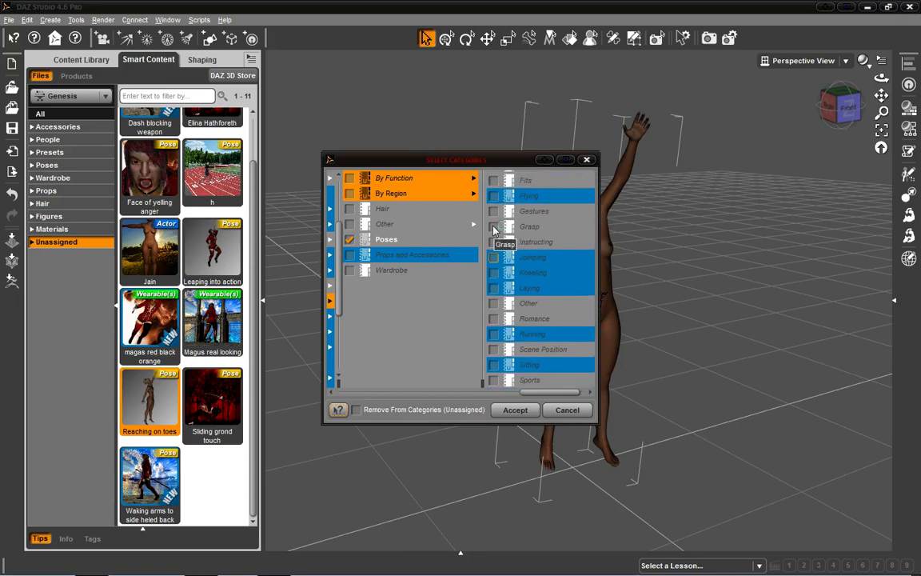
click(493, 227)
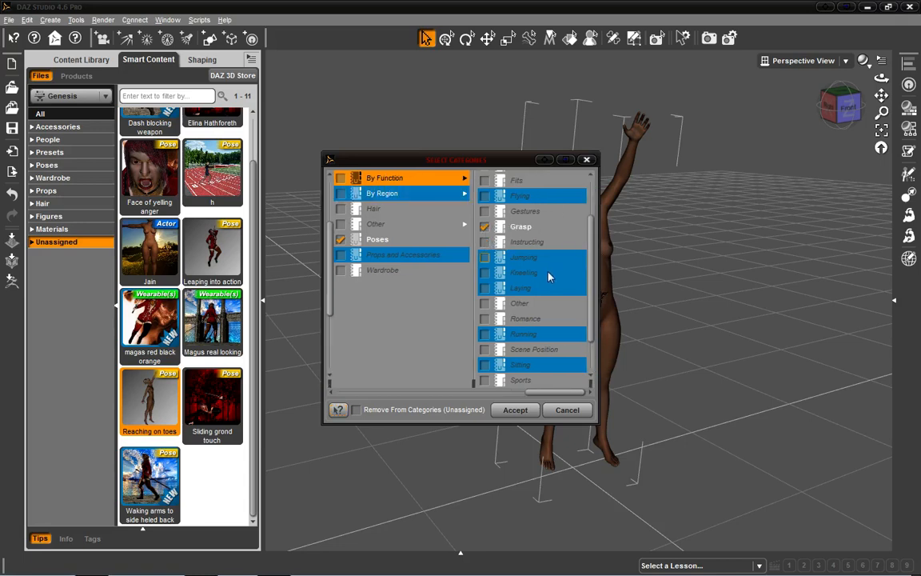
Create a new subcategory named "Pinup posing" under By Function.
scroll(550, 276, down, 2)
scroll(553, 239, up, 2)
scroll(543, 265, down, 1)
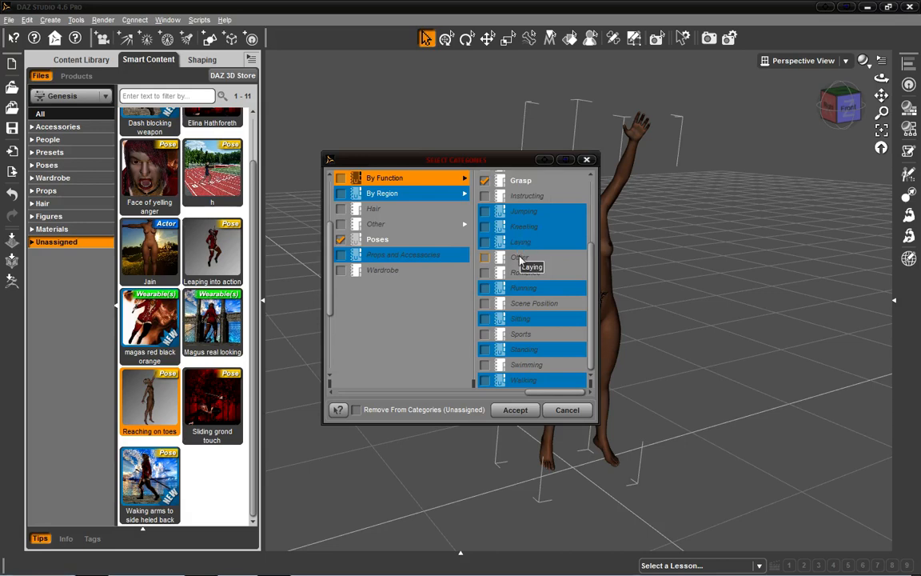
right_click(511, 181)
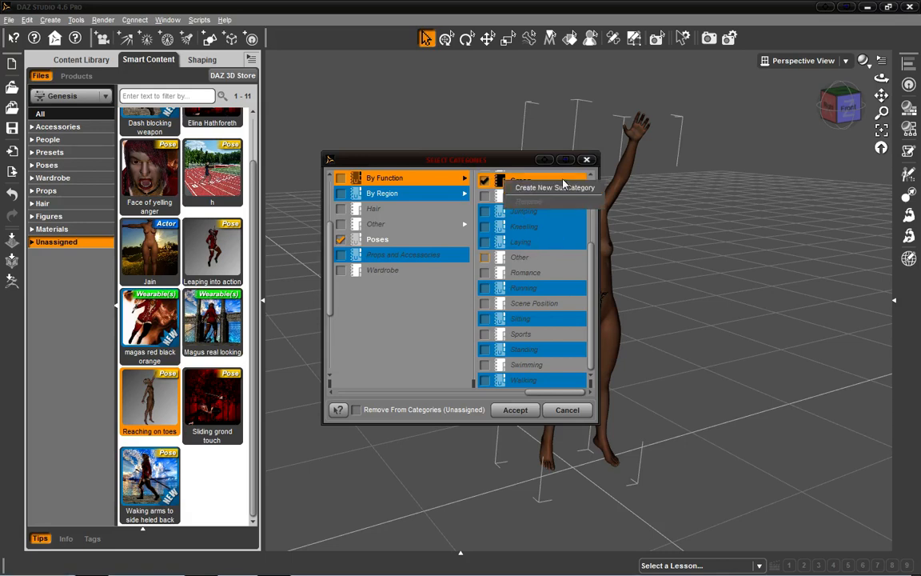
click(388, 183)
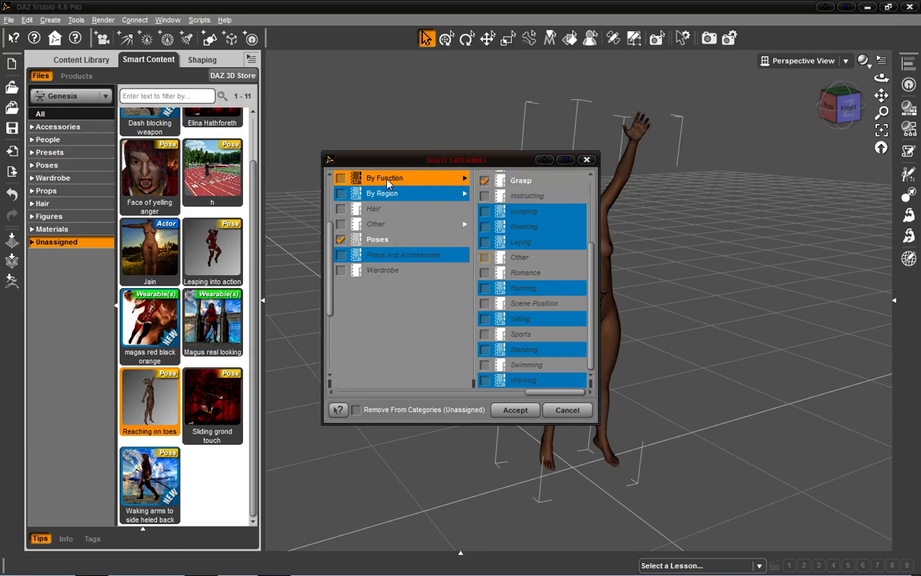
right_click(388, 183)
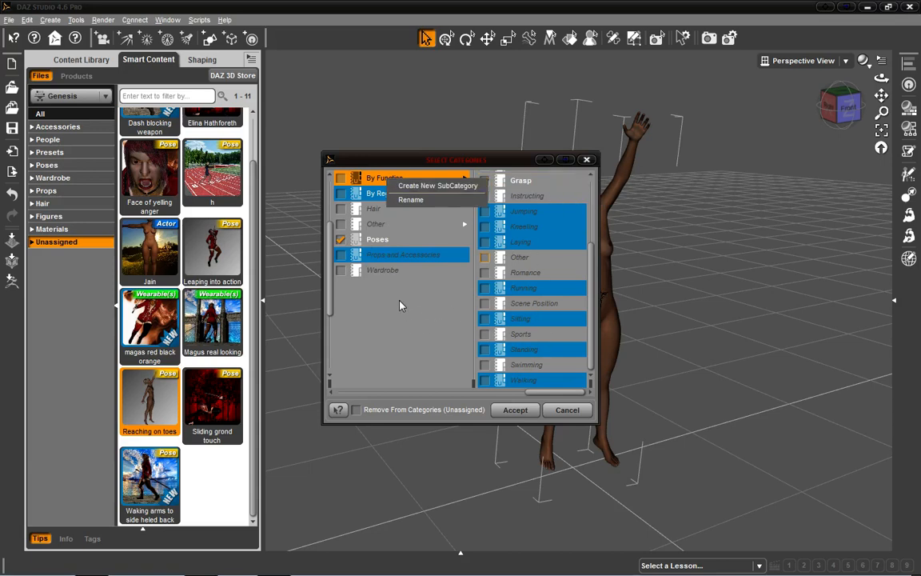
click(416, 185)
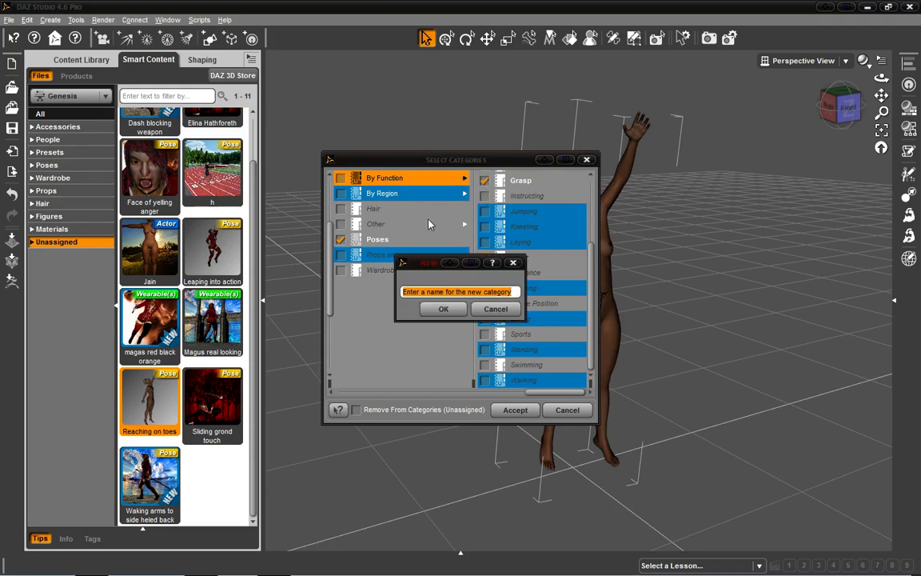
text(P)
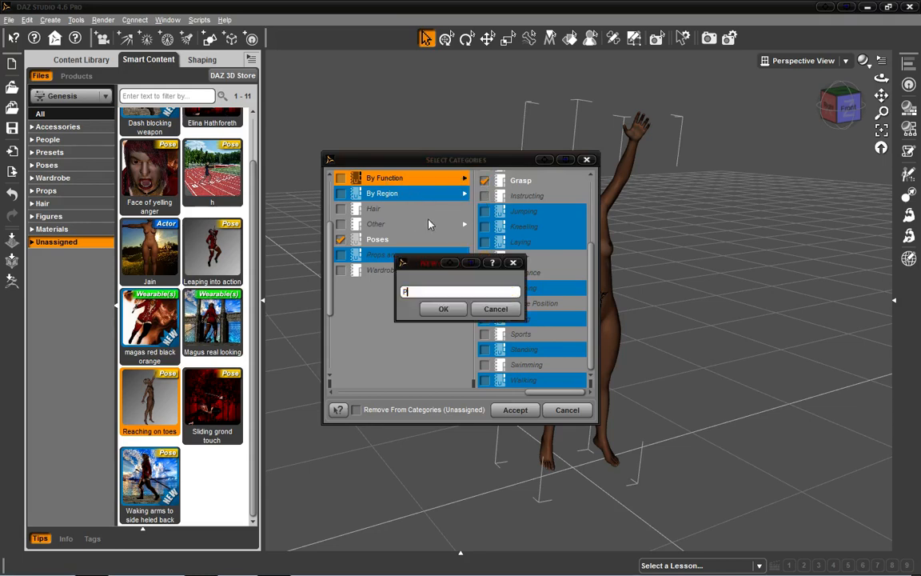
text(inup posing)
click(444, 311)
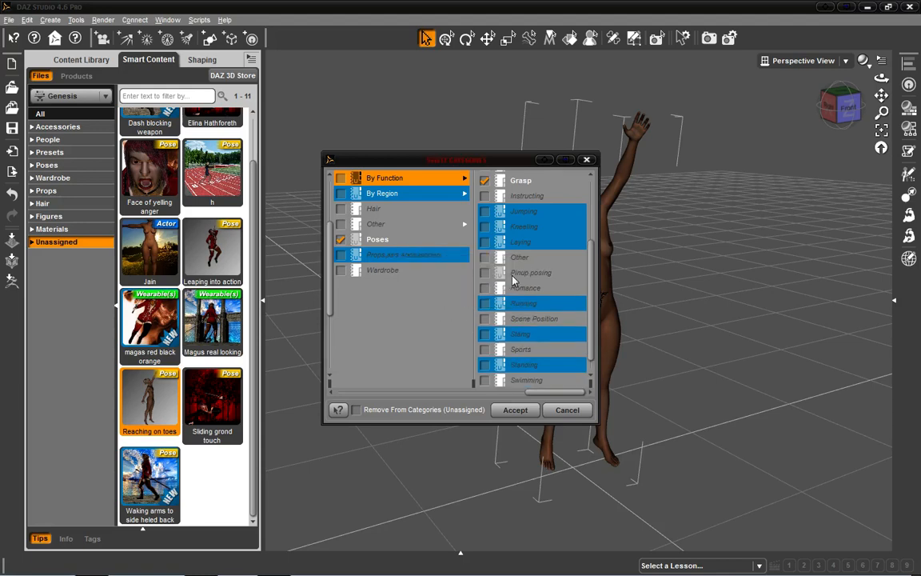
Try assigning the pose to Pinup posing, clear that assignment again, and accept the chosen categories.
click(487, 274)
click(487, 273)
click(514, 411)
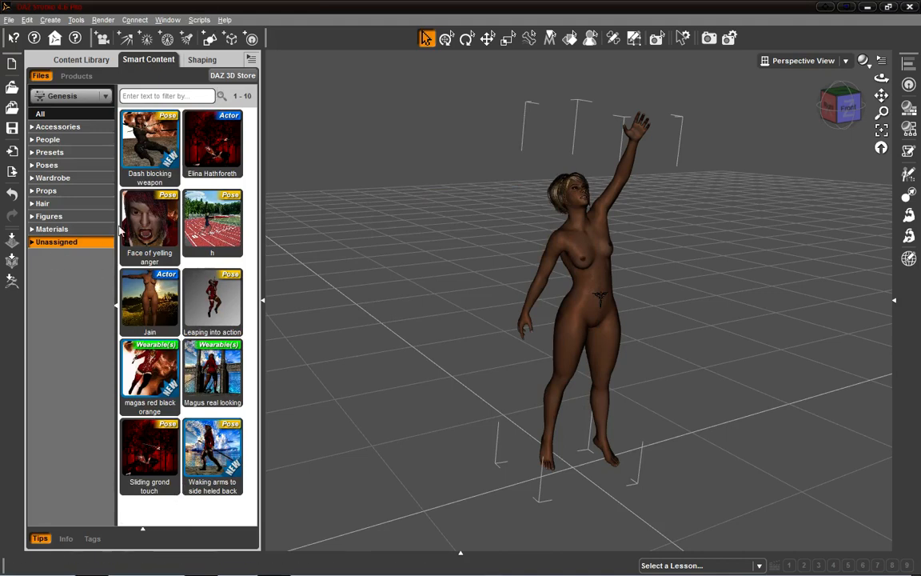
Show the Genesis Poses category, inspect the posed figure from several sides, and select the Reaching on toes pose.
click(64, 166)
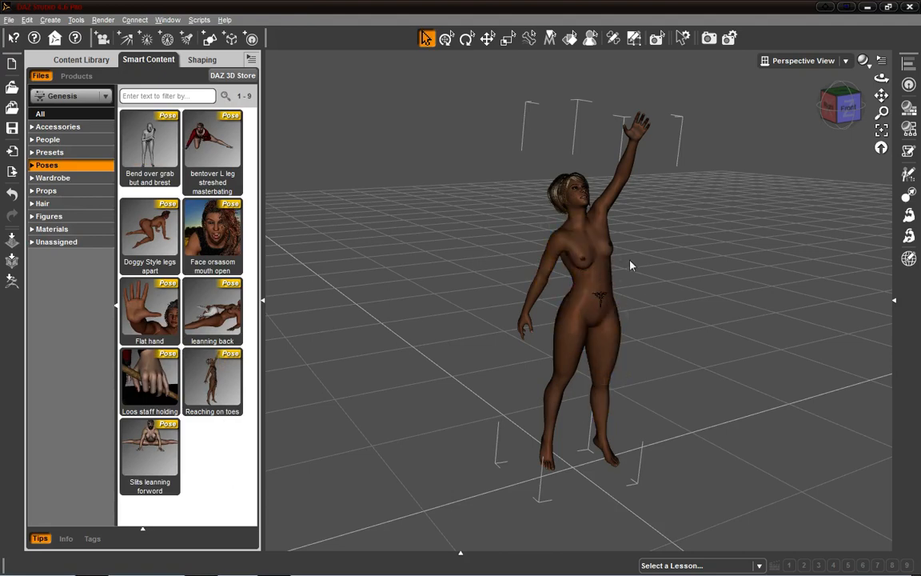
click(828, 108)
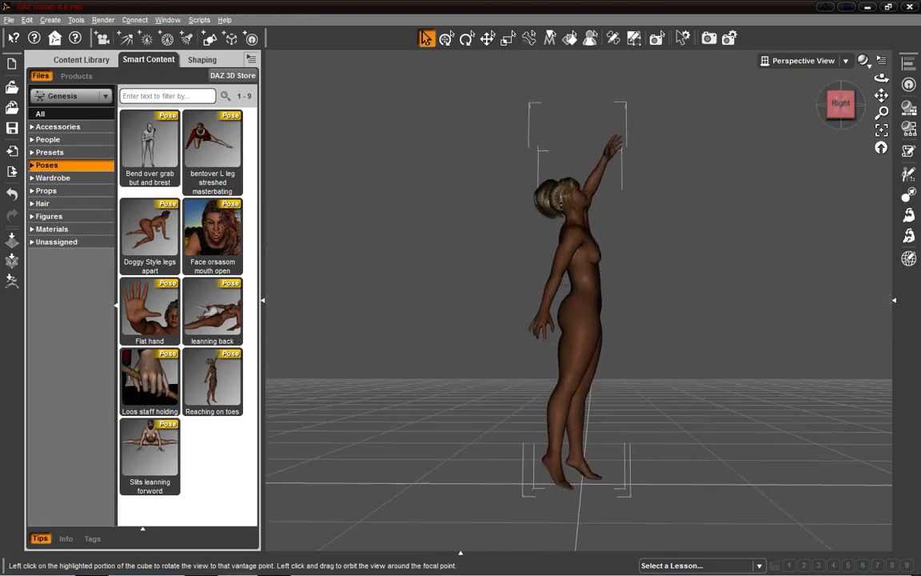
drag(840, 105, 752, 117)
click(839, 107)
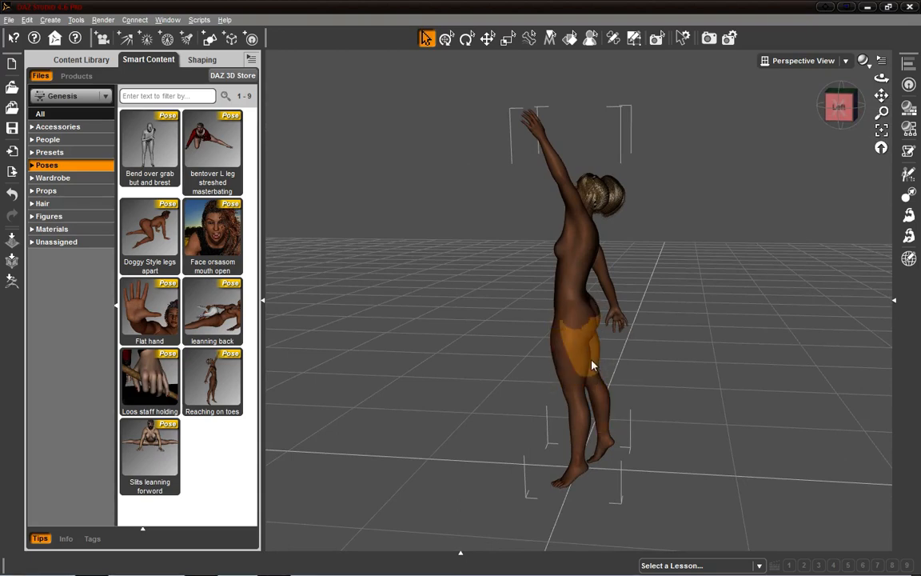
click(832, 107)
drag(841, 106, 857, 111)
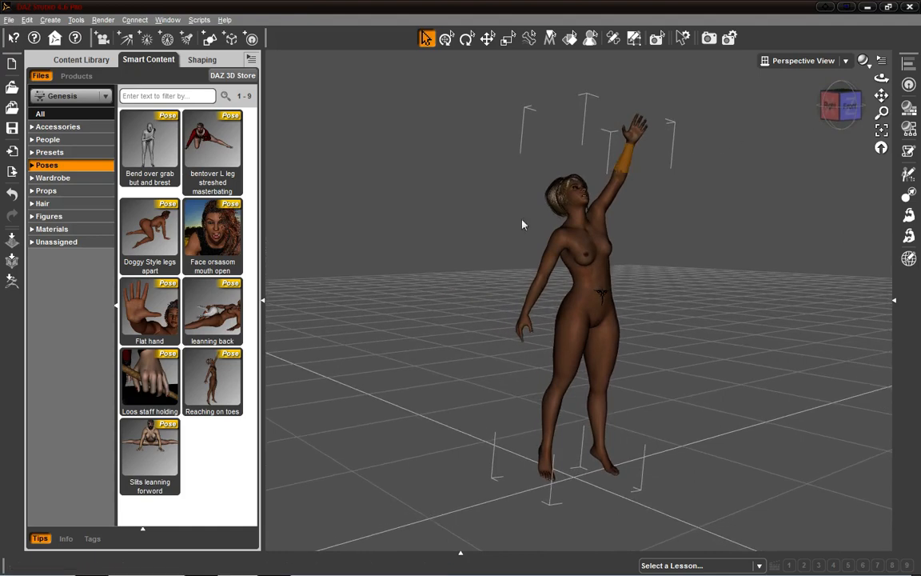
click(216, 384)
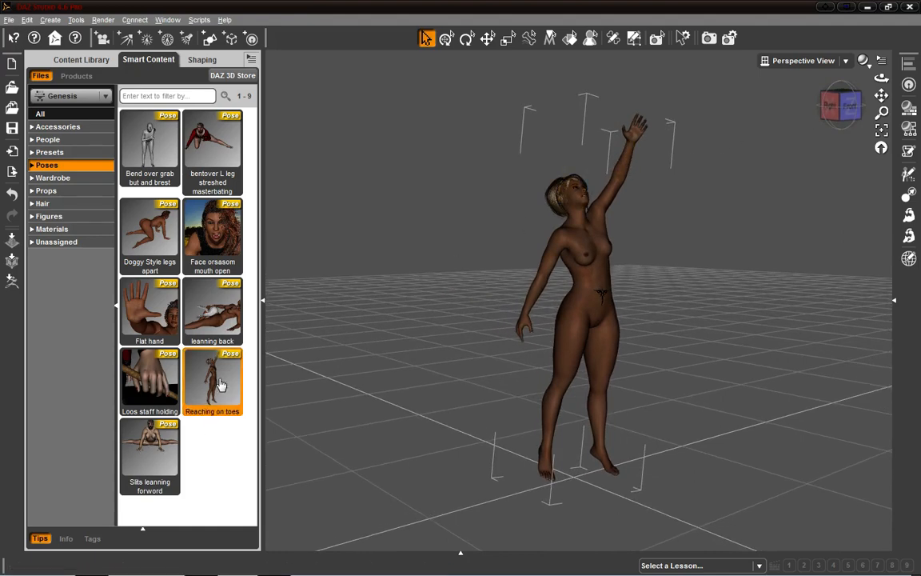
Check the By Region and By Function subcategories of Poses, including Grasp and Laying, for the Reaching on toes pose.
click(32, 165)
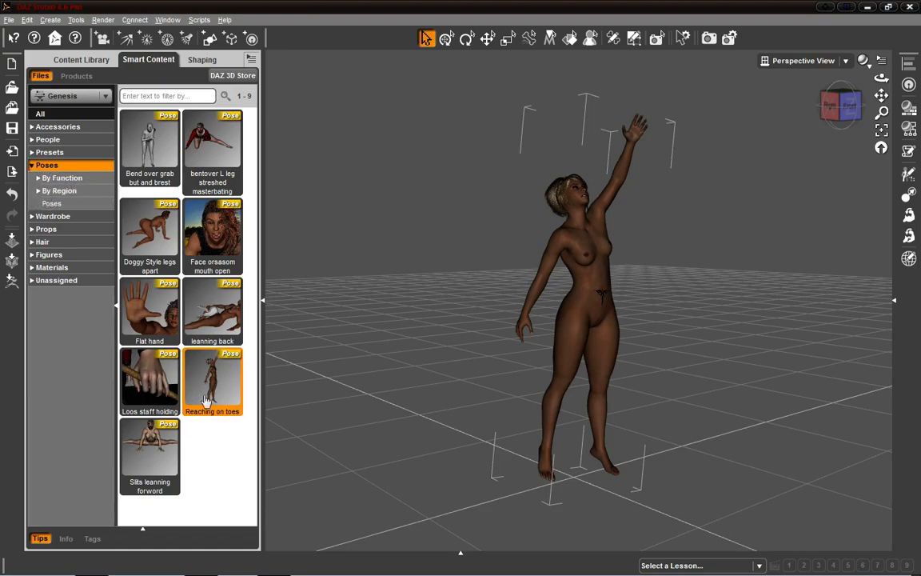
click(54, 191)
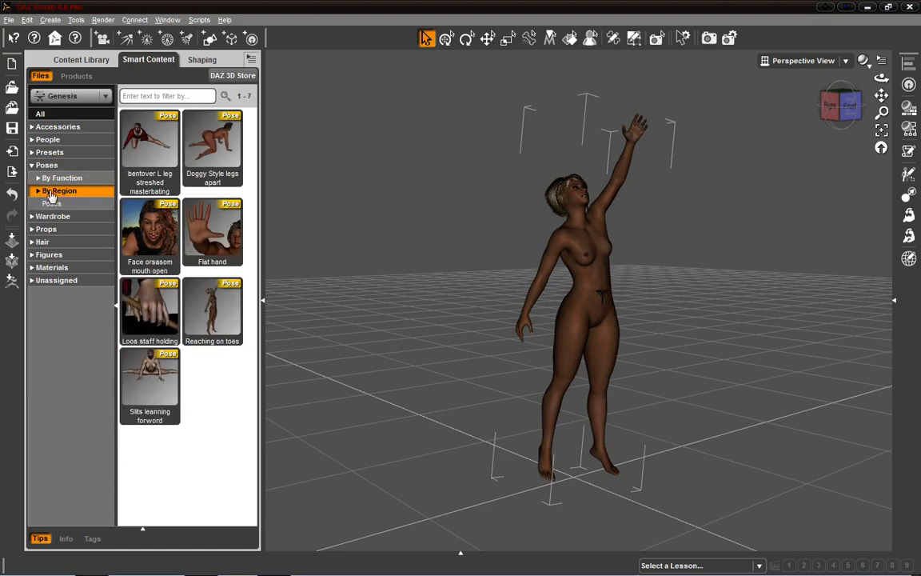
click(53, 180)
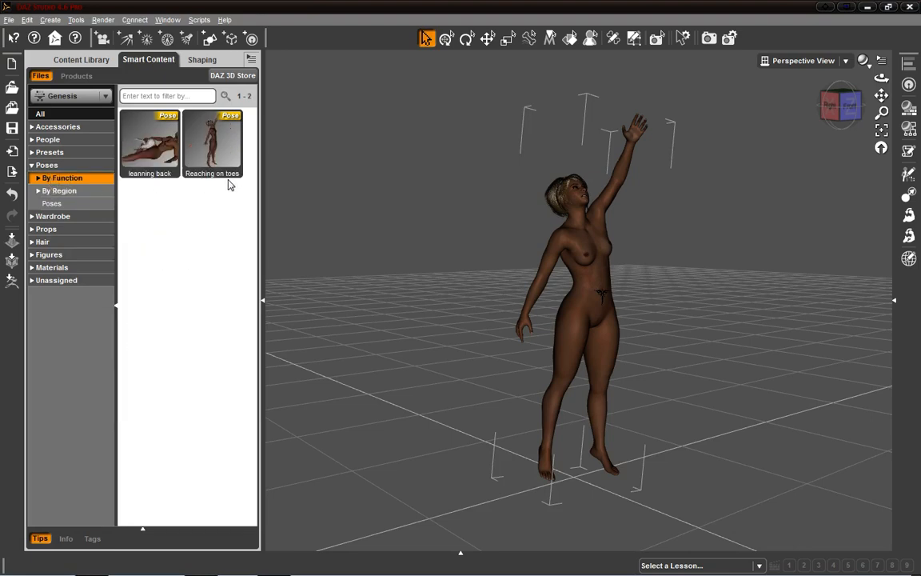
click(37, 178)
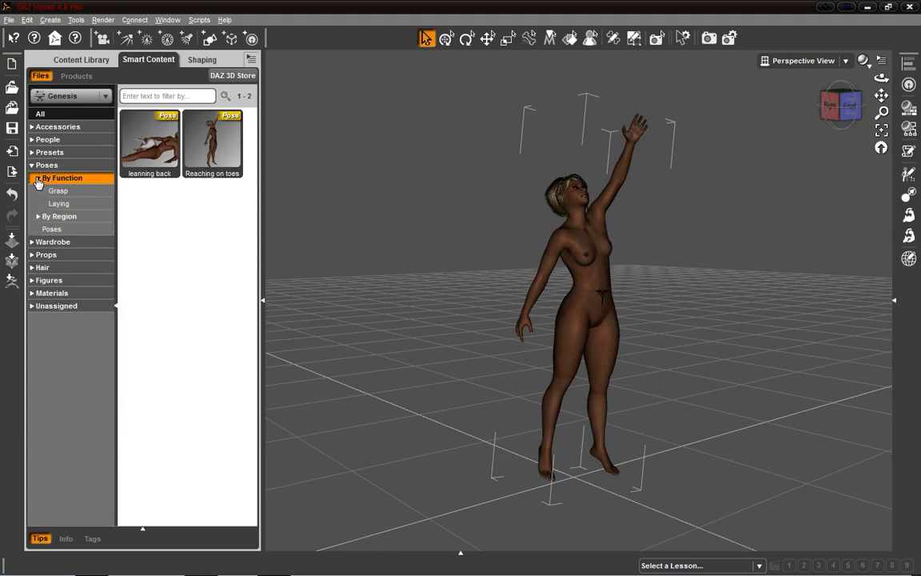
click(59, 193)
click(60, 204)
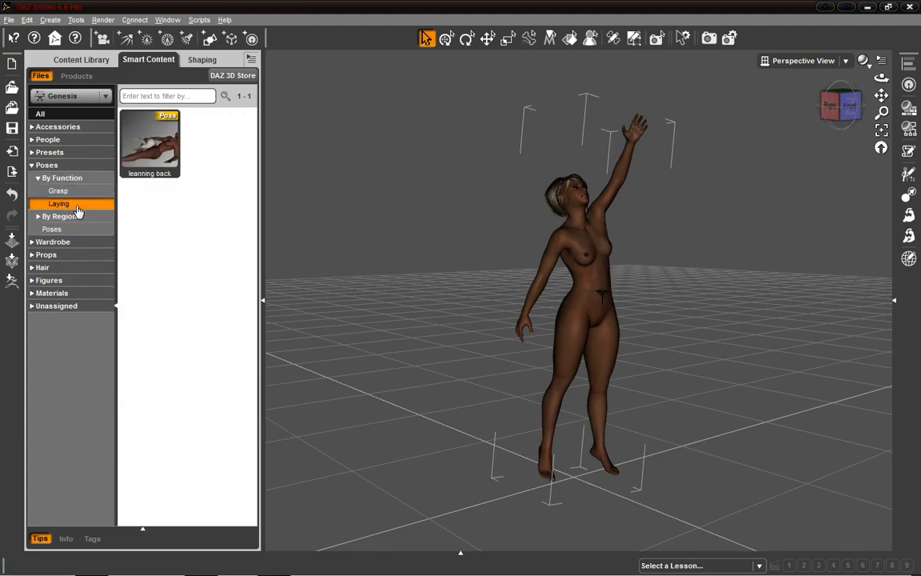
click(61, 190)
click(38, 178)
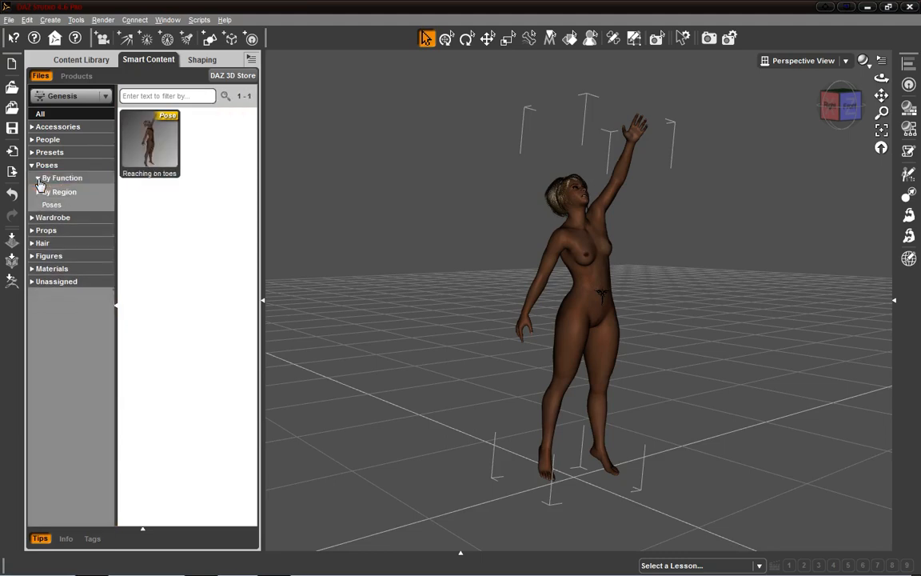
click(32, 165)
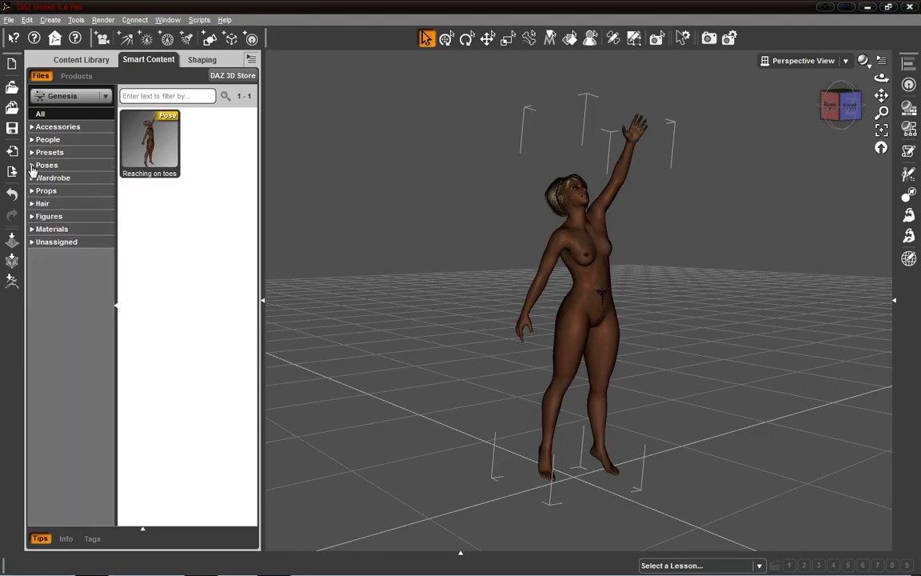
Filter all Genesis content by "grasp" and by "reach", and clear the filter.
click(143, 98)
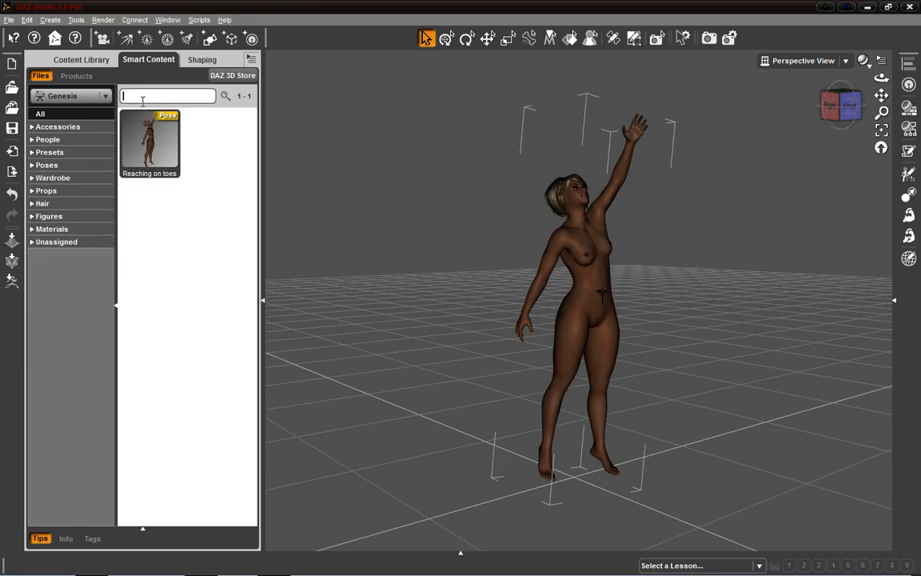
click(44, 116)
click(136, 96)
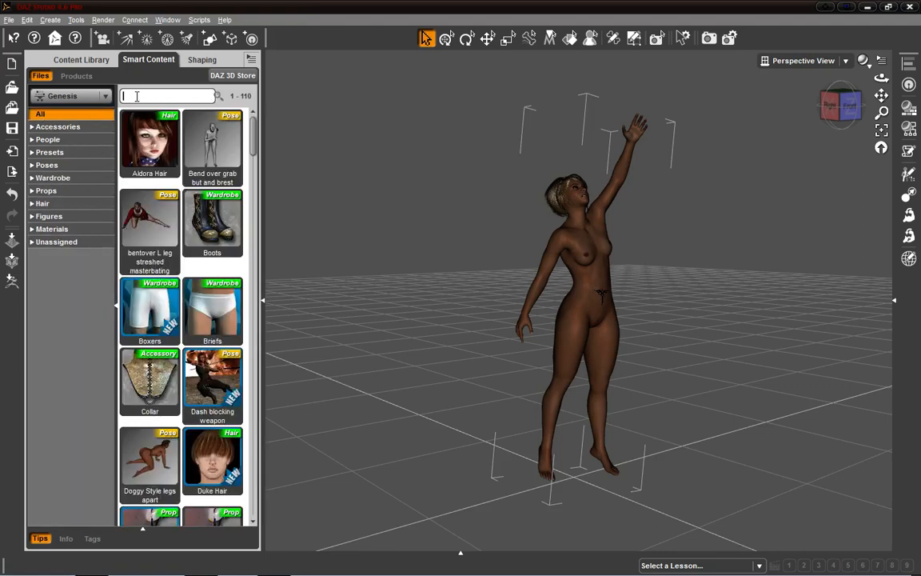
text(grasp)
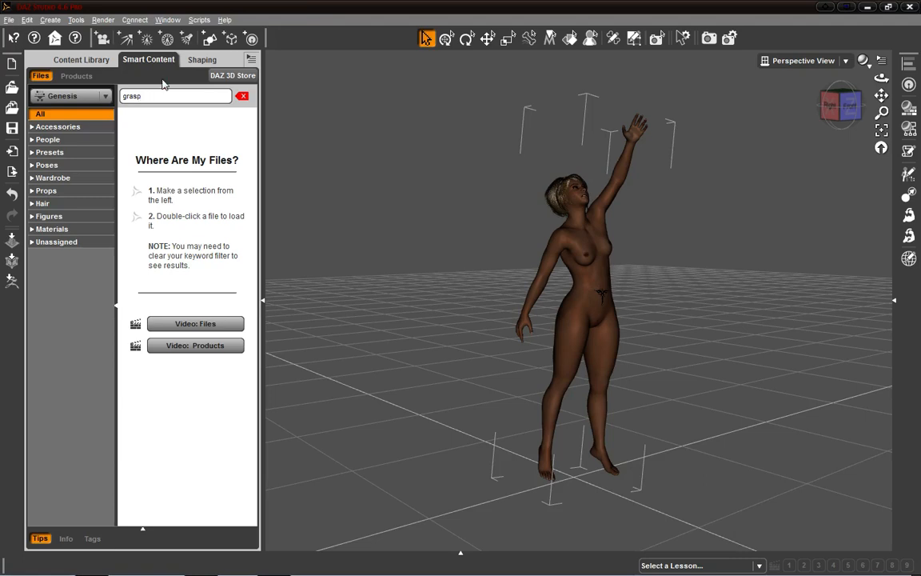
text(each)
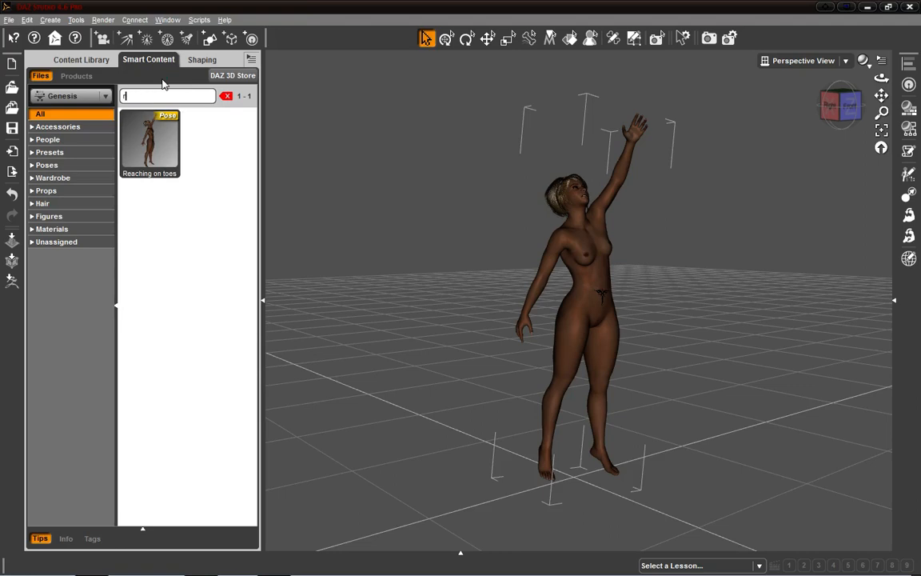
key(BackSpace)
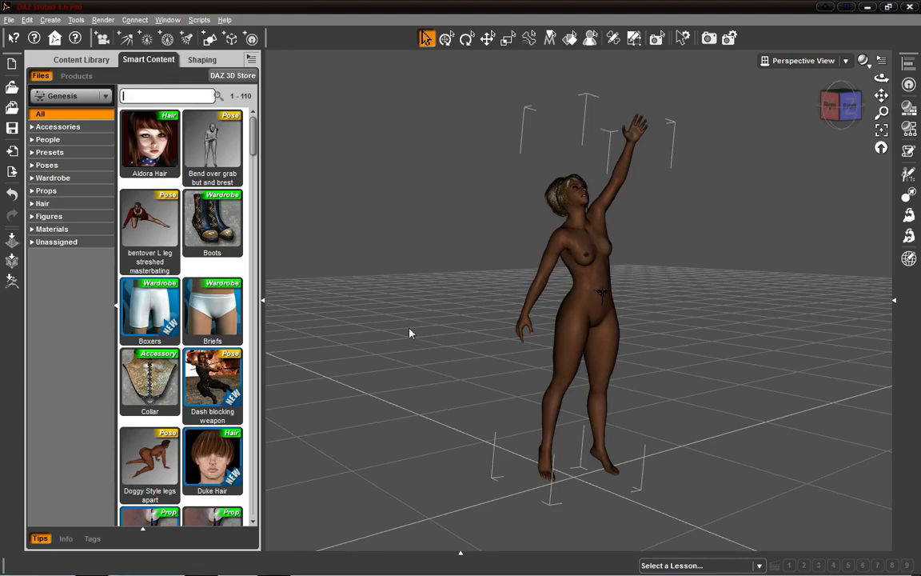
Browse the Accessories, Presets and Wardrobe content for Genesis and inspect the figure from the side and front.
click(66, 128)
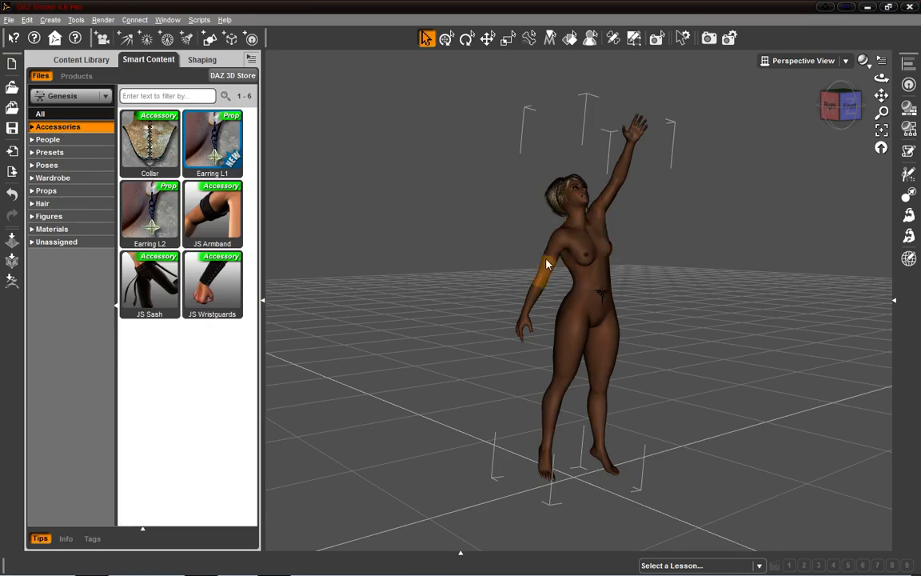
drag(859, 114, 830, 112)
click(45, 142)
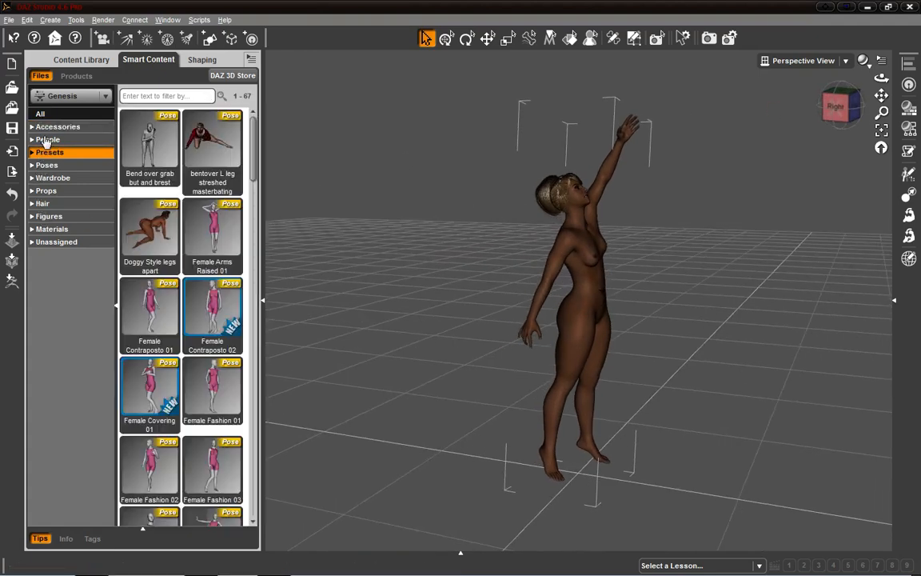
click(46, 151)
click(54, 178)
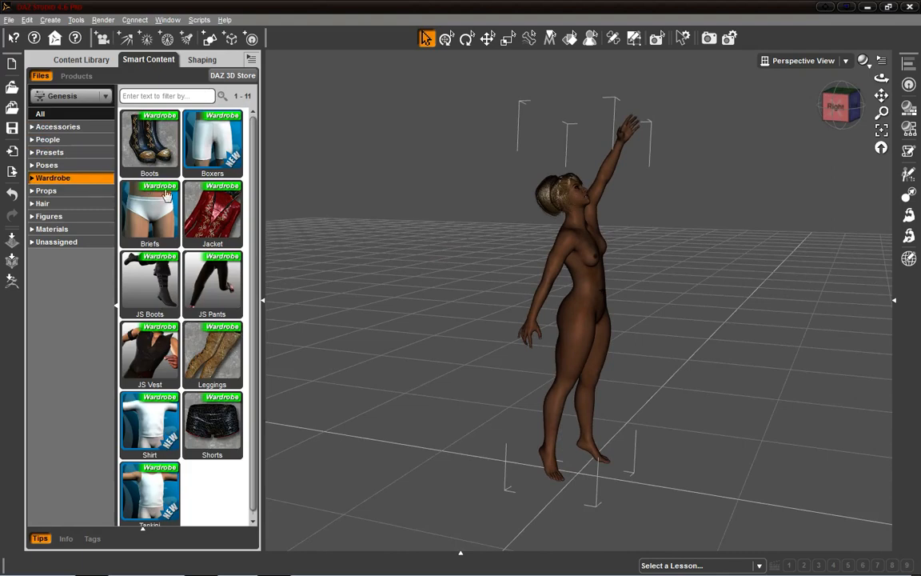
scroll(213, 270, down, 1)
scroll(211, 269, up, 1)
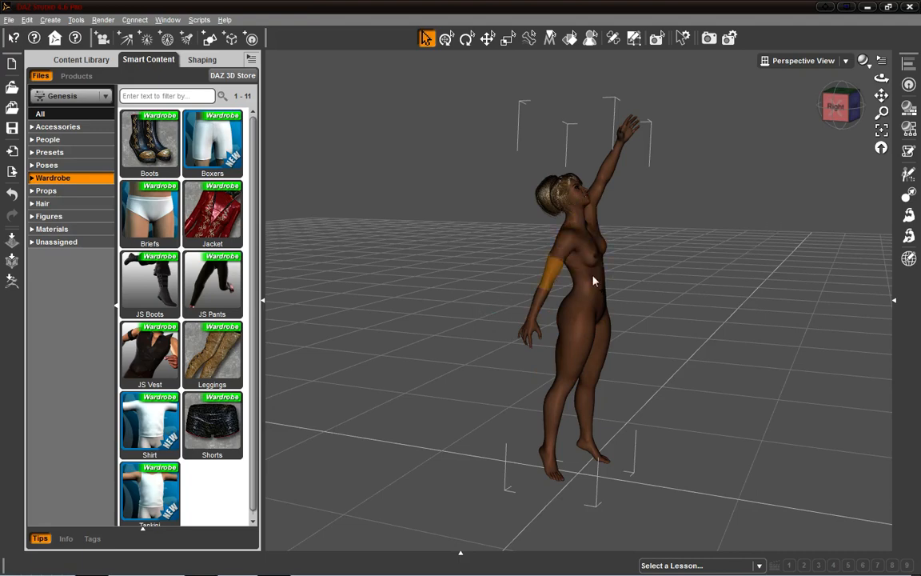
drag(838, 99, 819, 102)
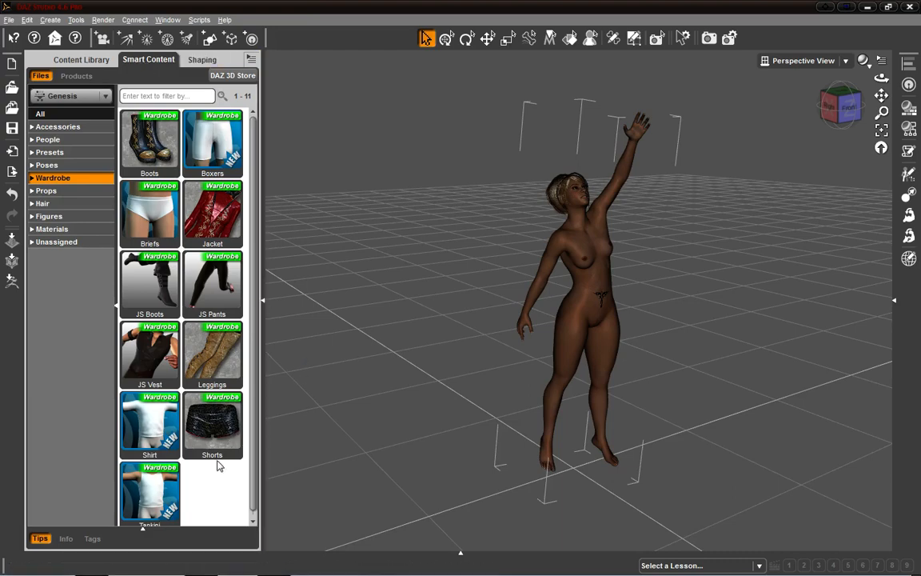
click(841, 108)
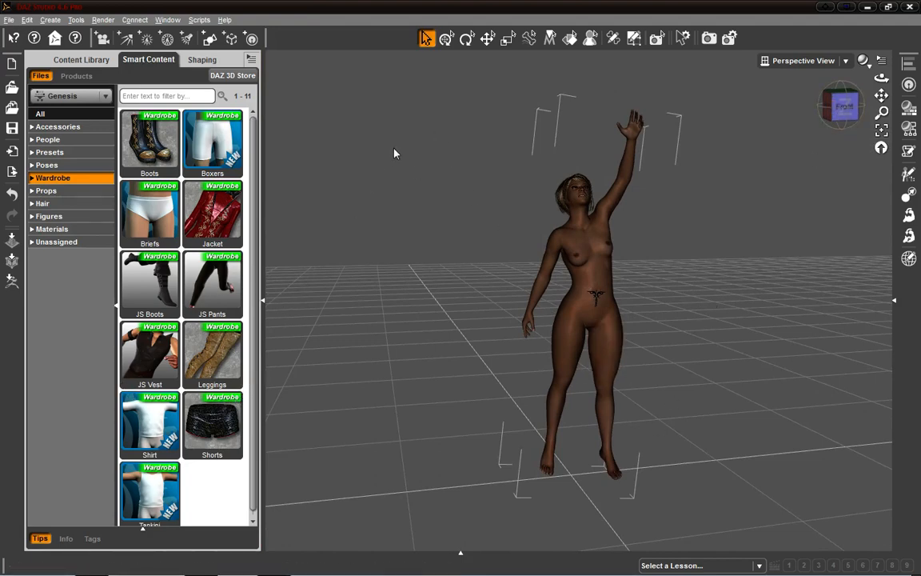
Deselect the figure and look through the unfiltered Wardrobe content for all figures.
click(419, 152)
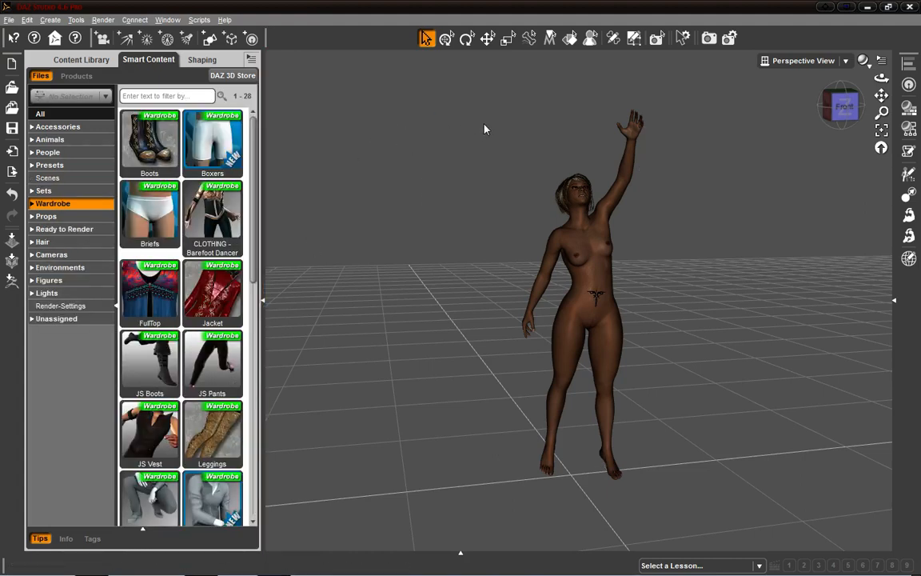
scroll(192, 271, down, 8)
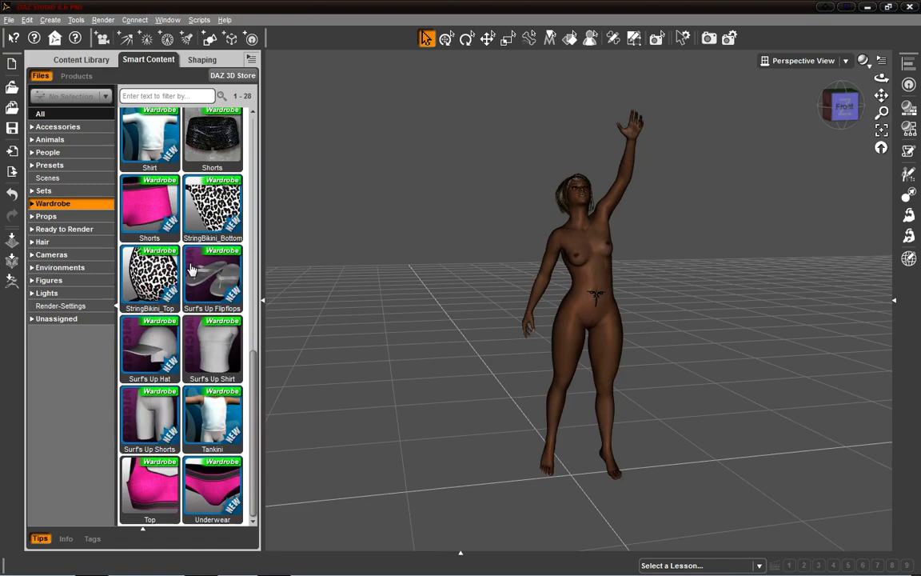
scroll(191, 270, up, 6)
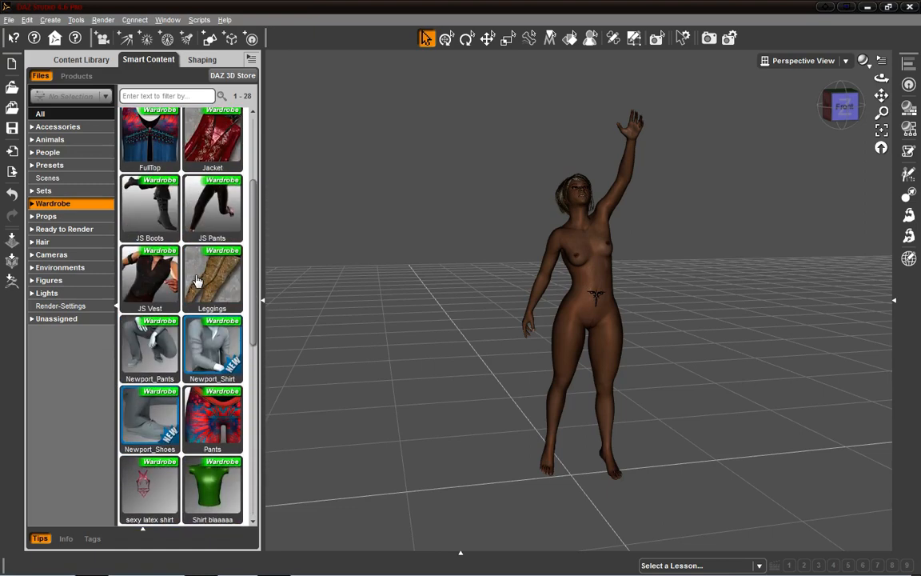
scroll(192, 284, down, 2)
scroll(192, 284, down, 4)
scroll(186, 282, up, 4)
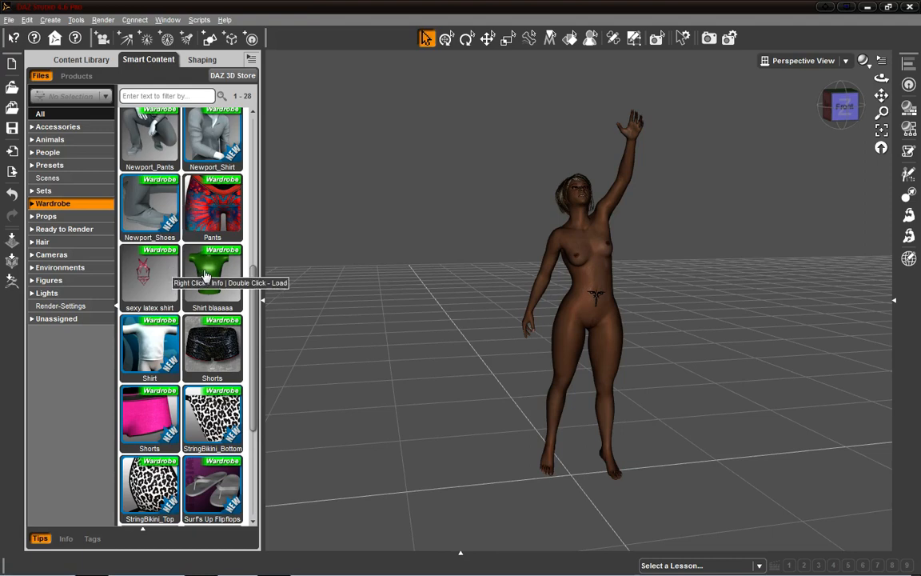
Put the "Shirt blaaaaa" wardrobe item on the Genesis figure and inspect its fit.
drag(206, 276, 599, 254)
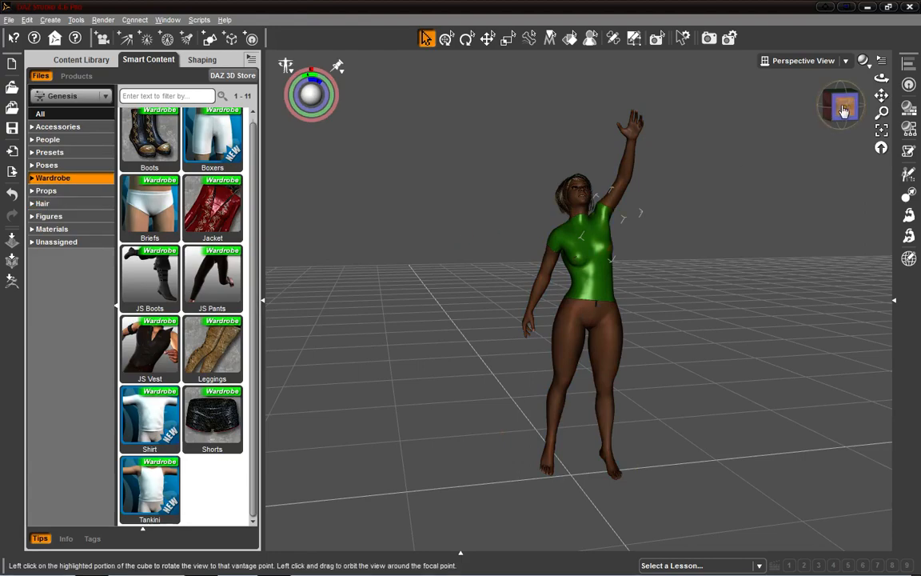
drag(845, 110, 912, 127)
mouse_move(840, 128)
mouse_down()
mouse_move(835, 116)
mouse_move(800, 105)
mouse_move(826, 122)
mouse_up()
scroll(803, 129, up, 5)
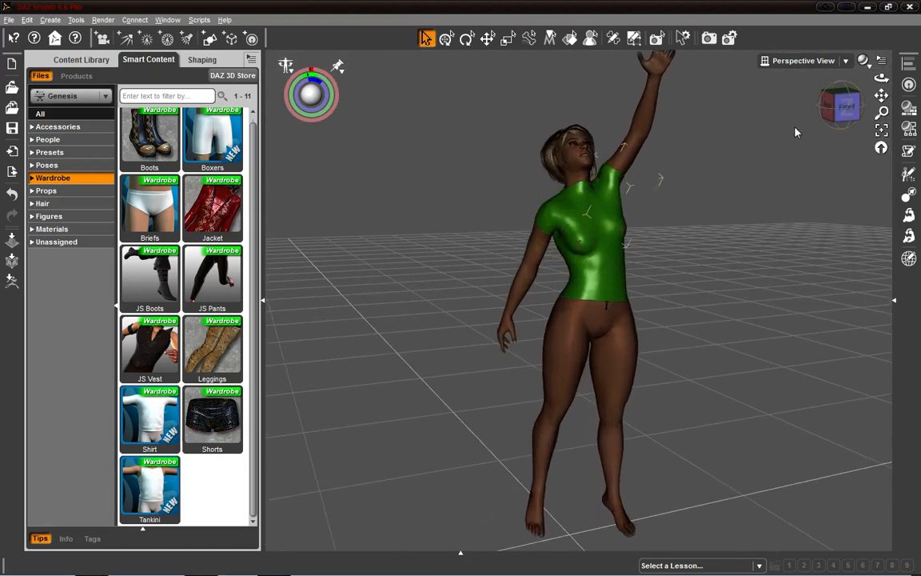
scroll(715, 112, down, 3)
scroll(662, 140, down, 2)
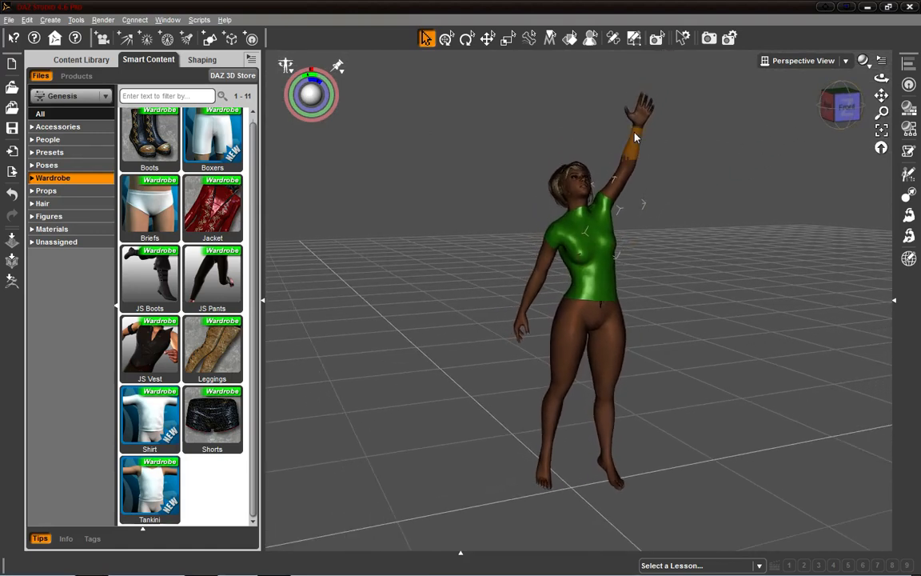
Try pulling the raised arm down with the Universal tool to test how the shirt follows, and undo the pose change.
key(ctrl+u)
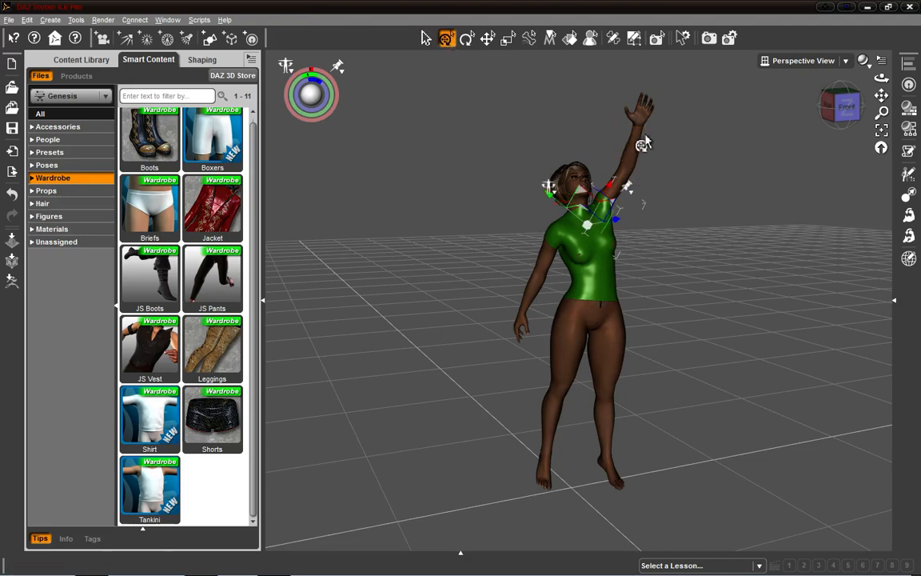
mouse_move(644, 142)
mouse_down()
mouse_move(662, 165)
mouse_move(764, 206)
mouse_move(702, 242)
mouse_up()
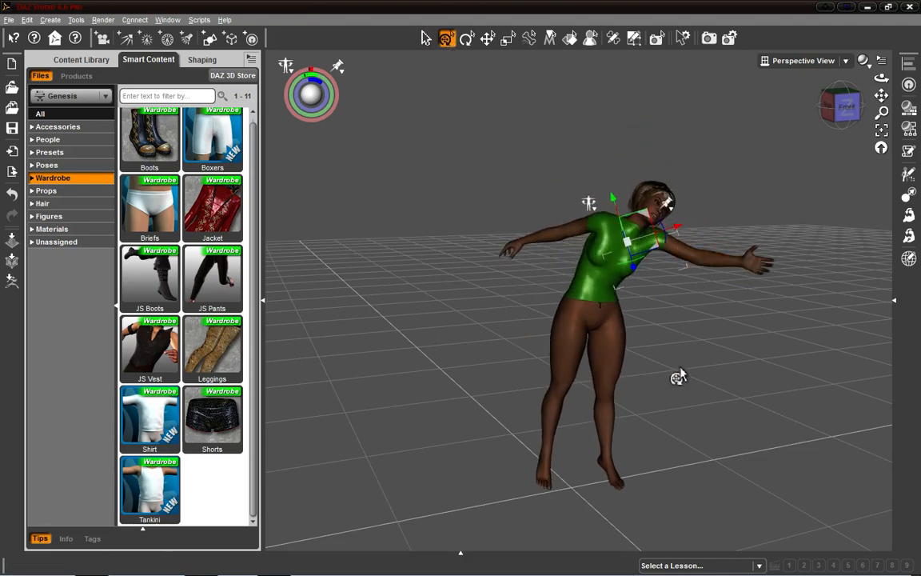
key(ctrl+z)
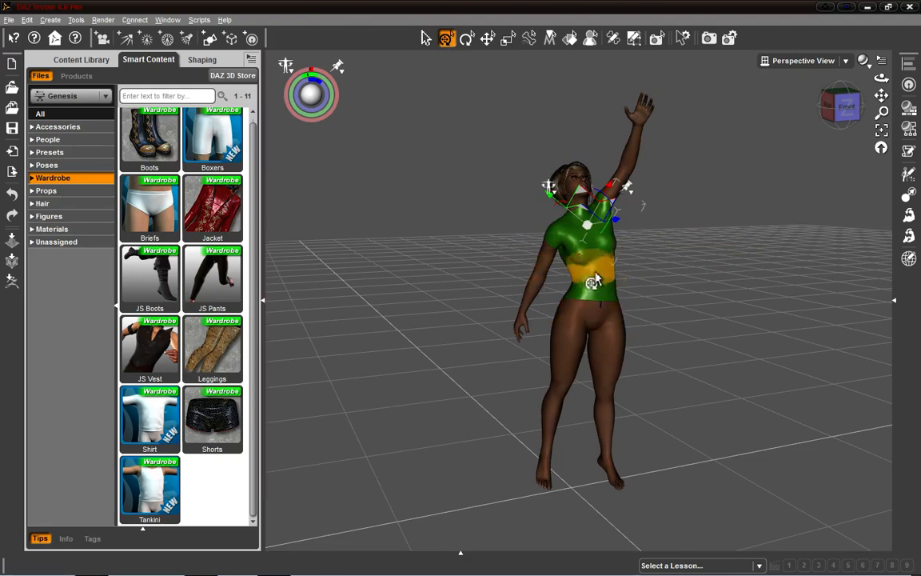
Delete the green shirt from the figure.
drag(586, 264, 590, 265)
right_click(594, 263)
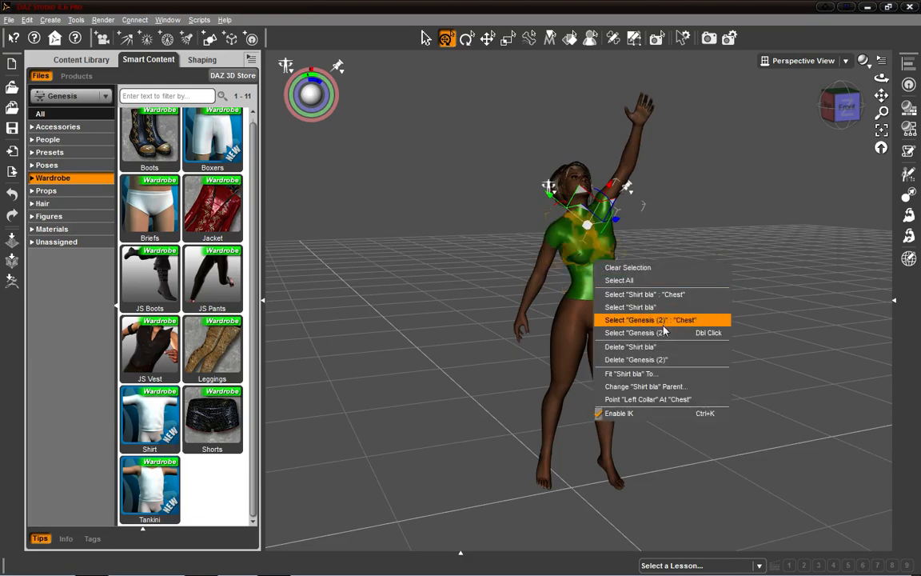
click(664, 349)
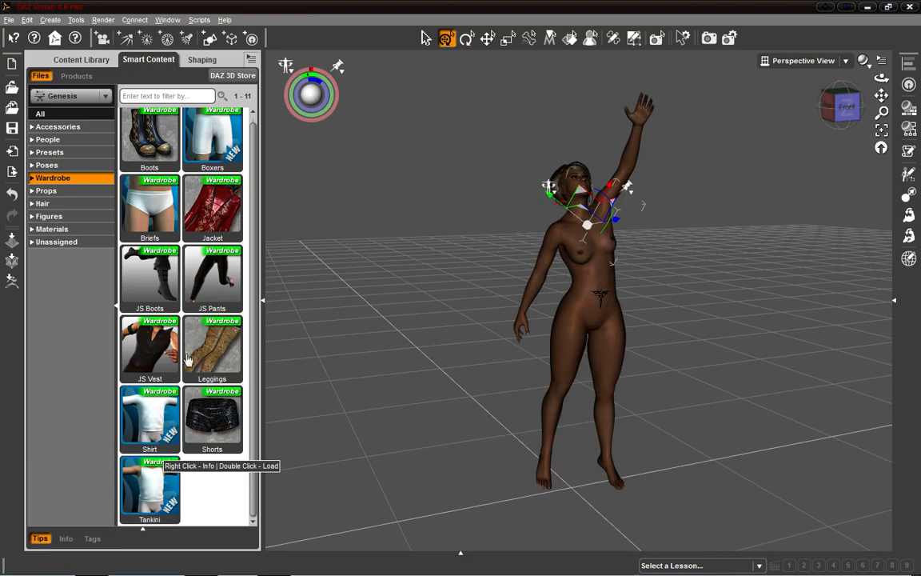
Dress the Genesis figure in the JS Vest, JS Pants and JS Boots, dismissing any missing-file notices.
drag(149, 352, 576, 240)
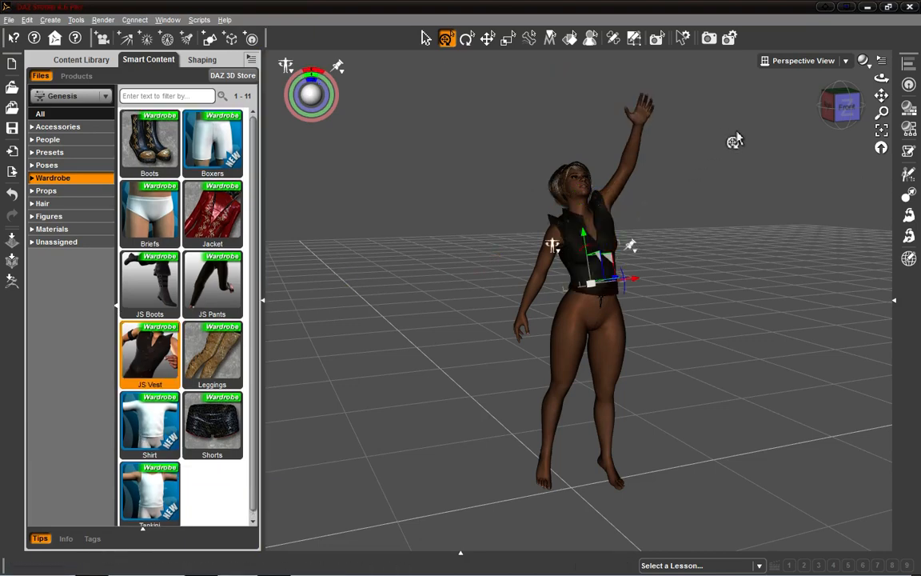
click(427, 38)
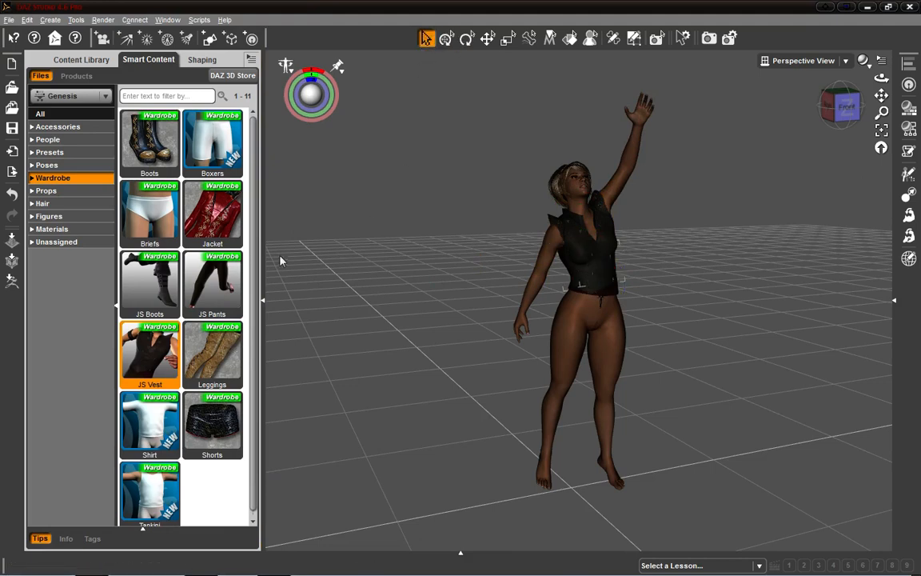
drag(224, 310, 575, 370)
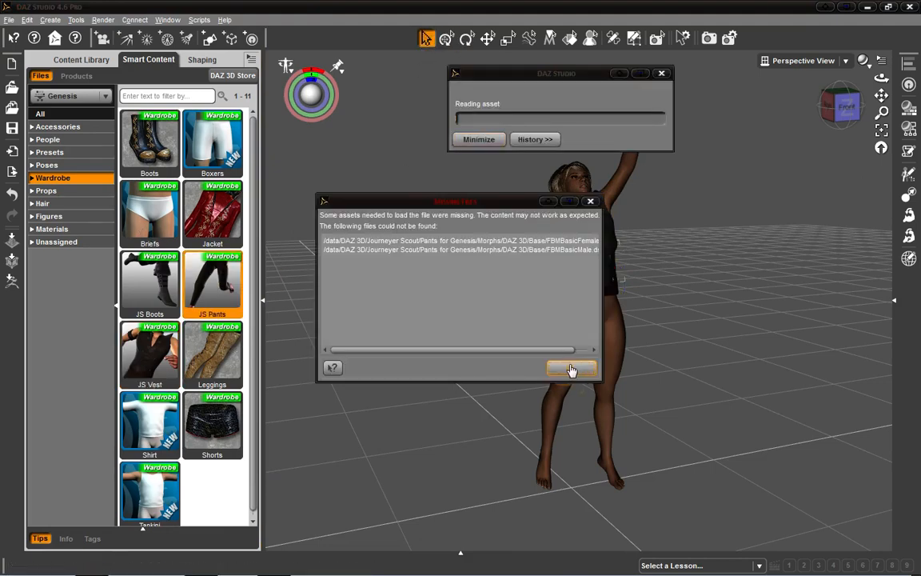
click(572, 370)
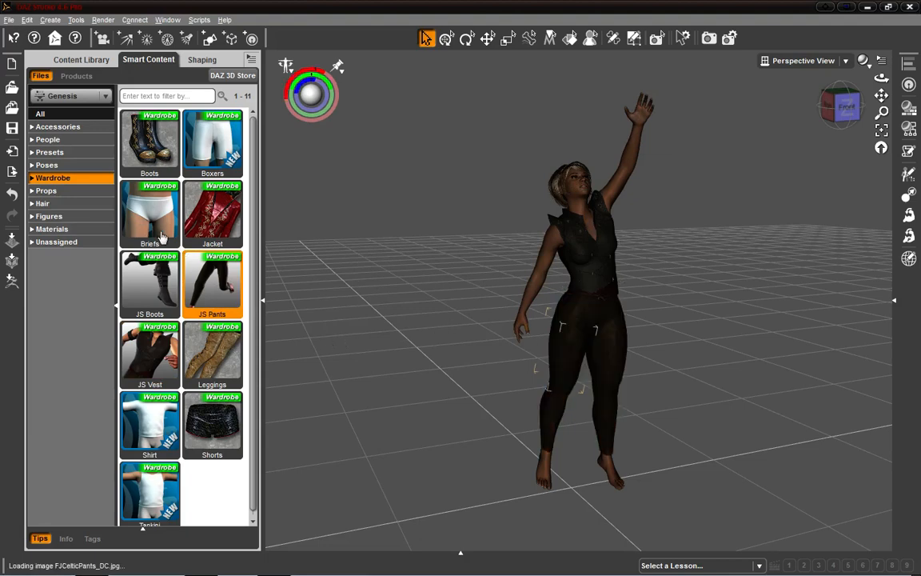
drag(149, 284, 542, 452)
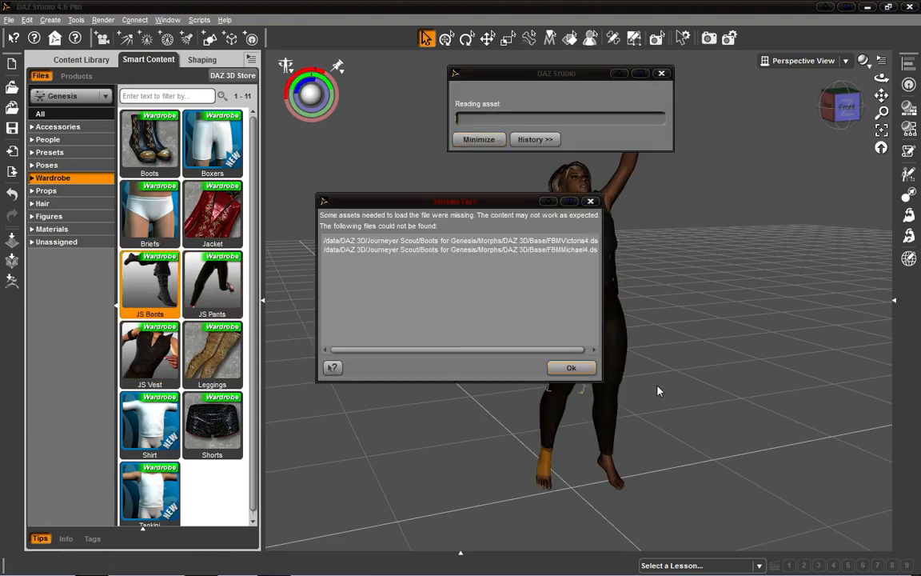
click(571, 368)
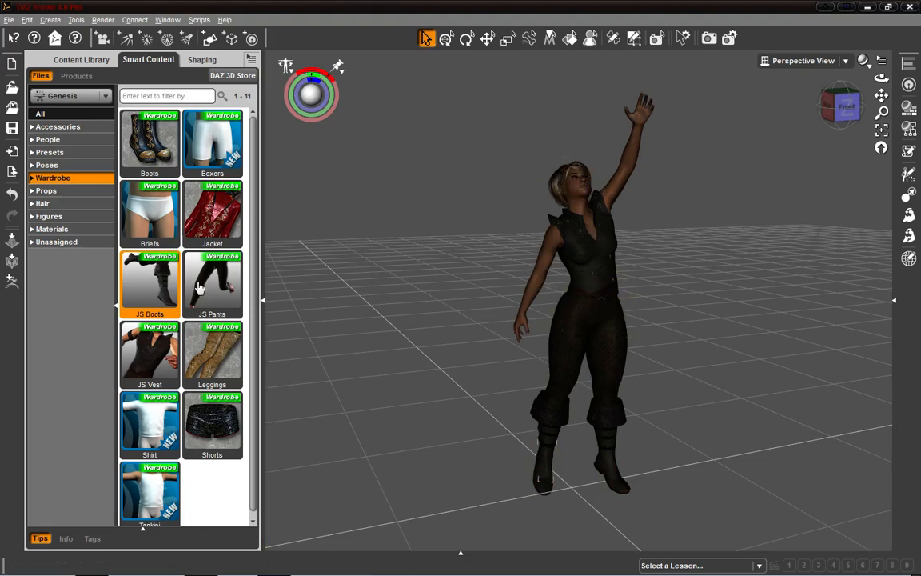
Deselect the figure and look through the unfiltered Wardrobe items.
click(468, 128)
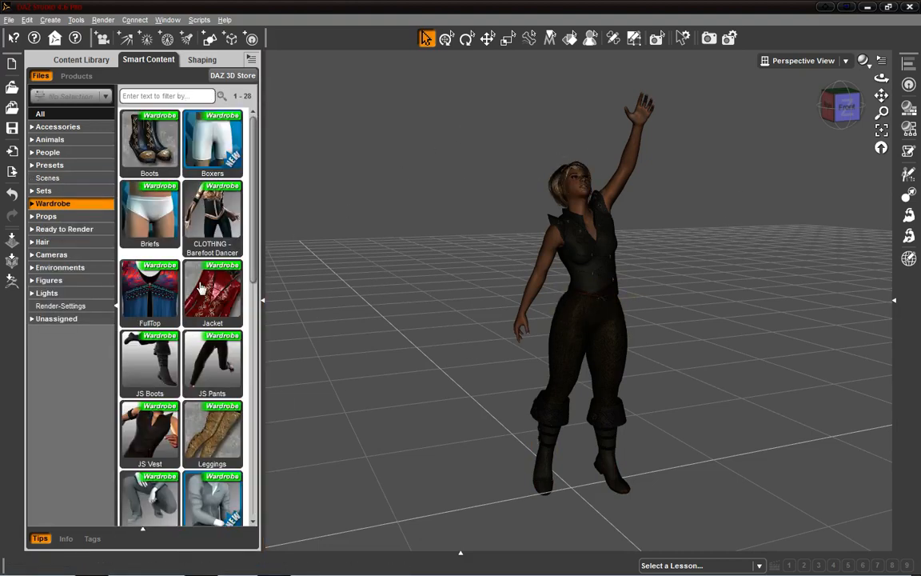
scroll(201, 289, down, 8)
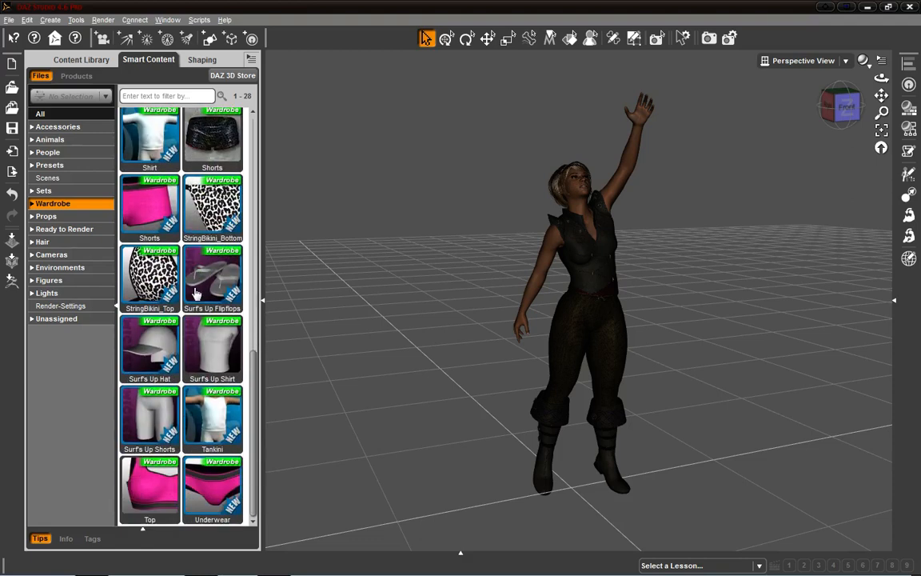
scroll(196, 294, up, 8)
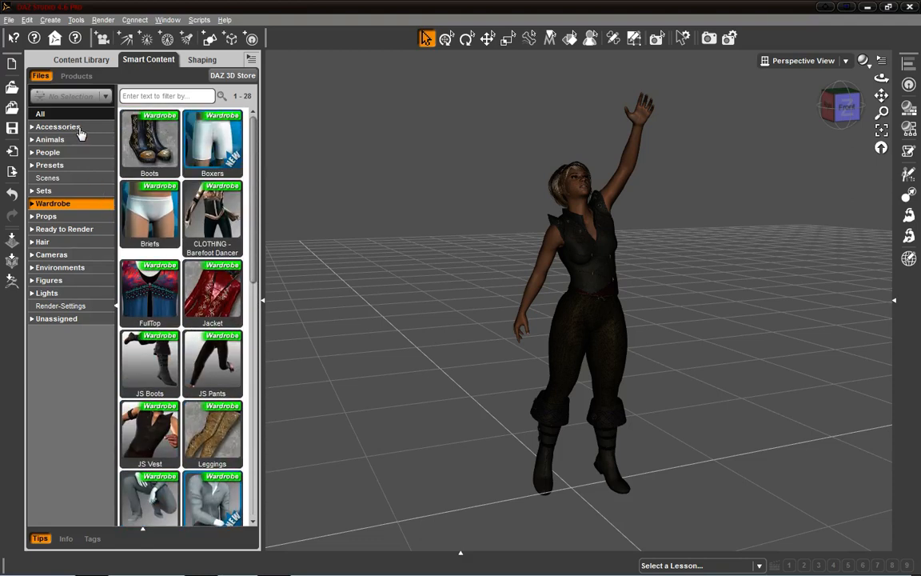
Add the JS Wristguards and JS Armband accessories to the Genesis figure, dismissing any missing-file notices.
click(58, 127)
click(538, 292)
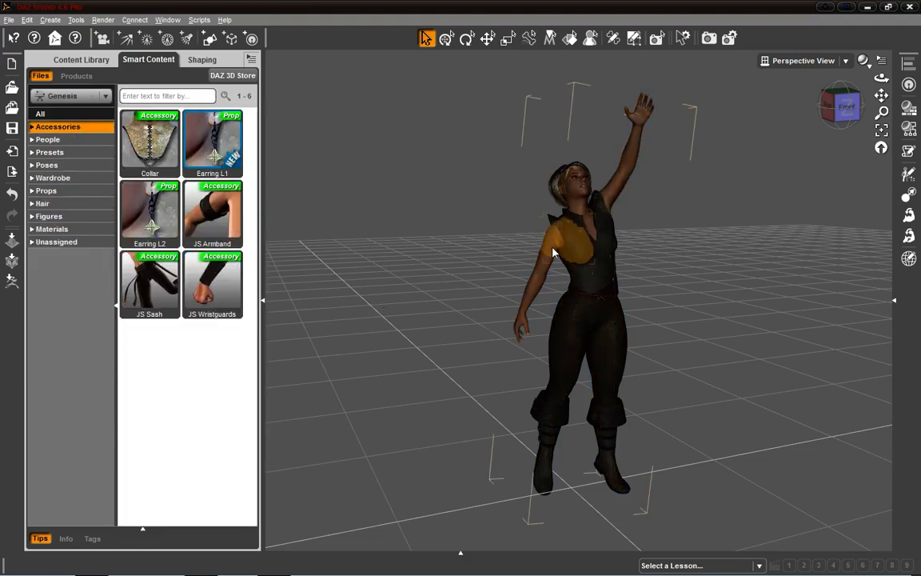
double_click(224, 279)
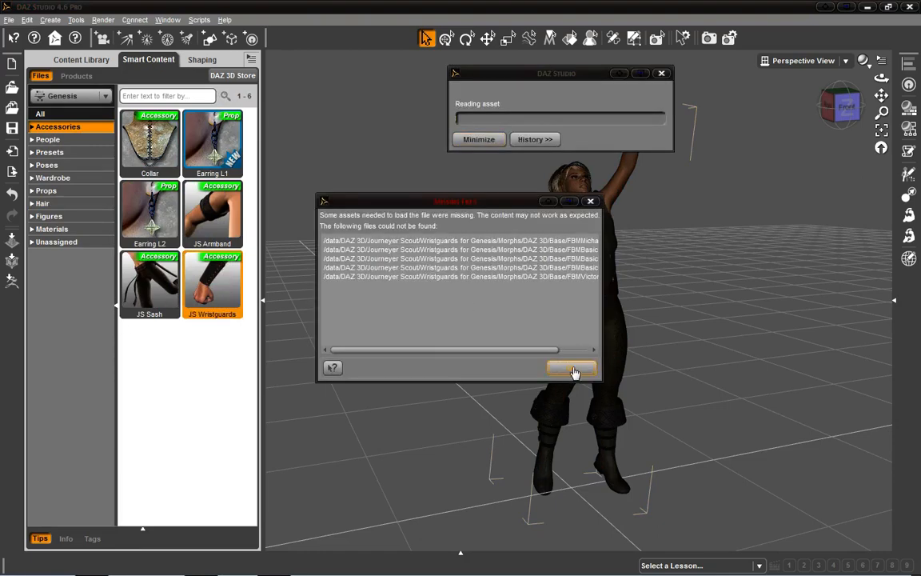
click(573, 369)
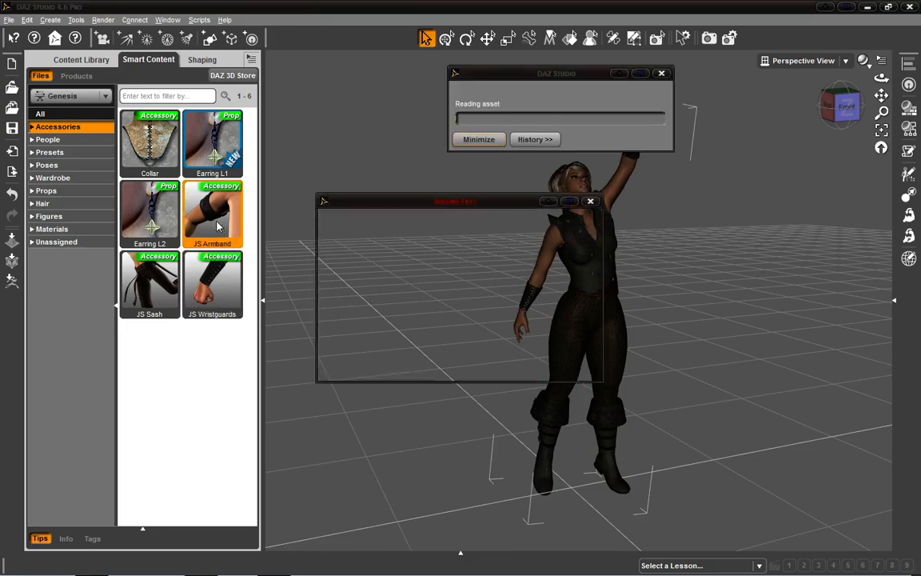
click(569, 370)
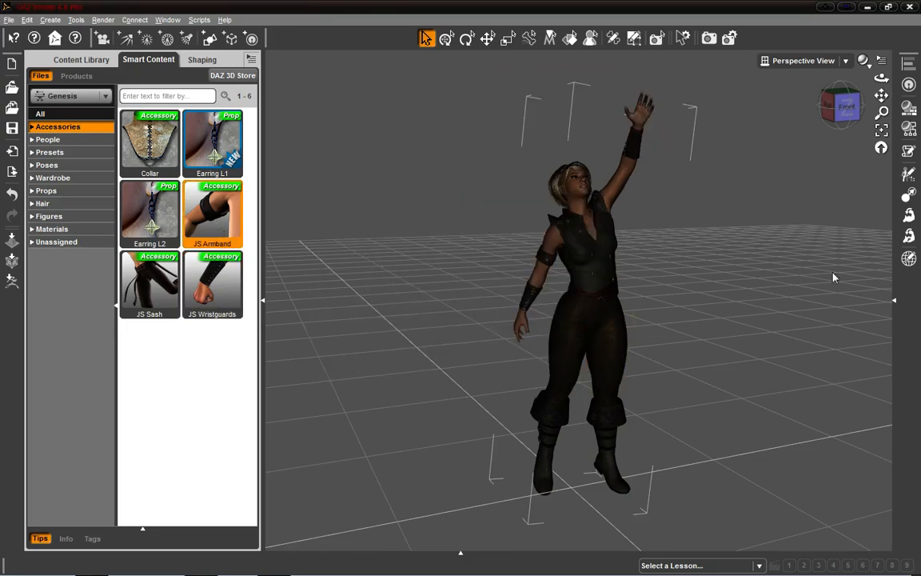
Examine the dressed figure's outfit and accessories from both sides, above and the front.
drag(860, 119, 746, 94)
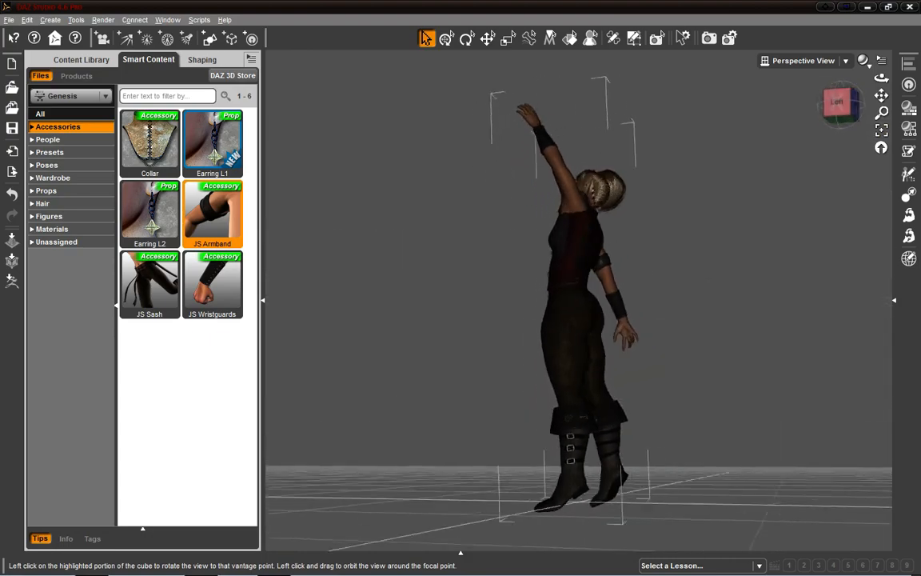
drag(460, 304, 514, 320)
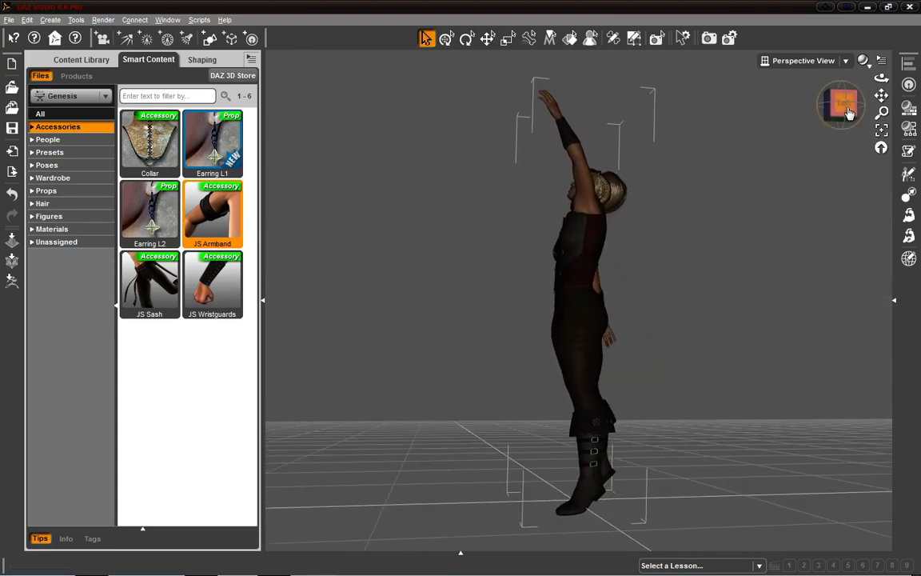
drag(850, 114, 316, 139)
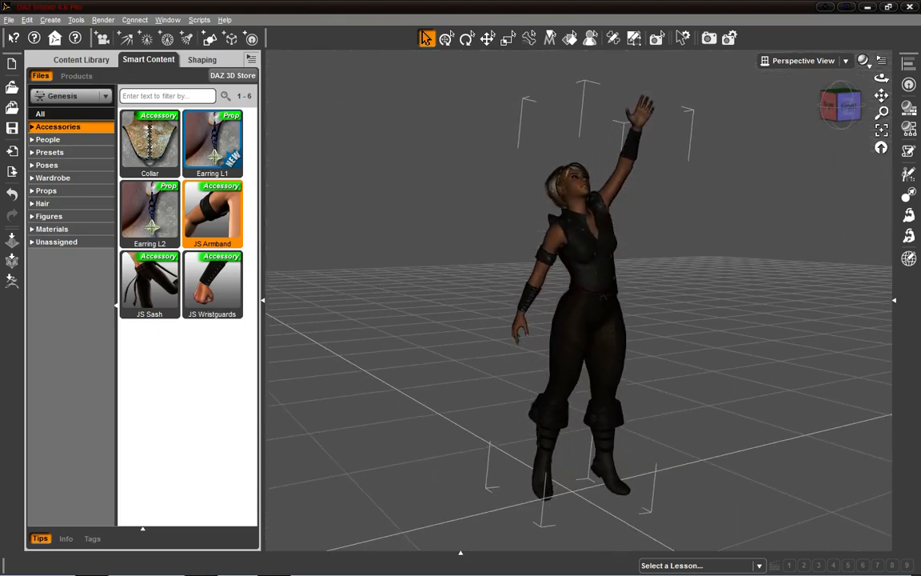
drag(600, 138, 641, 157)
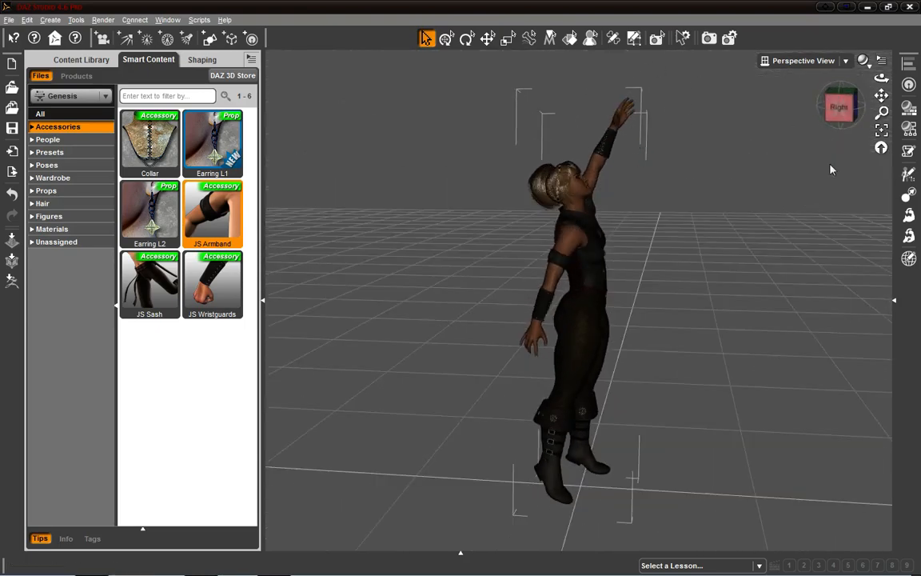
drag(843, 115, 863, 116)
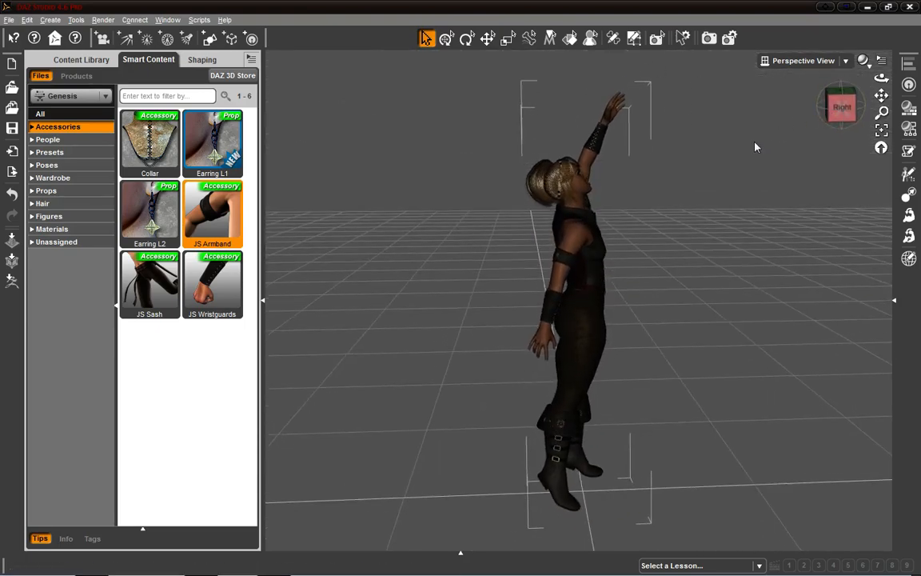
scroll(755, 147, down, 8)
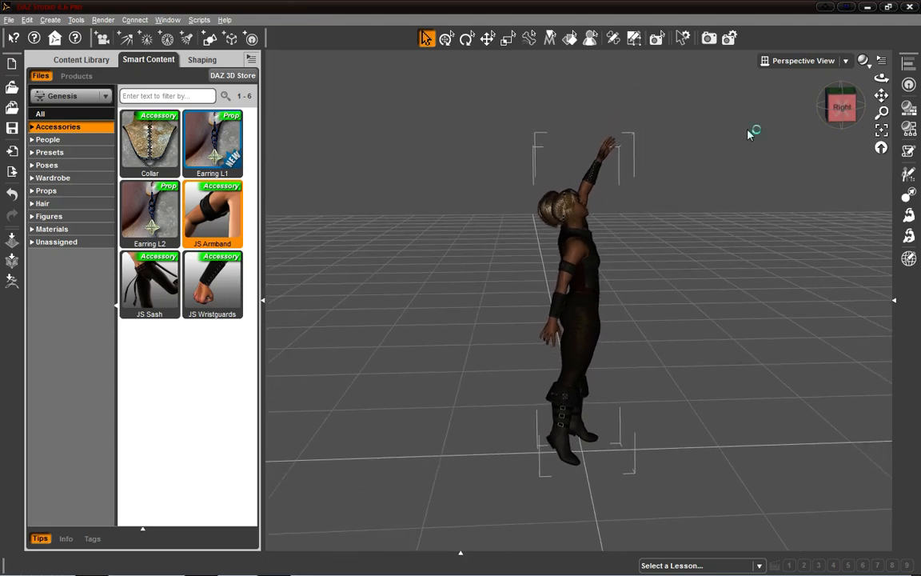
scroll(745, 130, down, 2)
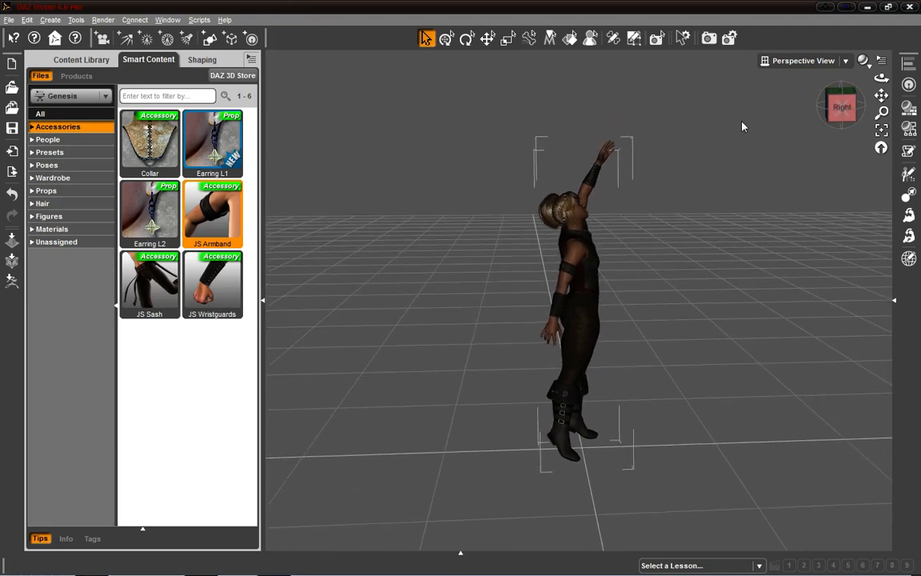
click(833, 119)
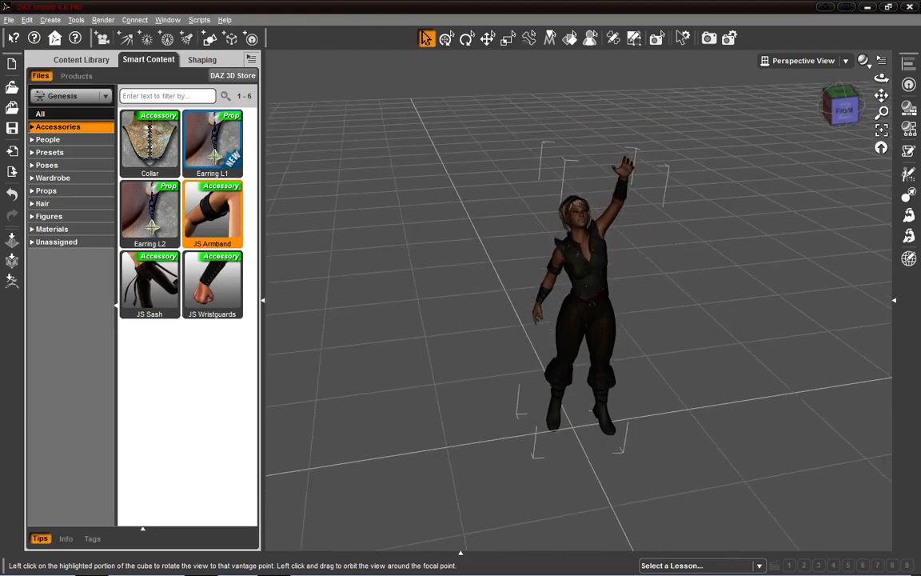
mouse_move(840, 110)
mouse_down()
mouse_move(848, 140)
mouse_move(874, 136)
mouse_move(888, 112)
mouse_move(825, 106)
mouse_move(870, 120)
mouse_move(880, 137)
mouse_move(861, 112)
mouse_move(833, 112)
mouse_move(841, 136)
mouse_move(853, 134)
mouse_move(814, 115)
mouse_move(852, 108)
mouse_move(828, 103)
mouse_move(841, 104)
mouse_up()
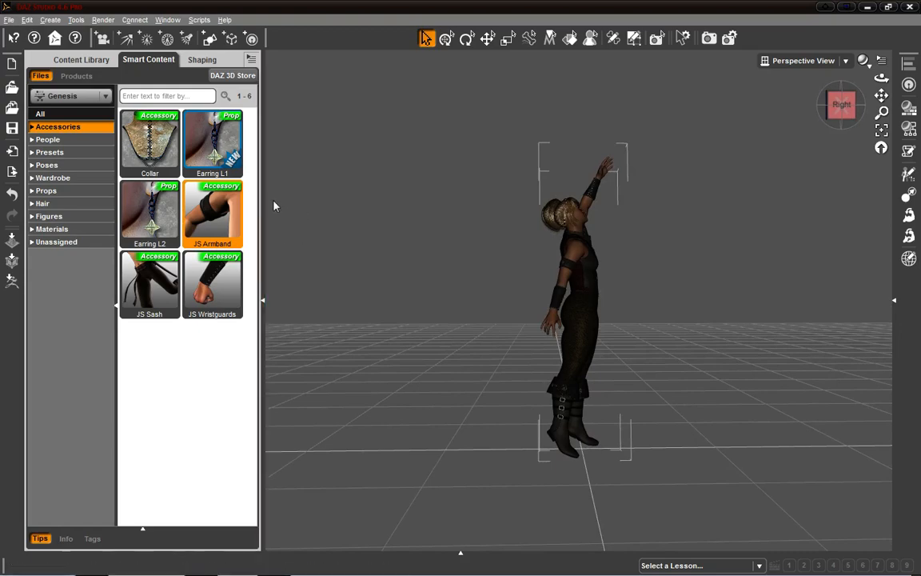
mouse_move(840, 104)
mouse_down()
mouse_move(857, 106)
mouse_move(839, 110)
mouse_move(874, 124)
mouse_move(836, 105)
mouse_move(854, 102)
mouse_up()
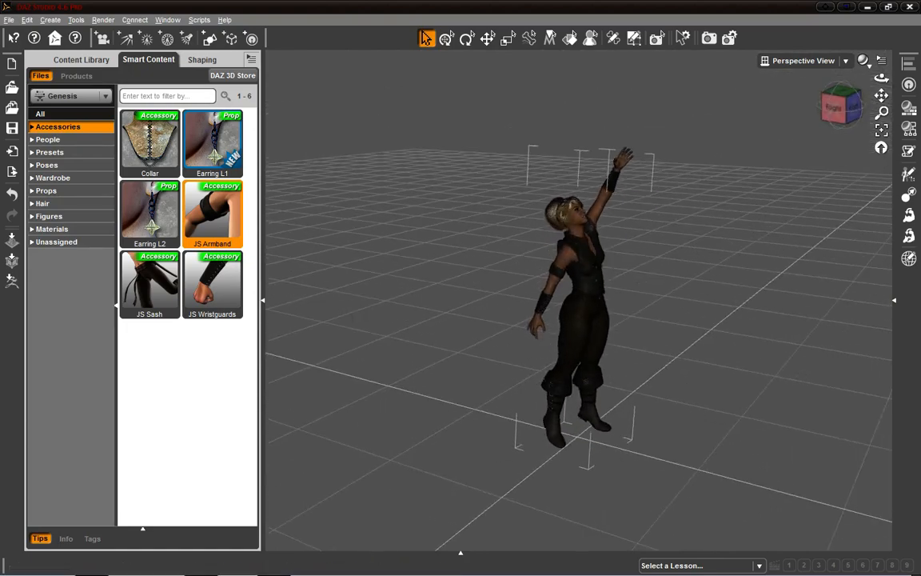
drag(882, 77, 674, 86)
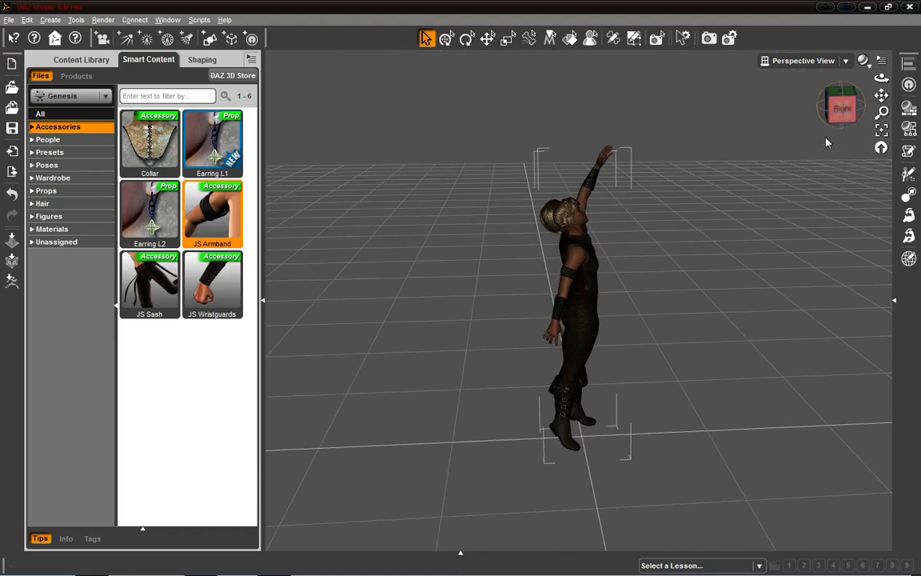
mouse_move(843, 115)
mouse_down()
mouse_move(803, 116)
mouse_move(827, 123)
mouse_move(870, 112)
mouse_move(842, 116)
mouse_up()
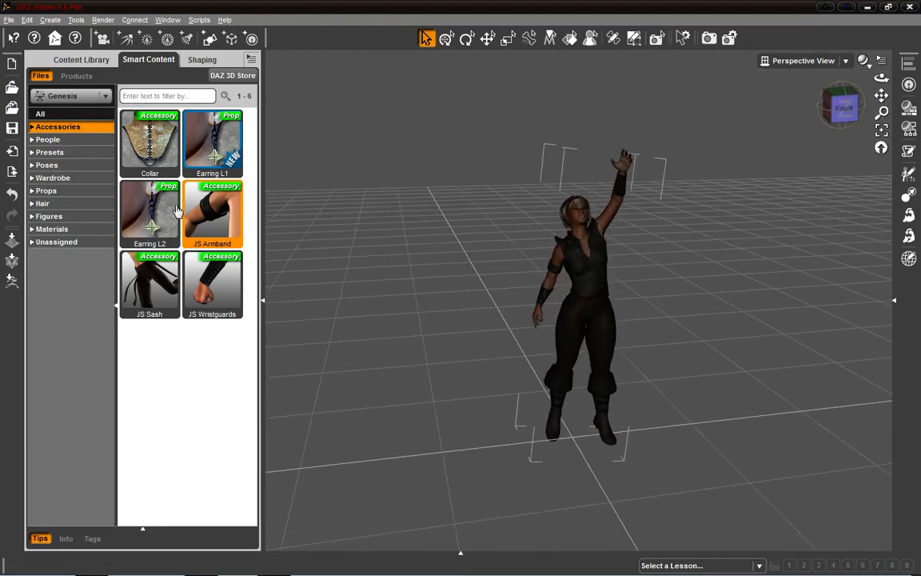
Check the Poses content for Genesis and deselect the figure.
click(48, 165)
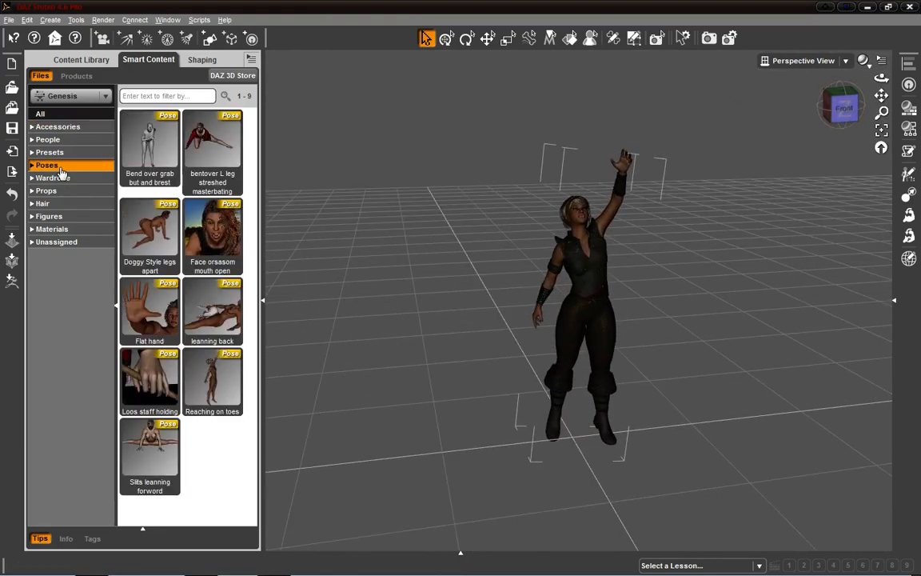
click(449, 114)
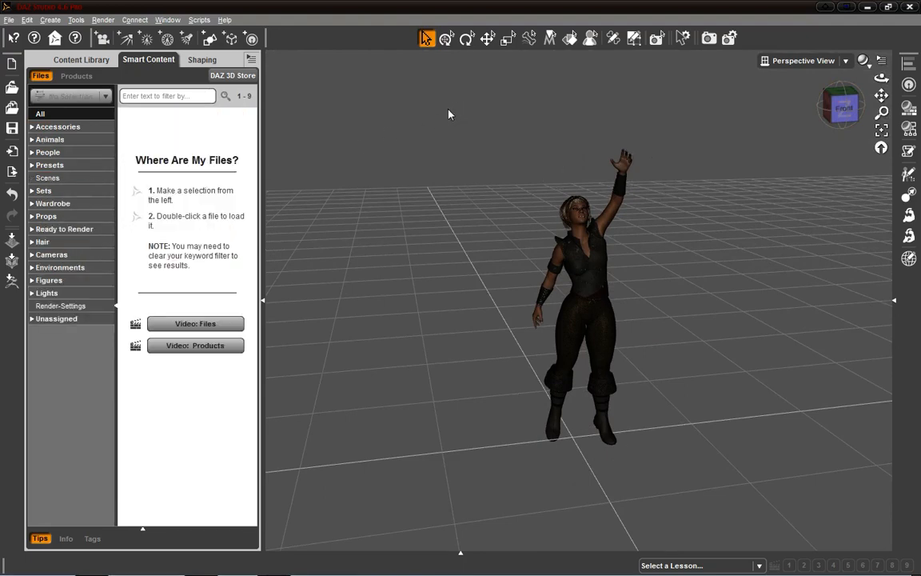
Compare the unfiltered Presets content with the Poses available for Genesis, then deselect the figure.
click(49, 164)
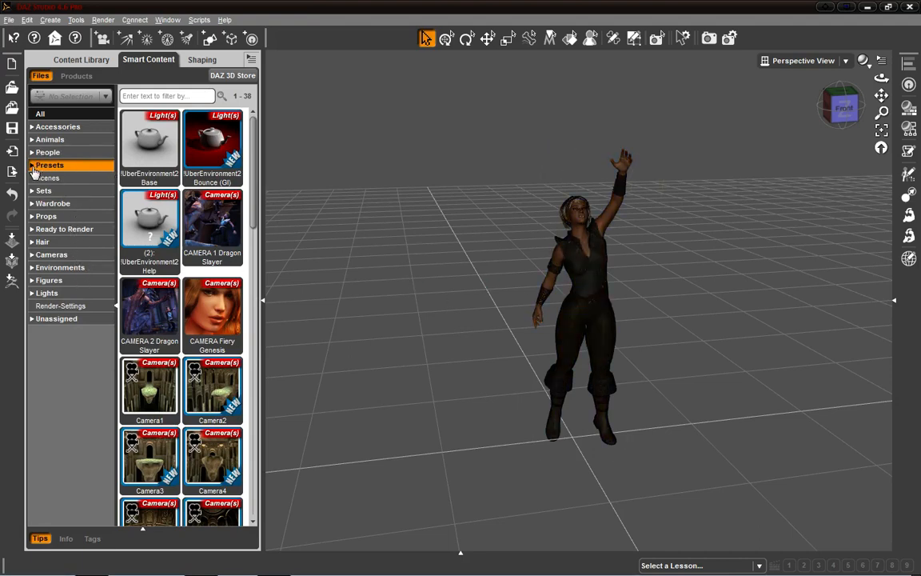
click(595, 284)
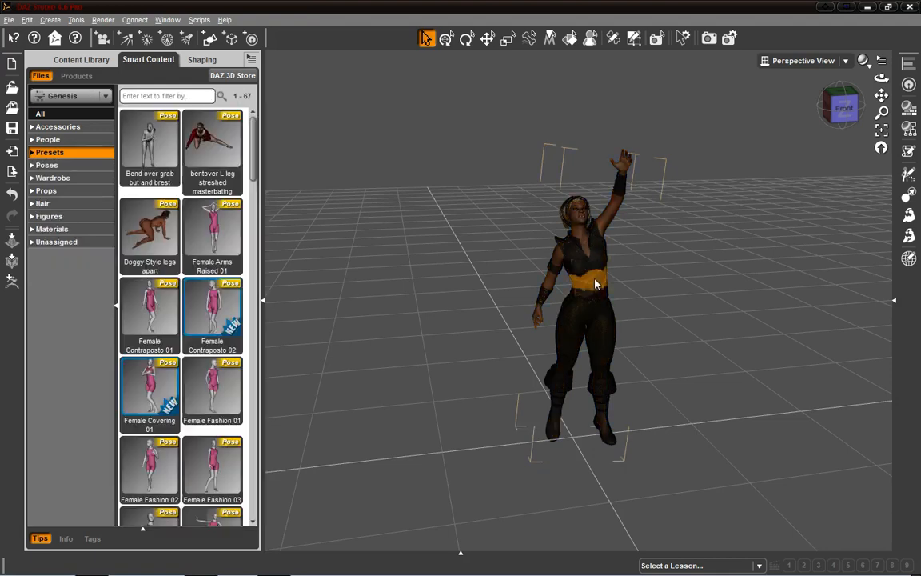
click(46, 166)
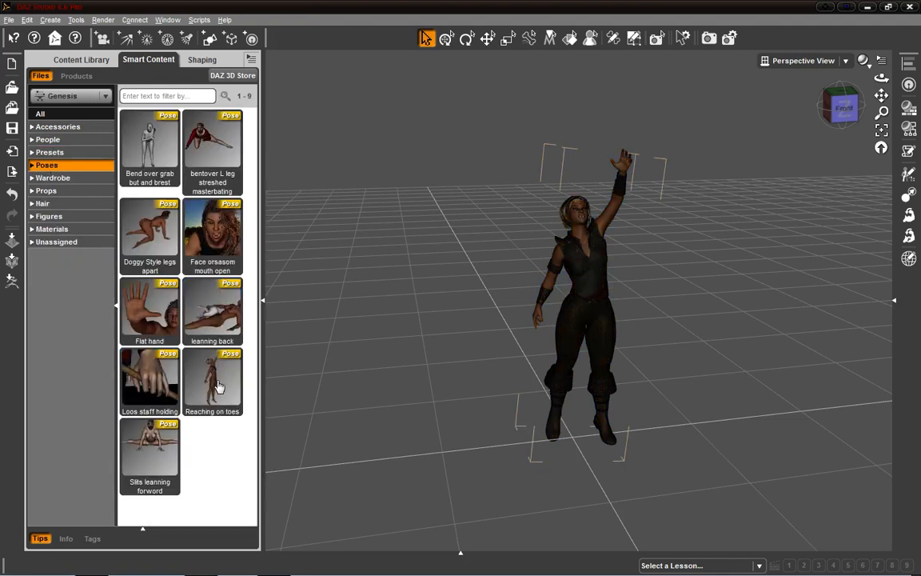
click(378, 112)
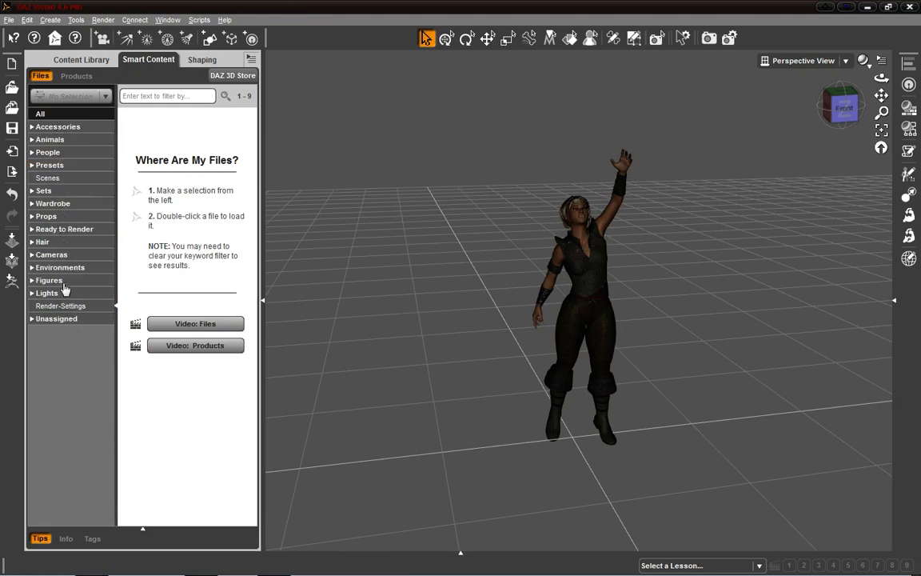
Look through the unfiltered content categories, including Unassigned, Hair, Scenes, People and Animals.
click(78, 319)
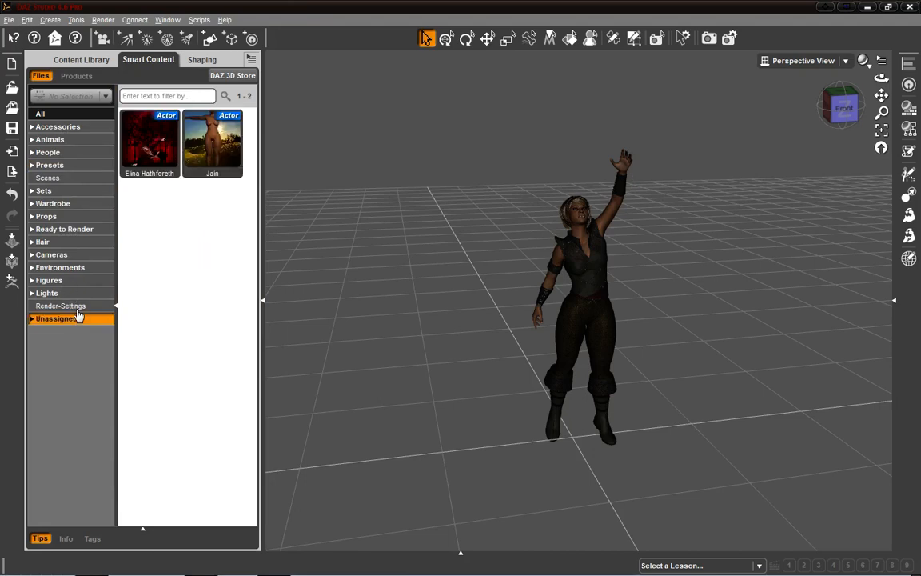
click(76, 306)
click(74, 281)
click(66, 267)
click(62, 241)
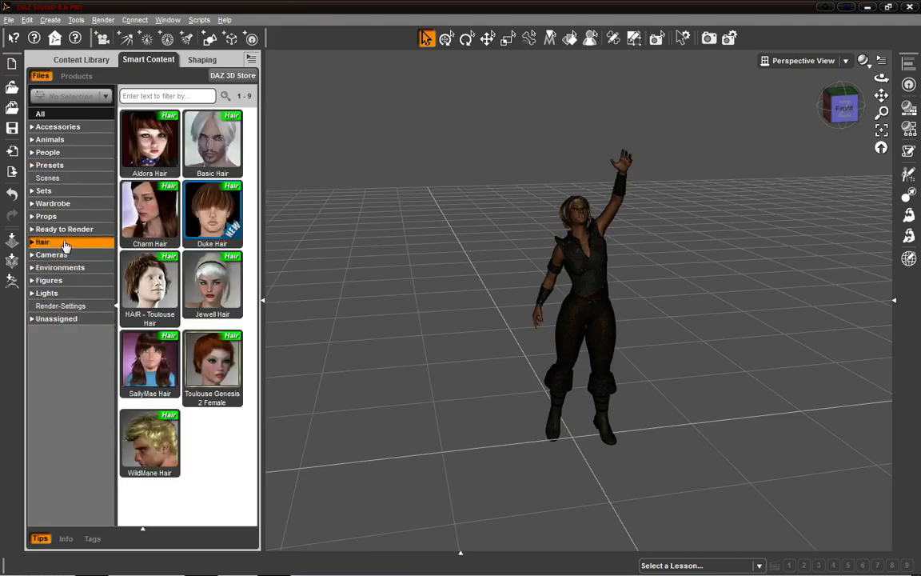
click(62, 229)
click(60, 190)
click(63, 178)
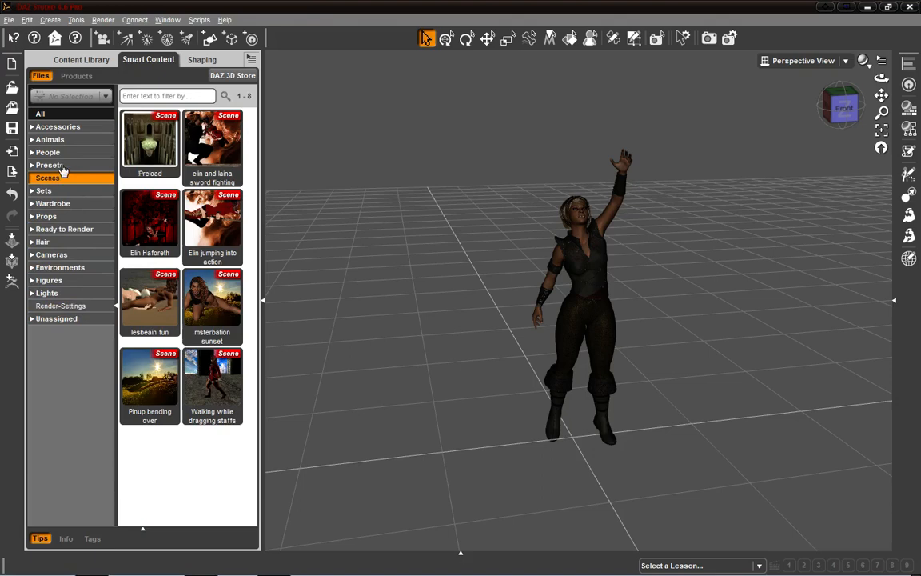
click(61, 154)
click(59, 141)
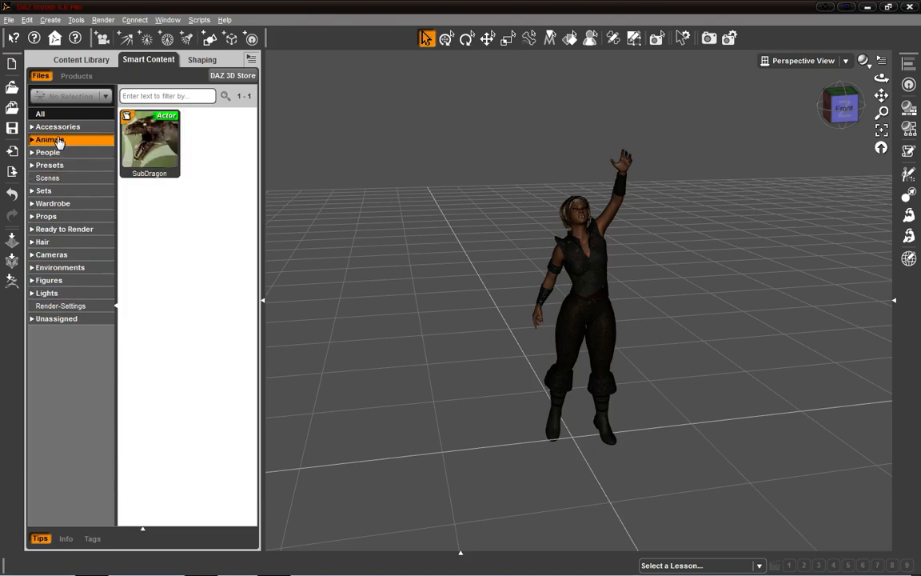
Clear the content text filter and check the unfiltered Accessories, Presets, People, Scenes and Environments items.
click(57, 128)
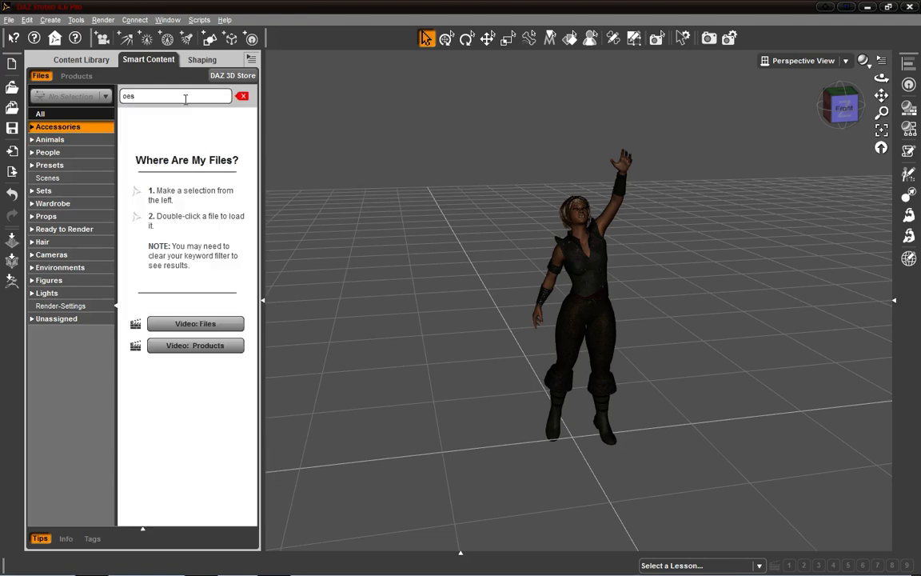
key(BackSpace)
key(BackSpace)
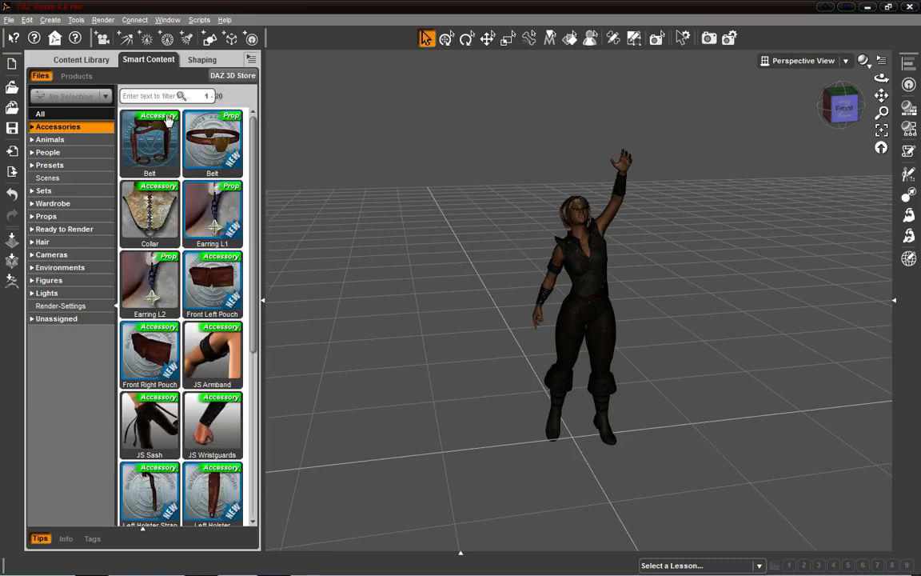
click(66, 166)
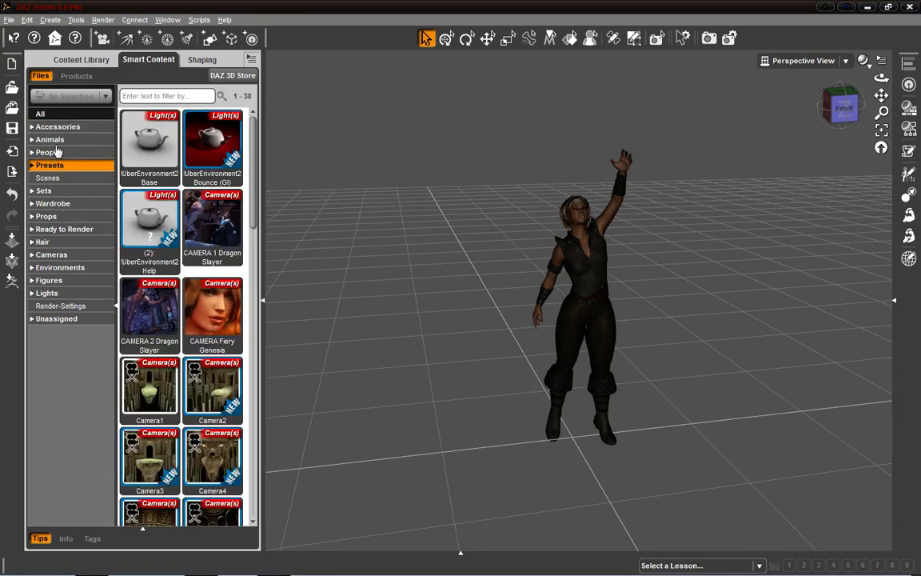
click(56, 153)
click(57, 179)
click(60, 267)
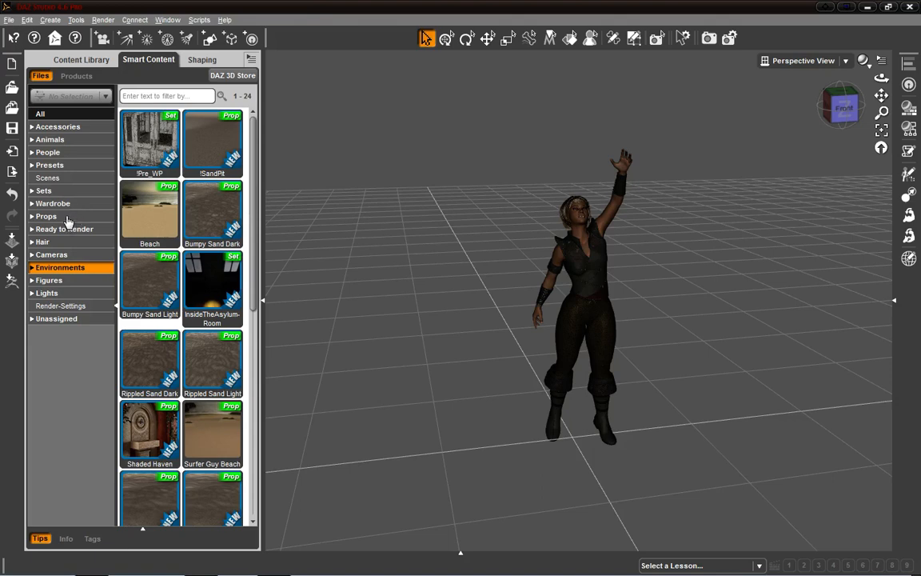
Examine the dressed figure's reaching pose from its right side.
click(835, 106)
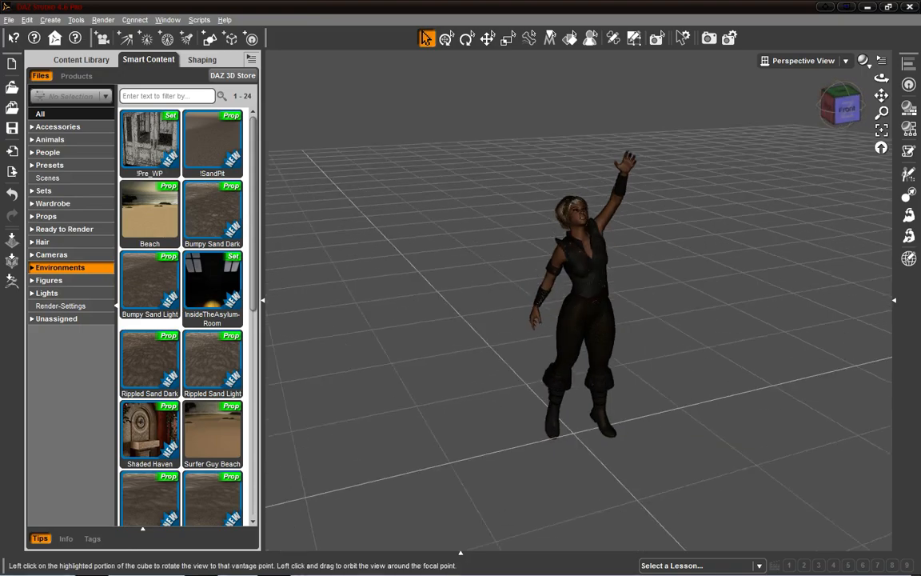
mouse_move(839, 105)
mouse_down()
mouse_move(906, 115)
mouse_move(808, 119)
mouse_move(839, 106)
mouse_up()
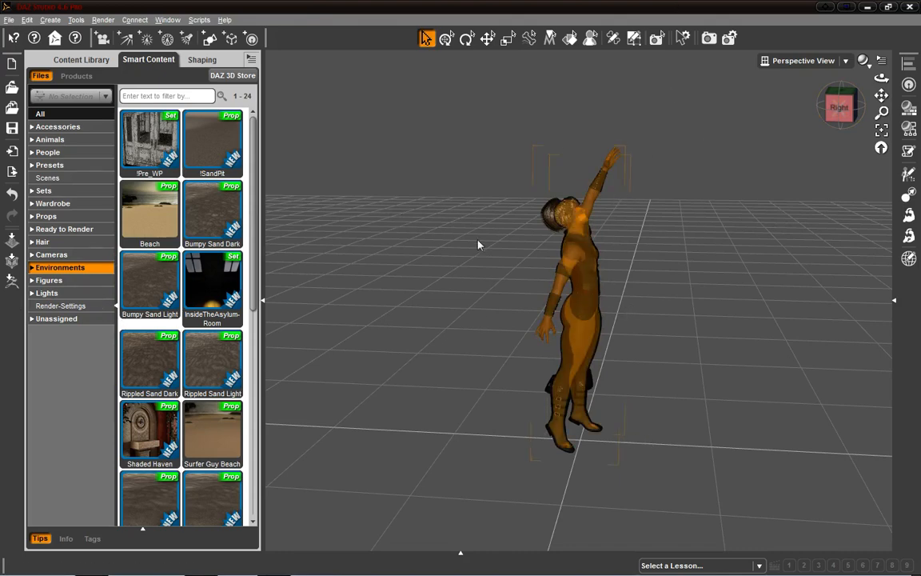
drag(849, 98, 814, 107)
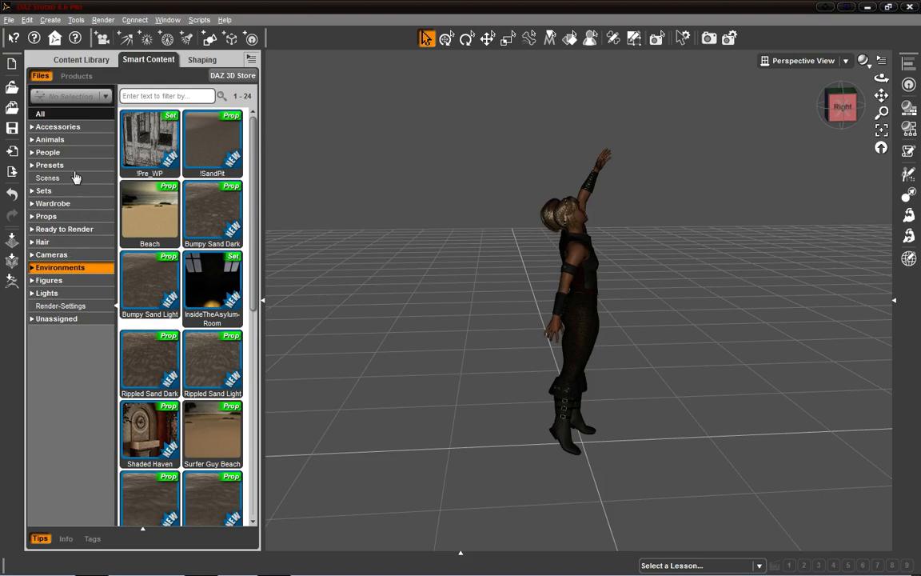
Apply the "Slits leanning forword" pose to the Genesis figure and view it from the front.
click(596, 271)
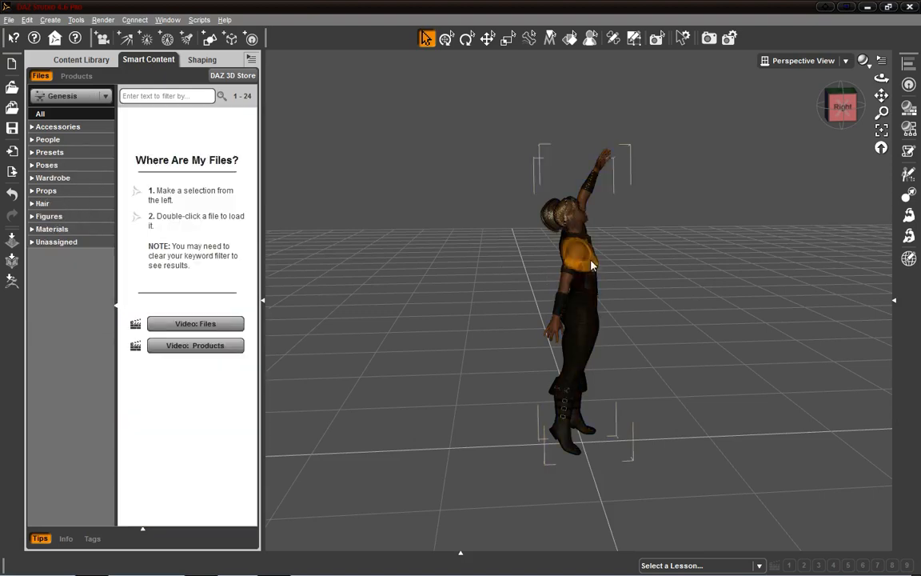
click(65, 165)
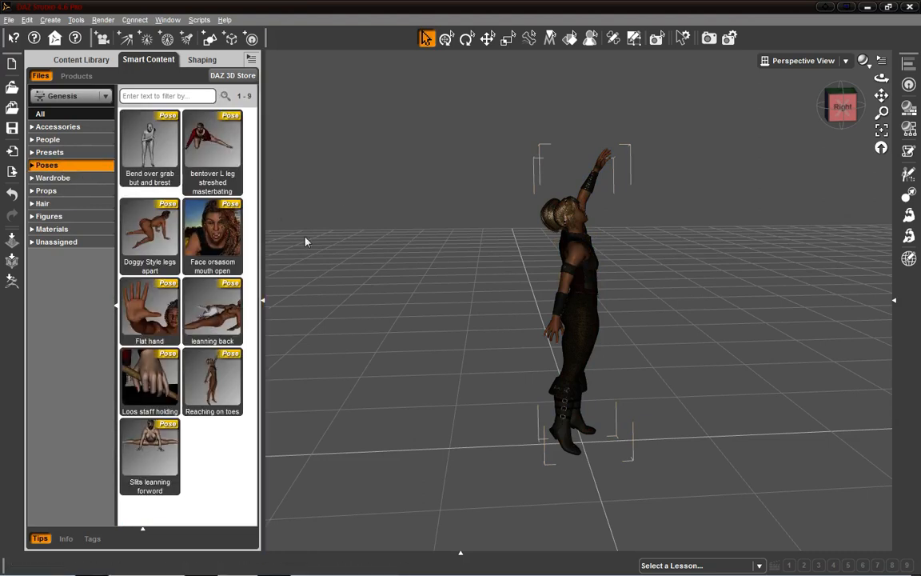
drag(172, 469, 516, 261)
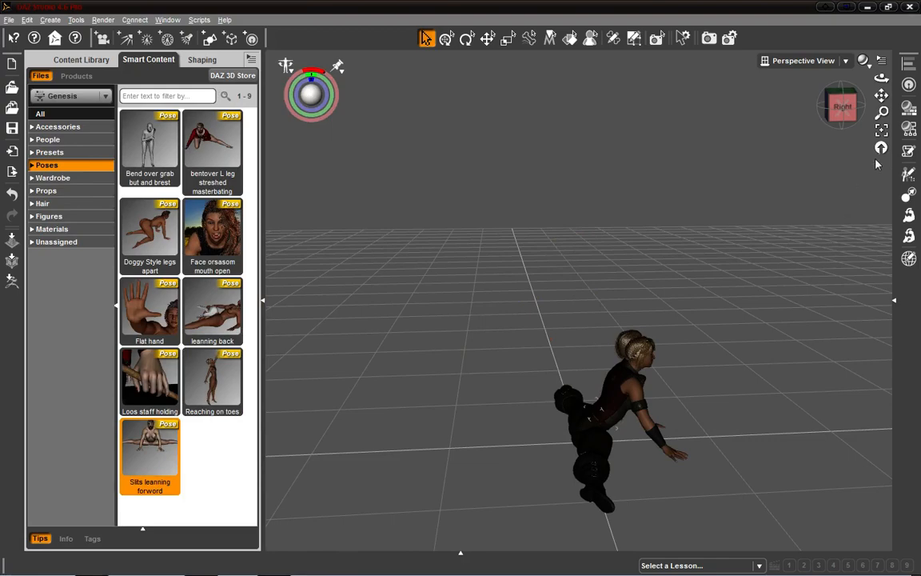
drag(842, 106, 489, 69)
click(730, 297)
scroll(730, 297, up, 4)
Apply the "Doggy Style legs apart" pose to the Genesis figure with its limits turned off.
click(80, 165)
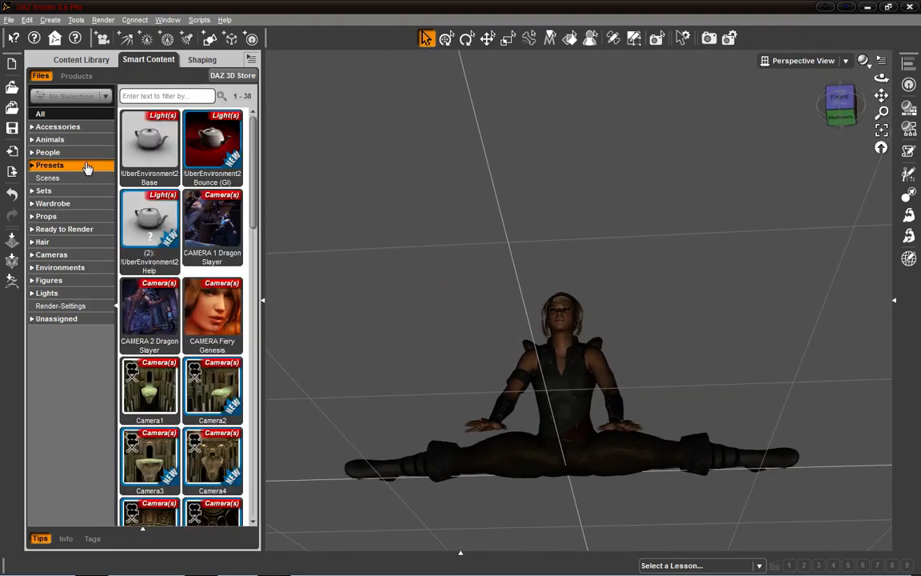
click(72, 140)
click(551, 376)
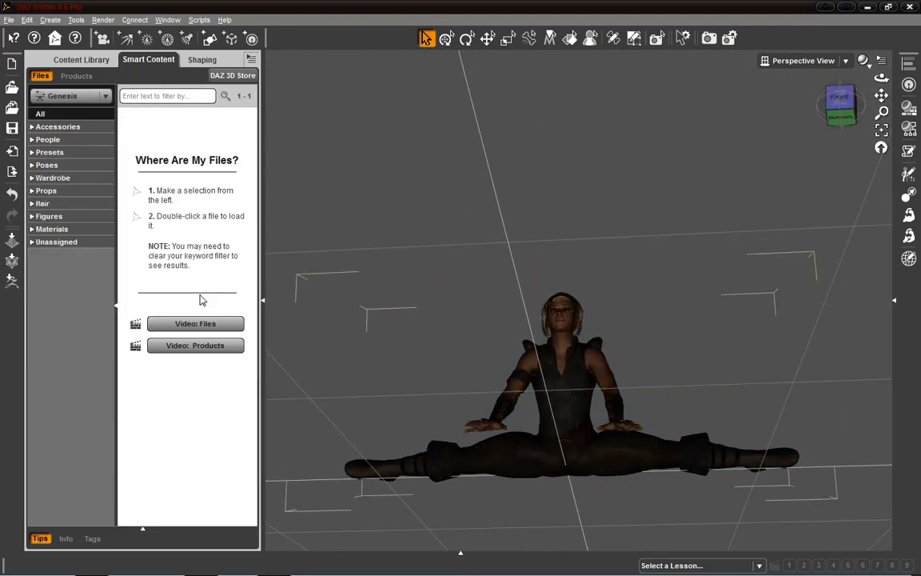
click(46, 165)
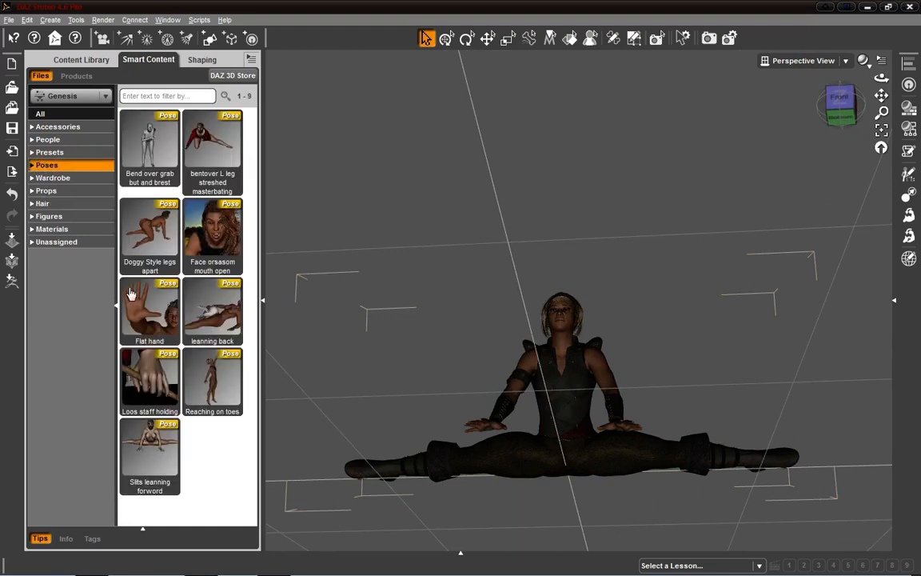
drag(148, 238, 513, 355)
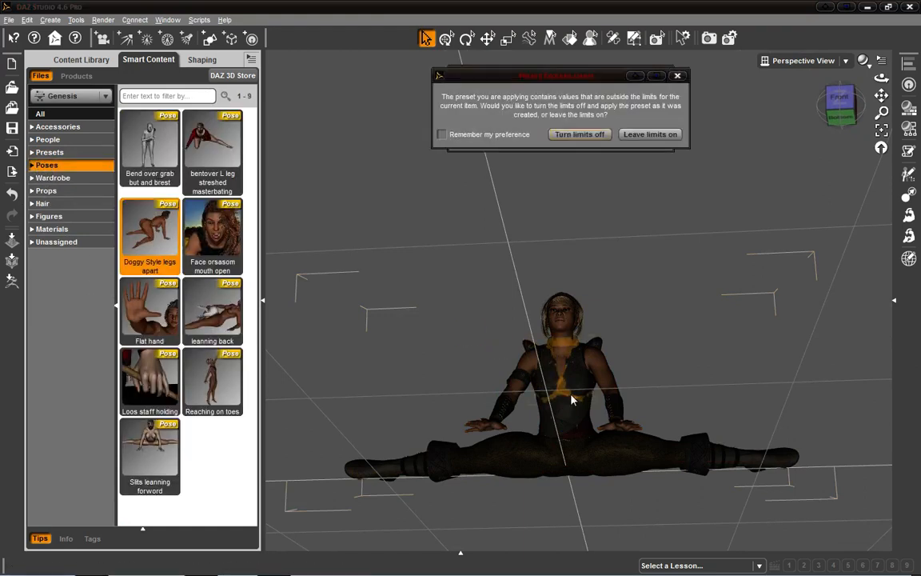
click(578, 134)
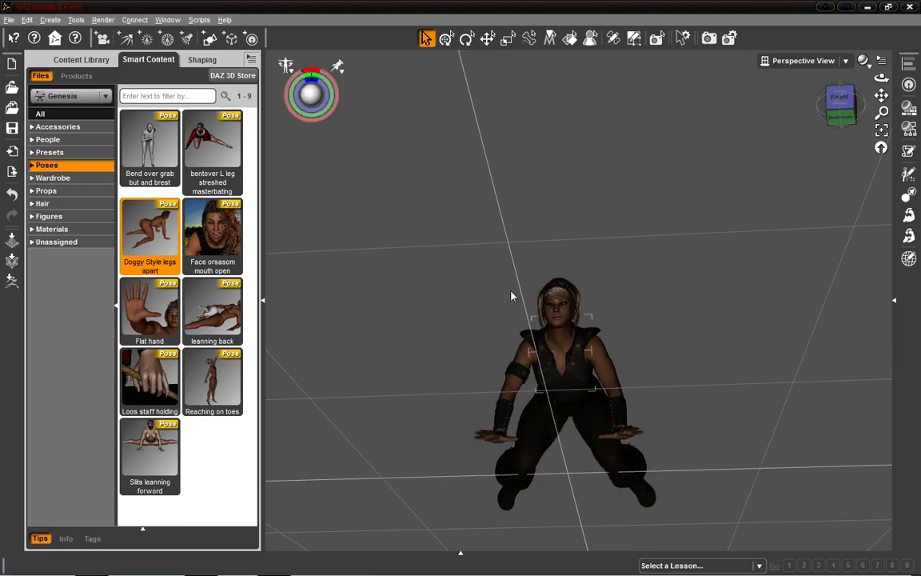
Inspect the newly posed figure from both sides and deselect it.
click(852, 102)
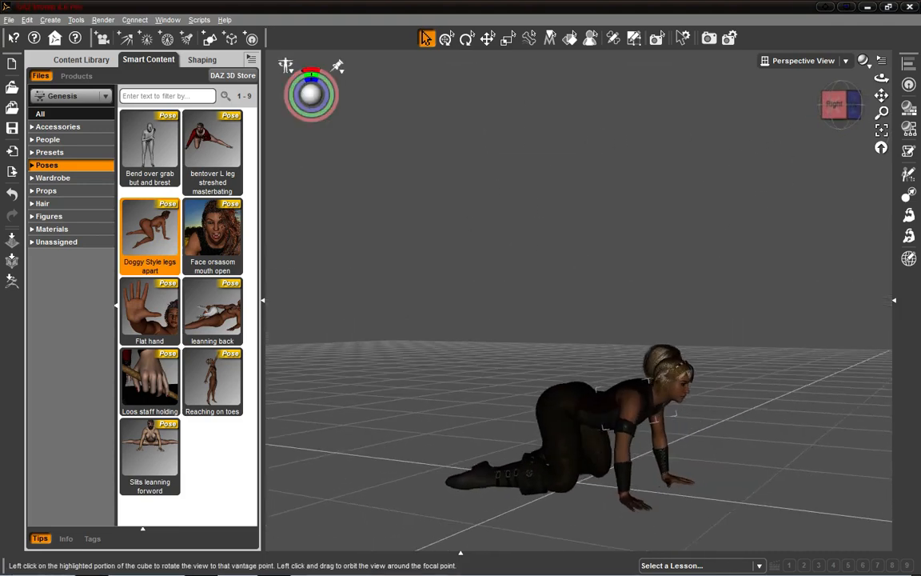
mouse_move(840, 105)
mouse_down()
mouse_move(830, 110)
mouse_move(841, 95)
mouse_move(850, 102)
mouse_move(846, 94)
mouse_move(827, 107)
mouse_move(838, 106)
mouse_up()
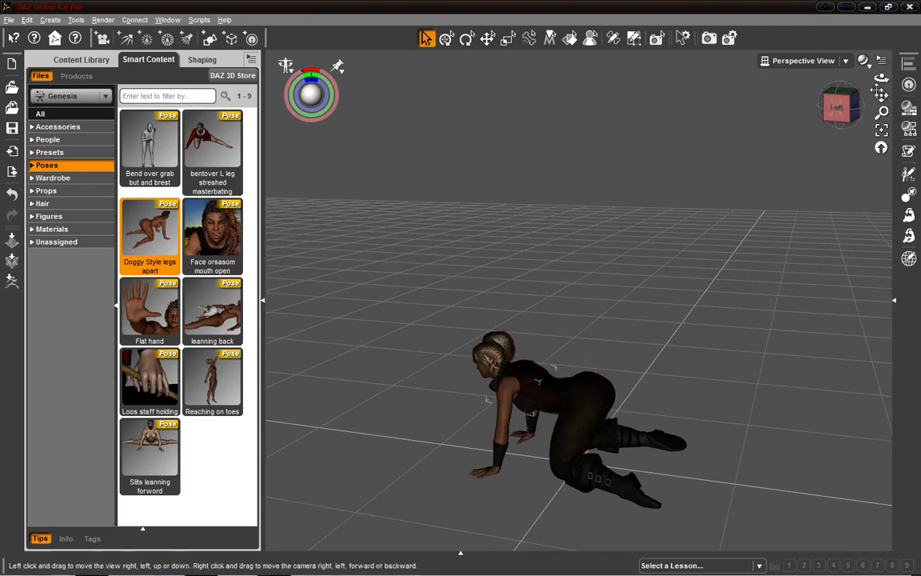
drag(837, 107, 840, 104)
click(835, 102)
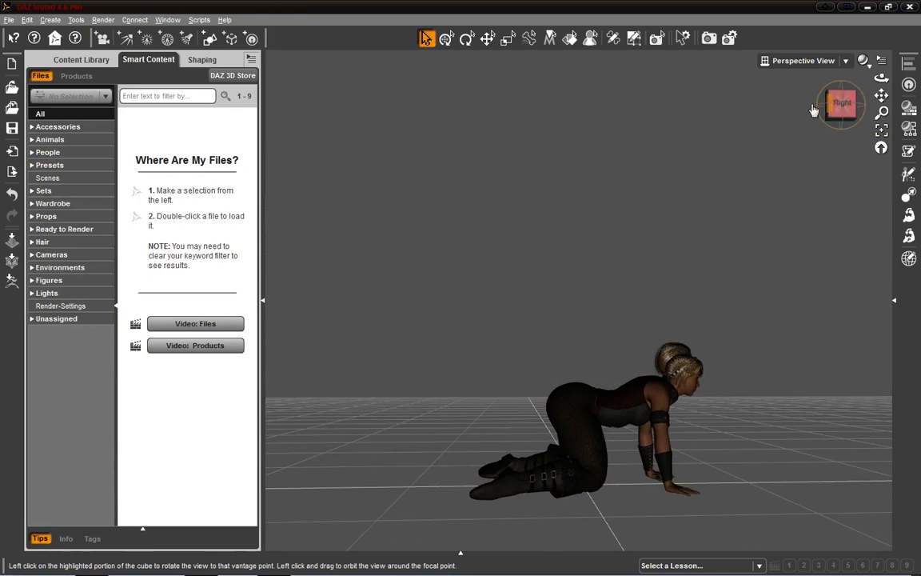
Check the unfiltered Presets, People, Sets, Props and Wardrobe content with nothing selected.
click(56, 166)
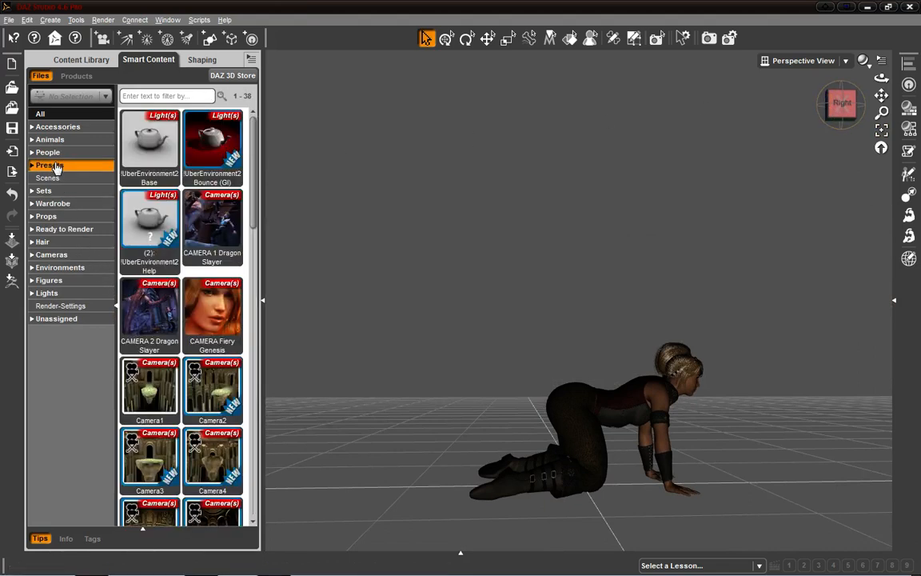
click(51, 154)
click(69, 191)
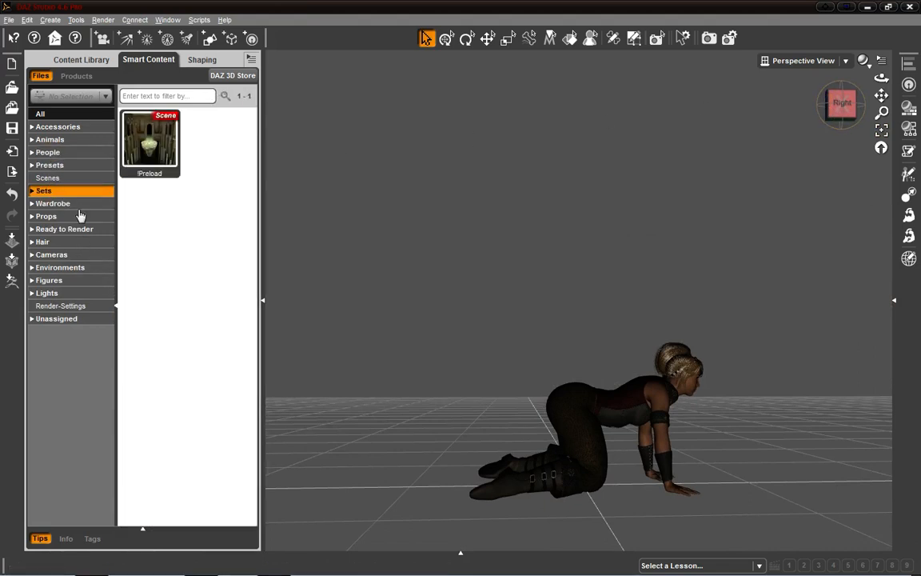
click(80, 216)
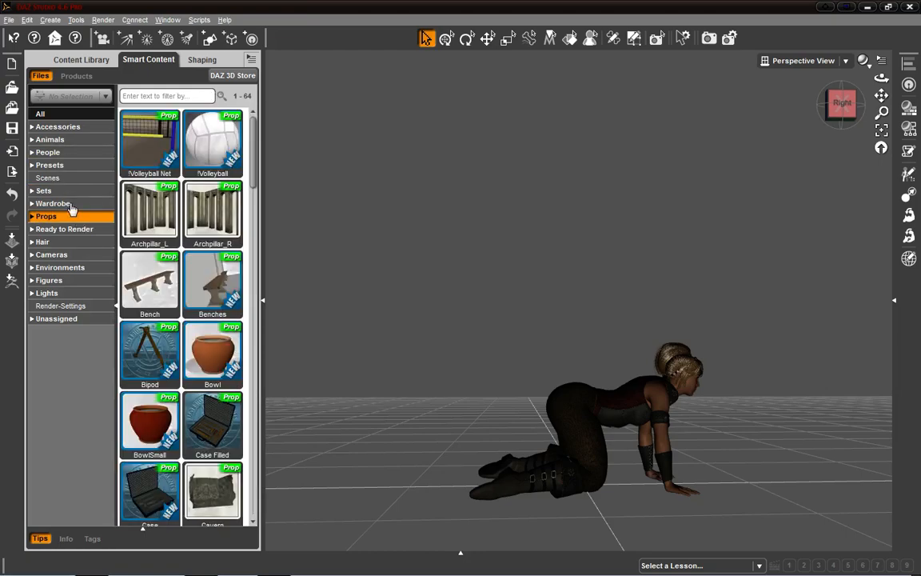
click(71, 206)
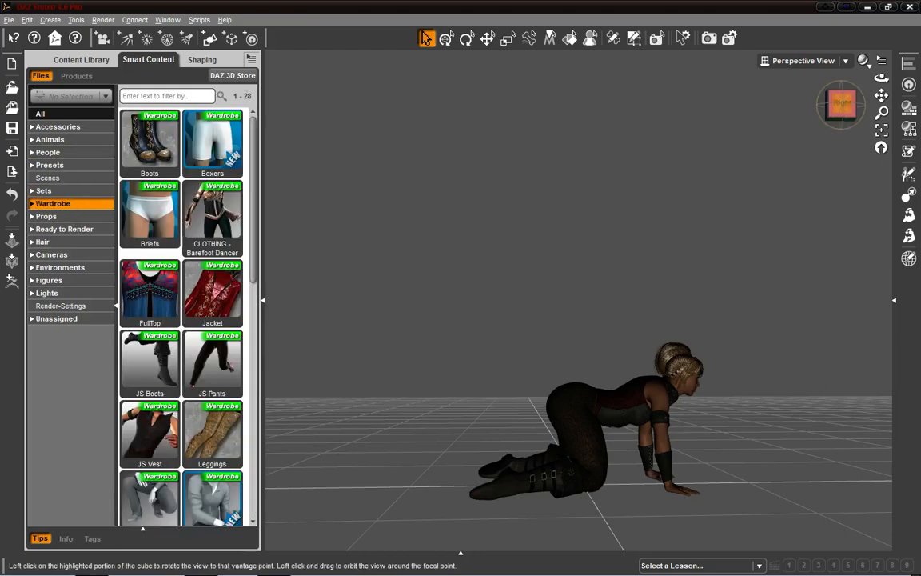
Set the viewport's draw style to Wire Shaded and view the deselected figure up close from its right side.
drag(842, 105, 840, 81)
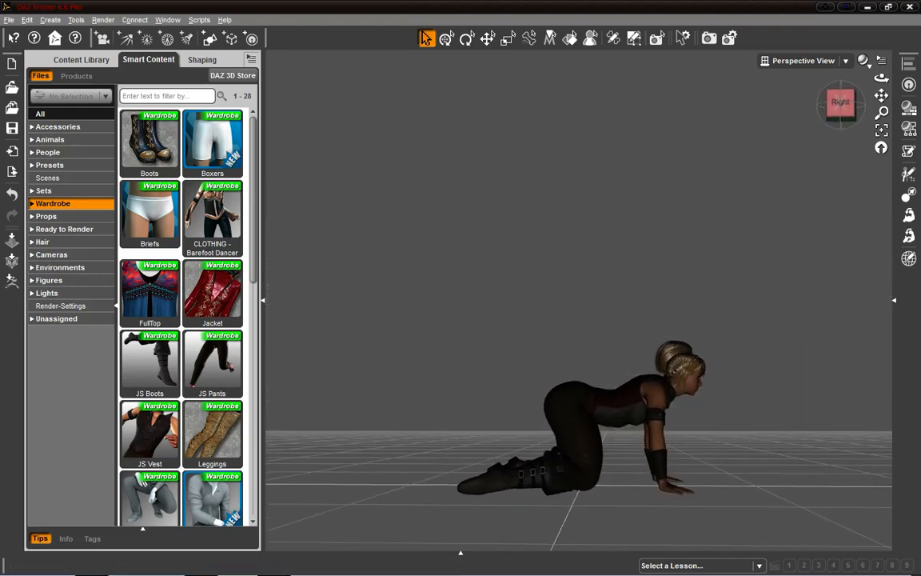
click(604, 419)
click(783, 97)
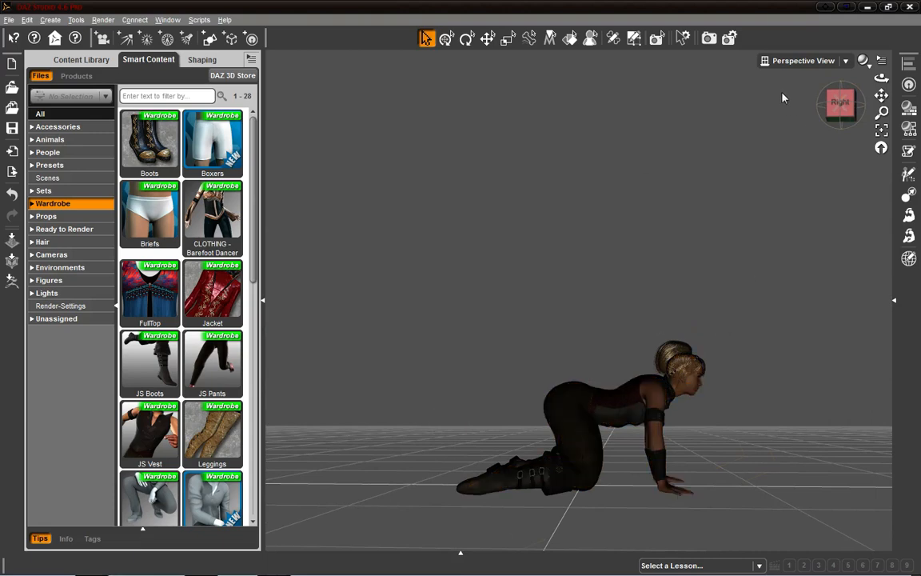
click(863, 60)
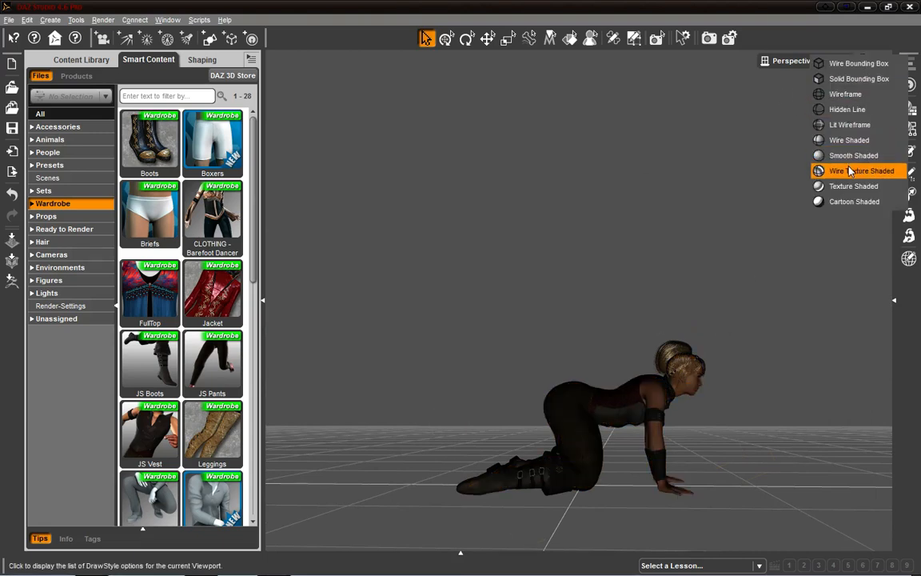
click(843, 140)
scroll(784, 304, up, 3)
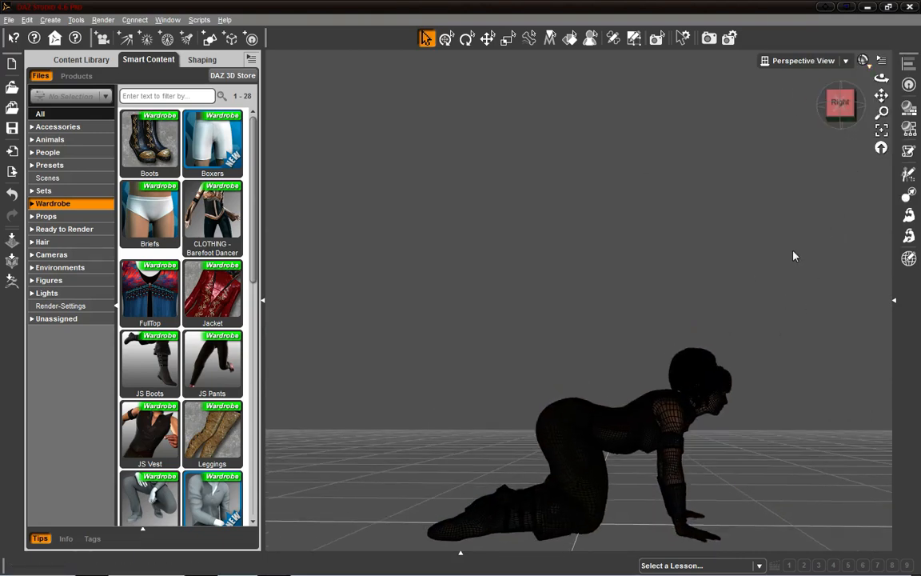
drag(842, 110, 839, 125)
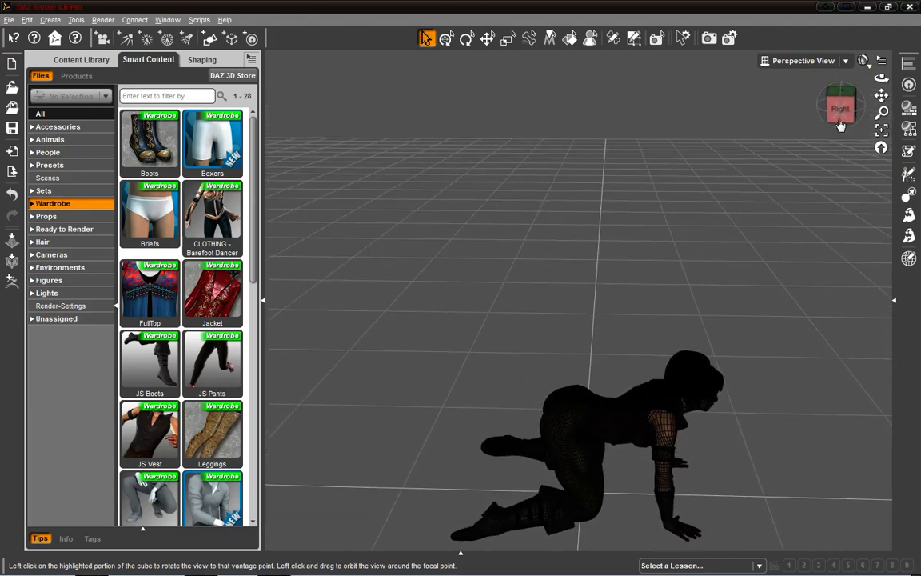
Inspect the wire-shaded figure from below and from its right side at several viewing heights.
click(570, 435)
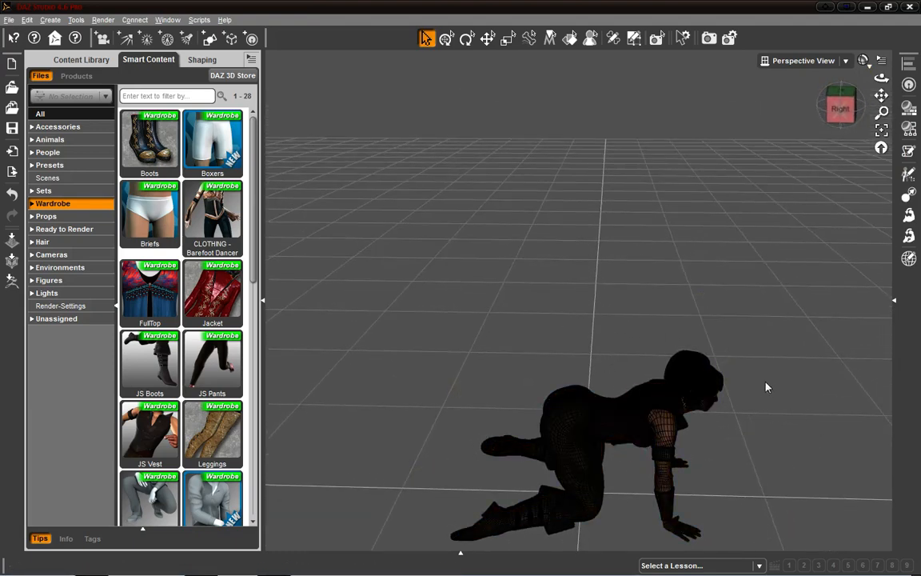
drag(834, 102, 856, 72)
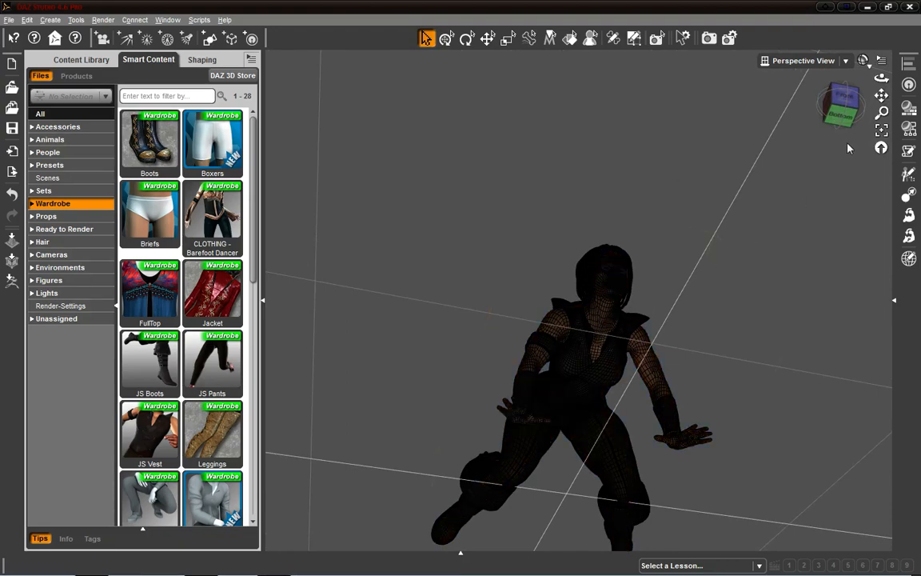
click(844, 97)
drag(843, 103, 813, 100)
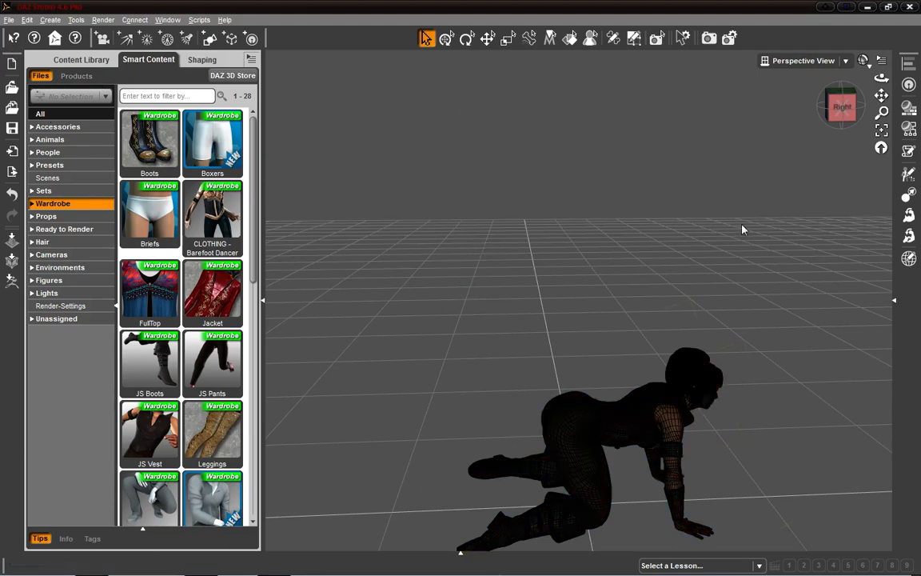
click(842, 103)
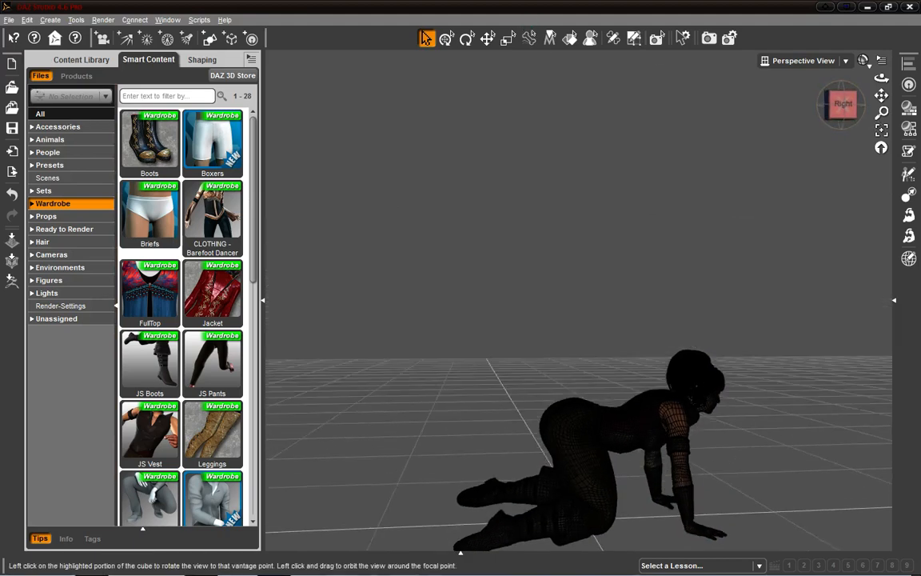
drag(841, 102, 842, 109)
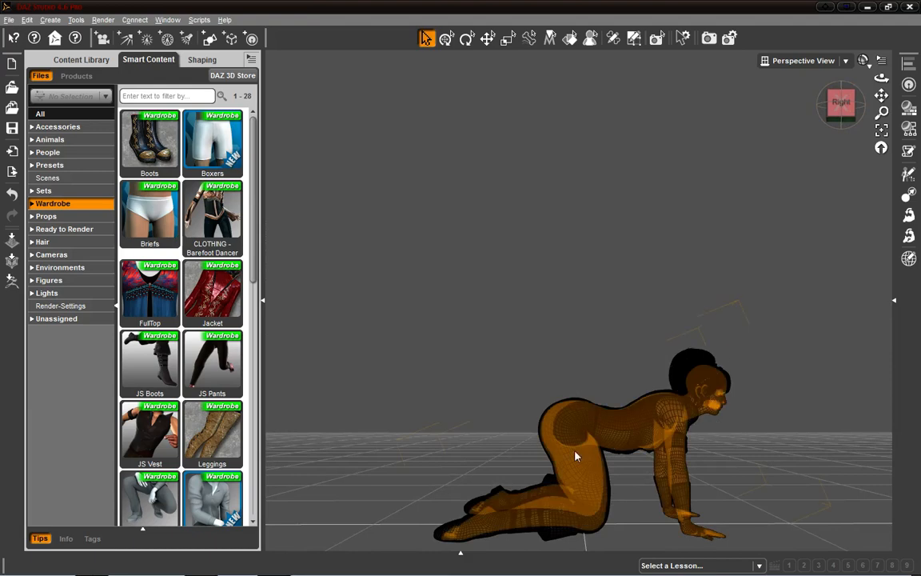
click(561, 496)
click(567, 273)
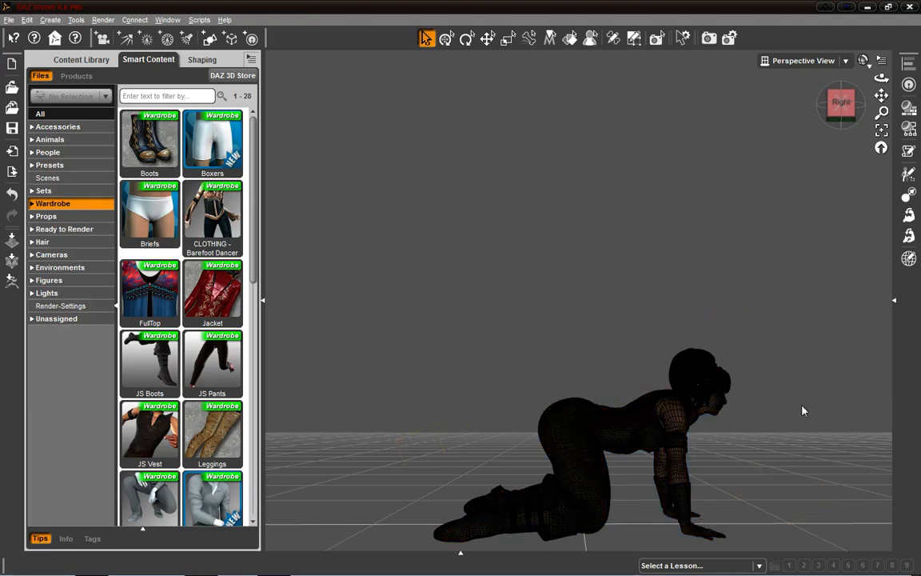
Inspect the wire-shaded figure from its left side, front and above, and return to a right-side view.
mouse_move(836, 116)
mouse_down()
mouse_move(834, 152)
mouse_move(865, 151)
mouse_move(878, 144)
mouse_move(880, 107)
mouse_move(902, 84)
mouse_move(842, 112)
mouse_up()
click(500, 408)
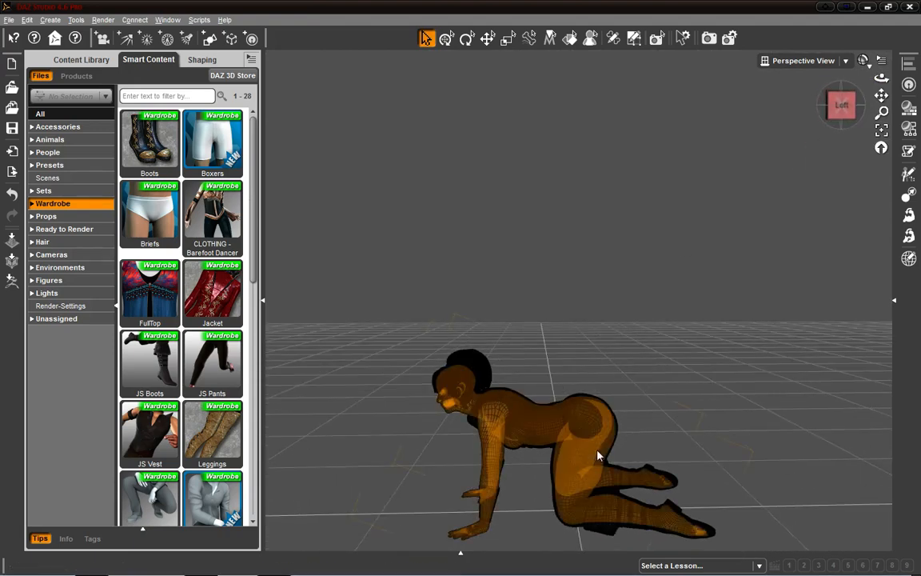
mouse_move(841, 104)
mouse_down()
mouse_move(817, 95)
mouse_move(813, 105)
mouse_move(842, 137)
mouse_move(838, 120)
mouse_move(851, 99)
mouse_up()
click(507, 372)
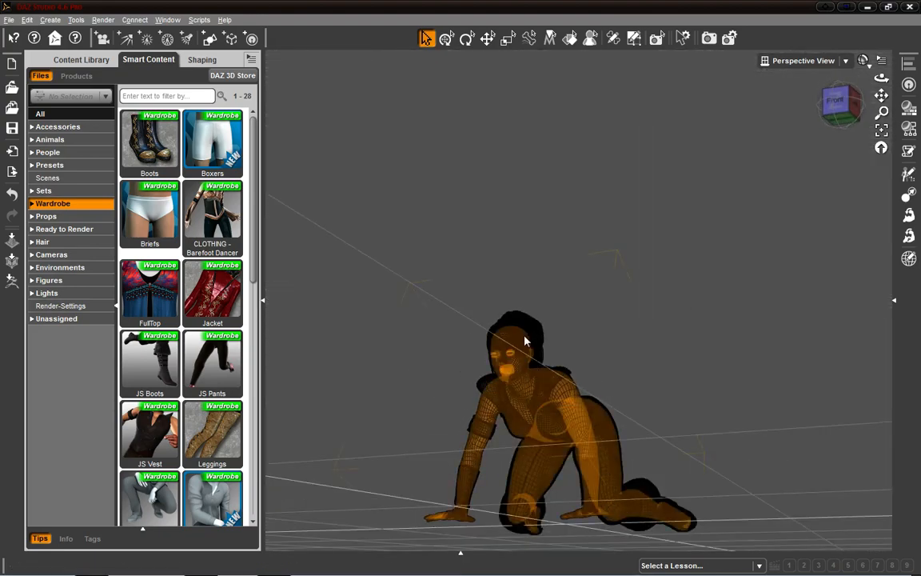
mouse_move(841, 111)
mouse_down()
mouse_move(880, 90)
mouse_move(831, 104)
mouse_move(832, 127)
mouse_move(840, 96)
mouse_up()
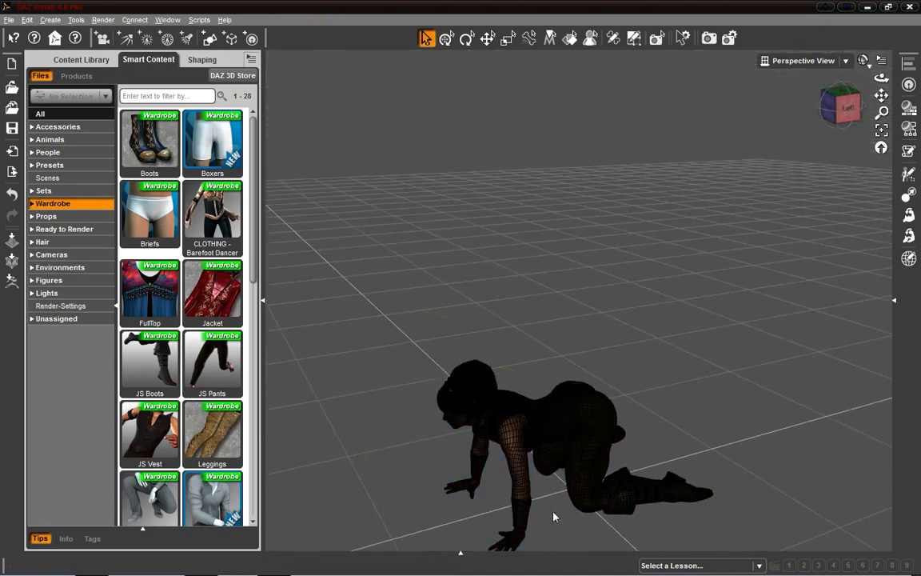
click(849, 107)
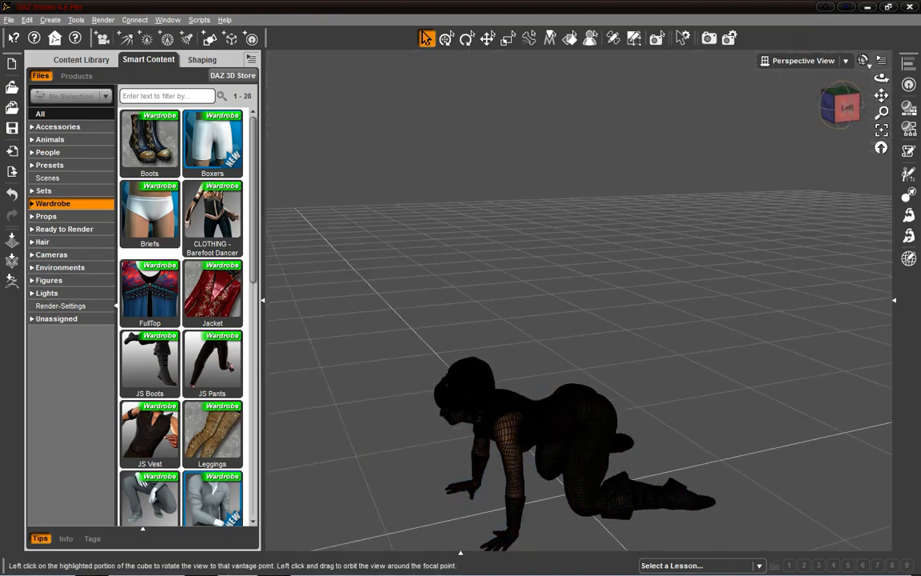
mouse_move(841, 105)
mouse_down()
mouse_move(857, 111)
mouse_move(859, 101)
mouse_move(843, 103)
mouse_up()
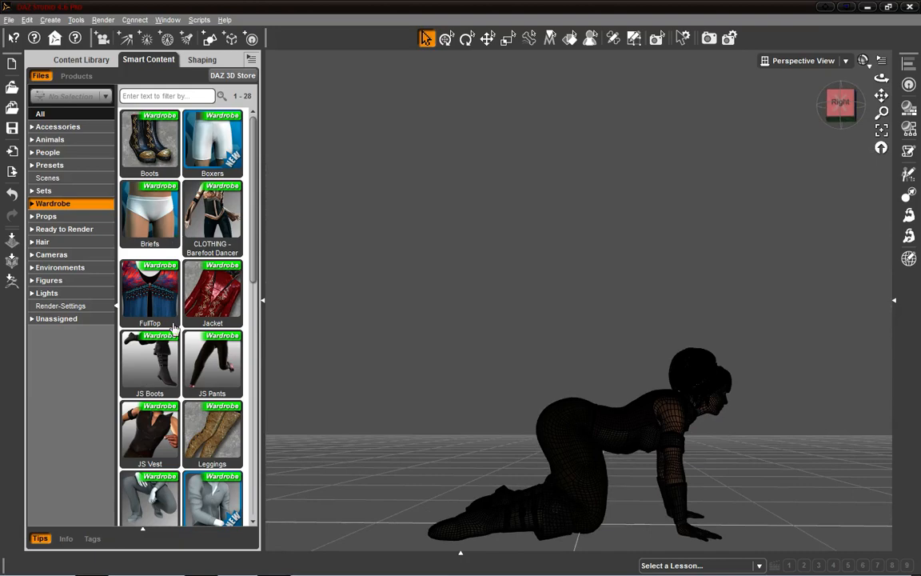
Look through the unfiltered Wardrobe items and show the Presets content in Smart Content.
scroll(186, 316, down, 6)
scroll(185, 322, up, 6)
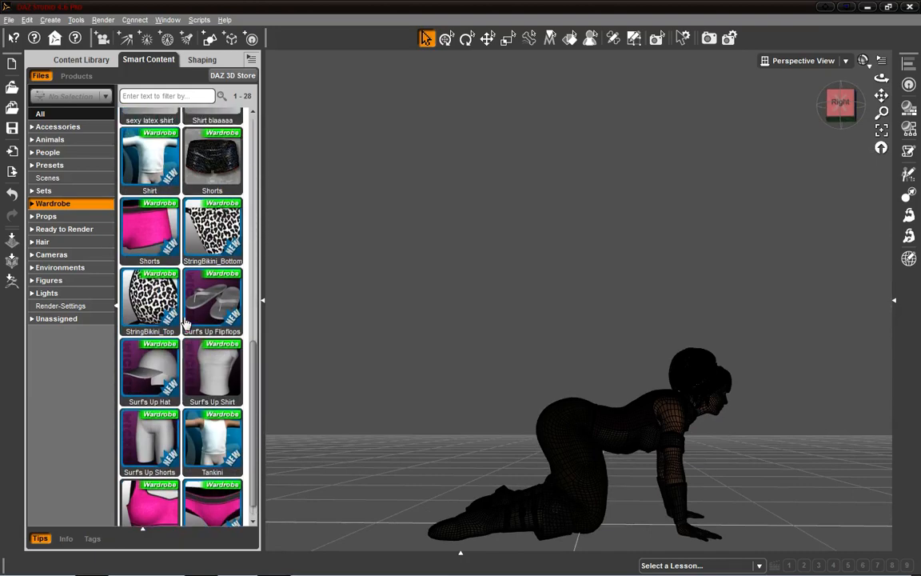
scroll(186, 321, down, 6)
scroll(186, 321, up, 6)
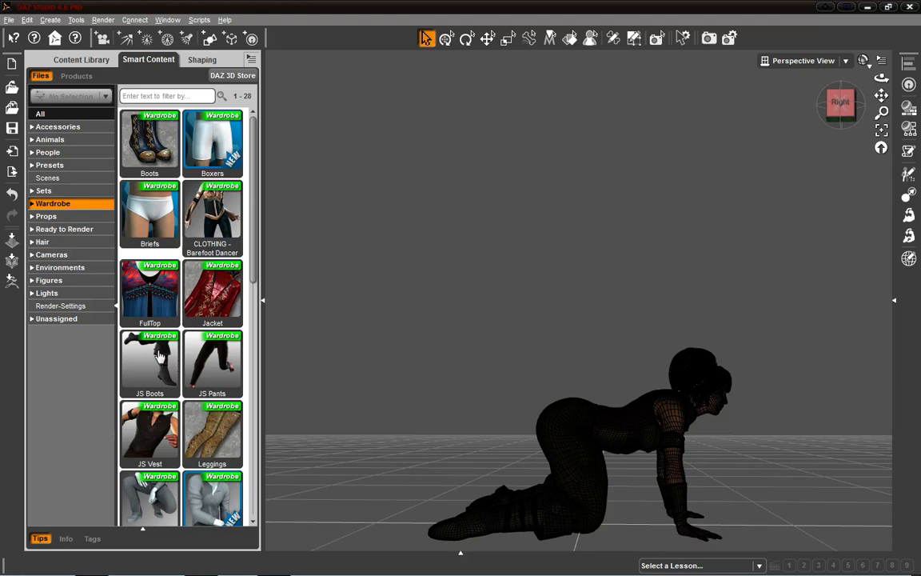
click(64, 163)
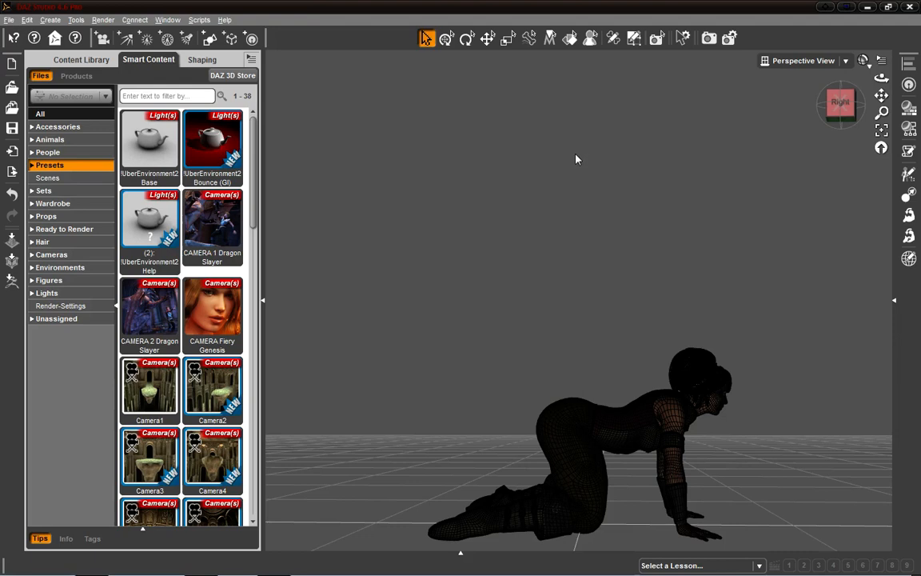
key(super)
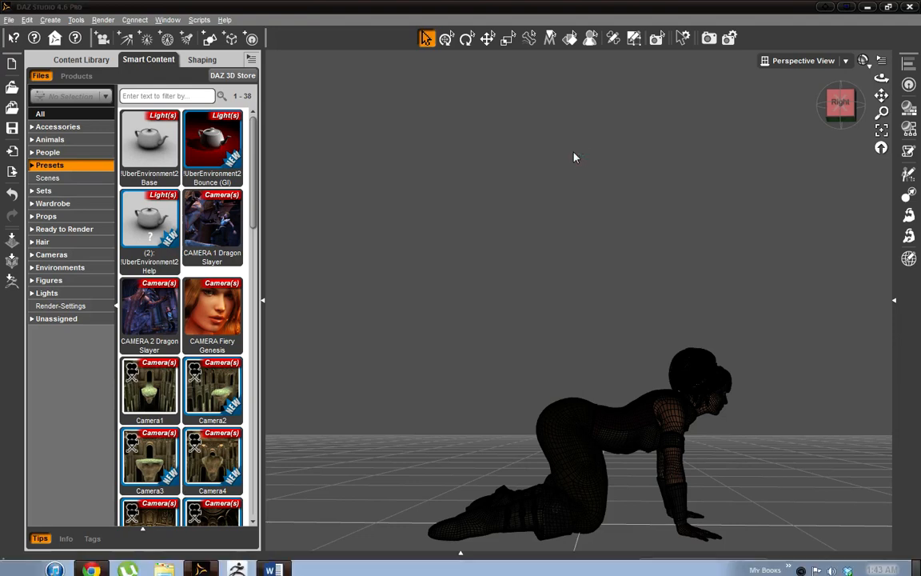